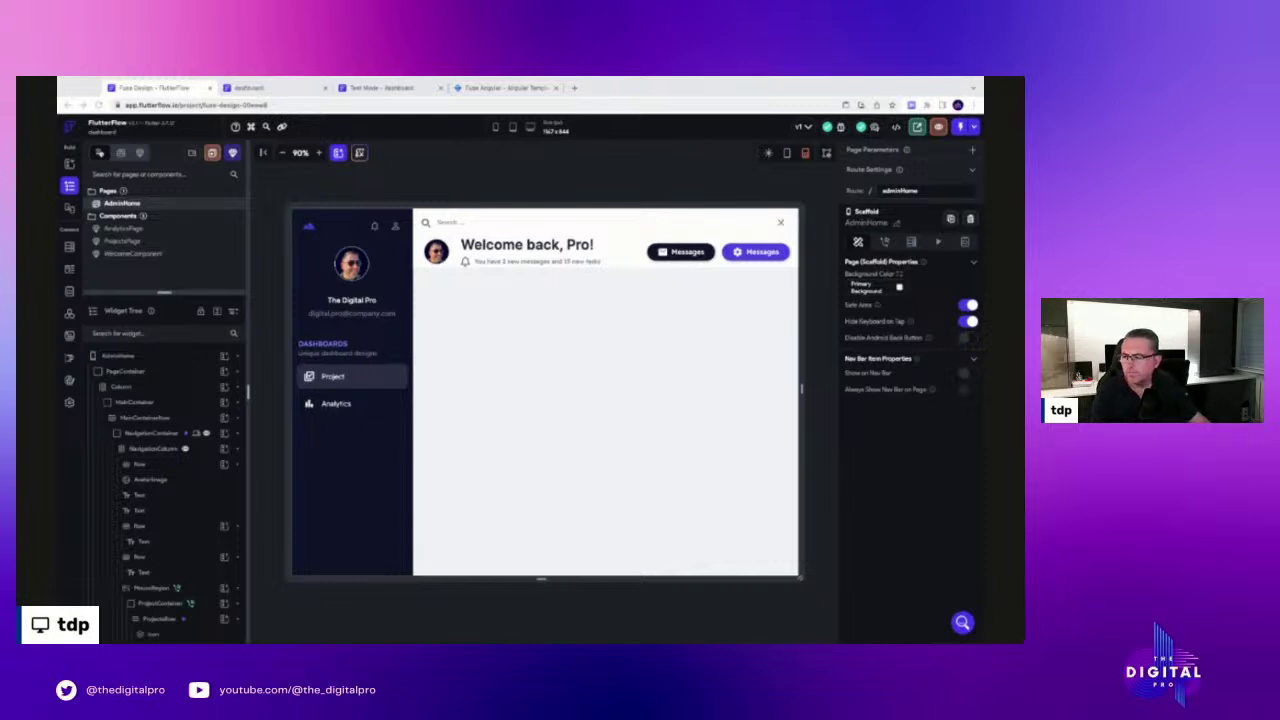
# Examine the AdminHome widget tree from the PageContainer through the navigation items to the ConditionalBuilder
pyautogui.click(140, 401)
pyautogui.scroll(-2, 204, 451)
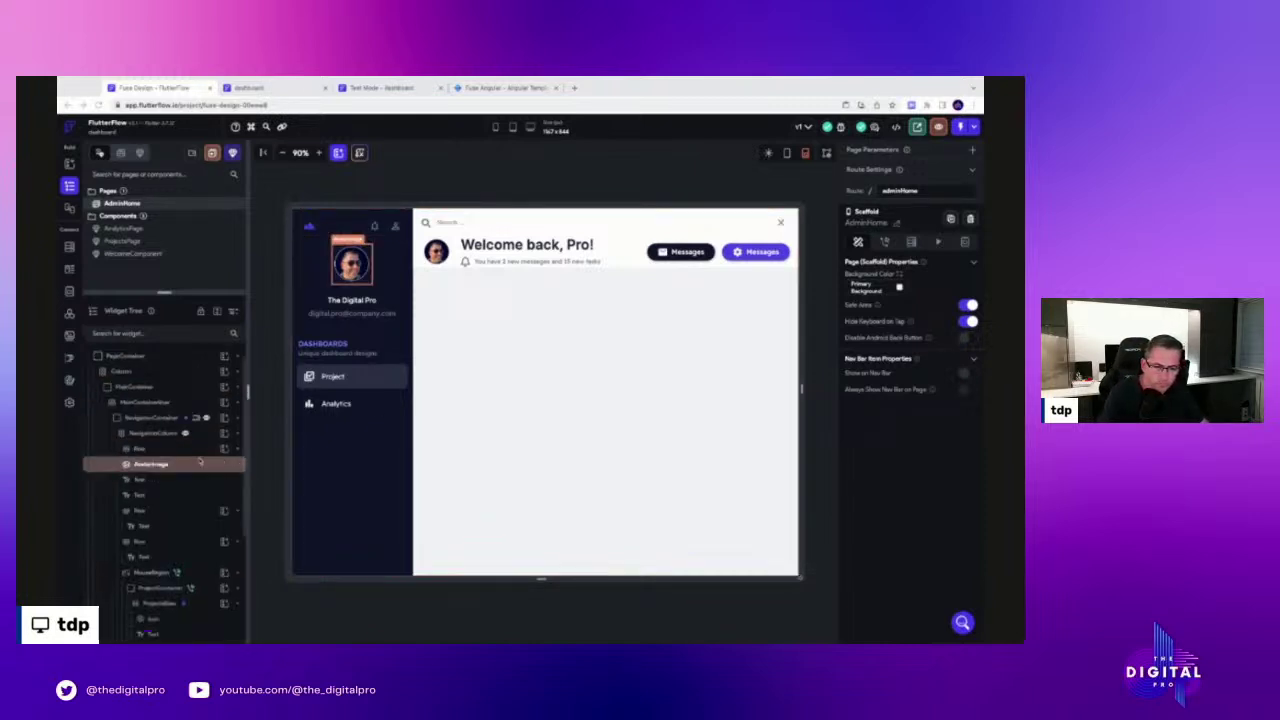
pyautogui.click(200, 455)
pyautogui.scroll(-2, 200, 458)
pyautogui.click(200, 464)
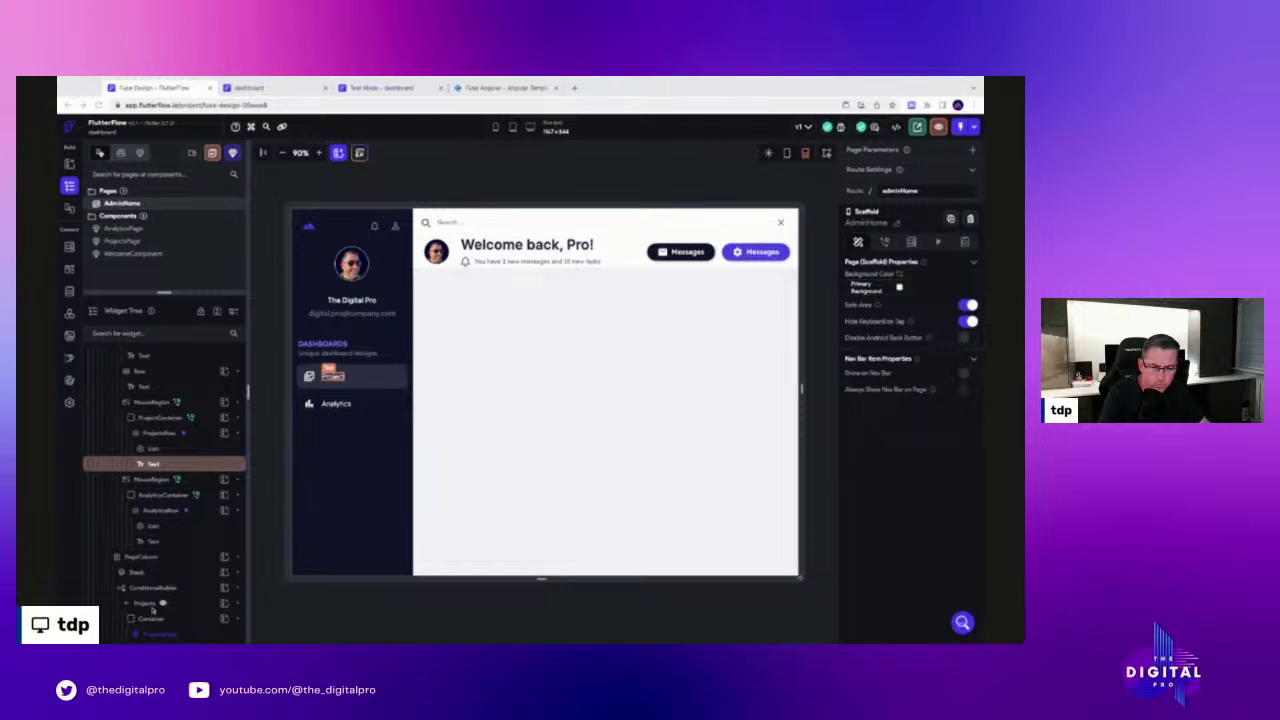
pyautogui.scroll(1, 153, 575)
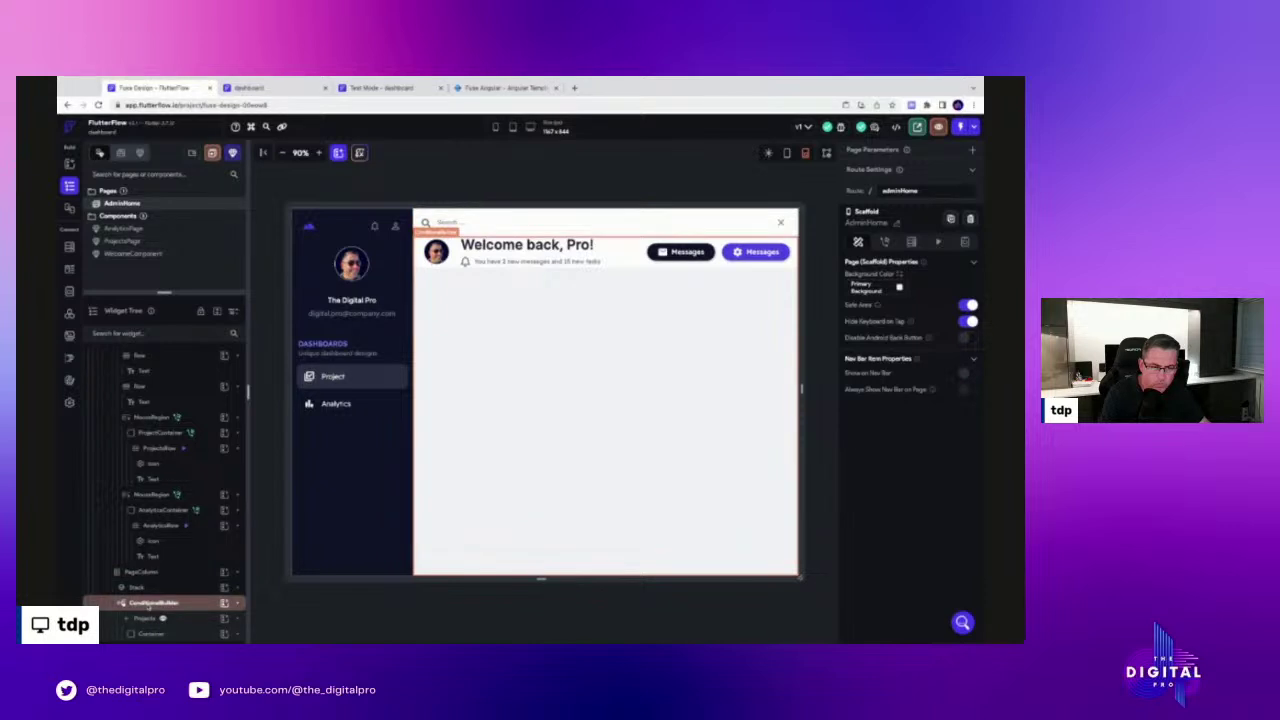
pyautogui.scroll(5, 155, 470)
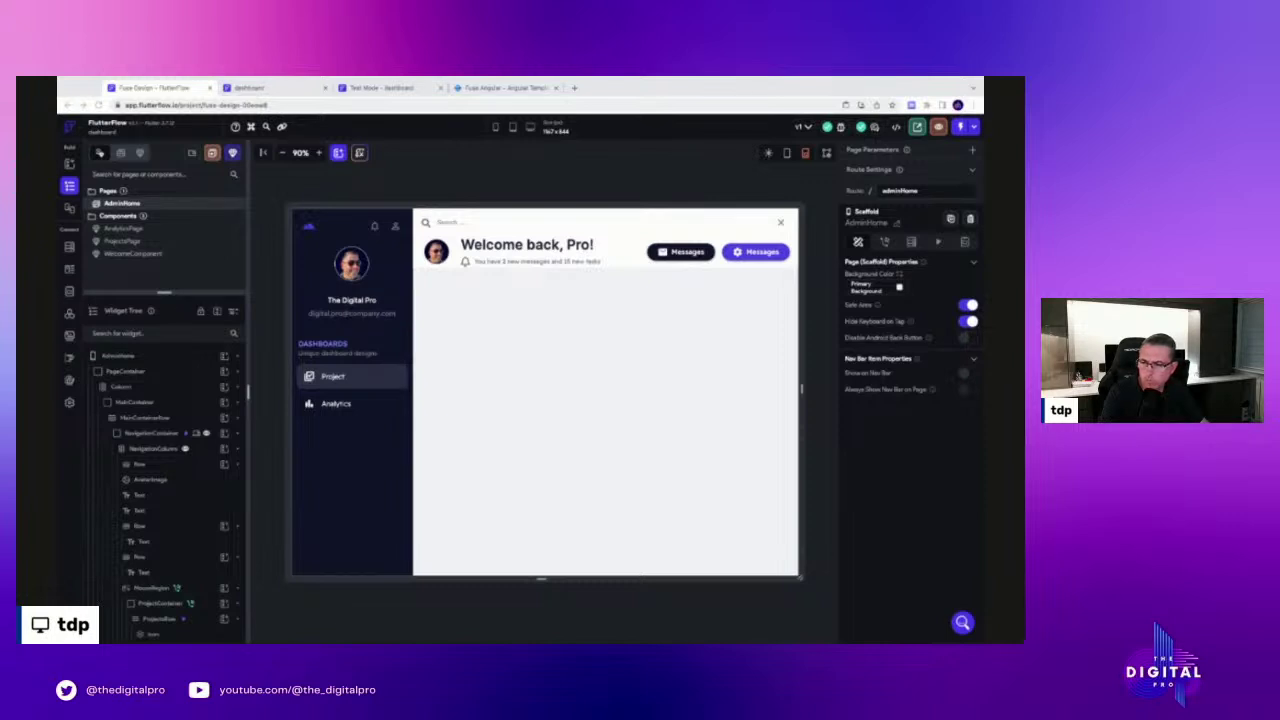
# Launch a fresh test session of the dashboard app and close the old Test Mode tab
pyautogui.click(265, 88)
pyautogui.click(406, 88)
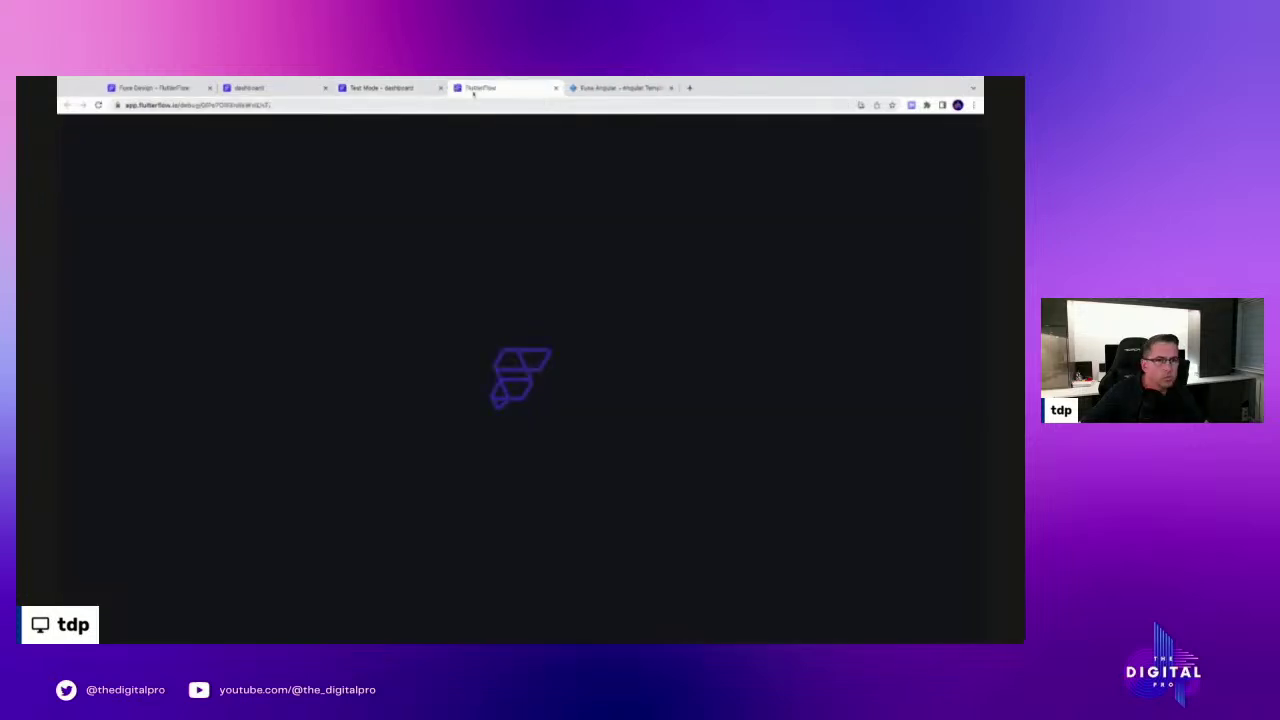
pyautogui.click(409, 88)
pyautogui.click(440, 88)
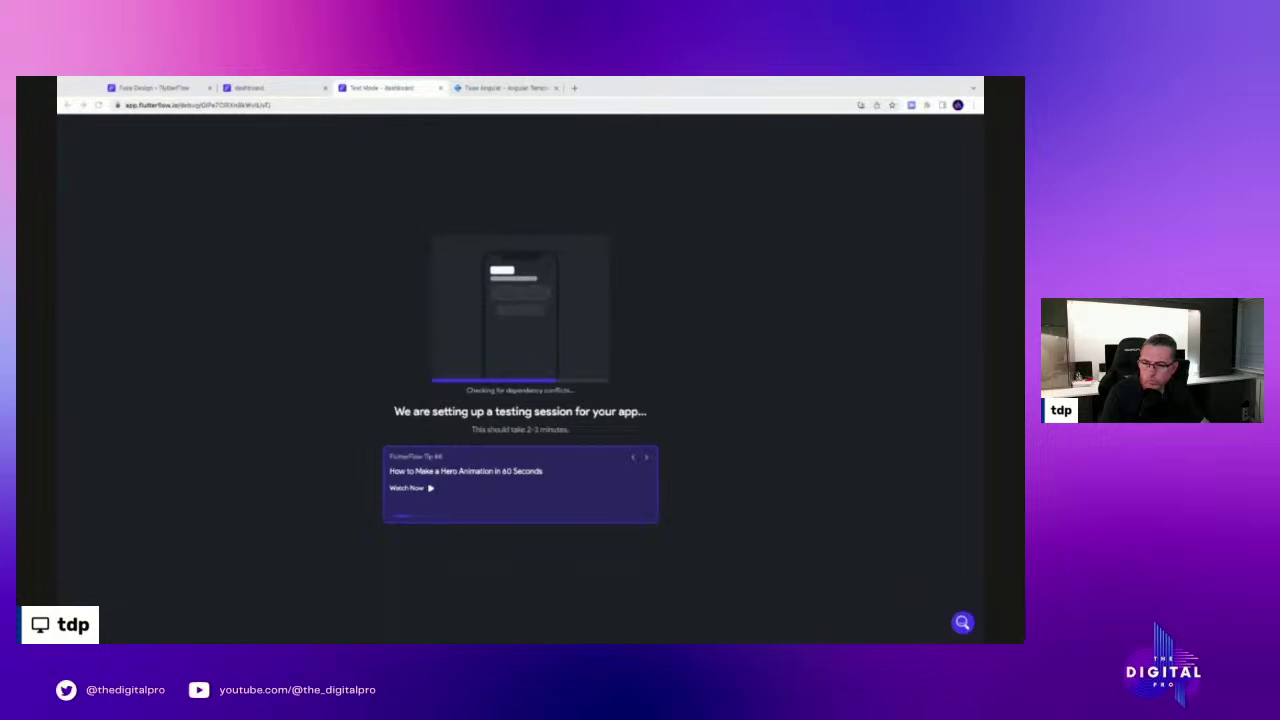
# Compare the published dashboard app with the AdminHome page in the builder and with the running test session
pyautogui.click(250, 88)
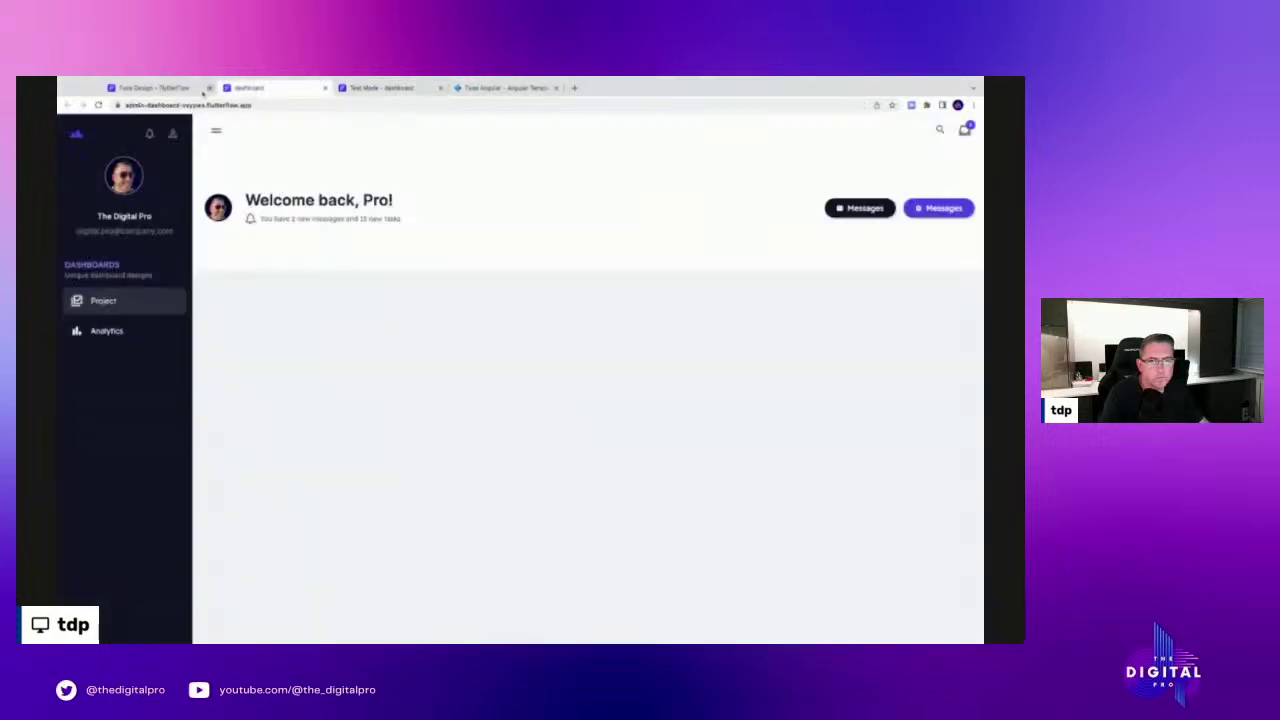
pyautogui.click(170, 88)
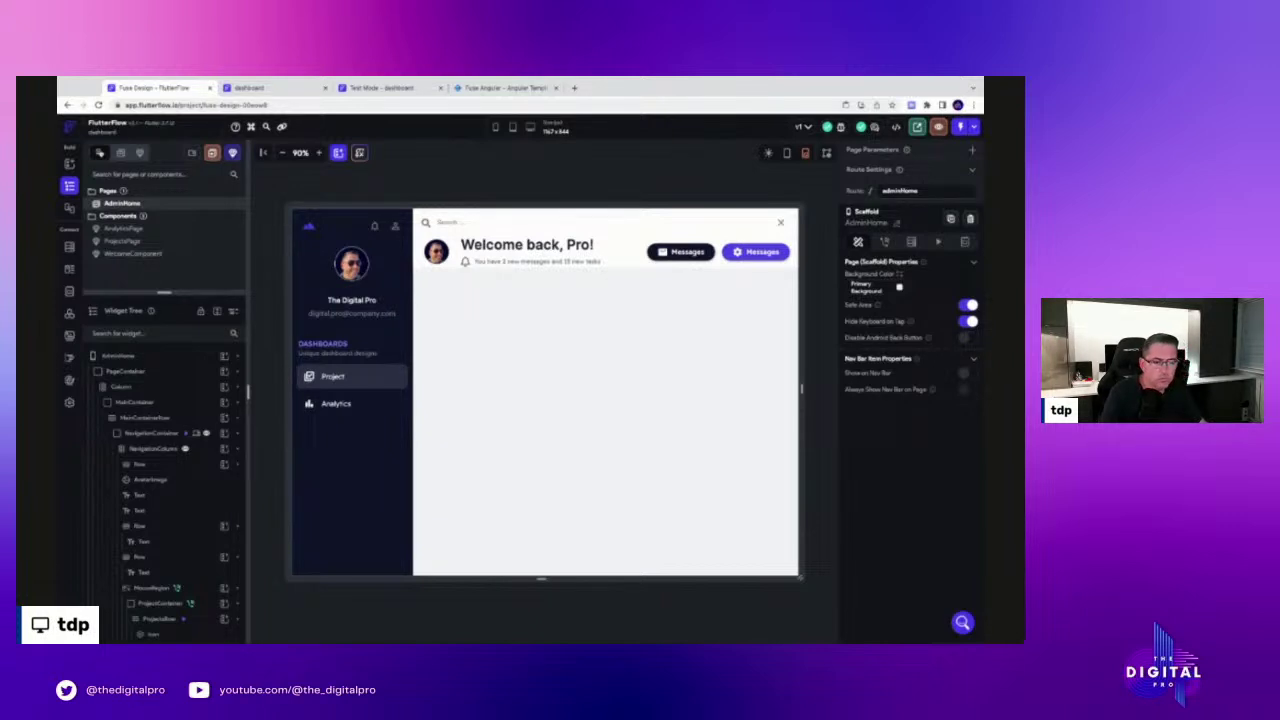
pyautogui.click(280, 88)
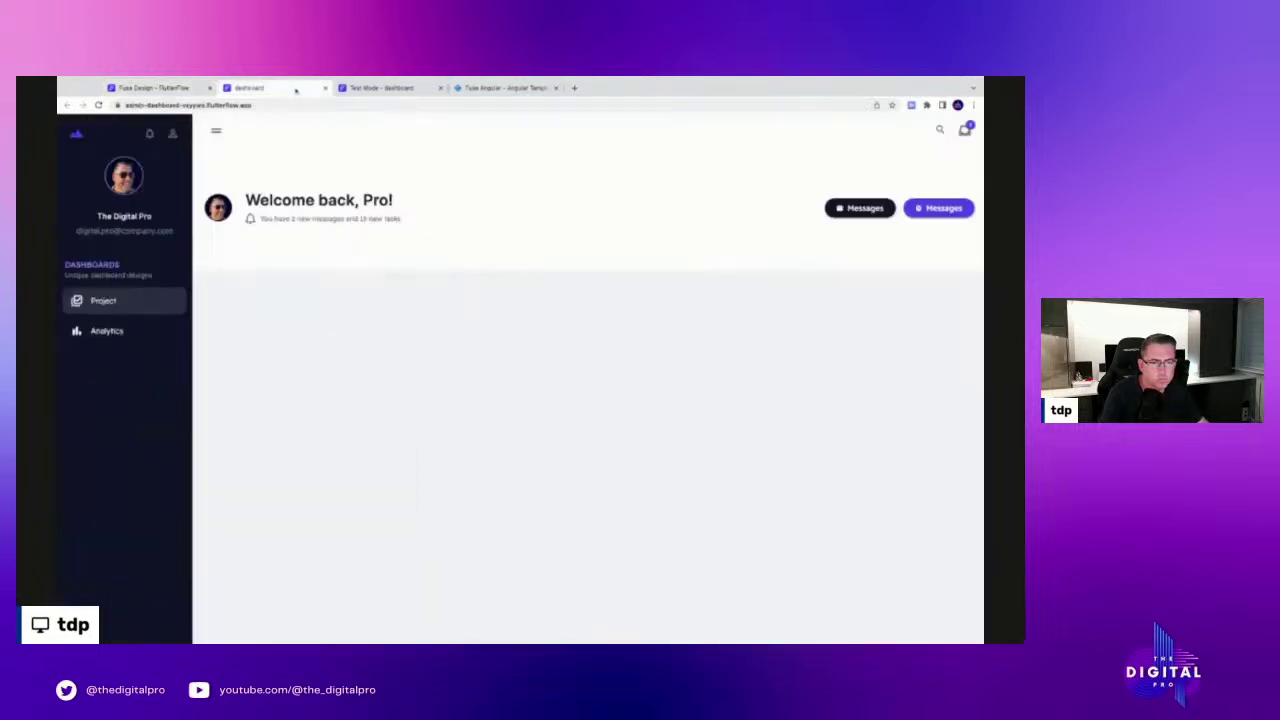
pyautogui.click(384, 90)
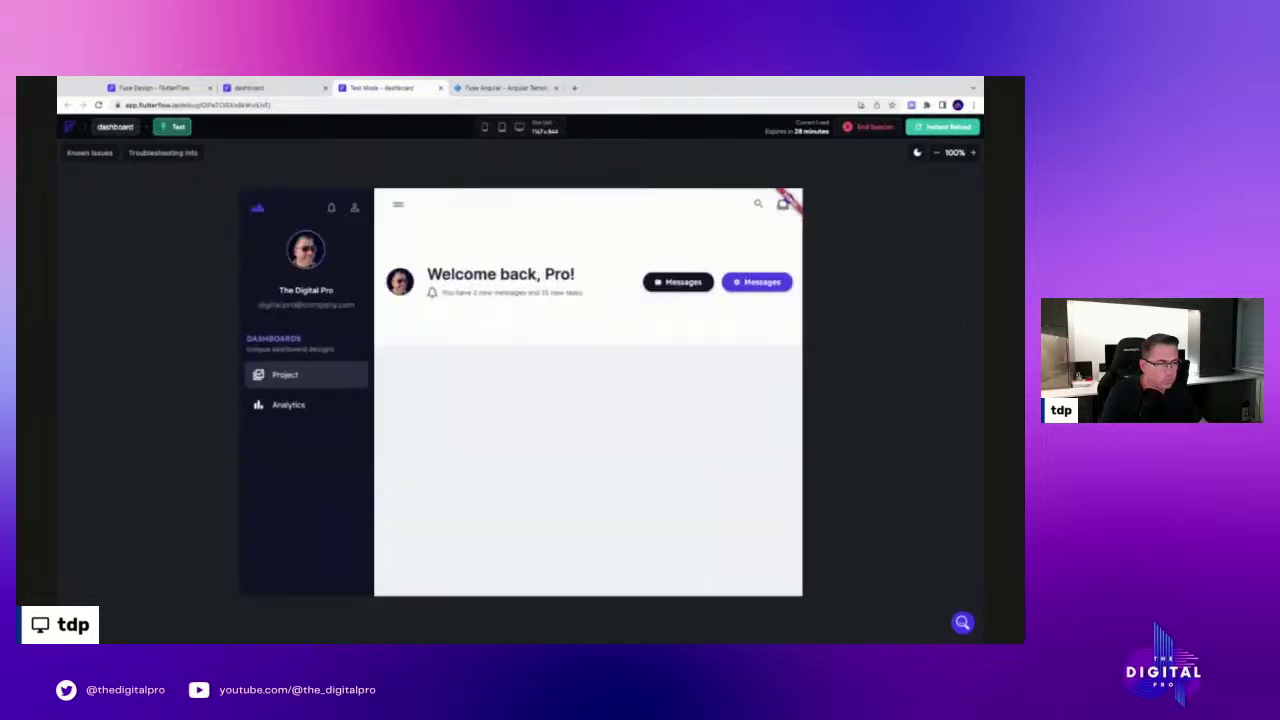
pyautogui.click(290, 89)
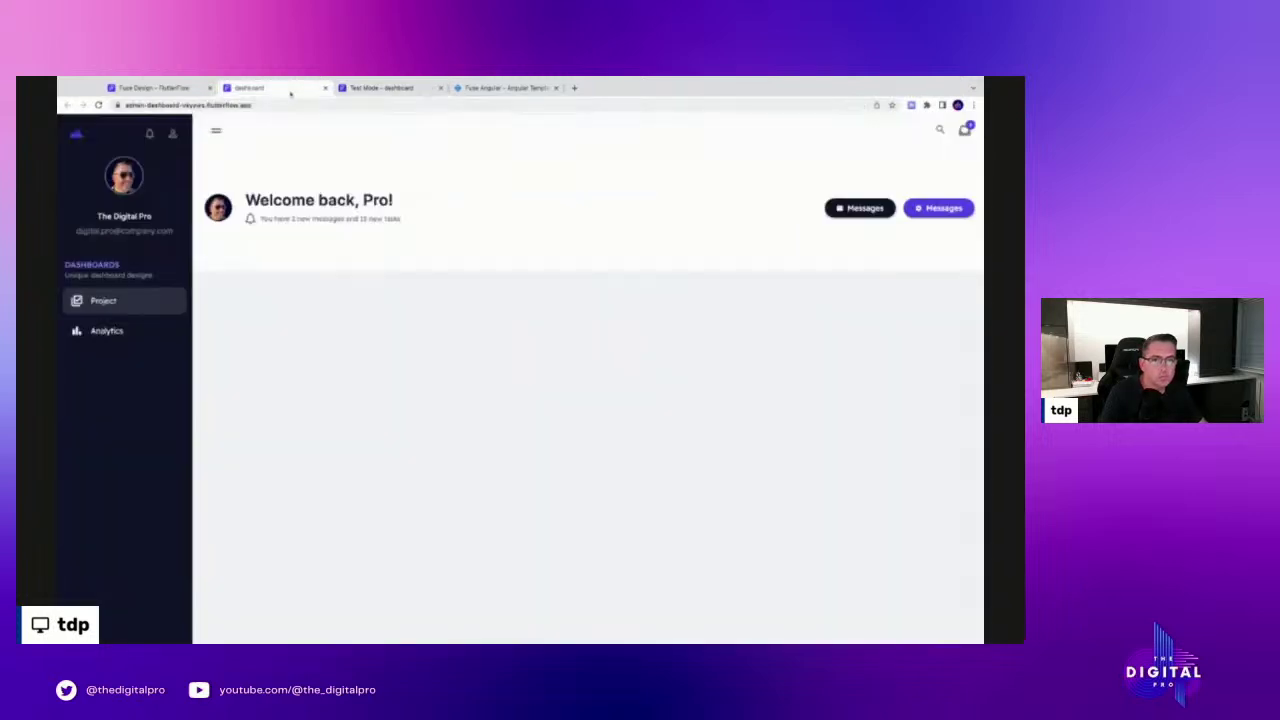
# Return to the Fuse Design project and inspect the Project and Analytics mouse regions in the widget tree
pyautogui.click(167, 89)
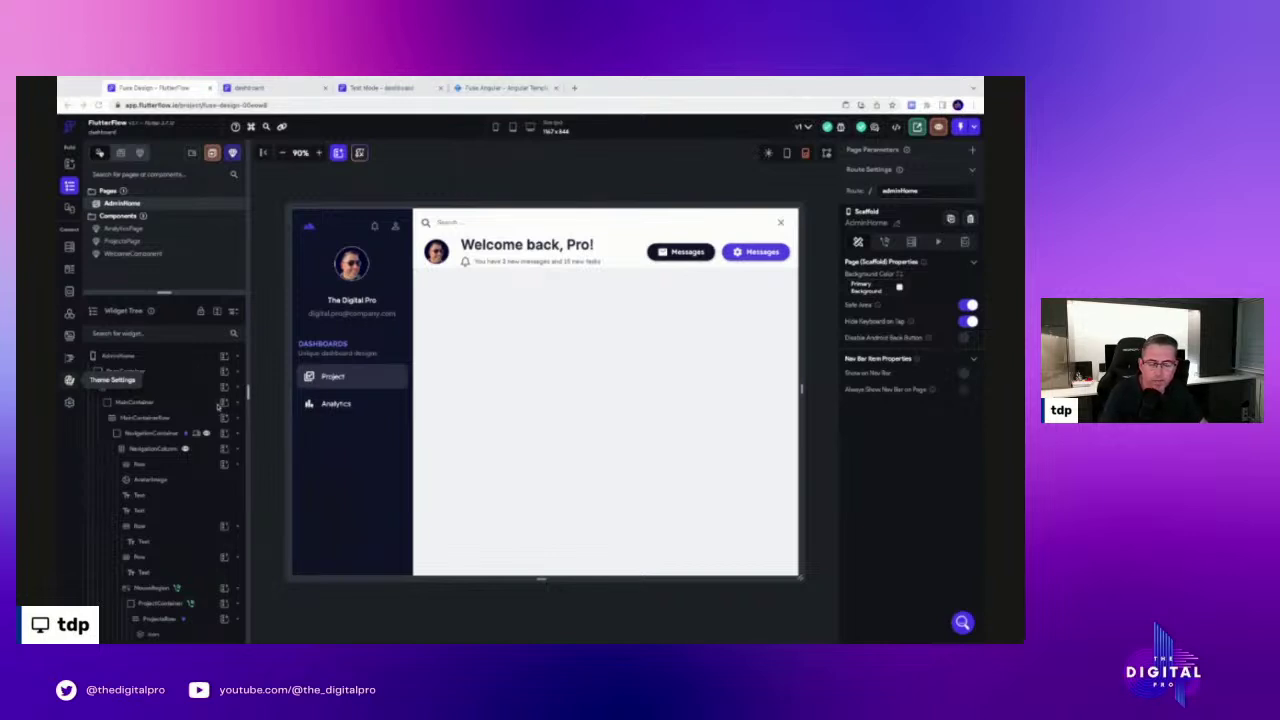
pyautogui.scroll(-1, 213, 447)
pyautogui.scroll(-5, 213, 447)
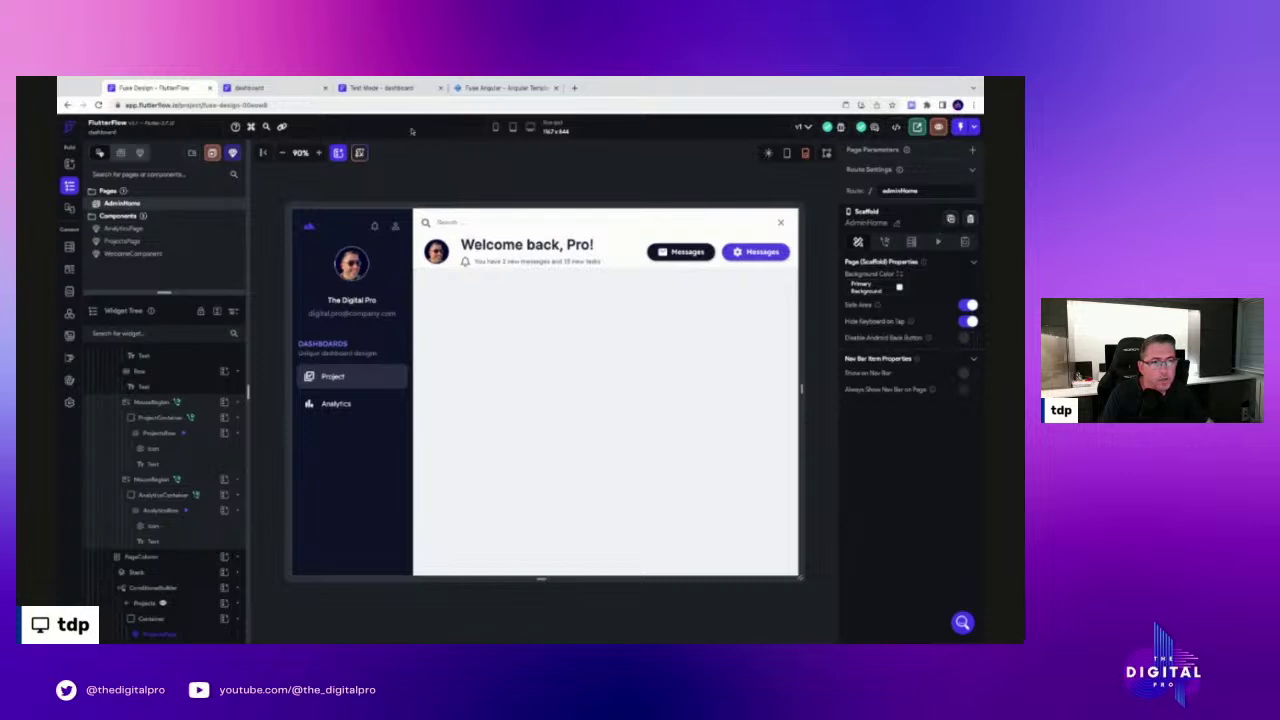
# Switch to the Fuse Angular template and view its Analytics, Finance, Crypto and Project dashboards
pyautogui.click(476, 88)
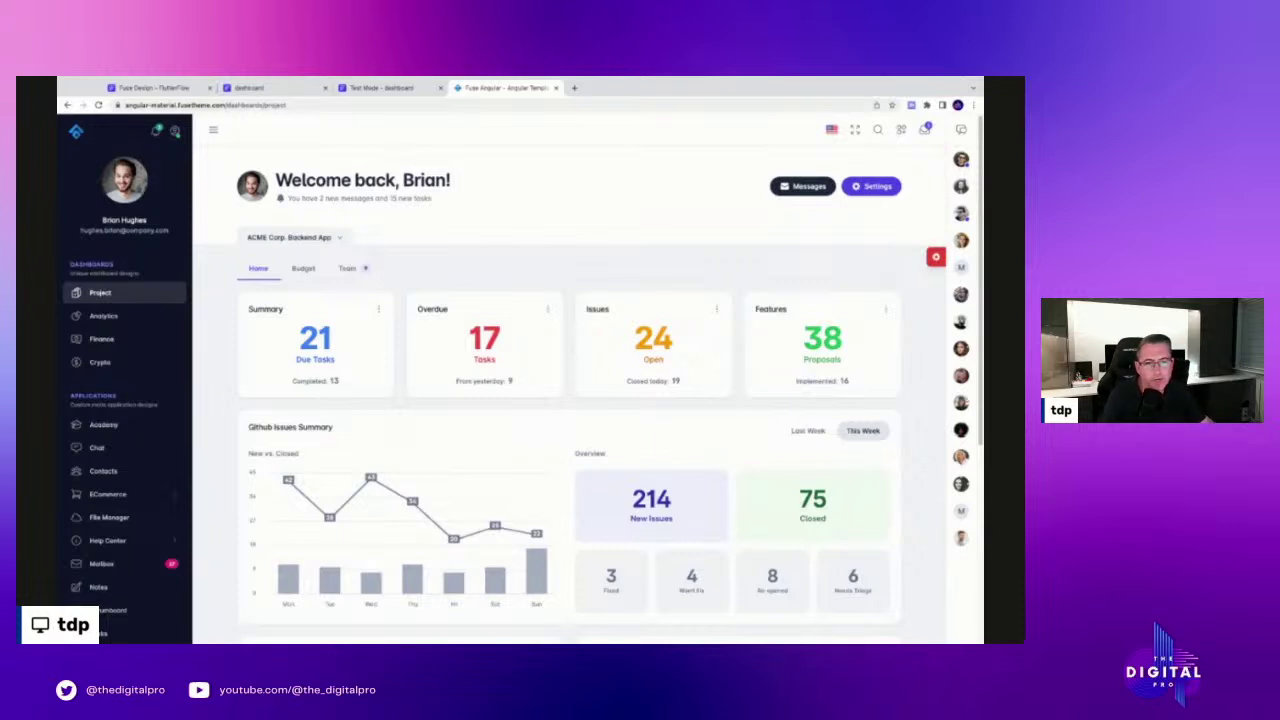
pyautogui.click(103, 317)
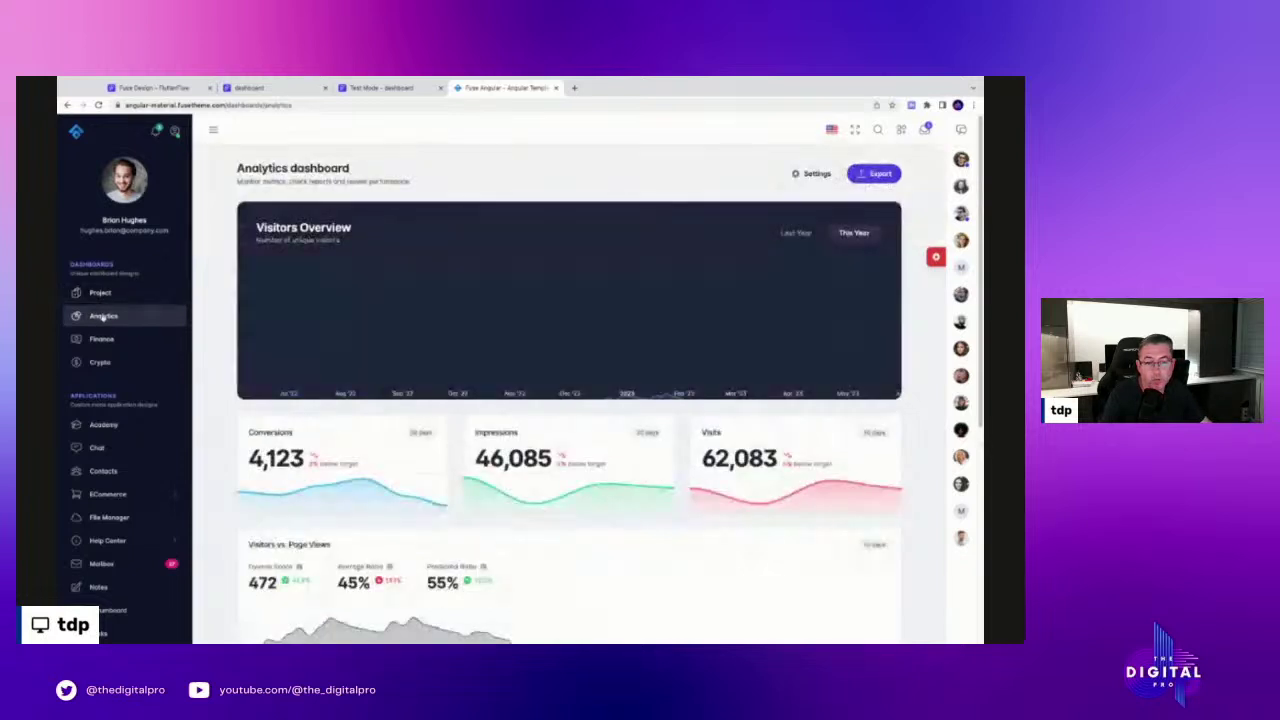
pyautogui.click(103, 339)
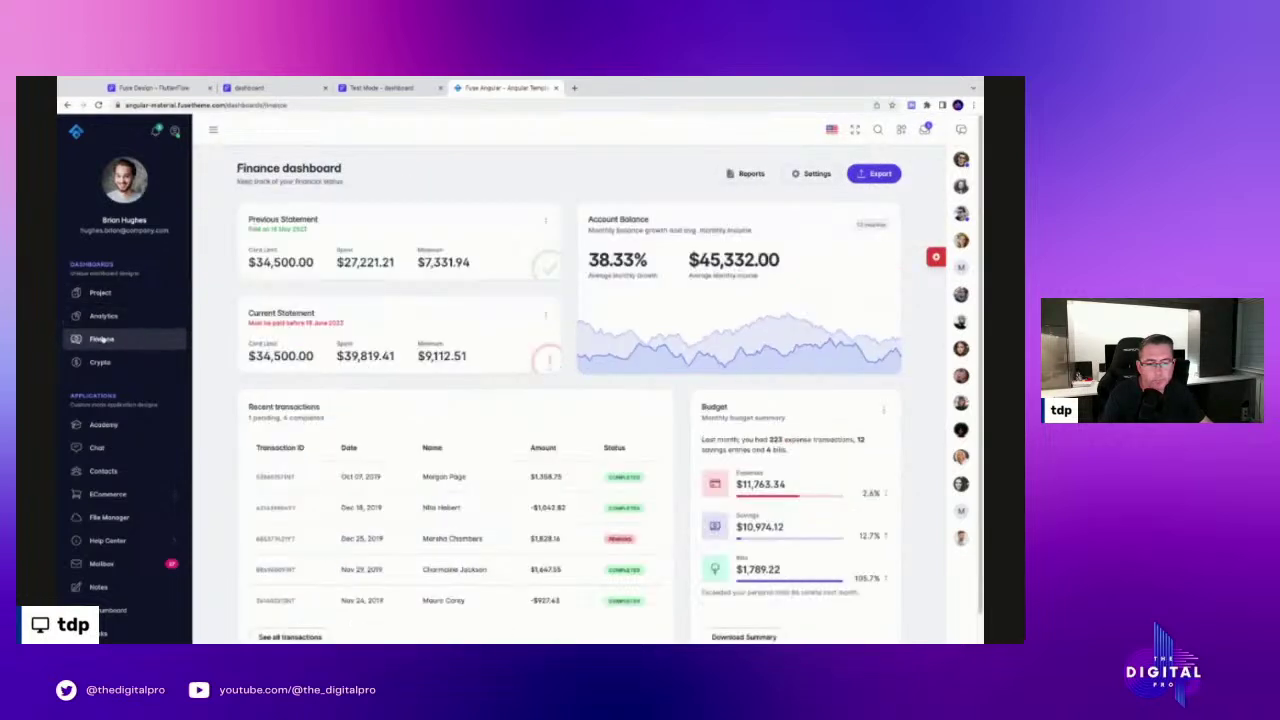
pyautogui.click(101, 363)
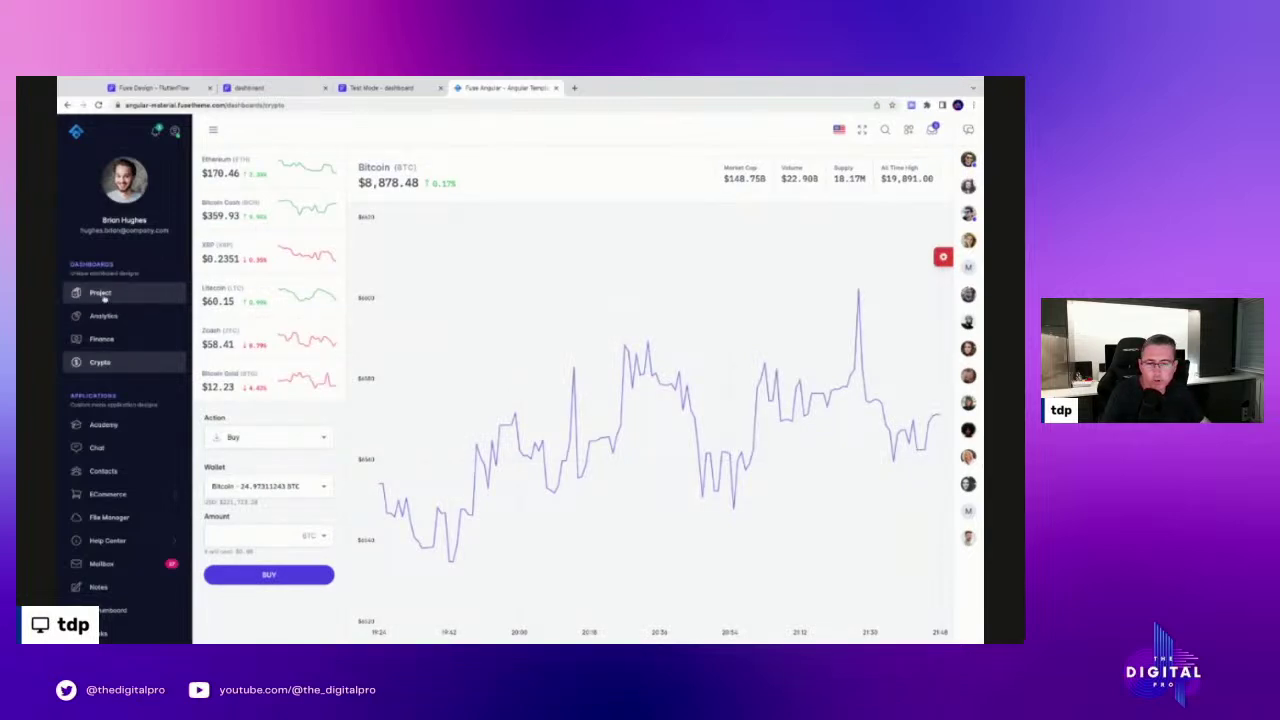
pyautogui.click(102, 294)
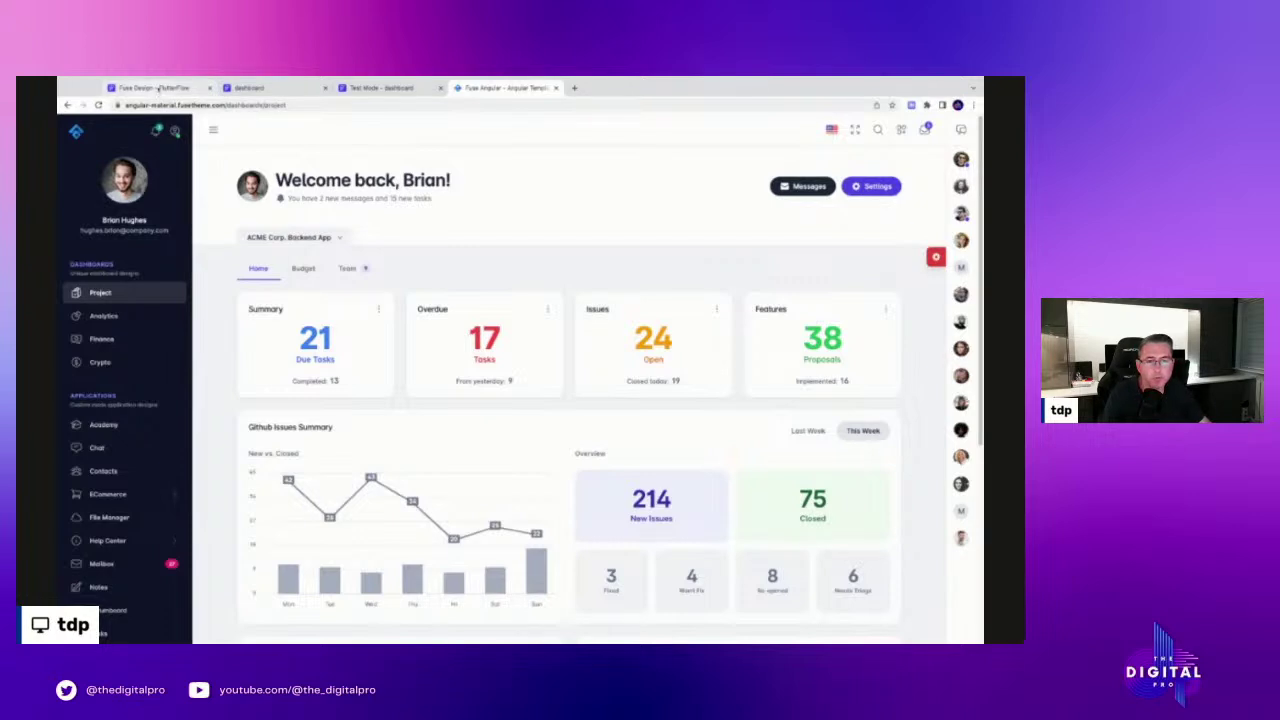
# Go back to the Fuse Design project and review the AdminHome widget tree down to the ConditionalBuilder
pyautogui.click(157, 90)
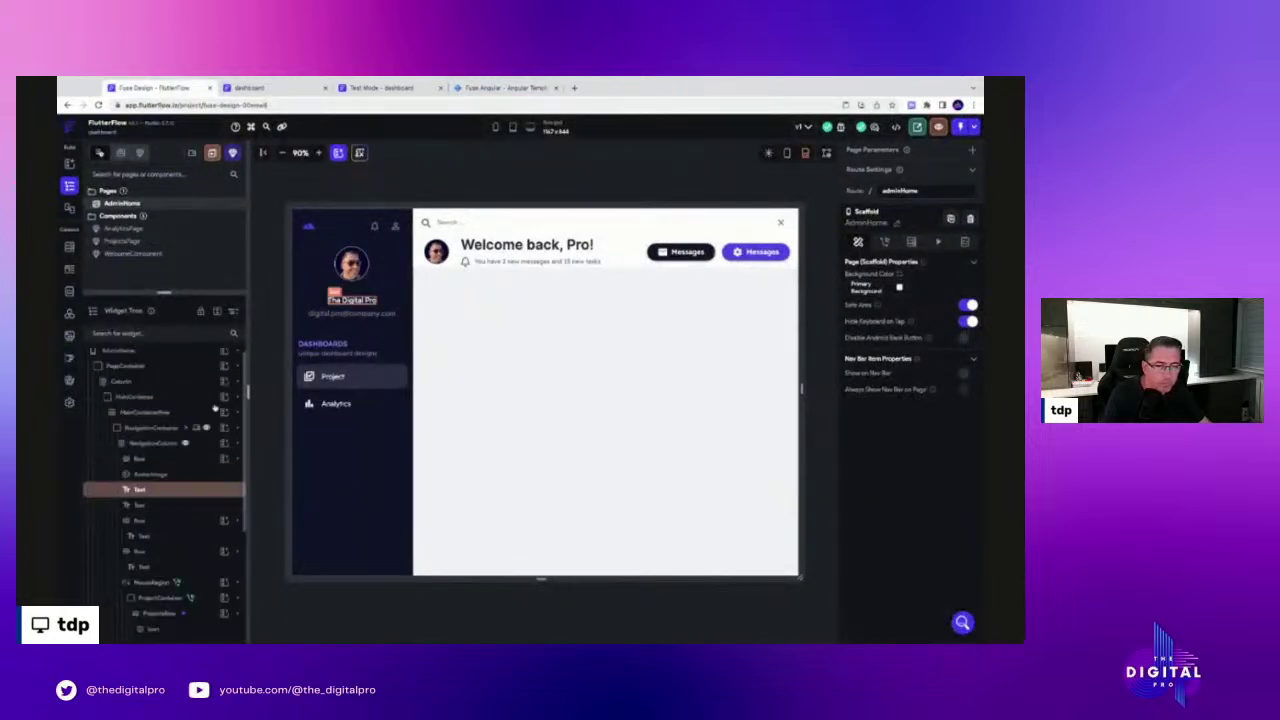
pyautogui.scroll(1, 215, 408)
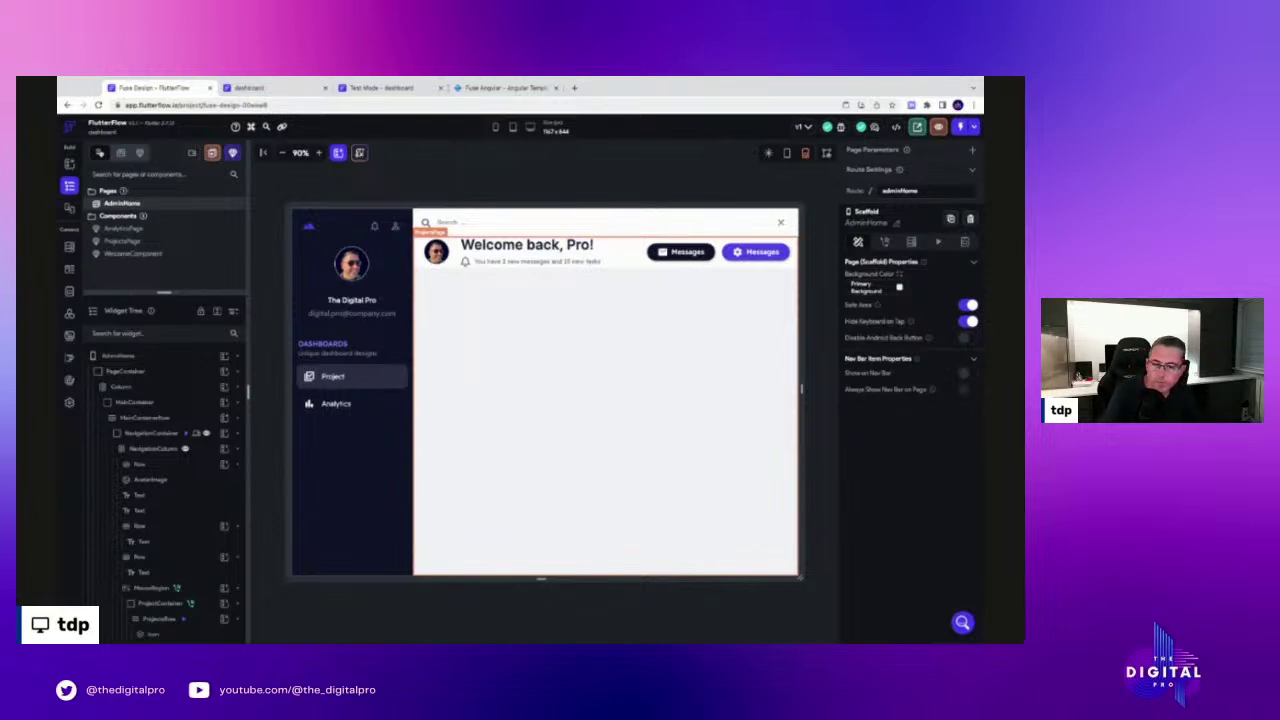
pyautogui.scroll(-5, 222, 455)
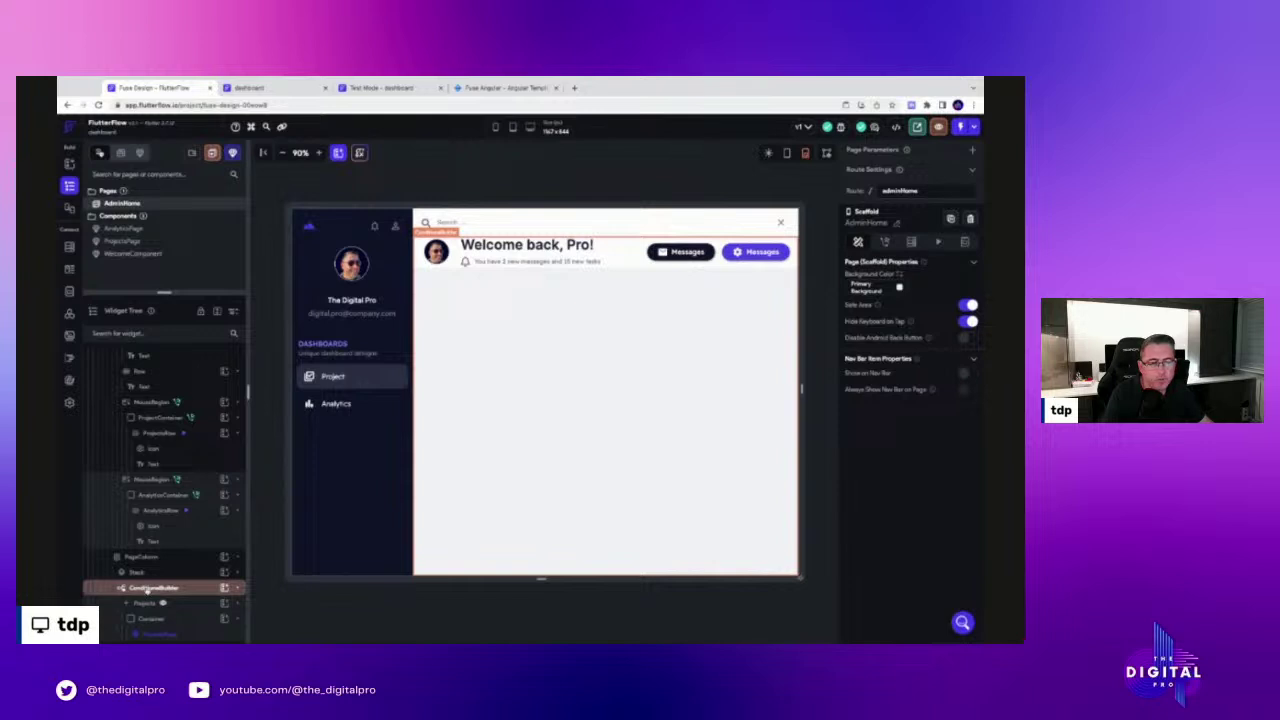
pyautogui.scroll(4, 165, 560)
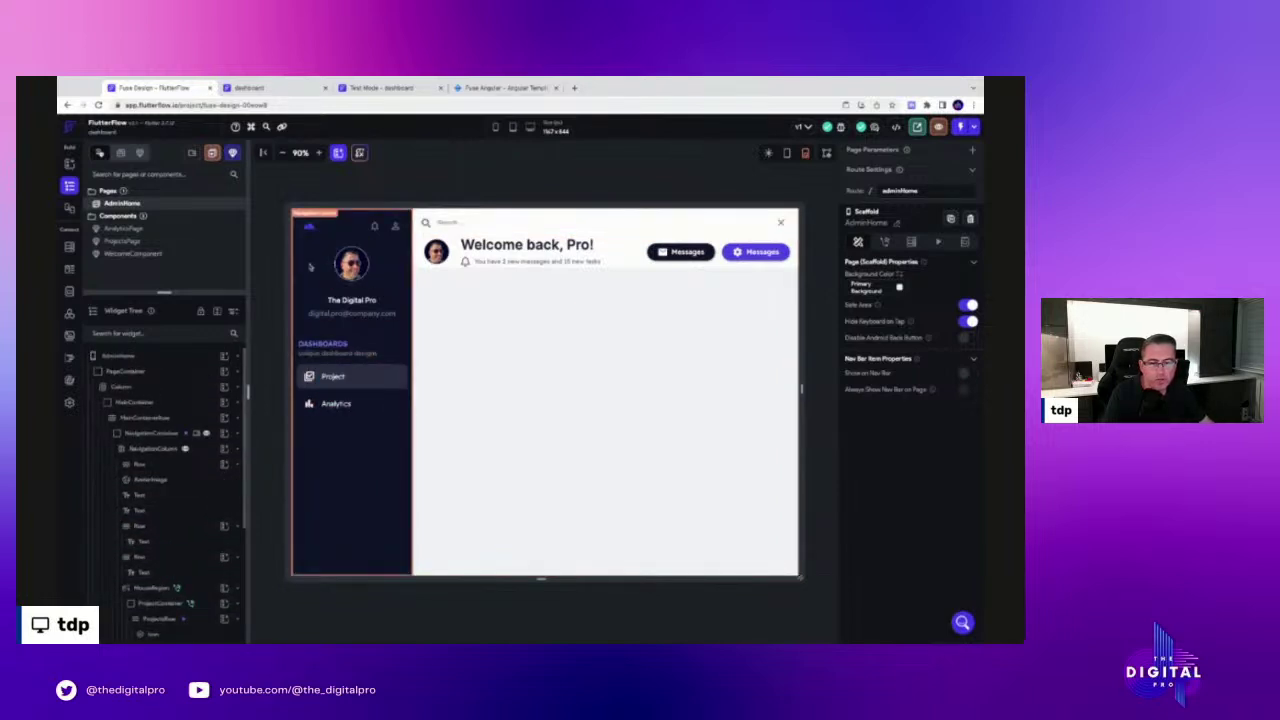
# Inspect MainContainer and MainContainerRow, and collapse NavigationContainer and PageColumn in the widget tree
pyautogui.click(128, 402)
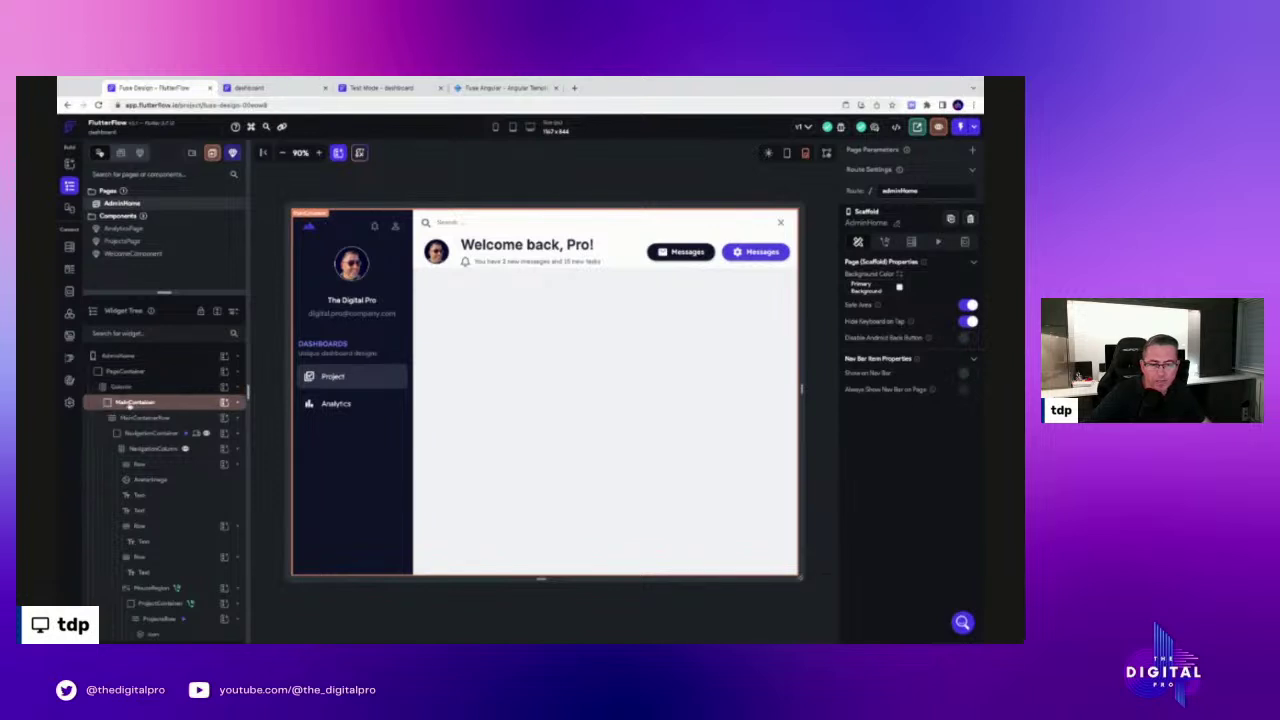
pyautogui.click(128, 417)
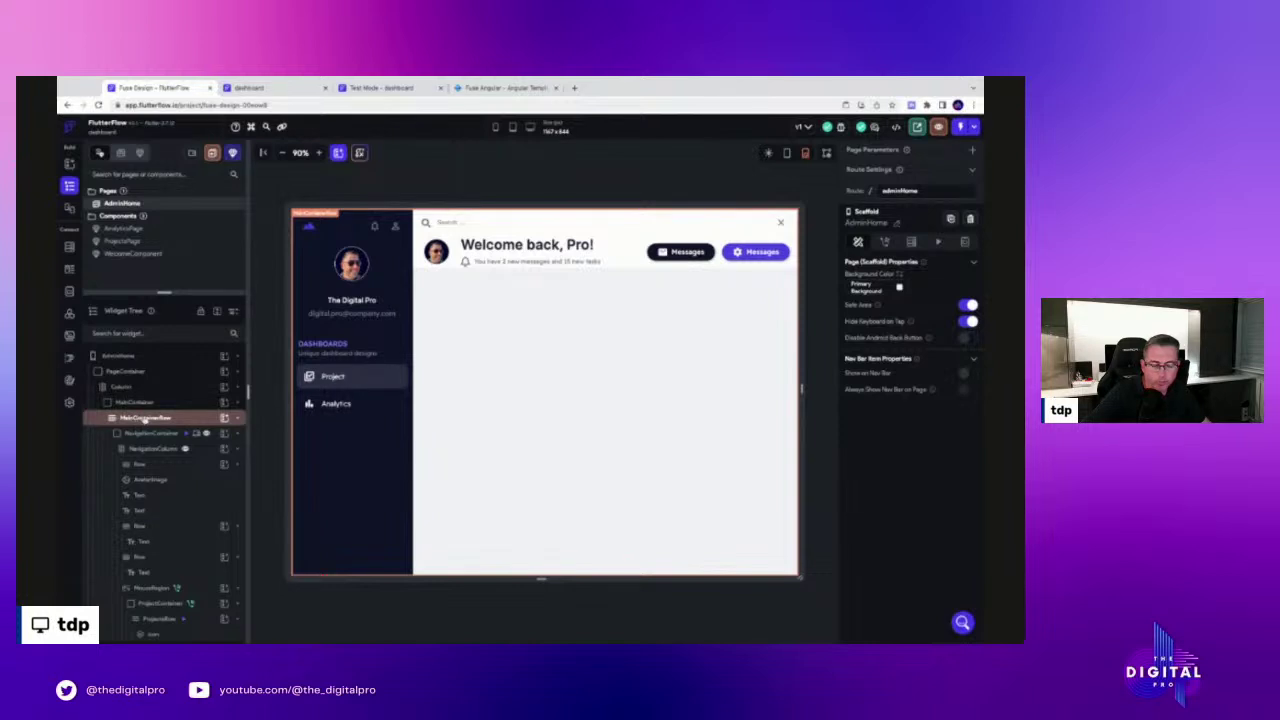
pyautogui.click(148, 433)
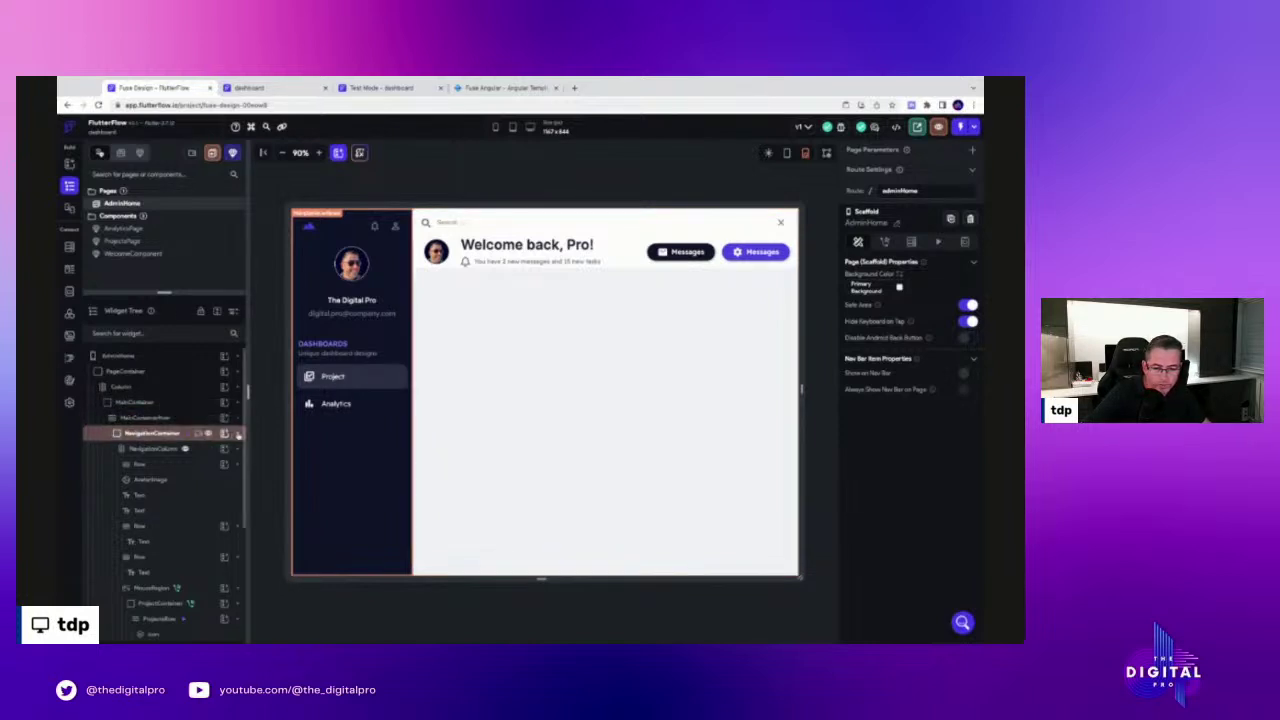
pyautogui.click(238, 434)
pyautogui.click(238, 449)
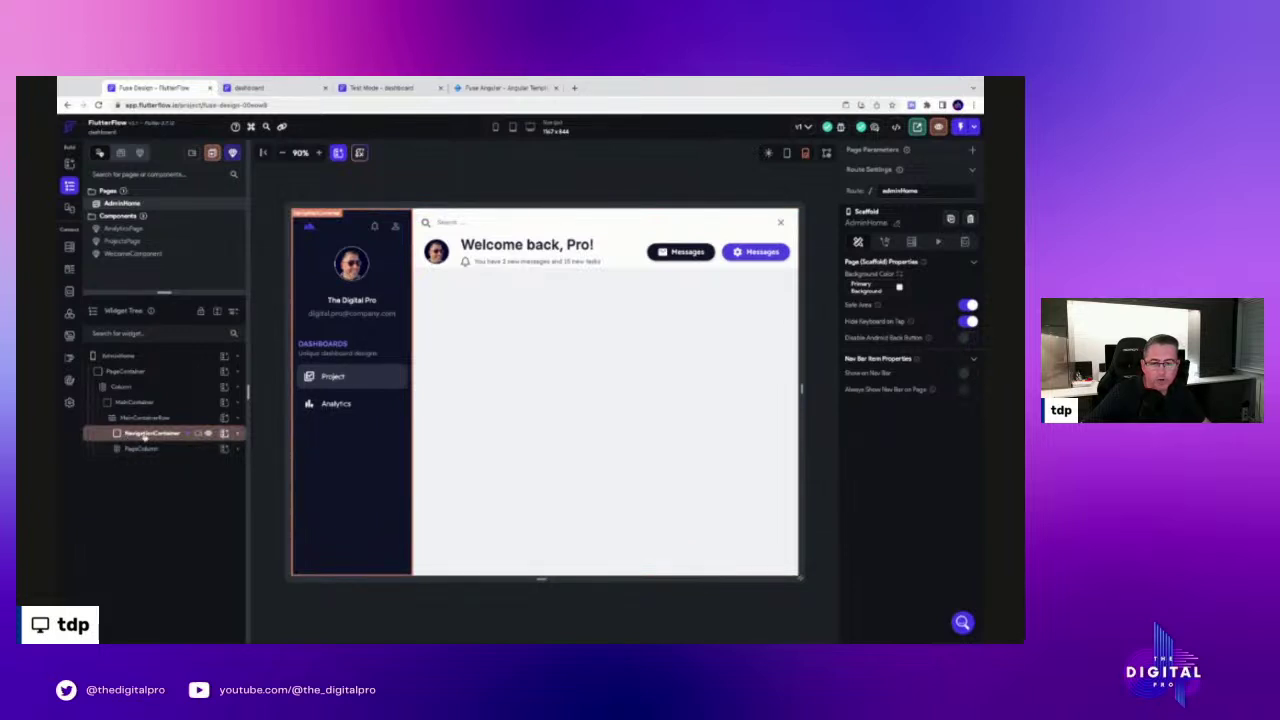
# Check NavigationContainer's conditional visibility and expand PageColumn to examine the Stack and ConditionalBuilder inside it
pyautogui.moveTo(209, 436)
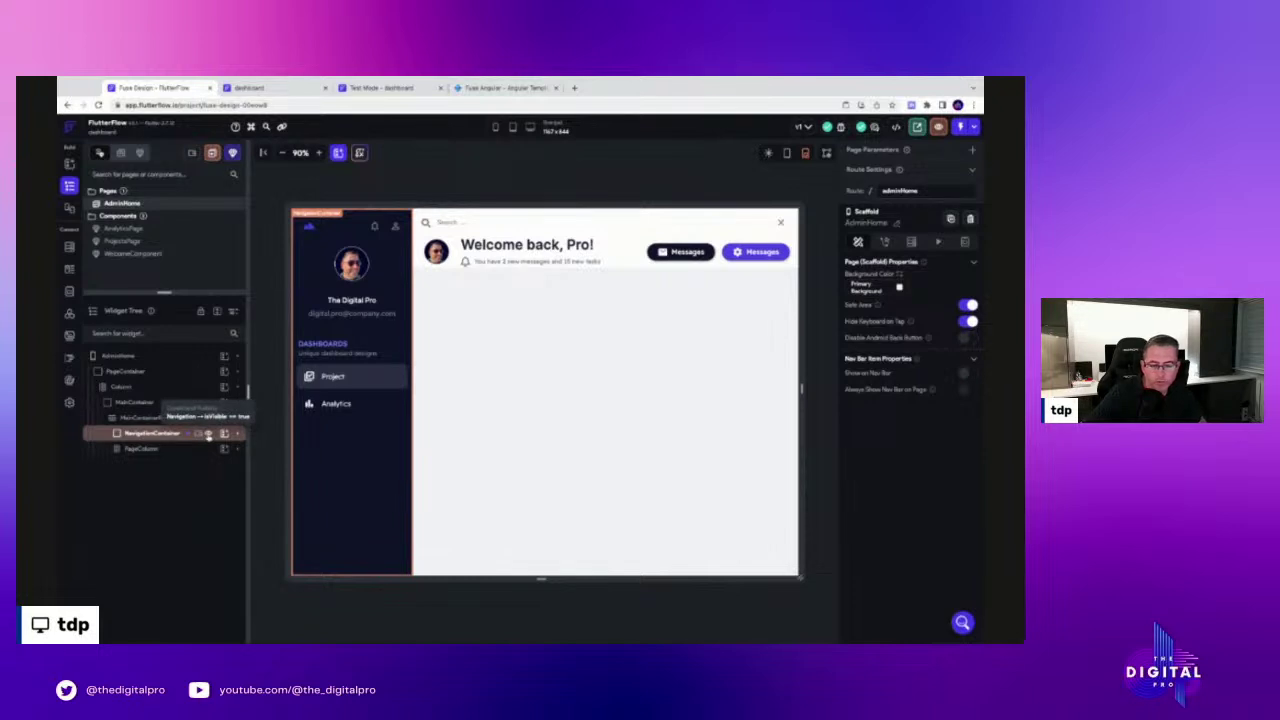
pyautogui.click(178, 449)
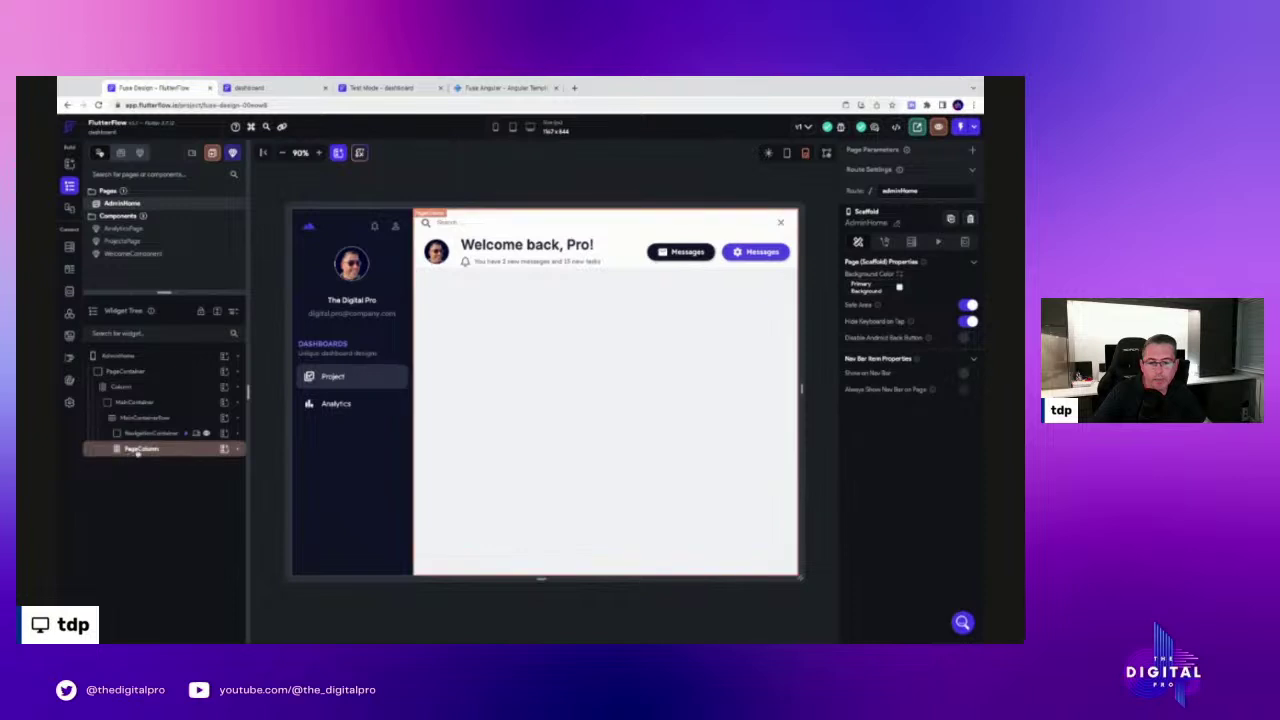
pyautogui.click(241, 451)
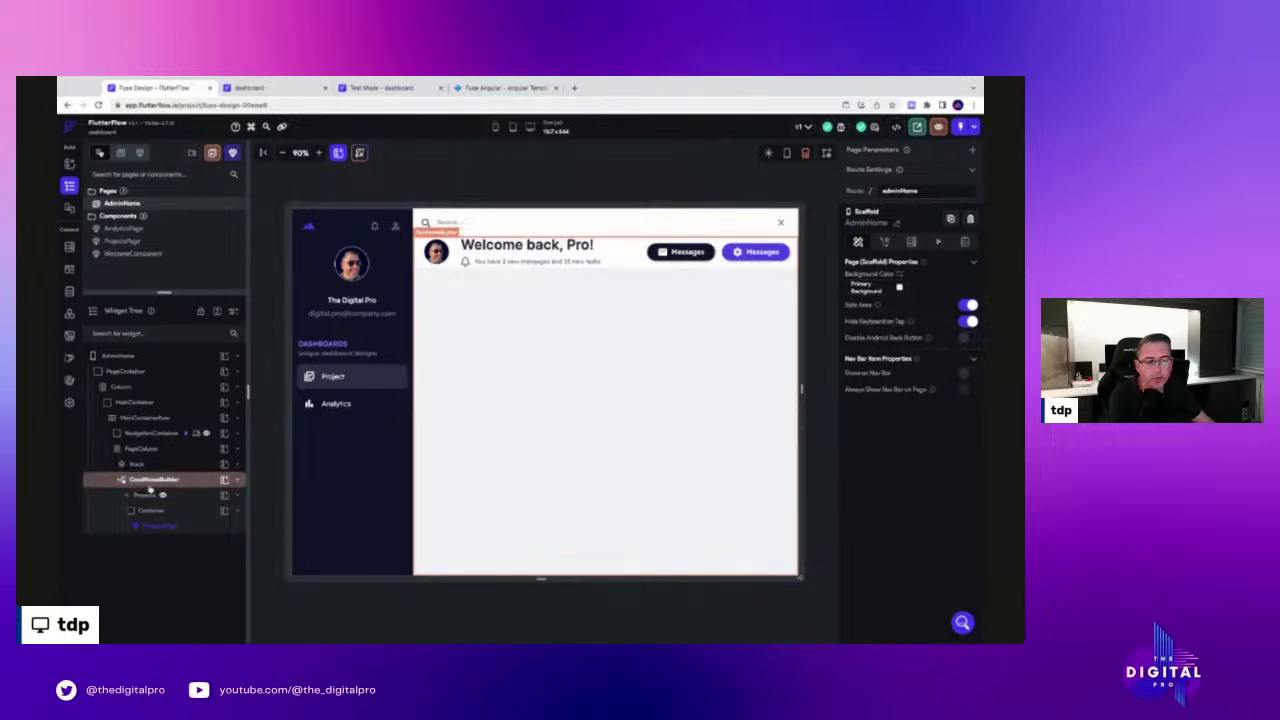
pyautogui.click(108, 355)
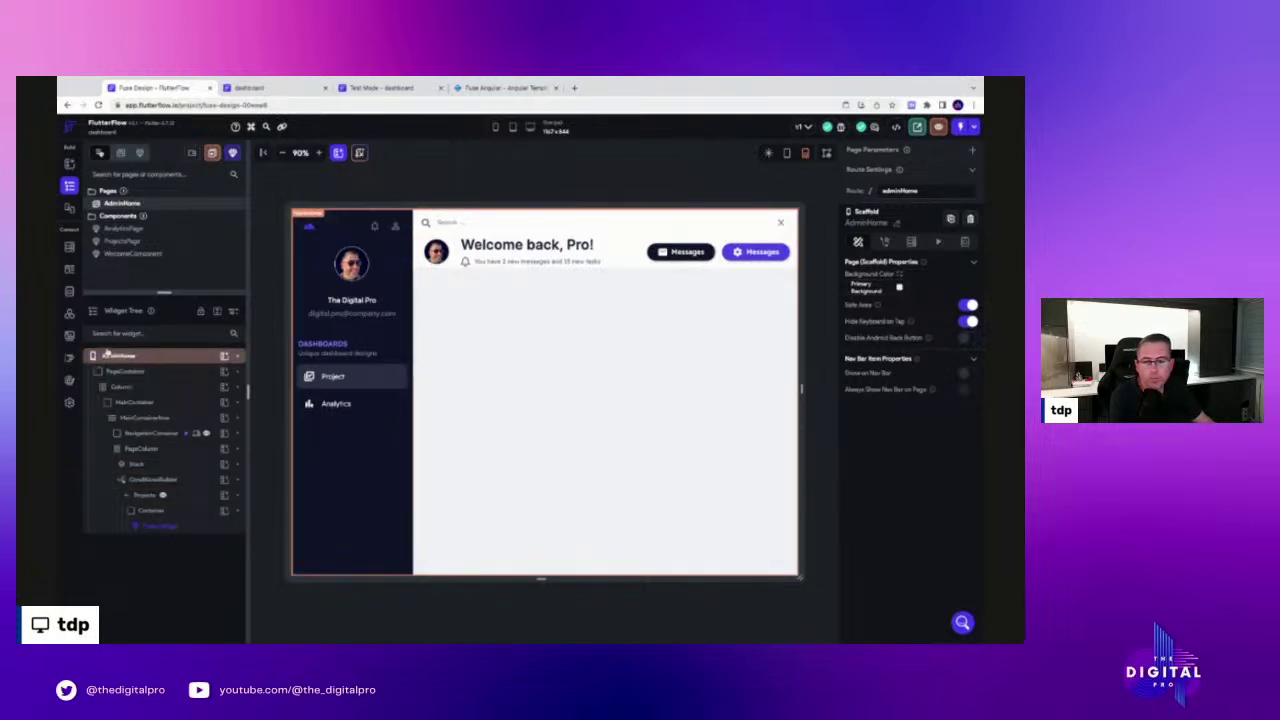
# Review the schema fields of the custom data types Navigation and Screen
pyautogui.click(69, 270)
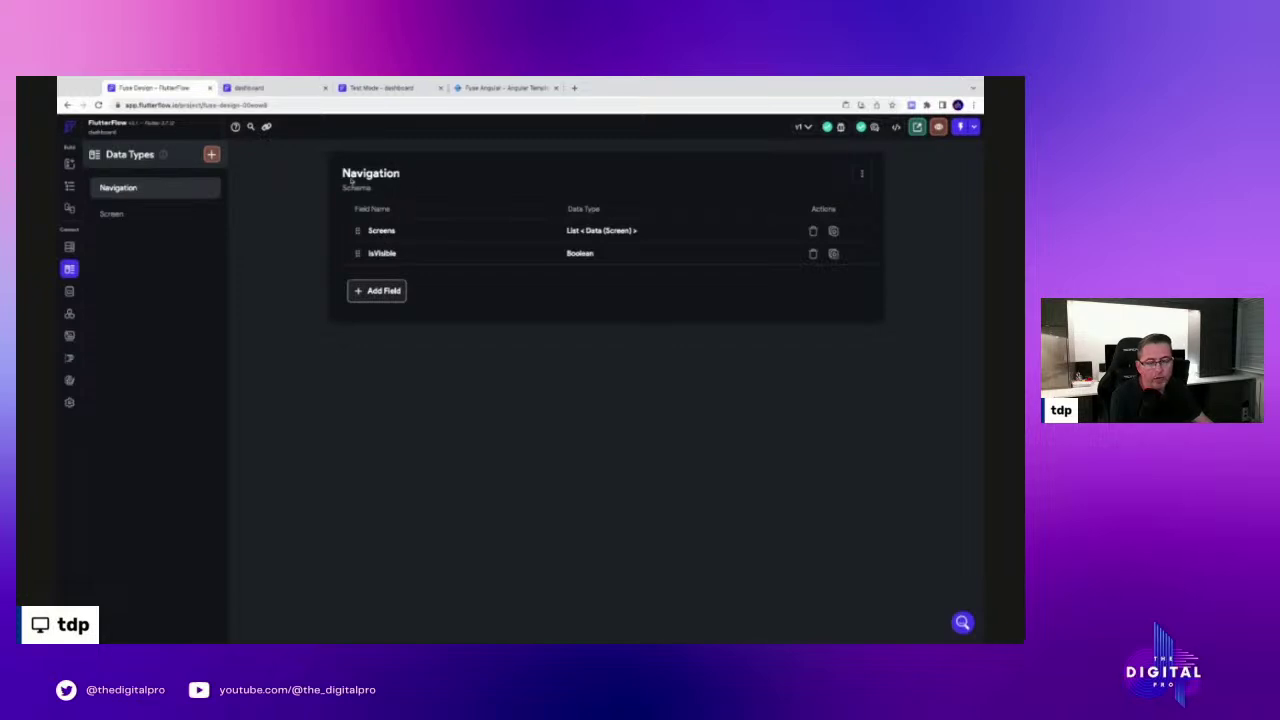
pyautogui.click(115, 216)
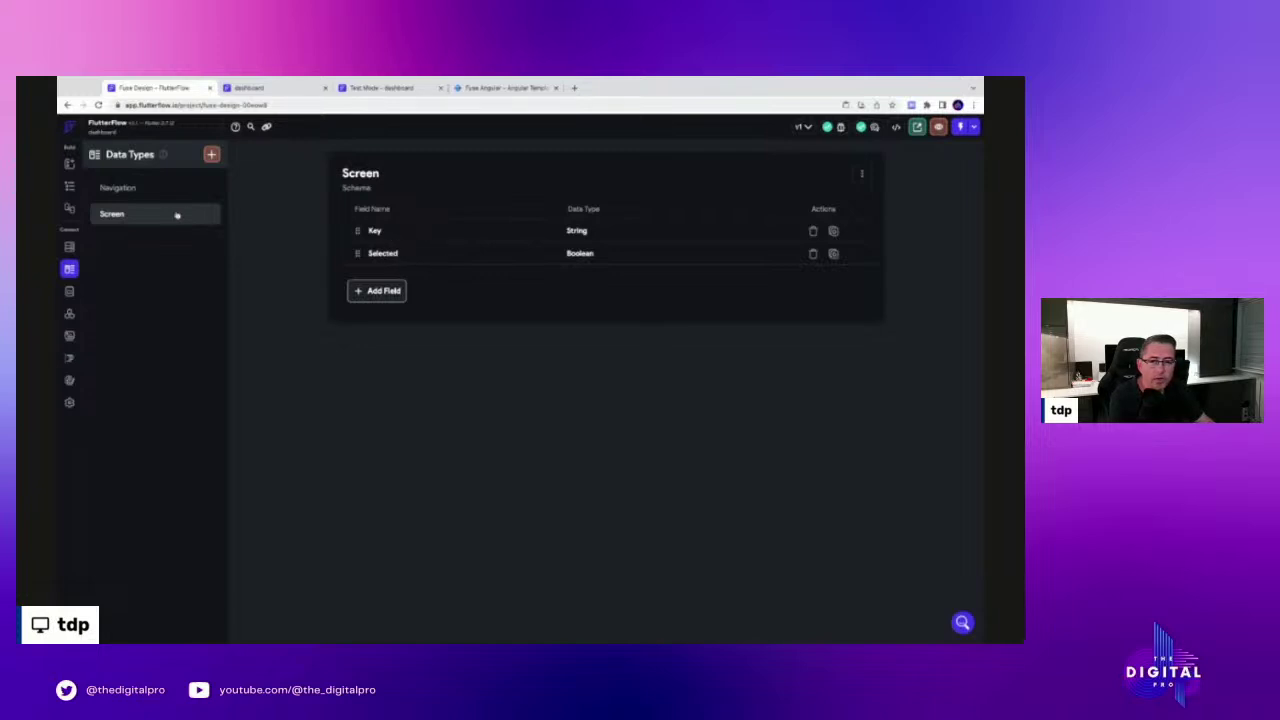
pyautogui.click(150, 189)
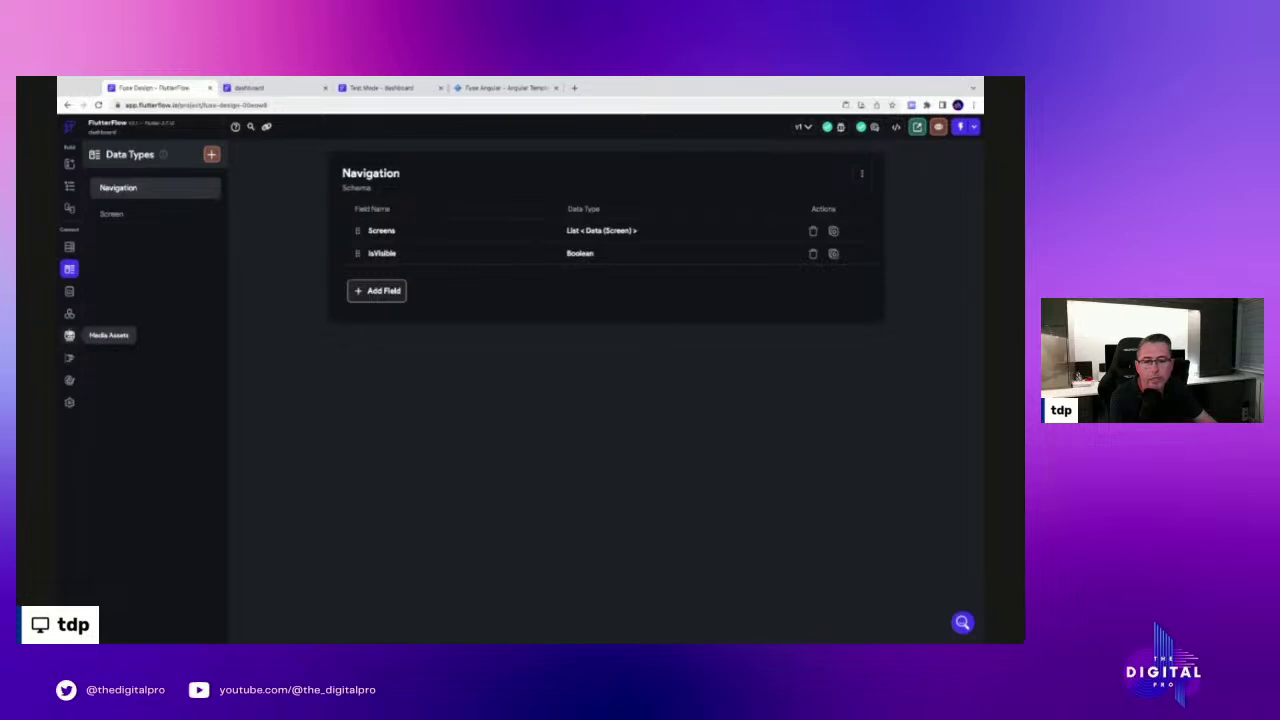
# Review the default value of the Navigation app state variable, inspecting both Screen items' fields, and close it without saving
pyautogui.click(69, 291)
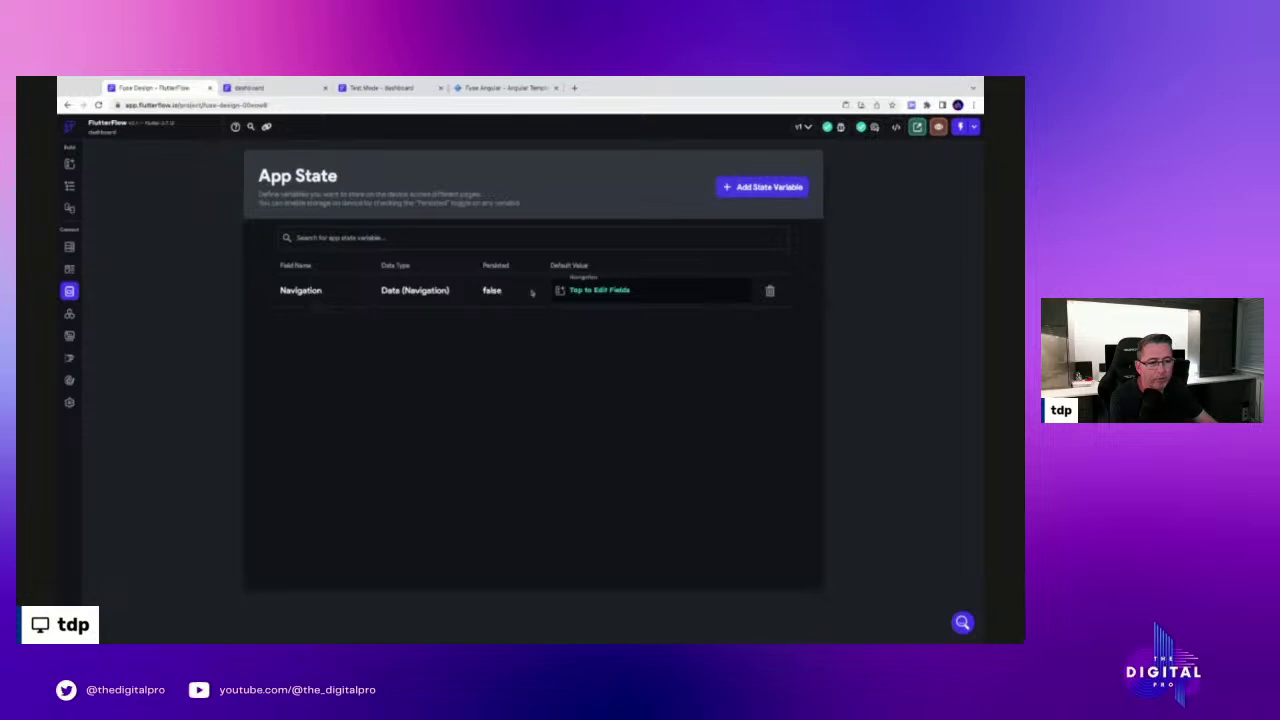
pyautogui.click(598, 291)
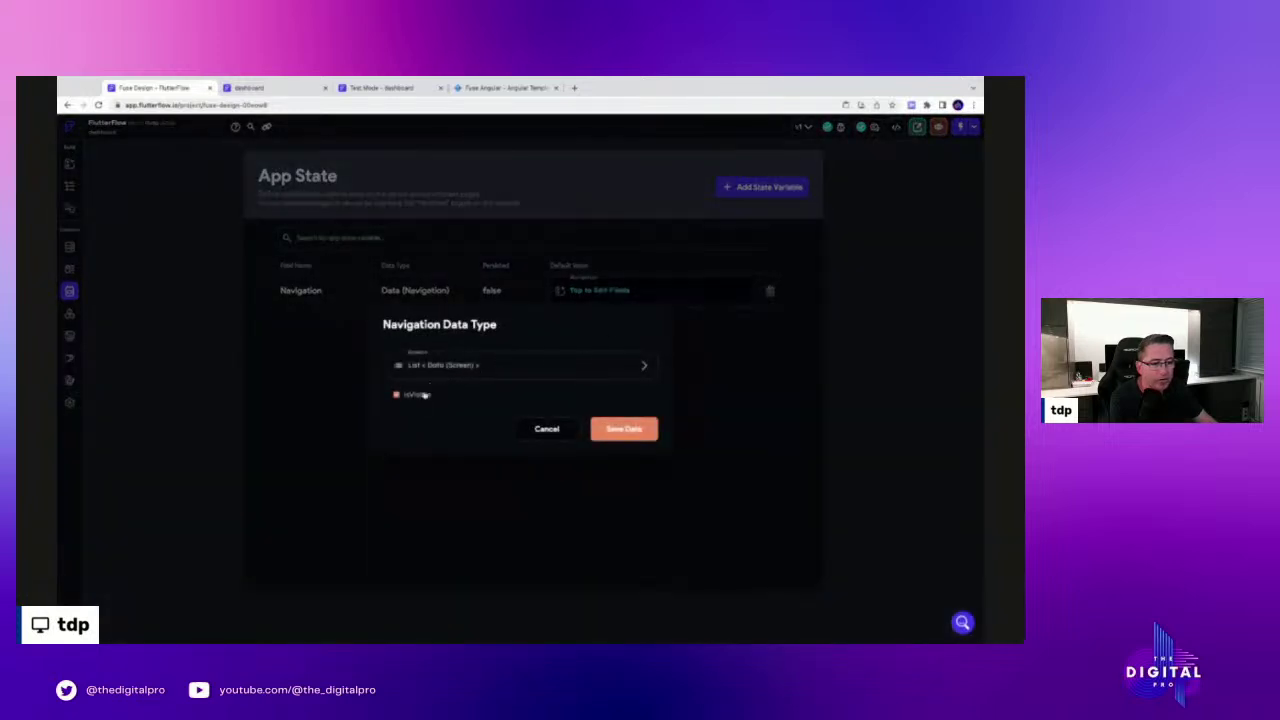
pyautogui.click(489, 366)
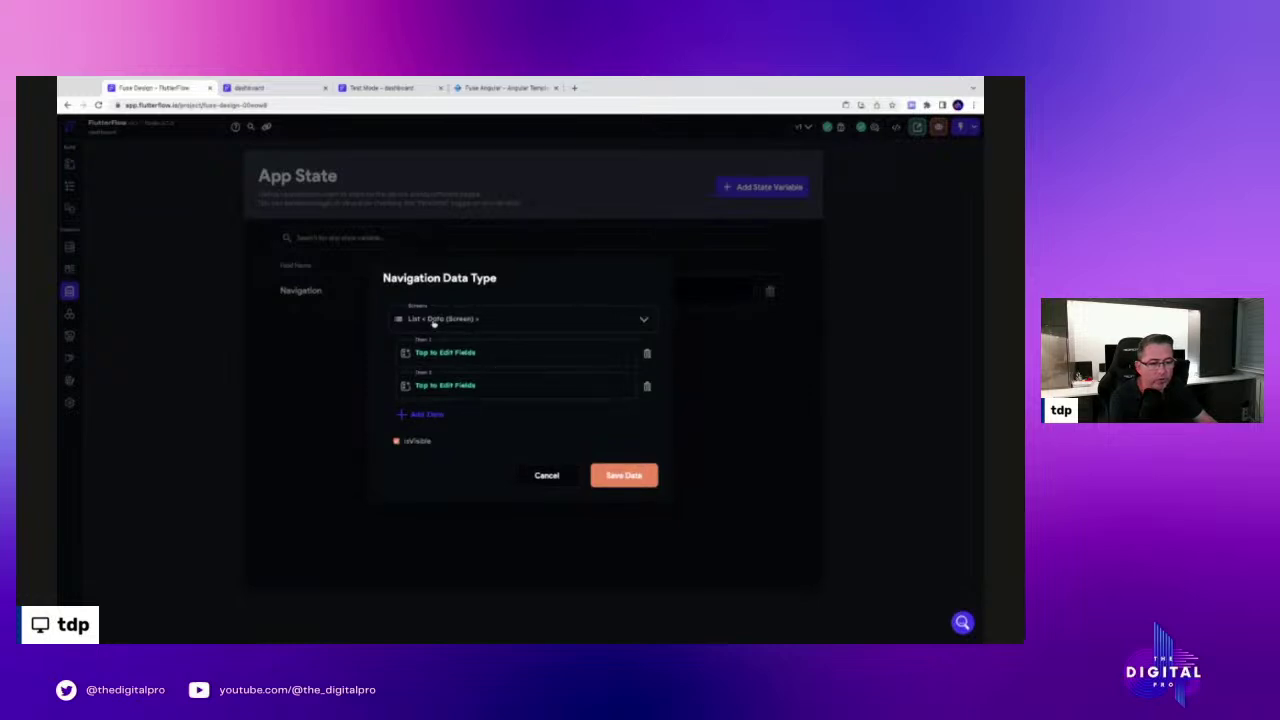
pyautogui.click(457, 355)
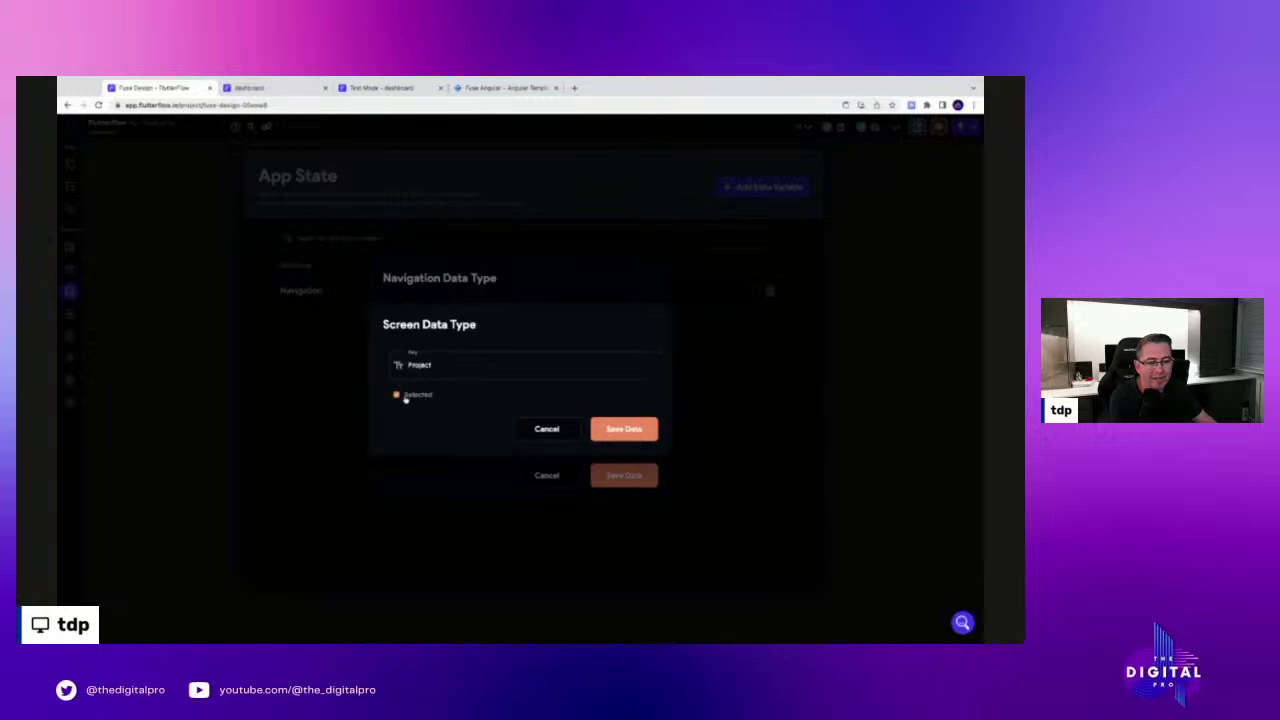
pyautogui.click(529, 430)
pyautogui.click(438, 387)
pyautogui.click(552, 430)
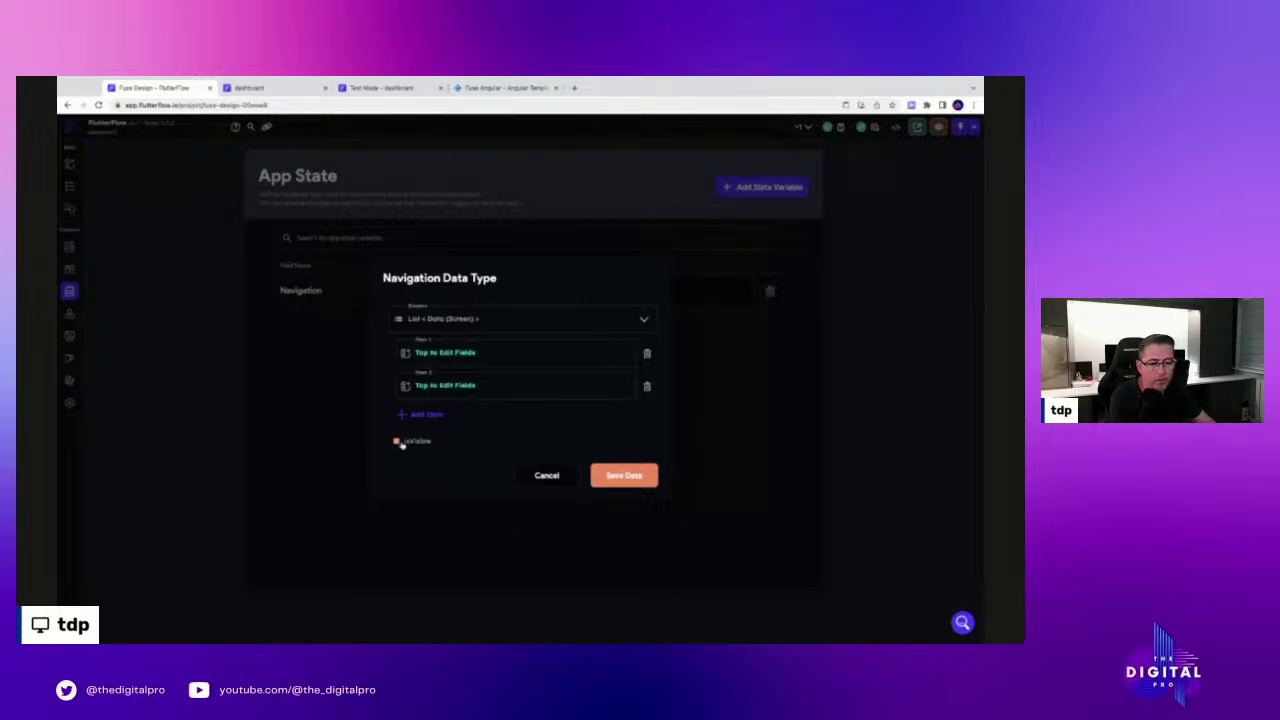
pyautogui.click(547, 476)
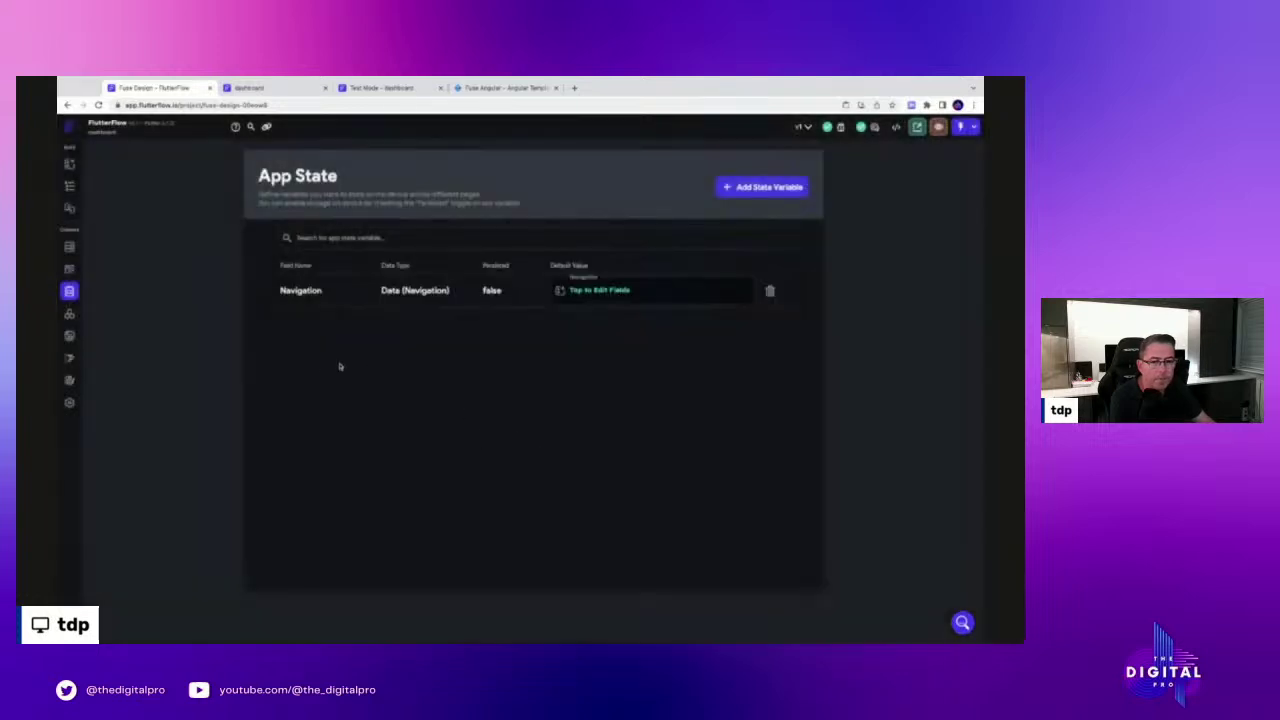
# Review the AnalyticsPage, ProjectsPage and WelcomeComponent components, widening the ProjectsPage canvas slightly to check its layout
pyautogui.click(69, 186)
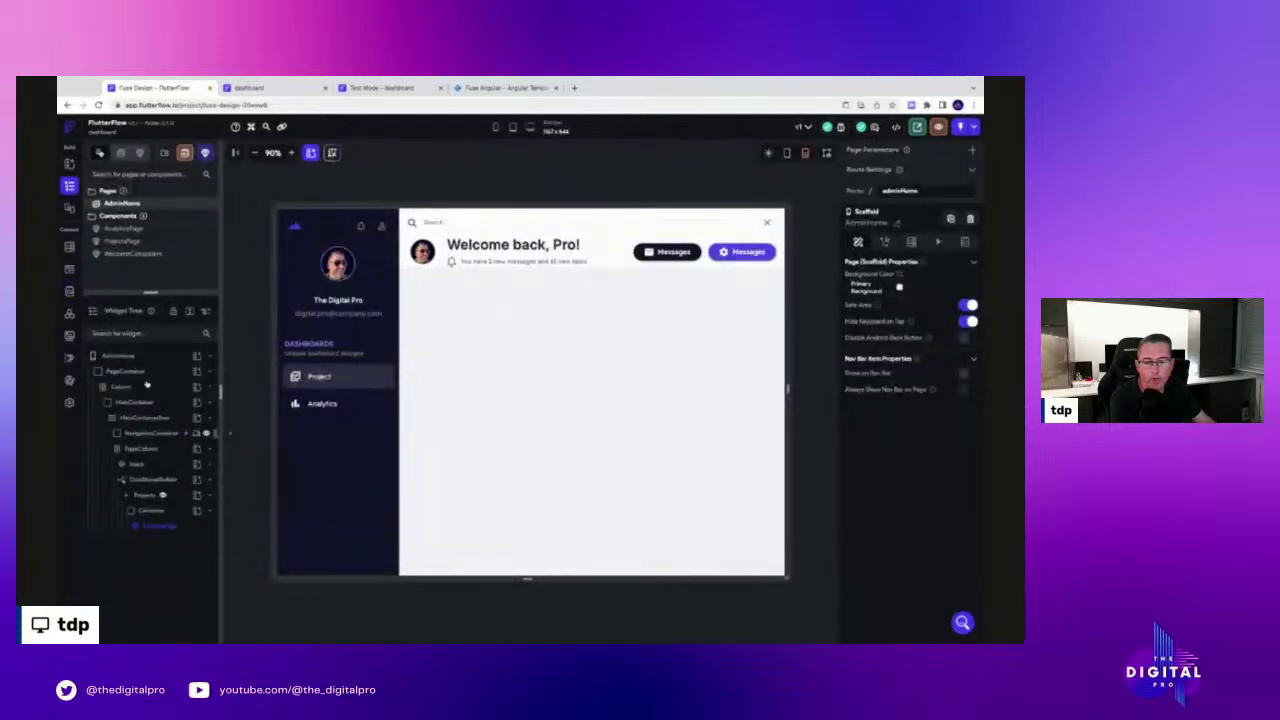
pyautogui.click(121, 229)
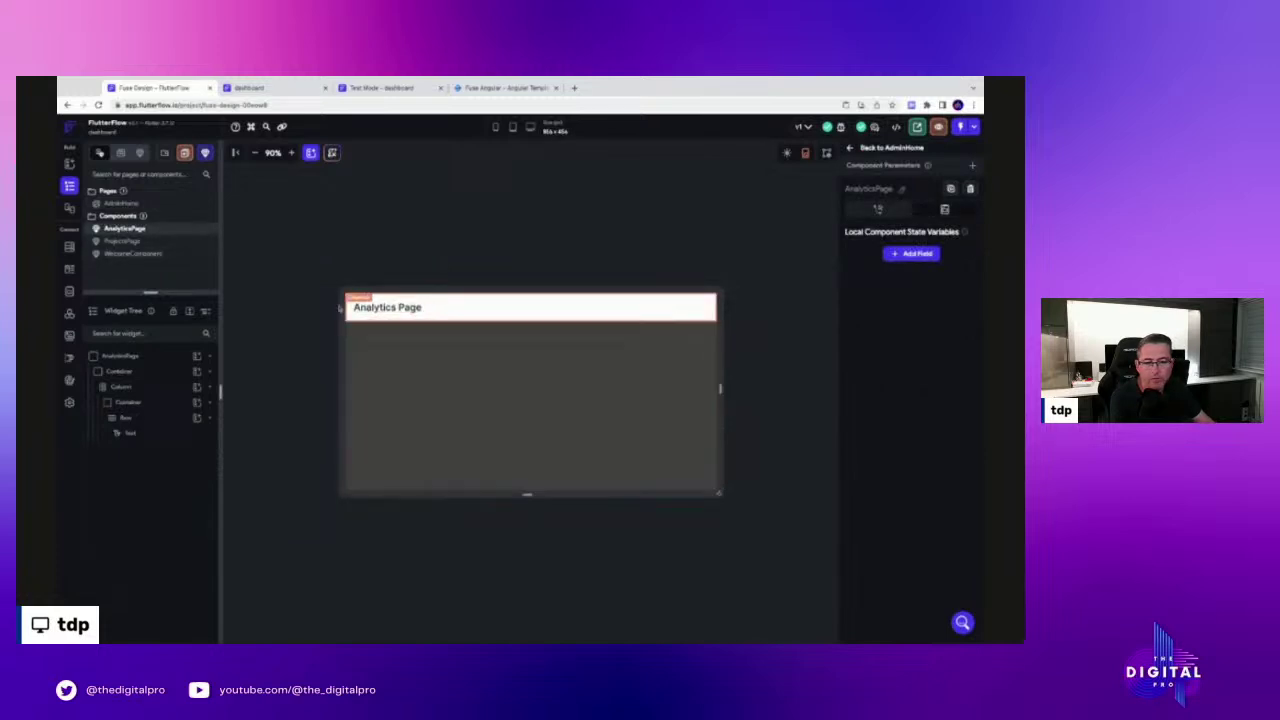
pyautogui.click(118, 242)
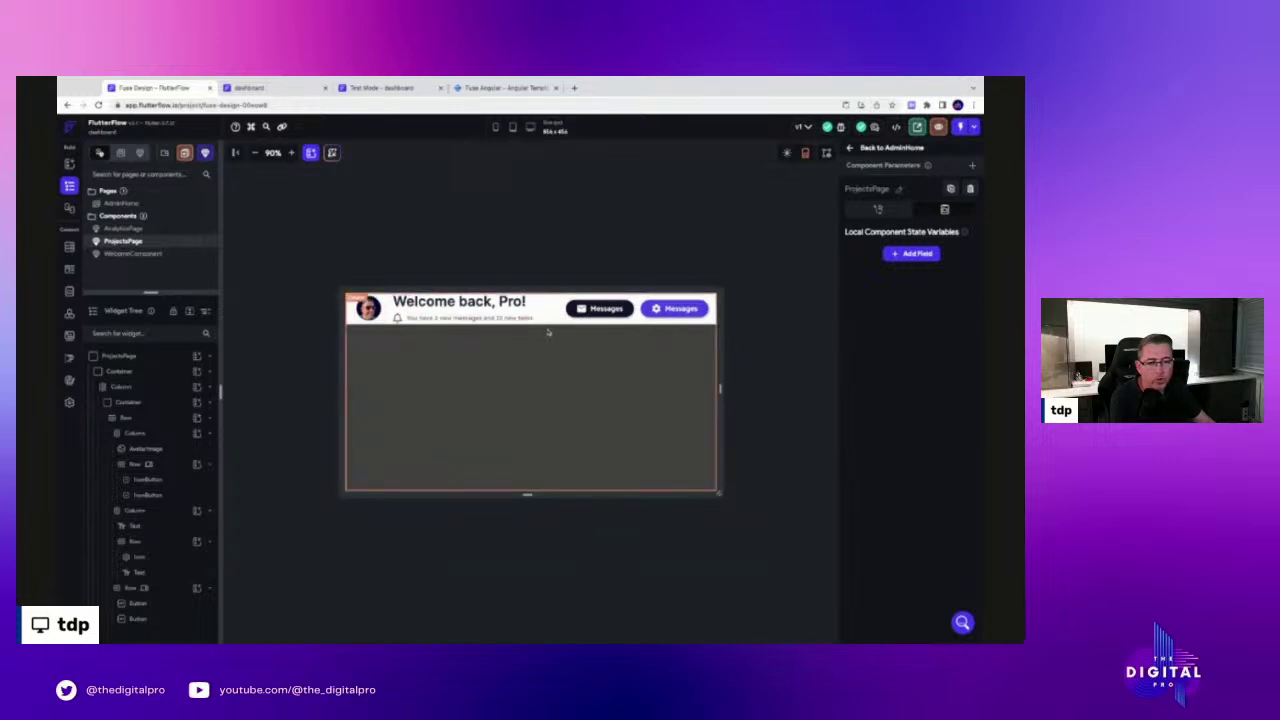
pyautogui.moveTo(720, 386)
pyautogui.mouseDown()
pyautogui.moveTo(614, 387)
pyautogui.moveTo(732, 387)
pyautogui.mouseUp()
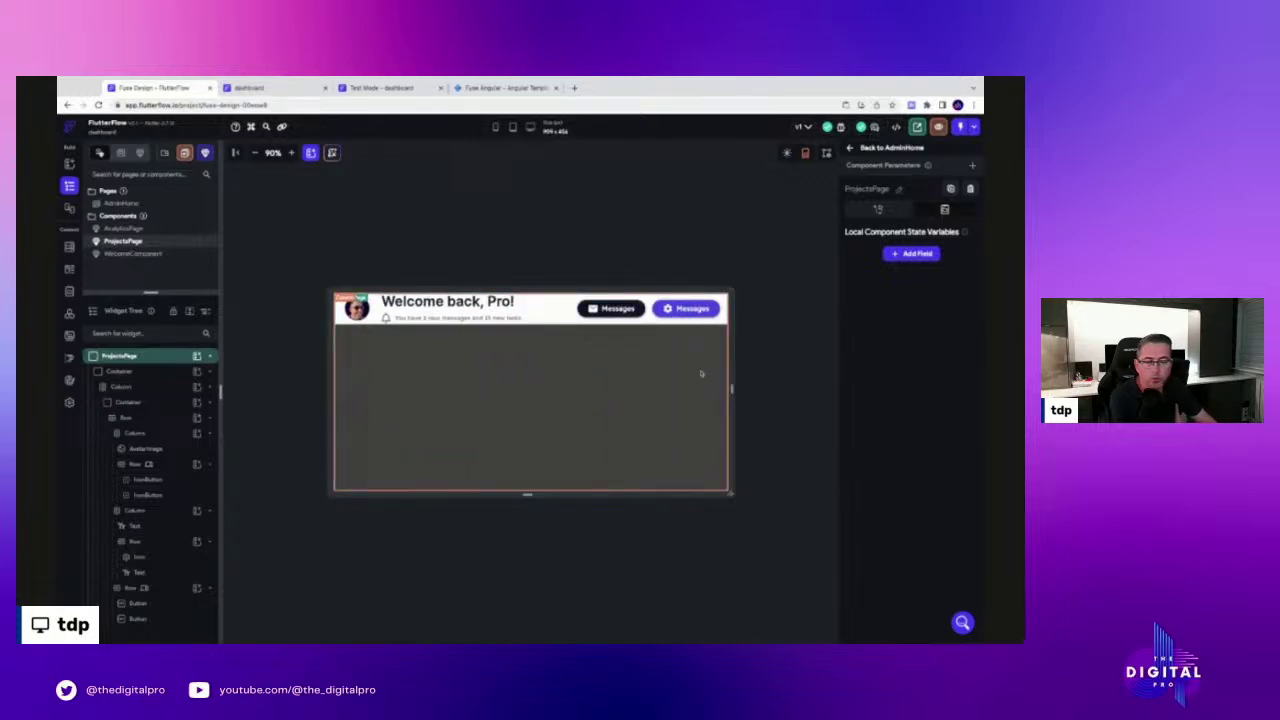
pyautogui.click(125, 256)
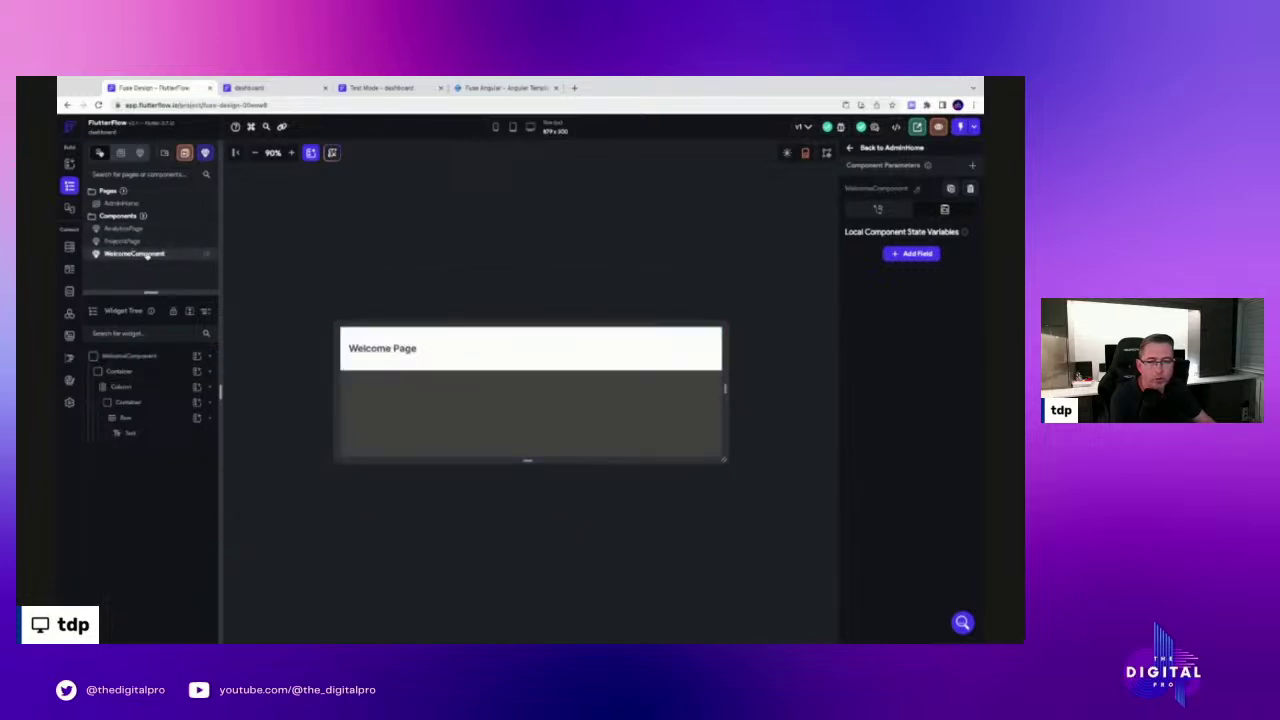
# Switch to the published dashboard and alternate repeatedly between Project and Analytics to test the page navigation
pyautogui.click(250, 88)
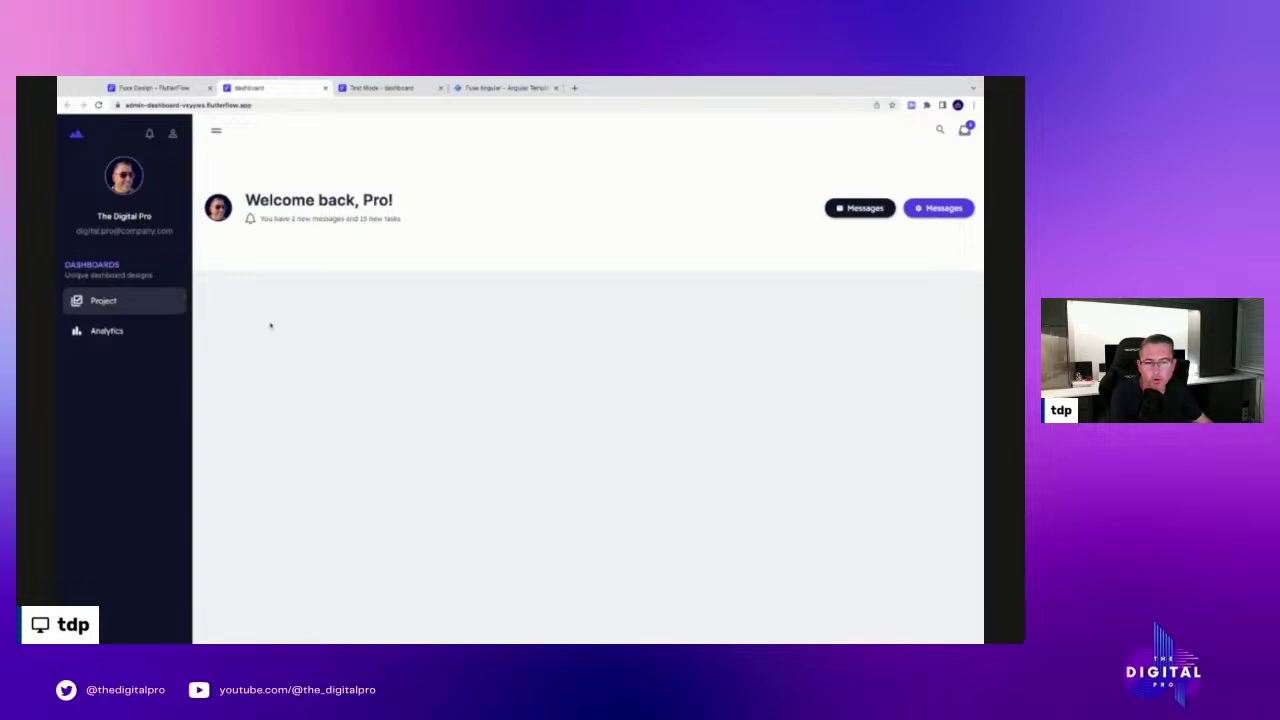
pyautogui.click(107, 332)
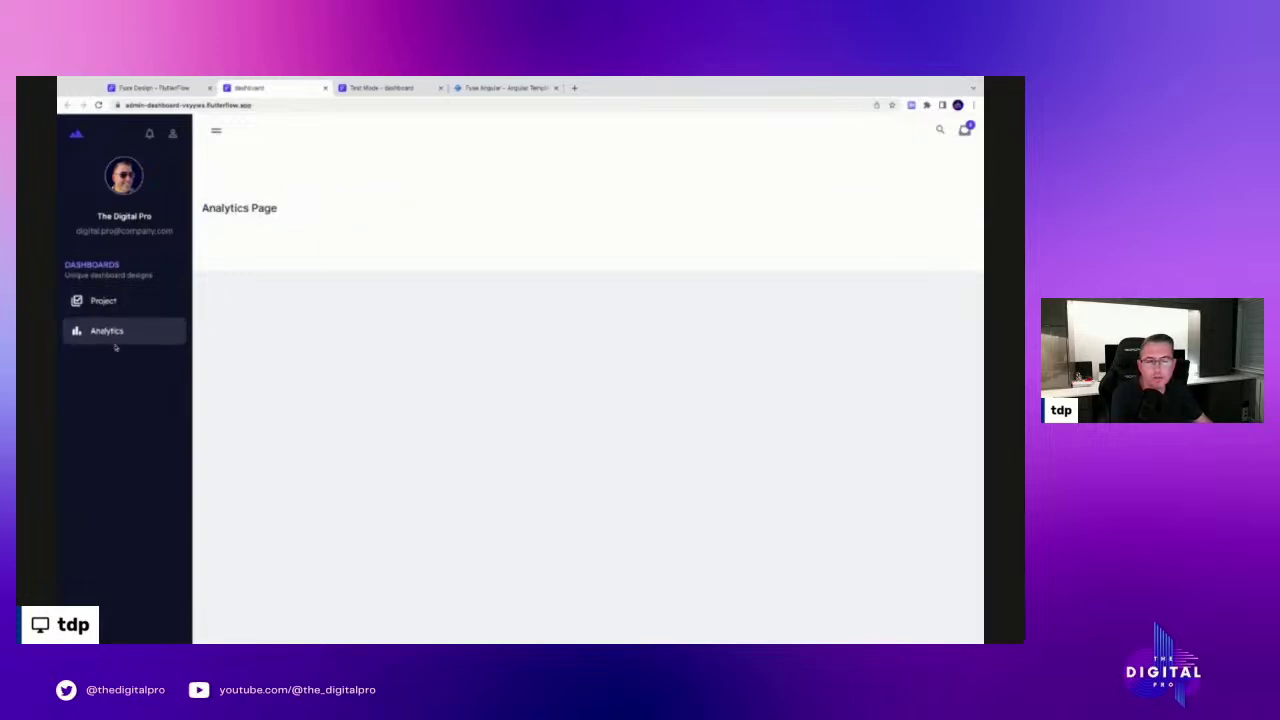
pyautogui.click(100, 304)
pyautogui.click(104, 328)
pyautogui.click(106, 306)
pyautogui.click(107, 328)
pyautogui.click(106, 302)
pyautogui.click(107, 328)
pyautogui.click(108, 306)
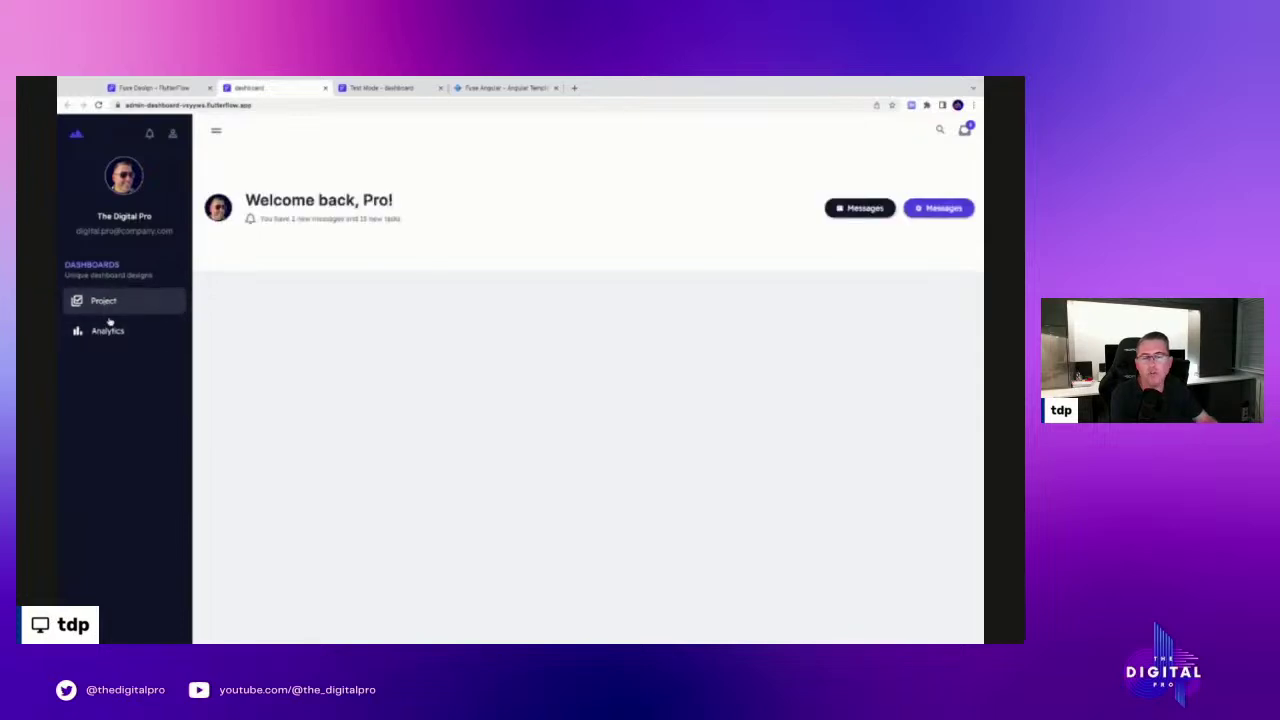
pyautogui.click(106, 329)
pyautogui.click(106, 305)
pyautogui.click(107, 329)
pyautogui.click(110, 306)
pyautogui.click(106, 329)
pyautogui.click(108, 305)
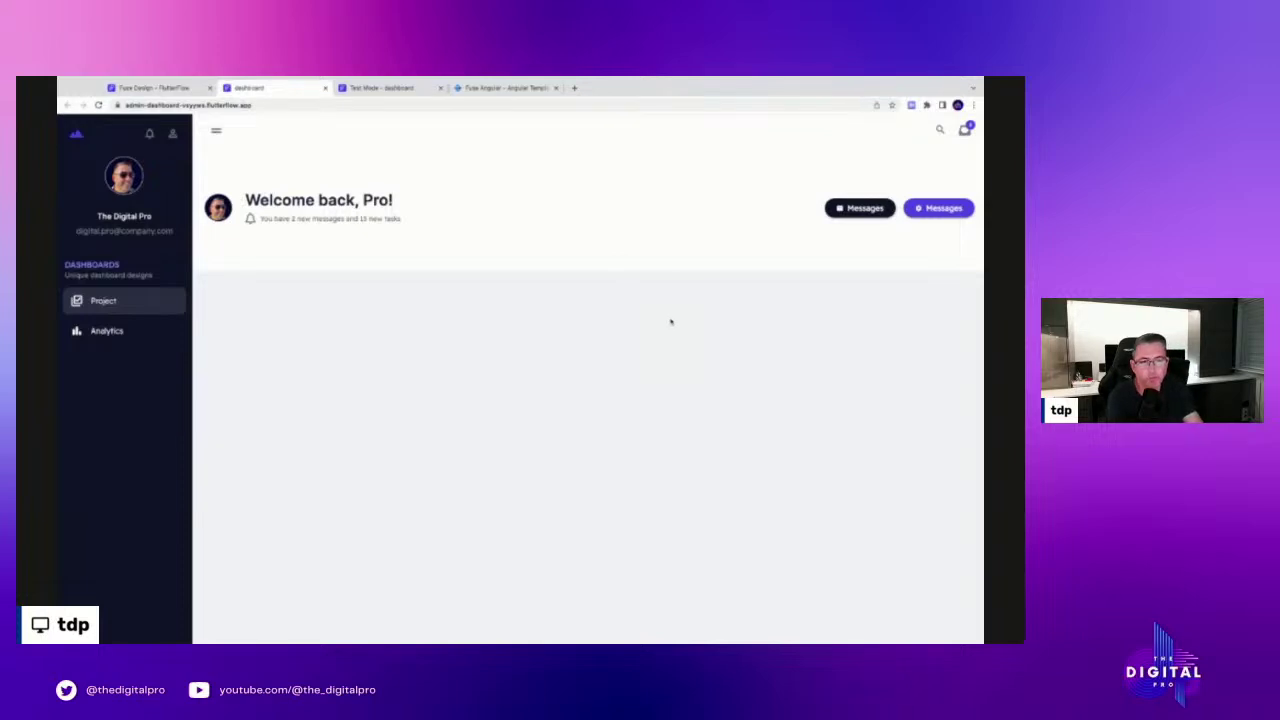
# Open the browser developer tools, preview the dashboard in responsive device mode and narrow the viewport slightly to about 1475 px
pyautogui.hotkey('ctrl', 'shift', 'i')
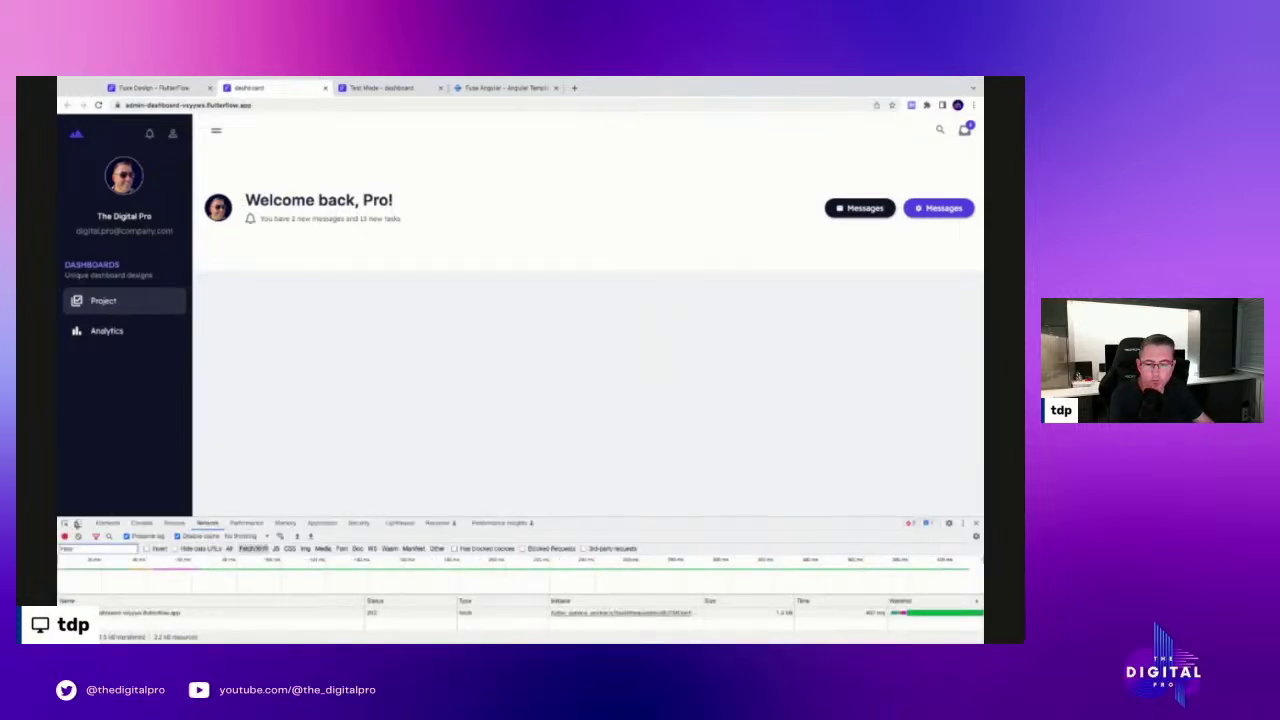
pyautogui.click(77, 523)
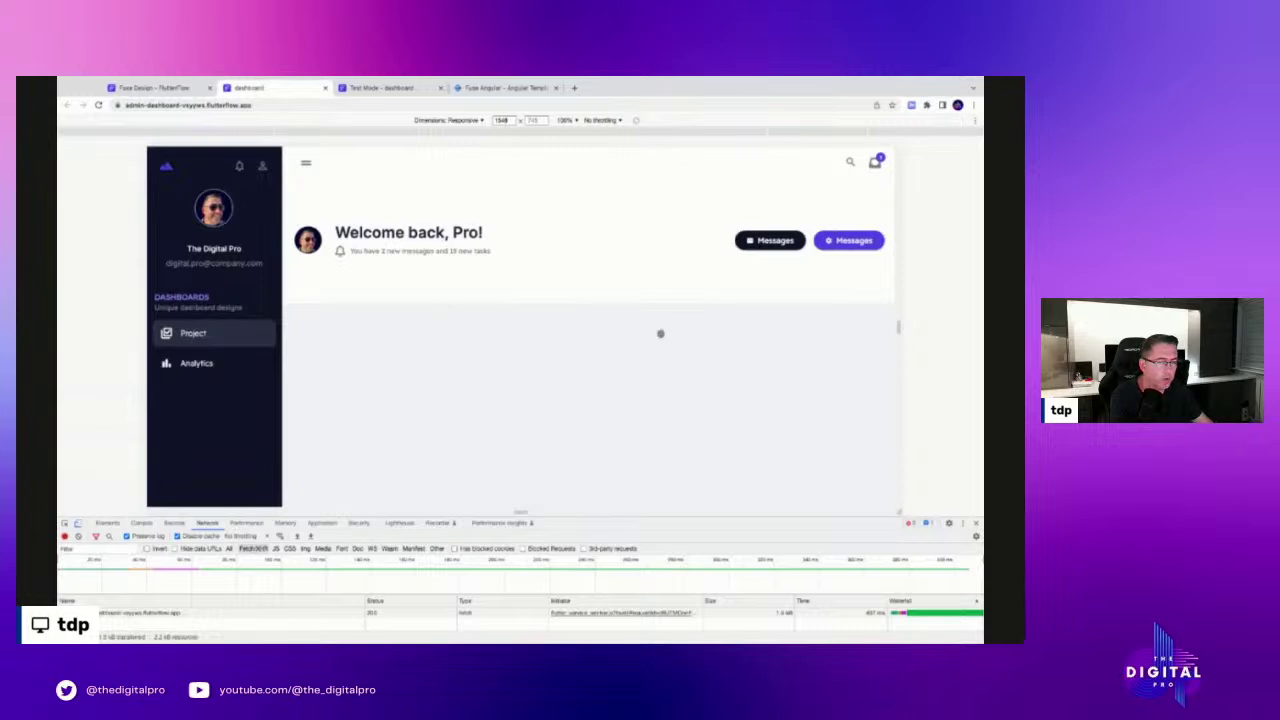
pyautogui.moveTo(900, 327)
pyautogui.mouseDown()
pyautogui.moveTo(626, 327)
pyautogui.moveTo(882, 327)
pyautogui.mouseUp()
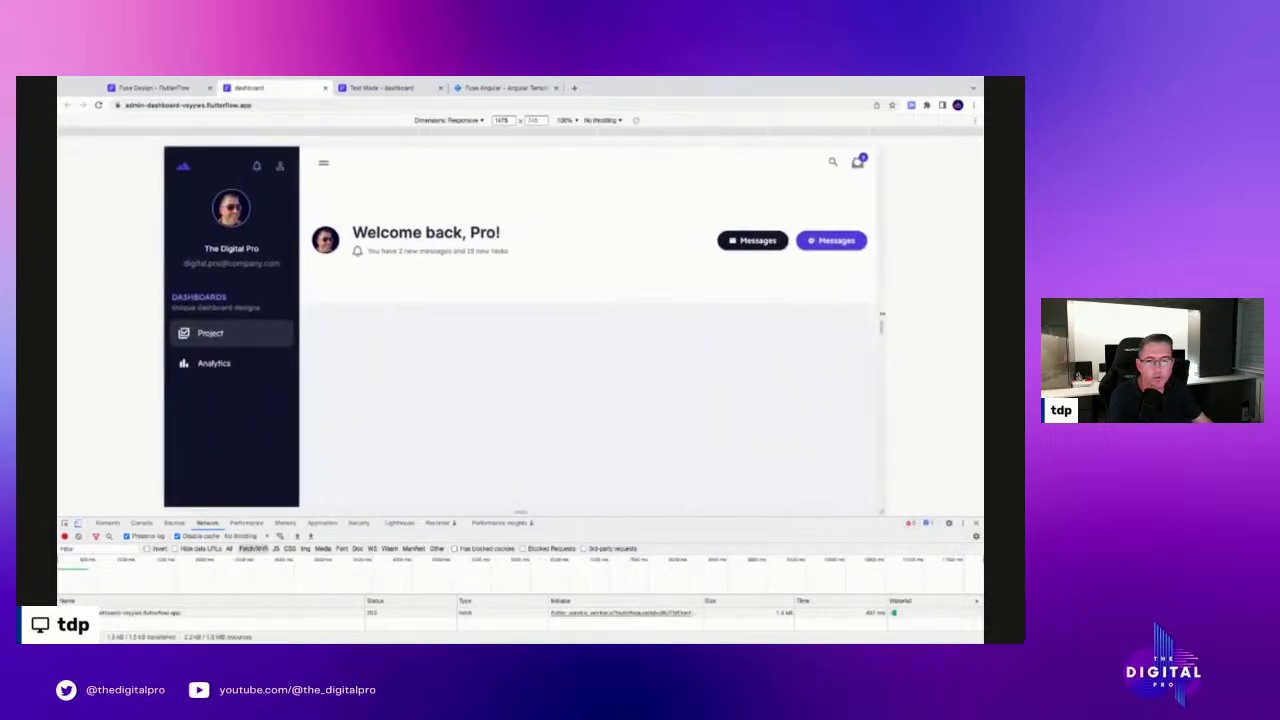
# Test the Project and Analytics navigation in the responsive preview, and check the layout at mobile width and at about 1573 px
pyautogui.click(214, 360)
pyautogui.click(225, 334)
pyautogui.click(224, 362)
pyautogui.click(228, 334)
pyautogui.click(225, 363)
pyautogui.click(228, 334)
pyautogui.click(225, 363)
pyautogui.click(232, 334)
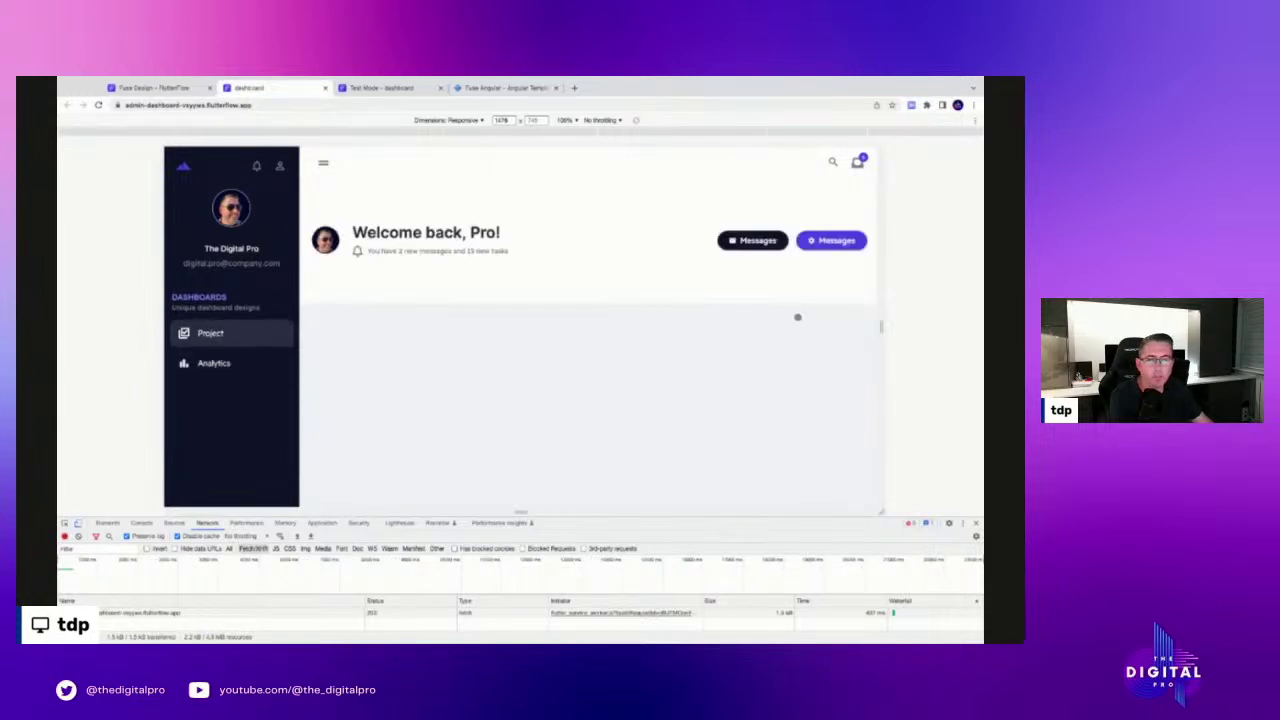
pyautogui.moveTo(881, 326); pyautogui.dragTo(664, 327)
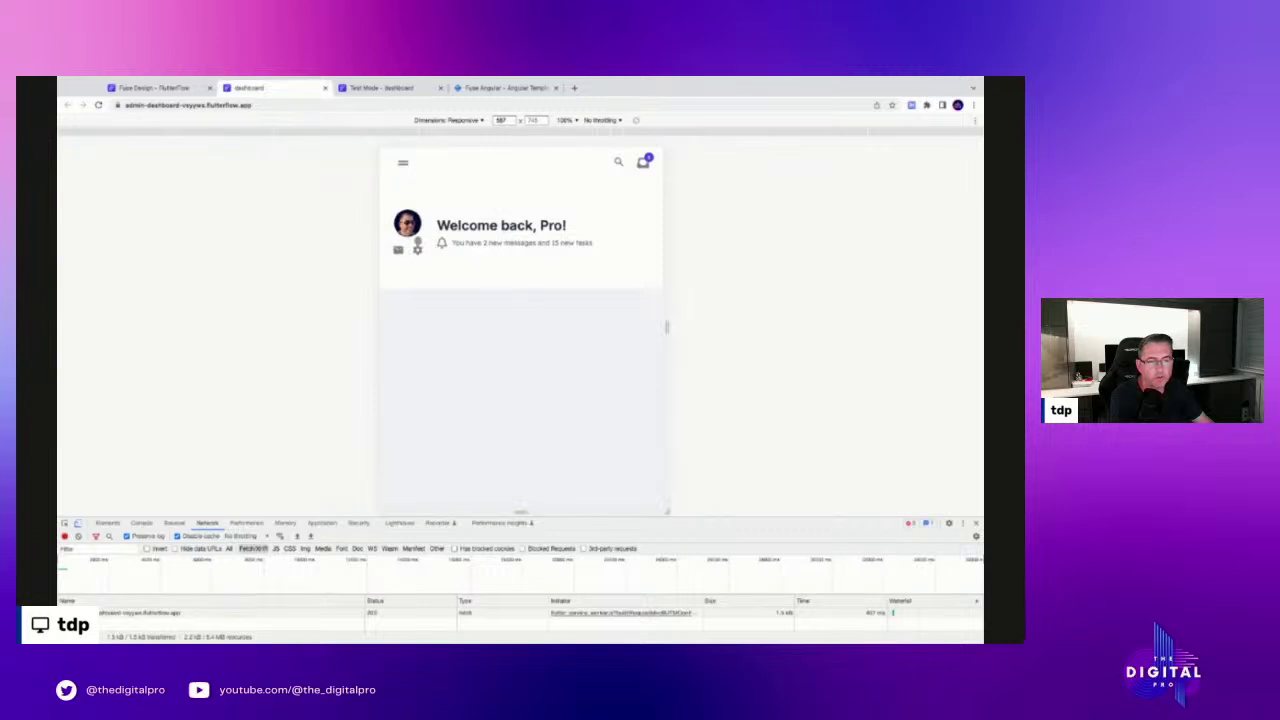
pyautogui.moveTo(666, 325); pyautogui.dragTo(905, 325)
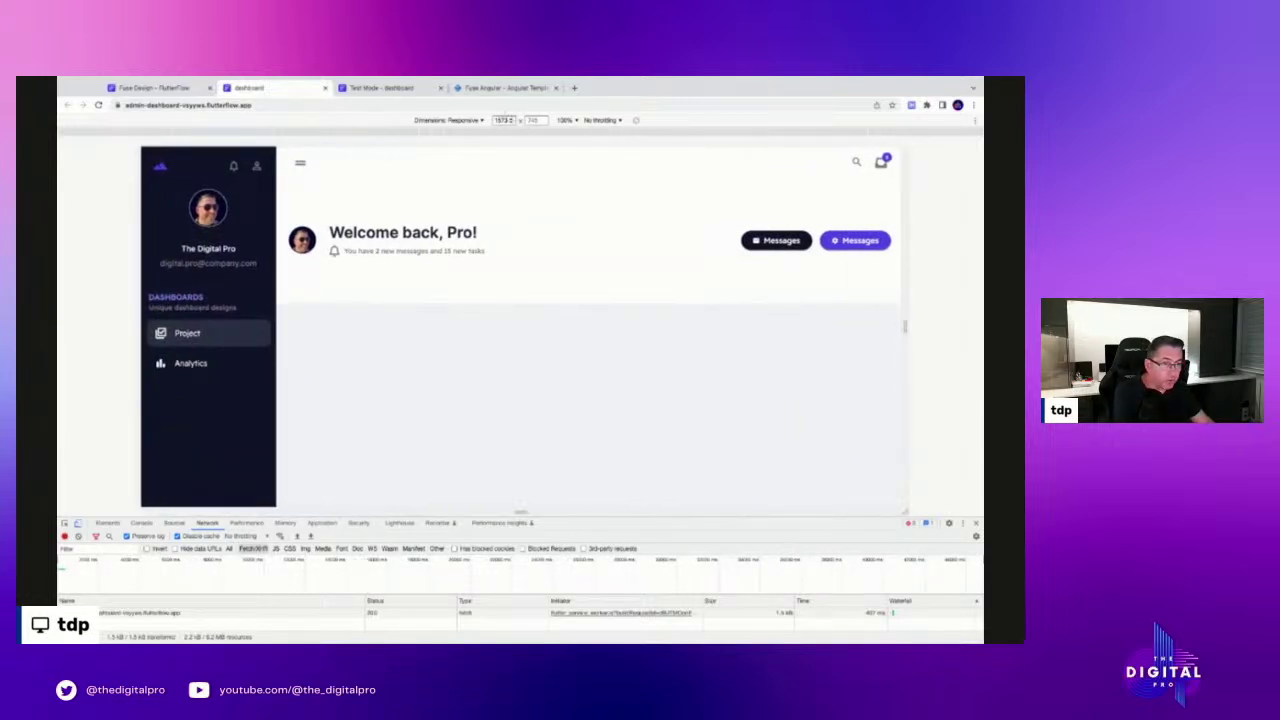
# Switch to the Fuse Angular demo and compare its Project, Analytics, Finance and Crypto dashboards and its Applications navigation section
pyautogui.click(488, 89)
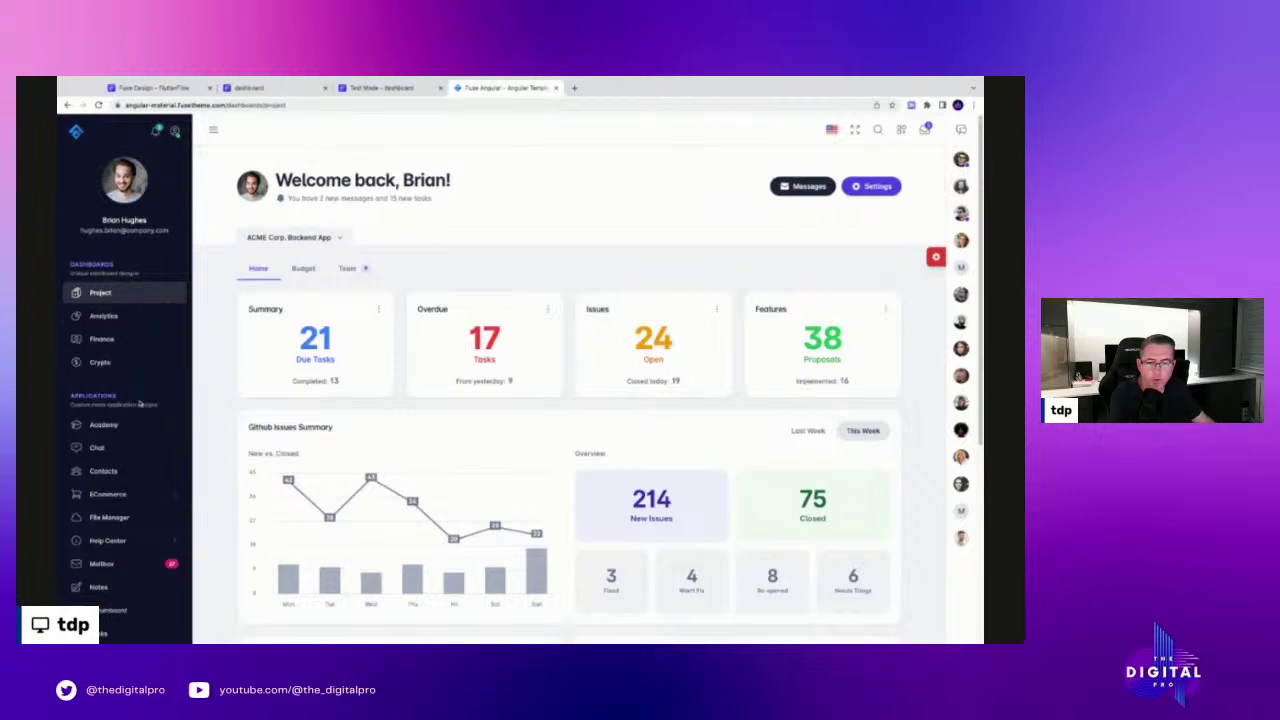
pyautogui.click(144, 317)
pyautogui.click(147, 295)
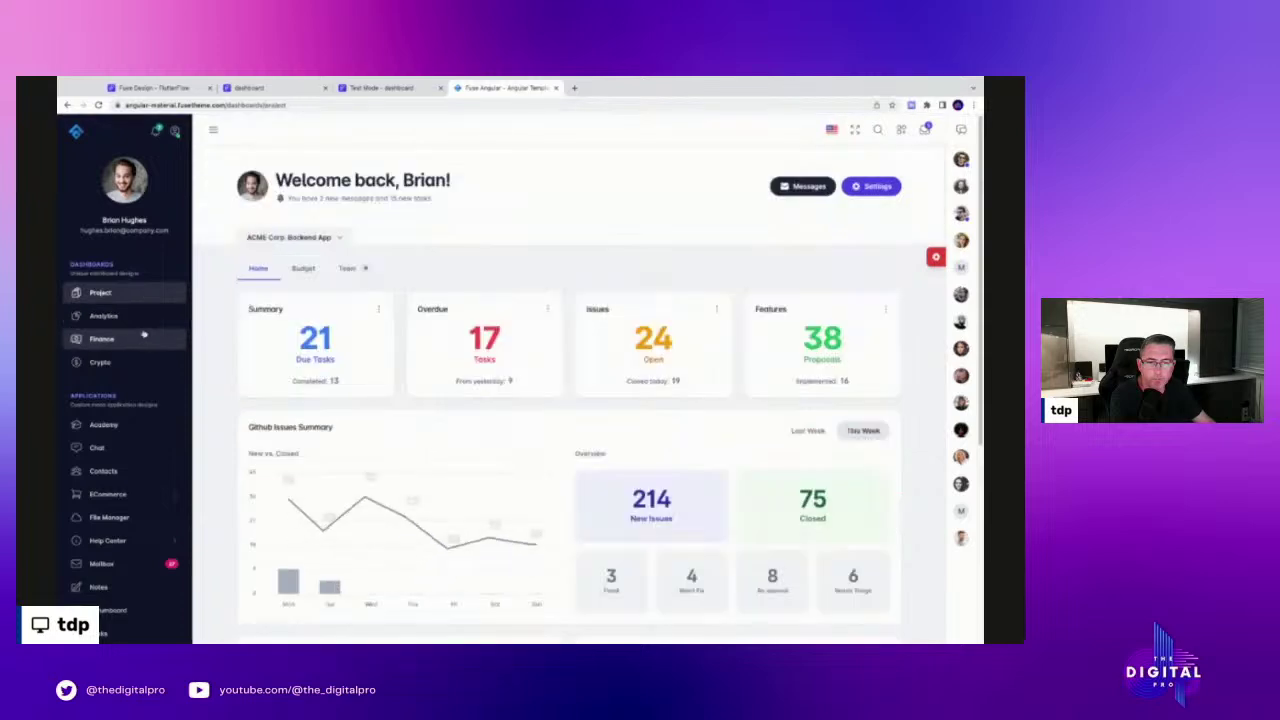
pyautogui.click(141, 318)
pyautogui.click(139, 340)
pyautogui.click(136, 362)
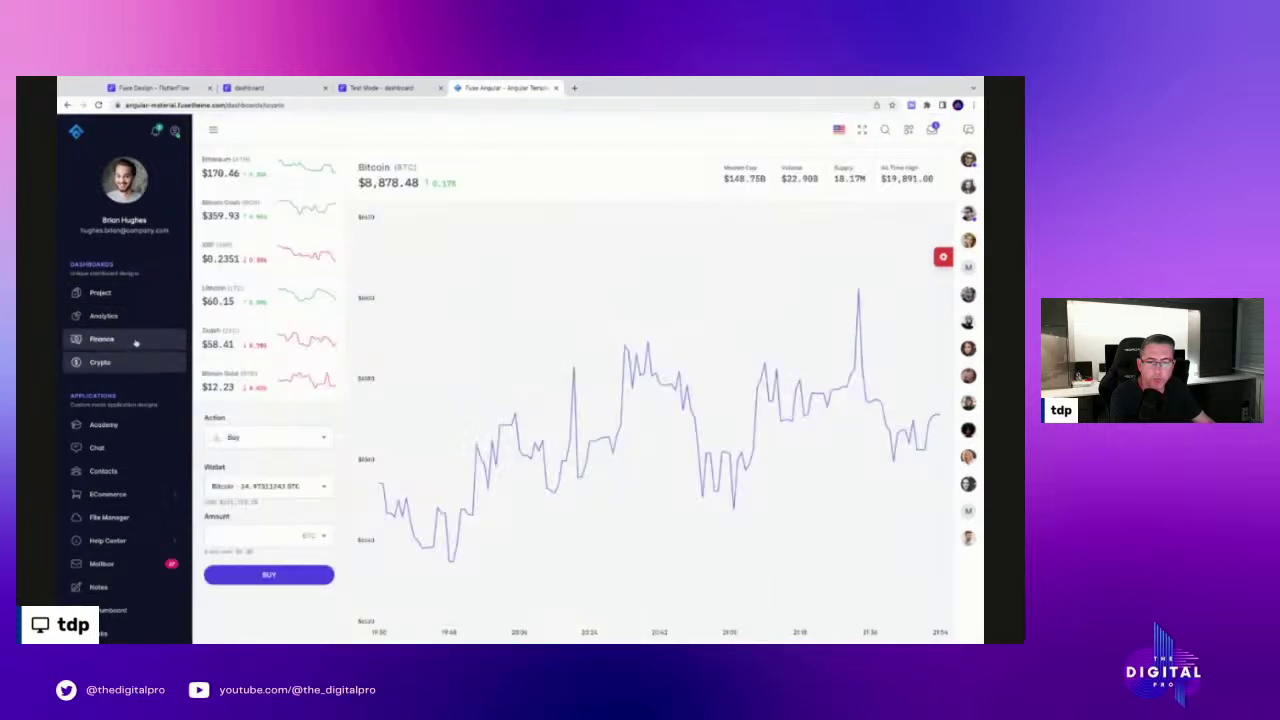
pyautogui.click(136, 341)
pyautogui.click(134, 317)
pyautogui.click(132, 294)
pyautogui.click(133, 316)
pyautogui.click(132, 295)
pyautogui.click(133, 316)
pyautogui.click(131, 294)
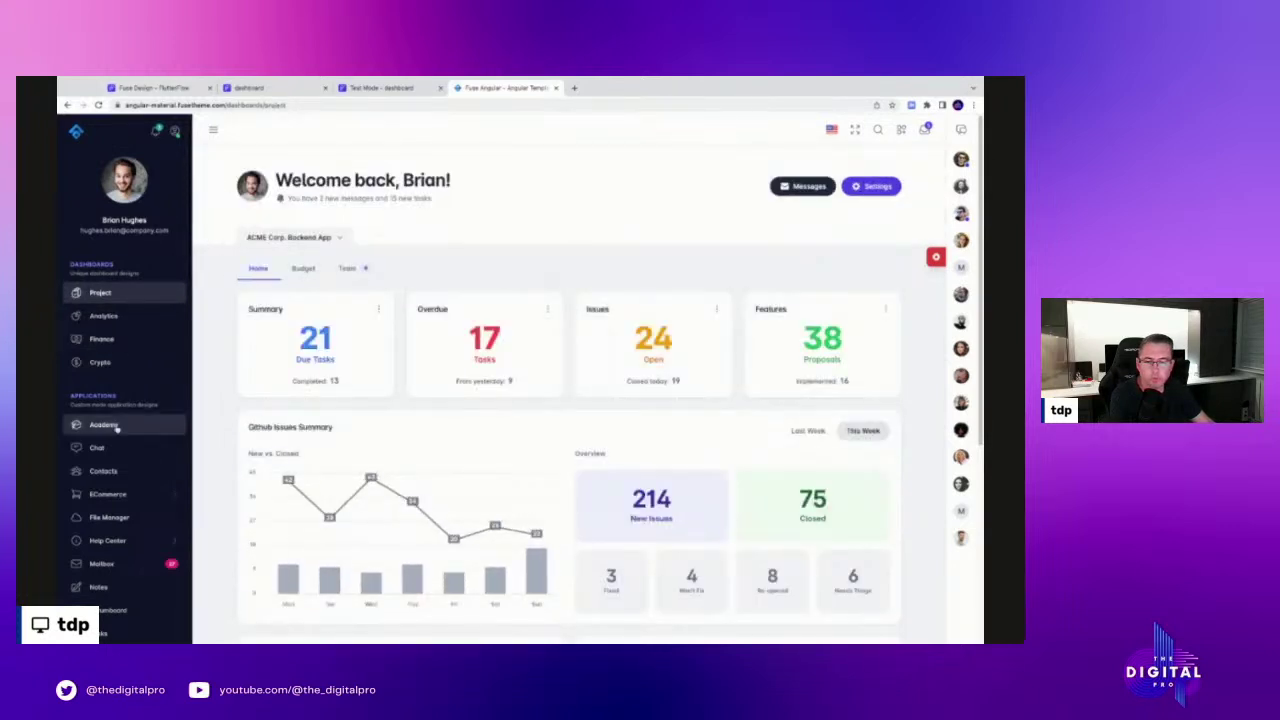
pyautogui.scroll(-1, 108, 347)
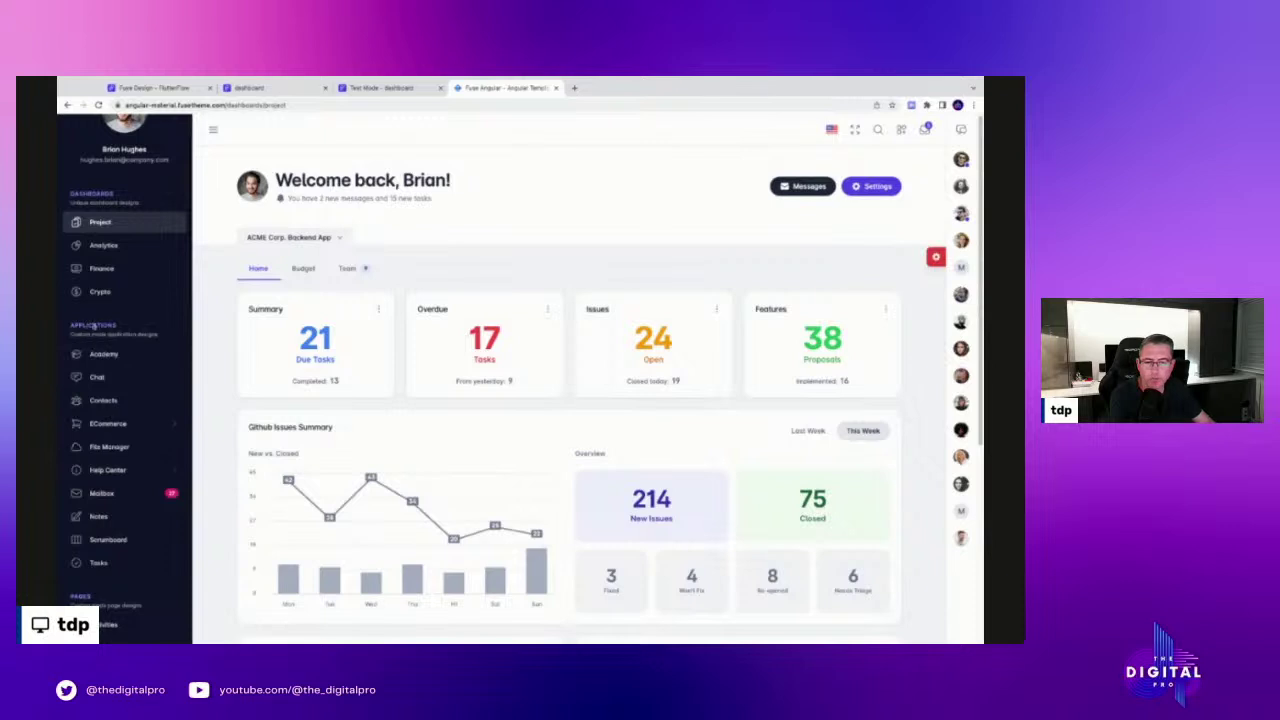
pyautogui.scroll(1, 132, 477)
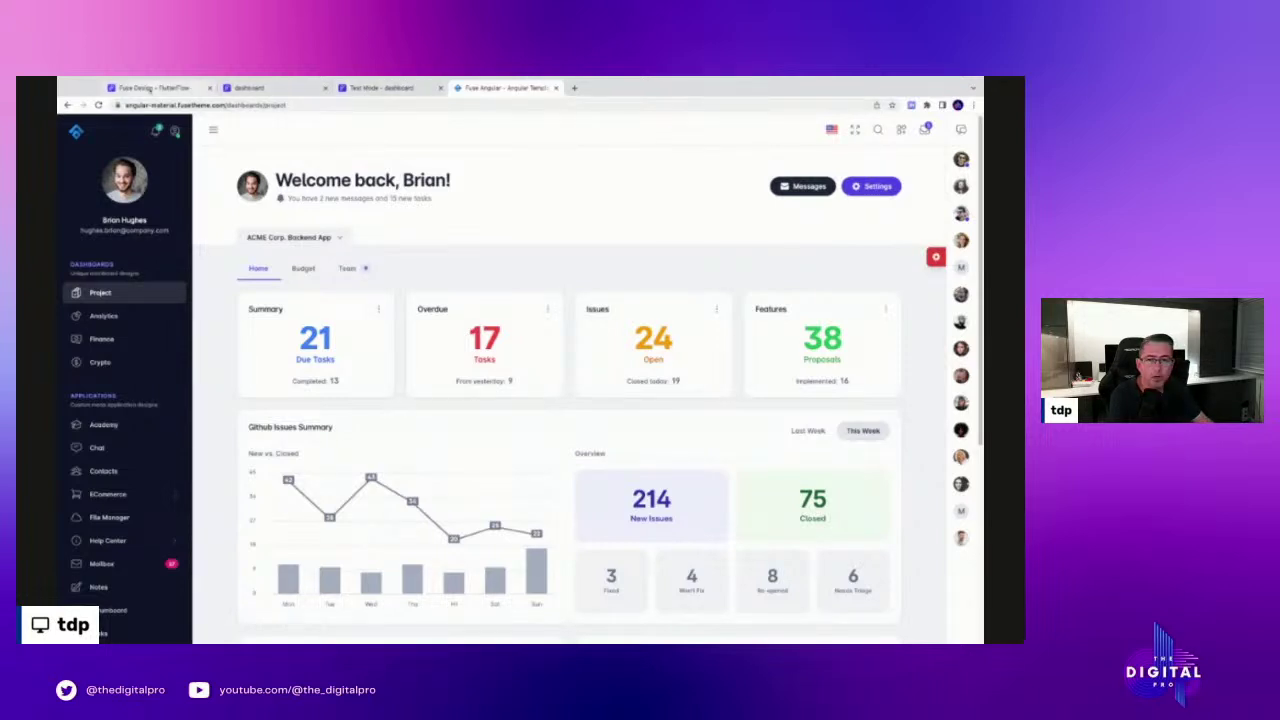
# Go back to the Fuse Design project and open the ConditionalBuilder's properties within AdminHome's PageColumn
pyautogui.click(148, 89)
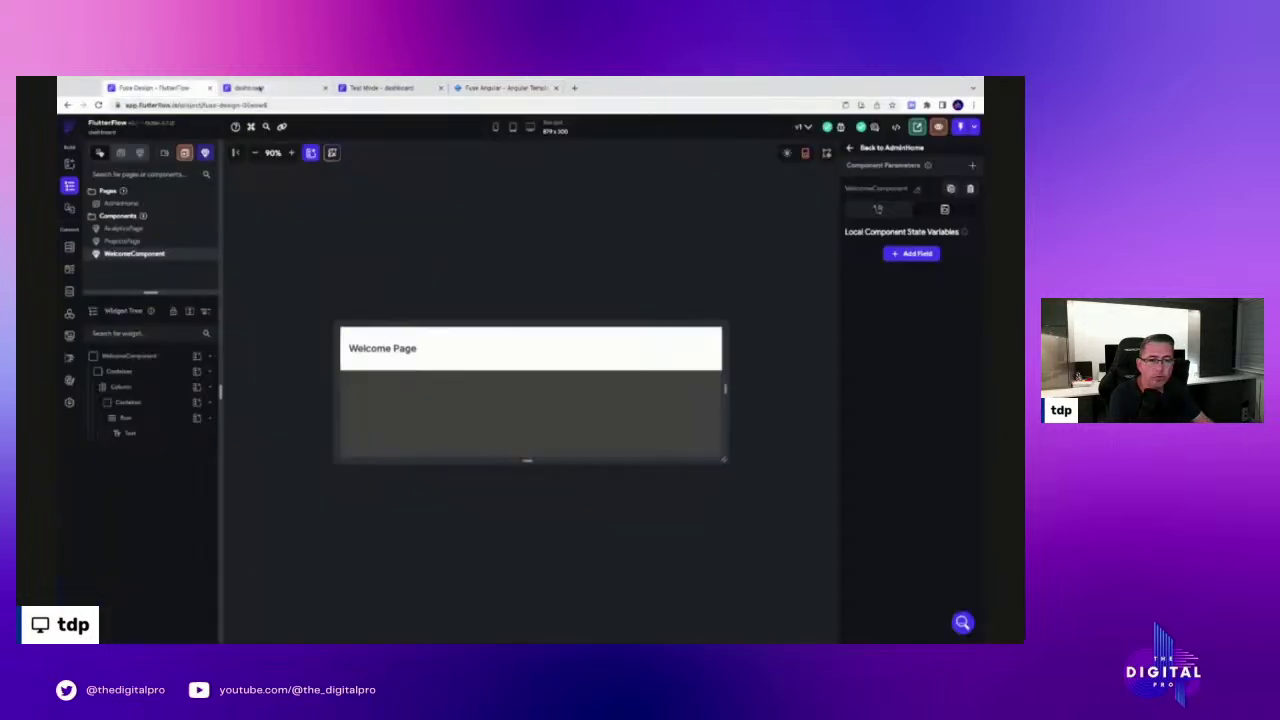
pyautogui.click(117, 203)
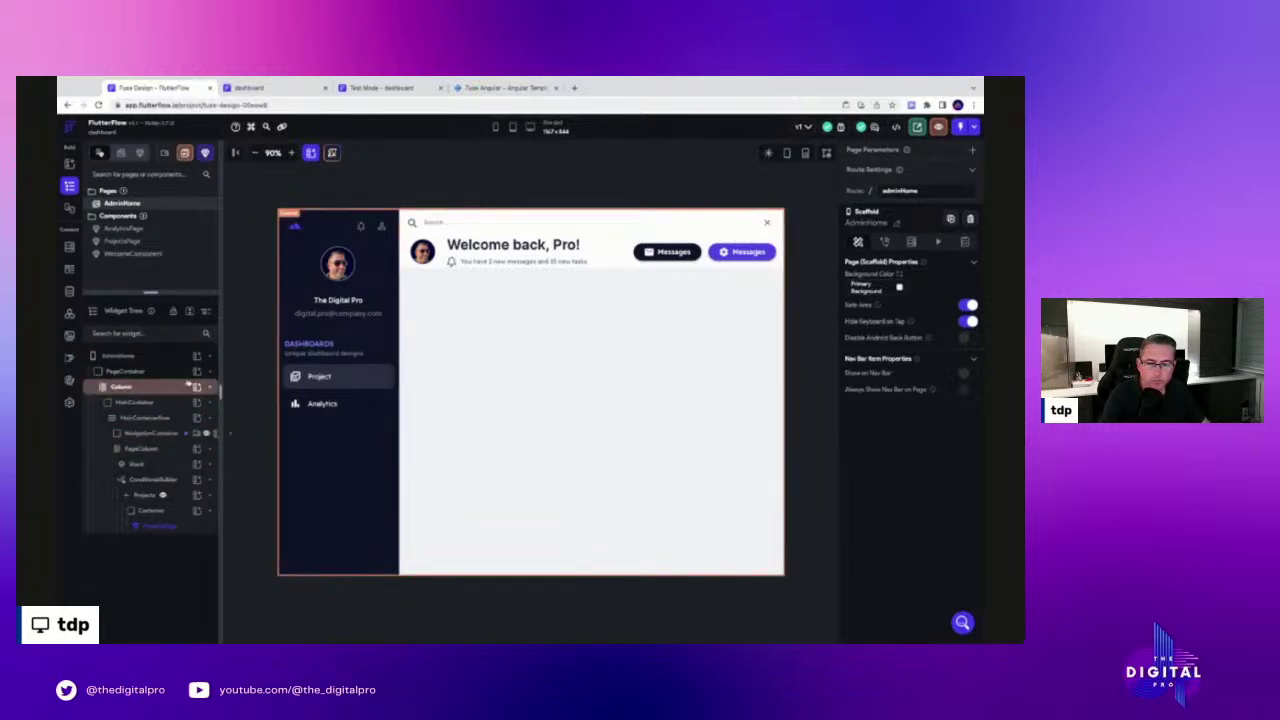
pyautogui.click(142, 448)
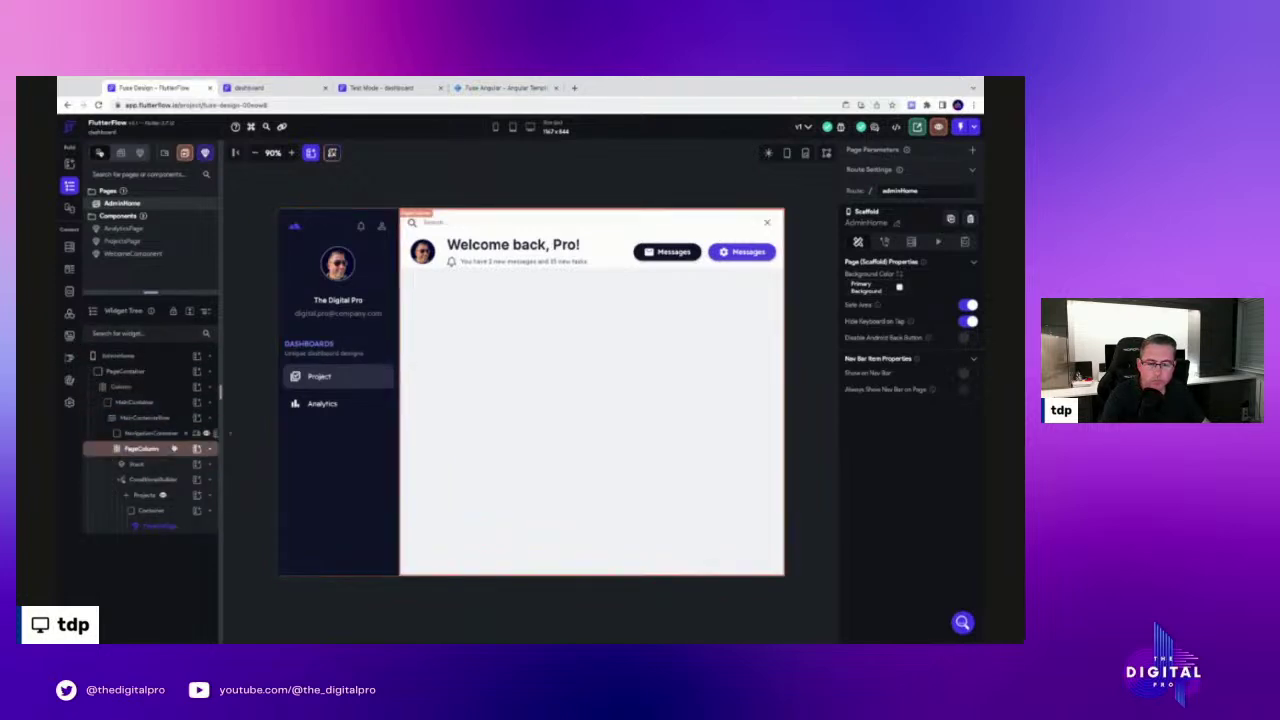
pyautogui.click(158, 481)
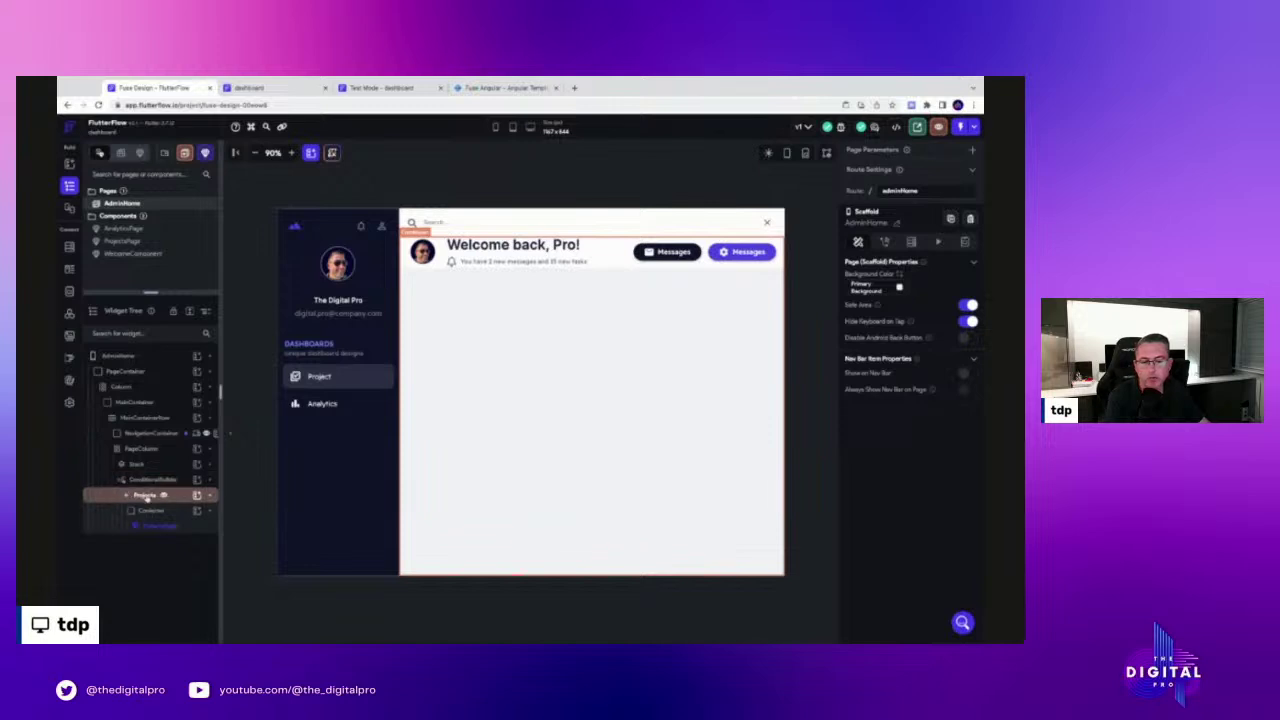
pyautogui.click(147, 484)
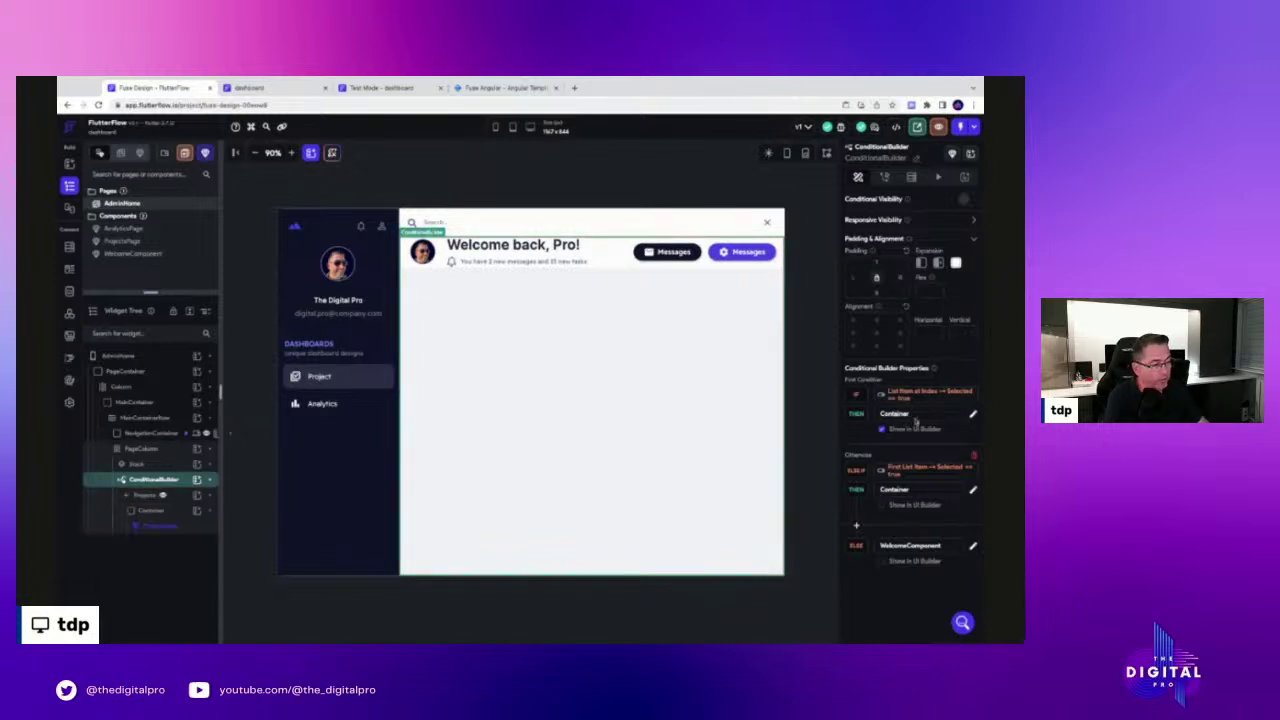
# Inspect the Container shown by the ConditionalBuilder's first condition and the one shown by its else-if condition
pyautogui.click(974, 415)
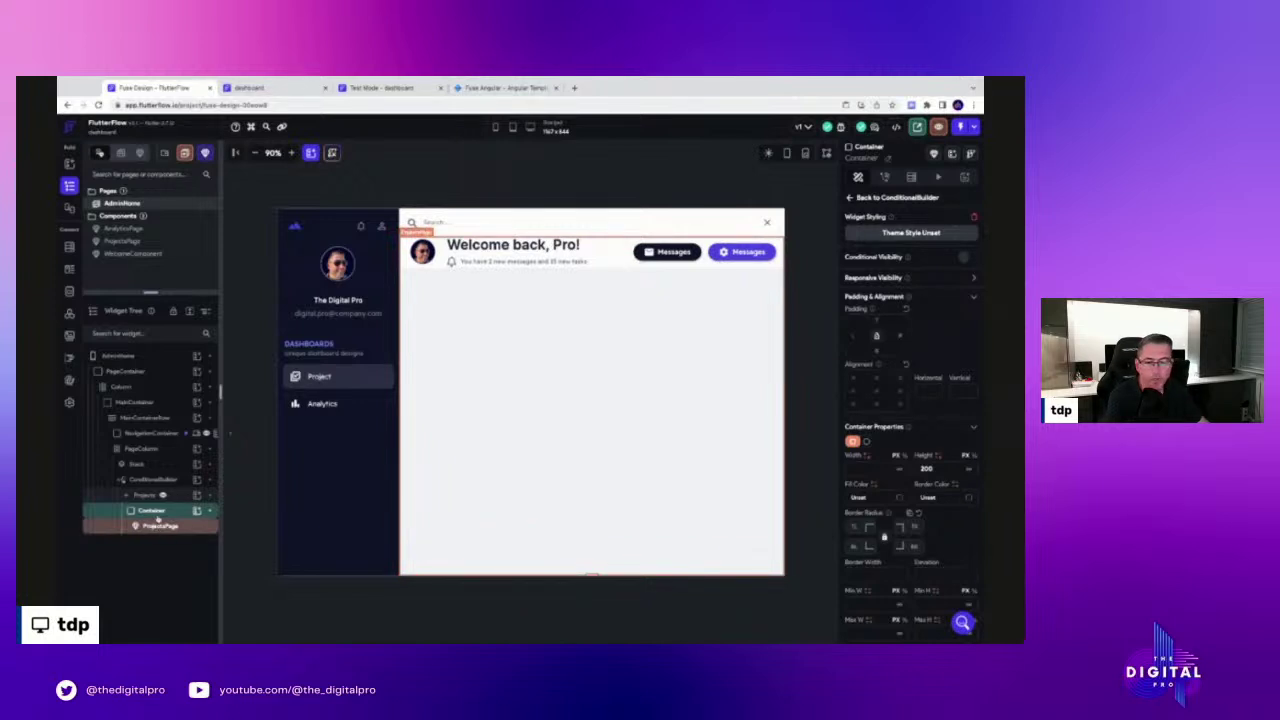
pyautogui.click(148, 480)
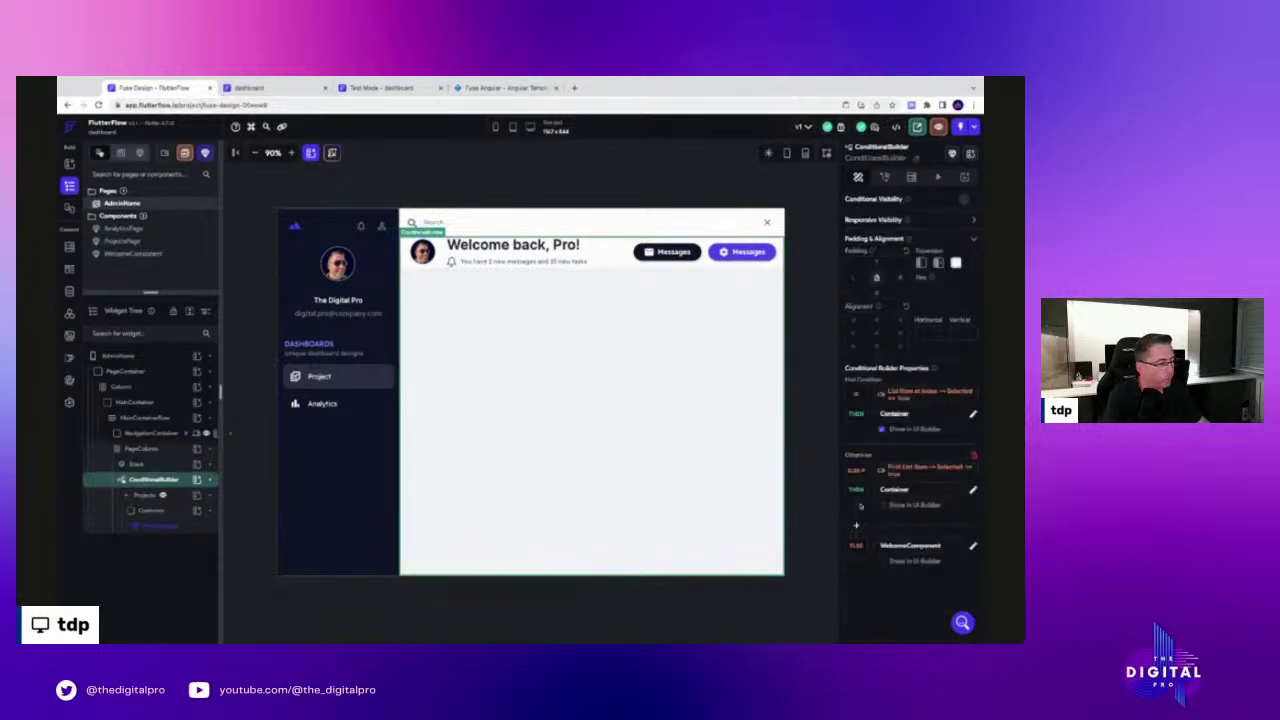
pyautogui.click(972, 490)
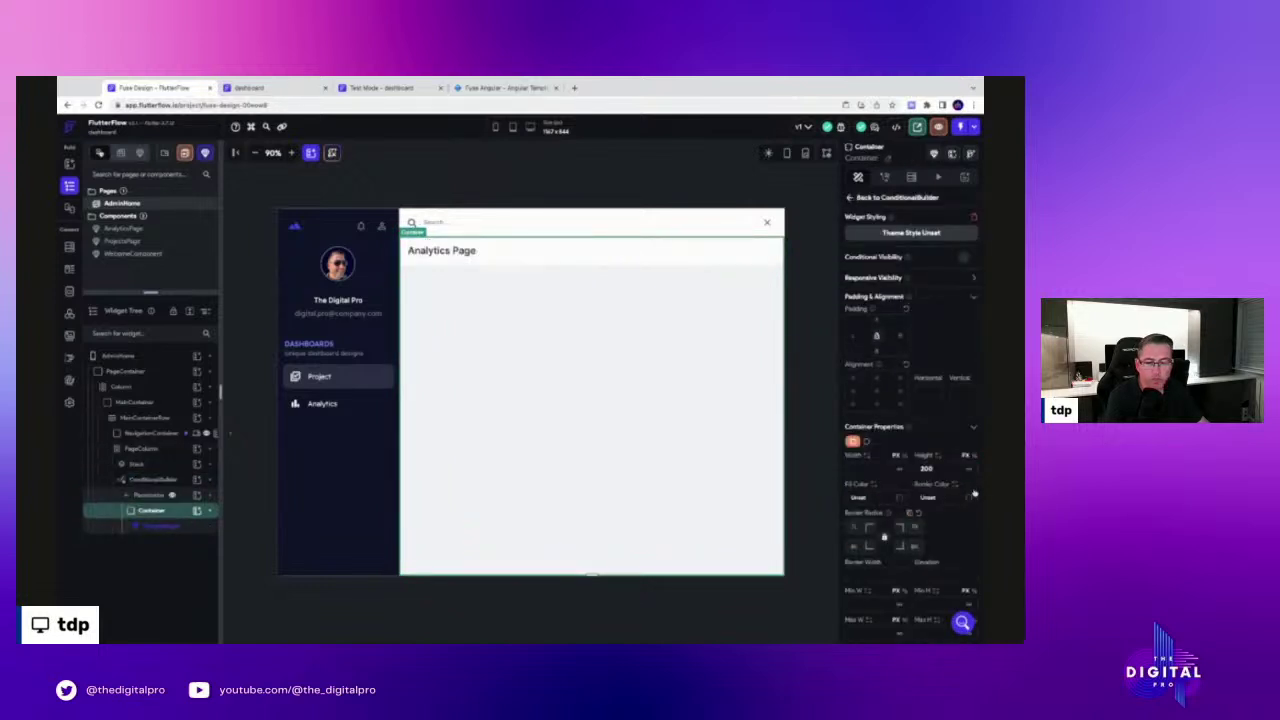
# Preview each ConditionalBuilder branch in the UI builder in turn, covering the WelcomeComponent and both Containers, ending on the first condition's Container
pyautogui.click(160, 527)
pyautogui.click(140, 481)
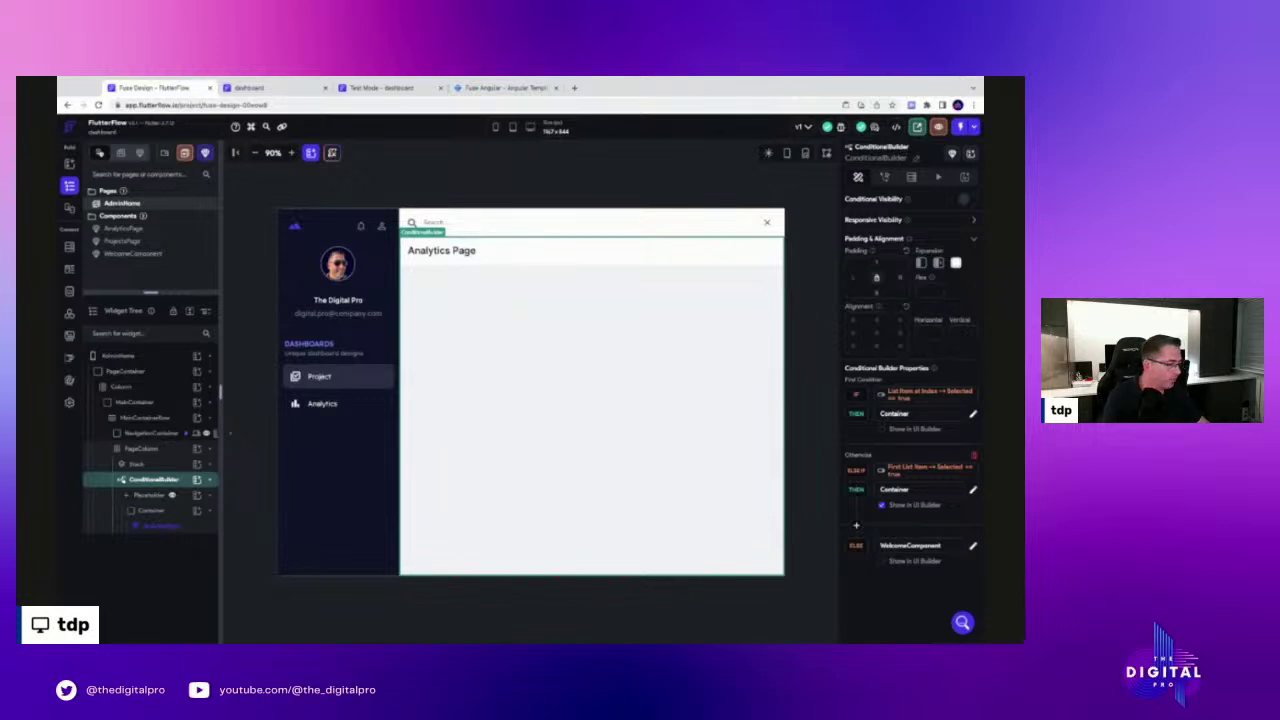
pyautogui.click(882, 561)
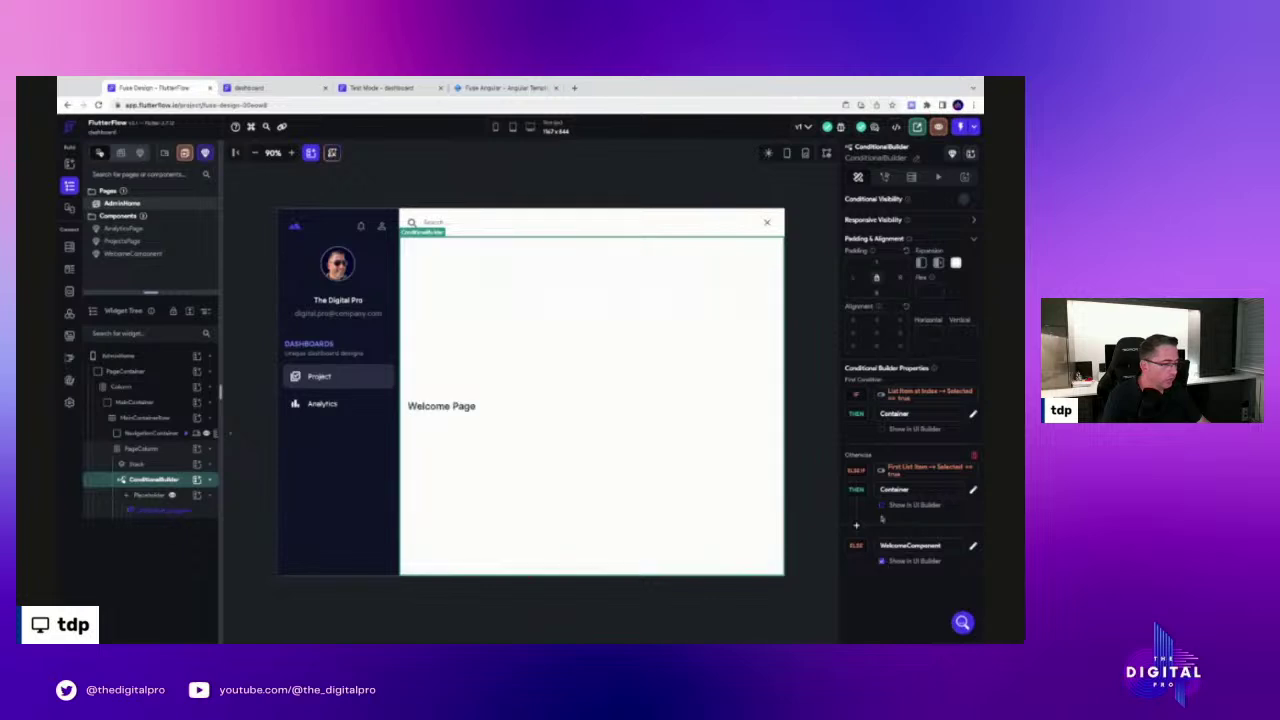
pyautogui.click(882, 506)
pyautogui.click(882, 430)
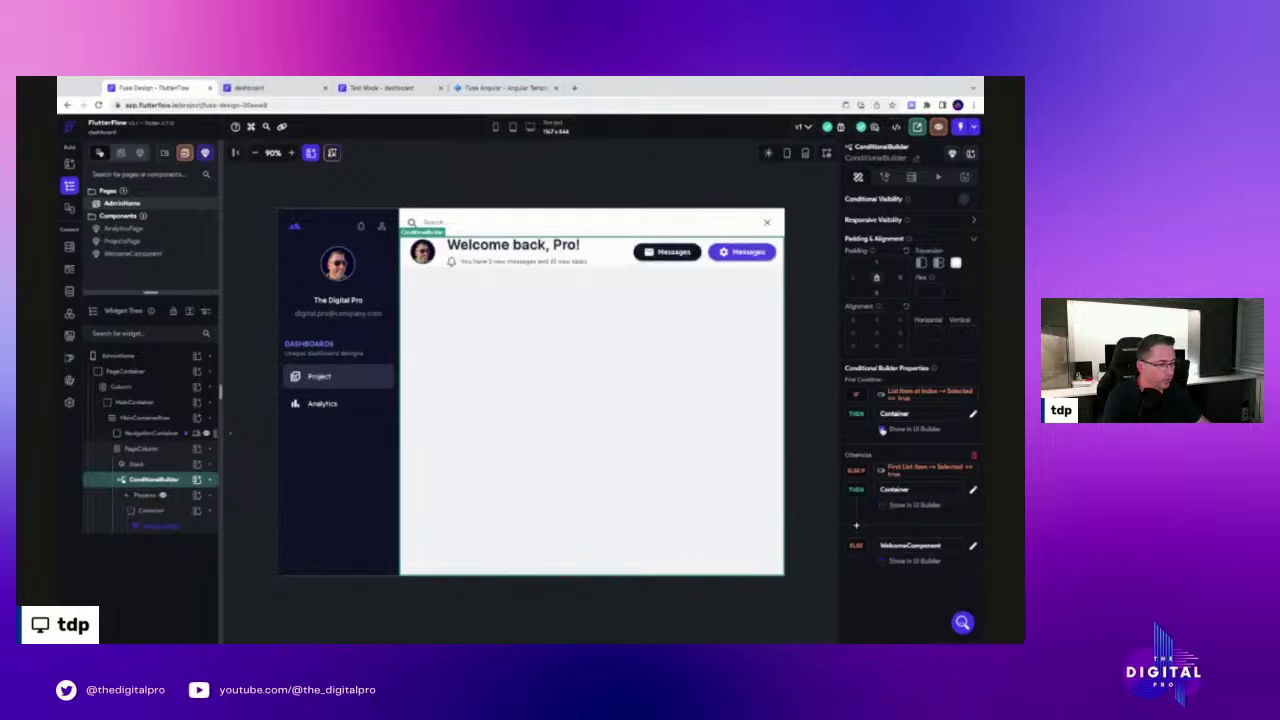
pyautogui.click(882, 506)
pyautogui.click(882, 561)
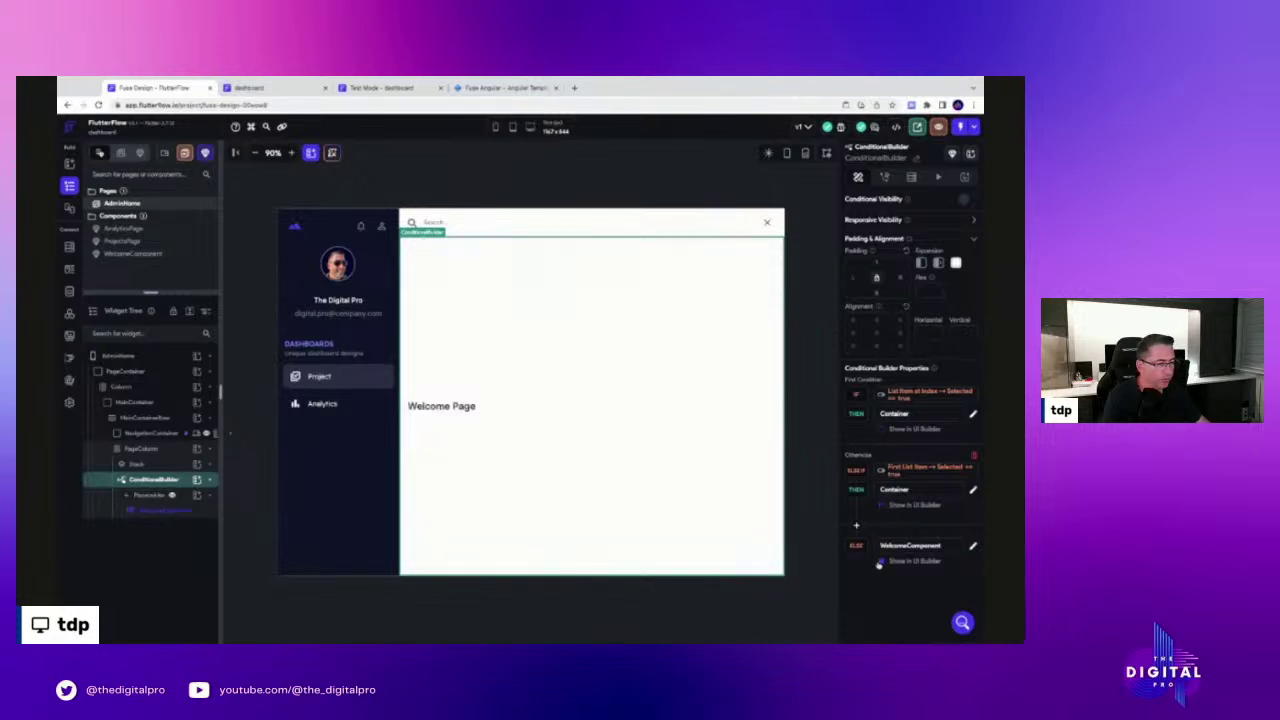
pyautogui.click(882, 429)
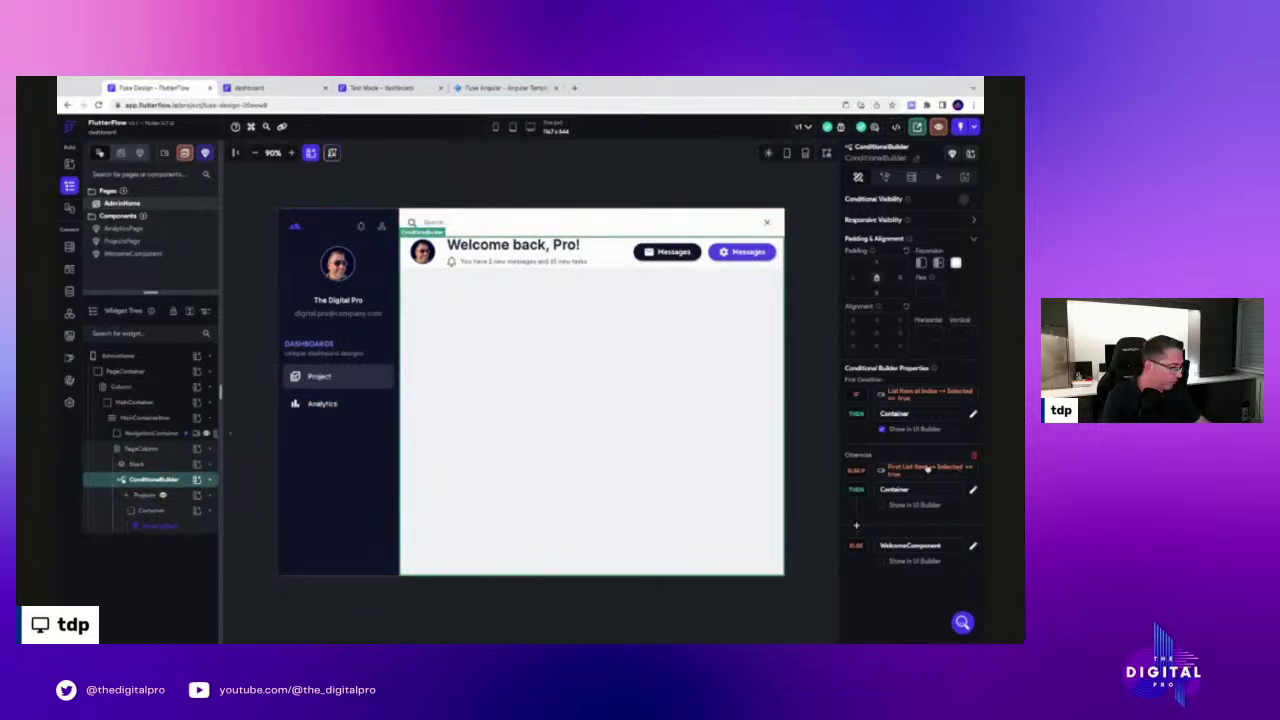
# Add a Slide animation on page load to the AnalyticsPage component inside the ConditionalBuilder's else-if Container
pyautogui.click(973, 489)
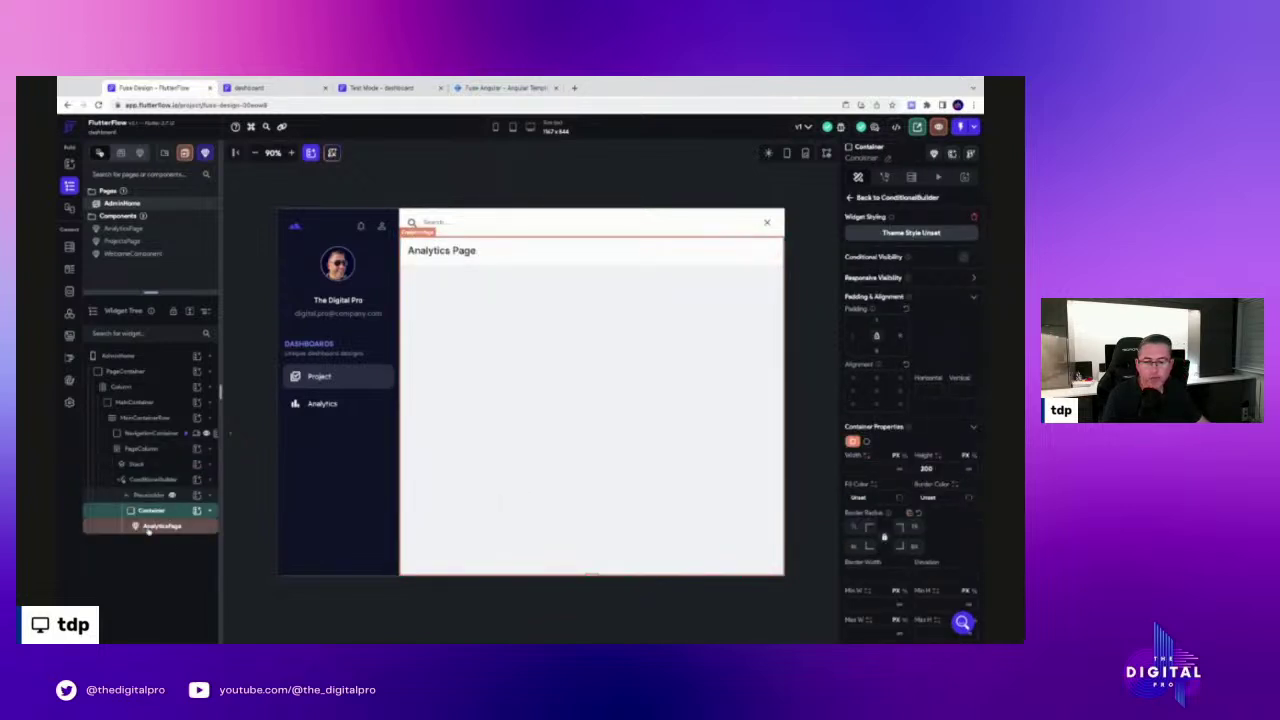
pyautogui.click(147, 532)
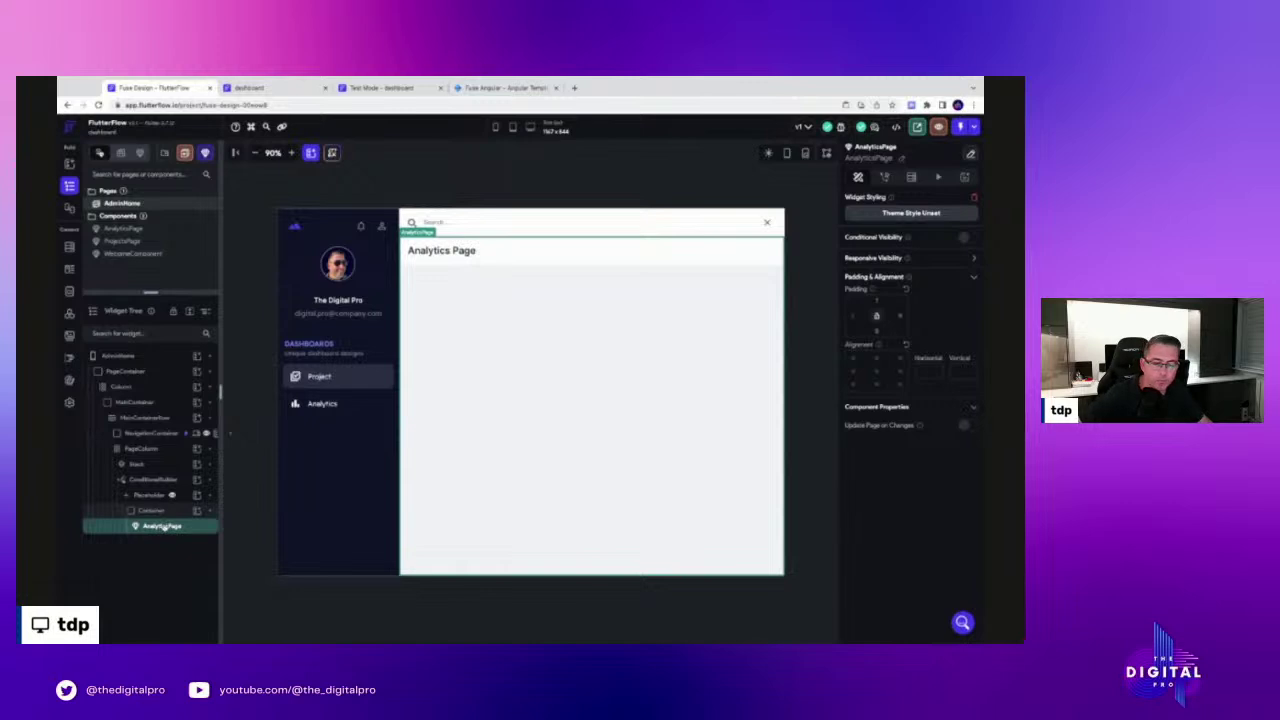
pyautogui.click(937, 179)
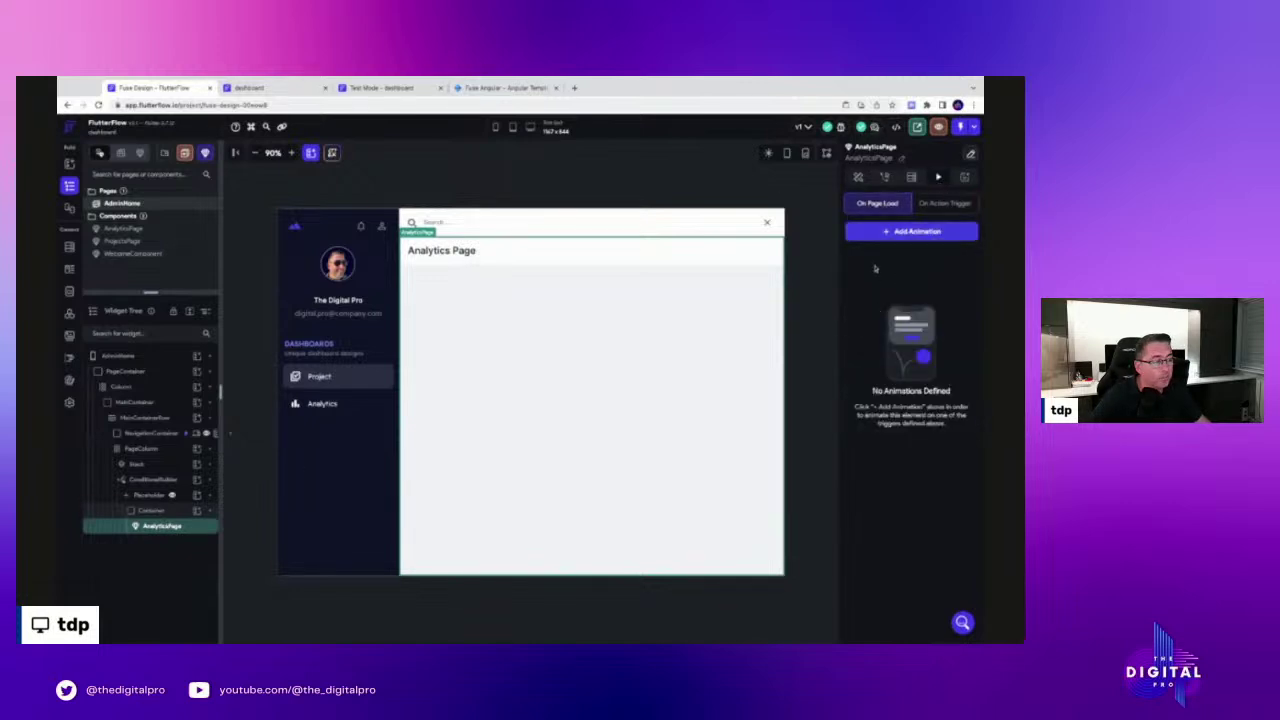
pyautogui.click(919, 233)
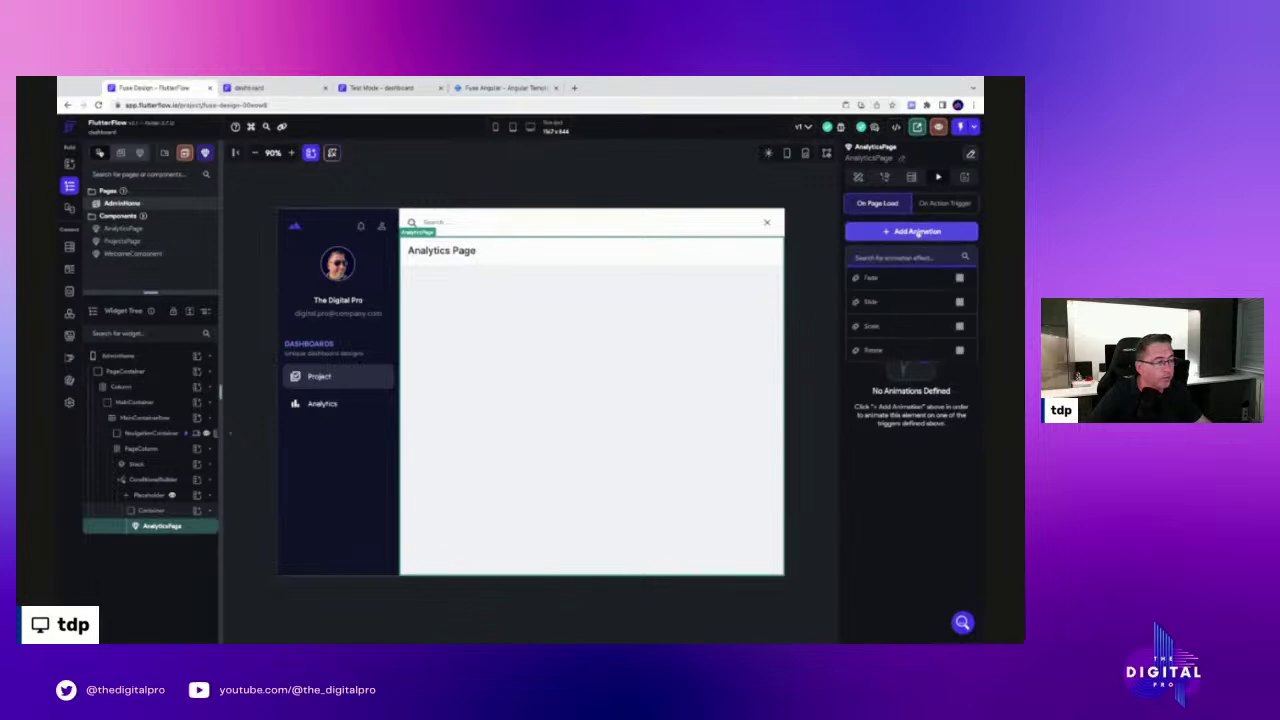
pyautogui.click(889, 304)
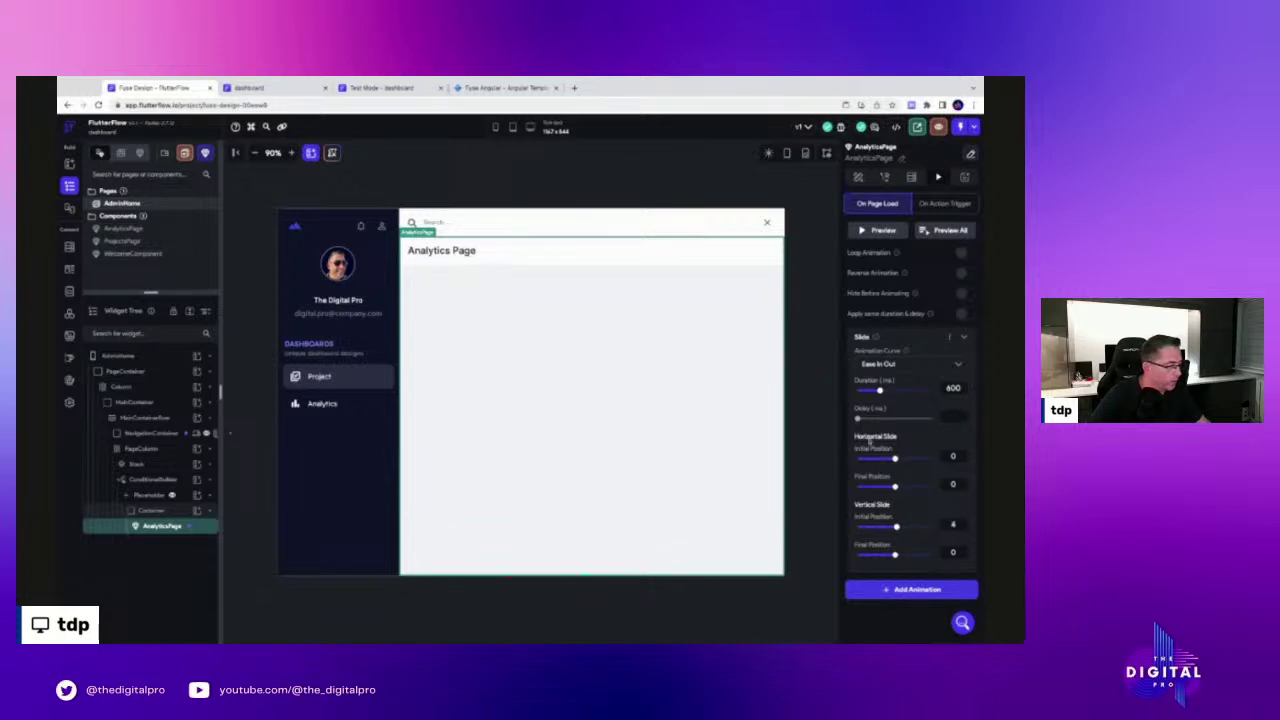
# Switch to the Test Mode session, reload it, and test the page animation by switching between Analytics and Project
pyautogui.click(255, 88)
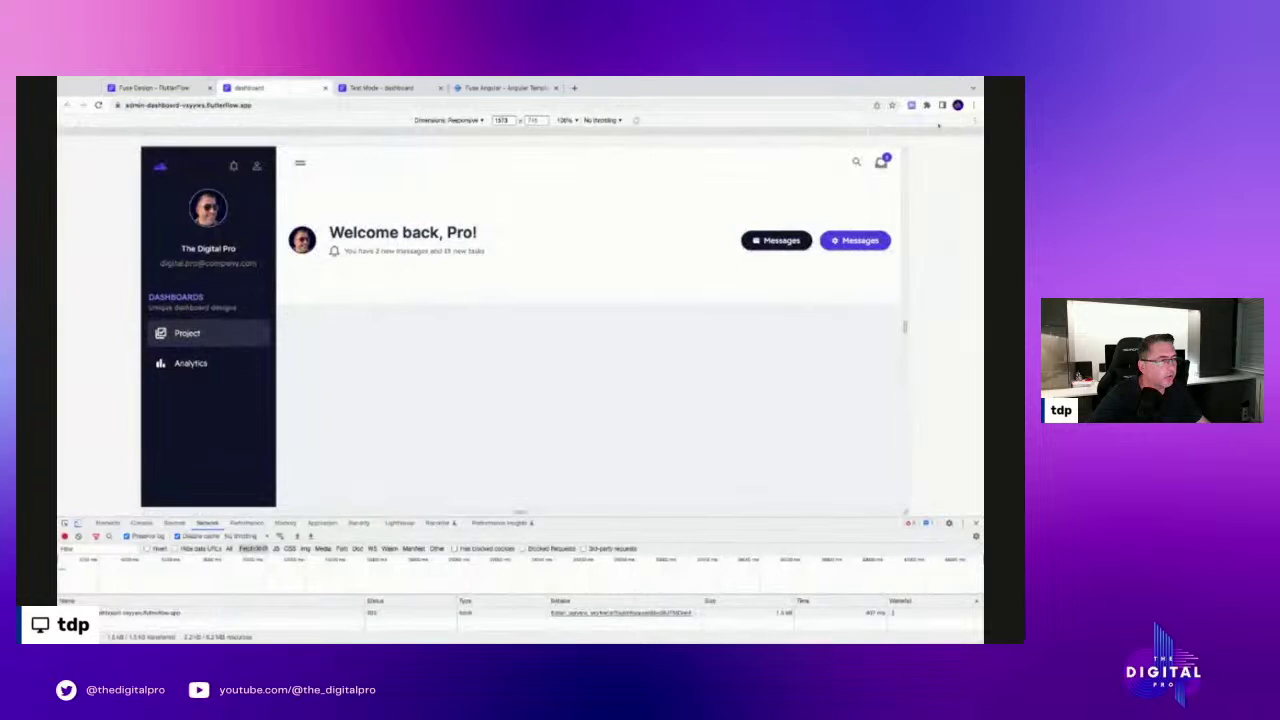
pyautogui.click(398, 89)
pyautogui.click(934, 127)
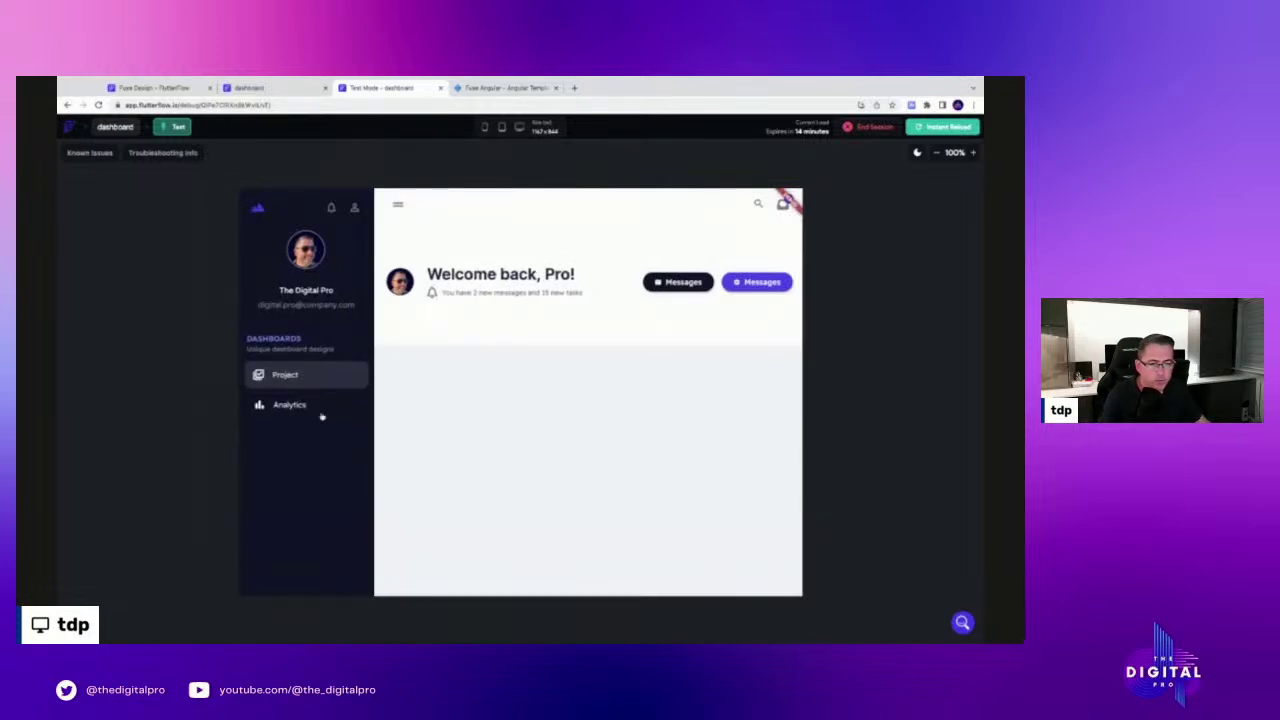
pyautogui.click(285, 405)
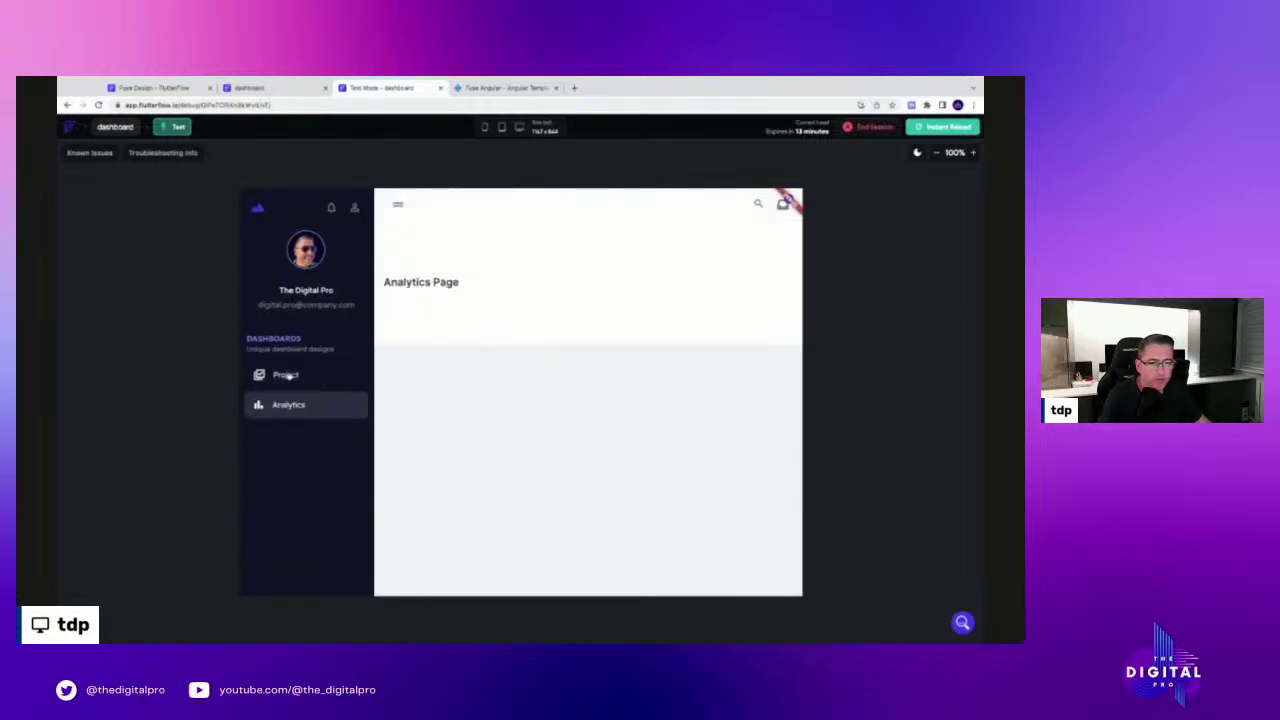
pyautogui.click(286, 376)
pyautogui.click(289, 406)
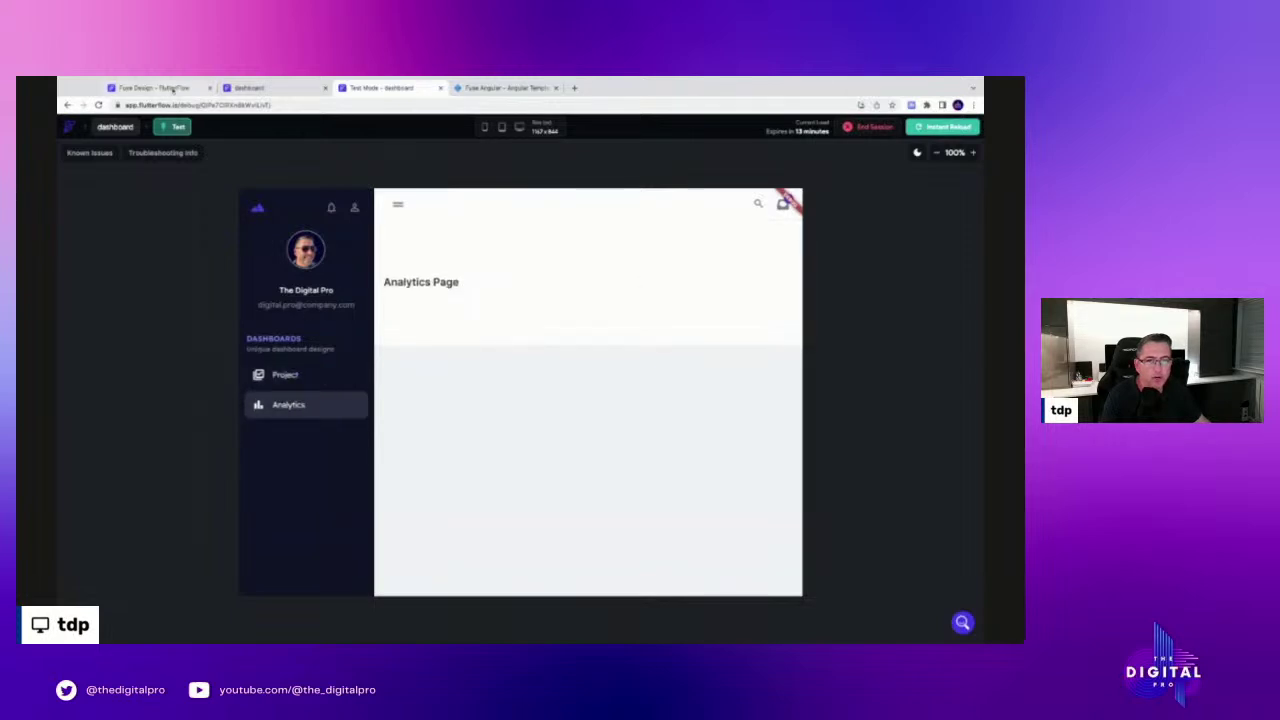
# Set the duration of AnalyticsPage's Slide animation to 200 ms in the Fuse Design project, and reload the Test Mode session
pyautogui.click(158, 88)
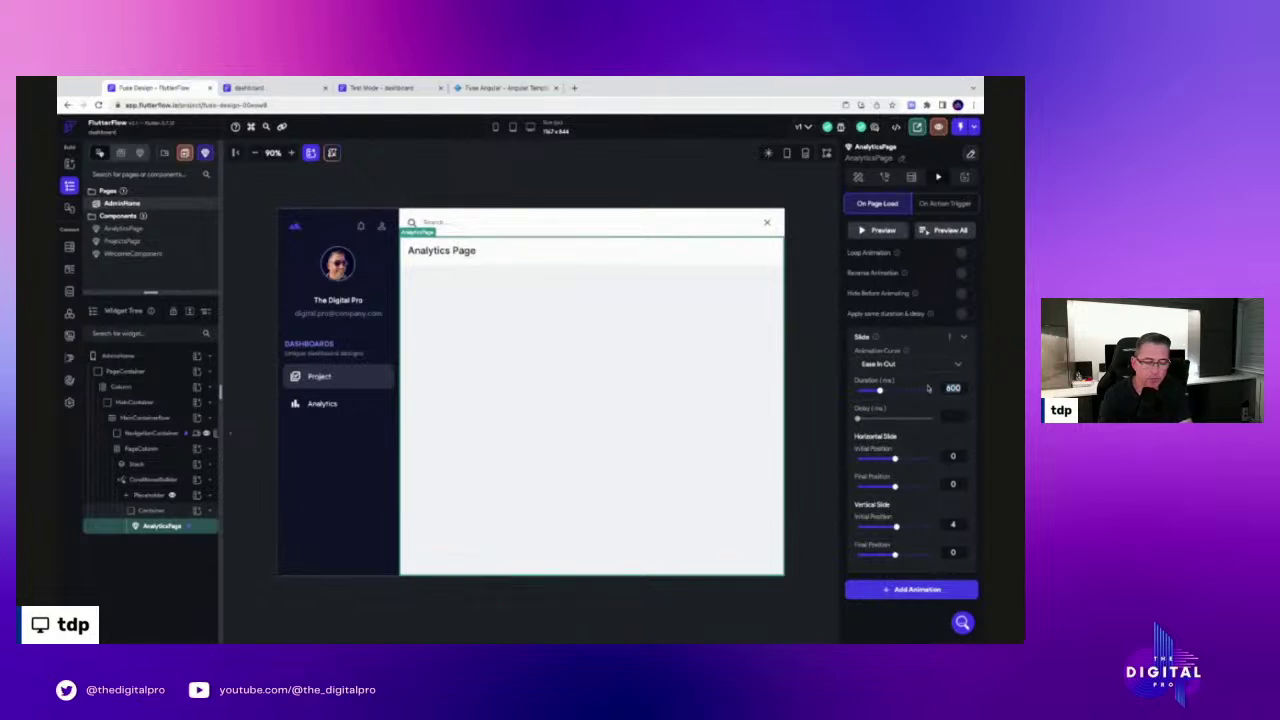
pyautogui.write('200')
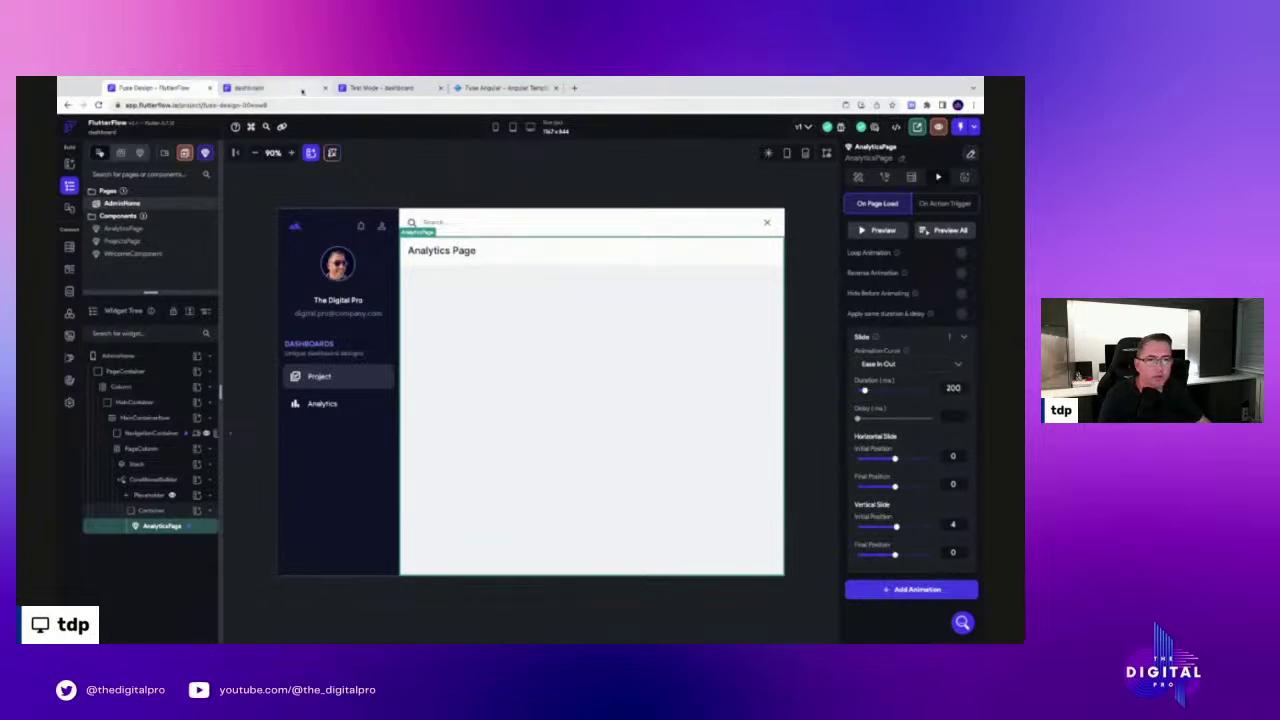
pyautogui.click(380, 88)
pyautogui.click(943, 127)
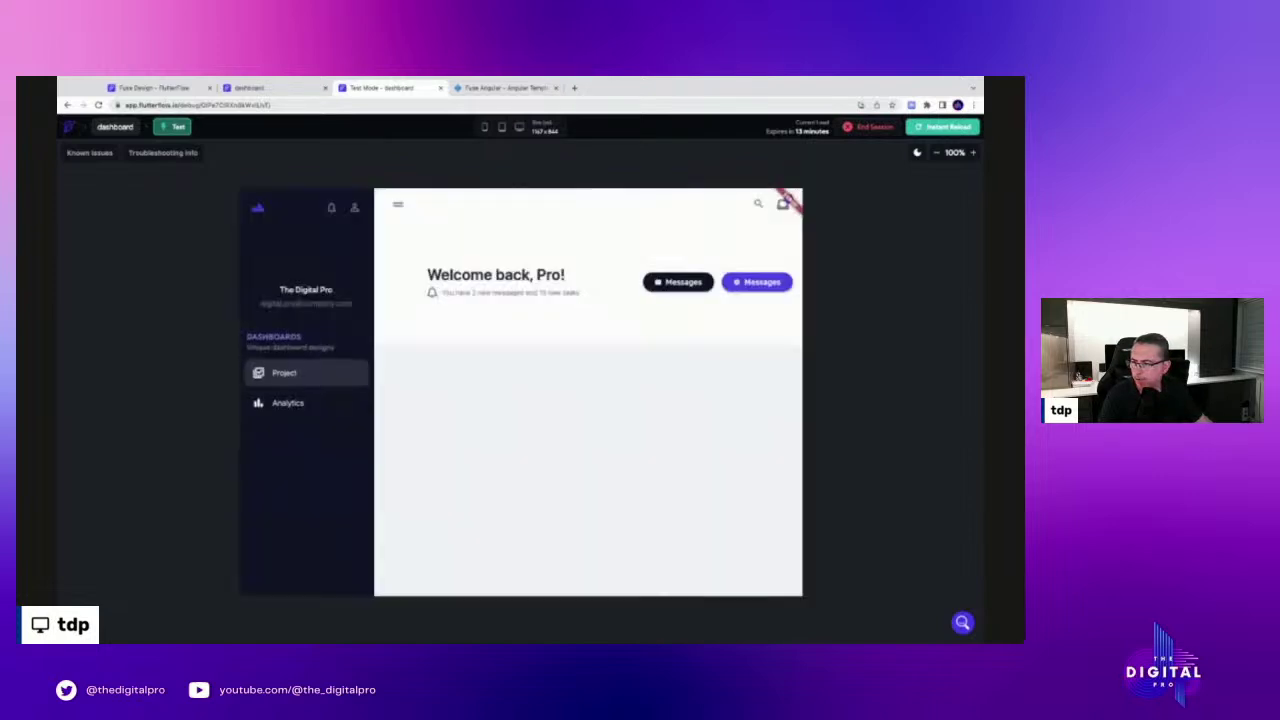
# Alternate repeatedly between the Analytics and Project pages in the test session to check the shortened slide
pyautogui.click(305, 404)
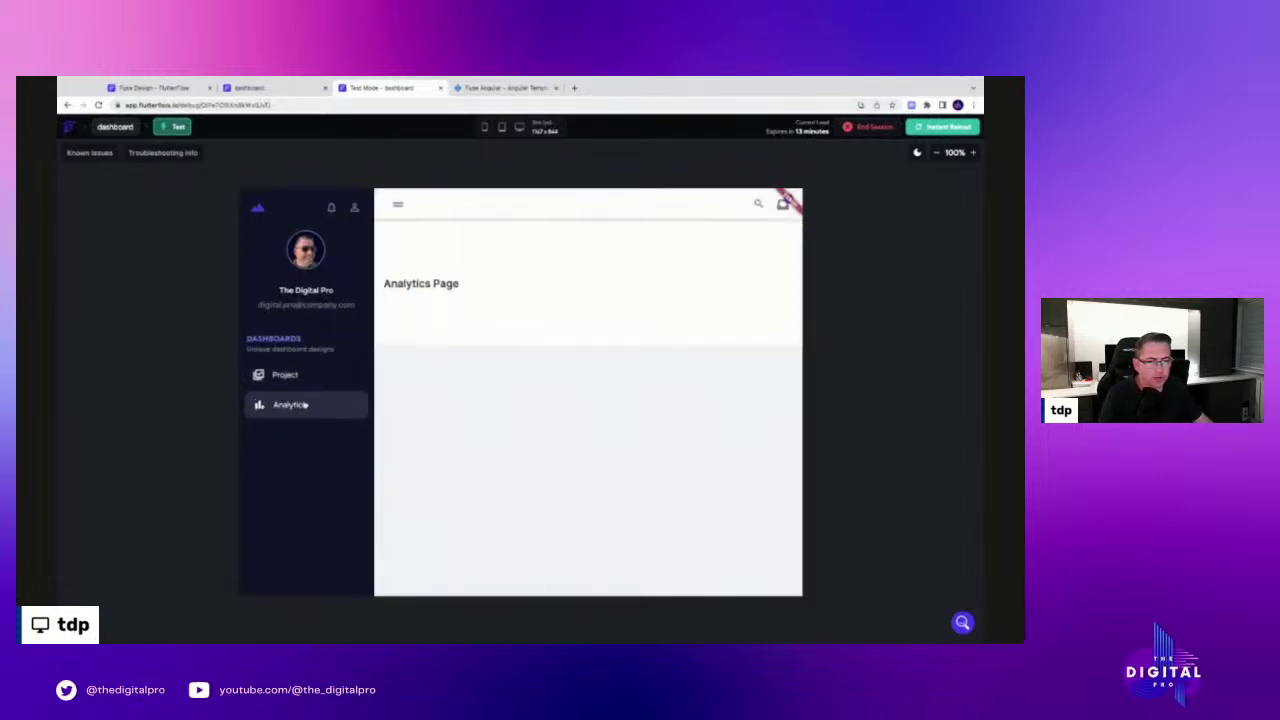
pyautogui.click(300, 376)
pyautogui.click(305, 404)
pyautogui.click(305, 377)
pyautogui.click(303, 403)
pyautogui.click(304, 379)
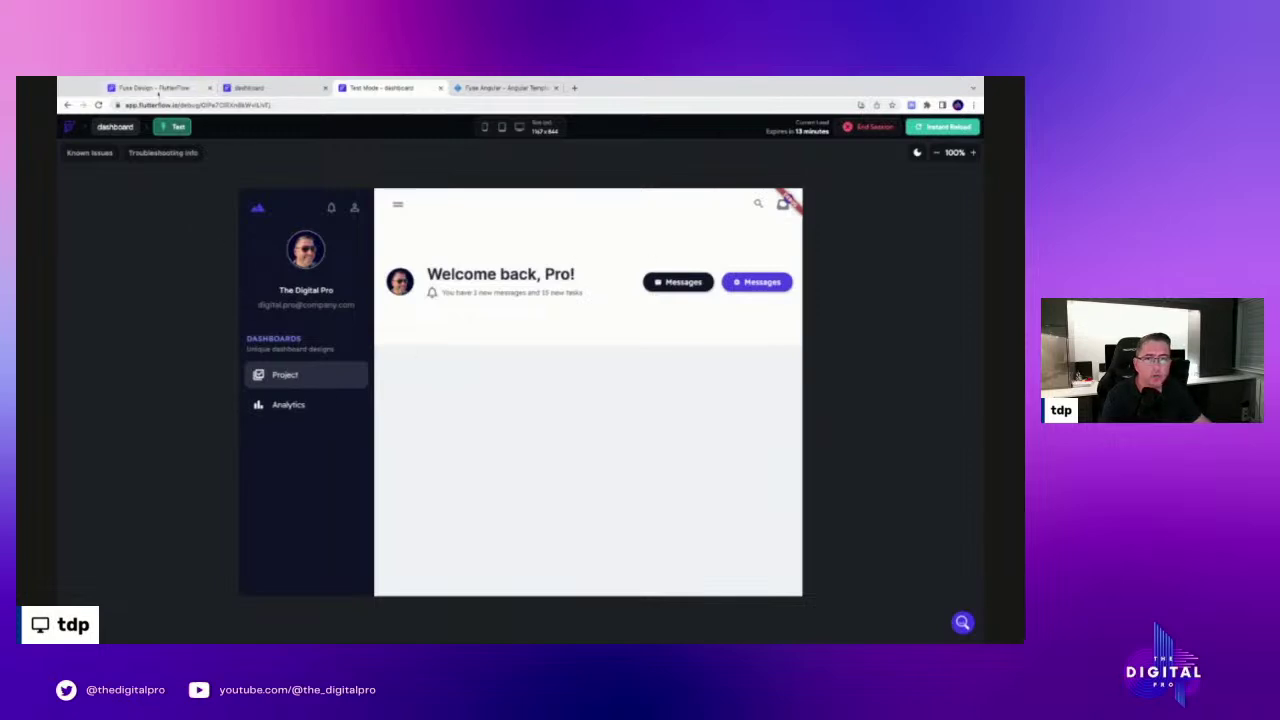
# Return to the Fuse Design project and review the ConditionalBuilder's conditions and the default fields of the Navigation app state variable
pyautogui.click(161, 90)
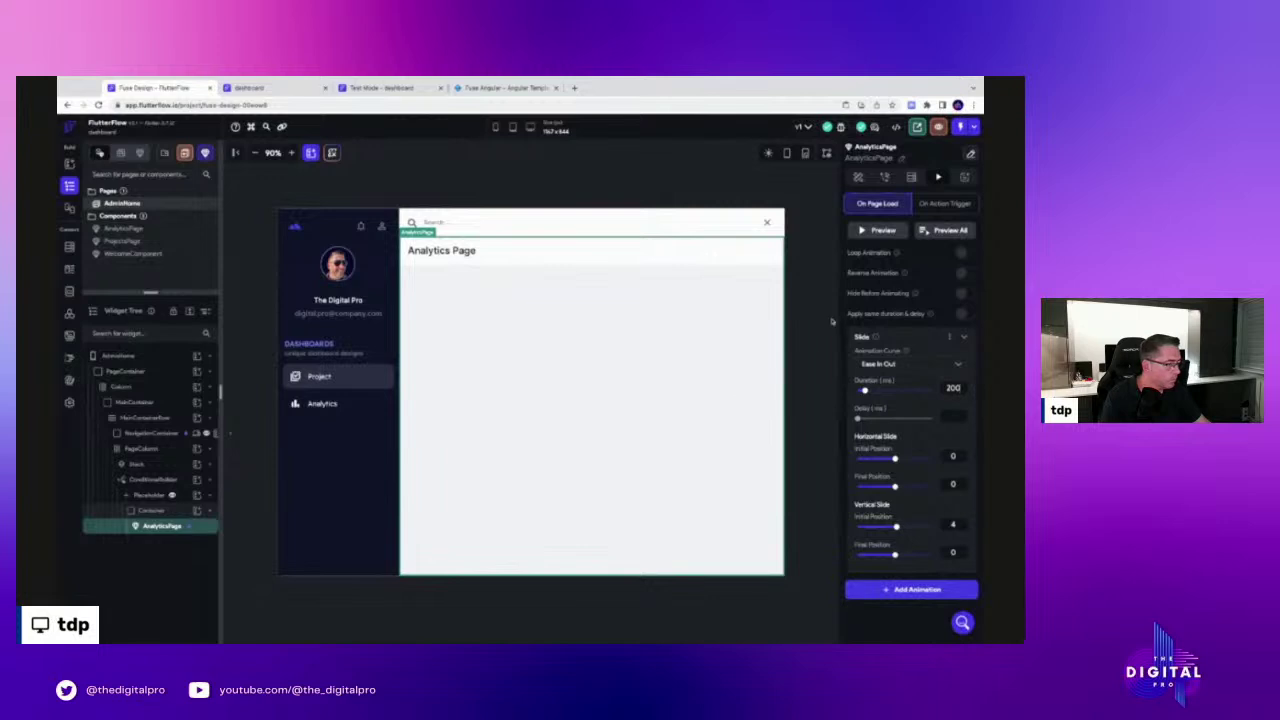
pyautogui.click(150, 481)
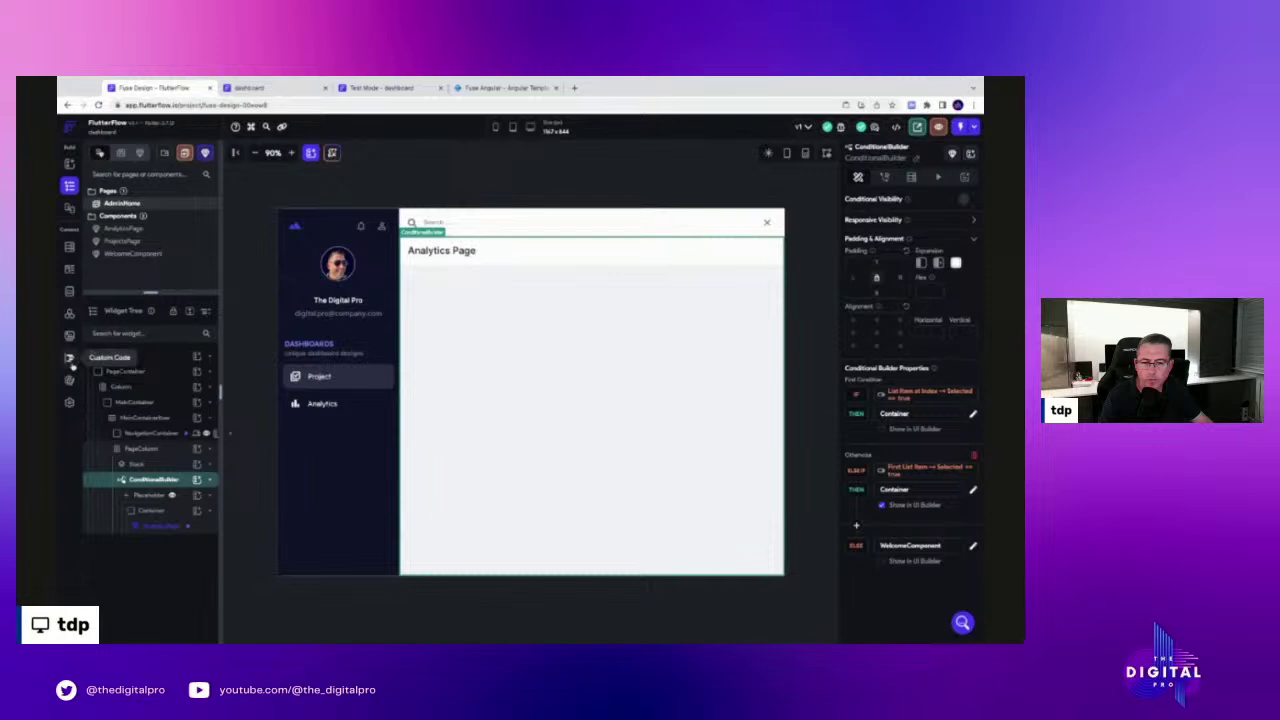
pyautogui.click(69, 291)
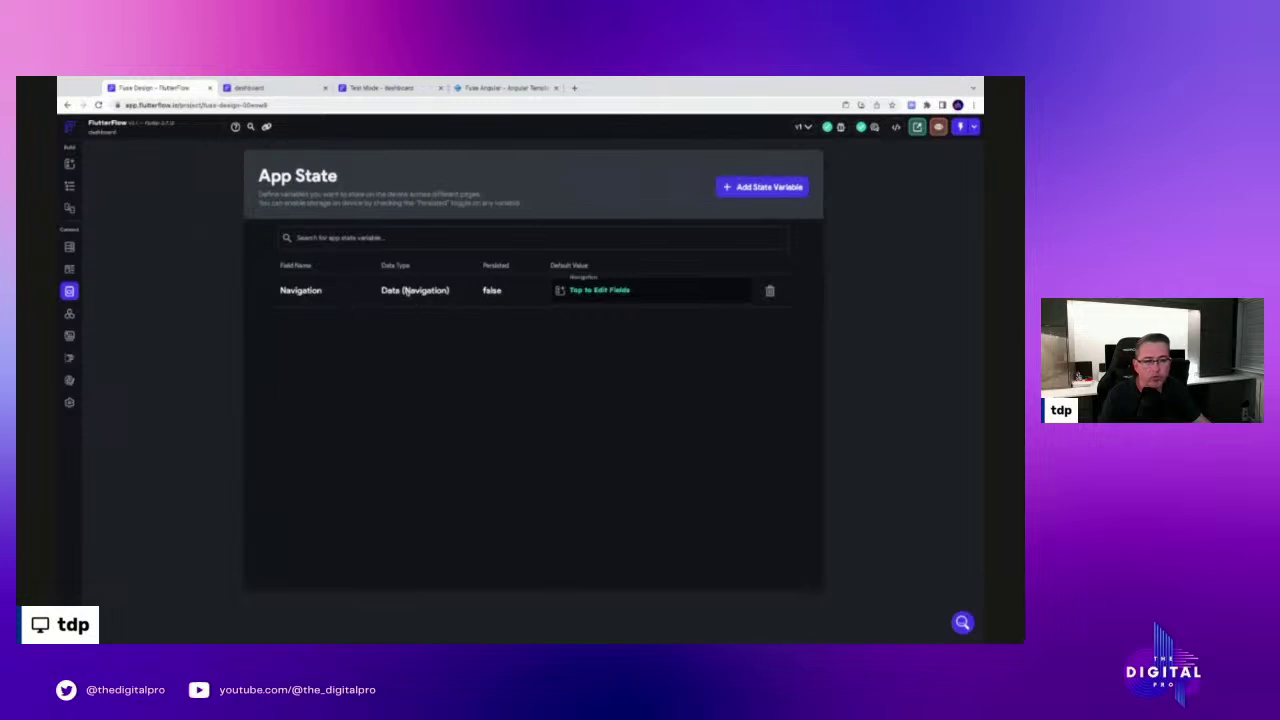
pyautogui.click(602, 291)
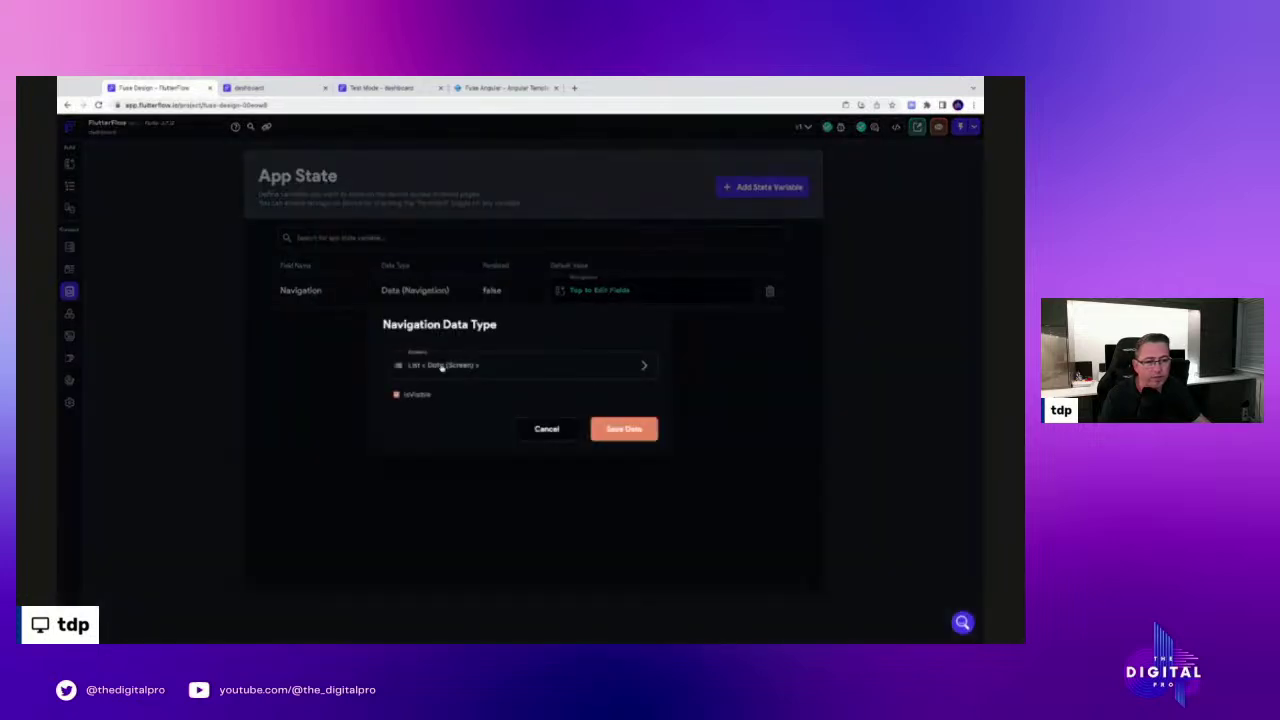
pyautogui.click(548, 429)
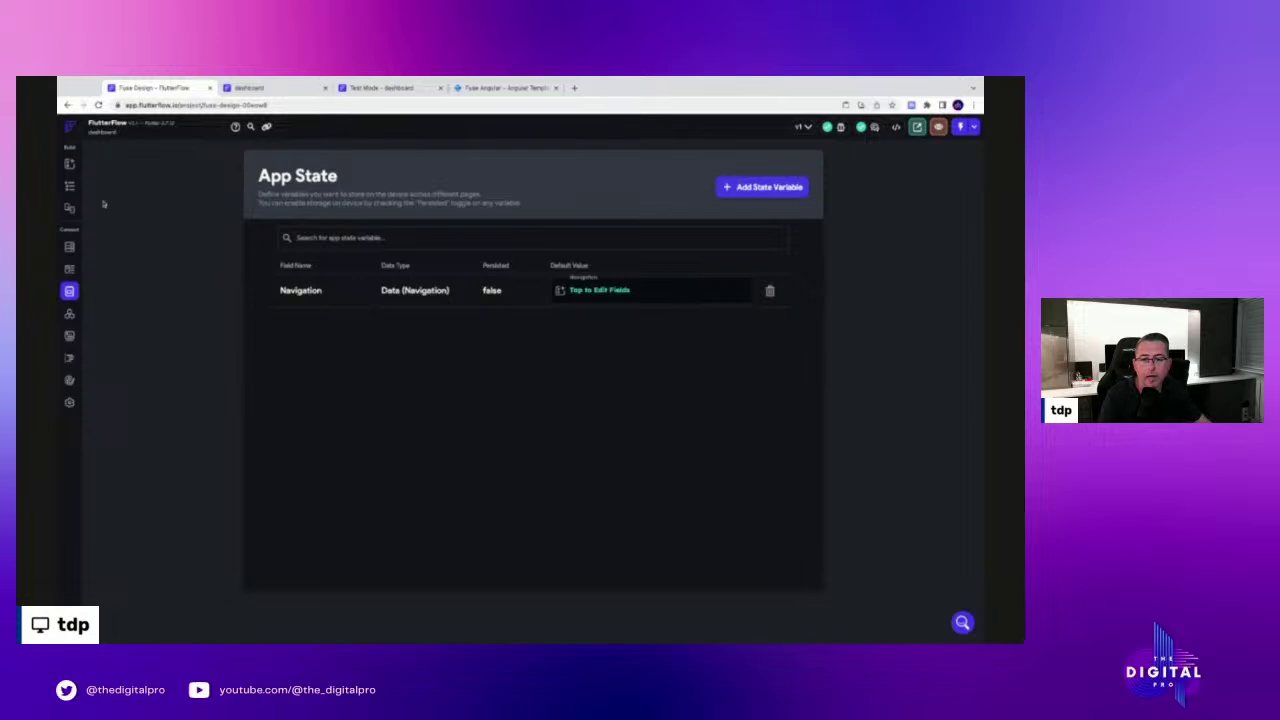
# Expand NavigationContainer in a widened widget tree and select the MouseRegion around the Project item
pyautogui.click(69, 186)
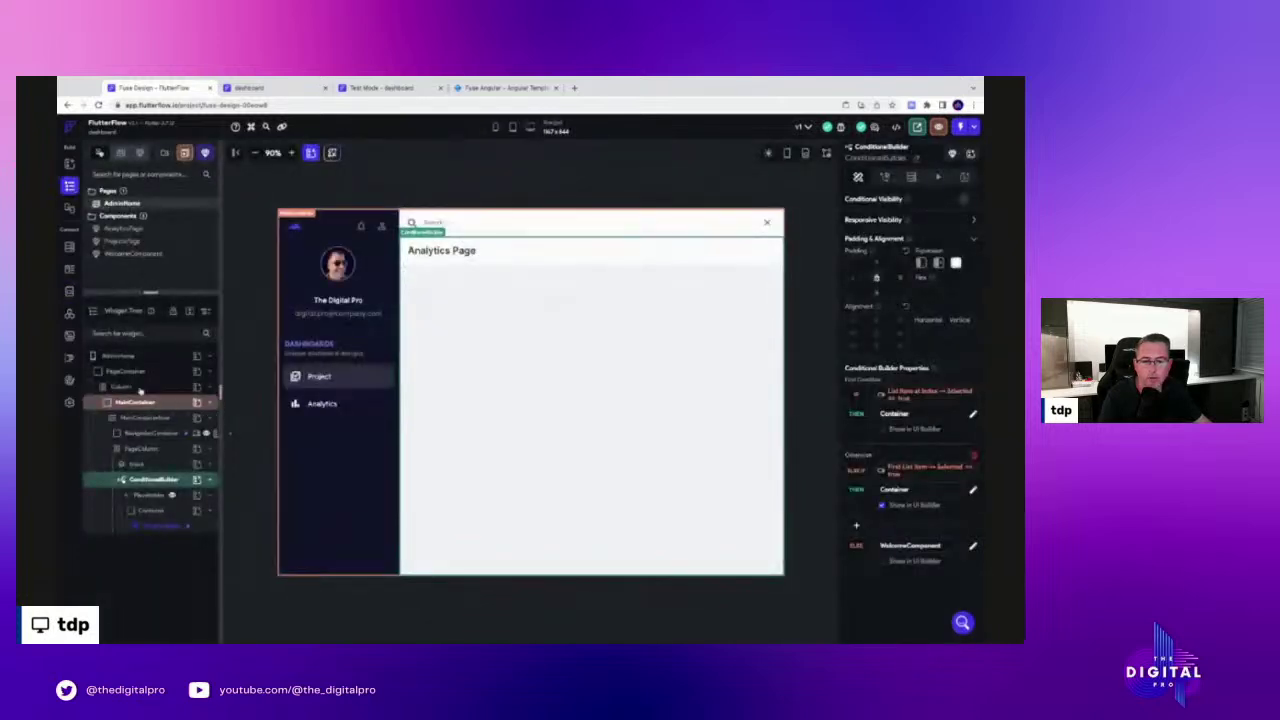
pyautogui.click(349, 381)
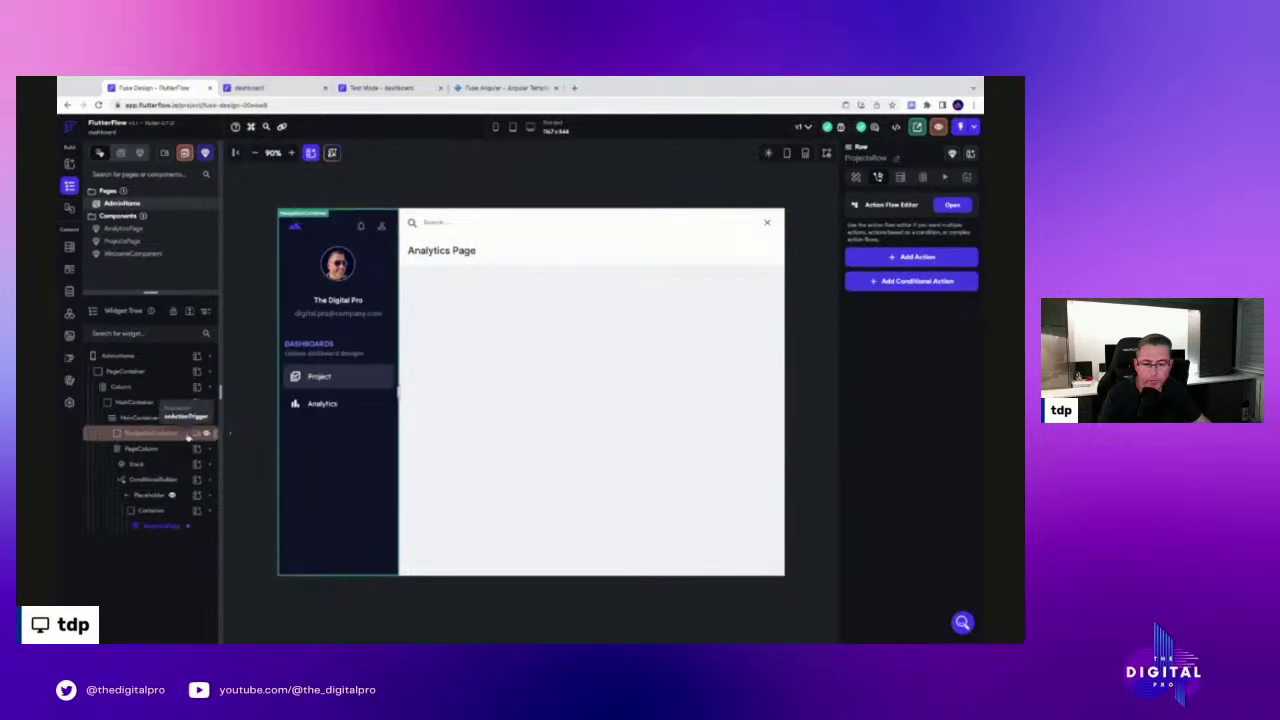
pyautogui.click(190, 434)
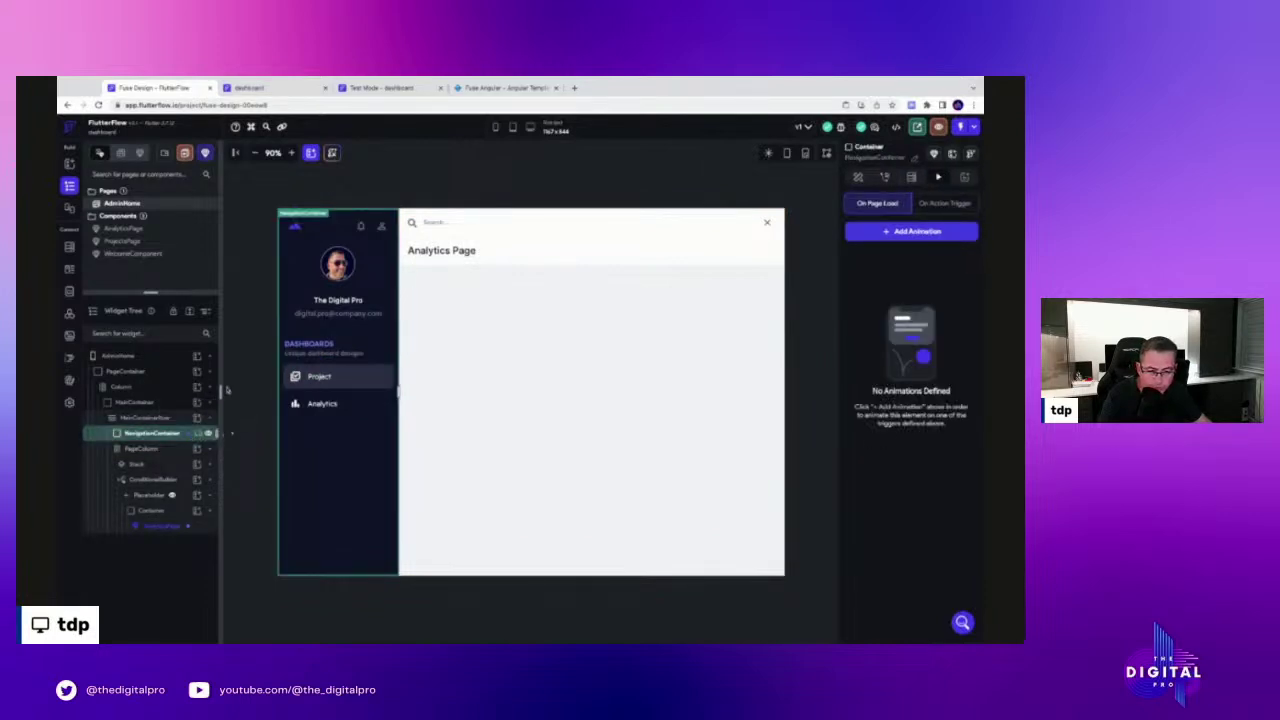
pyautogui.moveTo(221, 390); pyautogui.dragTo(270, 390)
pyautogui.click(261, 434)
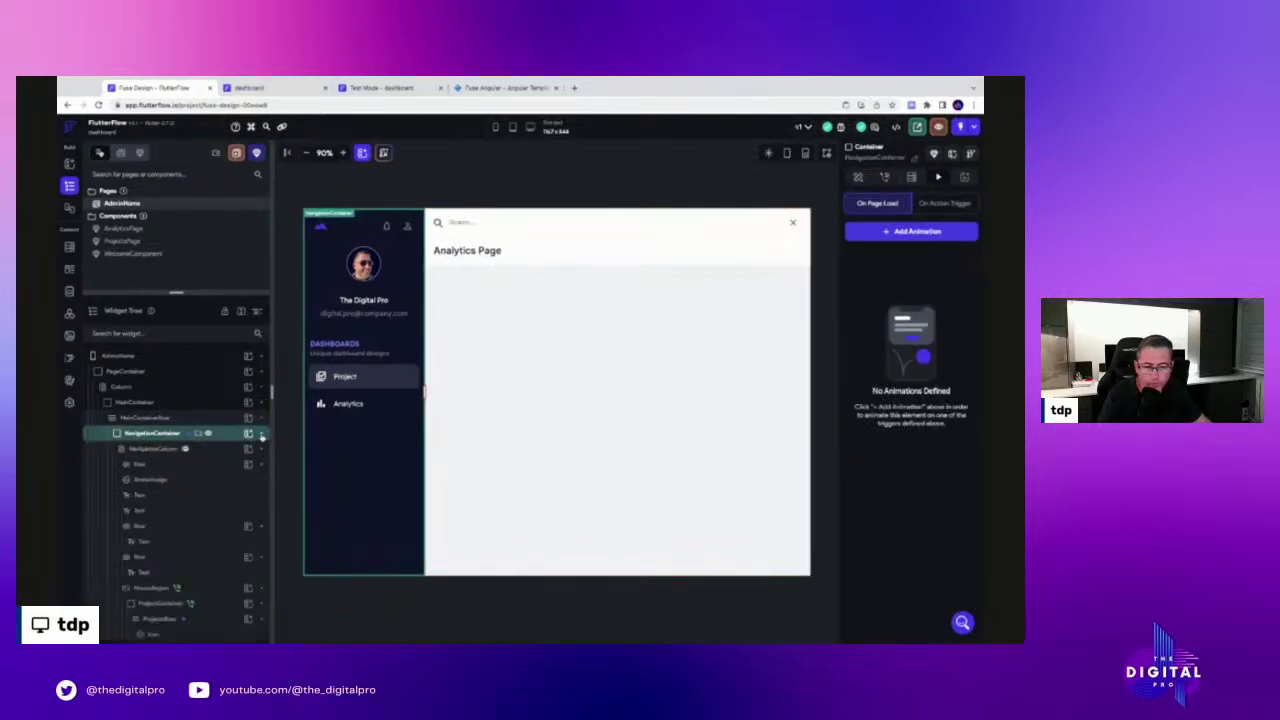
pyautogui.scroll(-3, 219, 490)
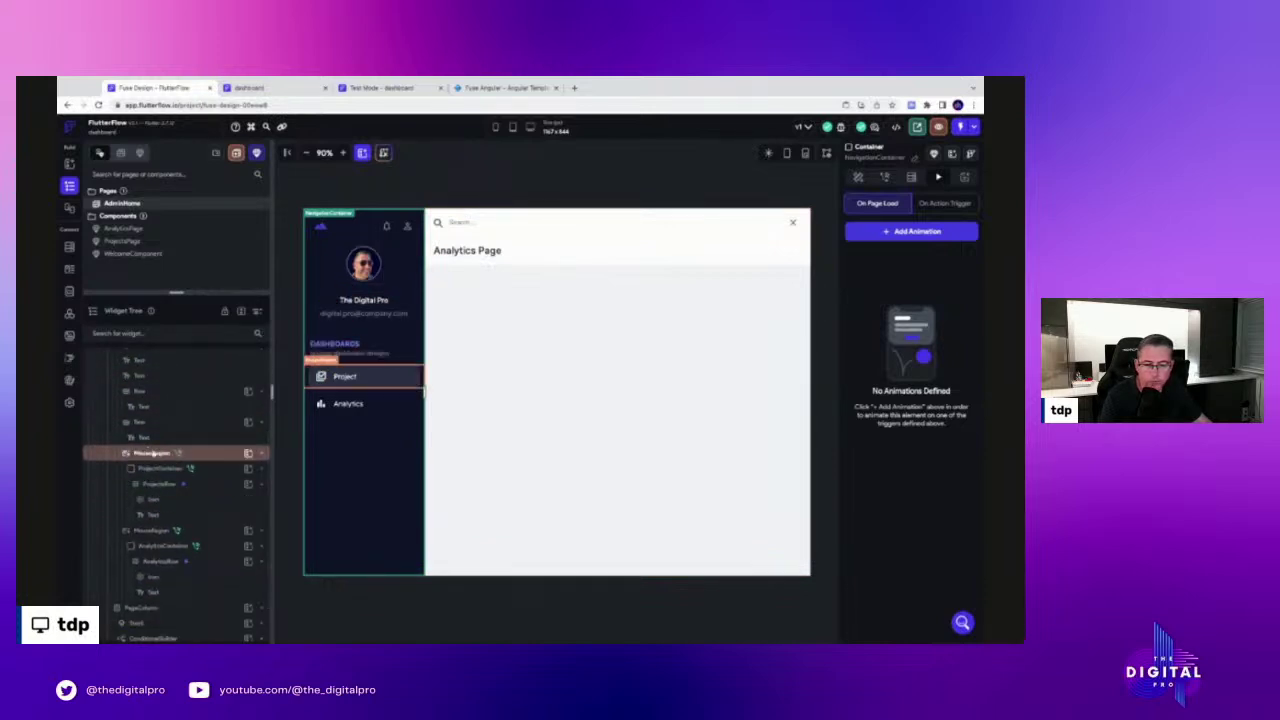
pyautogui.click(153, 454)
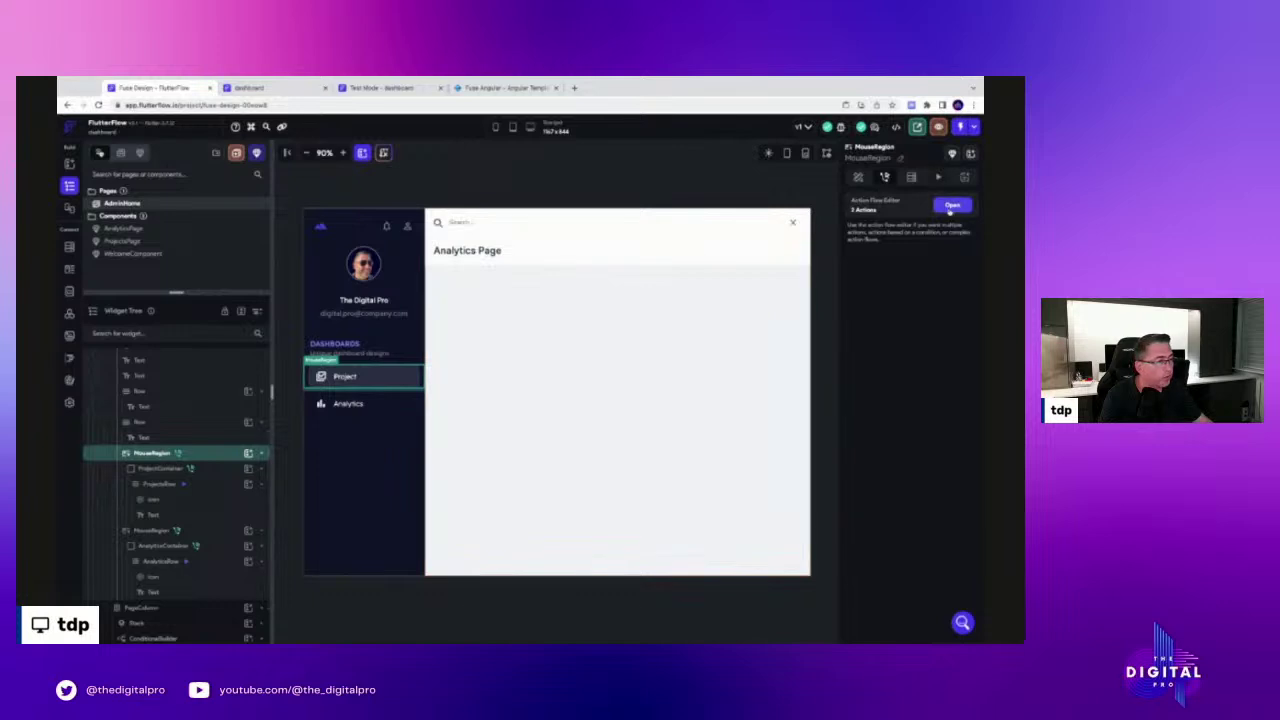
# Inspect the Project MouseRegion's widget animation actions for On Mouse Enter and On Mouse Exit, and return to the test session
pyautogui.click(951, 205)
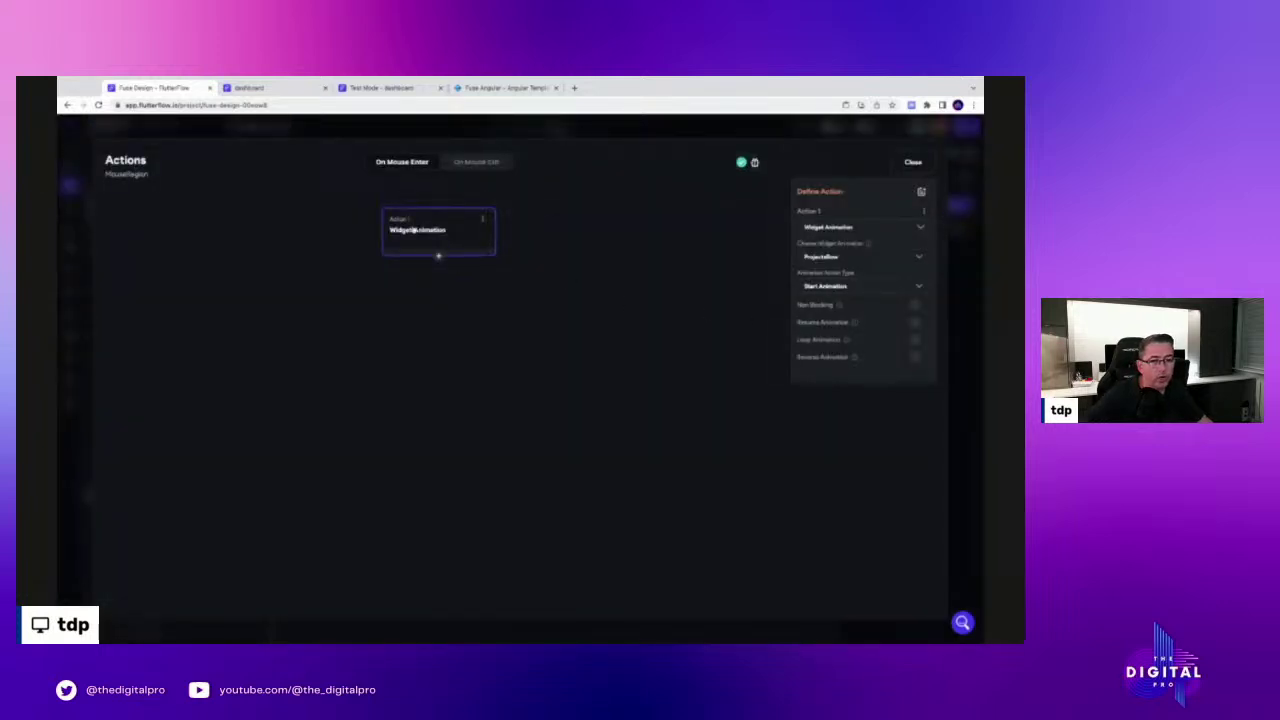
pyautogui.click(476, 162)
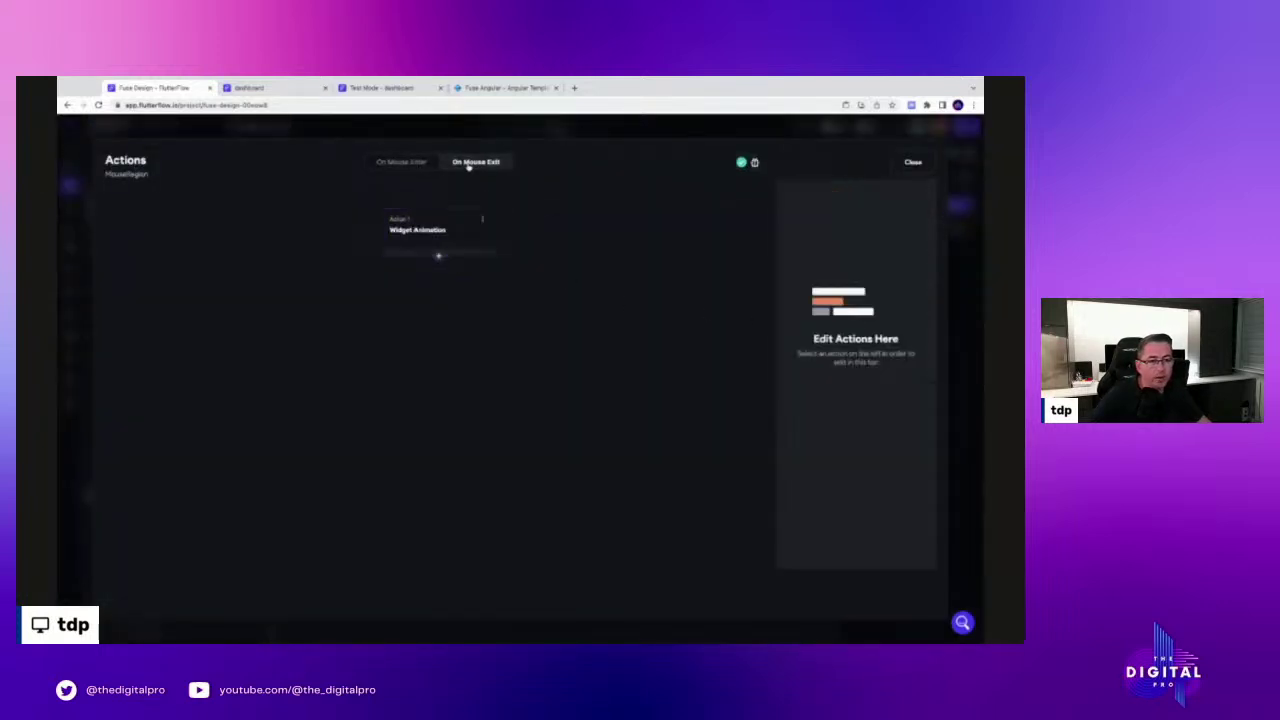
pyautogui.click(402, 162)
pyautogui.click(439, 233)
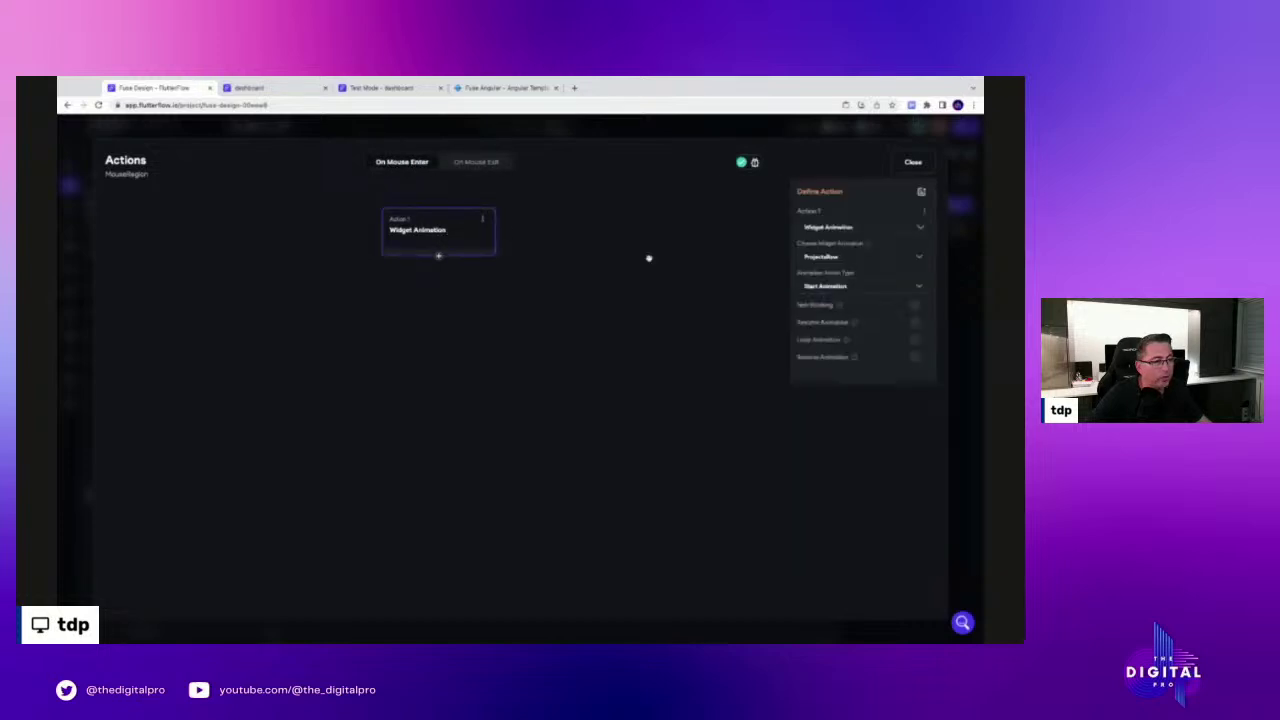
pyautogui.click(466, 165)
pyautogui.click(445, 231)
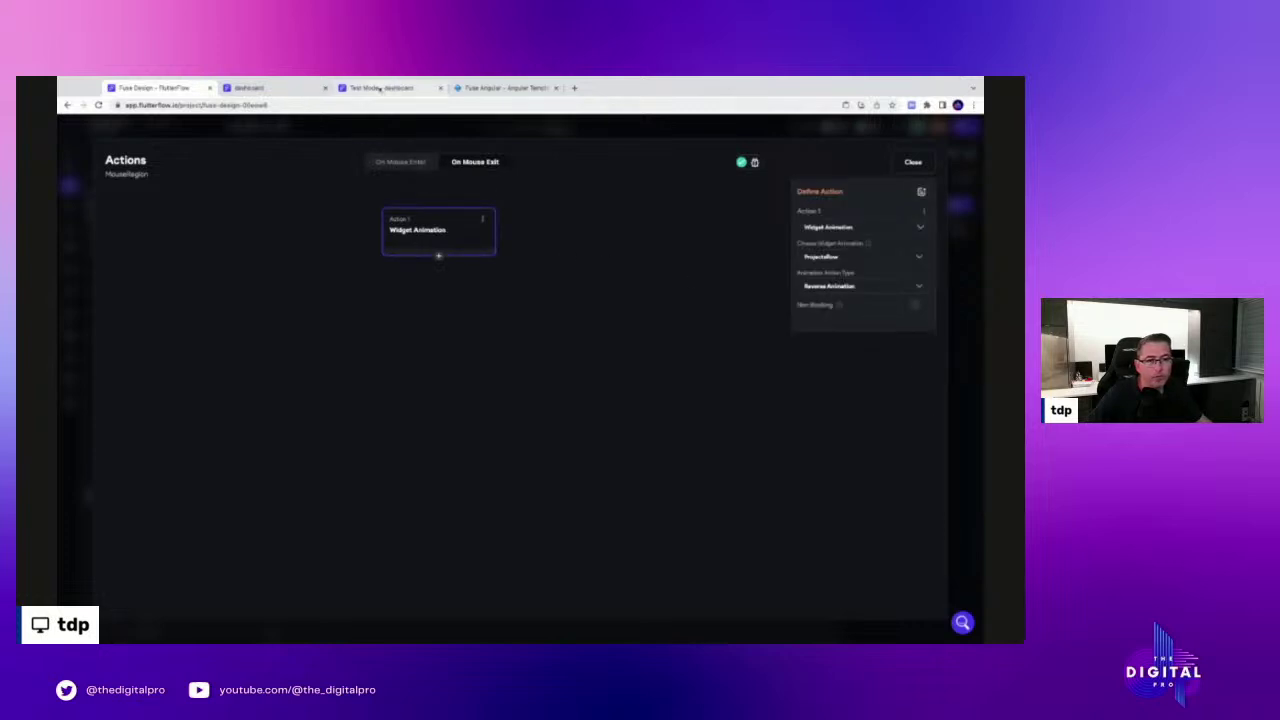
pyautogui.click(380, 88)
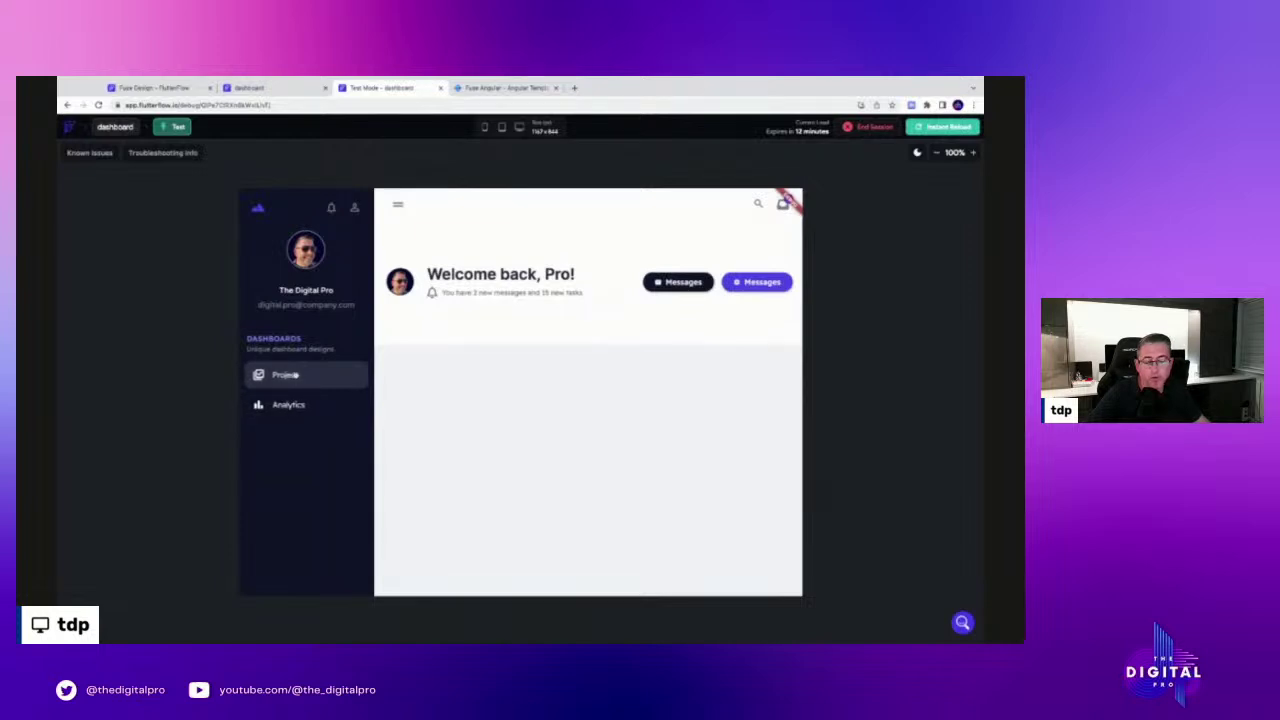
# Return to the Fuse Design project, close the MouseRegion actions, and preview the ProjectsRow's action-triggered slide animation
pyautogui.click(176, 89)
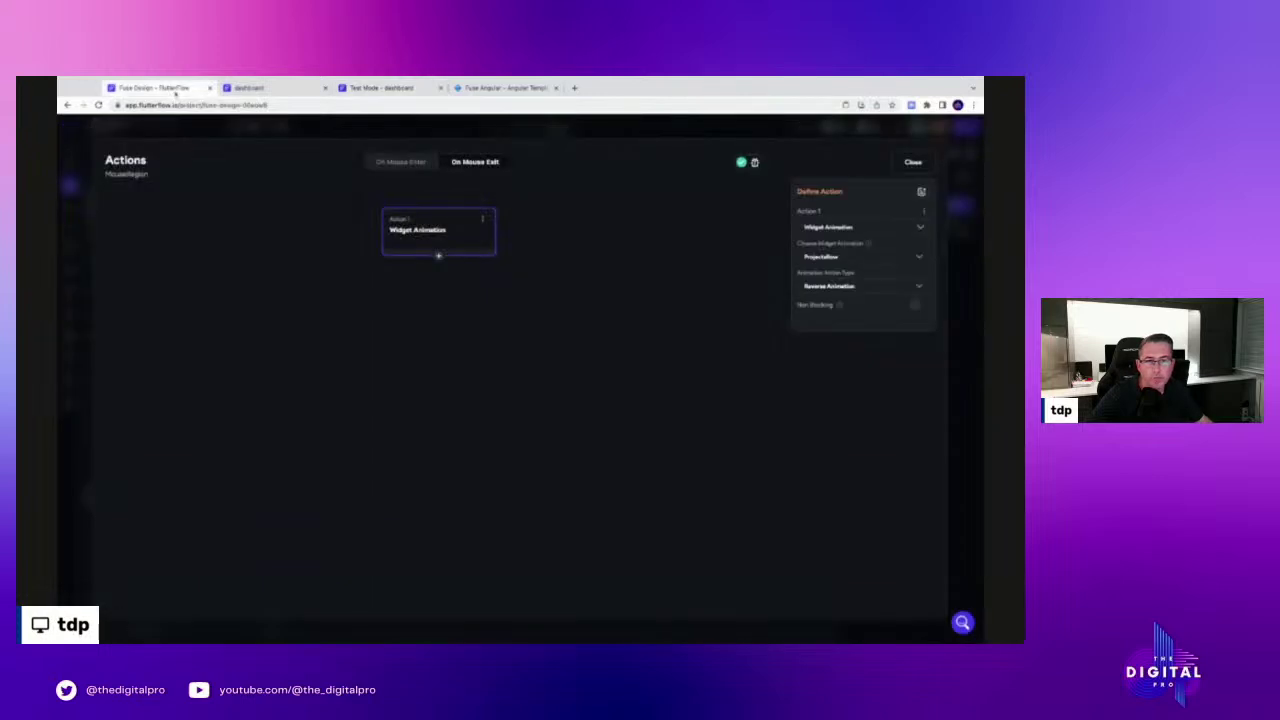
pyautogui.click(913, 162)
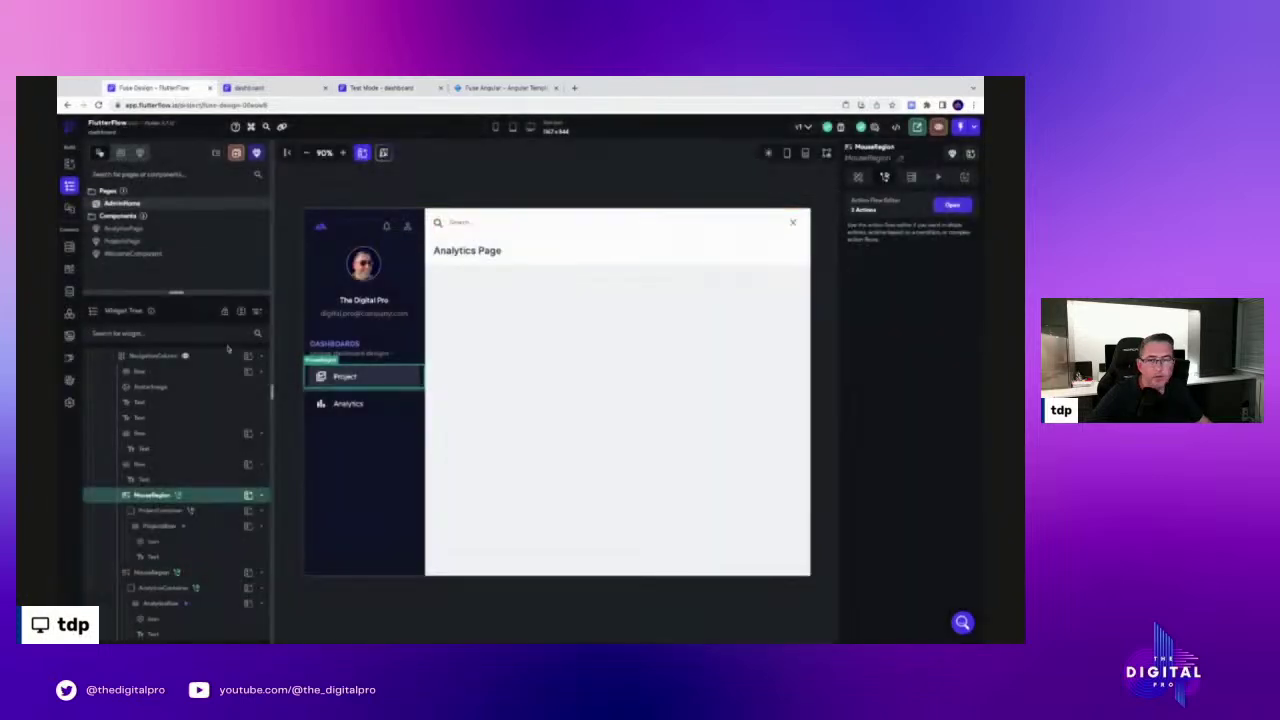
pyautogui.scroll(-2, 171, 519)
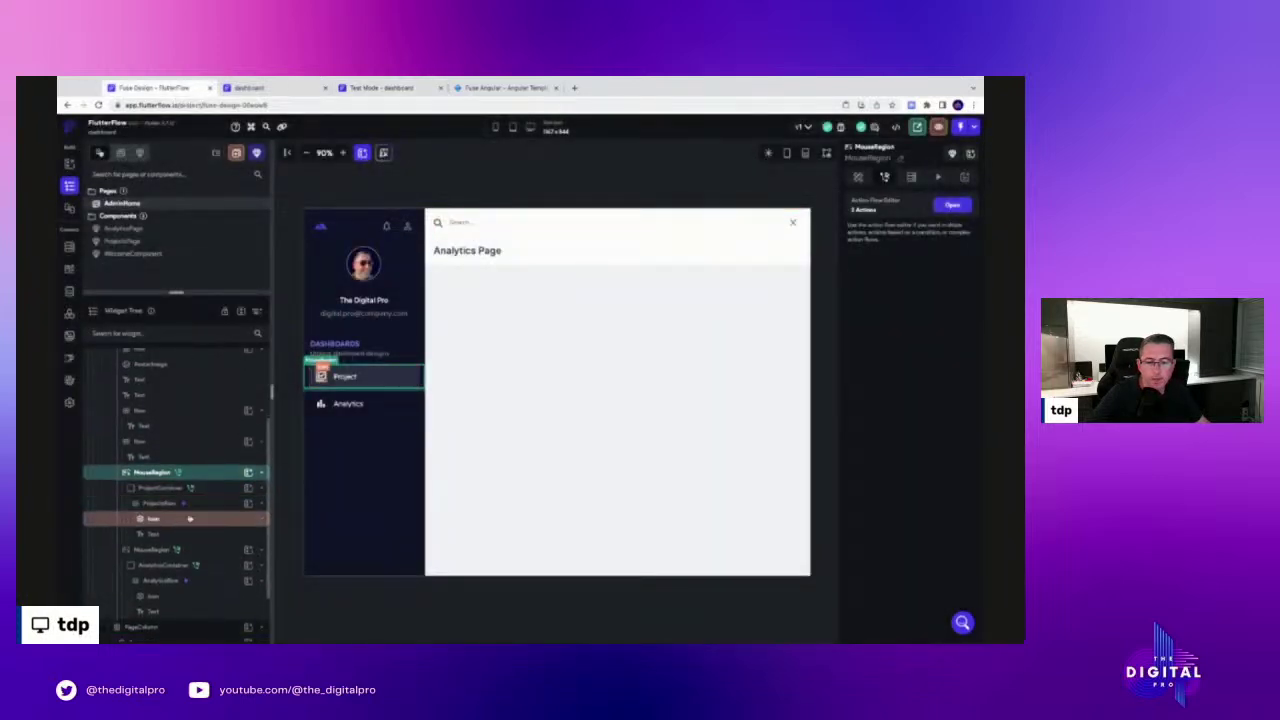
pyautogui.click(160, 491)
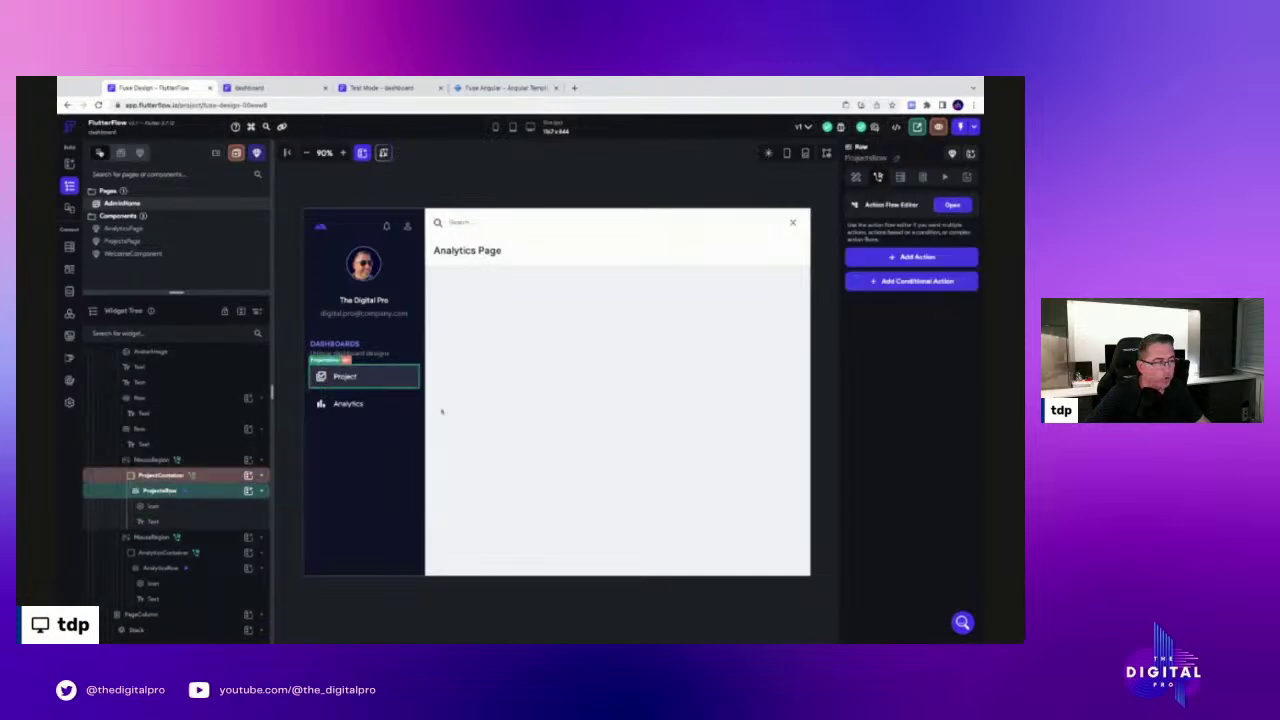
pyautogui.click(945, 178)
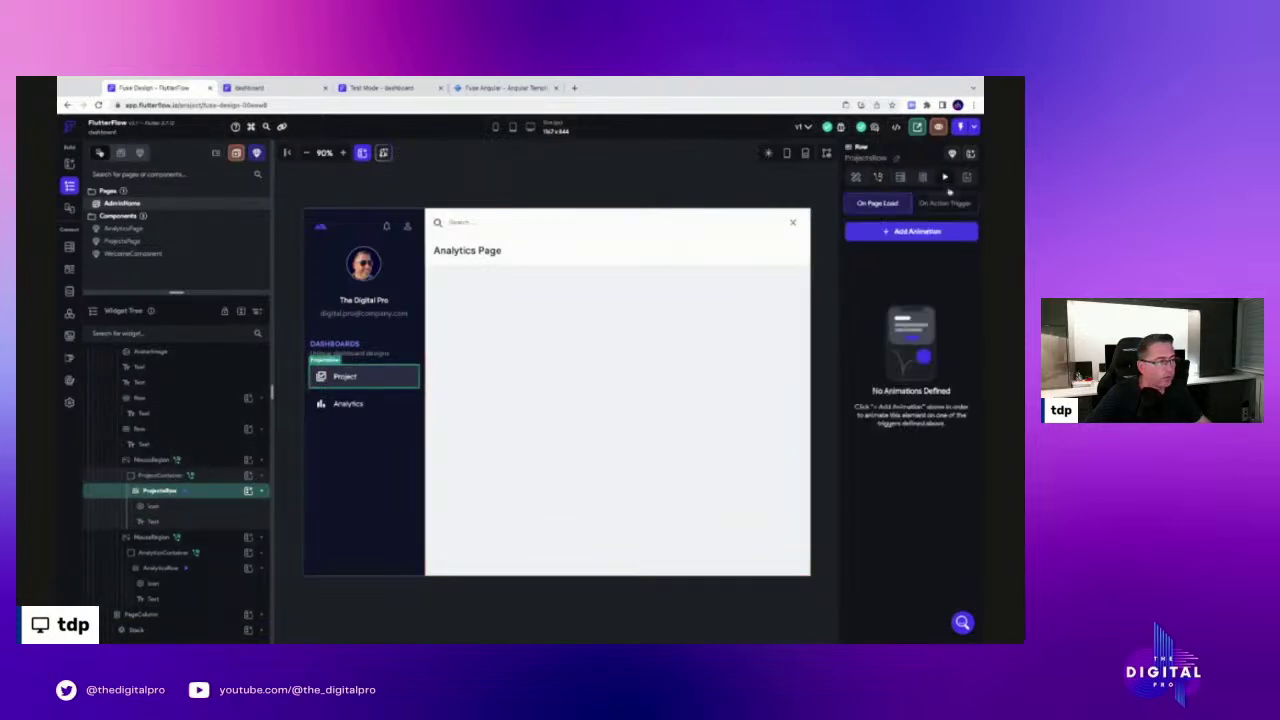
pyautogui.click(944, 203)
pyautogui.click(876, 231)
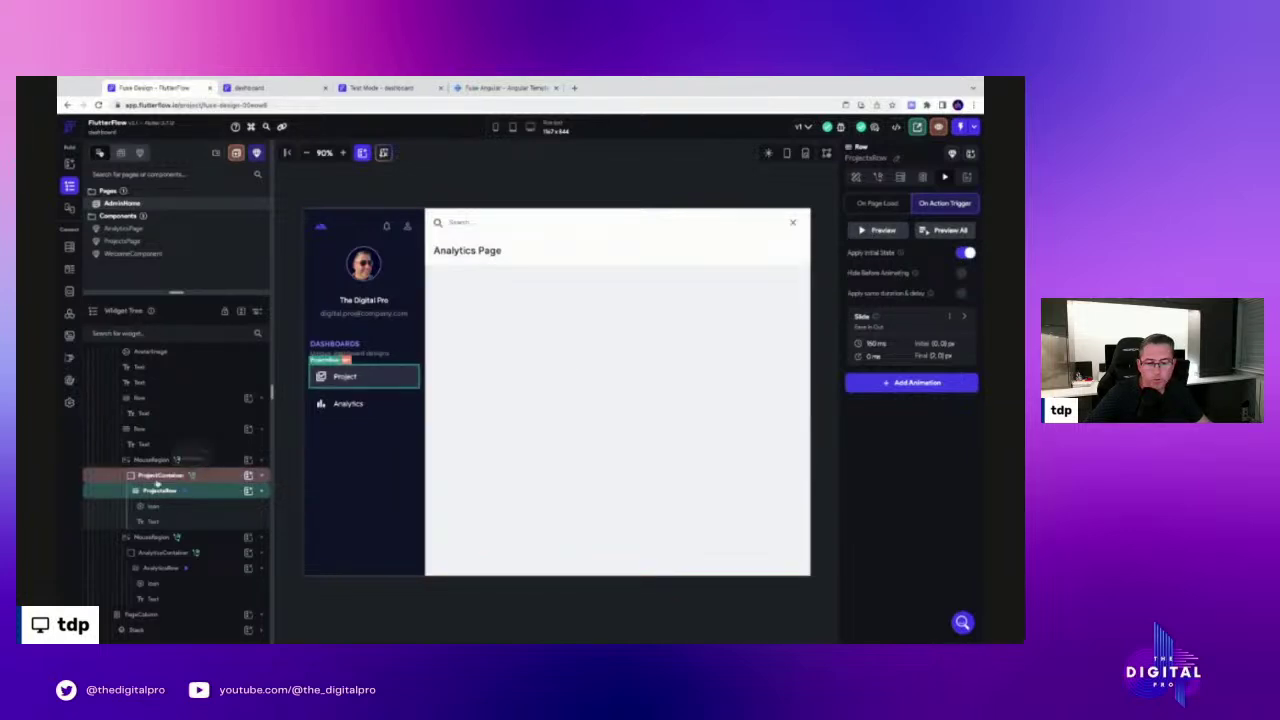
# Select ProjectContainer and review its On Tap action flow, closing it without changes
pyautogui.click(160, 477)
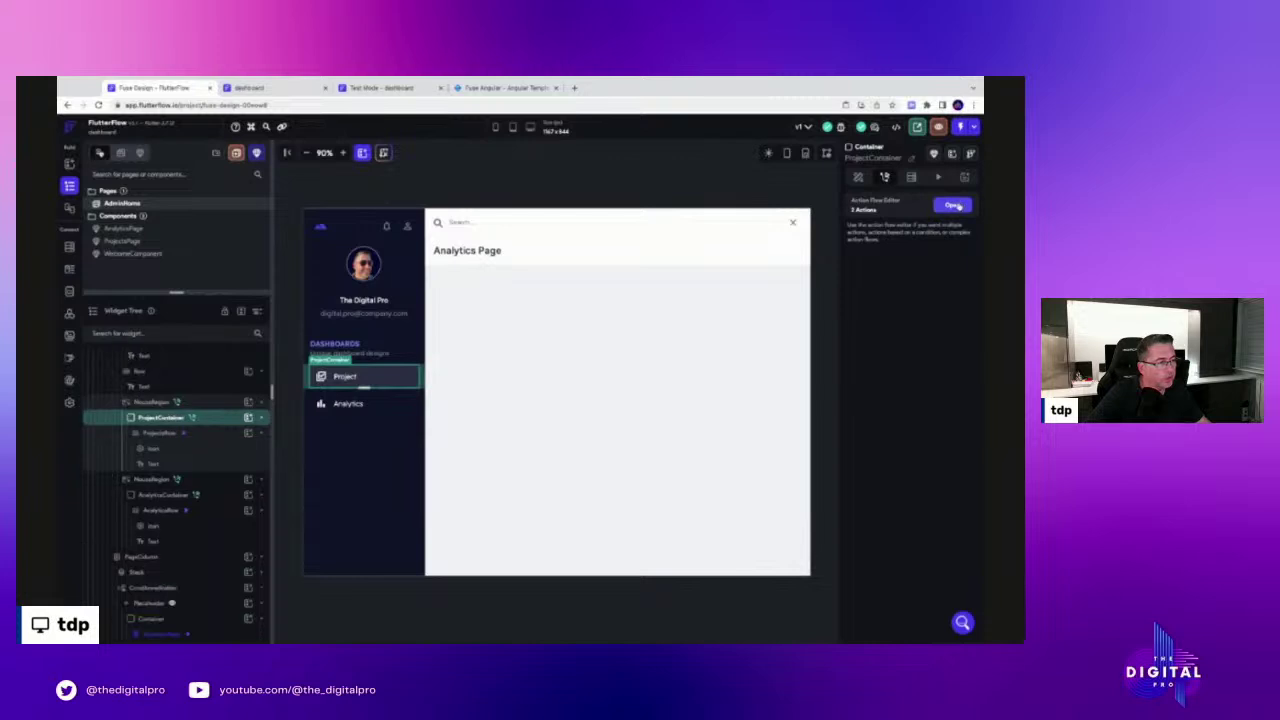
pyautogui.click(953, 205)
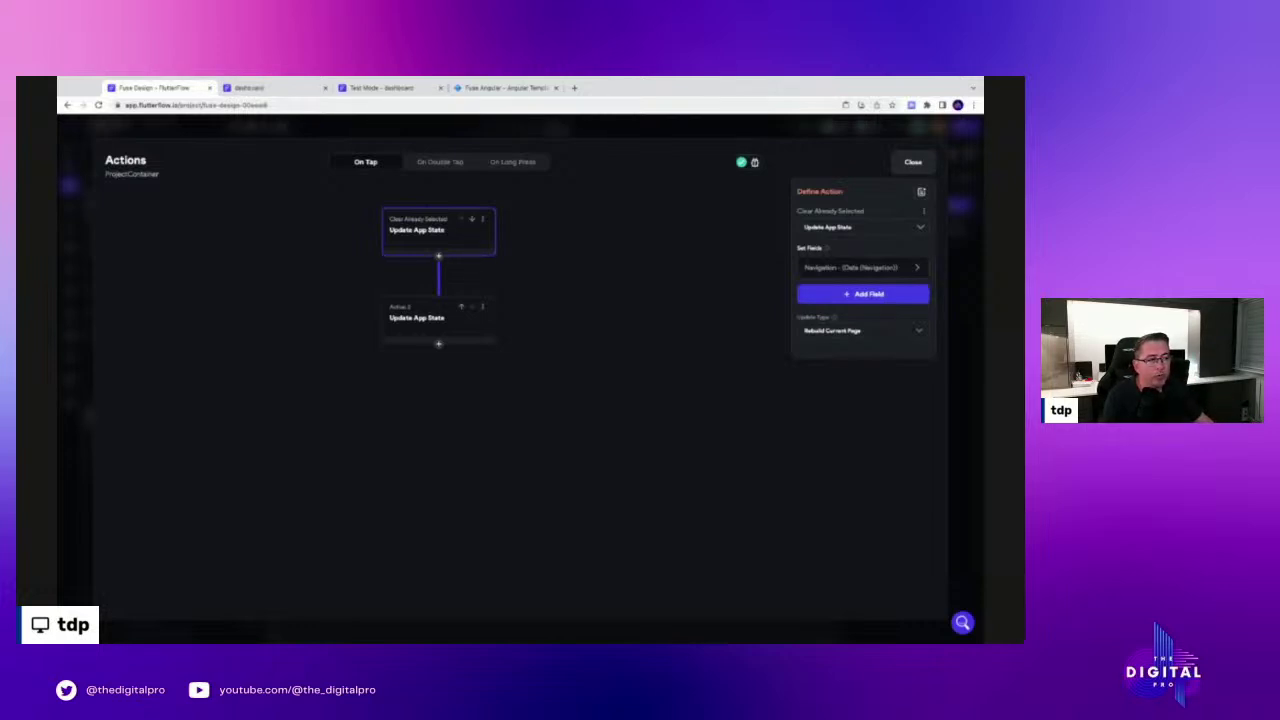
pyautogui.click(913, 162)
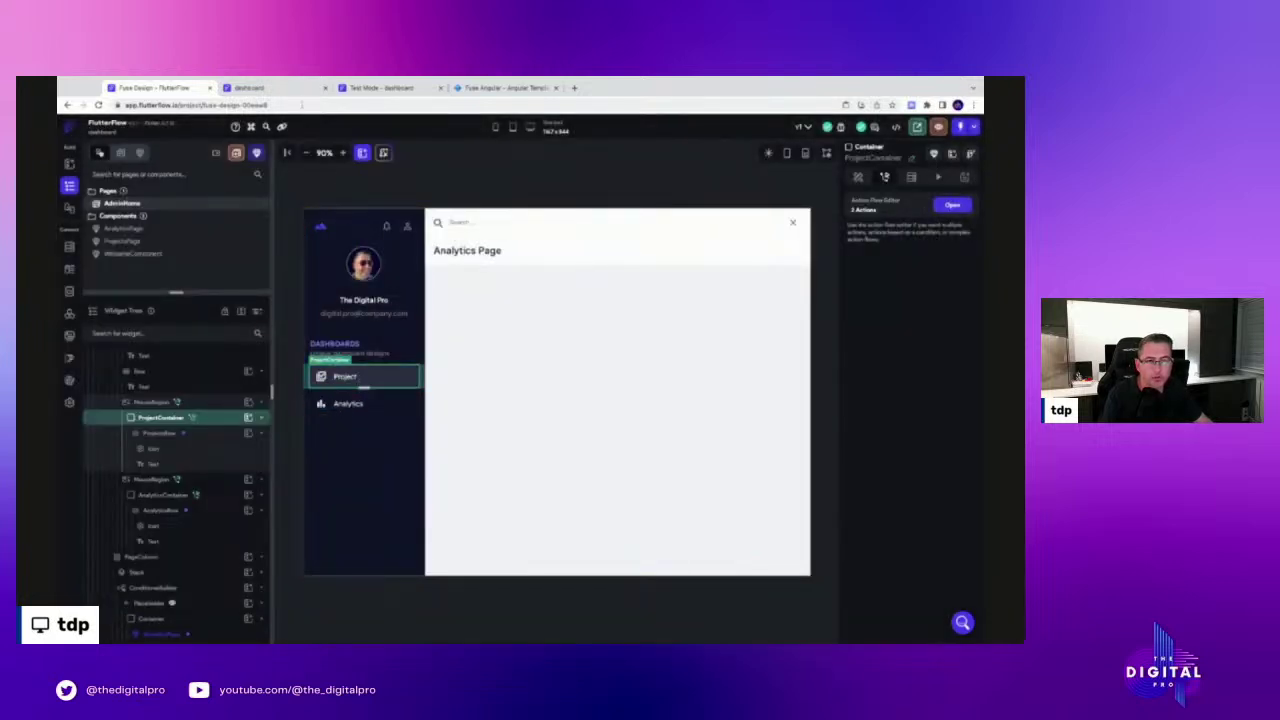
# Alternate between the Analytics and Project items in the test session to check the selected highlight and page switching
pyautogui.click(249, 88)
pyautogui.click(381, 88)
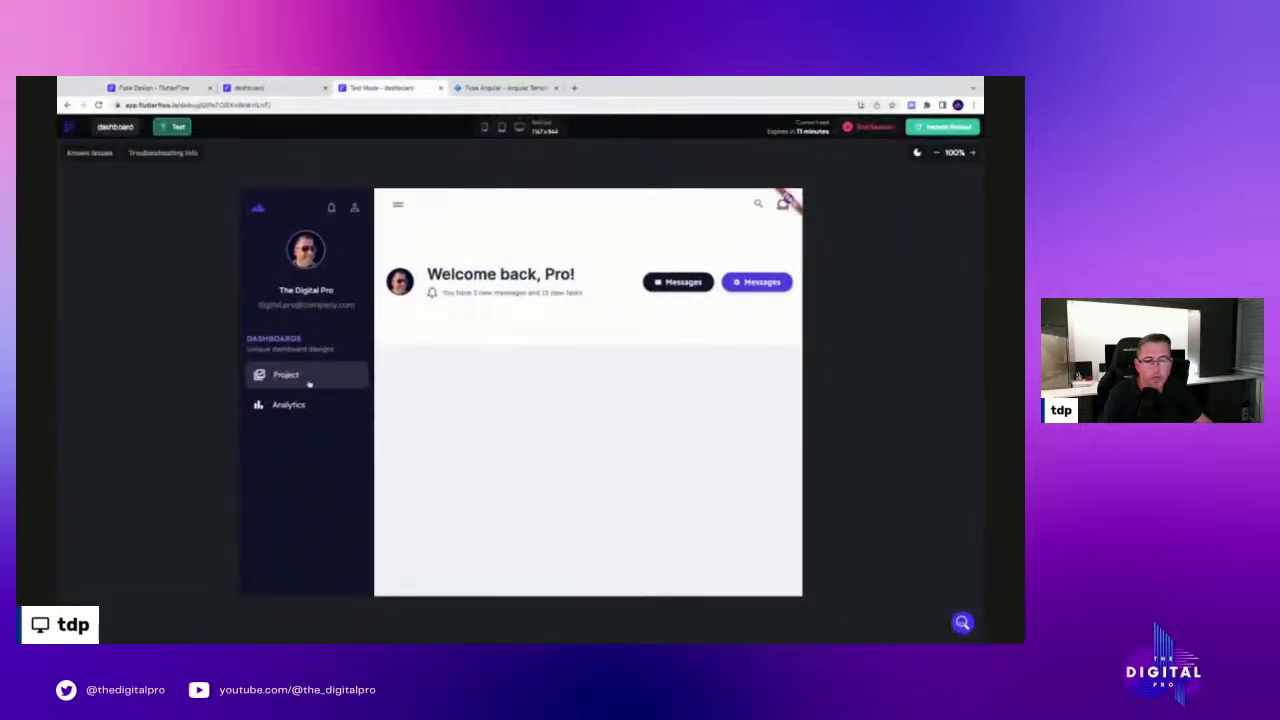
pyautogui.click(304, 406)
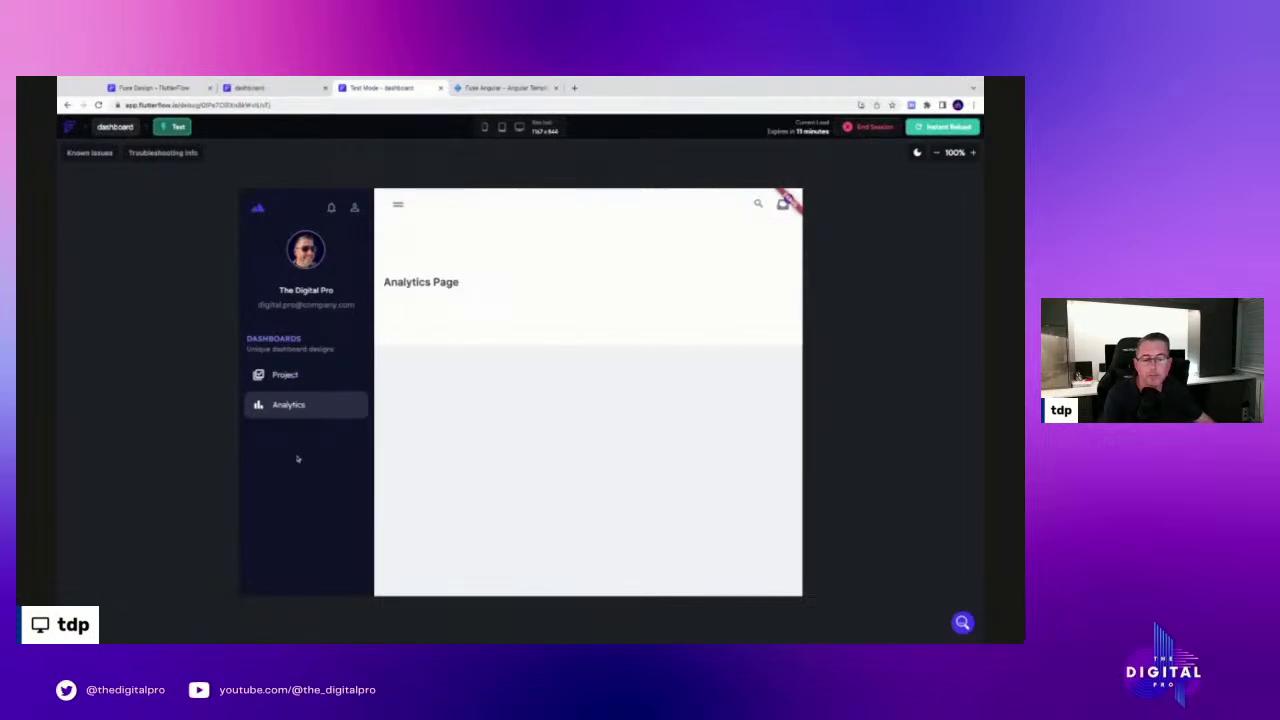
pyautogui.click(285, 380)
pyautogui.click(287, 405)
pyautogui.click(286, 382)
pyautogui.click(288, 405)
pyautogui.click(286, 376)
pyautogui.click(290, 404)
pyautogui.click(290, 378)
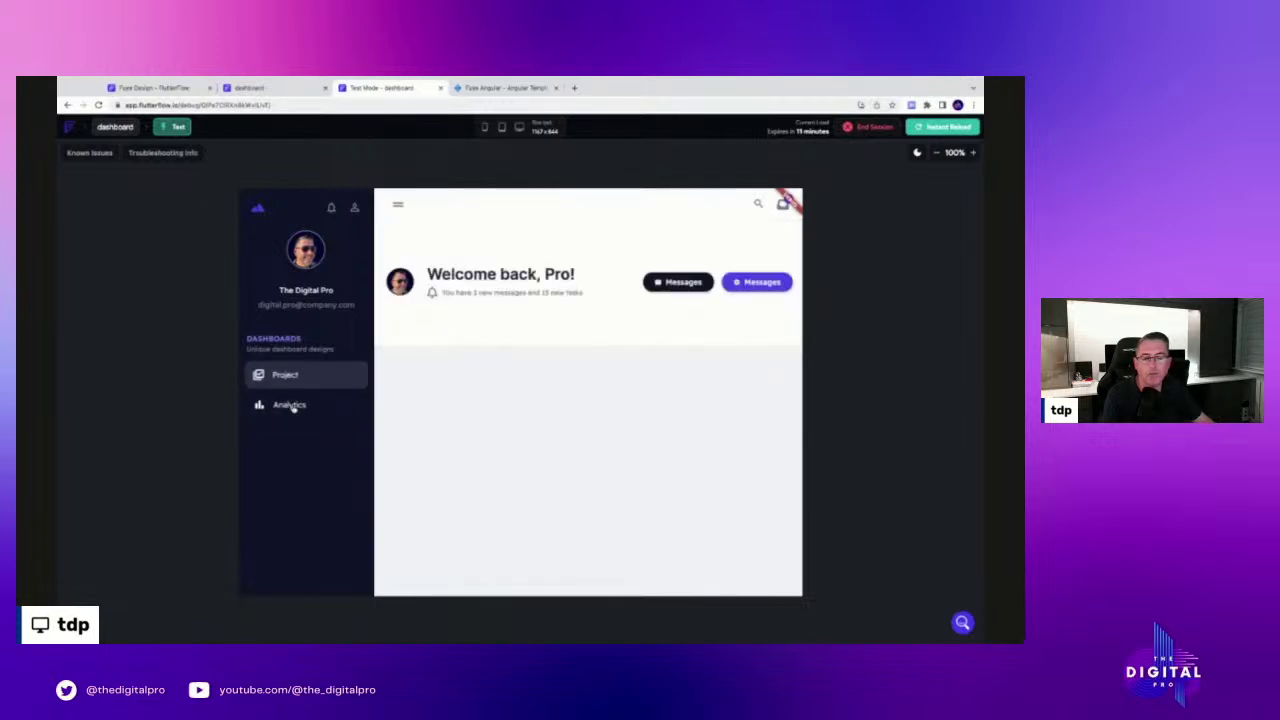
pyautogui.click(290, 405)
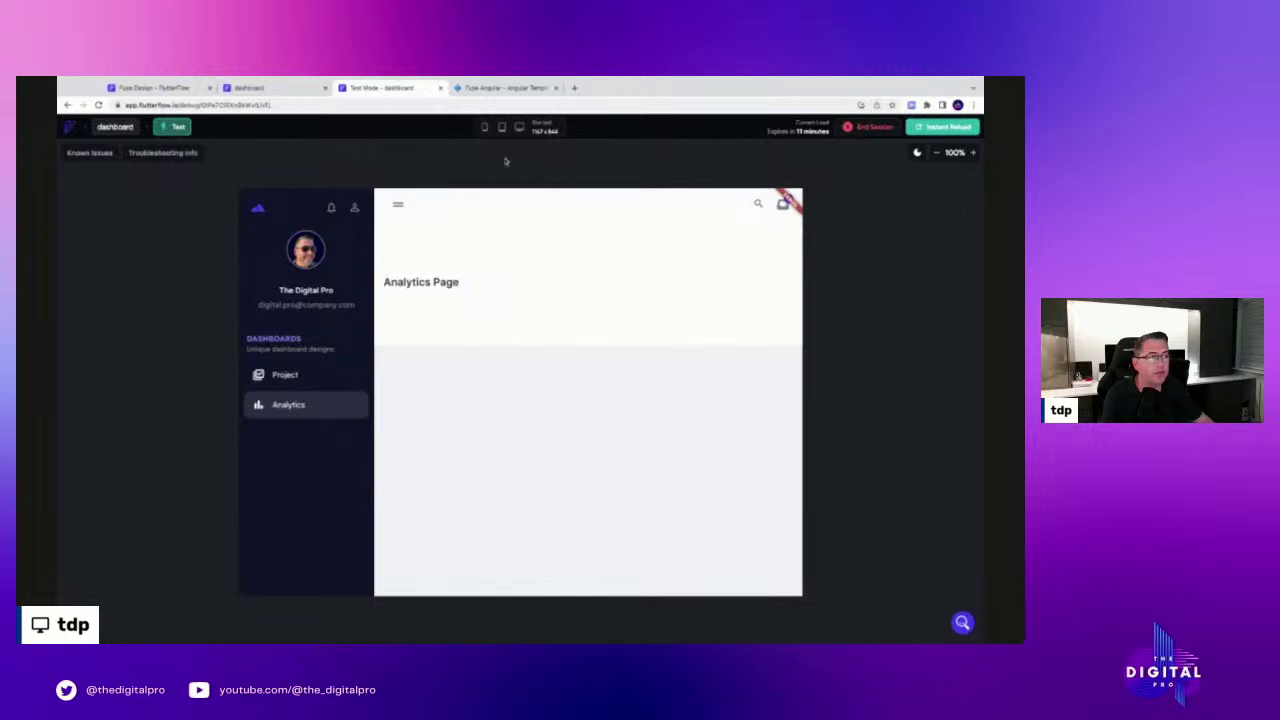
pyautogui.click(303, 375)
pyautogui.click(300, 405)
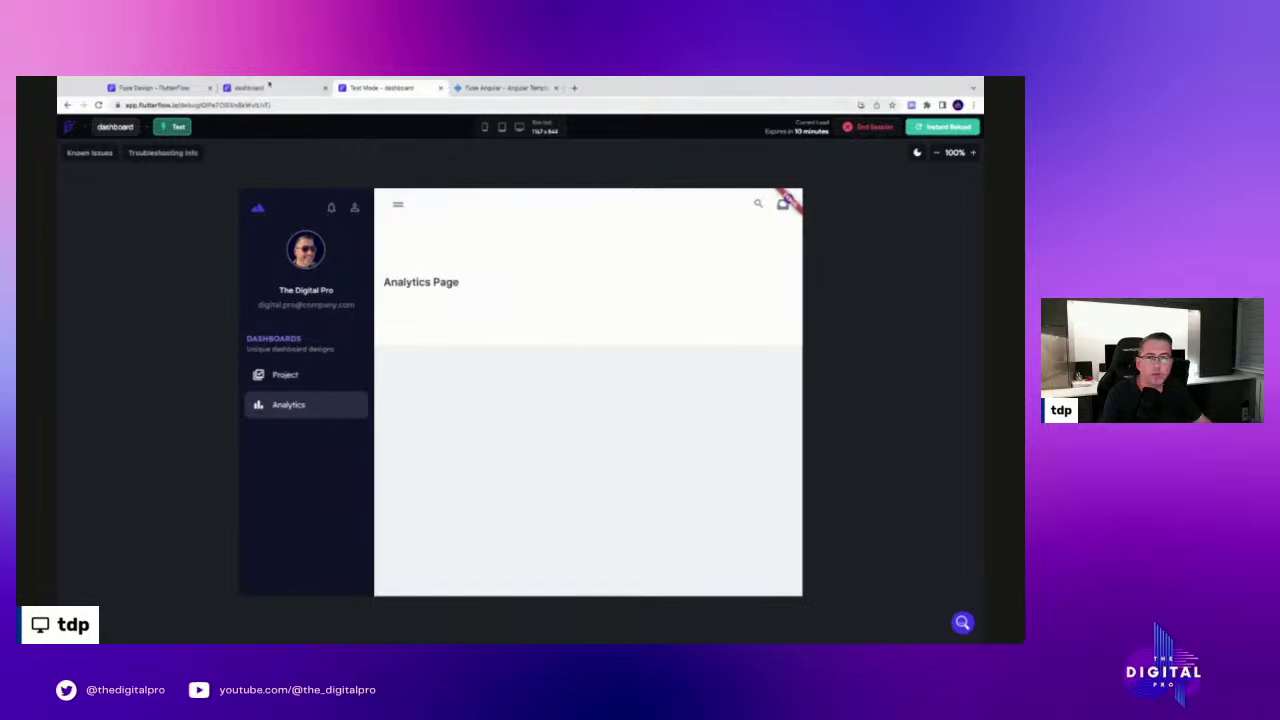
# Return to the Fuse Design project and examine both Update App State actions on ProjectContainer's On Tap, including the Navigation update type
pyautogui.click(155, 88)
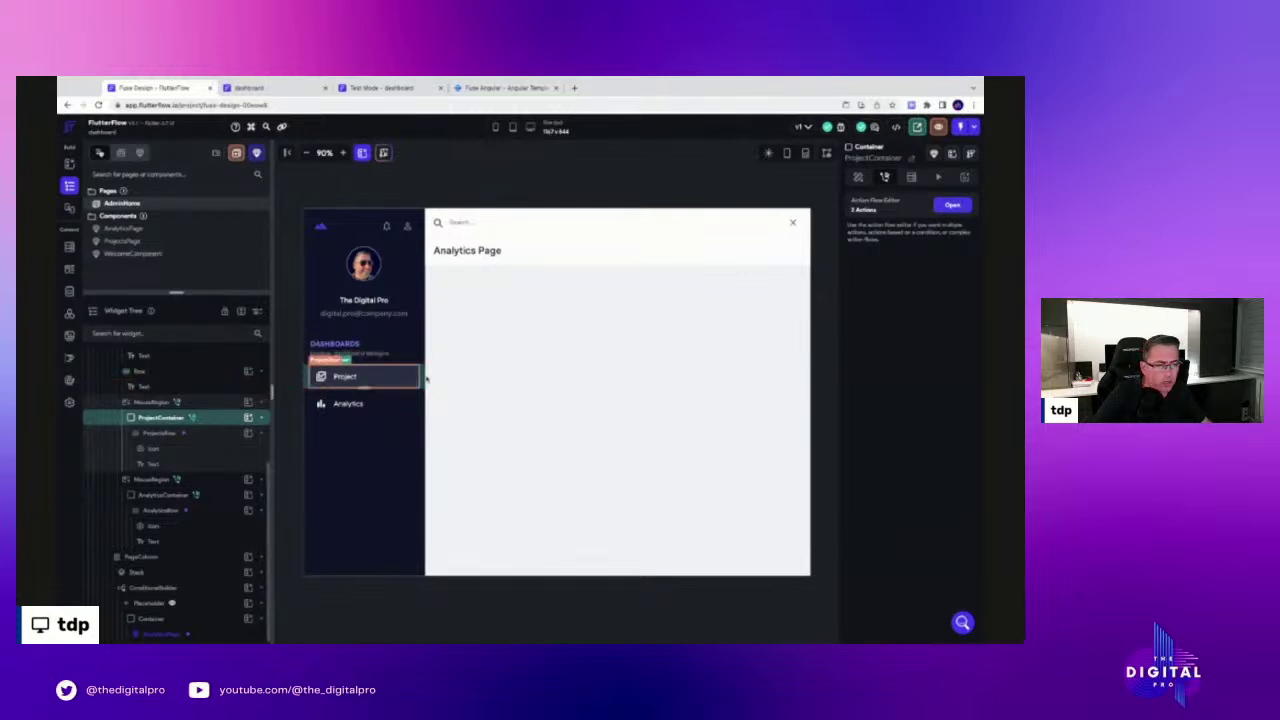
pyautogui.click(955, 205)
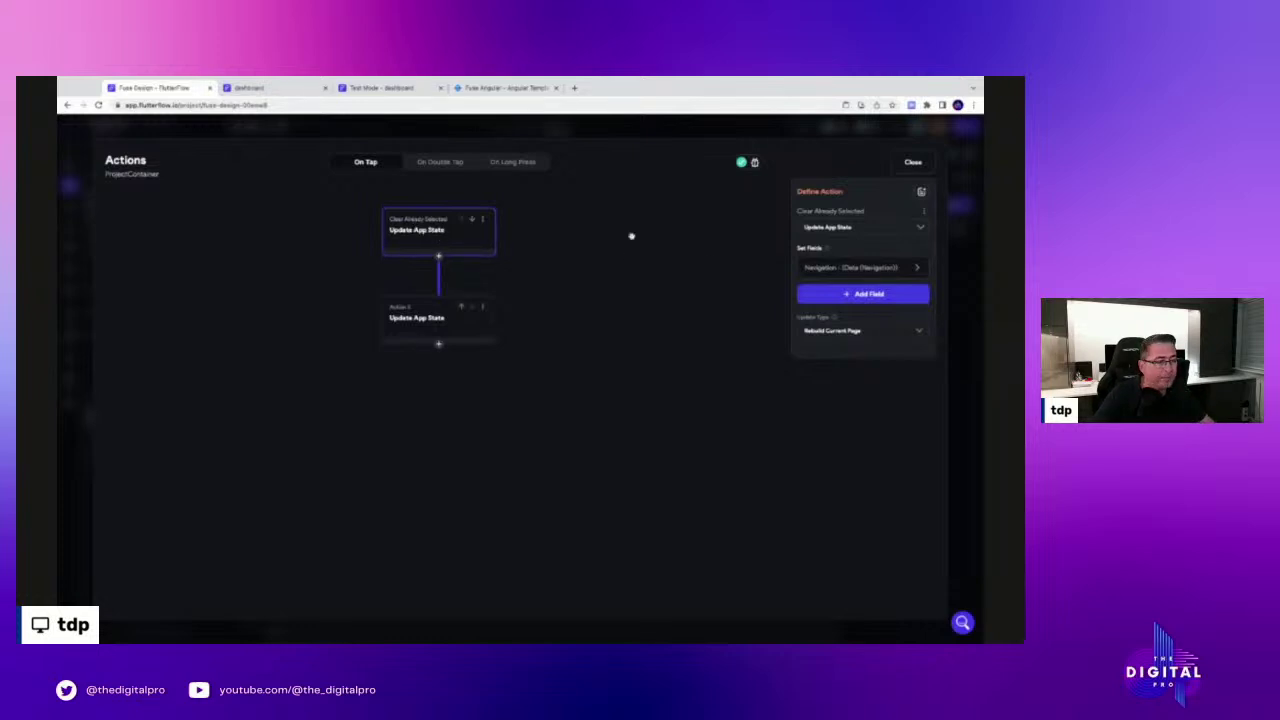
pyautogui.click(800, 267)
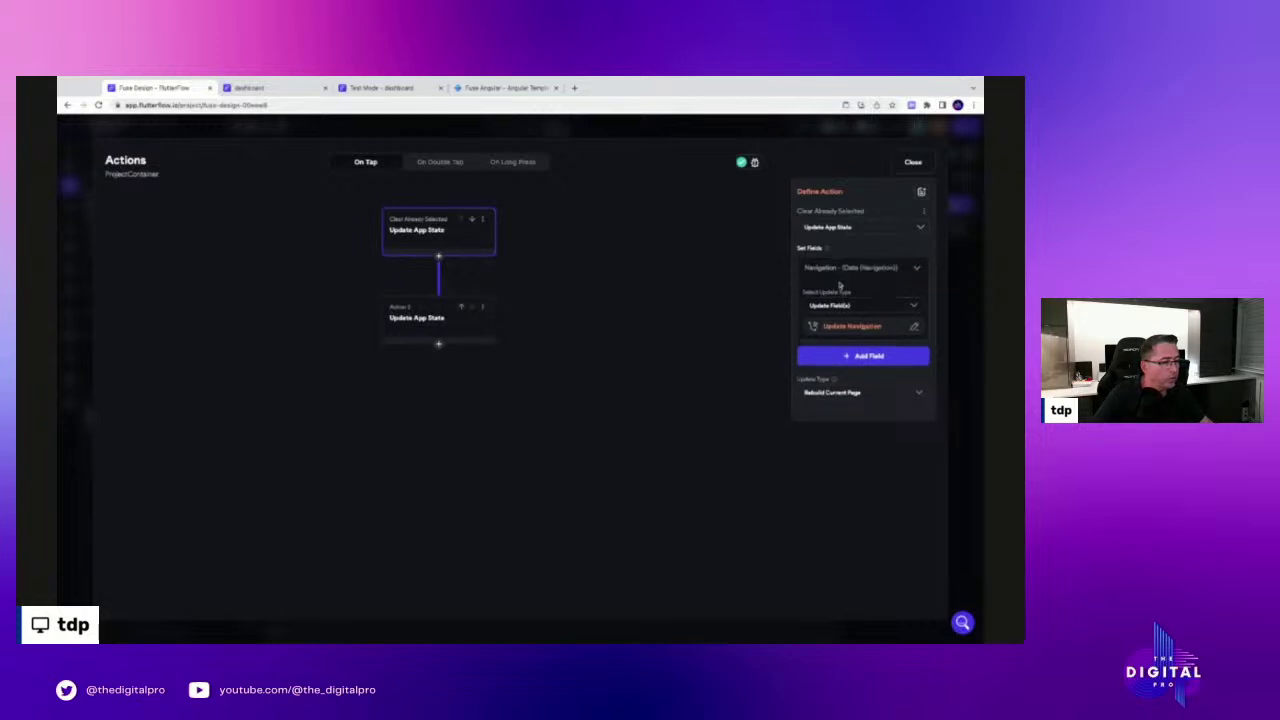
pyautogui.click(851, 328)
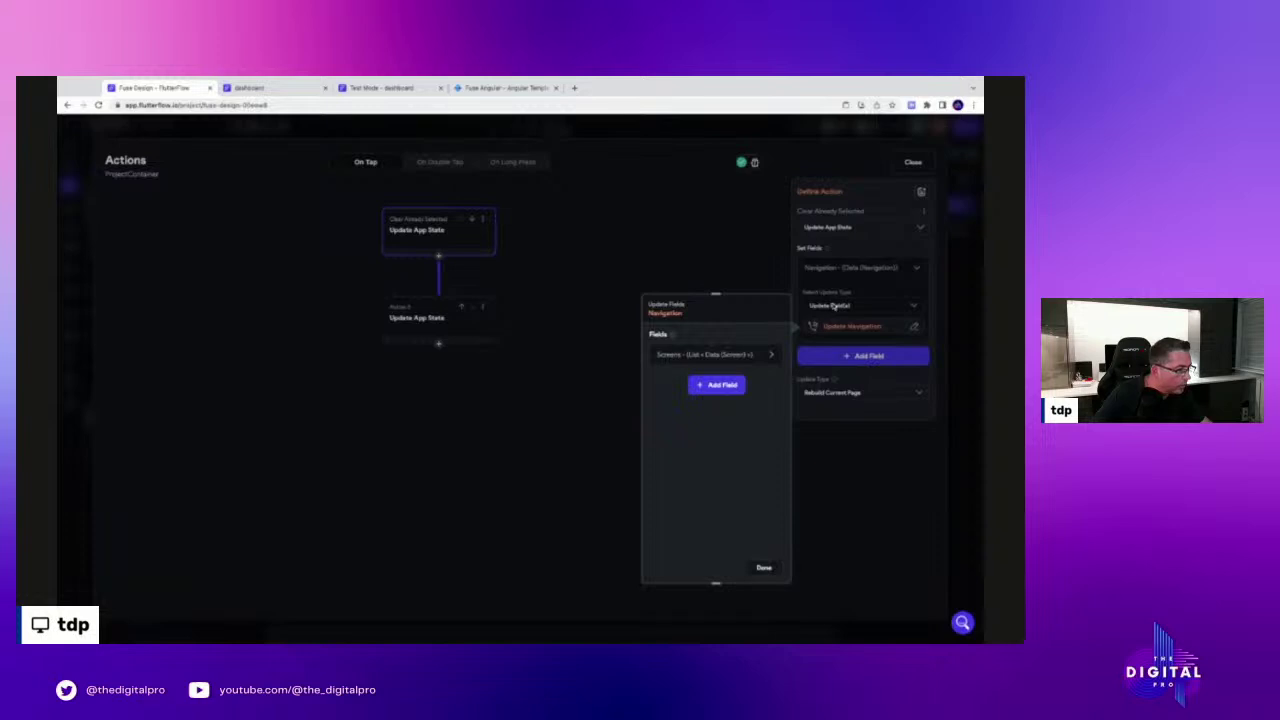
pyautogui.click(834, 307)
pyautogui.click(835, 308)
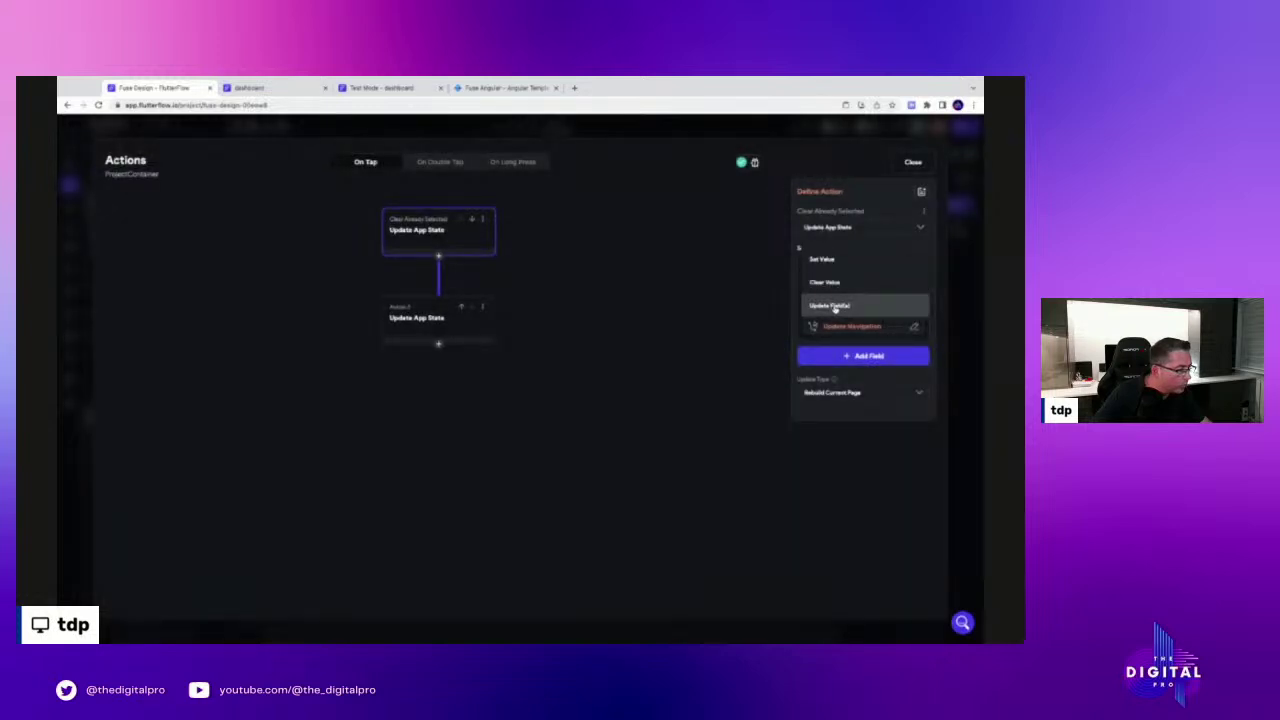
pyautogui.click(835, 308)
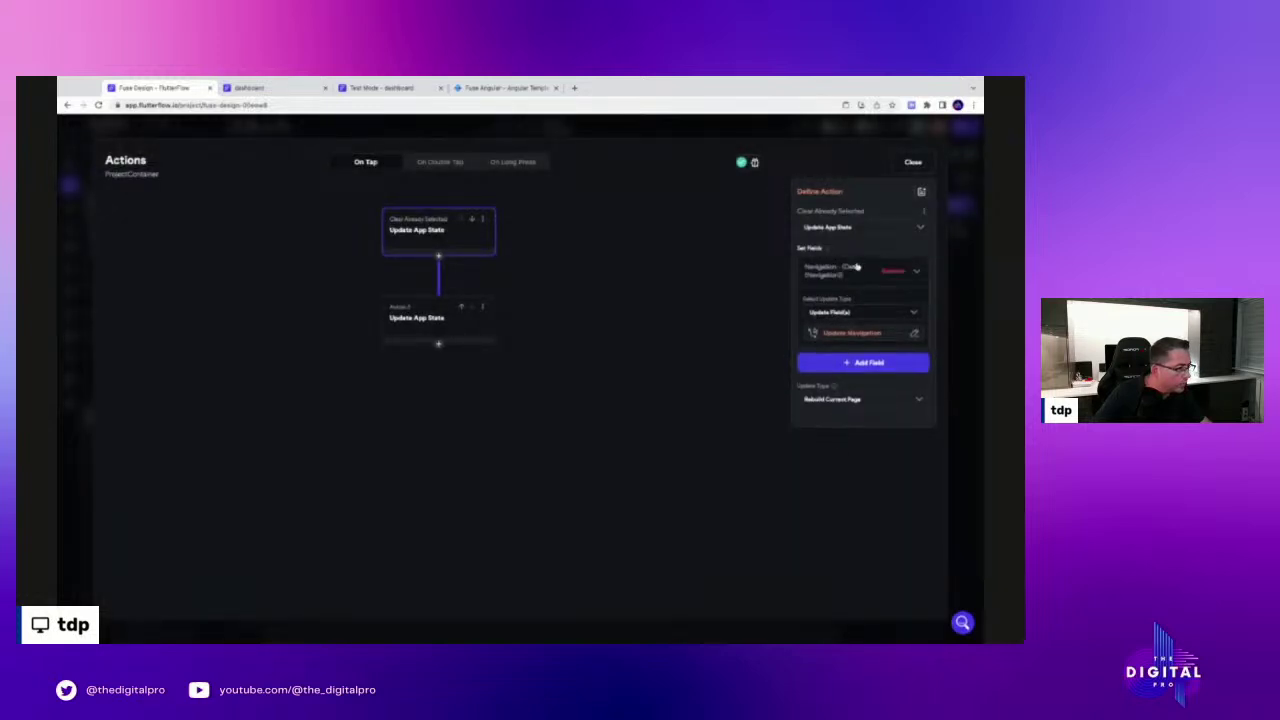
pyautogui.click(857, 267)
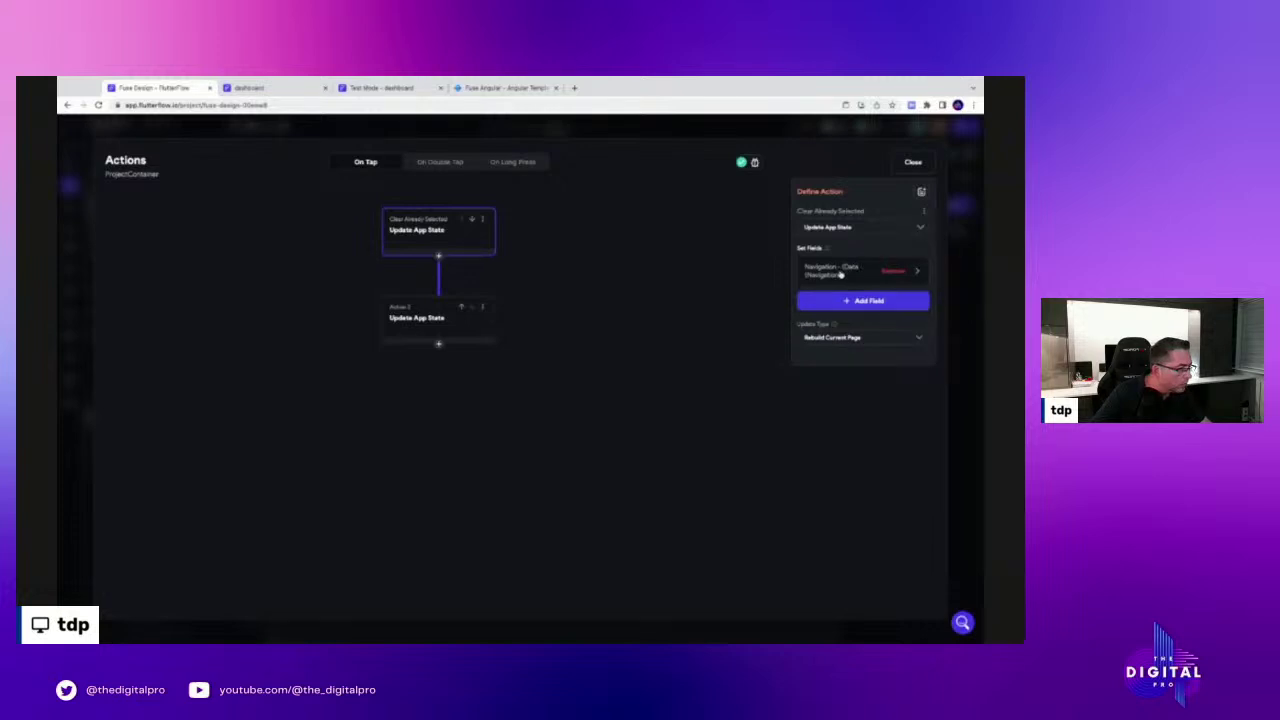
pyautogui.click(443, 324)
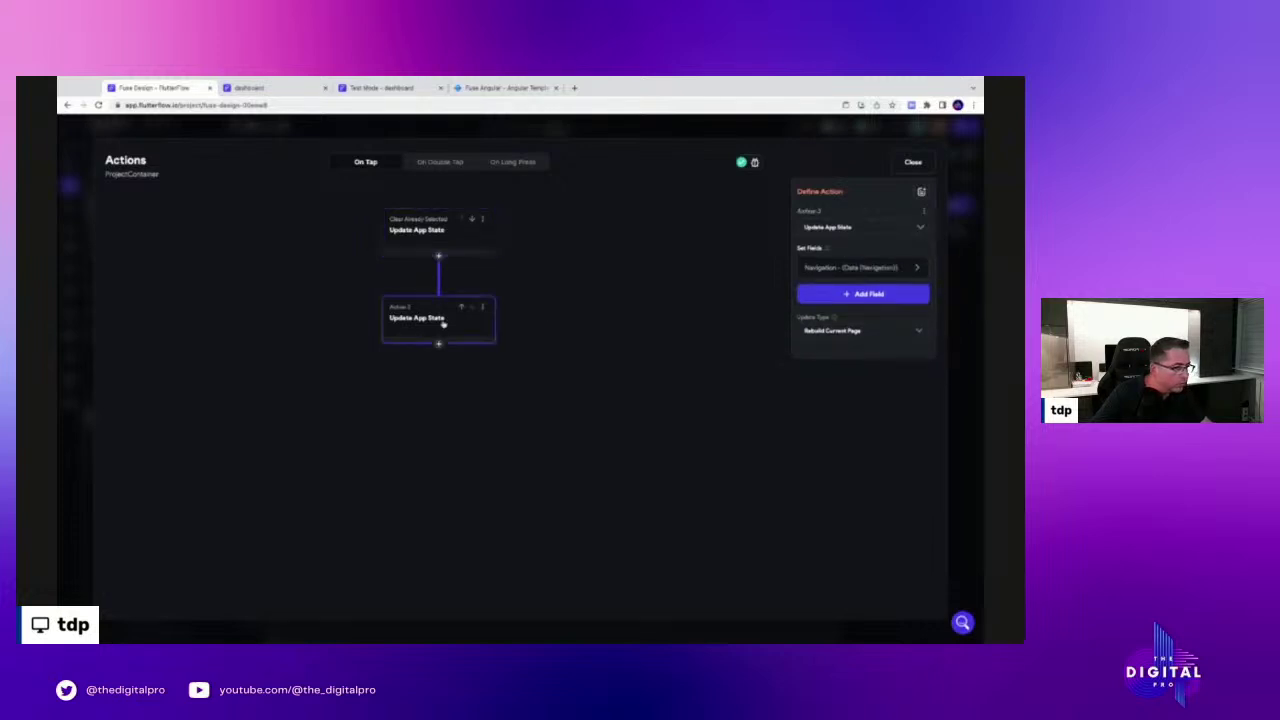
pyautogui.click(449, 239)
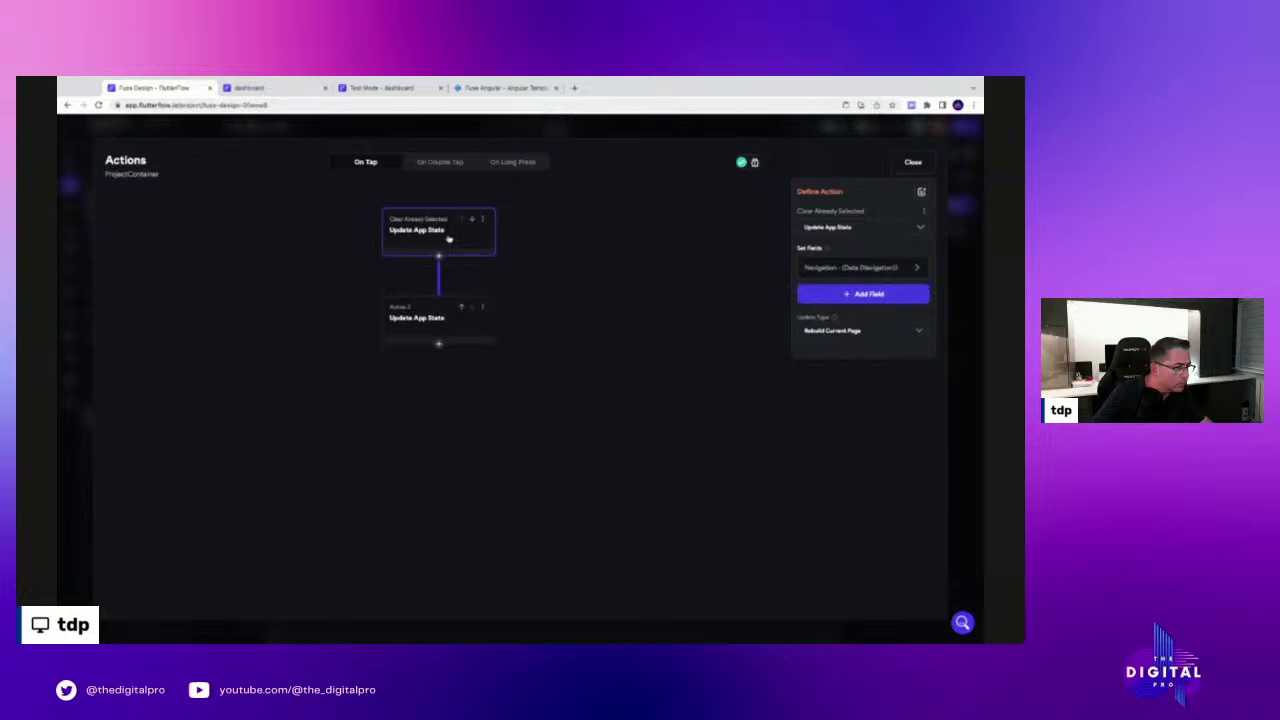
# Inspect how Clear Already Selected sets the Screens field through deselectScreens, check the function's arguments, and close the actions unchanged
pyautogui.click(855, 267)
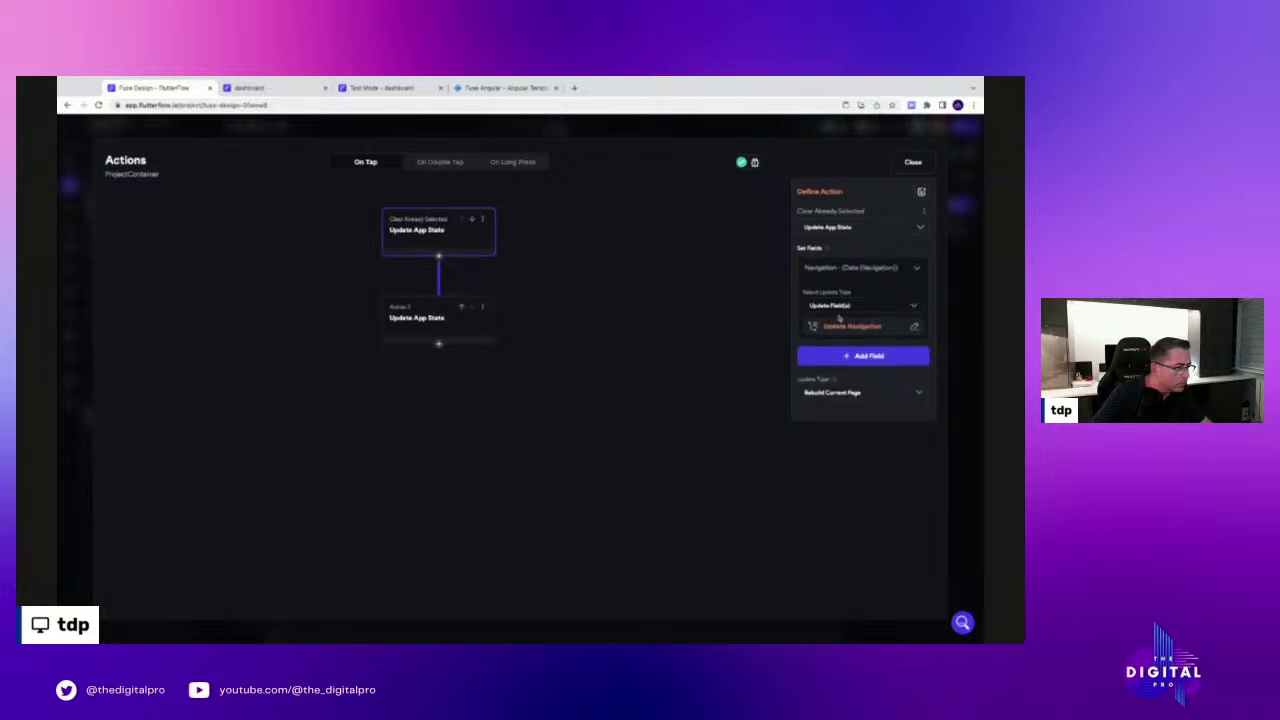
pyautogui.click(840, 328)
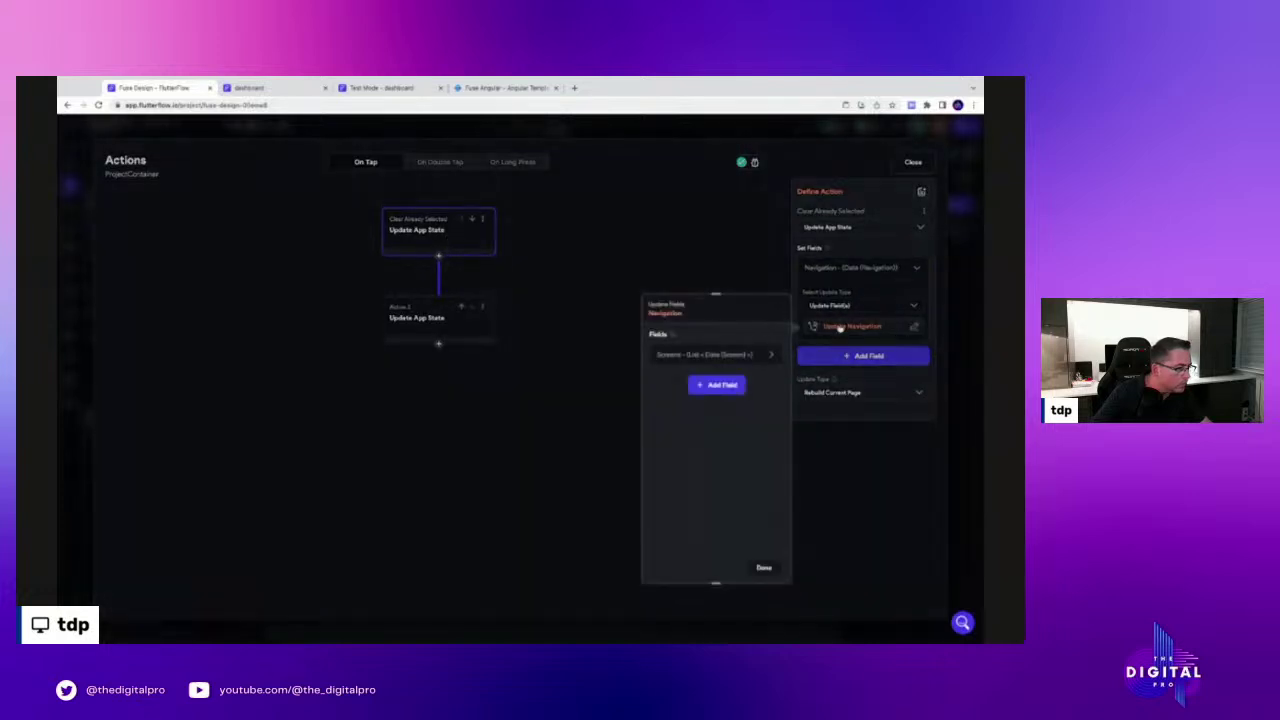
pyautogui.click(708, 358)
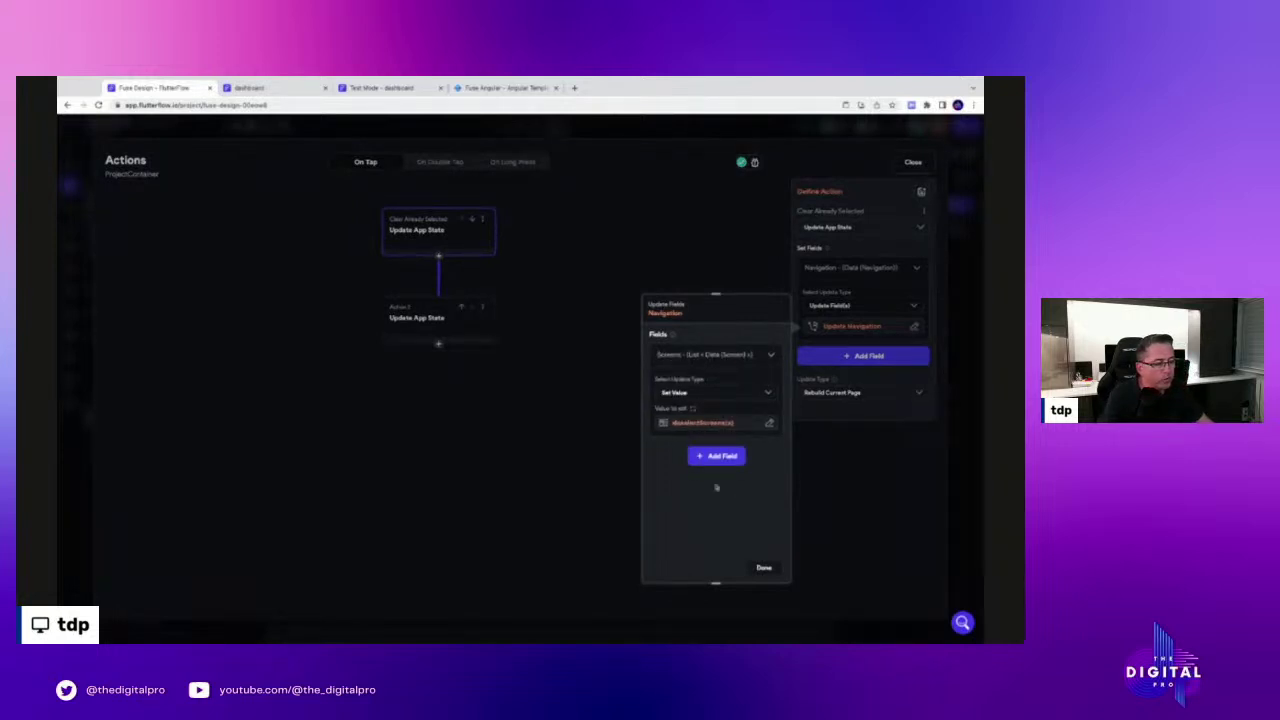
pyautogui.click(697, 424)
pyautogui.scroll(-2, 561, 513)
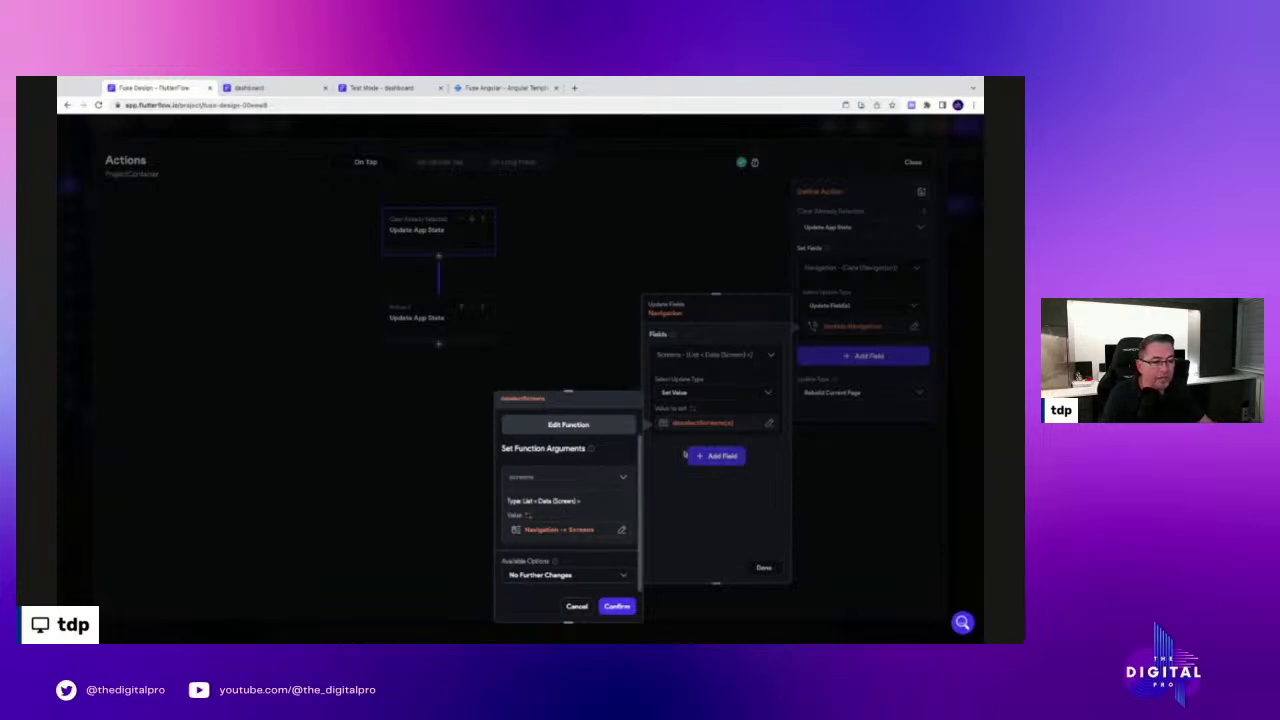
pyautogui.click(577, 606)
pyautogui.click(927, 175)
pyautogui.click(912, 166)
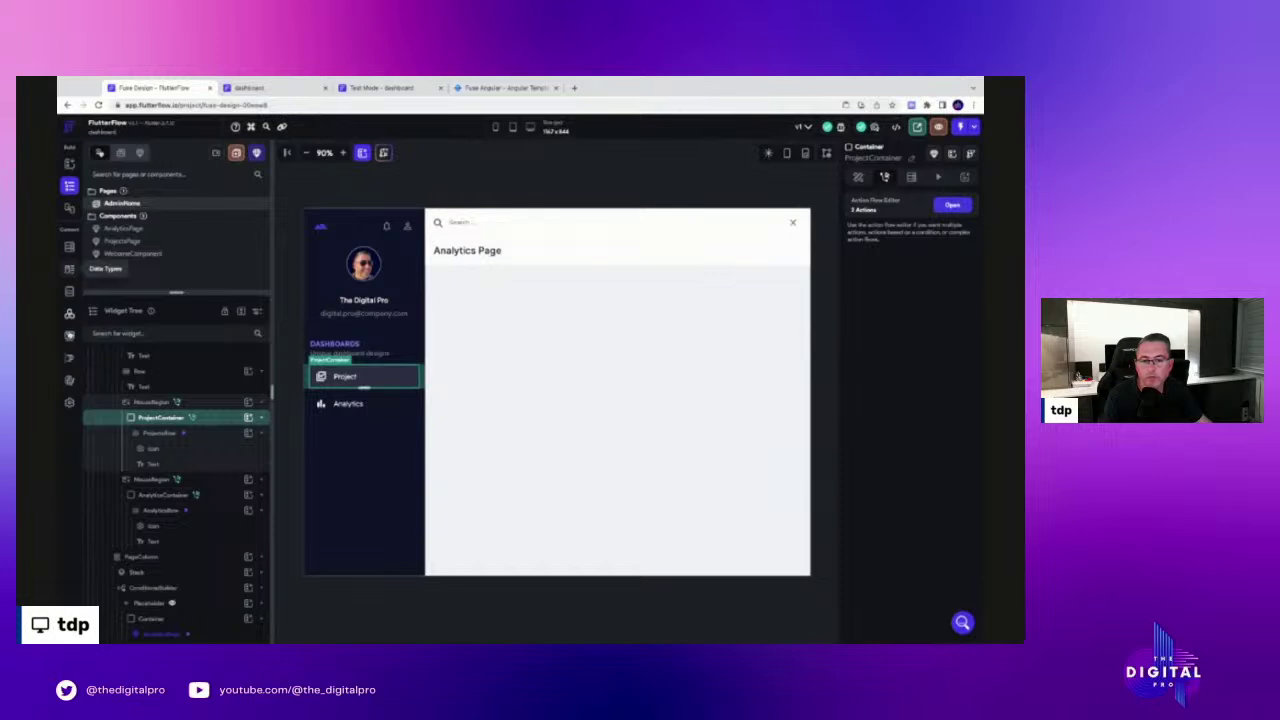
# Open the deselectScreens custom function and examine its code, focusing on the forEach loop over the screens list
pyautogui.click(69, 358)
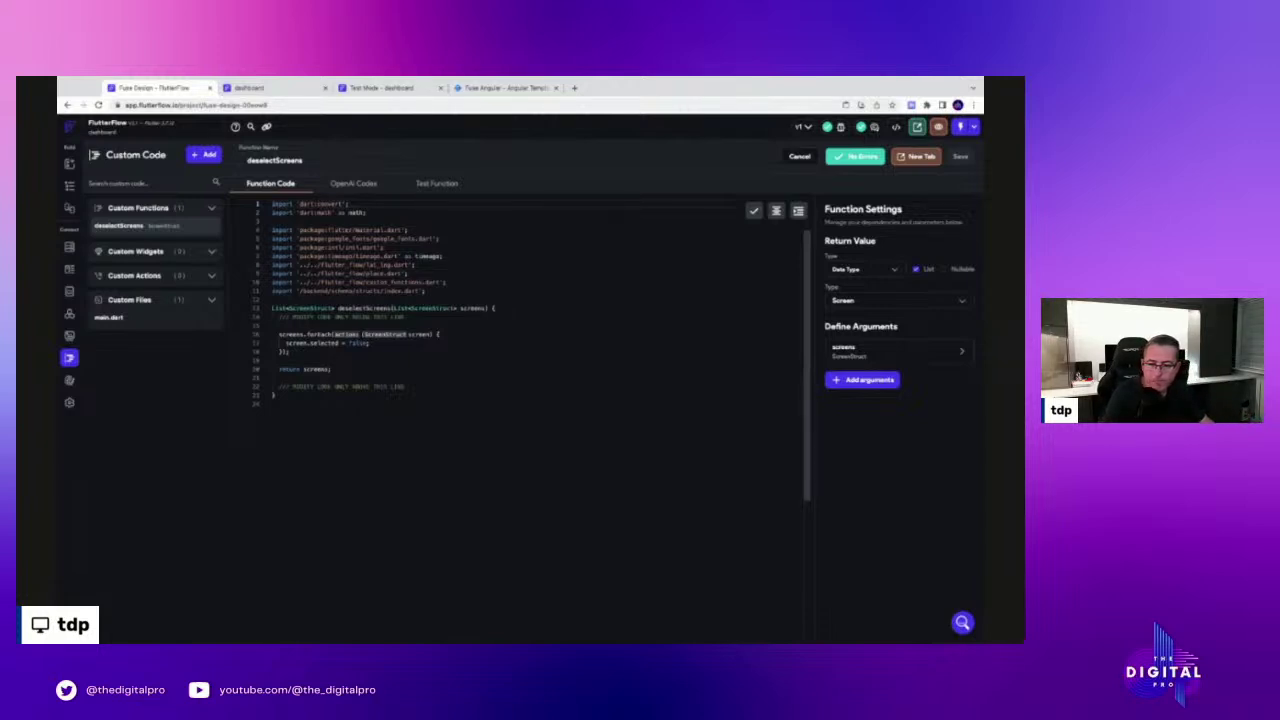
pyautogui.doubleClick(397, 334)
pyautogui.moveTo(298, 337)
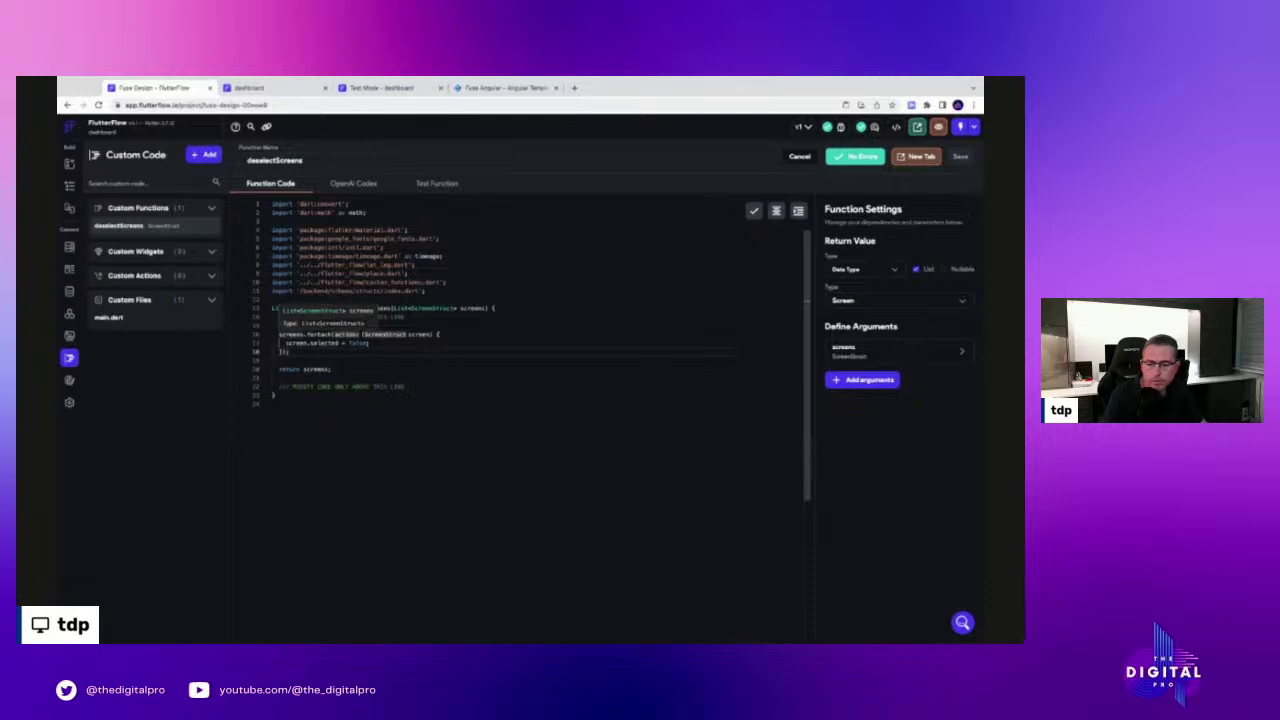
pyautogui.click(371, 335)
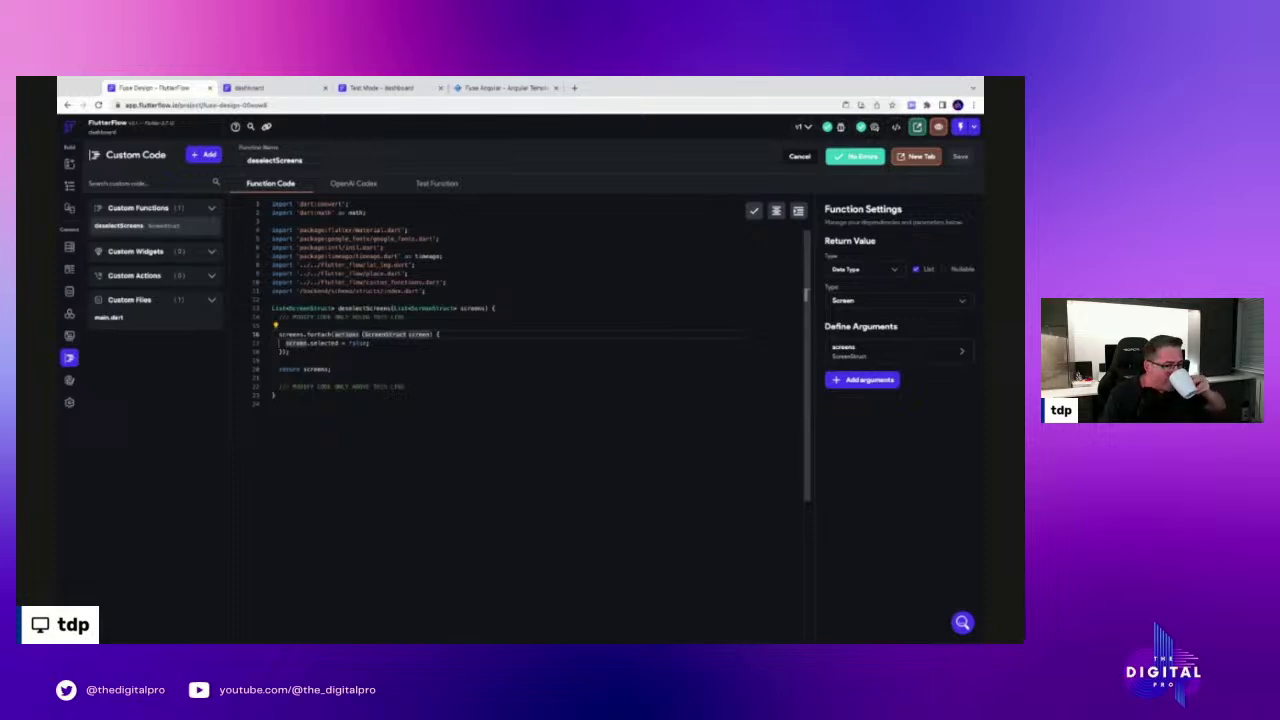
# Return to the AdminHome widget tree, reopen ProjectContainer's On Tap actions and select the second Update App State action
pyautogui.click(69, 186)
pyautogui.scroll(-4, 181, 389)
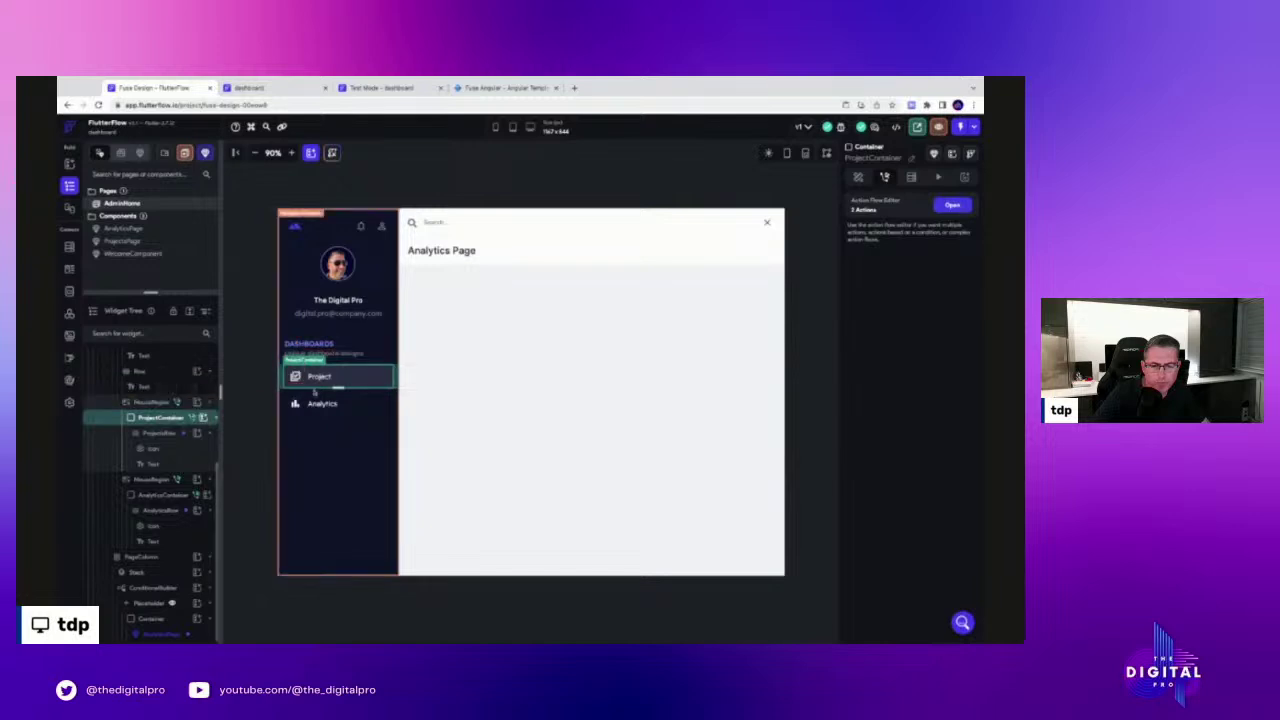
pyautogui.scroll(1, 157, 435)
pyautogui.scroll(3, 157, 435)
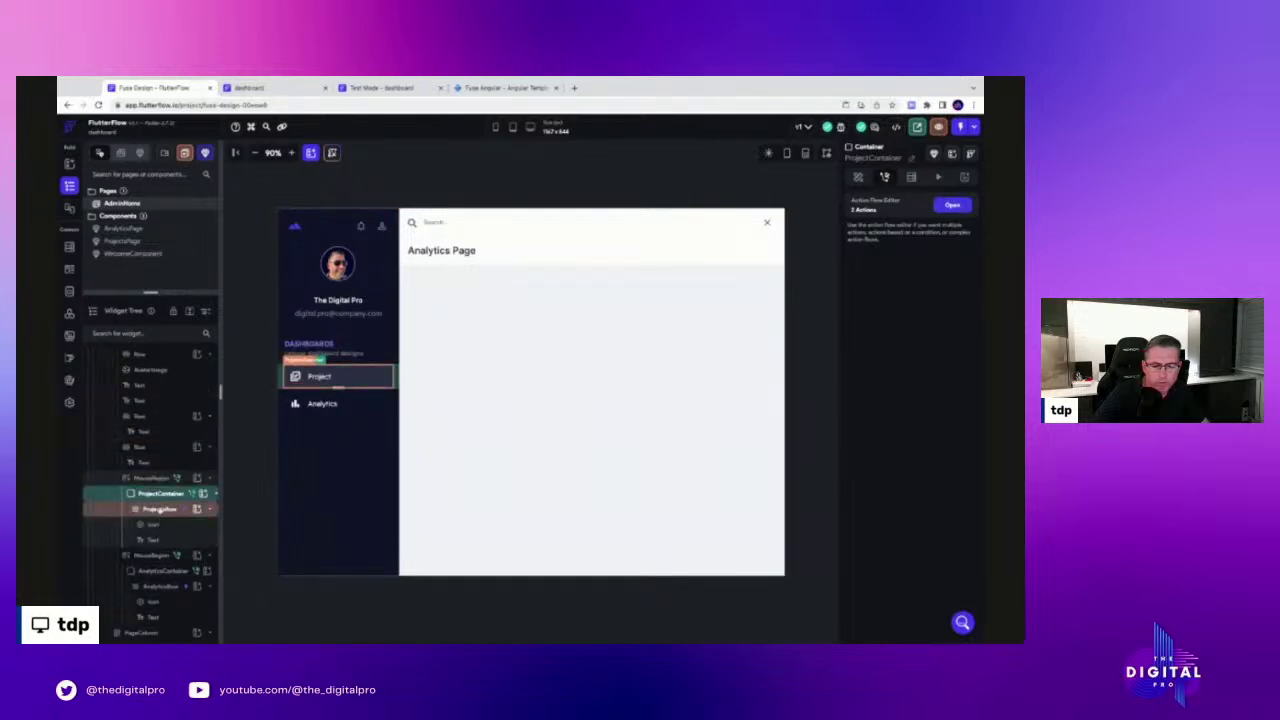
pyautogui.click(951, 205)
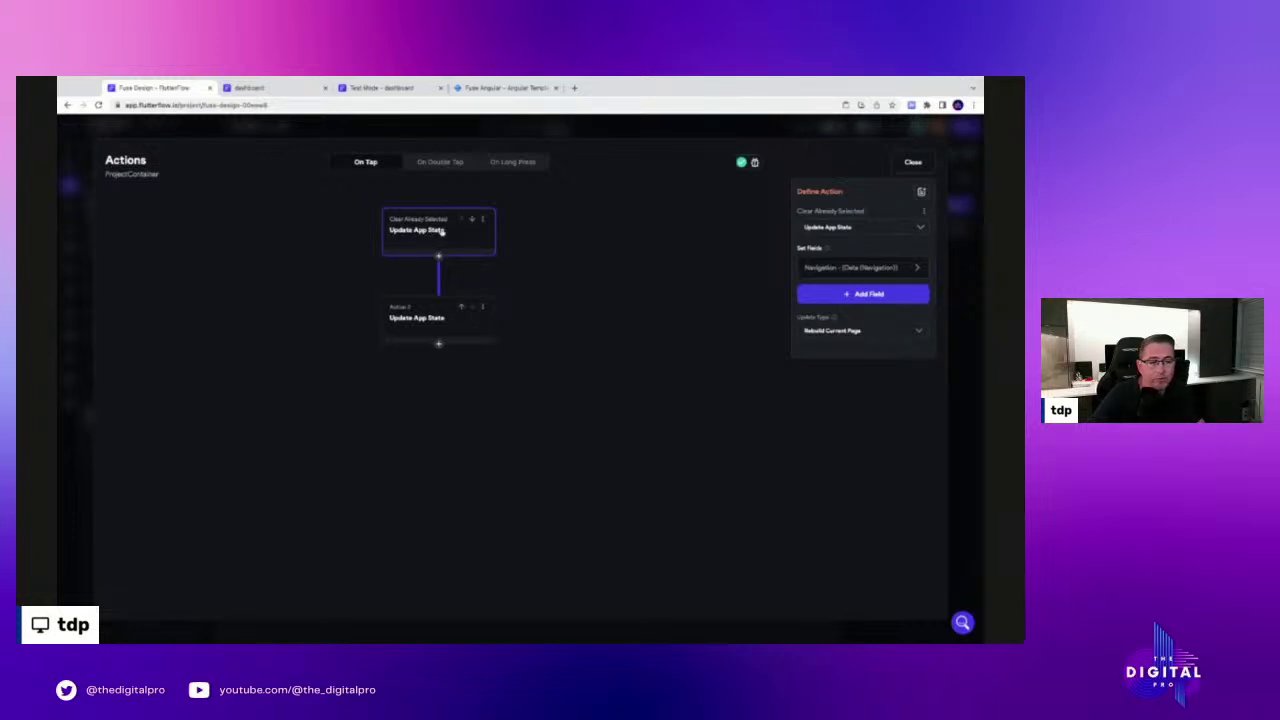
pyautogui.click(420, 318)
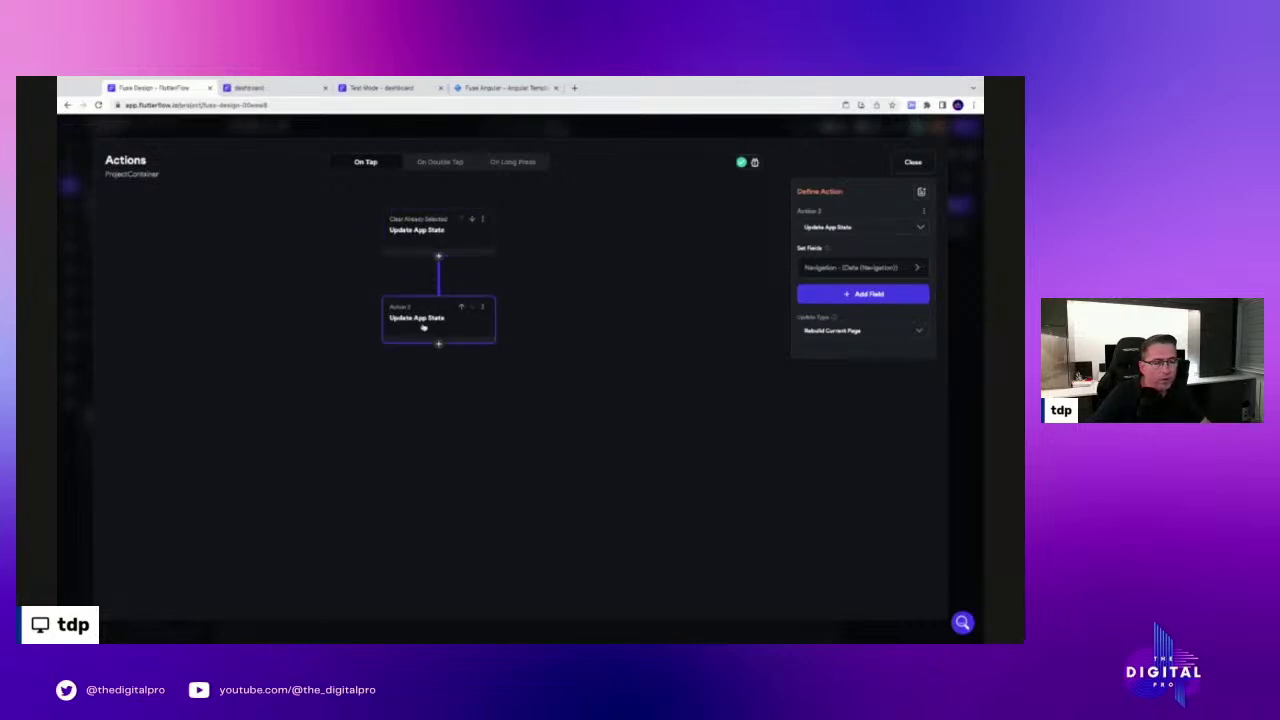
# Inspect Action 2's Navigation update down to the Screens item index and the Selected value, and close the actions unchanged
pyautogui.click(832, 270)
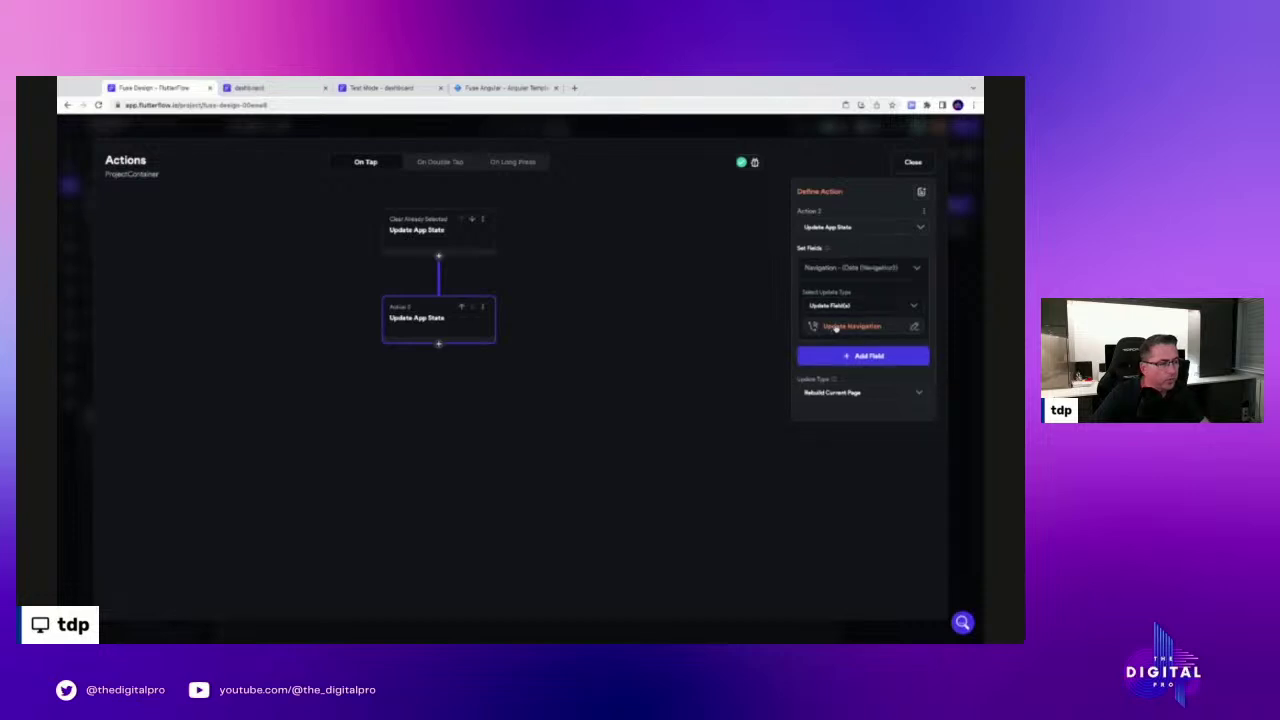
pyautogui.click(840, 330)
pyautogui.click(670, 354)
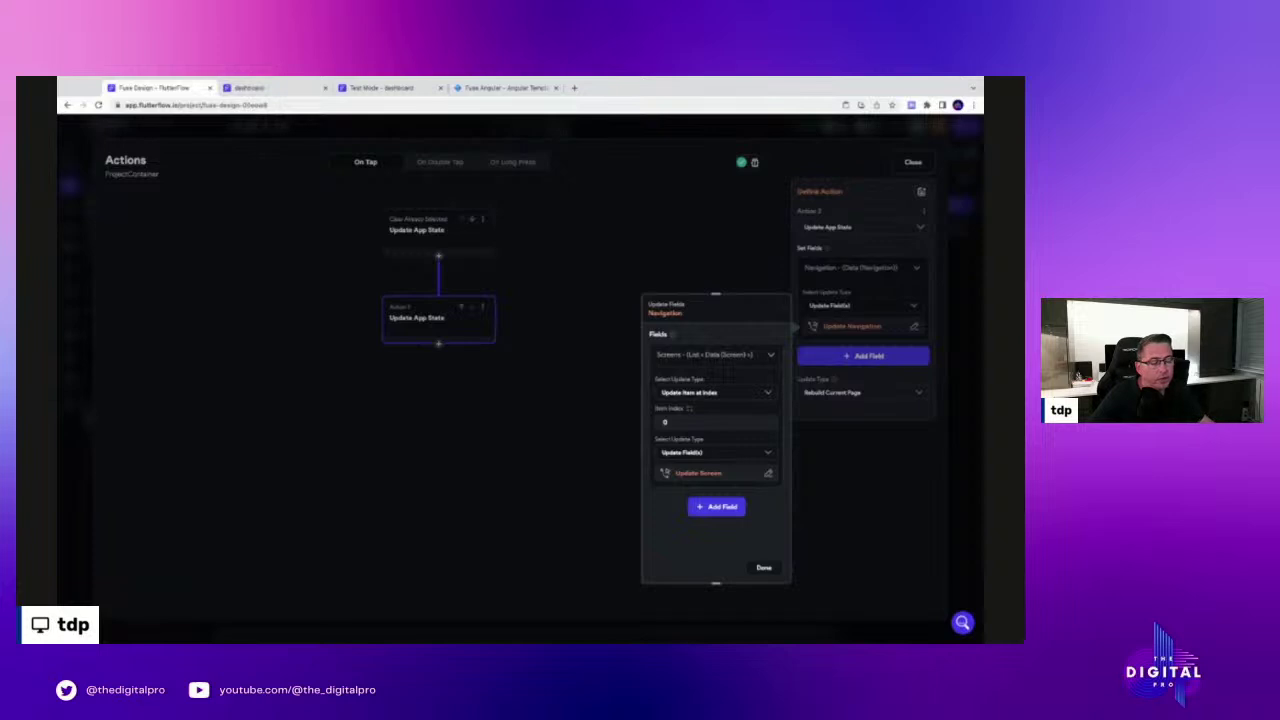
pyautogui.click(690, 425)
pyautogui.click(692, 475)
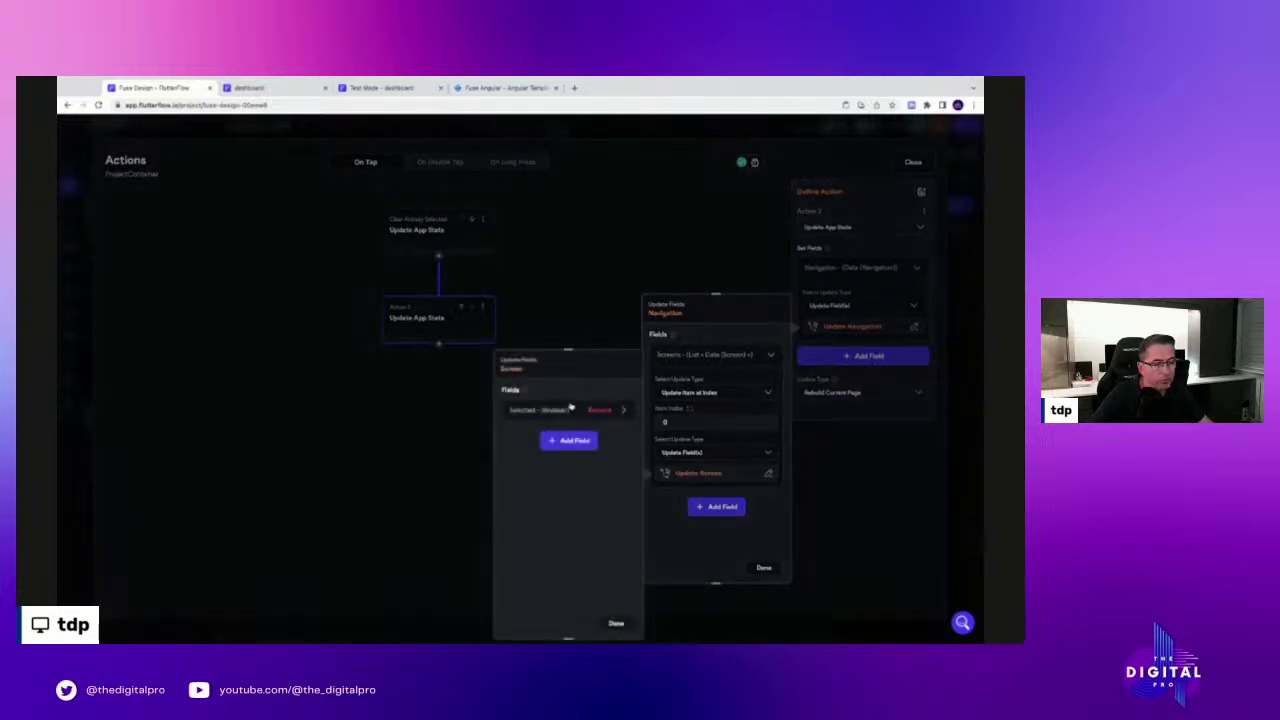
pyautogui.click(535, 412)
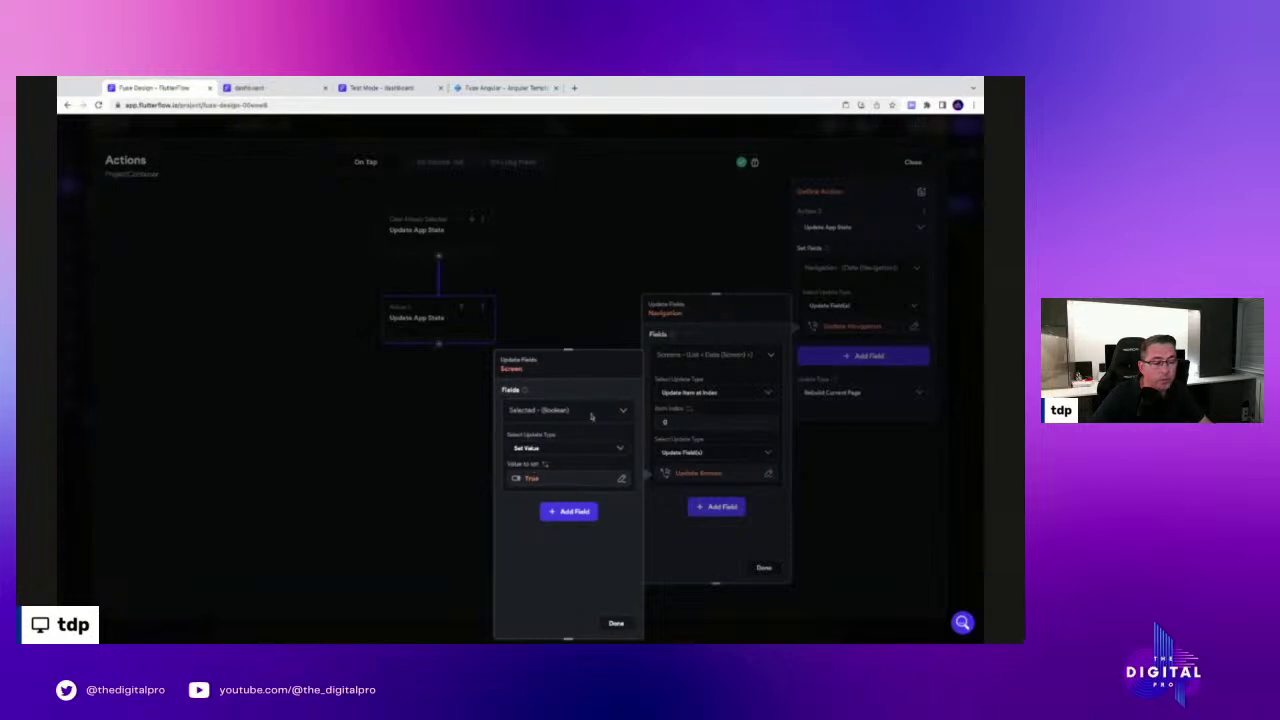
pyautogui.click(761, 567)
pyautogui.click(761, 567)
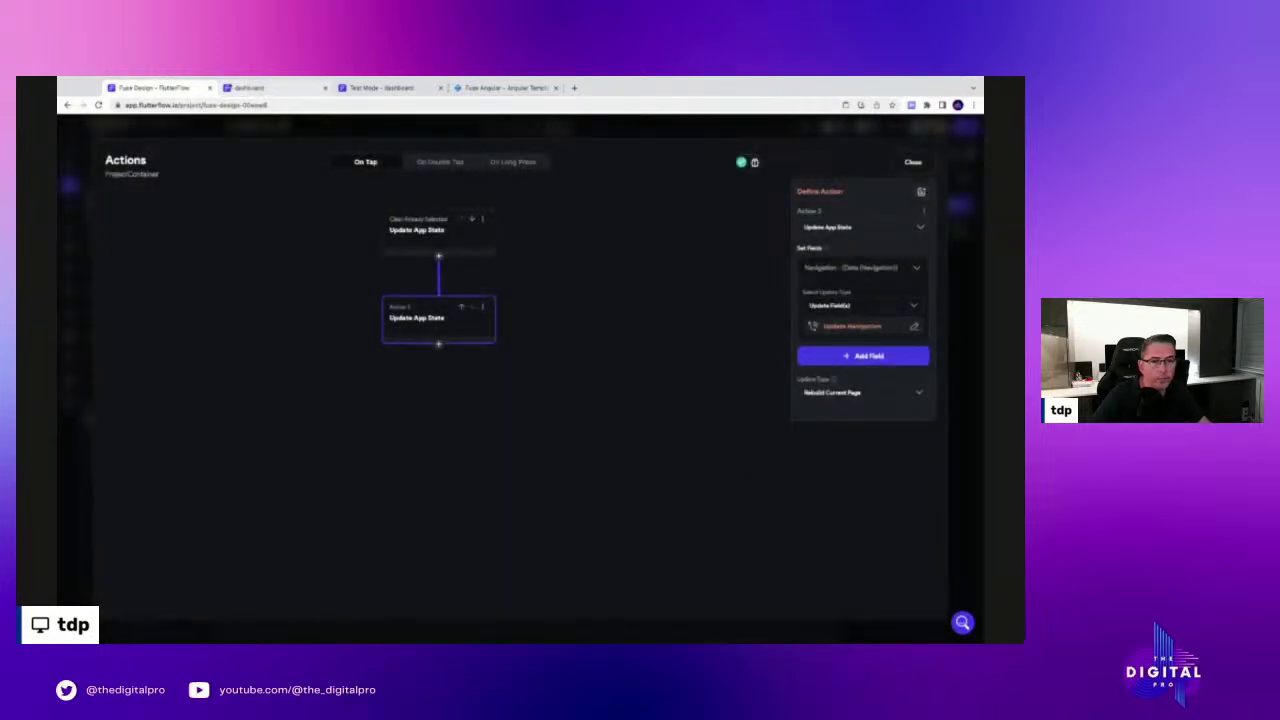
pyautogui.click(913, 161)
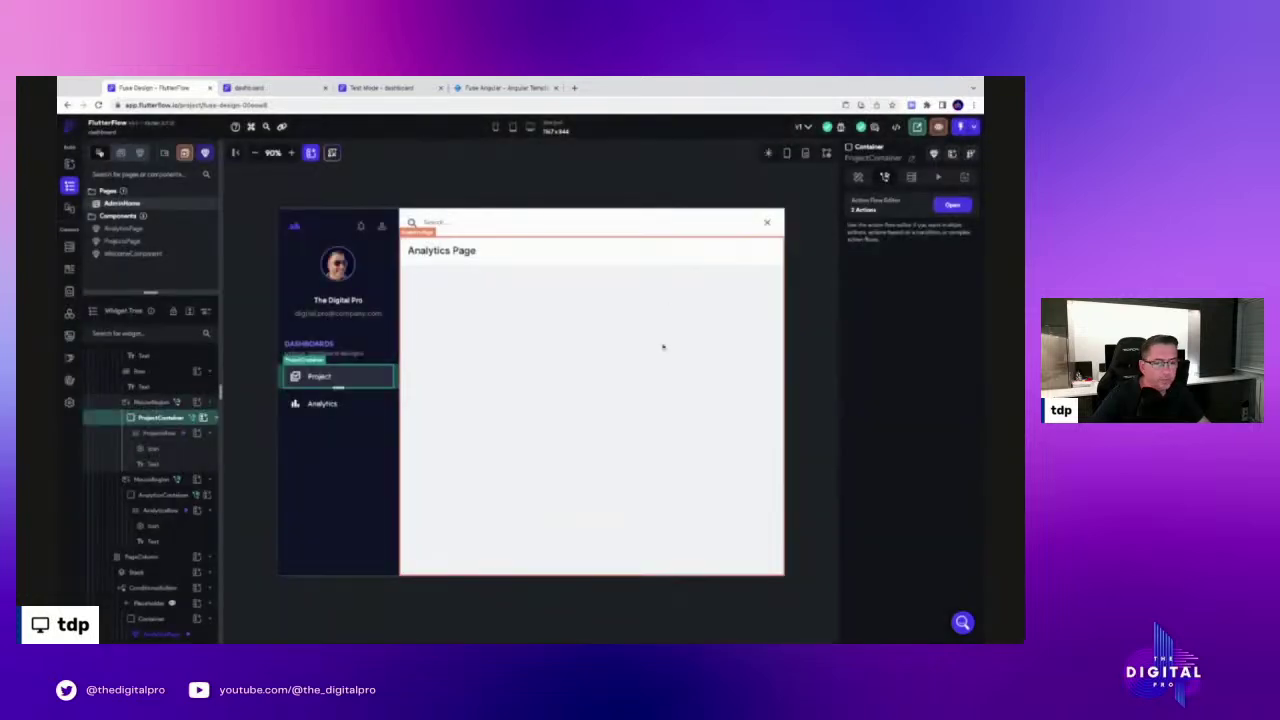
# Select AnalyticsContainer around the Analytics navigation item and open its On Tap action flow
pyautogui.click(322, 404)
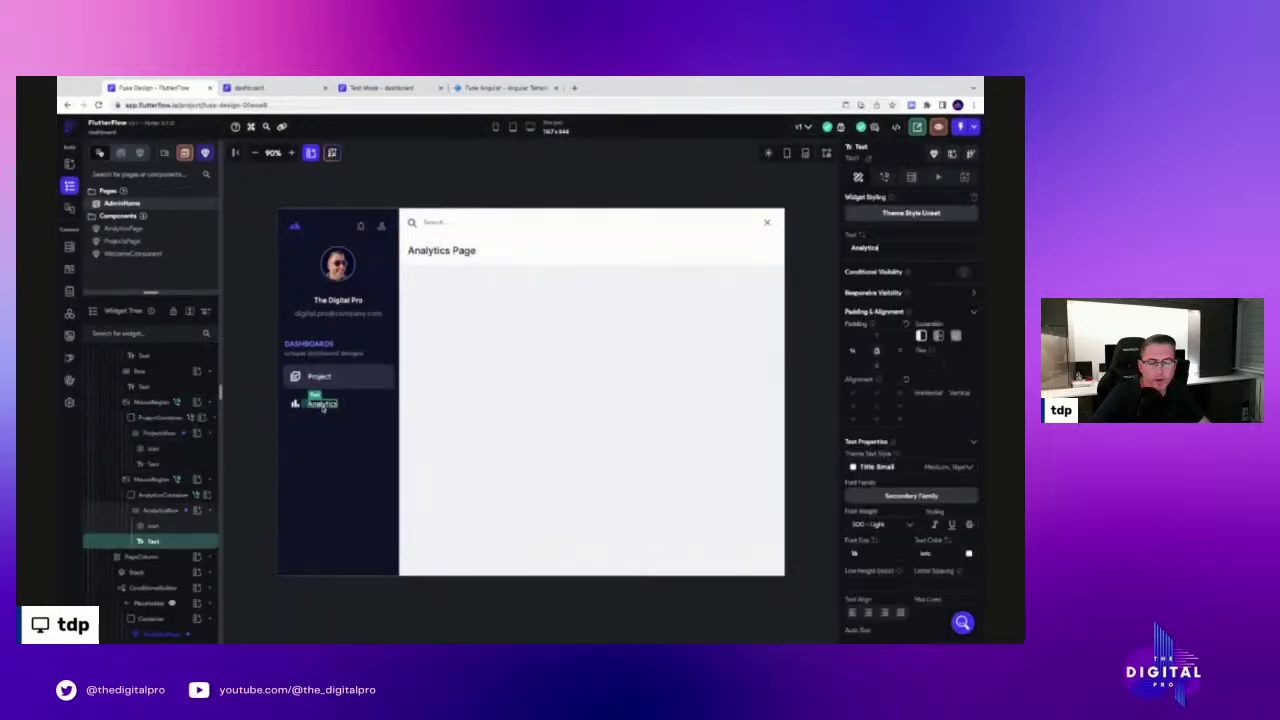
pyautogui.click(167, 511)
pyautogui.click(167, 496)
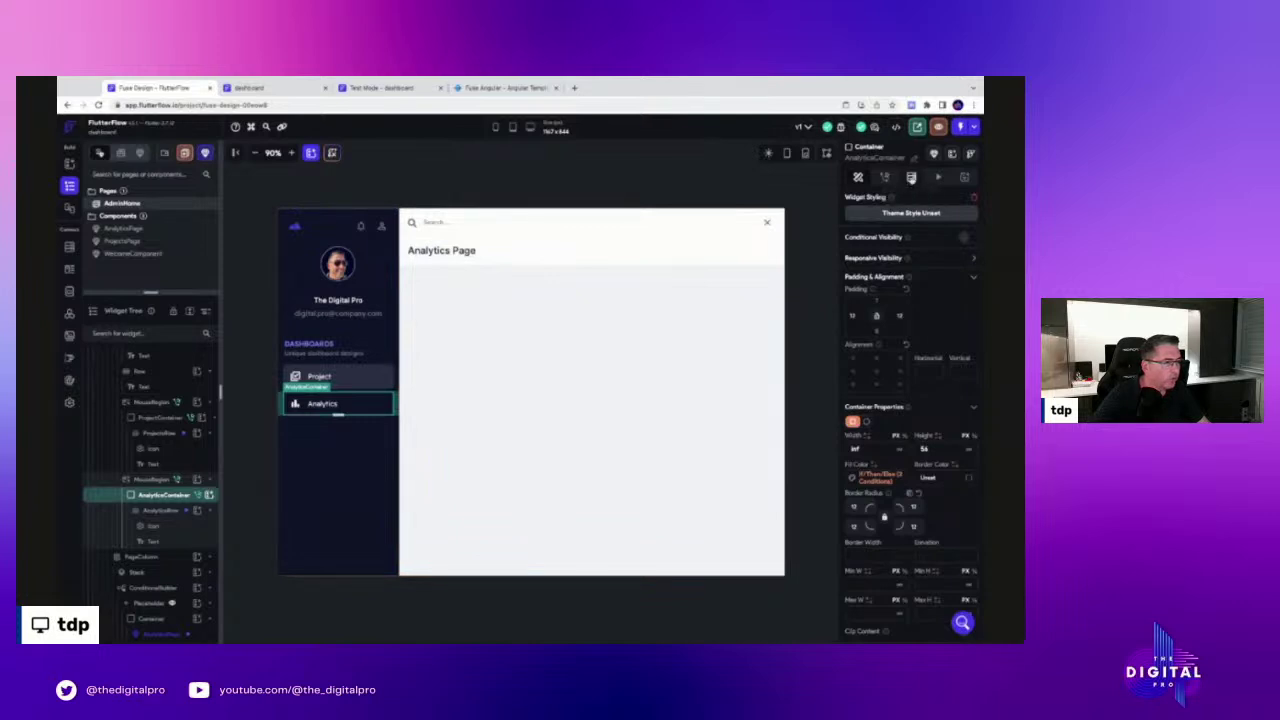
pyautogui.click(885, 177)
pyautogui.click(948, 205)
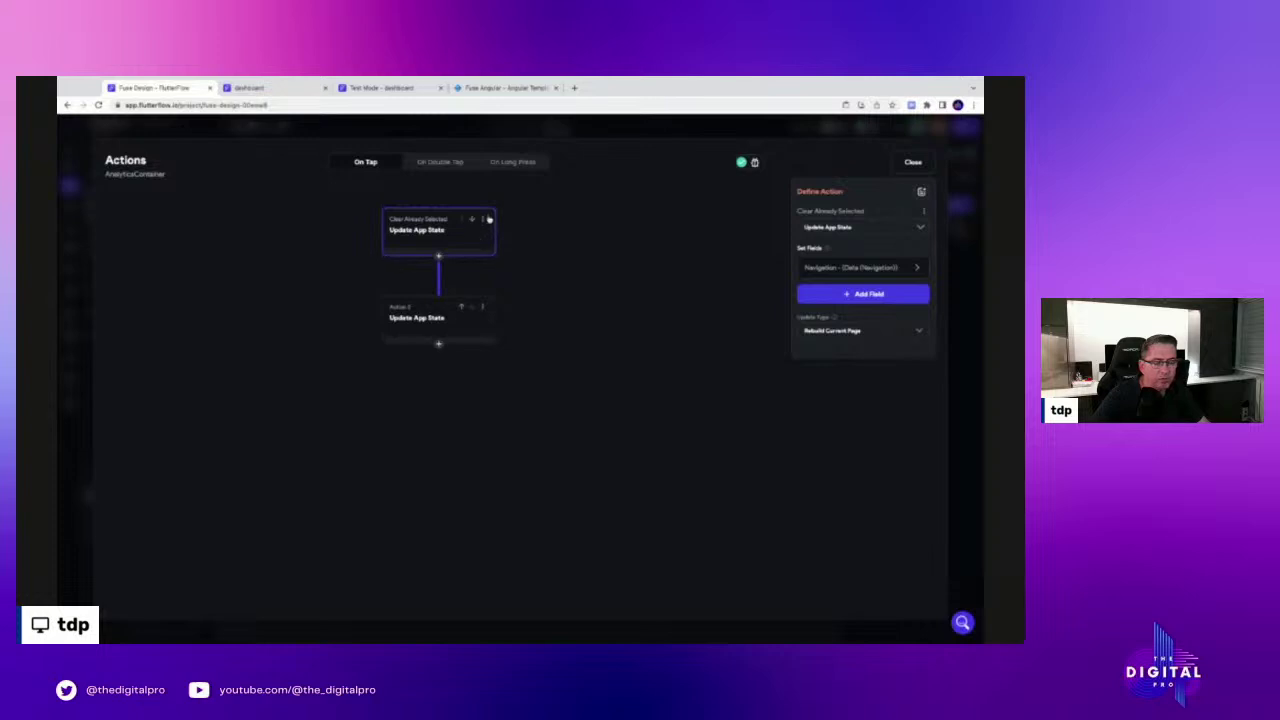
# Examine the item index that AnalyticsContainer's second Update App State action uses for Screens, and close the actions unchanged
pyautogui.click(418, 316)
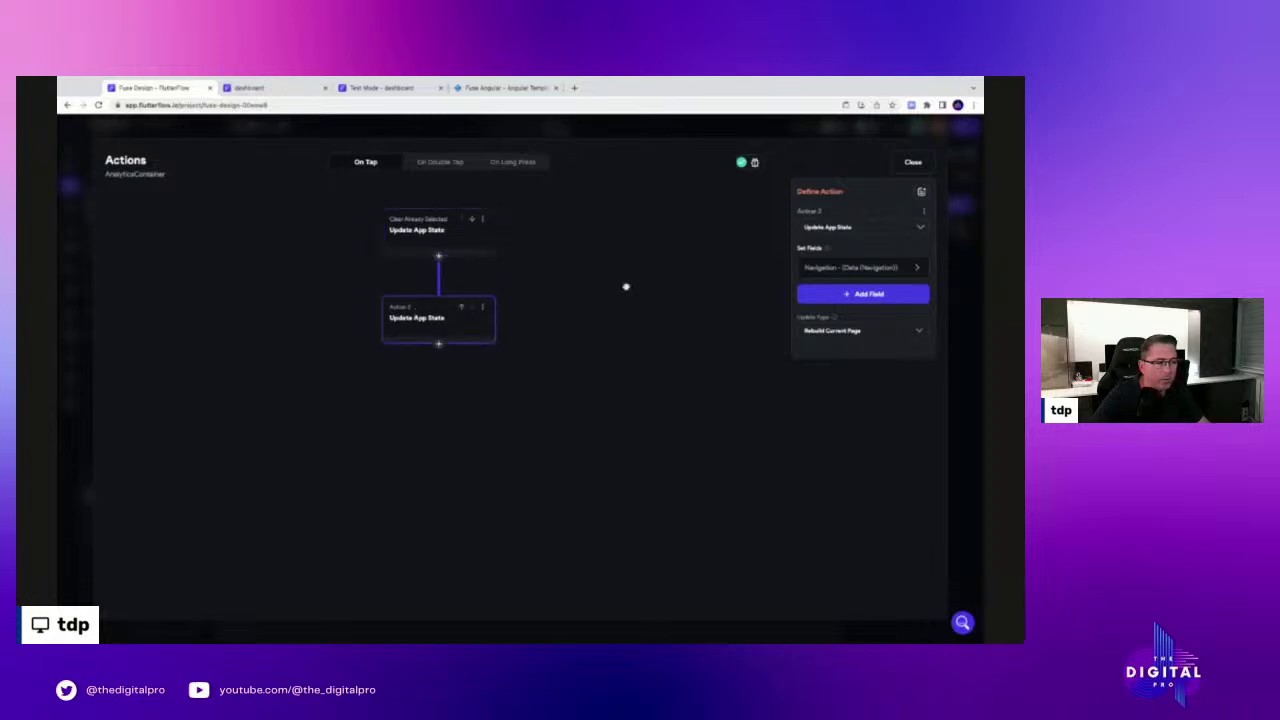
pyautogui.click(827, 266)
pyautogui.click(826, 328)
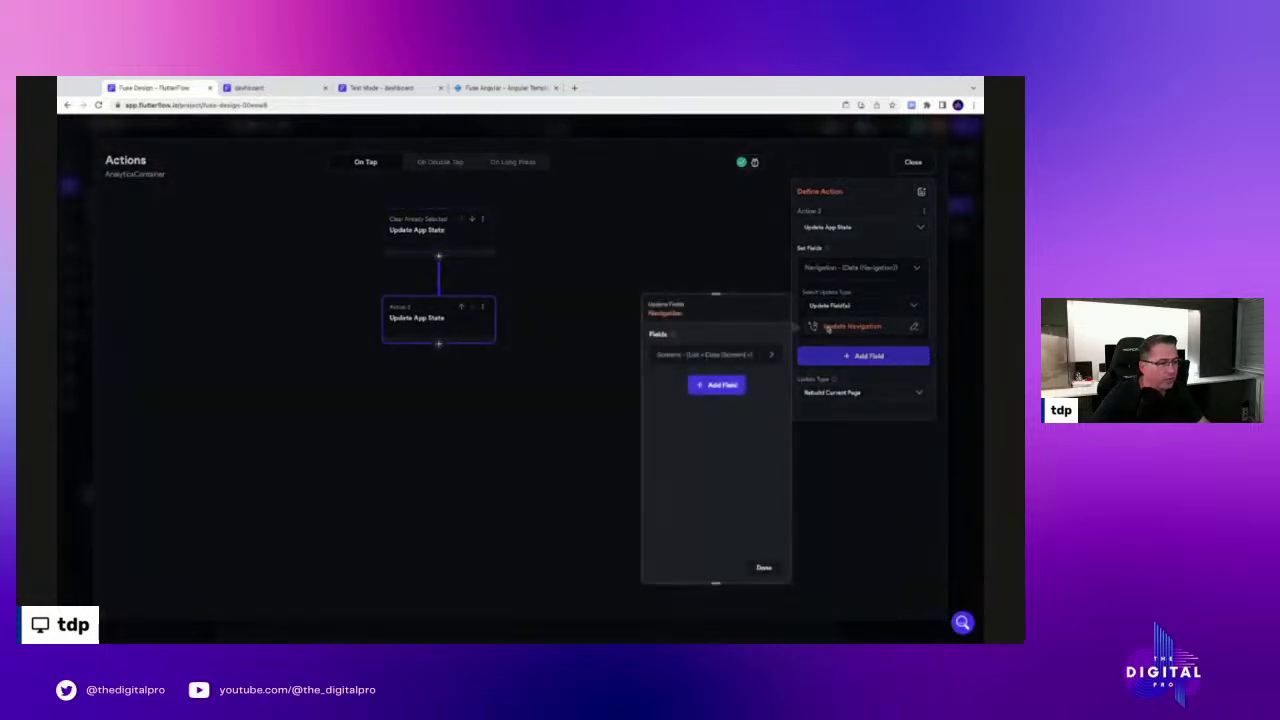
pyautogui.click(695, 360)
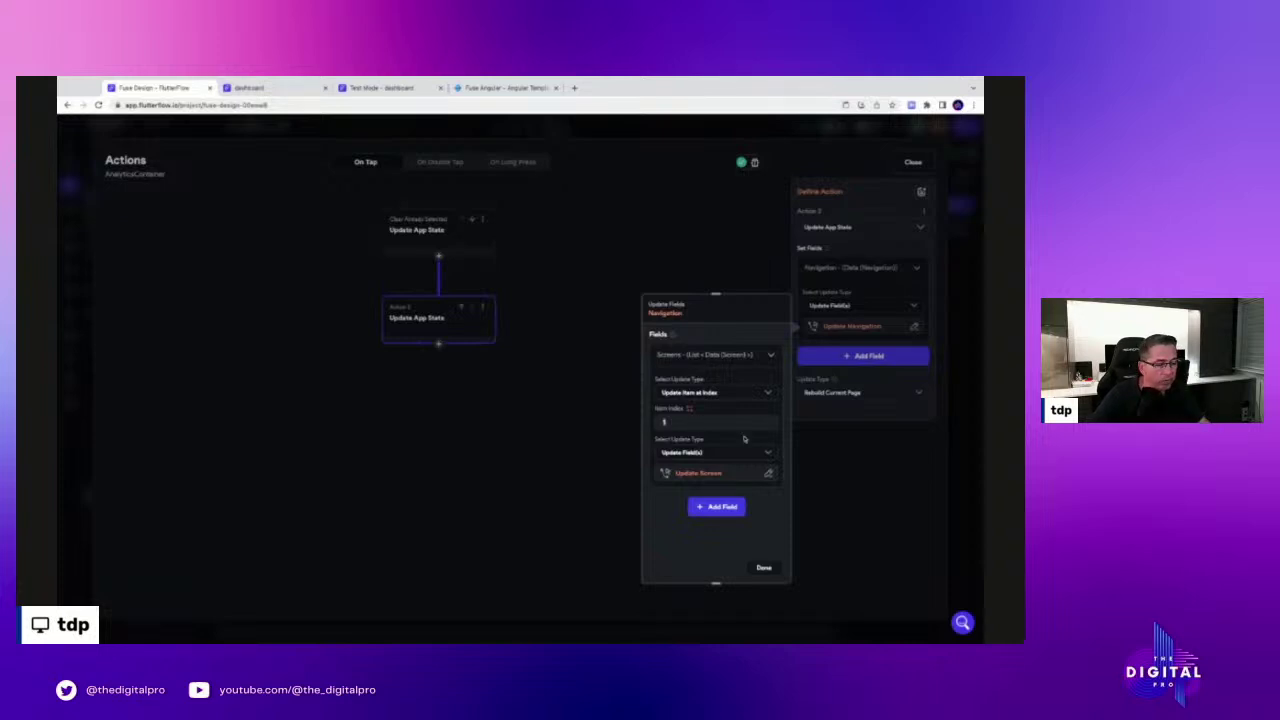
pyautogui.click(764, 568)
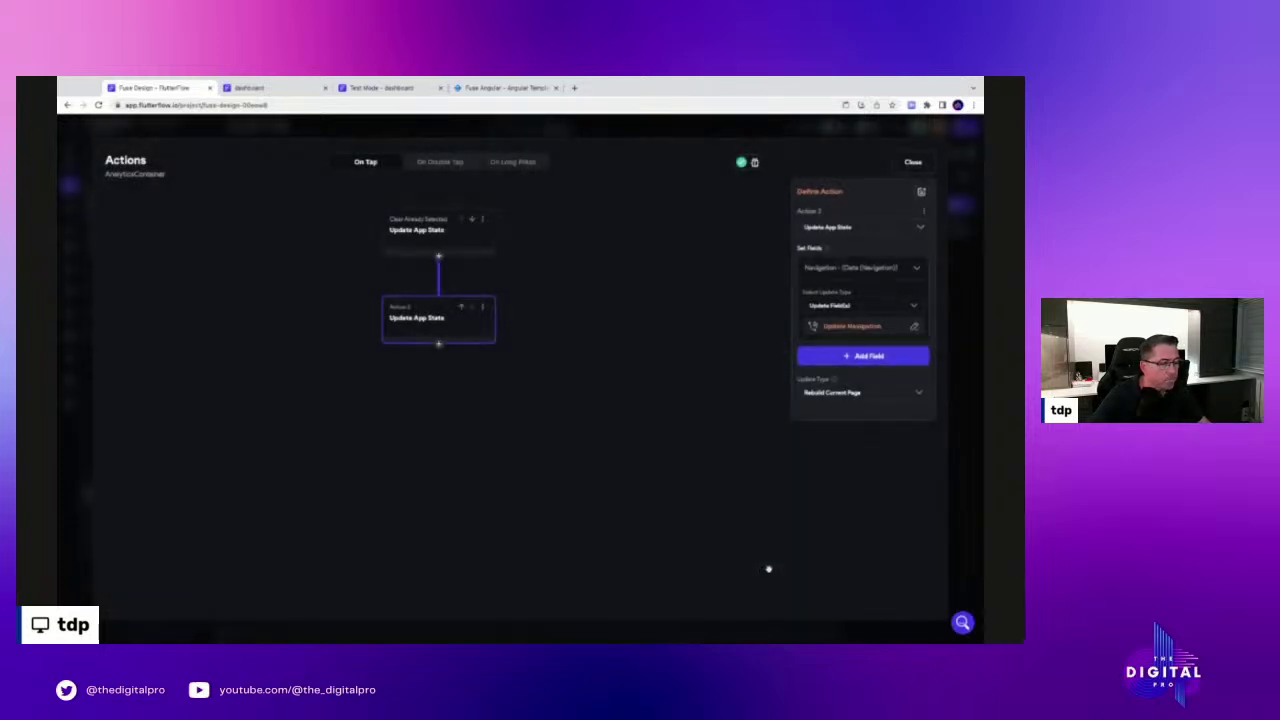
pyautogui.click(914, 163)
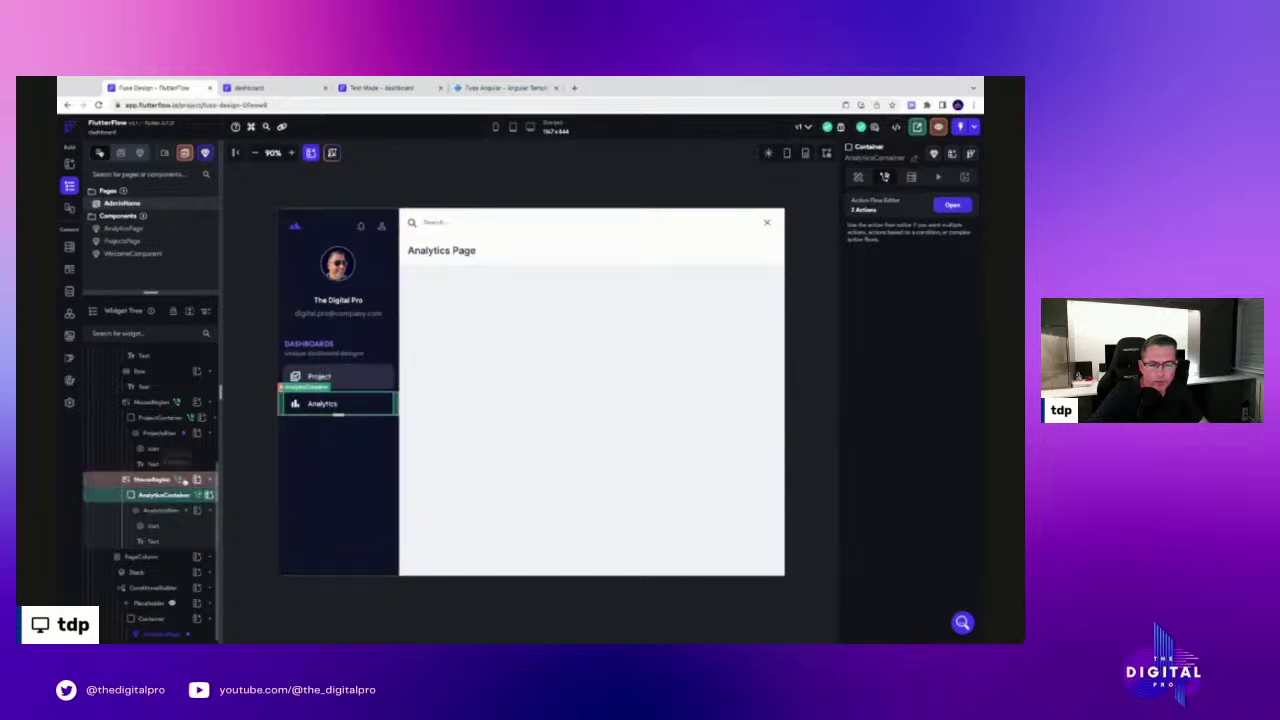
# Turn off conditional visibility on NavigationColumn
pyautogui.scroll(3, 170, 420)
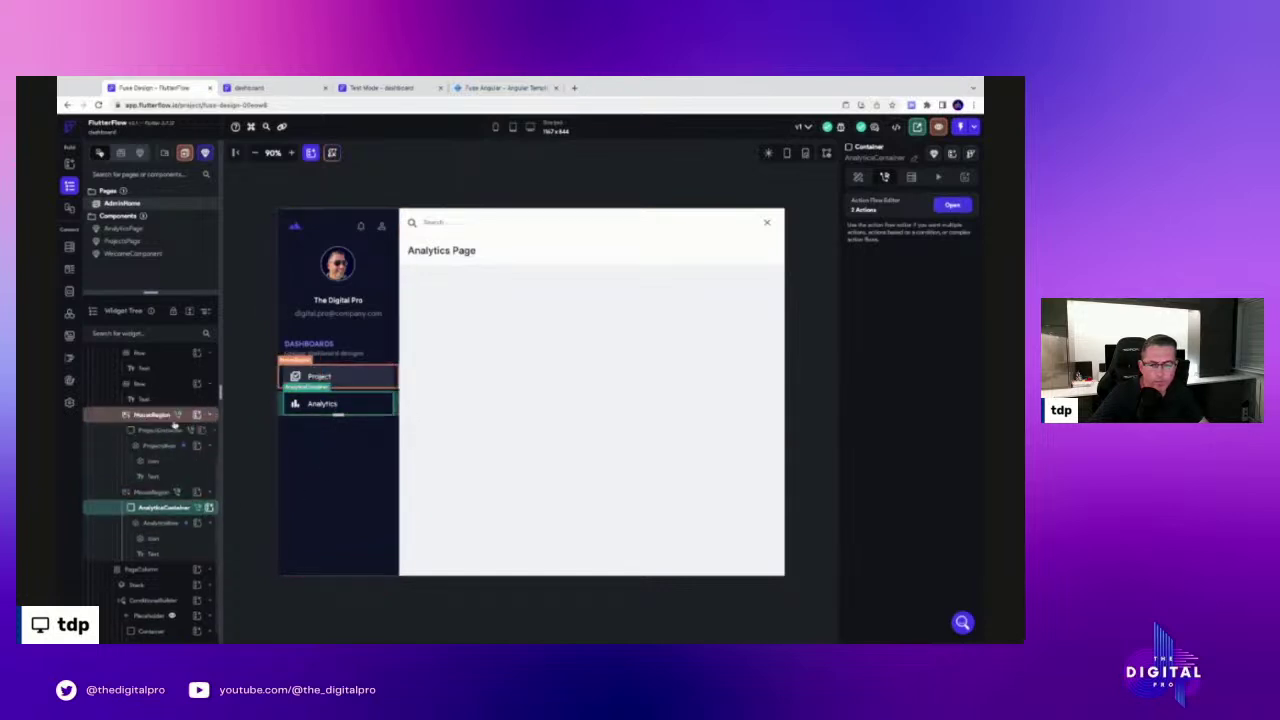
pyautogui.scroll(2, 174, 427)
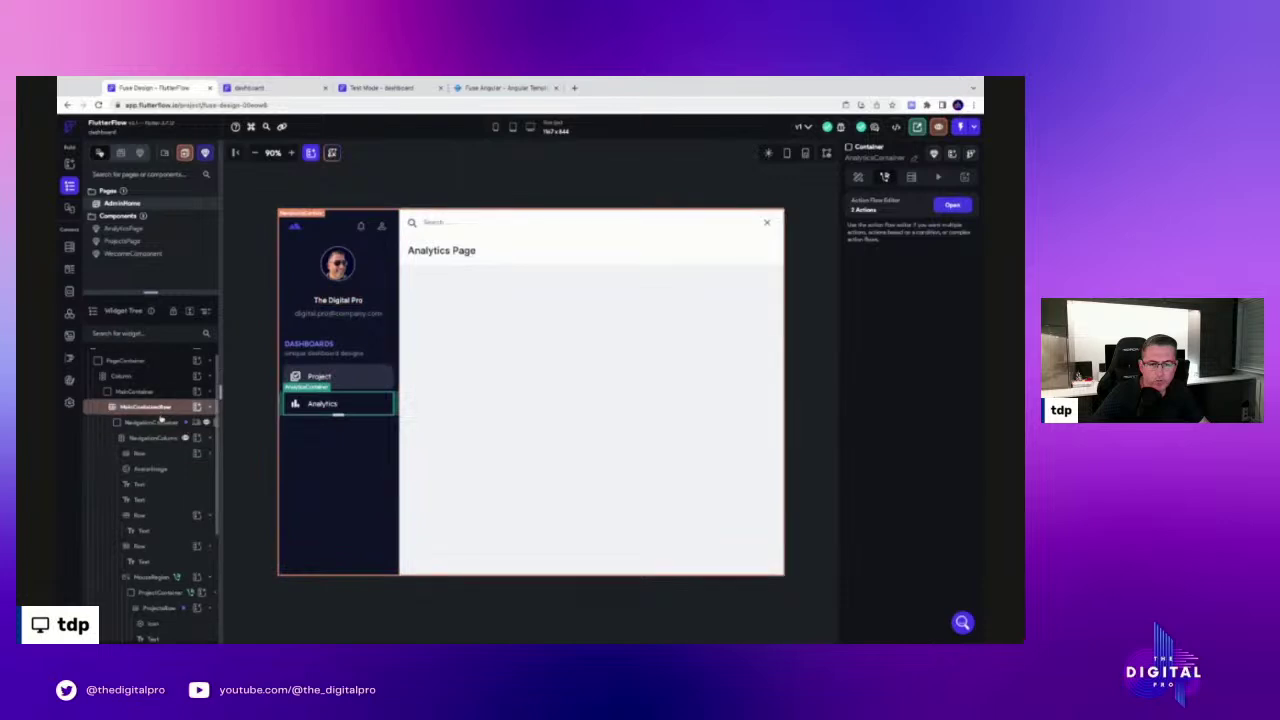
pyautogui.click(160, 439)
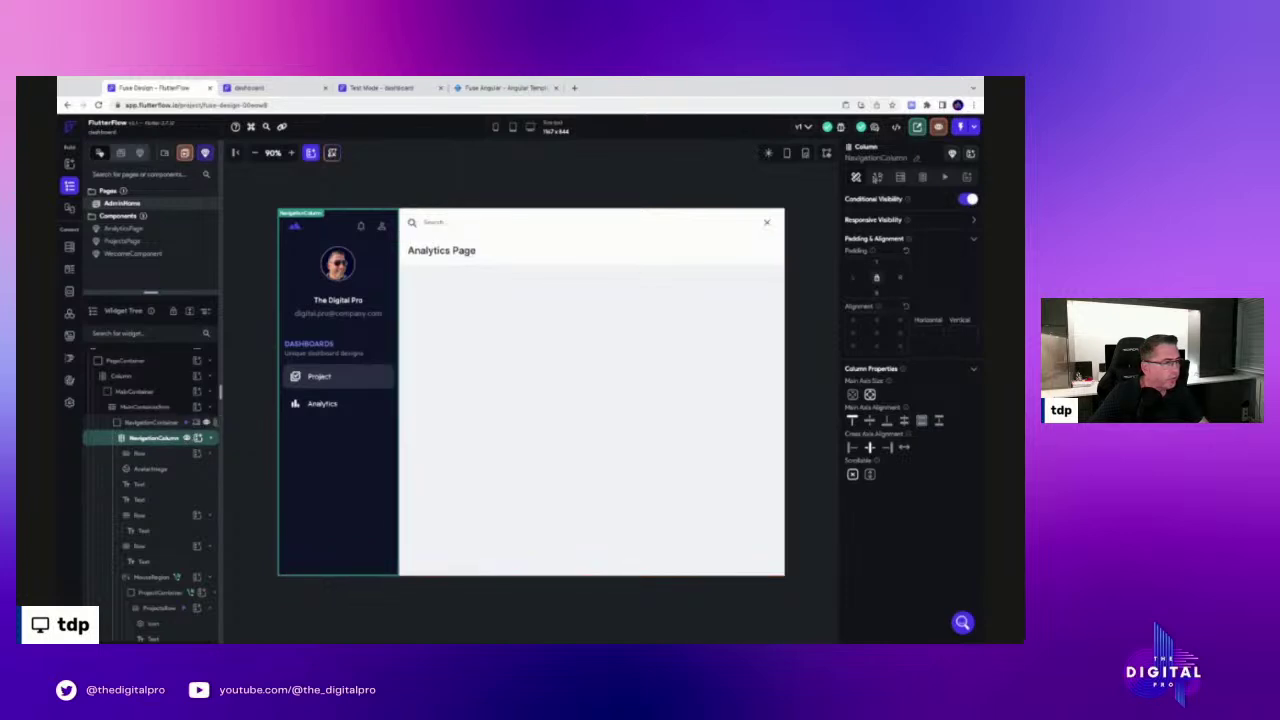
pyautogui.click(881, 203)
pyautogui.click(881, 203)
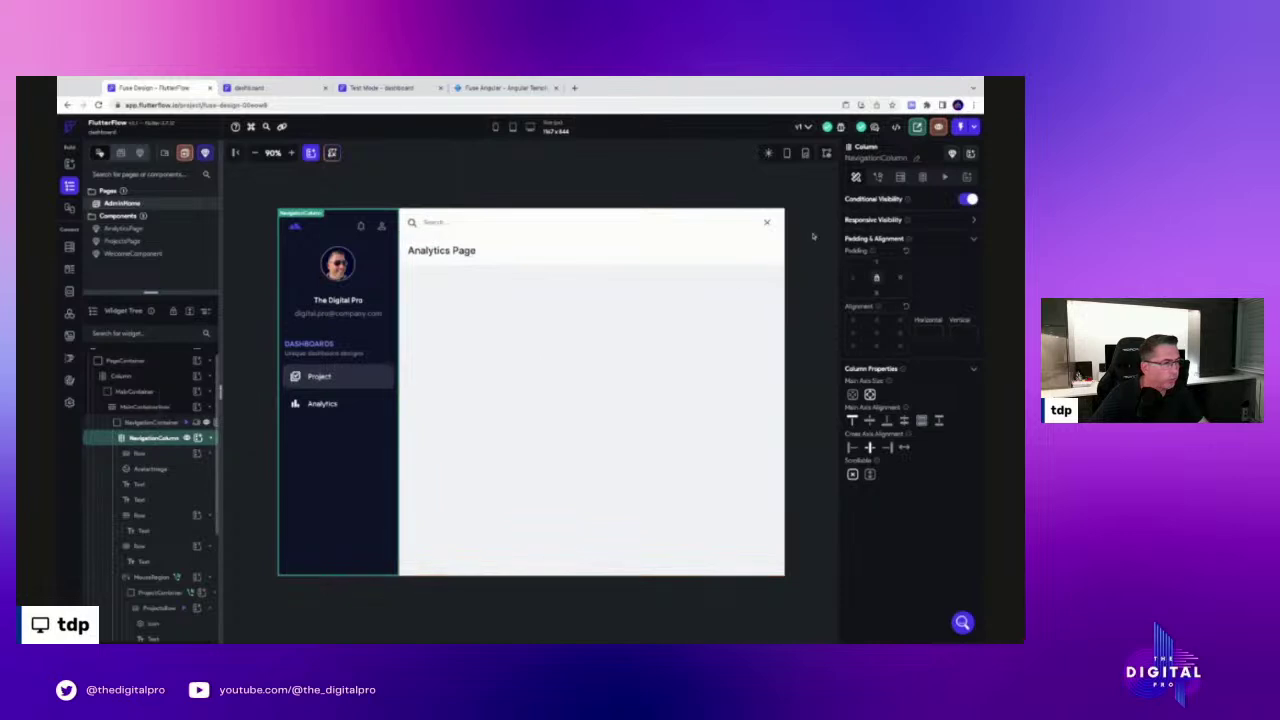
pyautogui.click(853, 205)
pyautogui.click(968, 199)
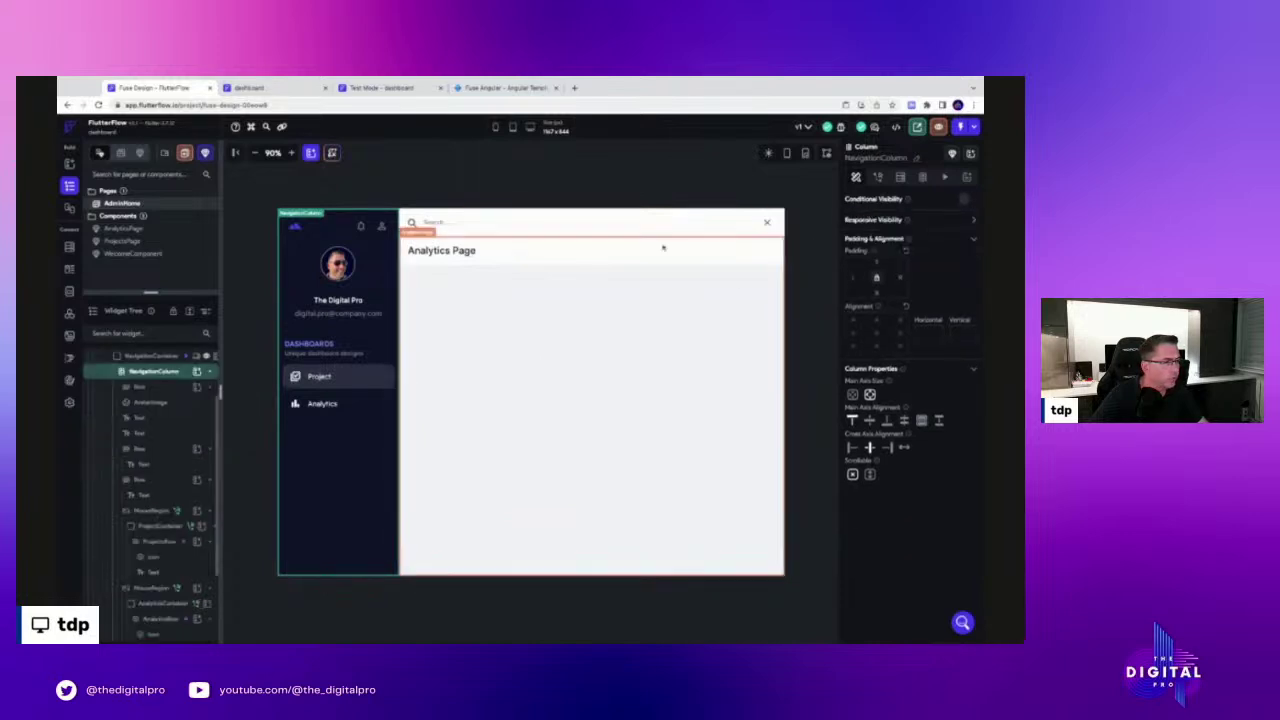
# Select NavigationContainer and examine its conditional visibility setting
pyautogui.scroll(-1, 143, 452)
pyautogui.scroll(1, 143, 452)
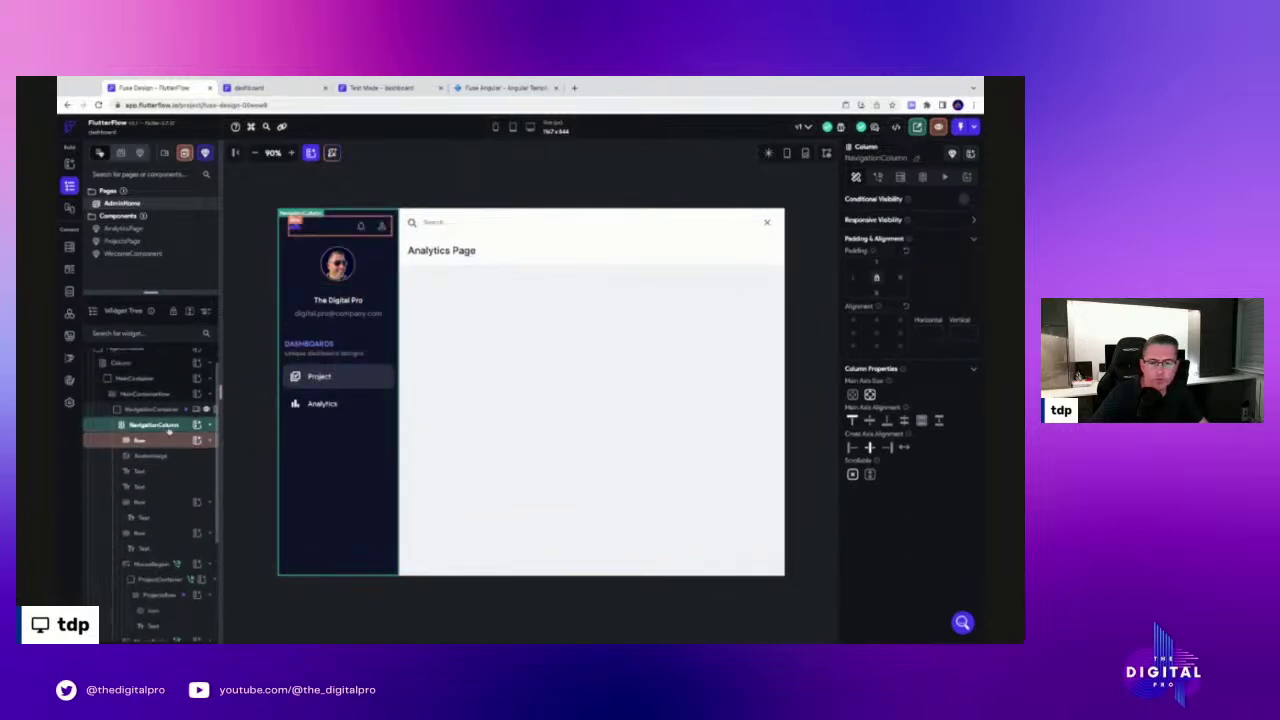
pyautogui.click(167, 412)
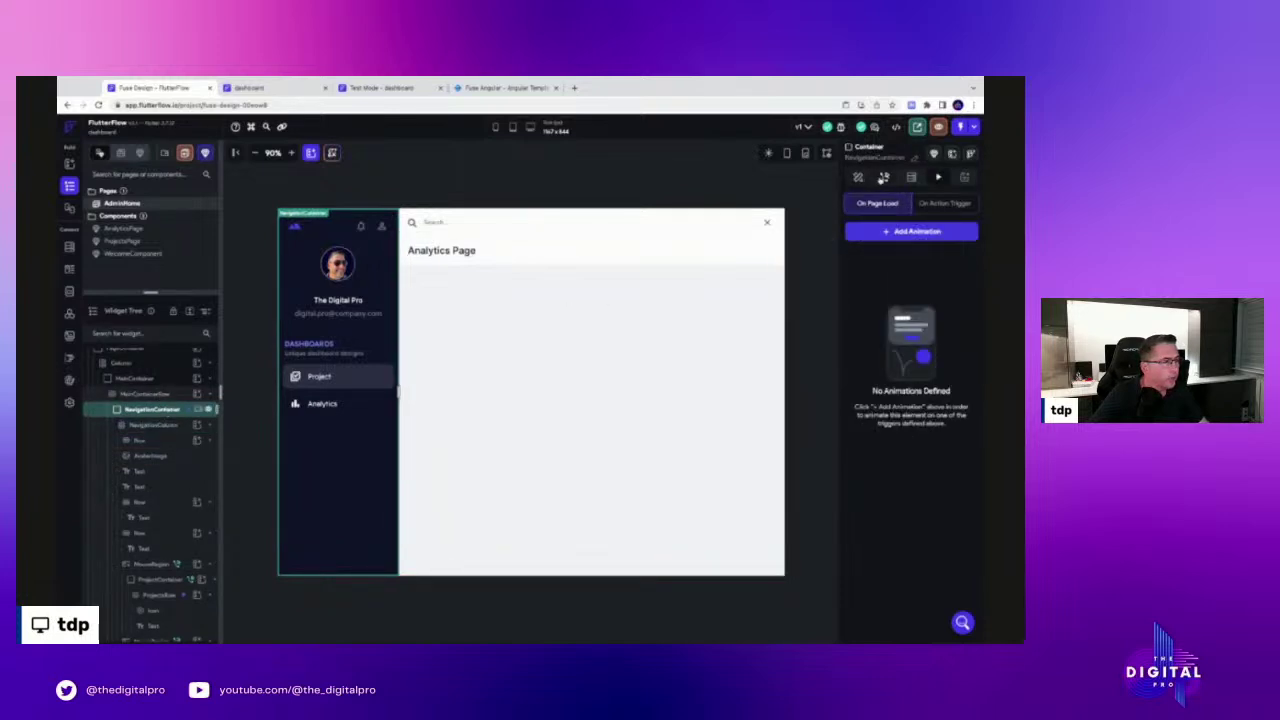
pyautogui.click(857, 177)
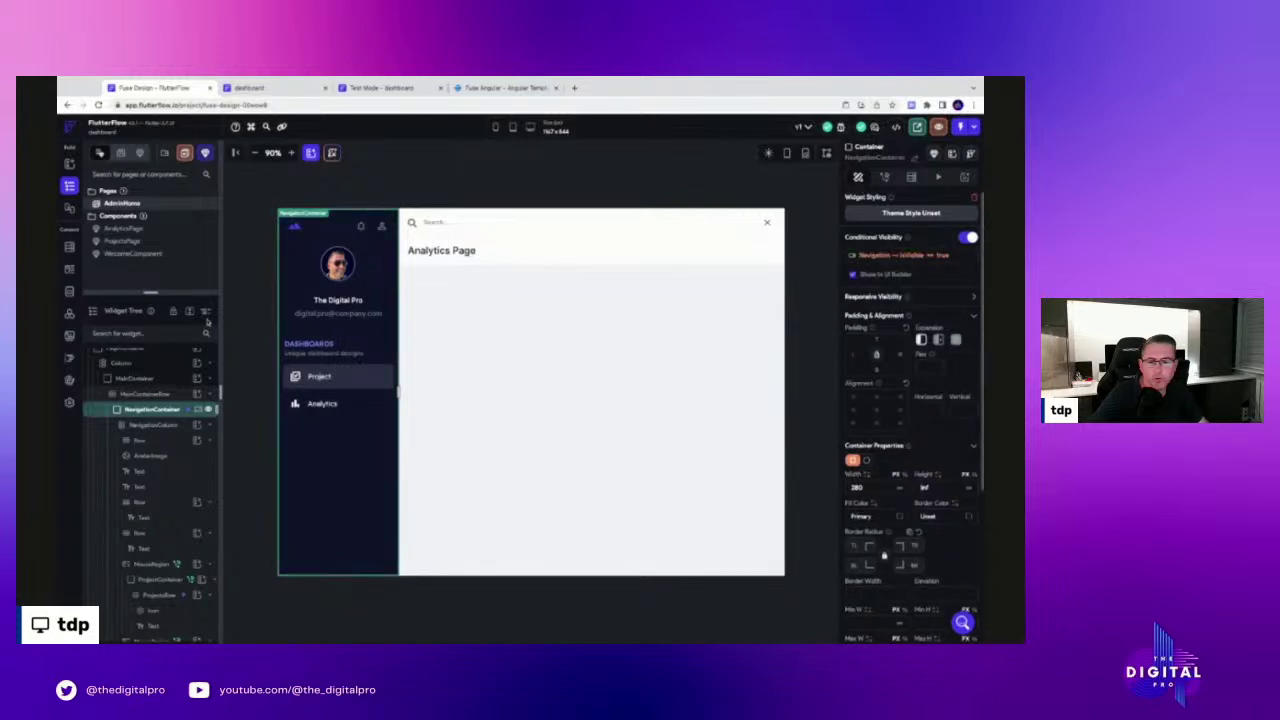
# Check the isVisible default in the Navigation app state variable and cancel without saving
pyautogui.click(69, 291)
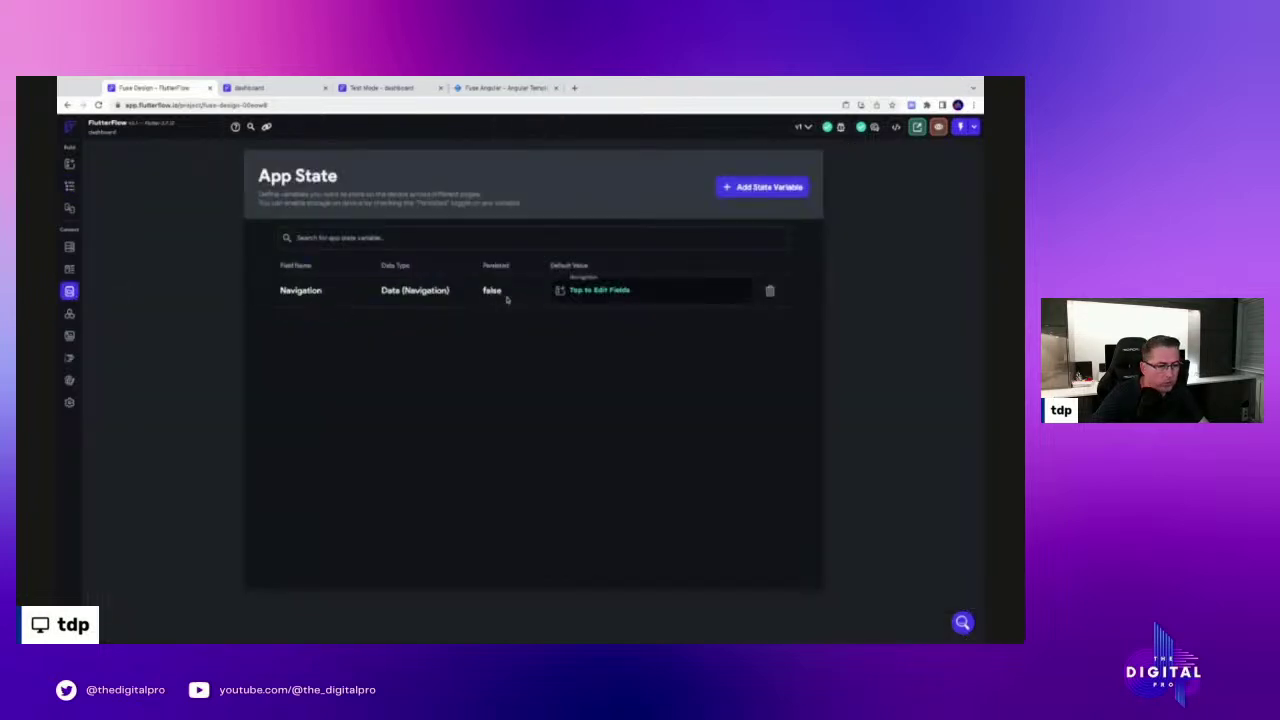
pyautogui.click(628, 293)
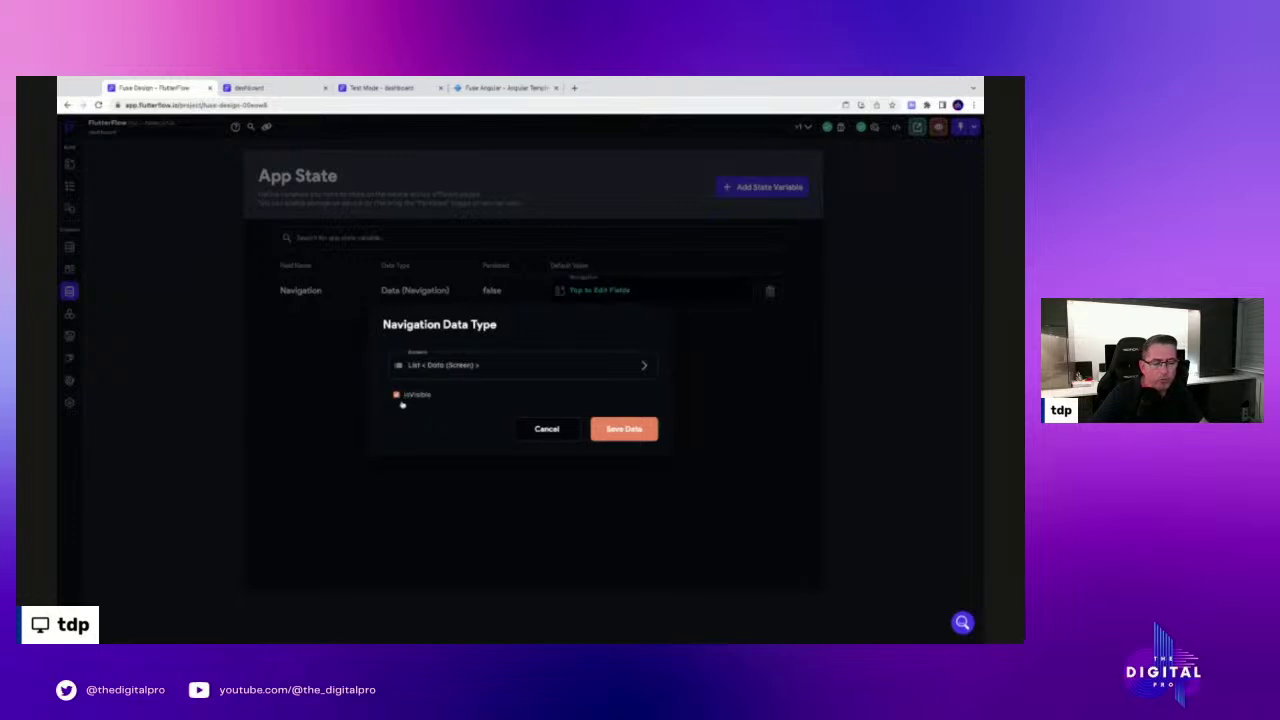
pyautogui.click(546, 432)
# Switch to the published dashboard and repeatedly hide and show the navigation sidebar to check how it toggles
pyautogui.click(250, 88)
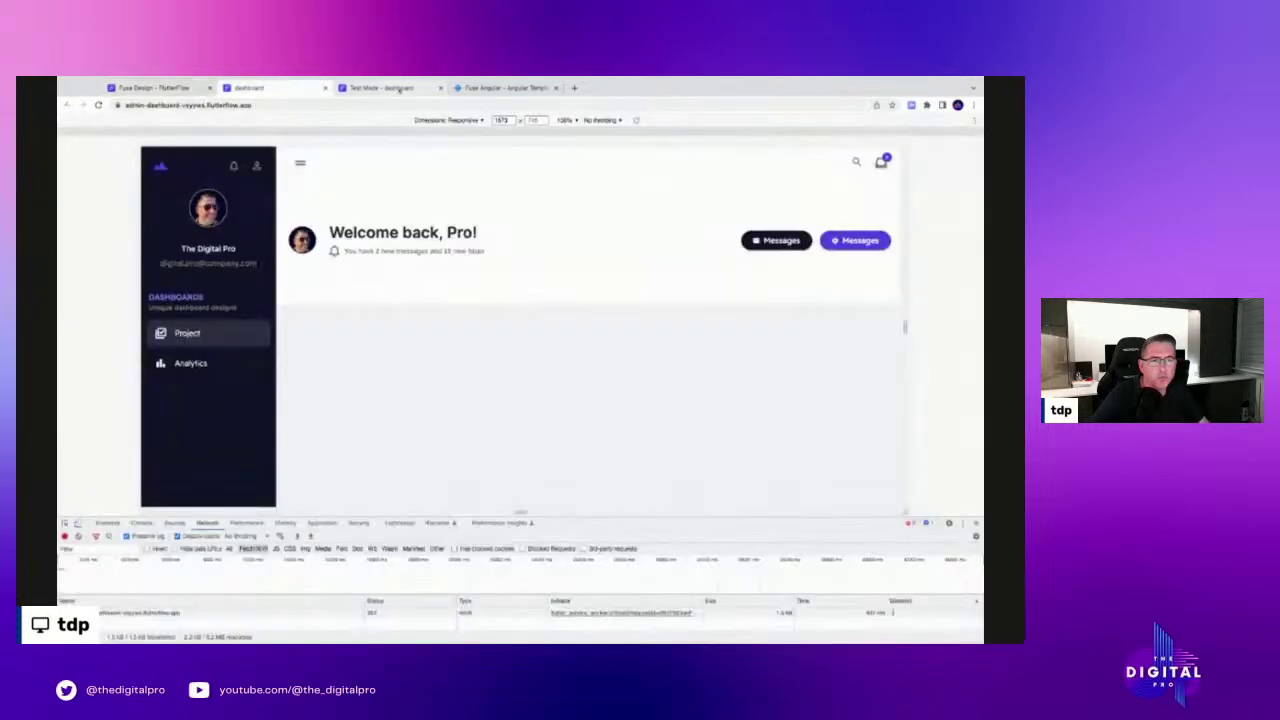
pyautogui.click(380, 88)
pyautogui.click(250, 88)
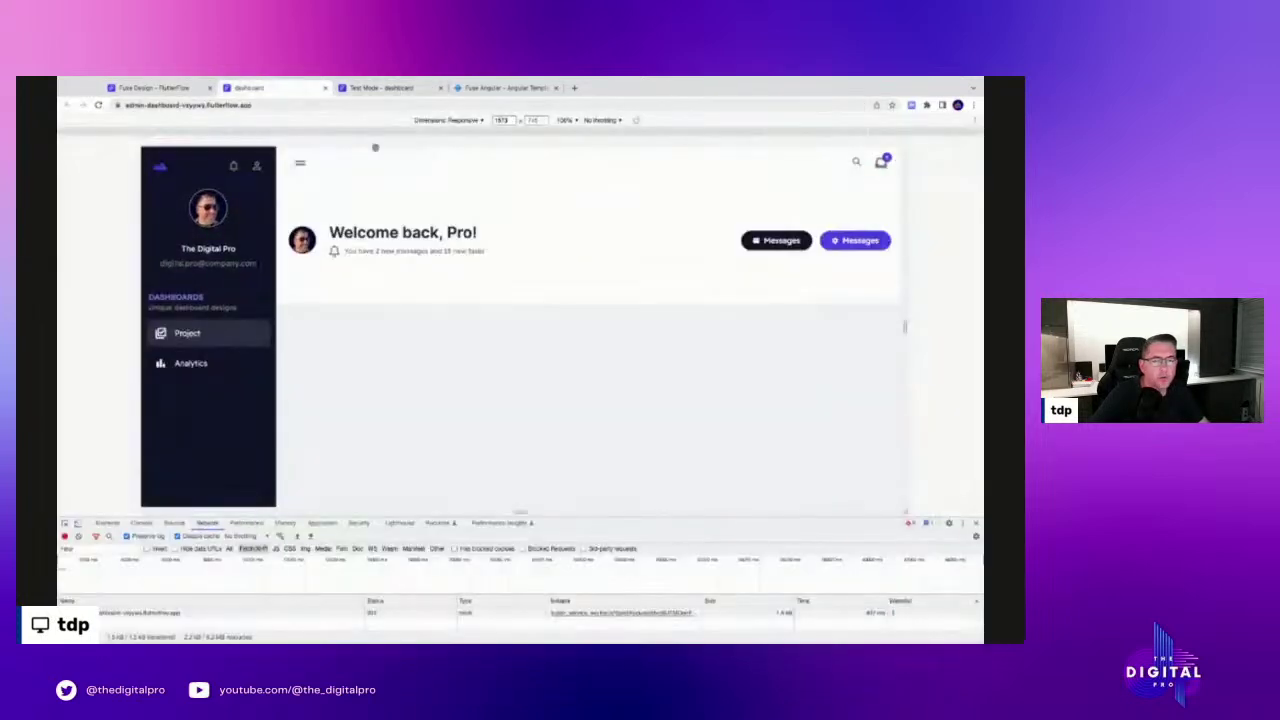
pyautogui.click(300, 163)
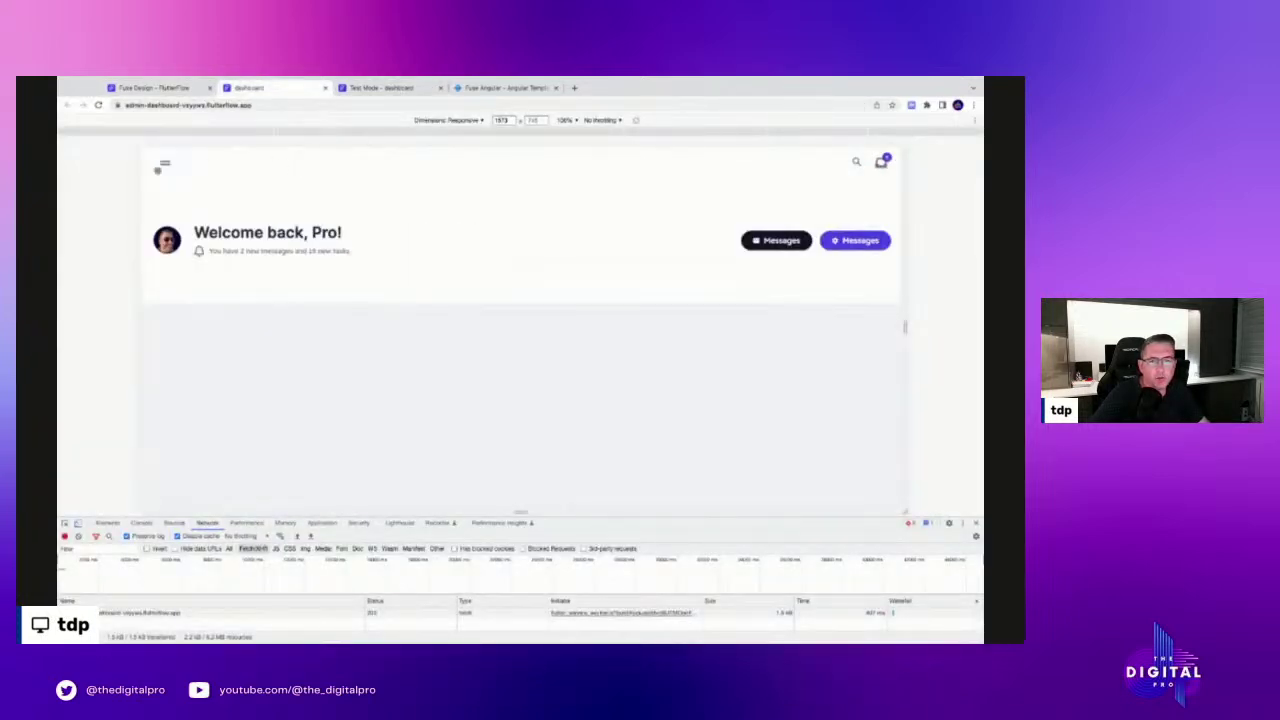
pyautogui.click(164, 165)
pyautogui.click(300, 163)
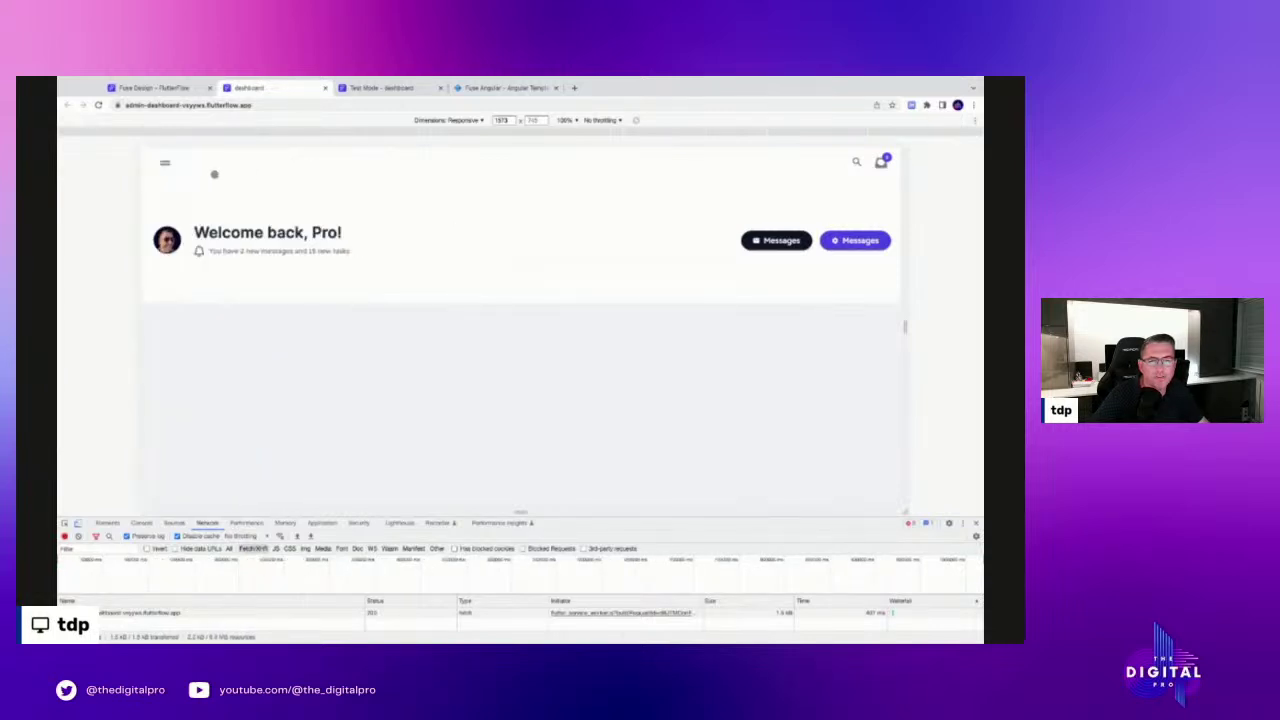
pyautogui.click(162, 164)
pyautogui.click(299, 163)
pyautogui.click(164, 164)
pyautogui.click(296, 163)
pyautogui.click(163, 163)
# Narrow the dashboard preview to about 384 px, widen it again, and show and hide the sidebar at that width
pyautogui.moveTo(906, 327); pyautogui.dragTo(618, 327)
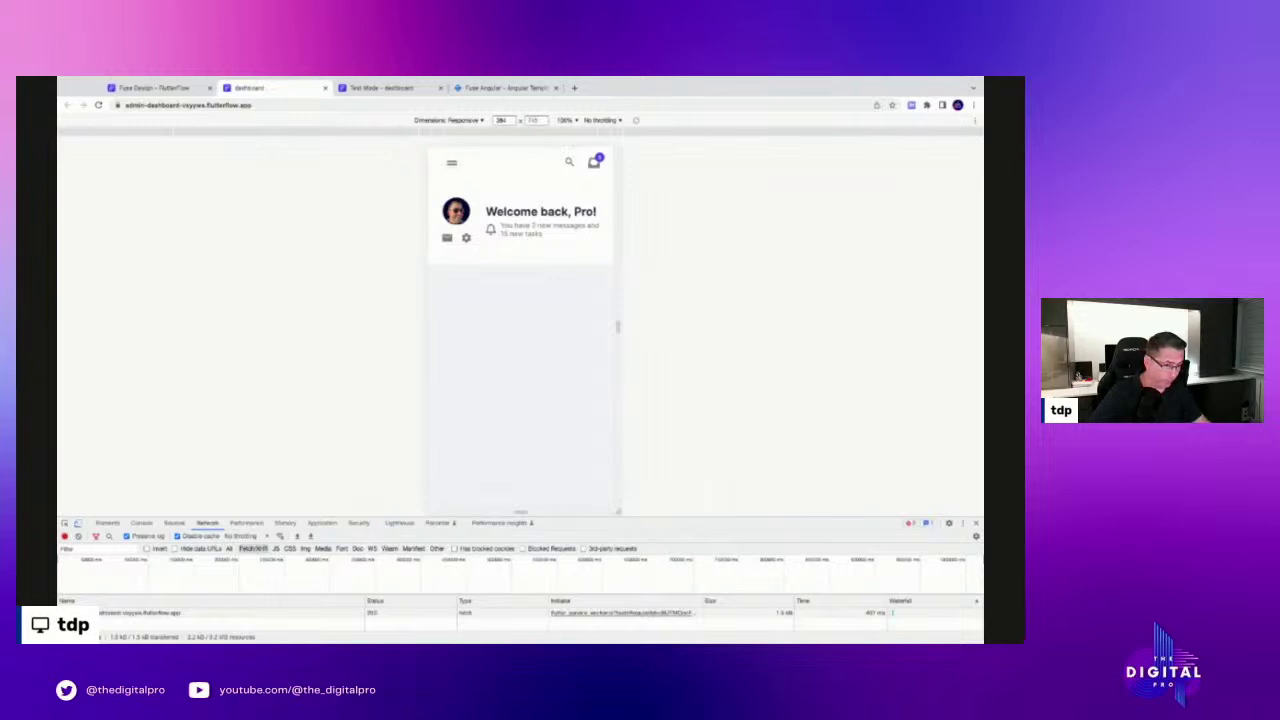
pyautogui.moveTo(619, 323); pyautogui.dragTo(845, 323)
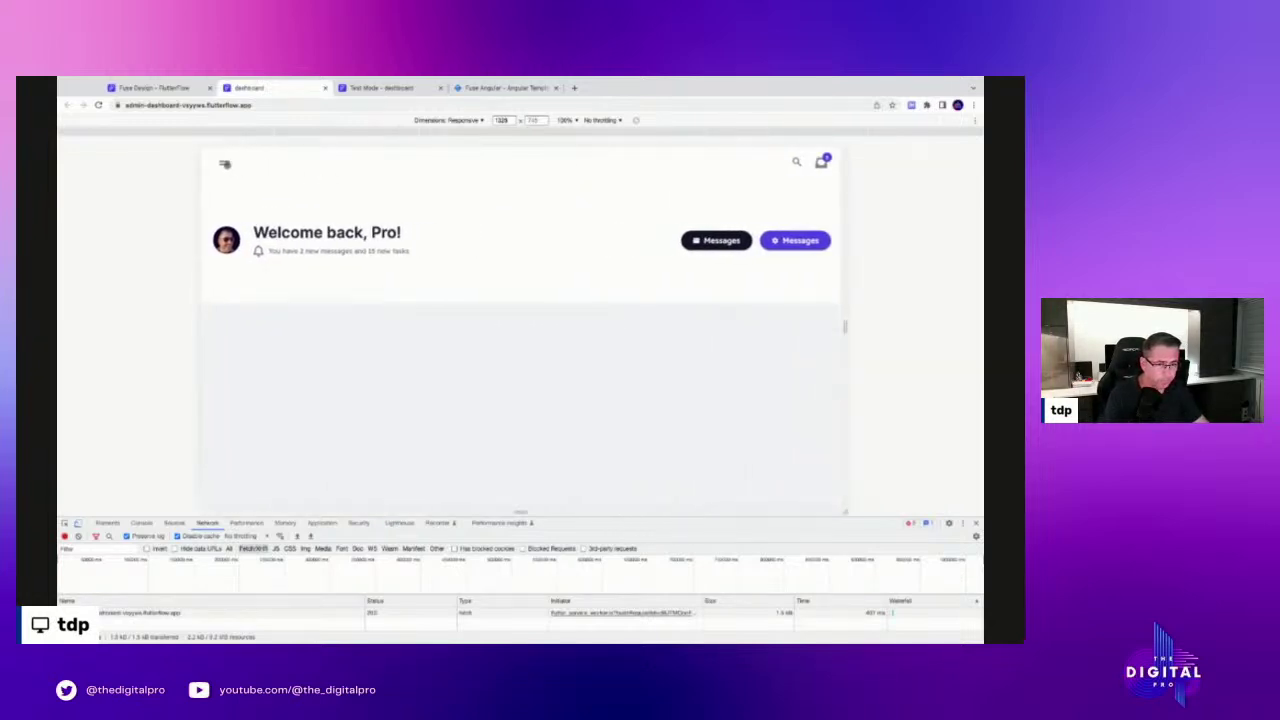
pyautogui.click(225, 164)
pyautogui.click(352, 163)
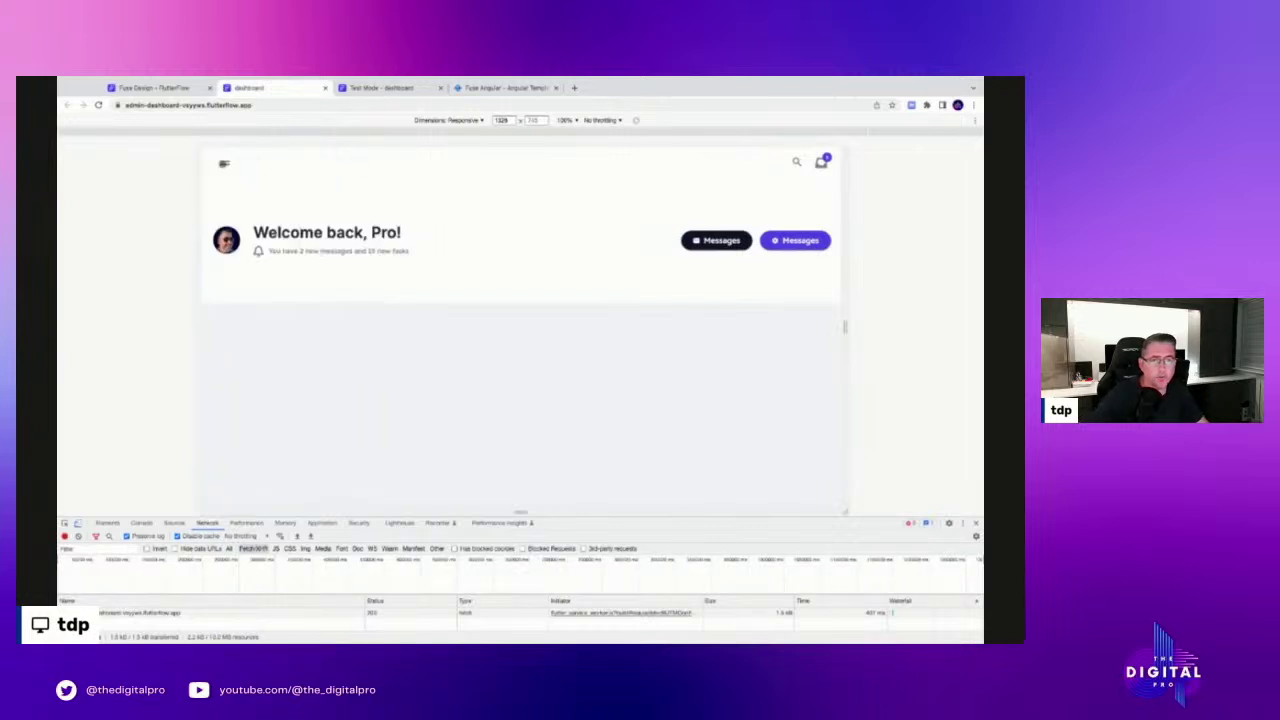
# Show the navigation sidebar, narrow the dashboard preview to phone width, and widen it again to about 1337 px
pyautogui.click(222, 164)
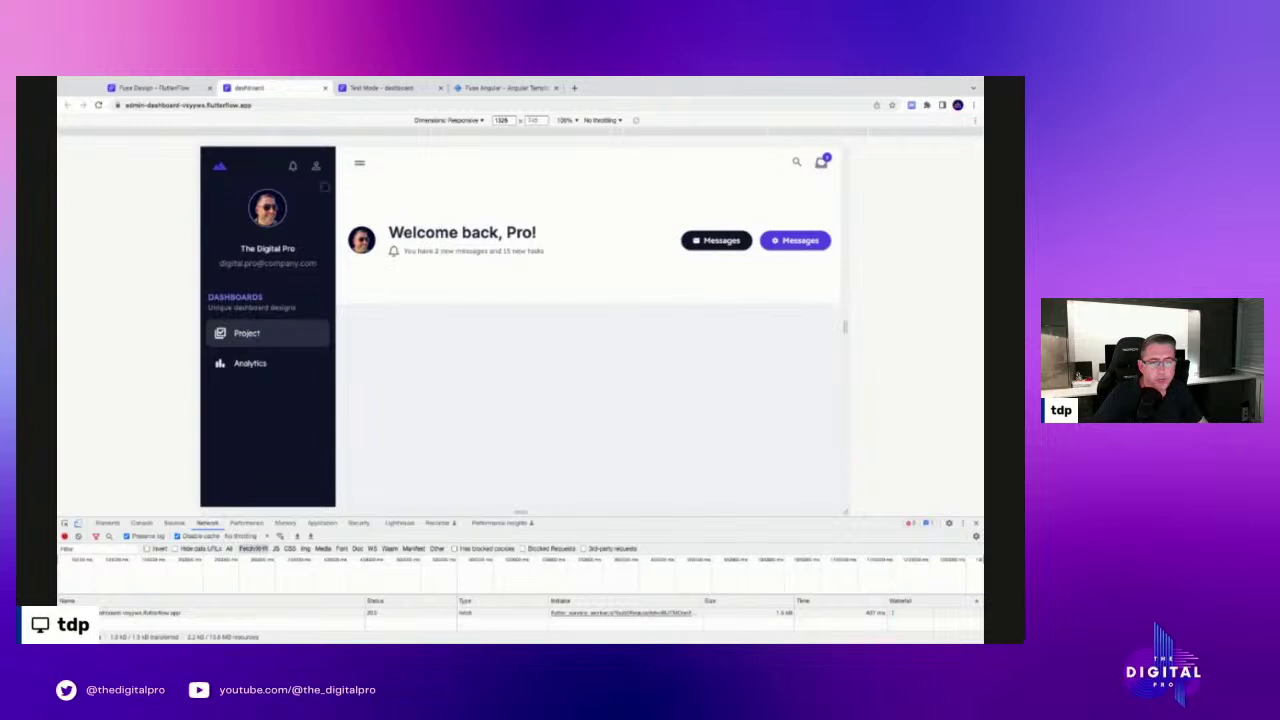
pyautogui.moveTo(845, 327); pyautogui.dragTo(612, 327)
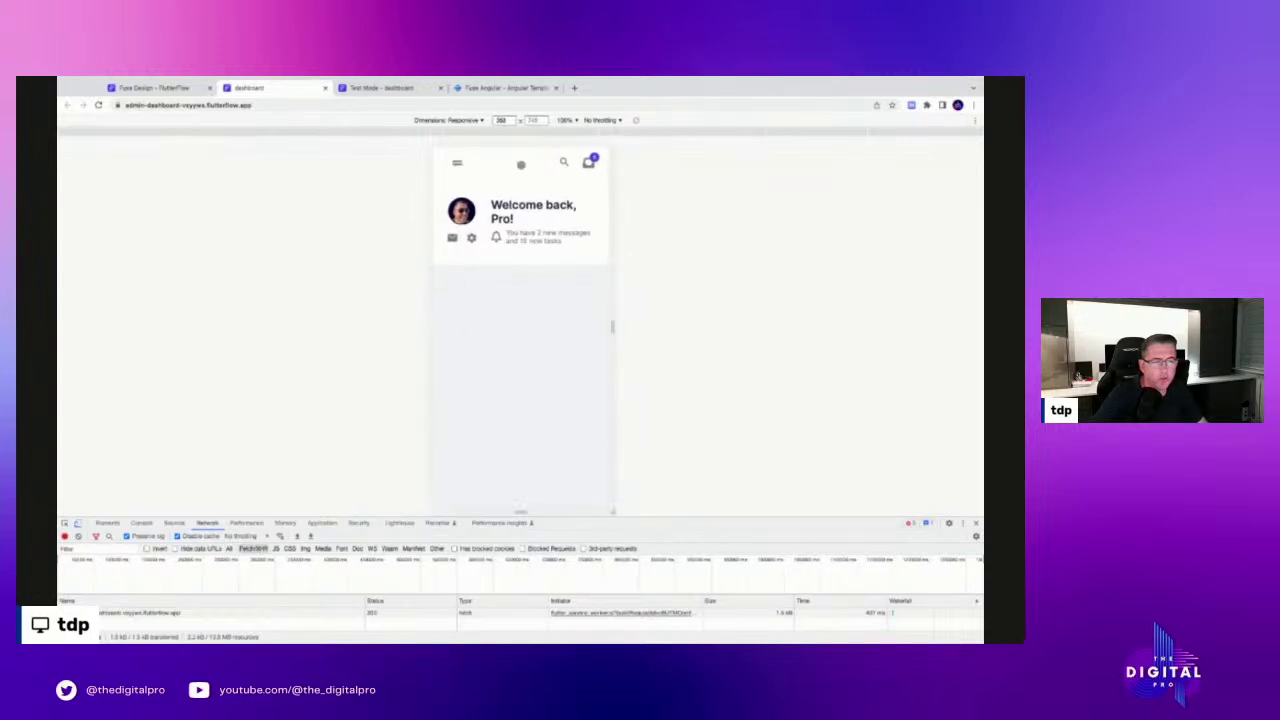
pyautogui.moveTo(612, 327); pyautogui.dragTo(809, 325)
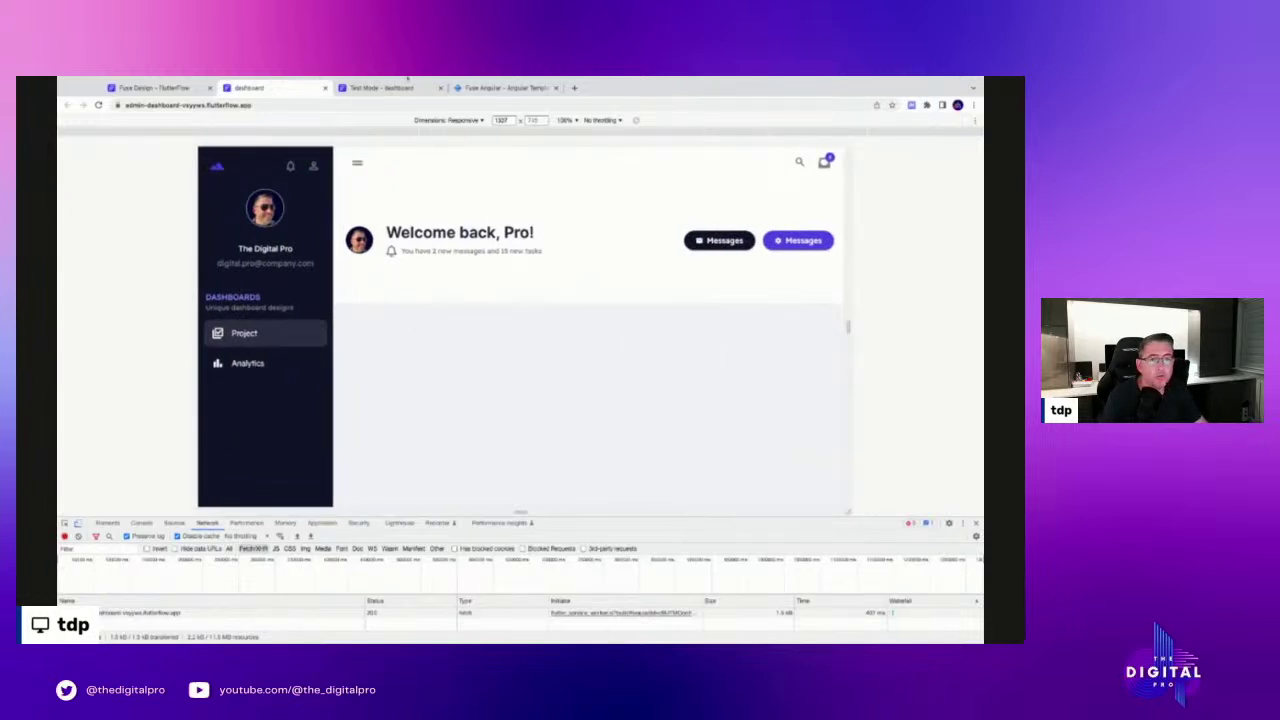
# Switch to the Fuse Angular template and open and close its header search bar twice to see its behaviour
pyautogui.click(503, 88)
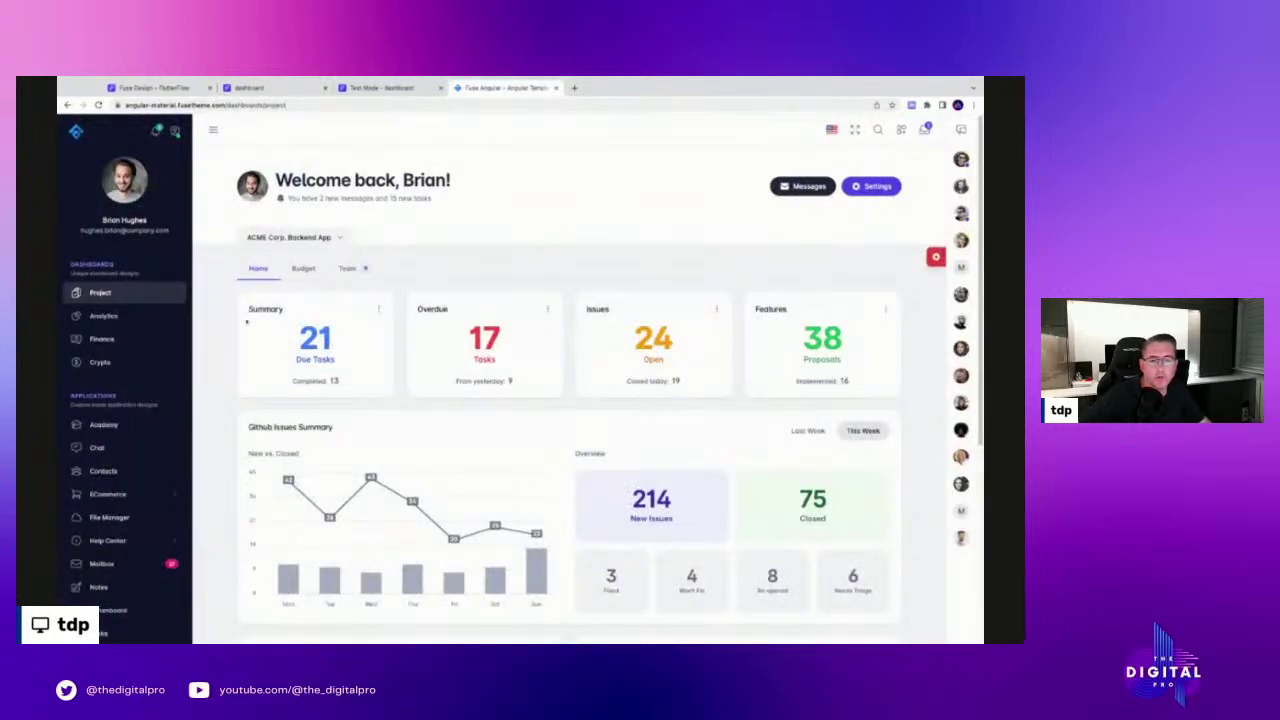
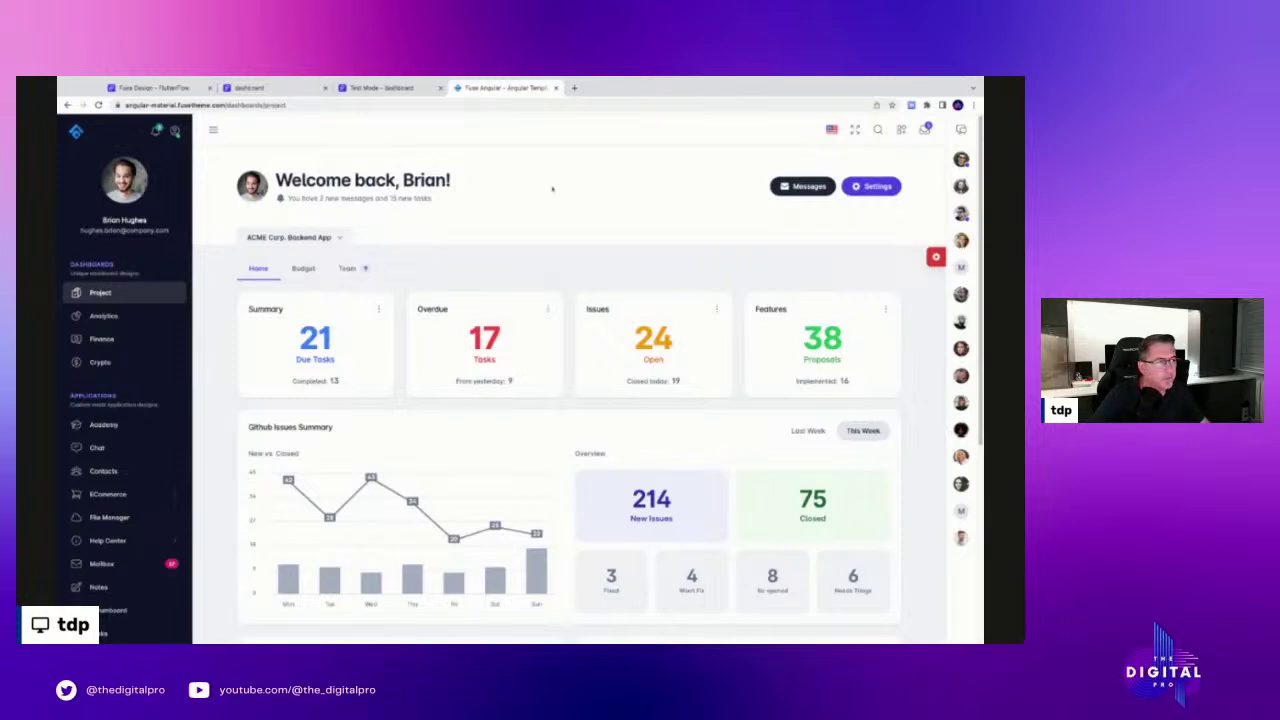
pyautogui.click(878, 131)
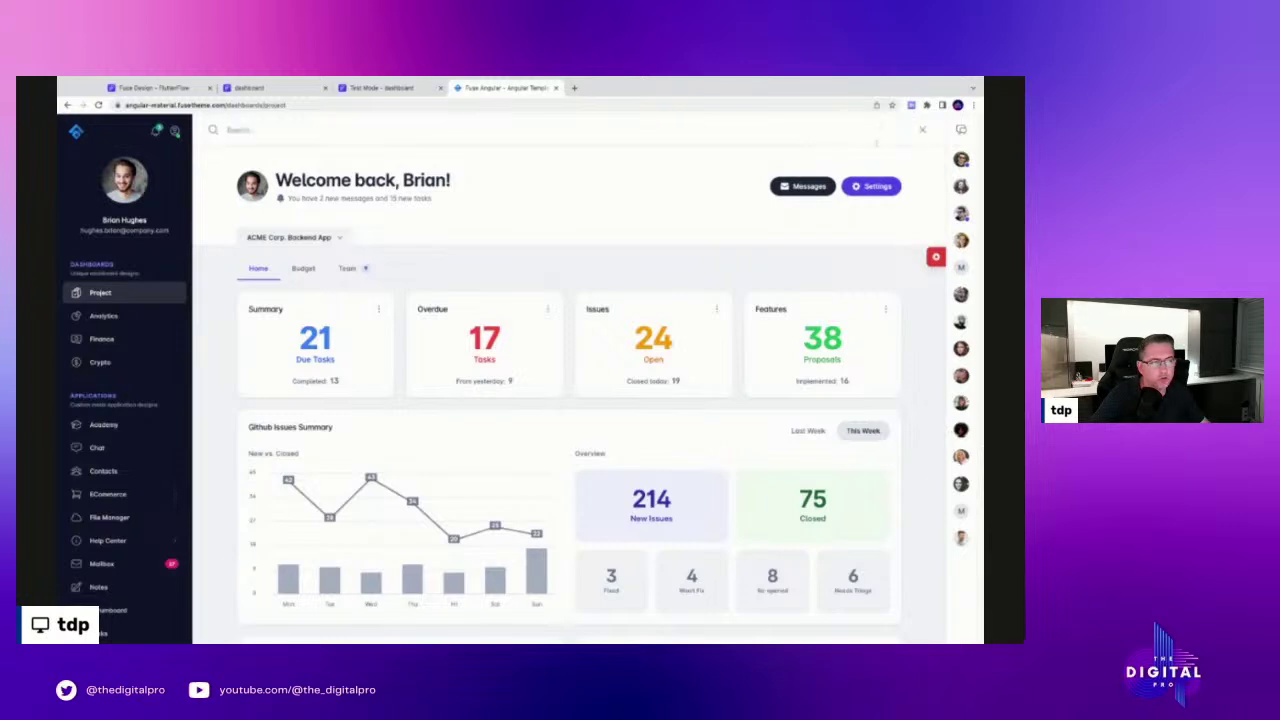
pyautogui.click(922, 132)
pyautogui.click(879, 131)
pyautogui.click(923, 131)
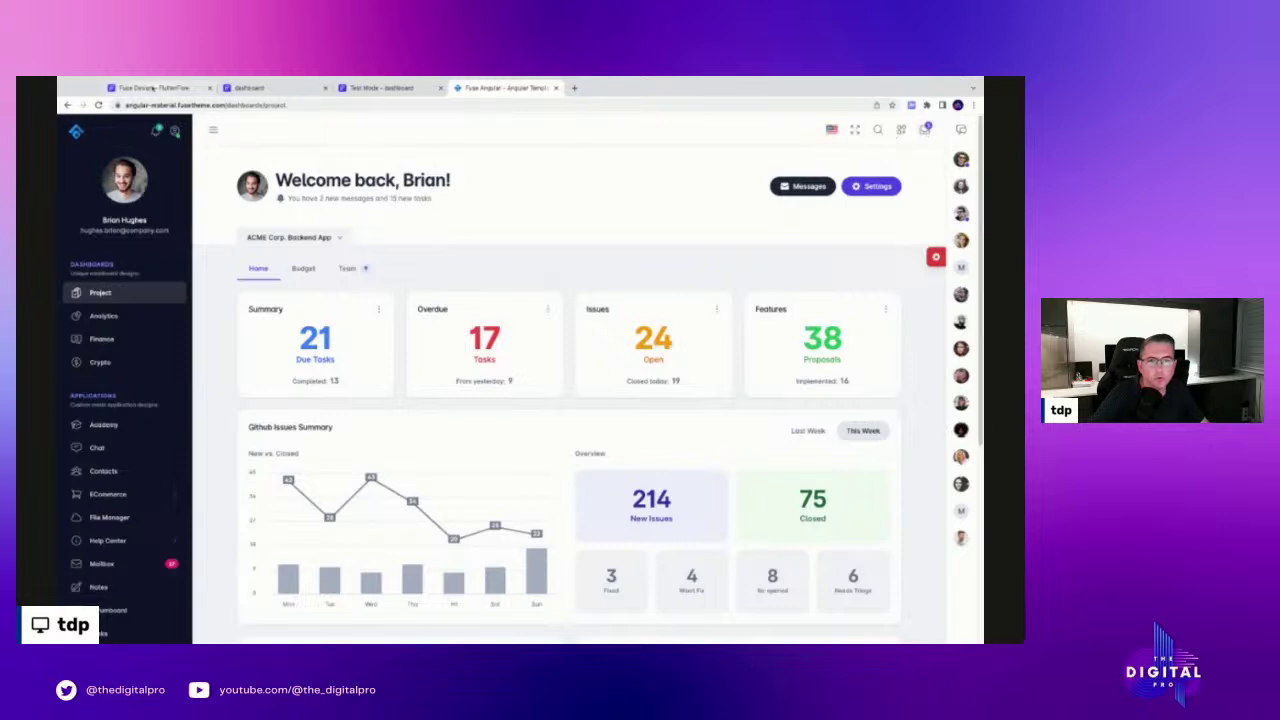
# Switch to the FlutterFlow test mode session and open and close the header search bar on the Analytics page
pyautogui.click(280, 90)
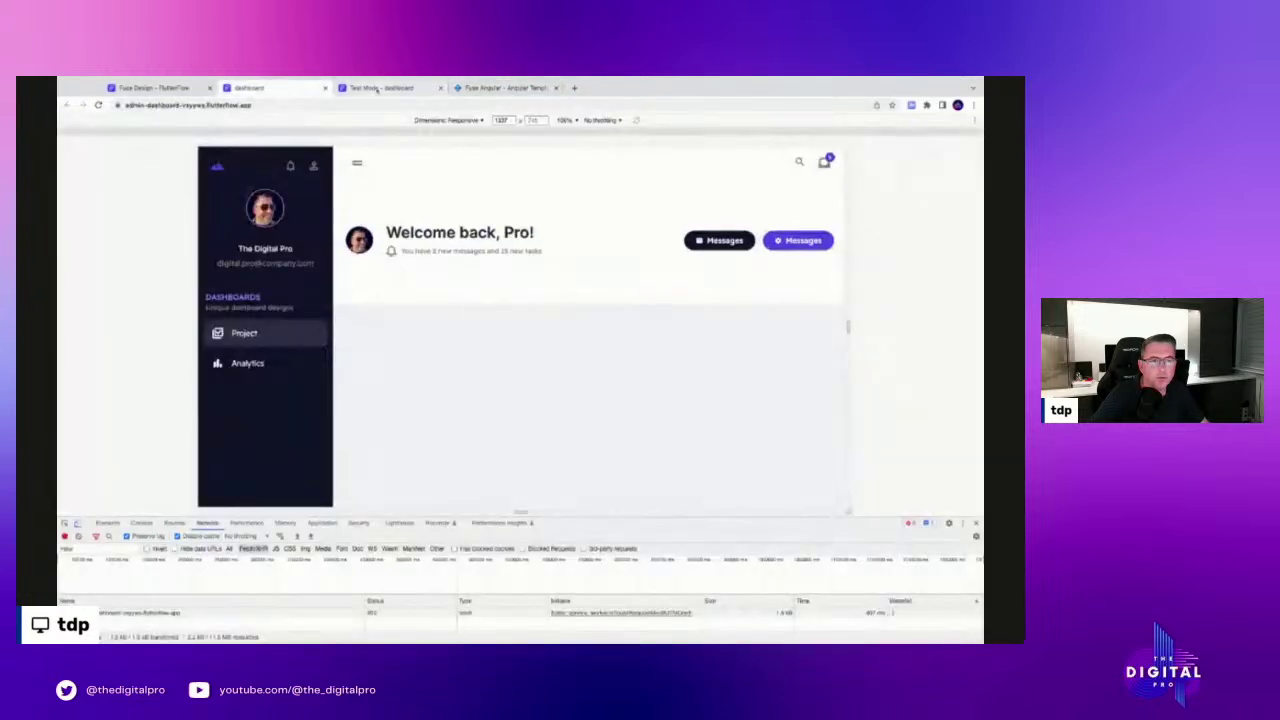
pyautogui.click(385, 88)
pyautogui.click(757, 205)
pyautogui.click(505, 212)
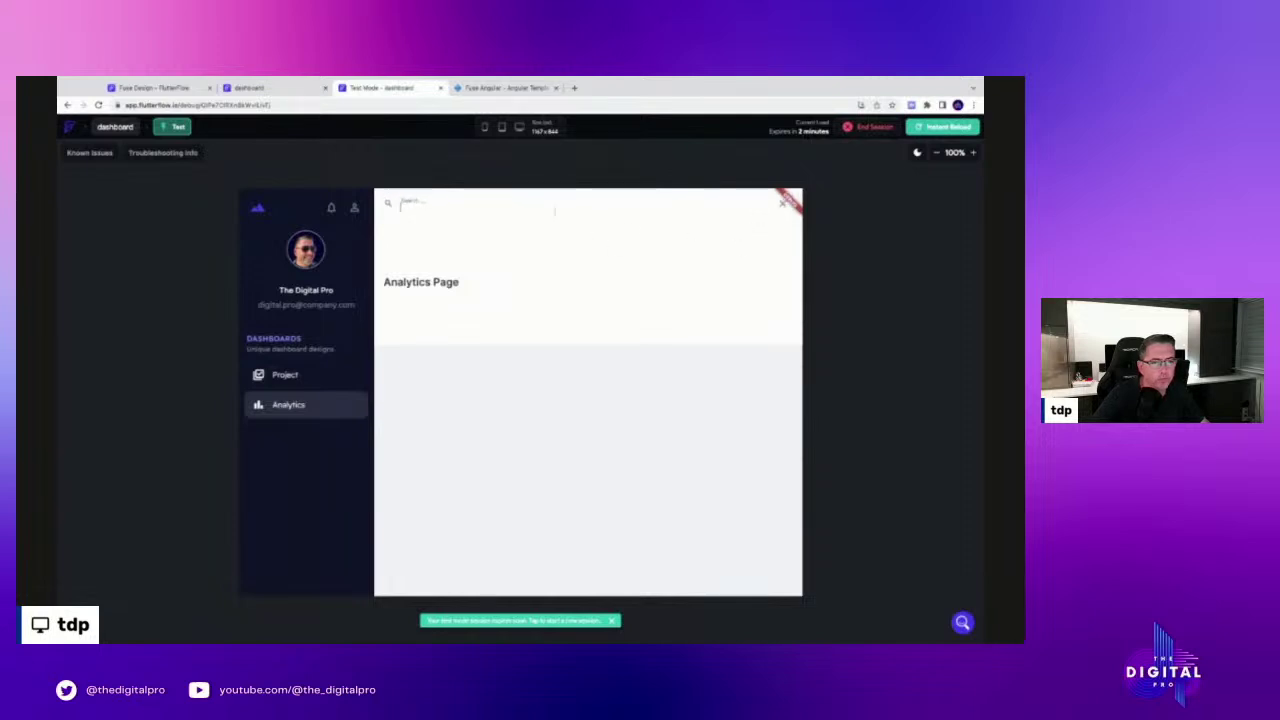
pyautogui.click(782, 207)
pyautogui.click(758, 206)
pyautogui.click(784, 205)
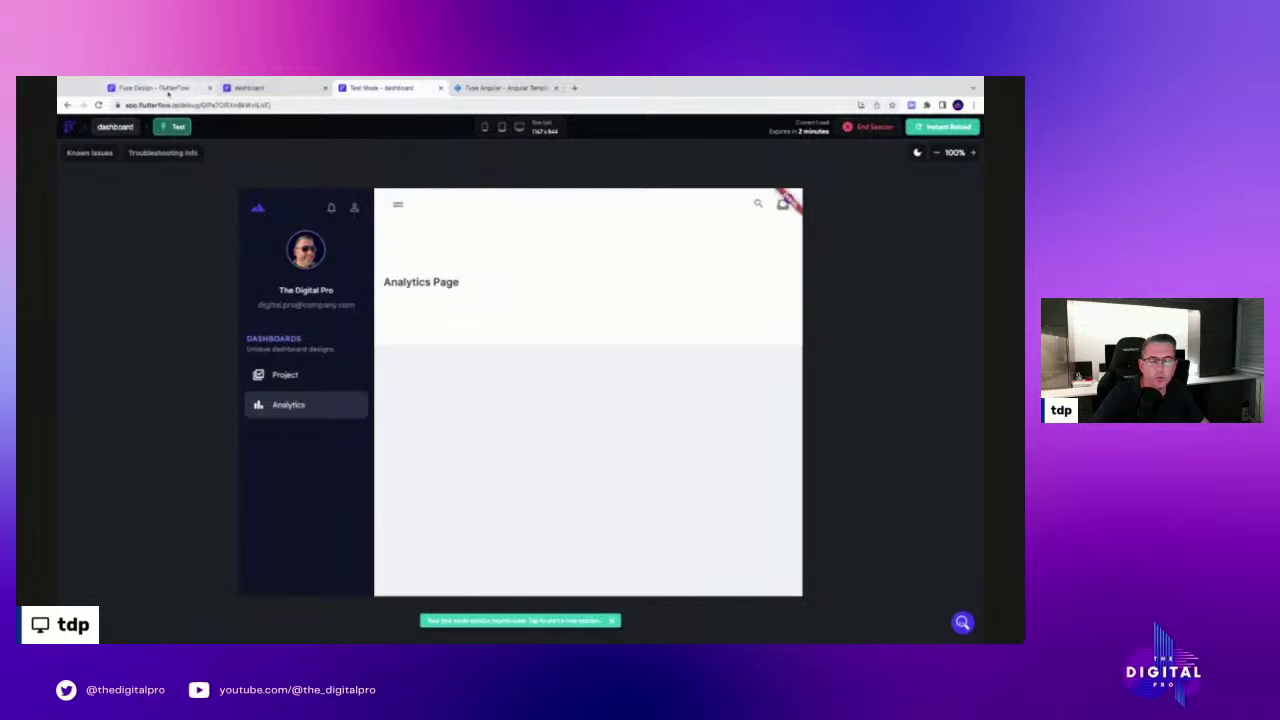
# Return to the Fuse Design project's widget tree and select HeaderSearchContainer on the AdminHome canvas
pyautogui.click(165, 89)
pyautogui.click(69, 186)
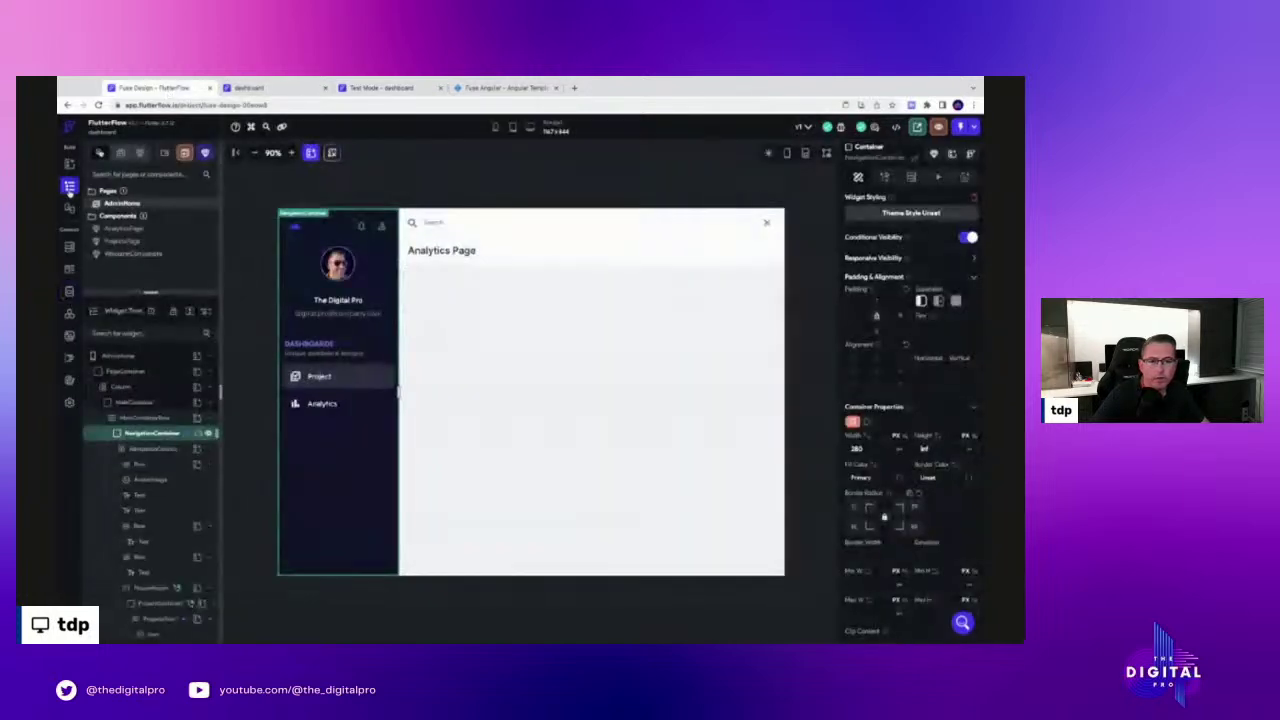
pyautogui.click(210, 450)
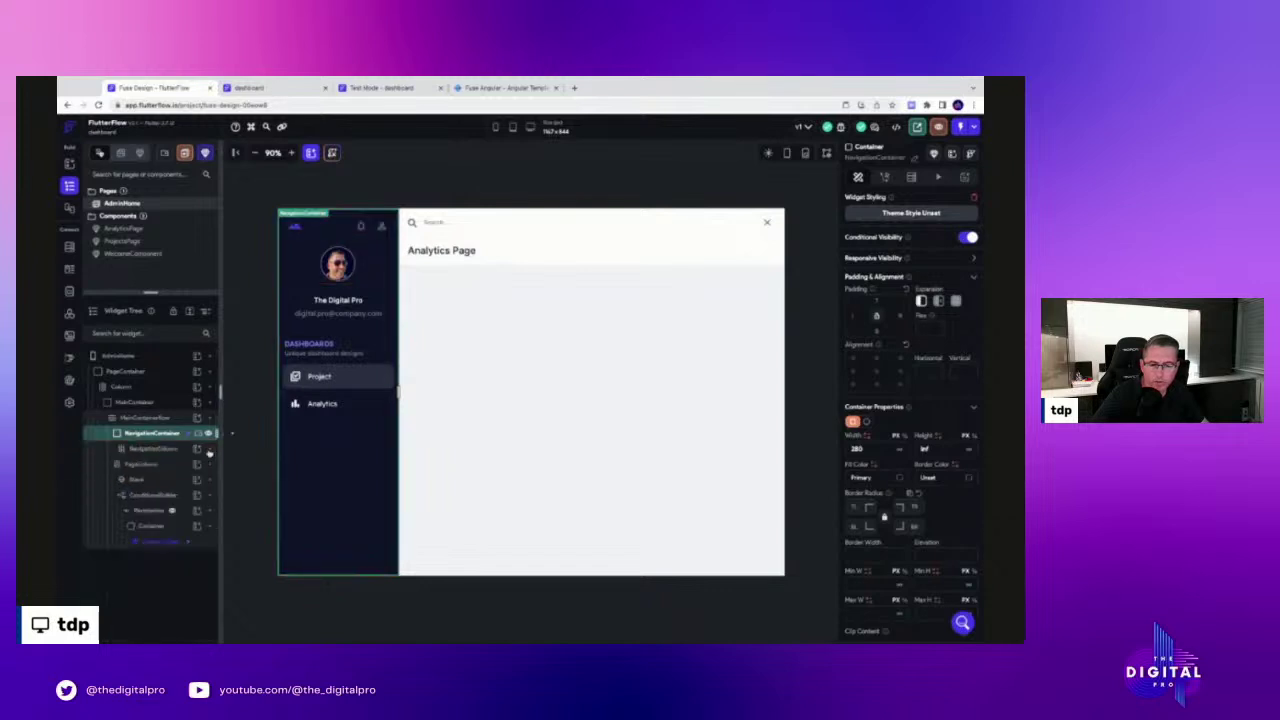
pyautogui.click(210, 402)
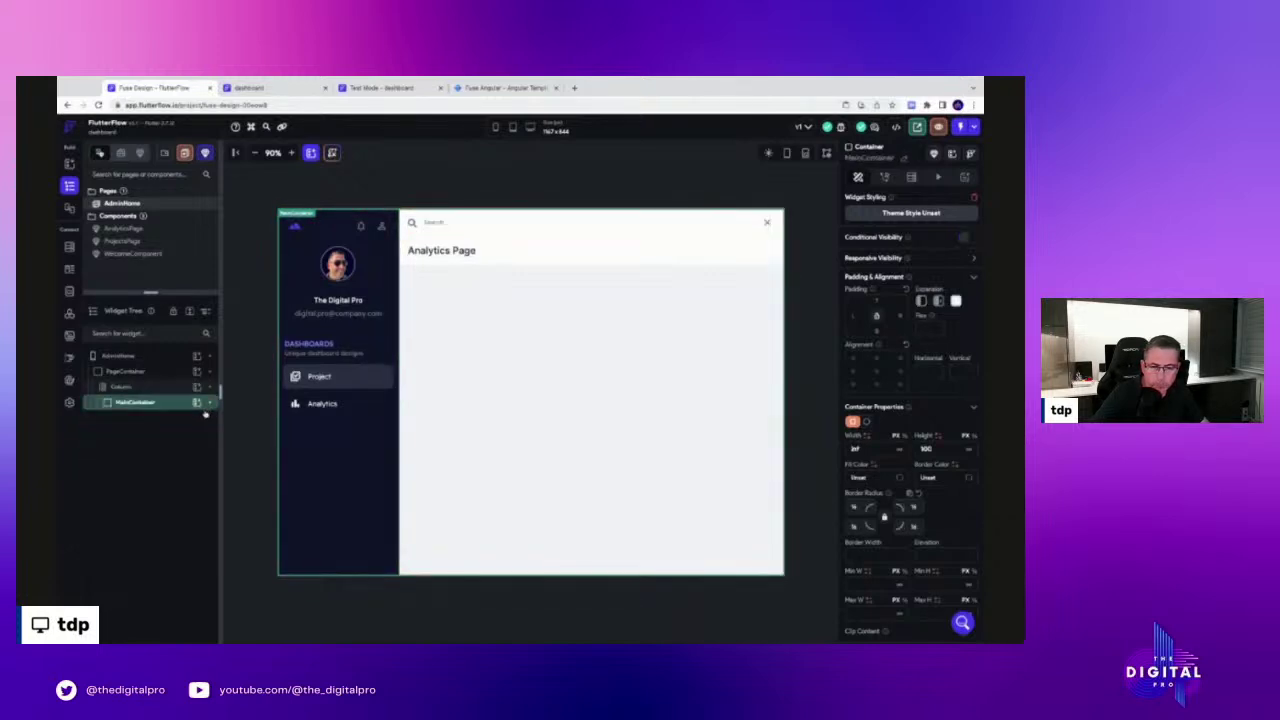
pyautogui.click(410, 232)
# Expand the header Stack in the widget tree, collapse HeaderContainer and HeaderSearchContainer inside it, and widen the tree
pyautogui.click(210, 402)
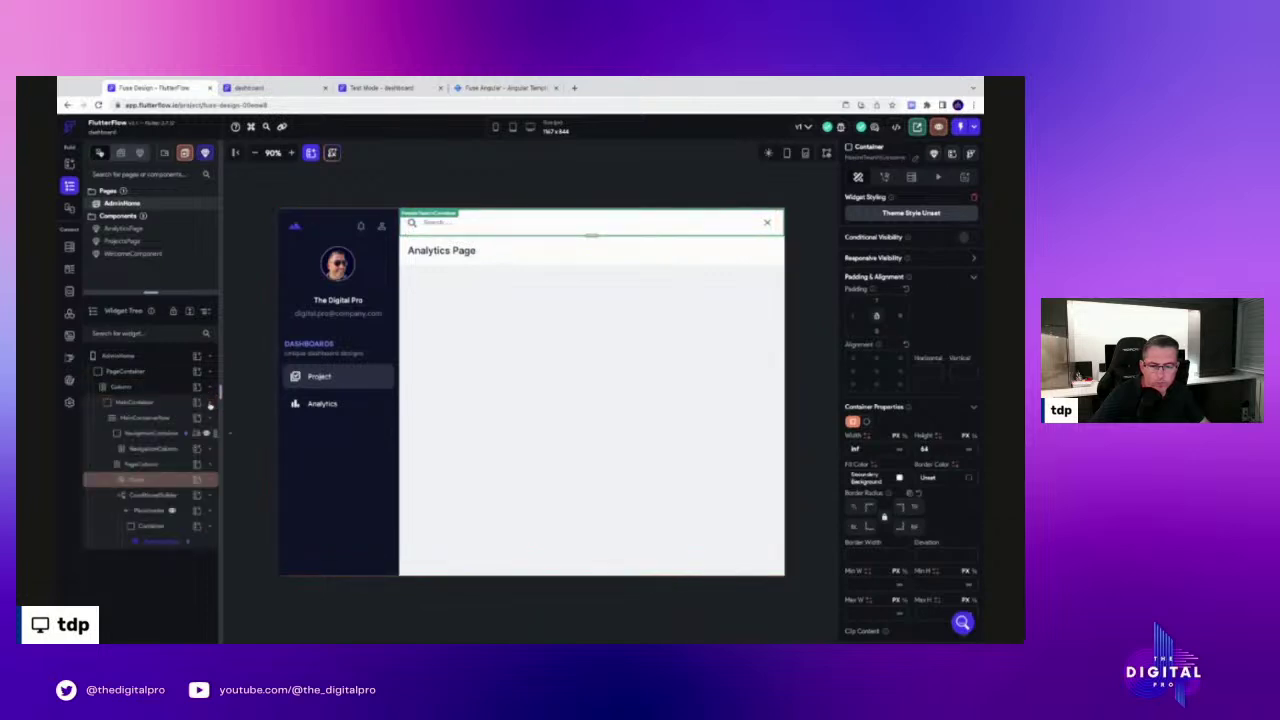
pyautogui.click(210, 482)
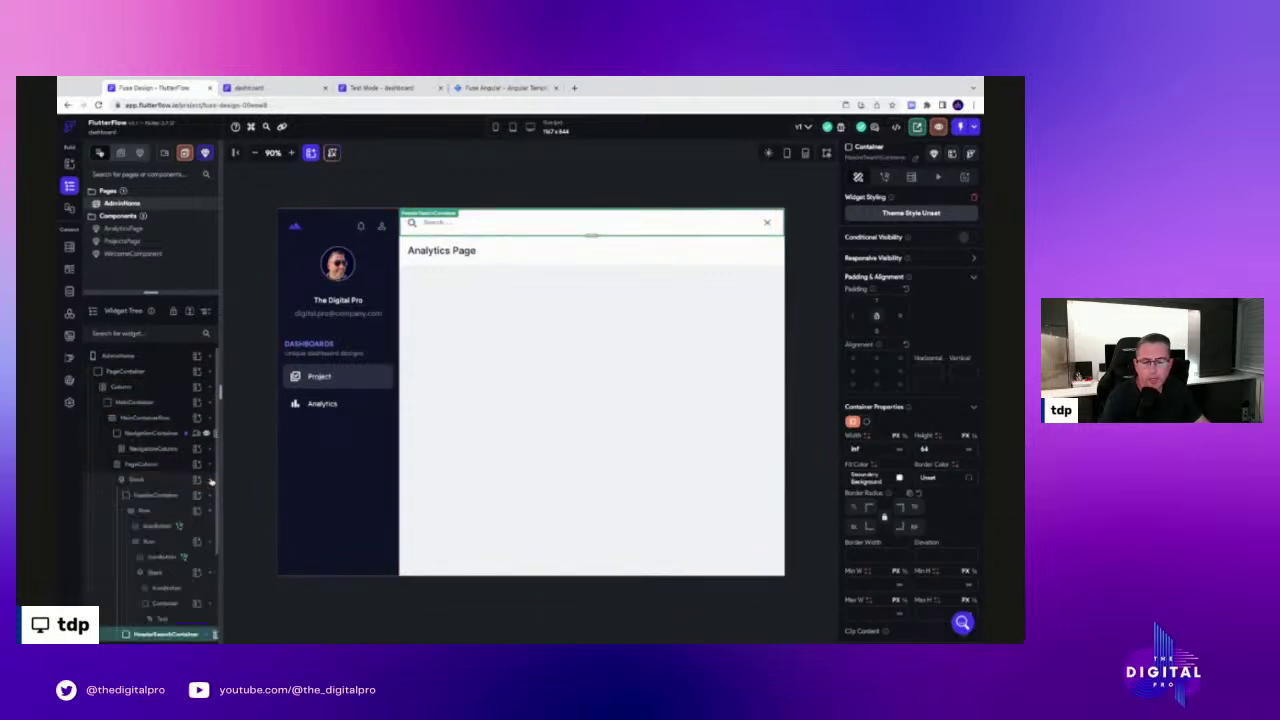
pyautogui.click(209, 496)
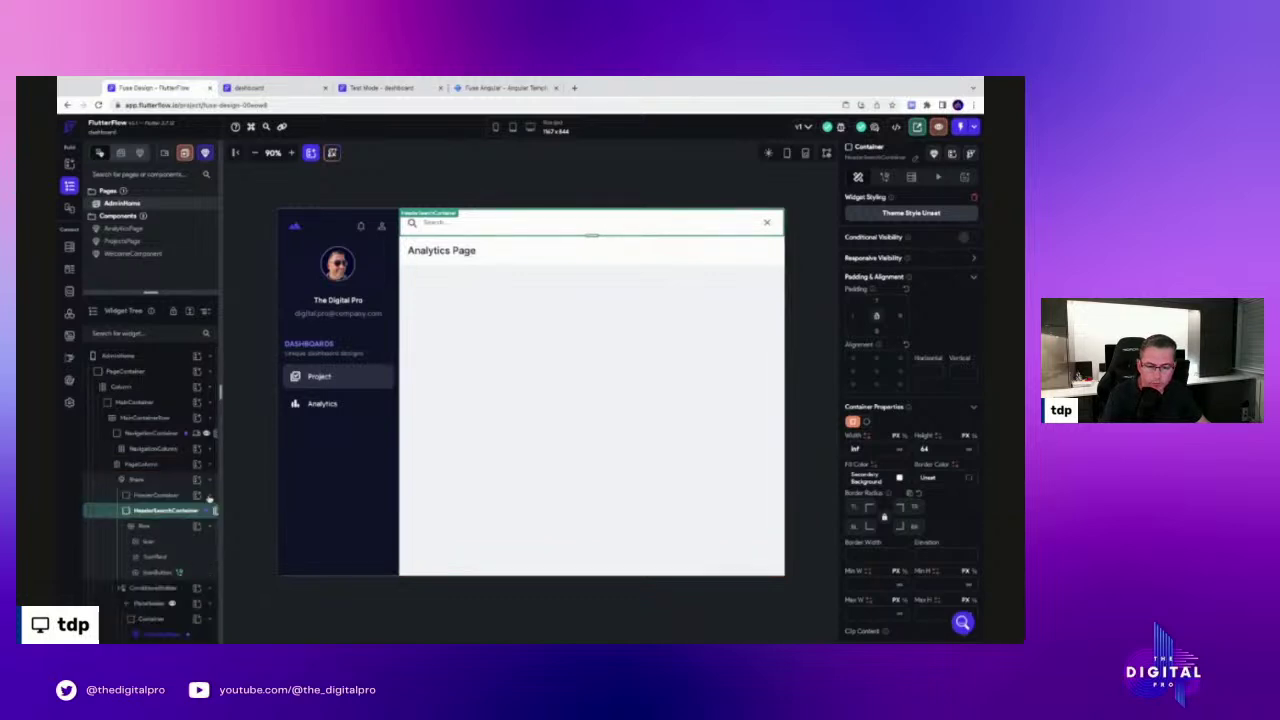
pyautogui.click(209, 512)
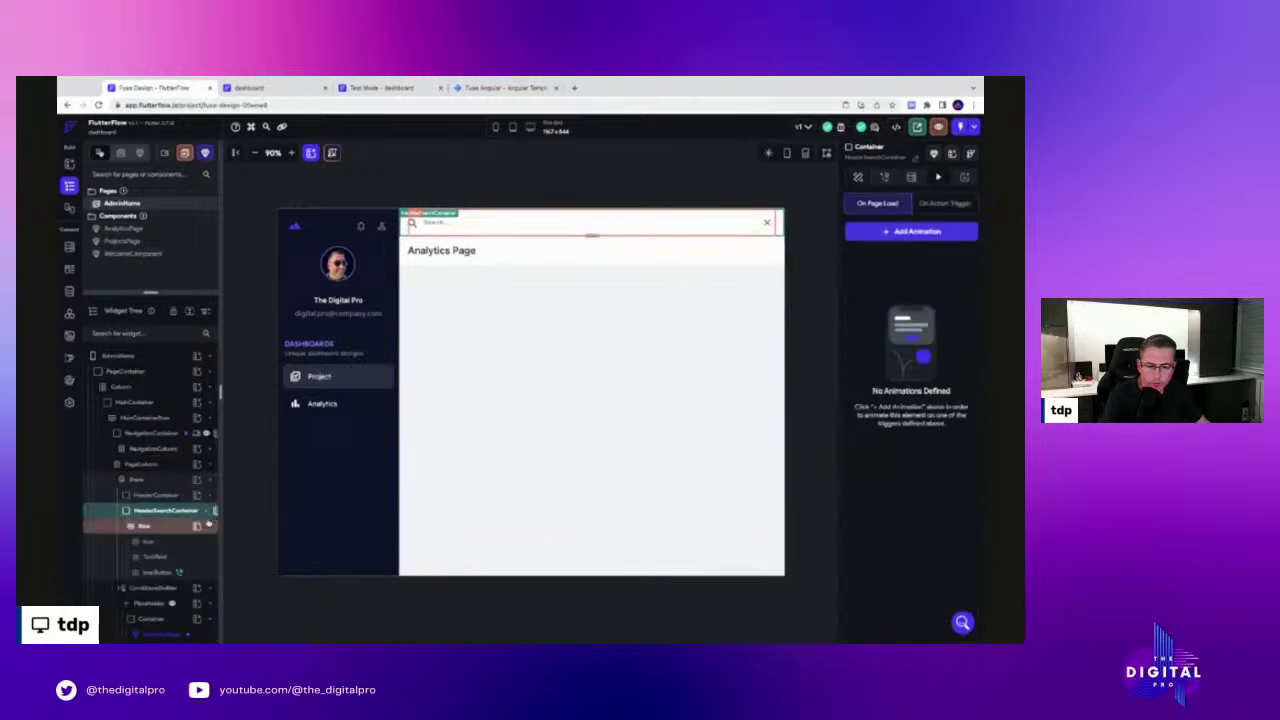
pyautogui.moveTo(219, 465); pyautogui.dragTo(266, 470)
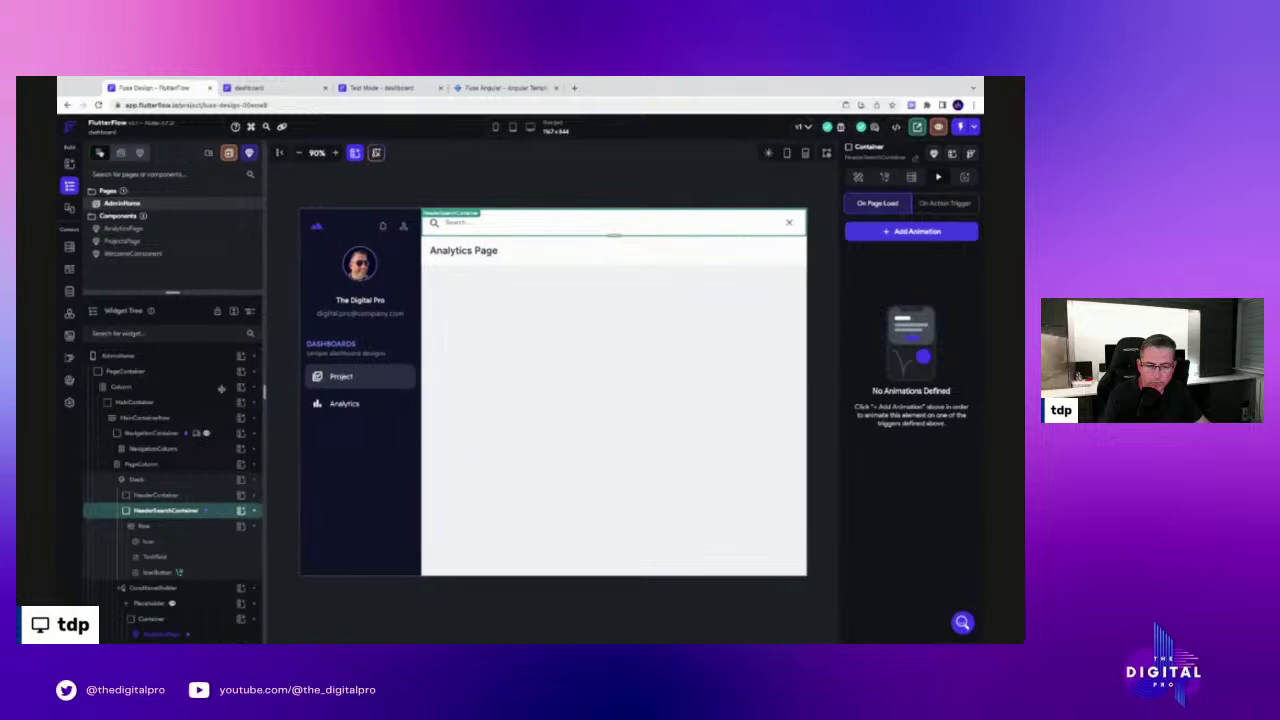
pyautogui.click(256, 511)
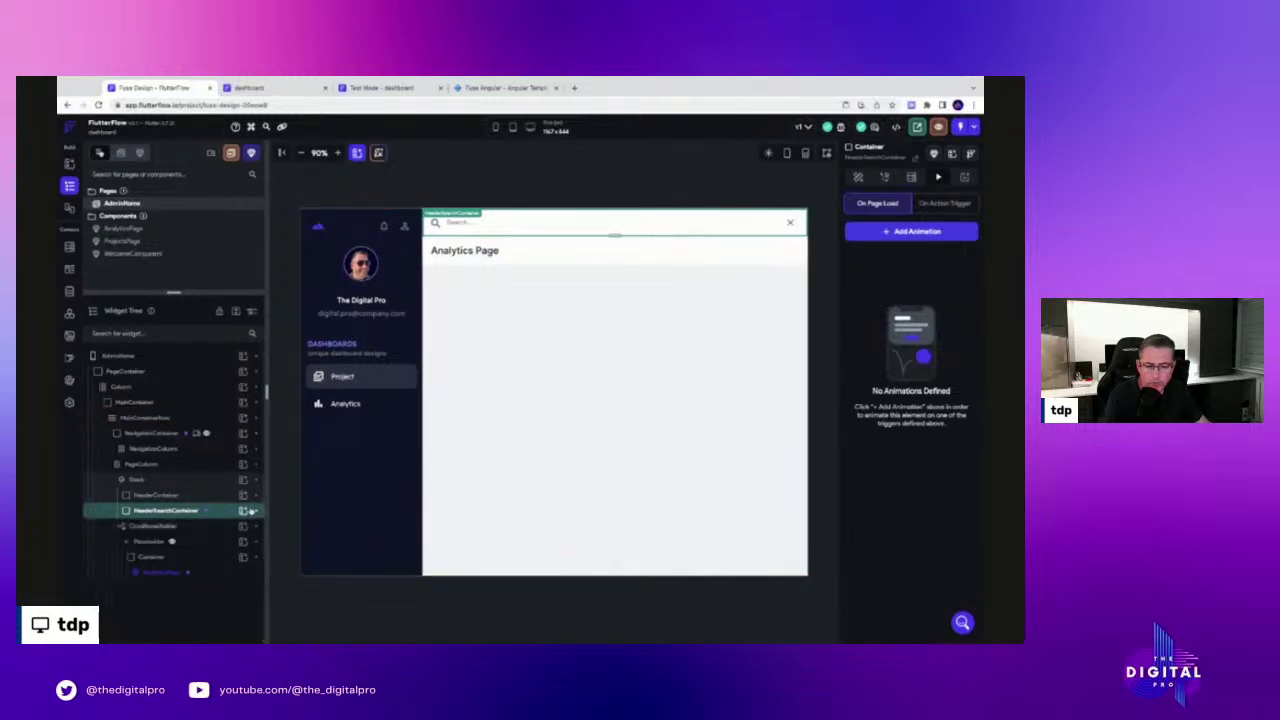
# Check the two header containers and move HeaderSearchContainer above HeaderContainer in the Stack
pyautogui.click(149, 495)
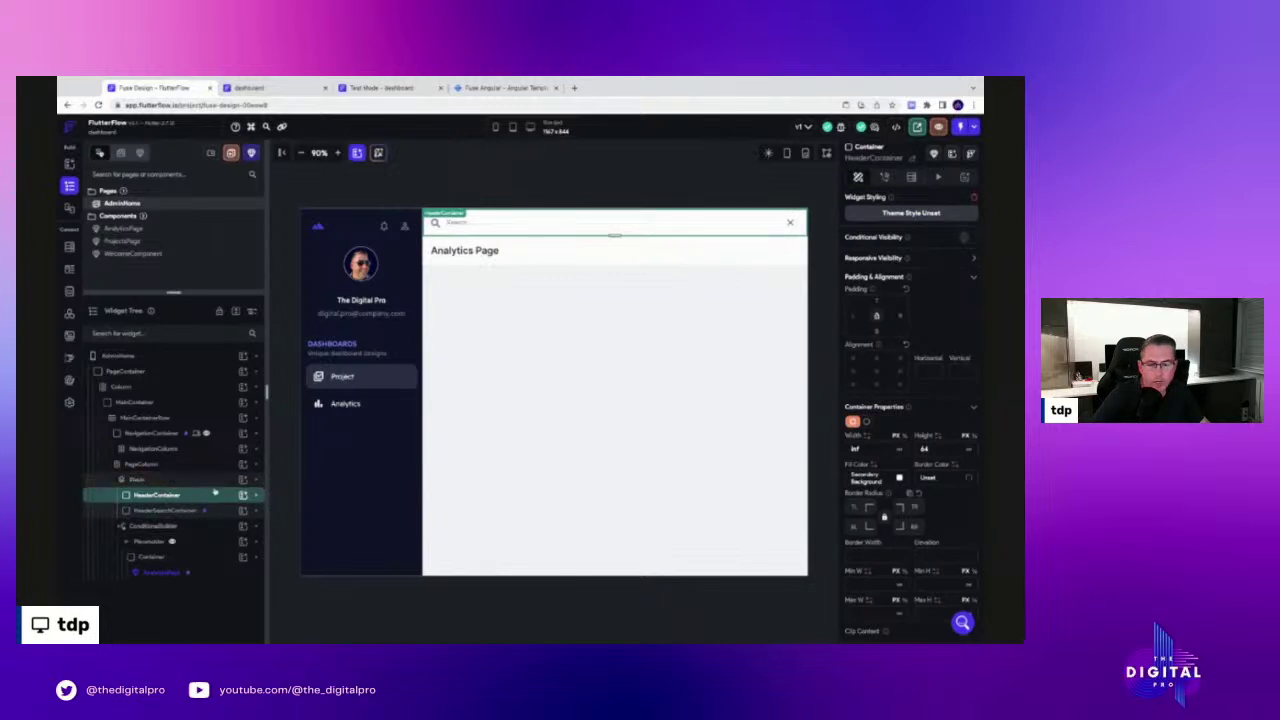
pyautogui.click(167, 511)
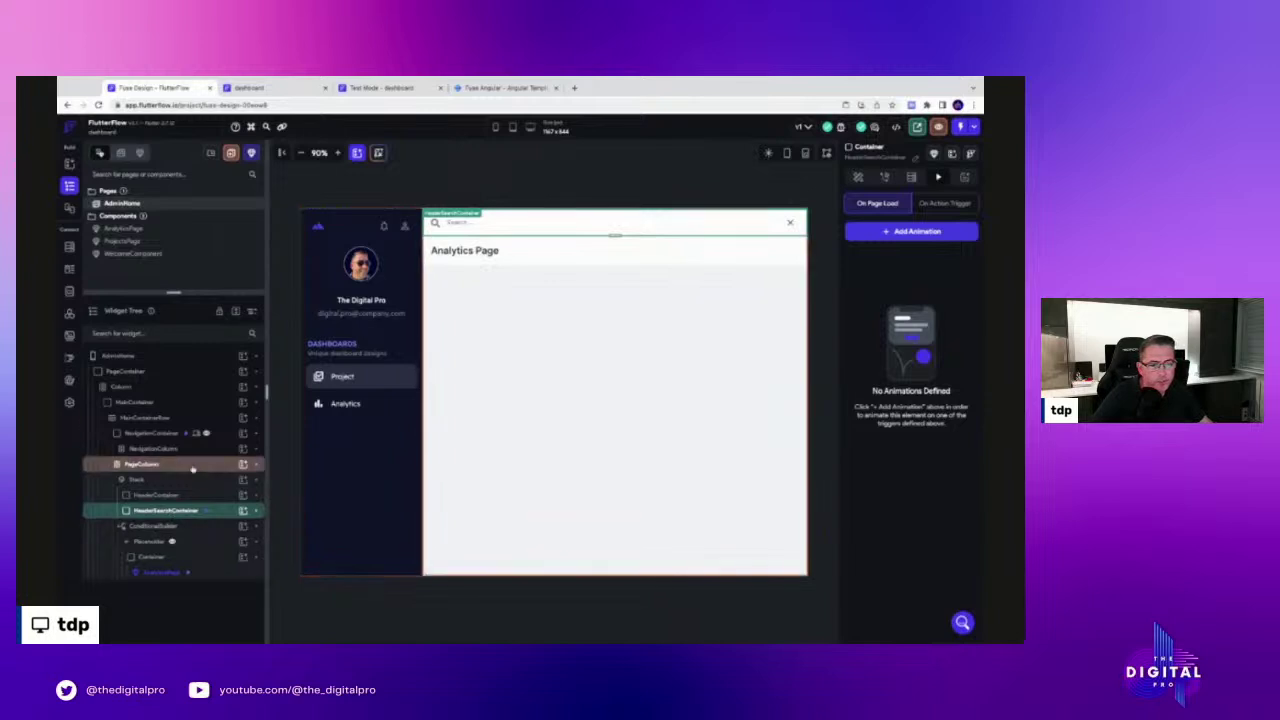
pyautogui.moveTo(150, 512); pyautogui.dragTo(155, 491)
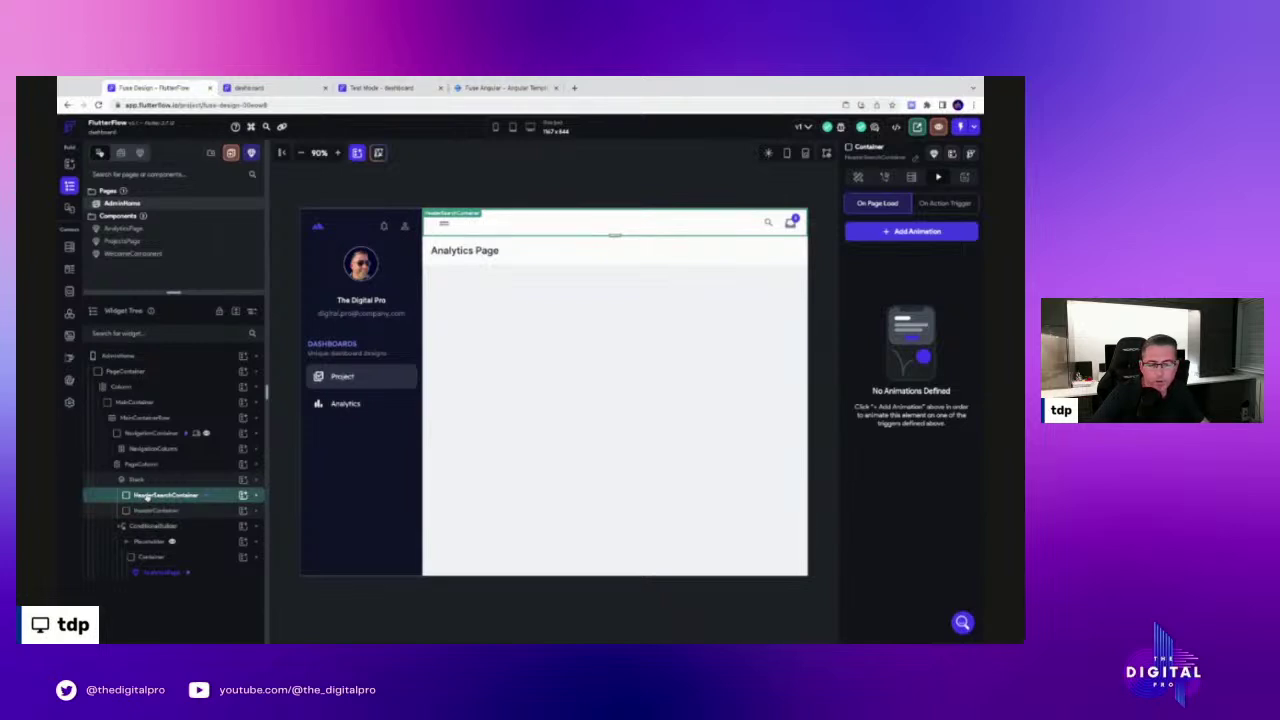
# Reorder HeaderContainer above HeaderSearchContainer and back below it in the Stack, cancelling any child replacement
pyautogui.moveTo(150, 497); pyautogui.dragTo(155, 511)
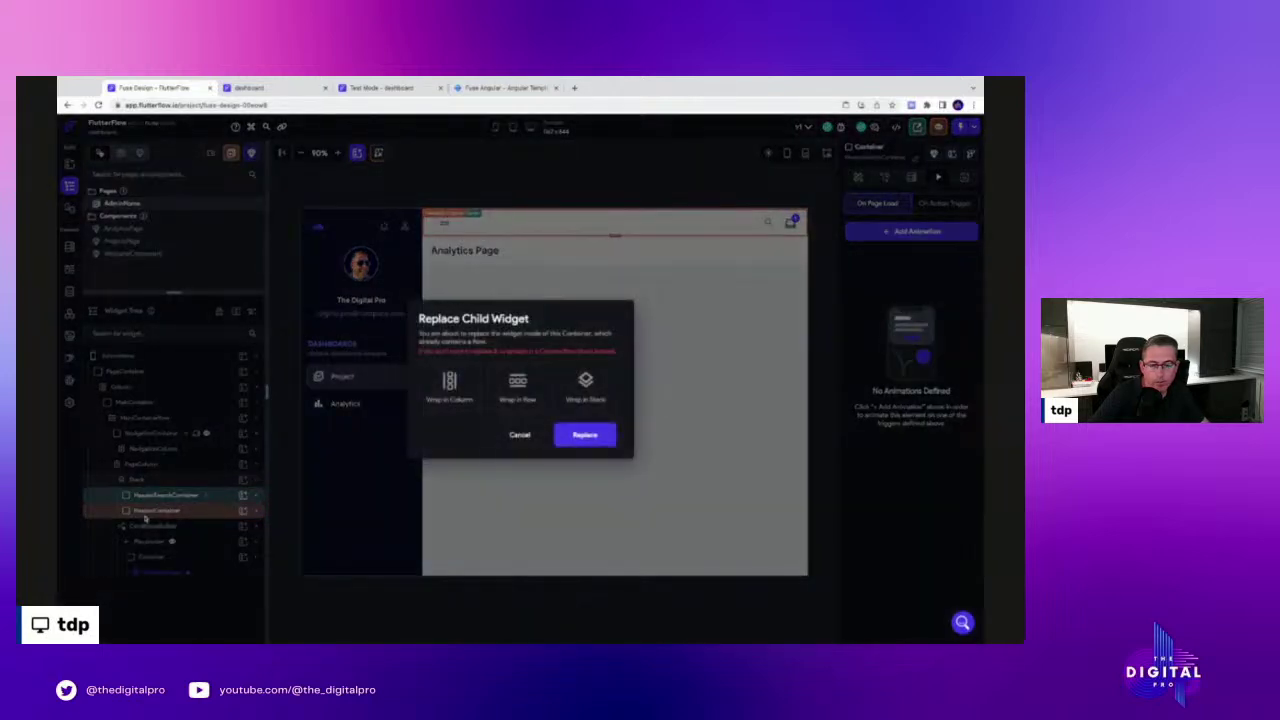
pyautogui.click(515, 436)
pyautogui.click(140, 514)
pyautogui.moveTo(142, 511); pyautogui.dragTo(153, 480)
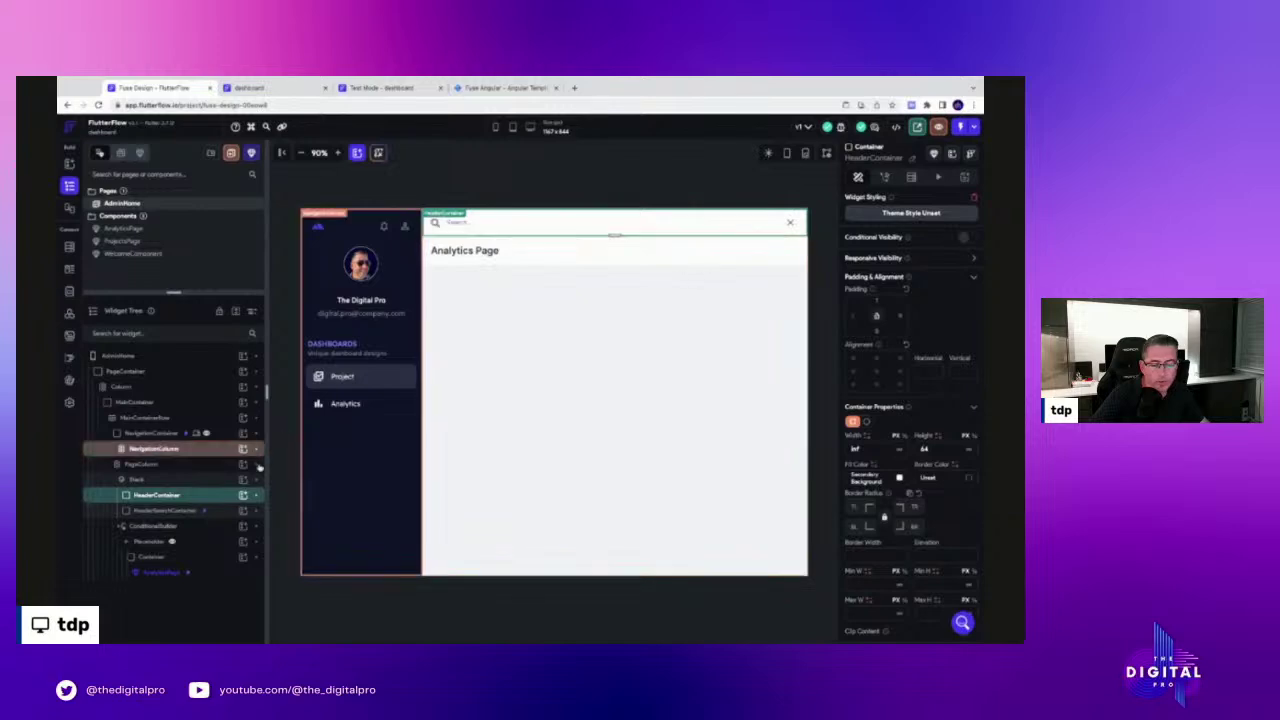
pyautogui.moveTo(159, 498)
pyautogui.mouseDown()
pyautogui.moveTo(156, 510)
pyautogui.moveTo(168, 502)
pyautogui.mouseUp()
pyautogui.click(520, 435)
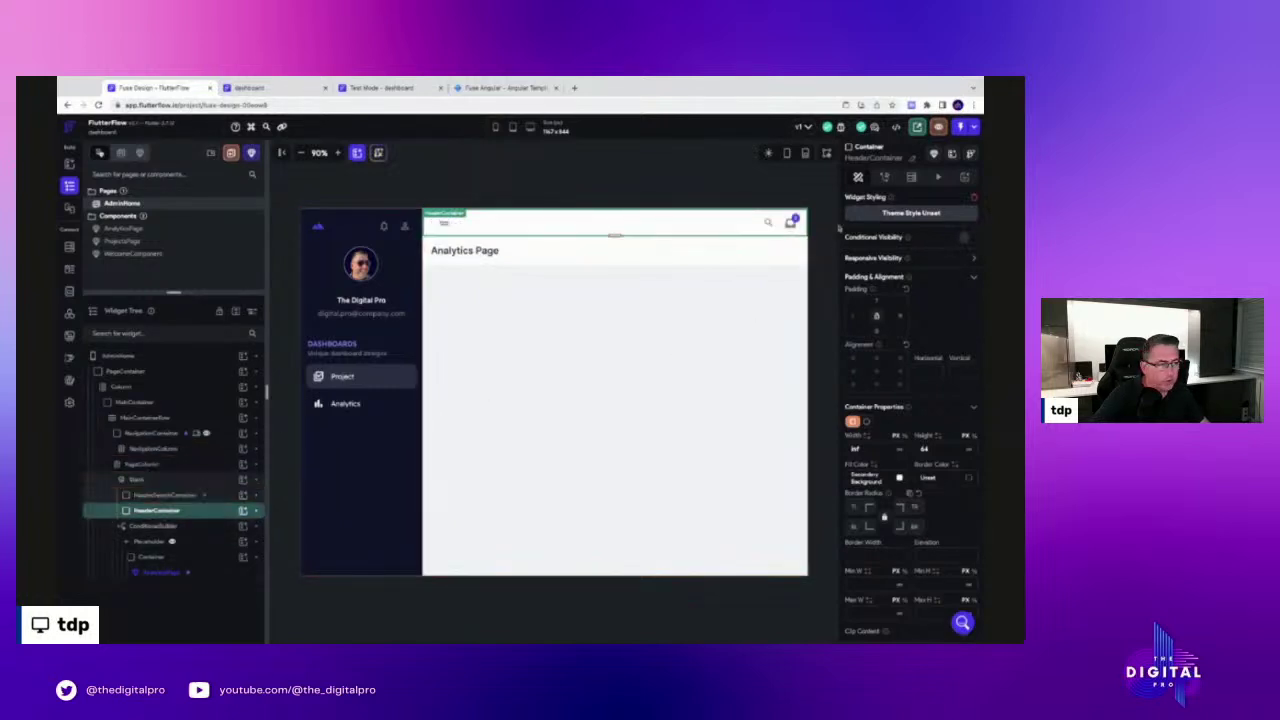
# Examine the On Tap widget animation action of the header's search icon button in the Action Flow Editor
pyautogui.click(768, 224)
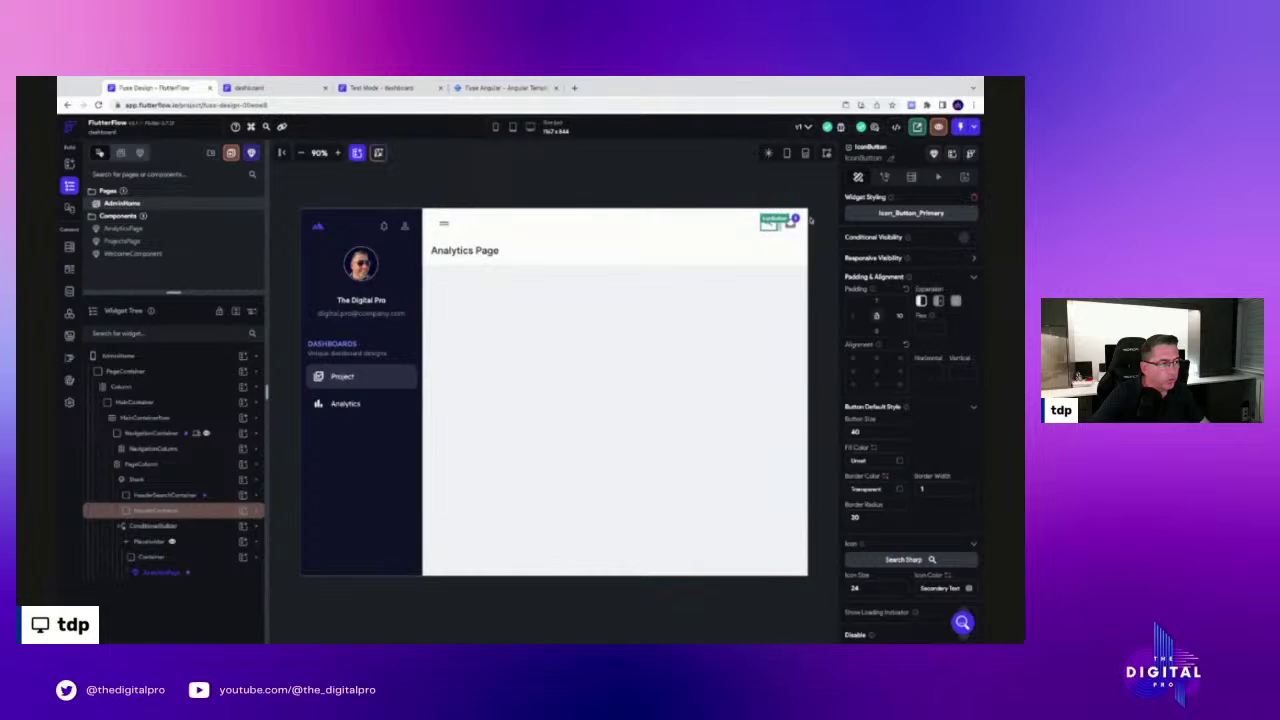
pyautogui.click(884, 177)
pyautogui.click(950, 206)
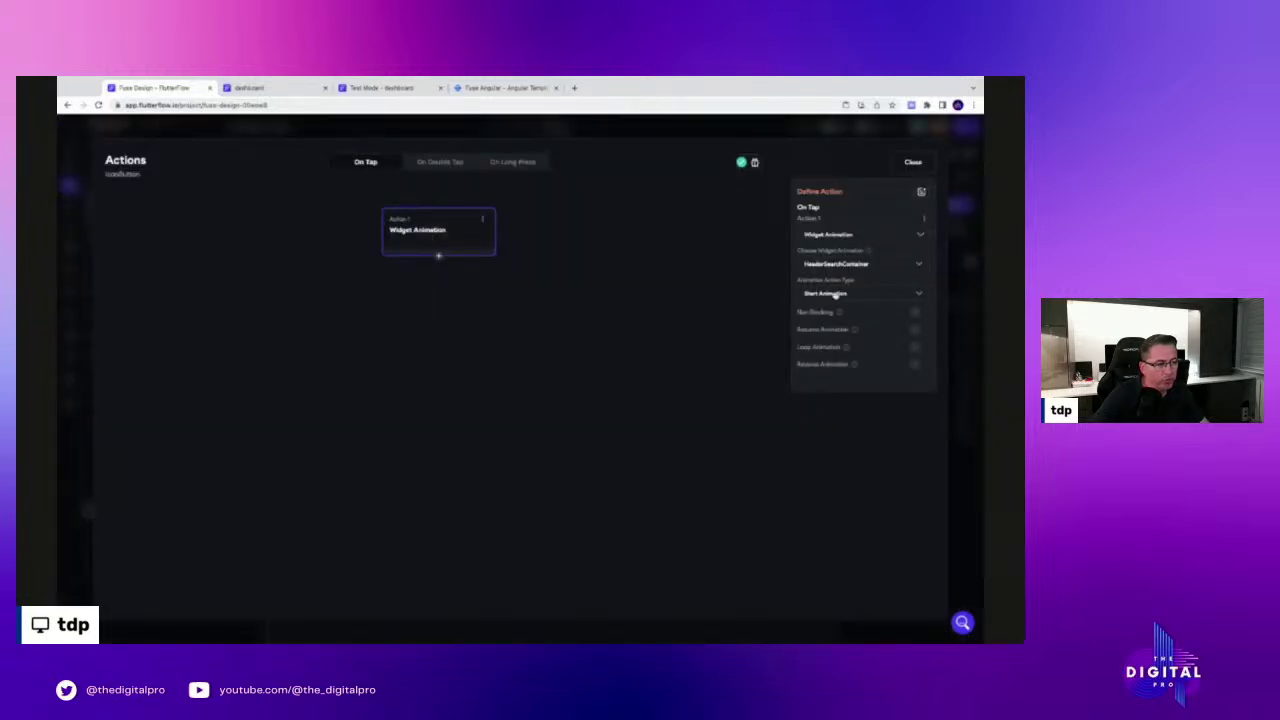
pyautogui.click(913, 162)
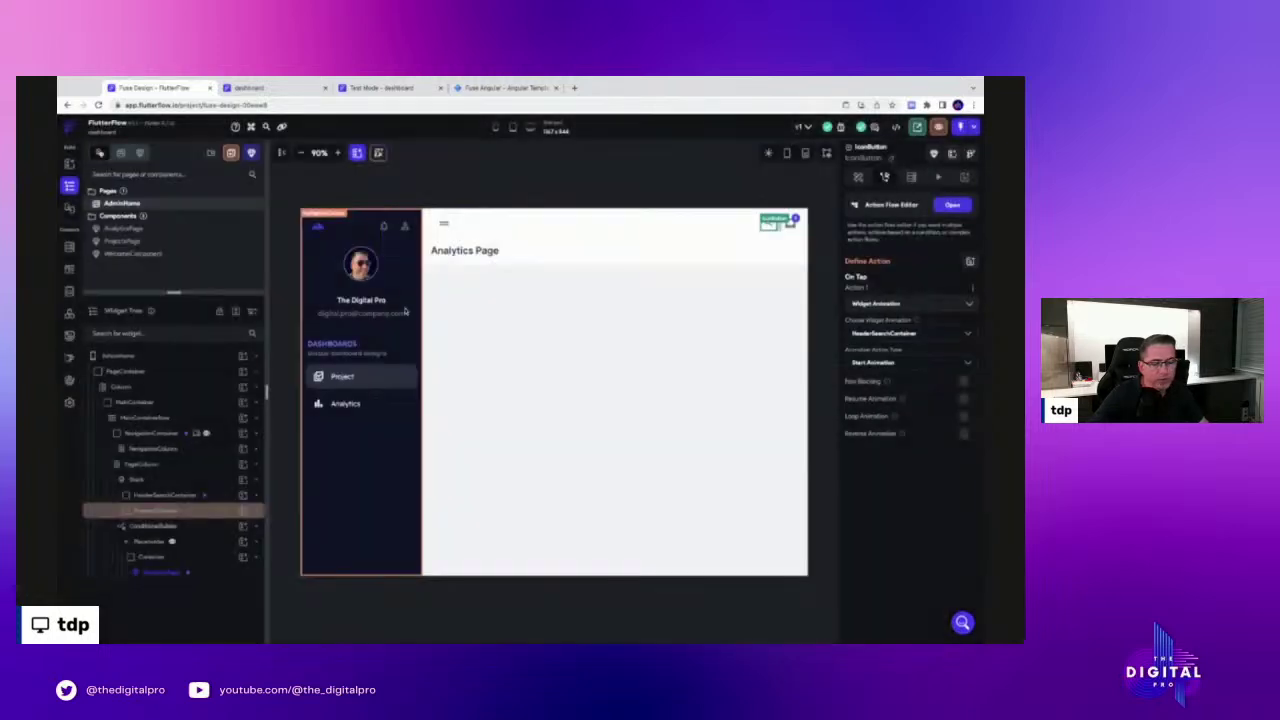
# Review and preview HeaderSearchContainer's On Action Trigger slide animation, and check the container's own actions
pyautogui.click(165, 496)
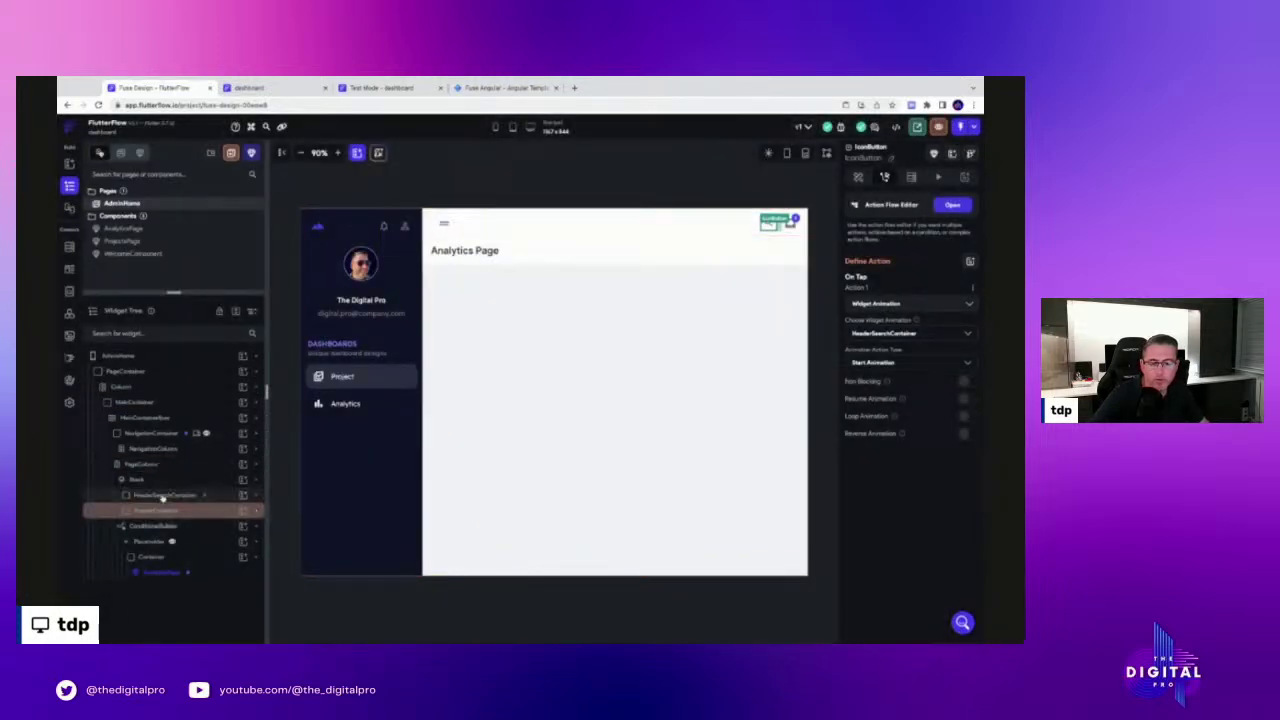
pyautogui.click(944, 203)
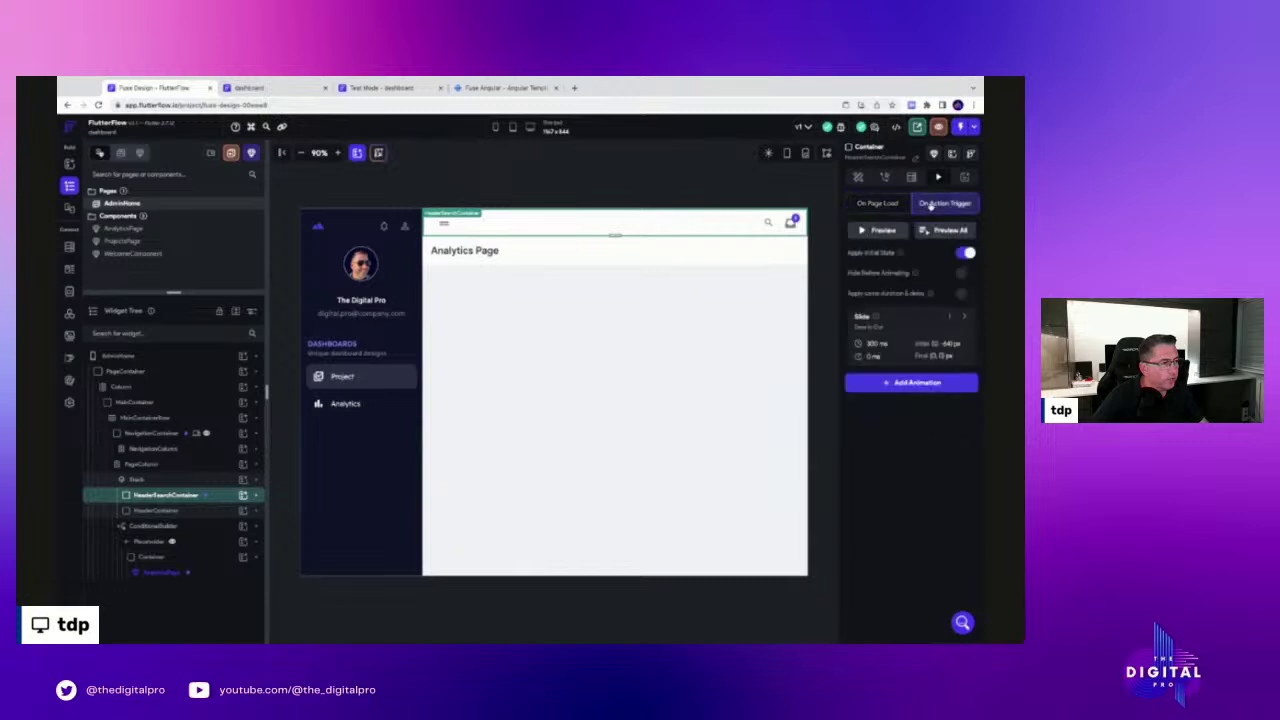
pyautogui.click(882, 231)
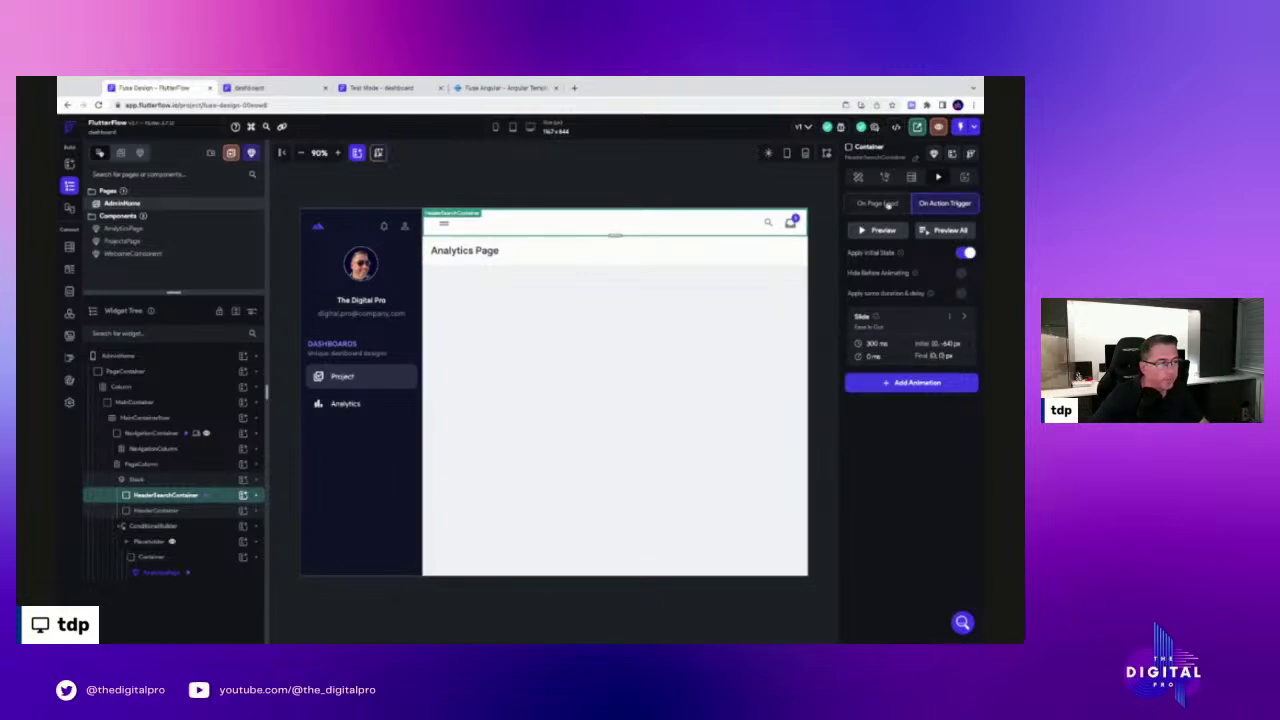
pyautogui.click(884, 177)
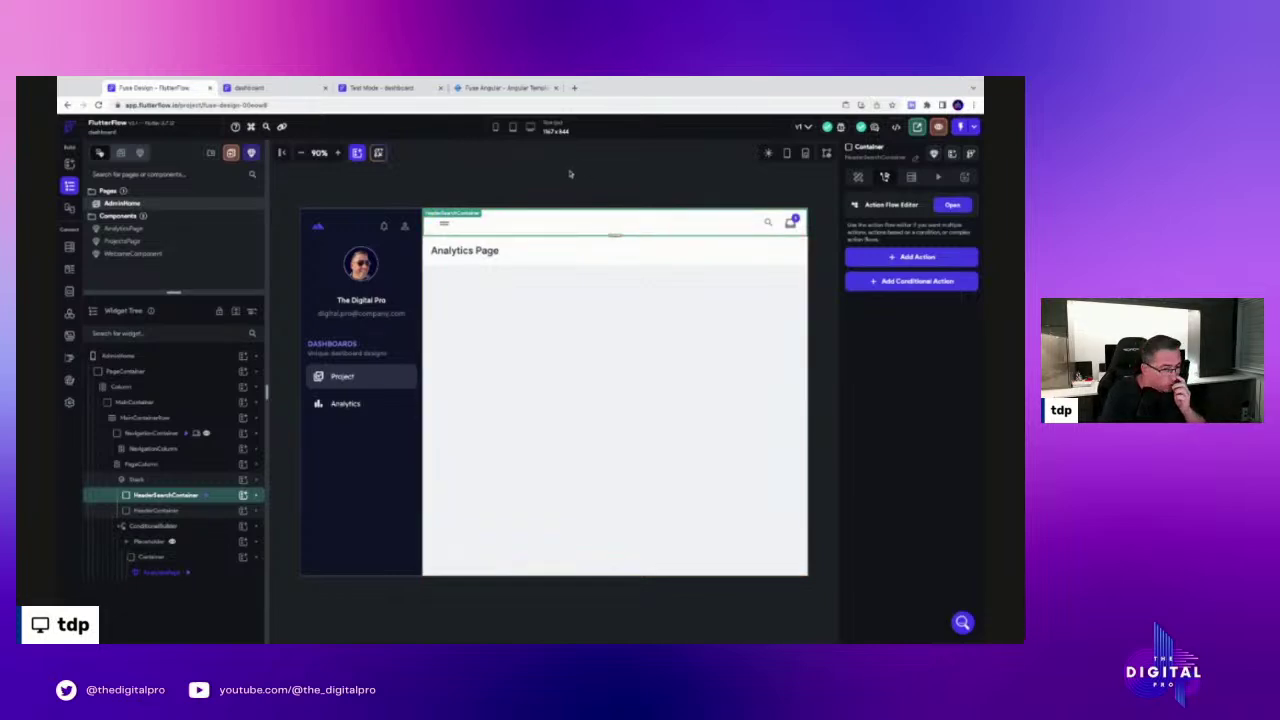
# Switch to the Fuse Angular template, open the browser's developer tools, and inspect the sidebar header element
pyautogui.click(502, 88)
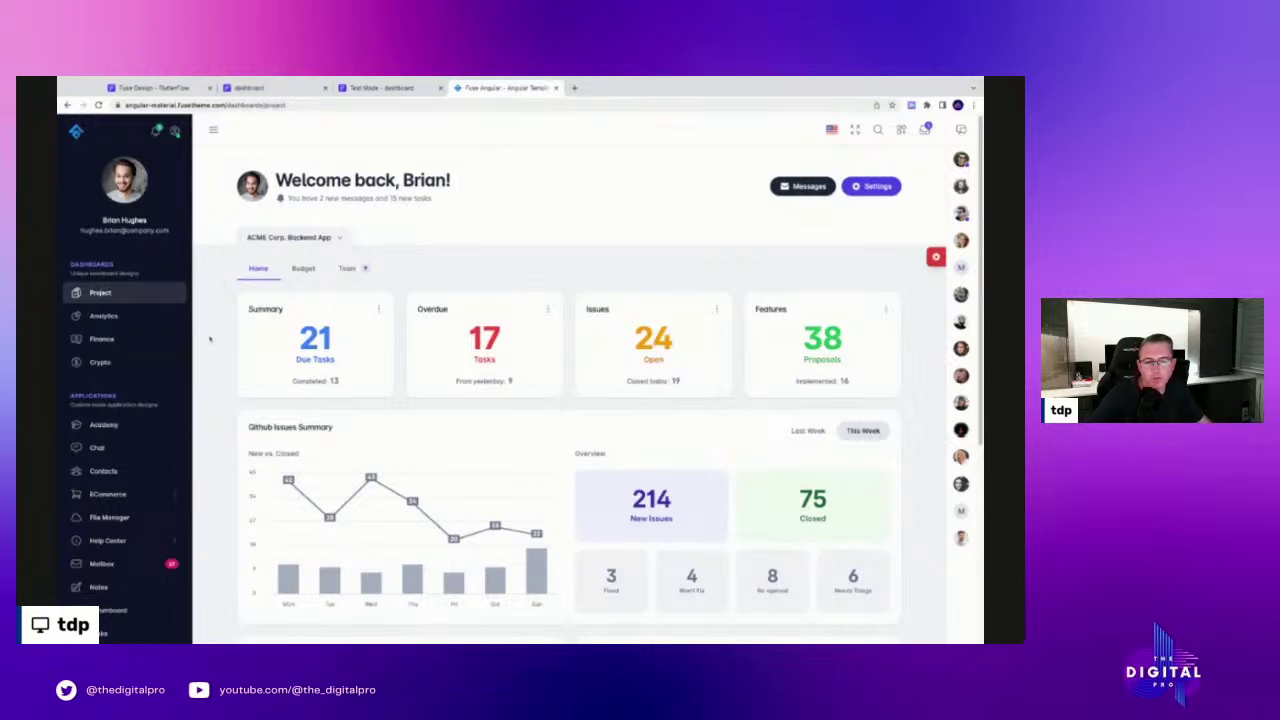
pyautogui.press('super+alt+i')
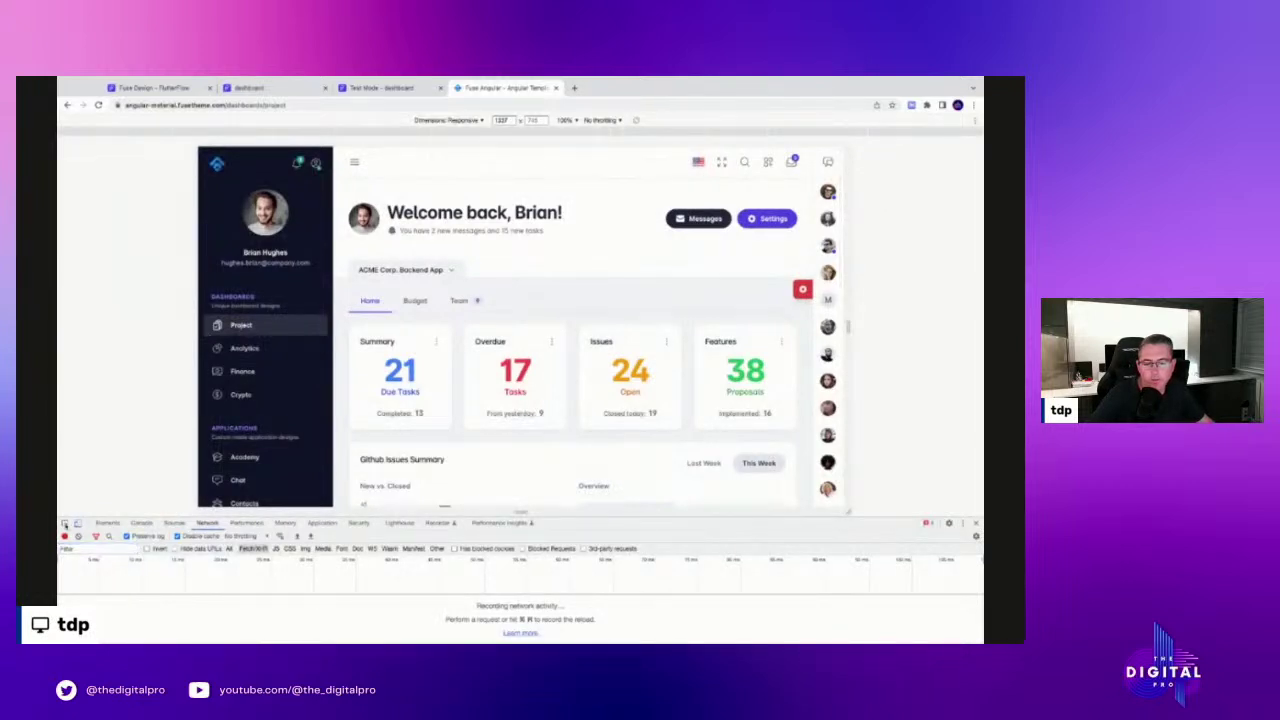
pyautogui.click(64, 523)
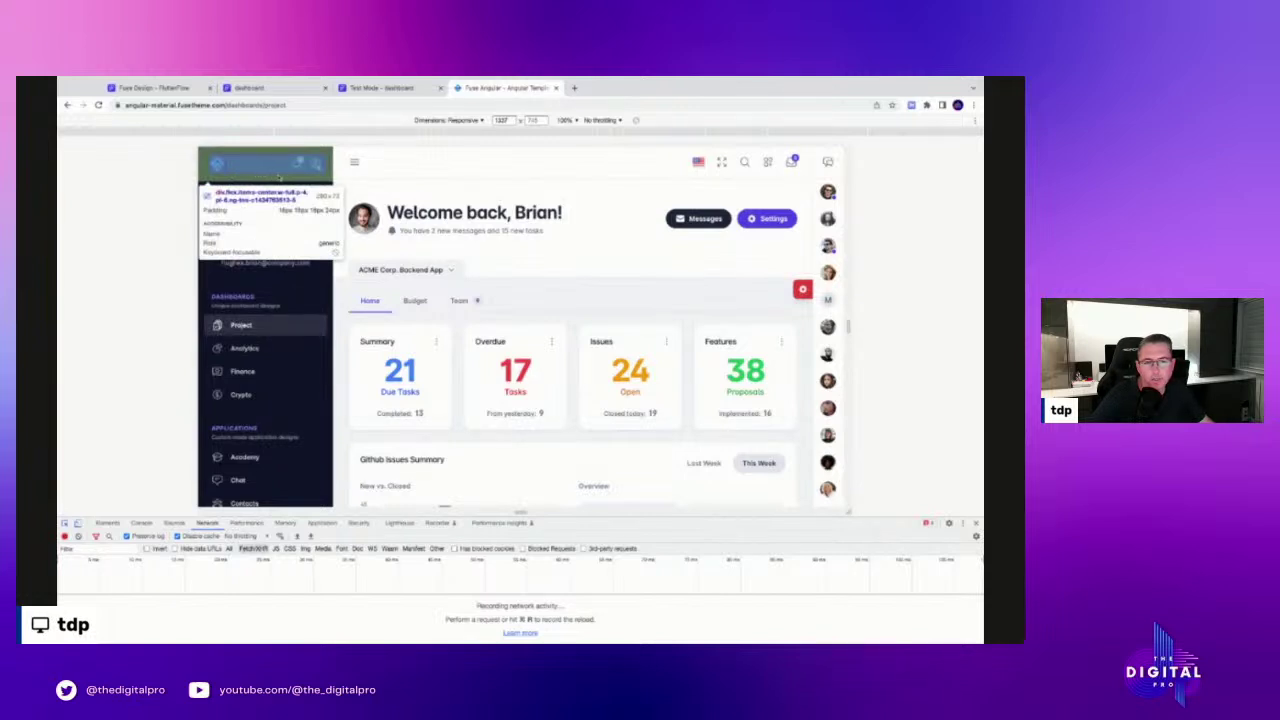
# Switch back to the FlutterFlow project and examine the padding and alignment settings of the sidebar's header row
pyautogui.click(150, 88)
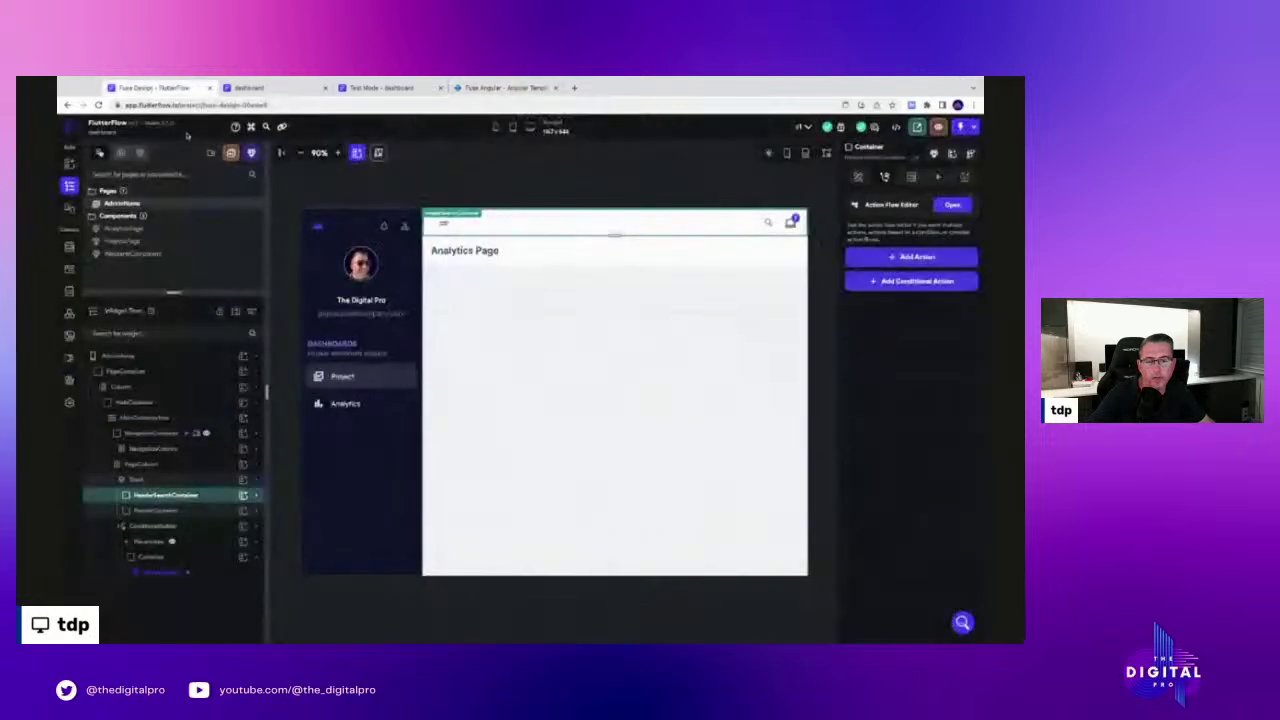
pyautogui.click(320, 234)
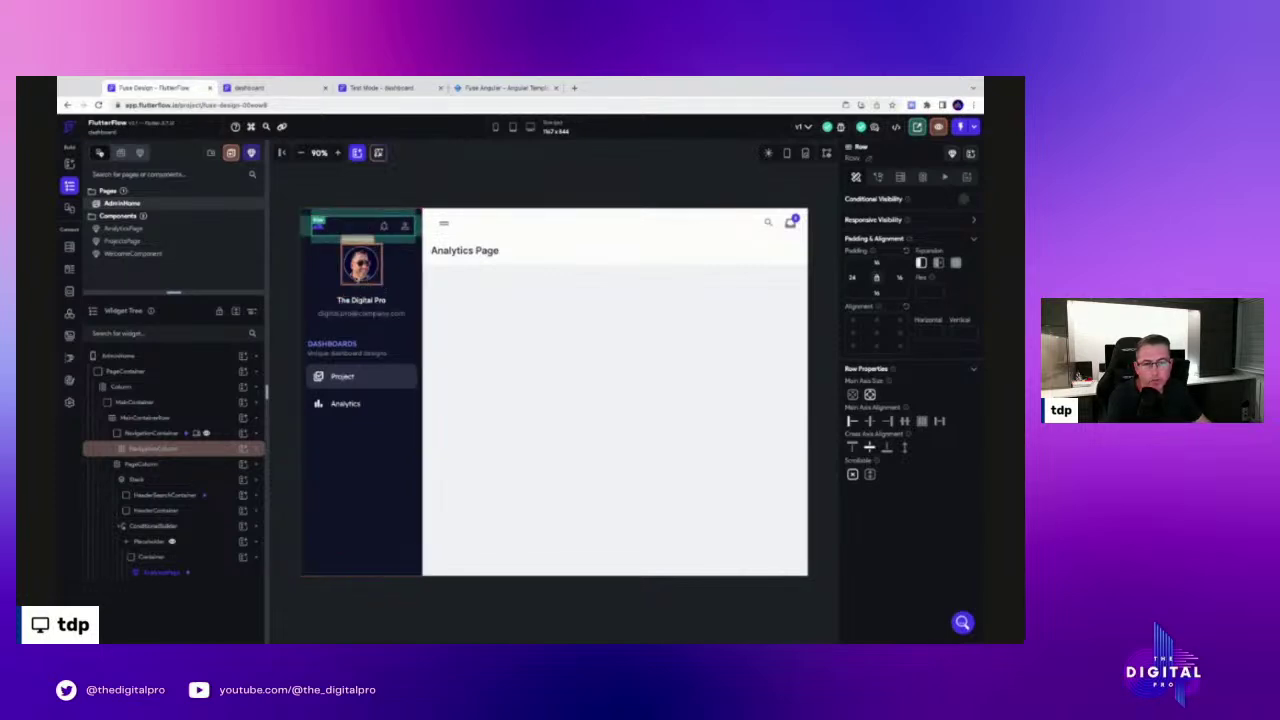
pyautogui.click(274, 265)
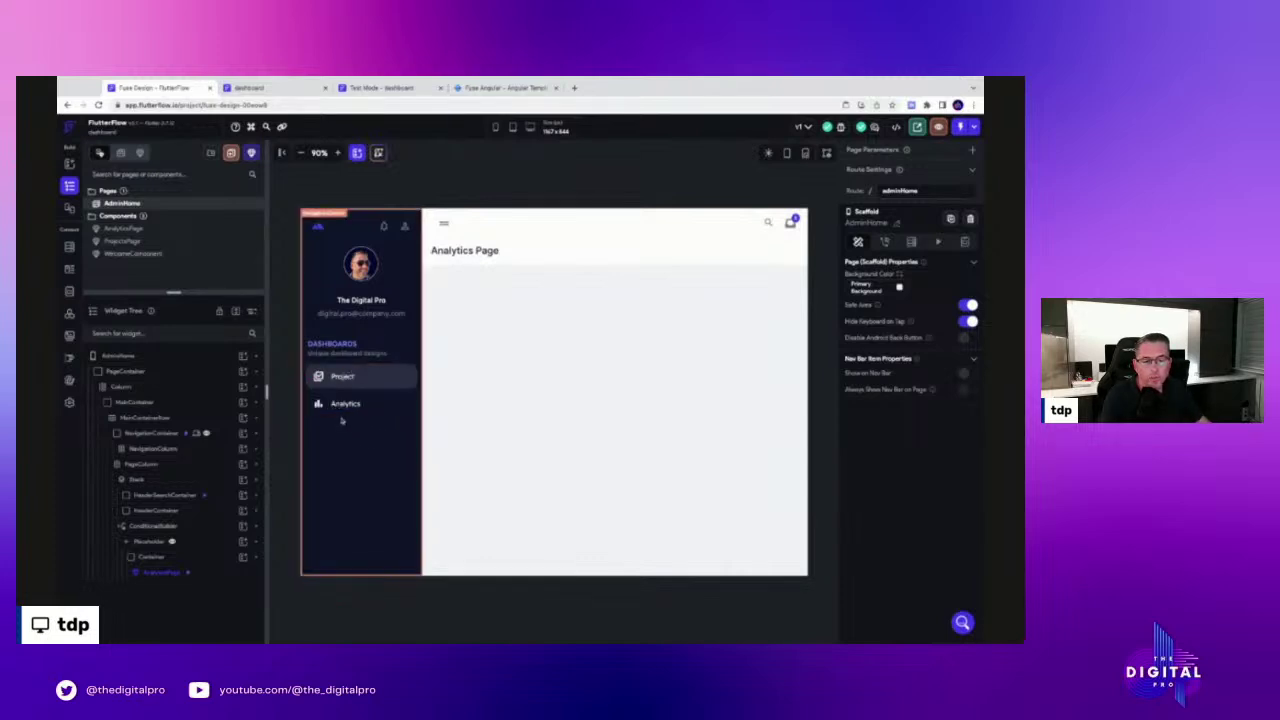
# Switch to the Fuse Angular template, close its developer tools, and close that browser tab
pyautogui.click(493, 88)
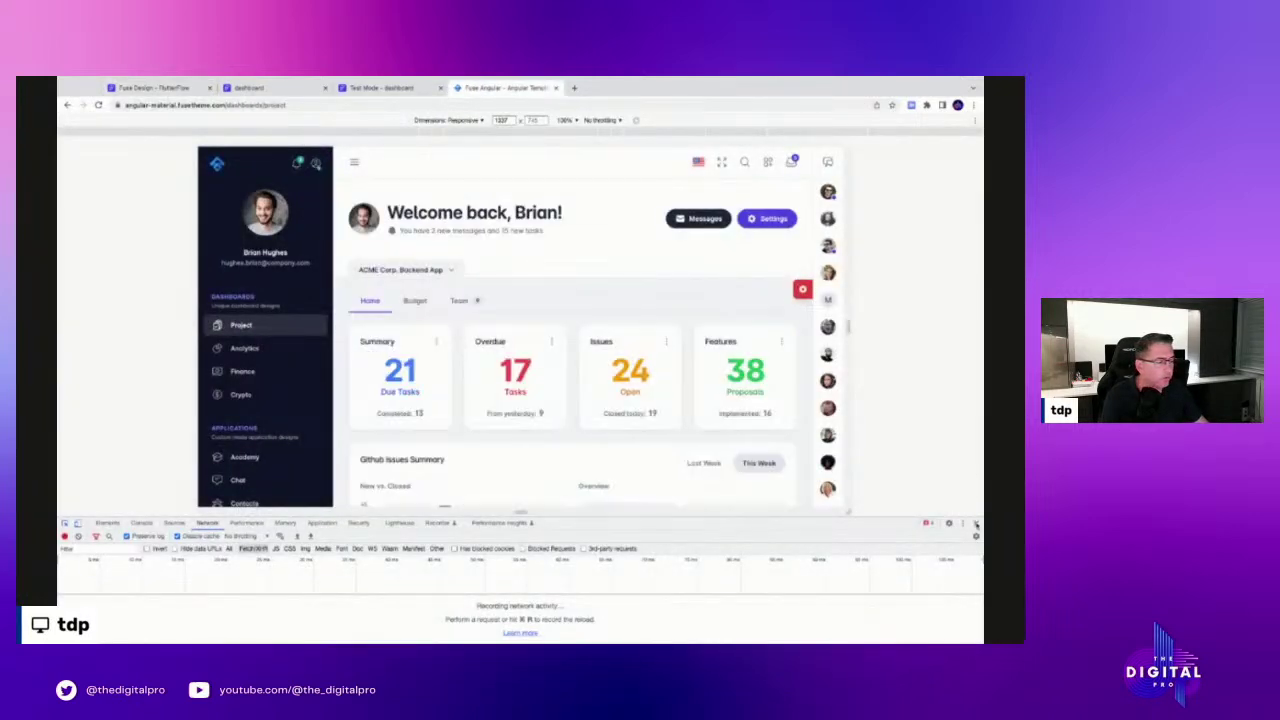
pyautogui.click(977, 524)
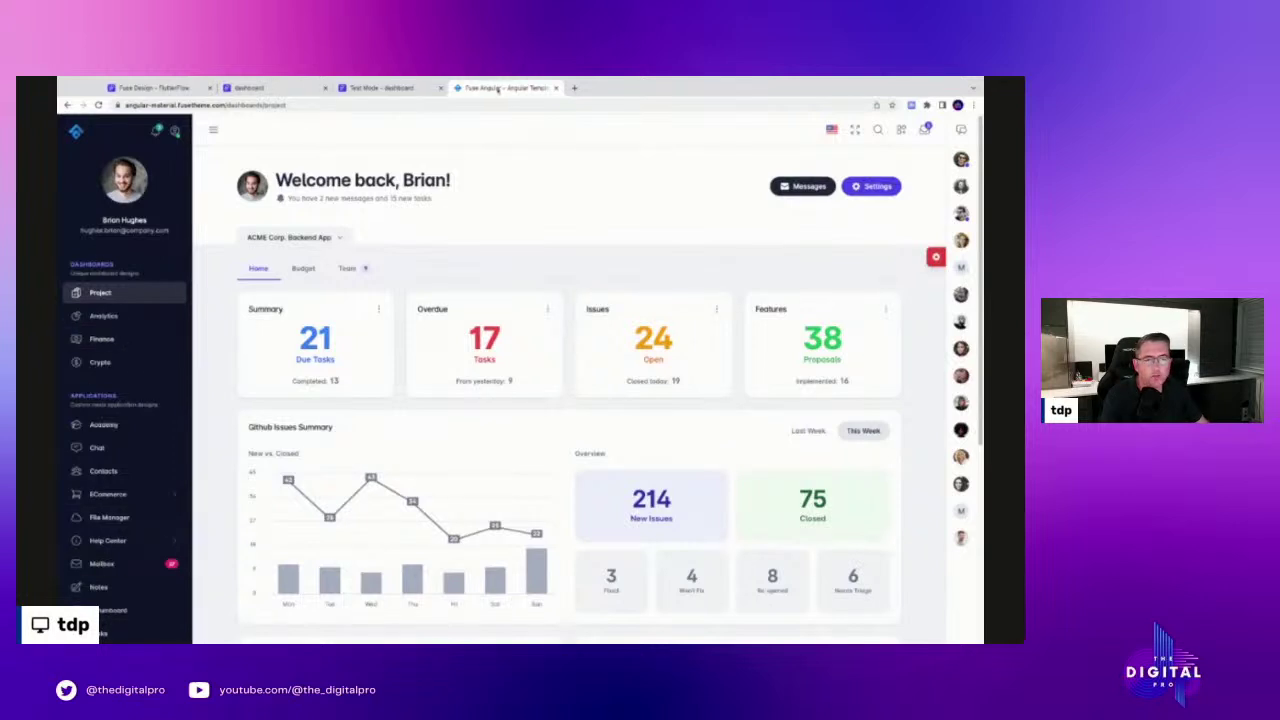
pyautogui.click(556, 88)
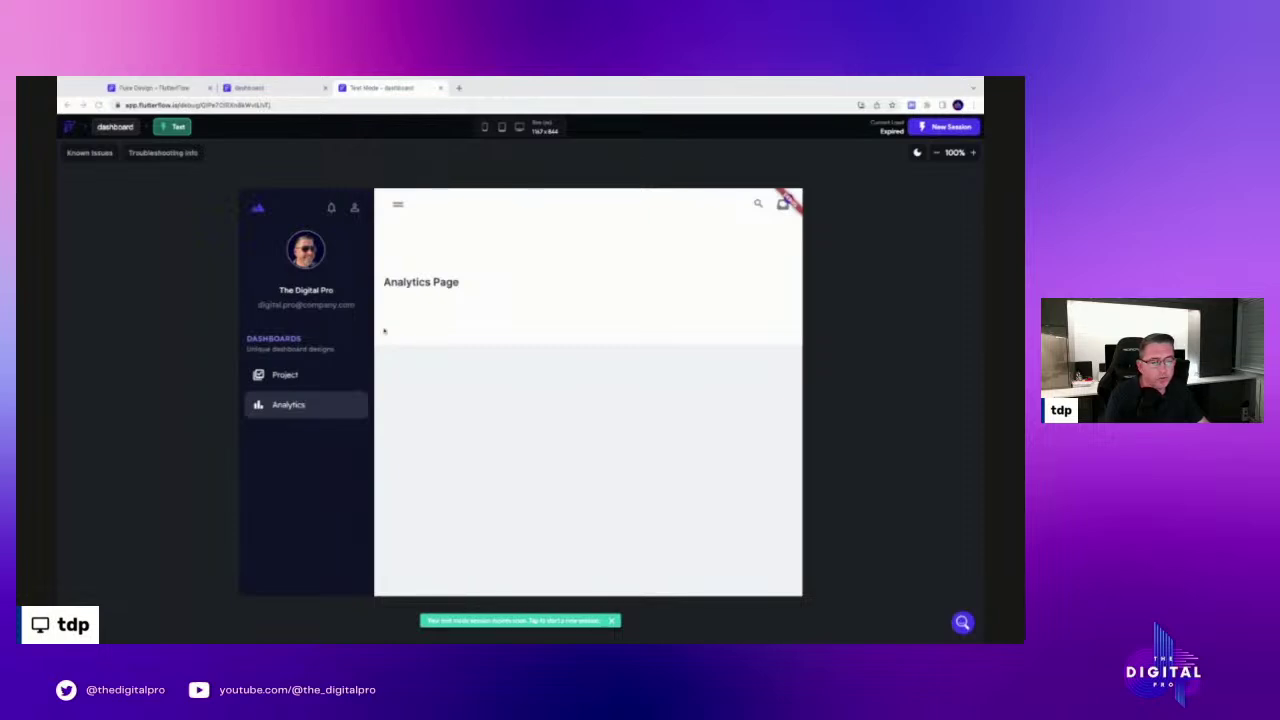
# Switch to the published dashboard without developer tools and resize the browser window to check the responsive layout
pyautogui.click(252, 88)
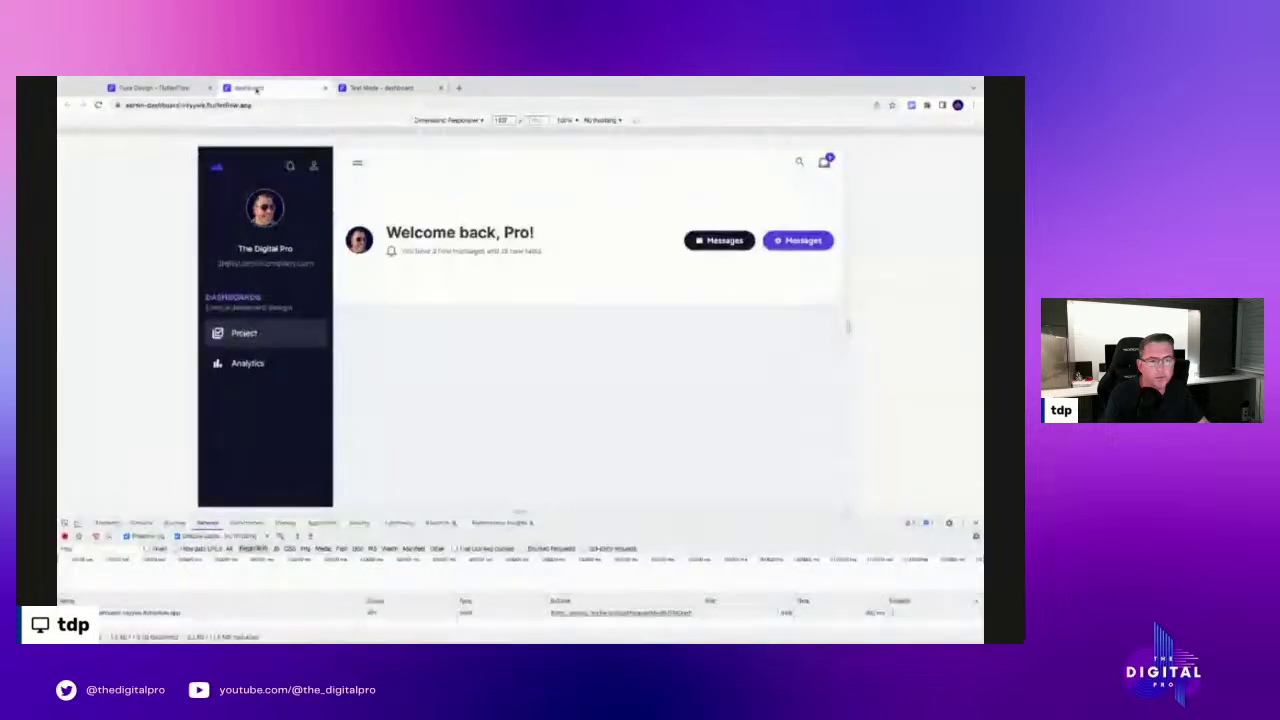
pyautogui.click(977, 523)
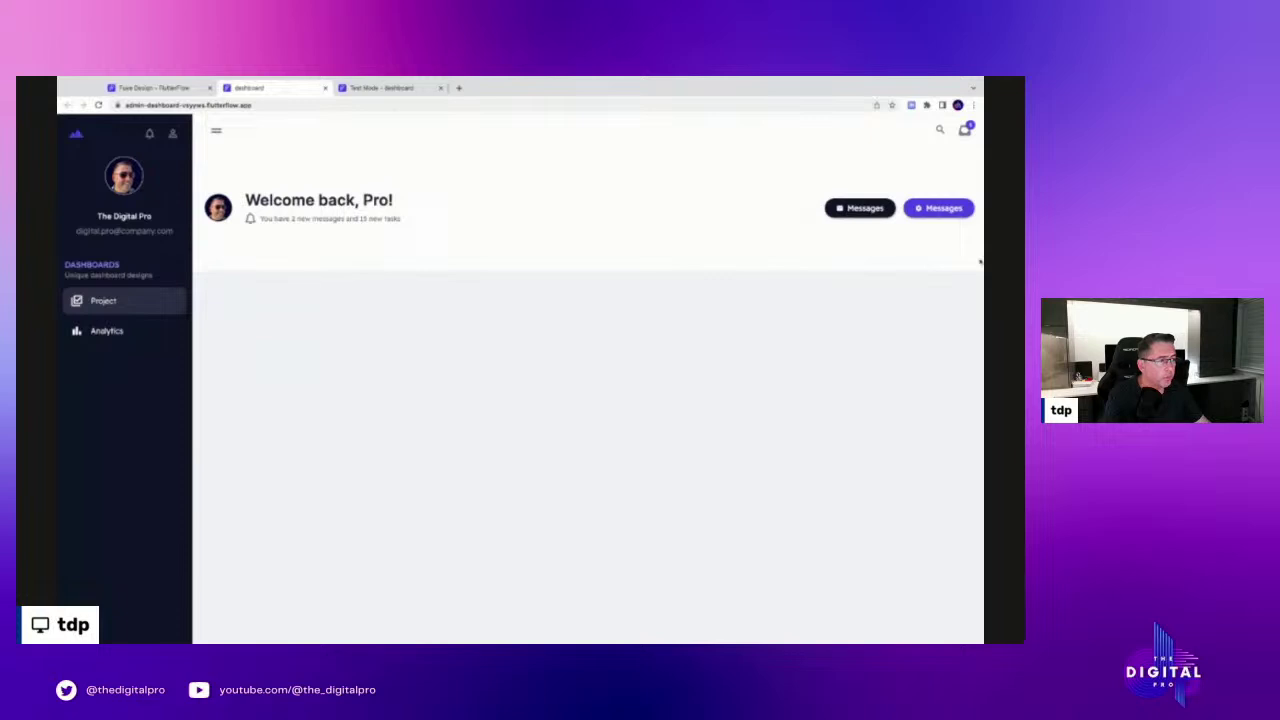
pyautogui.moveTo(980, 262); pyautogui.dragTo(830, 262)
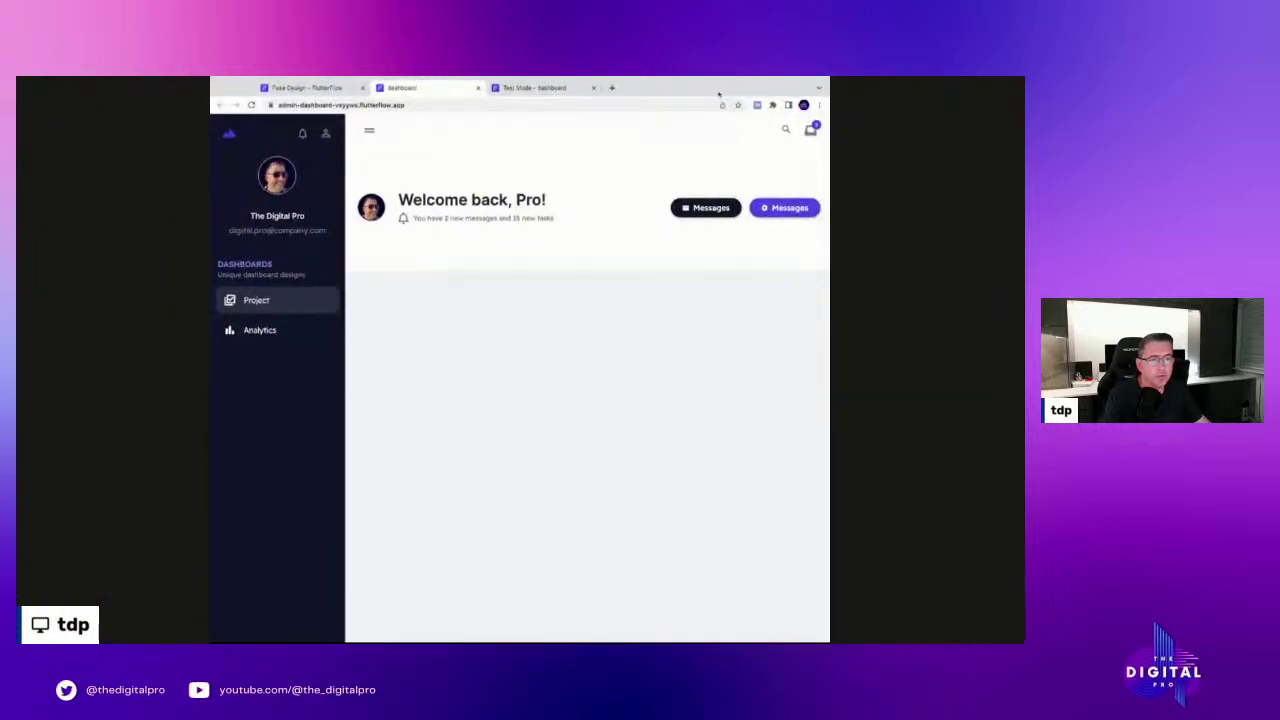
pyautogui.moveTo(828, 248); pyautogui.dragTo(879, 231)
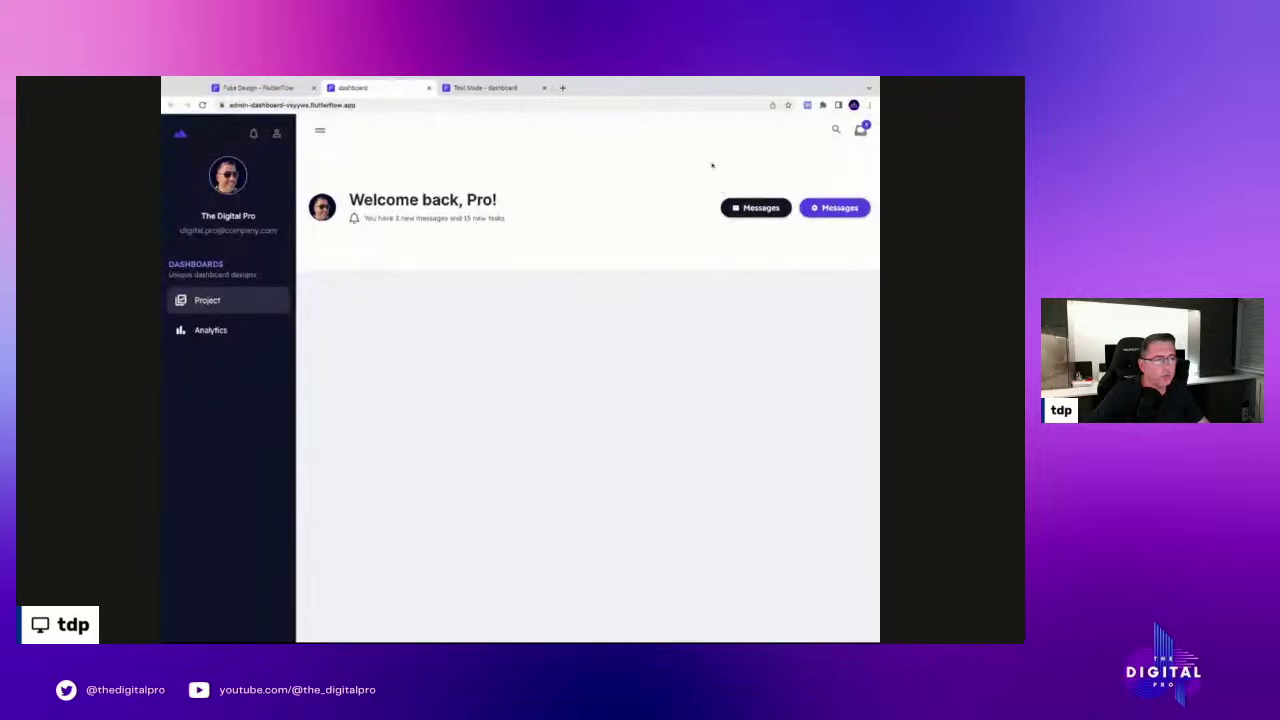
pyautogui.moveTo(663, 77); pyautogui.dragTo(657, 121)
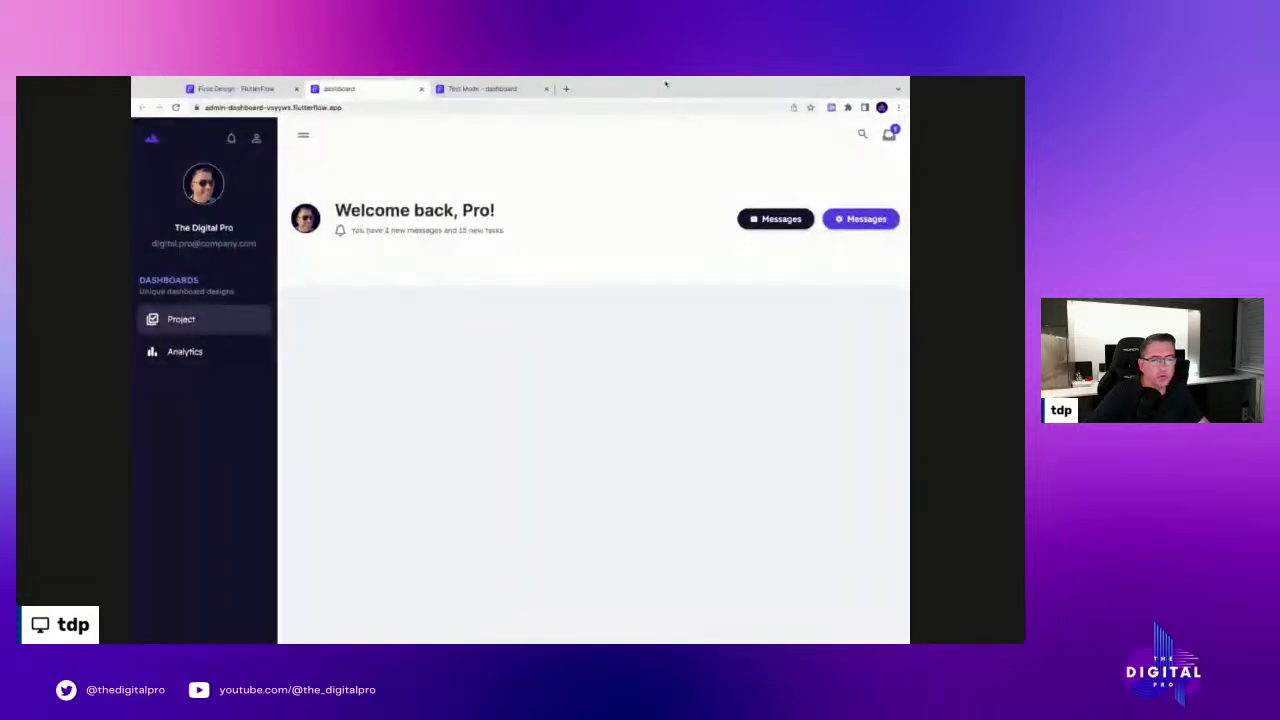
pyautogui.moveTo(910, 328); pyautogui.dragTo(960, 326)
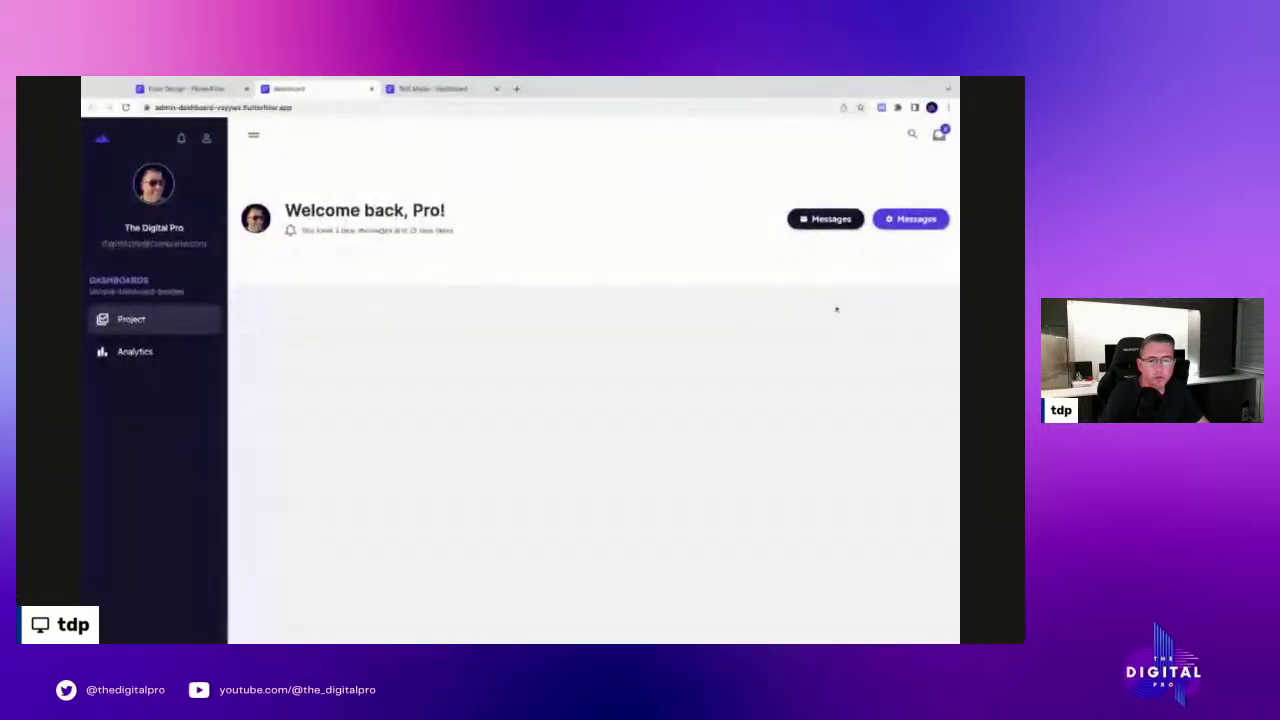
# Test the published dashboard by alternating between the Analytics and Project pages, and hide and reopen the sidebar
pyautogui.click(135, 355)
pyautogui.click(130, 320)
pyautogui.click(135, 352)
pyautogui.click(131, 320)
pyautogui.click(137, 347)
pyautogui.click(131, 320)
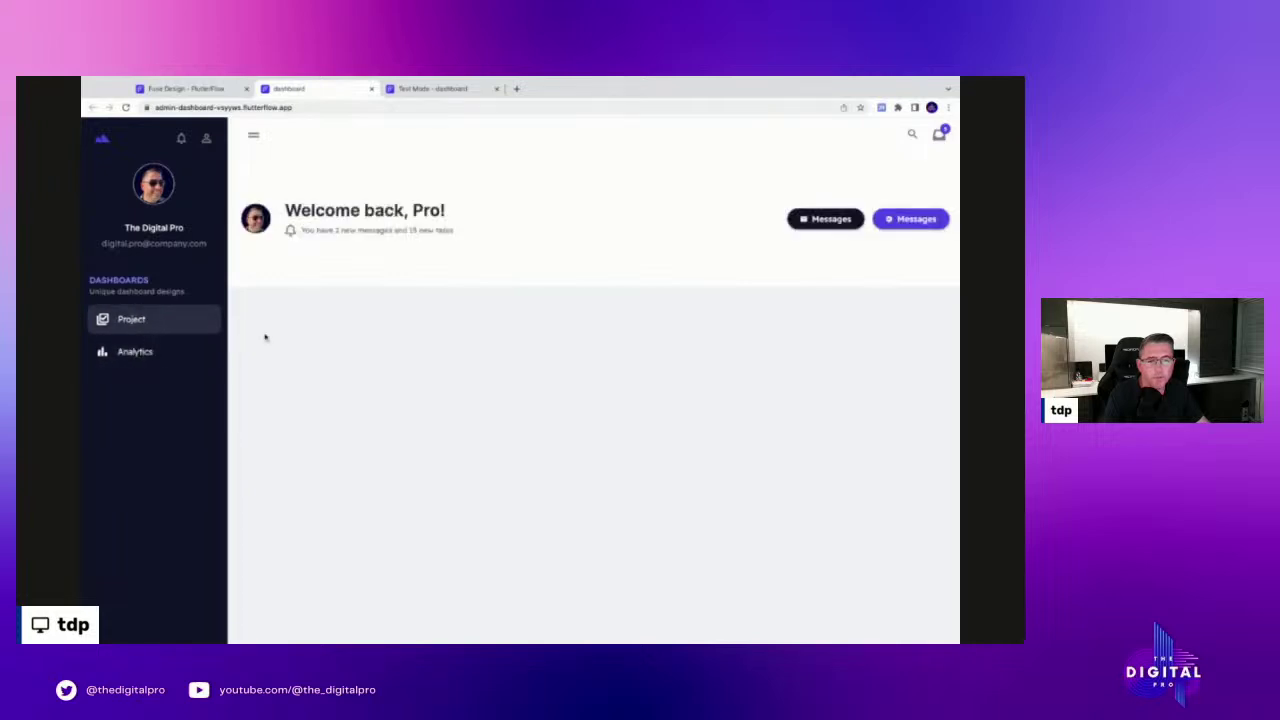
pyautogui.click(251, 135)
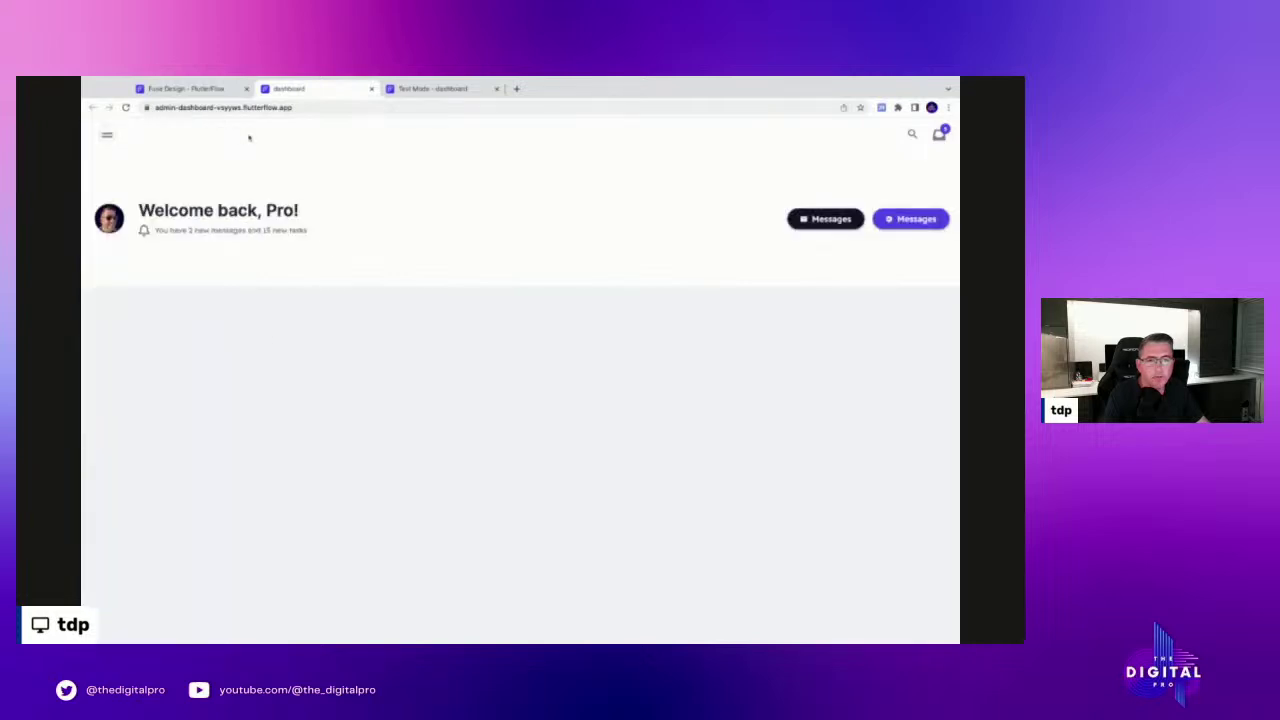
pyautogui.click(107, 134)
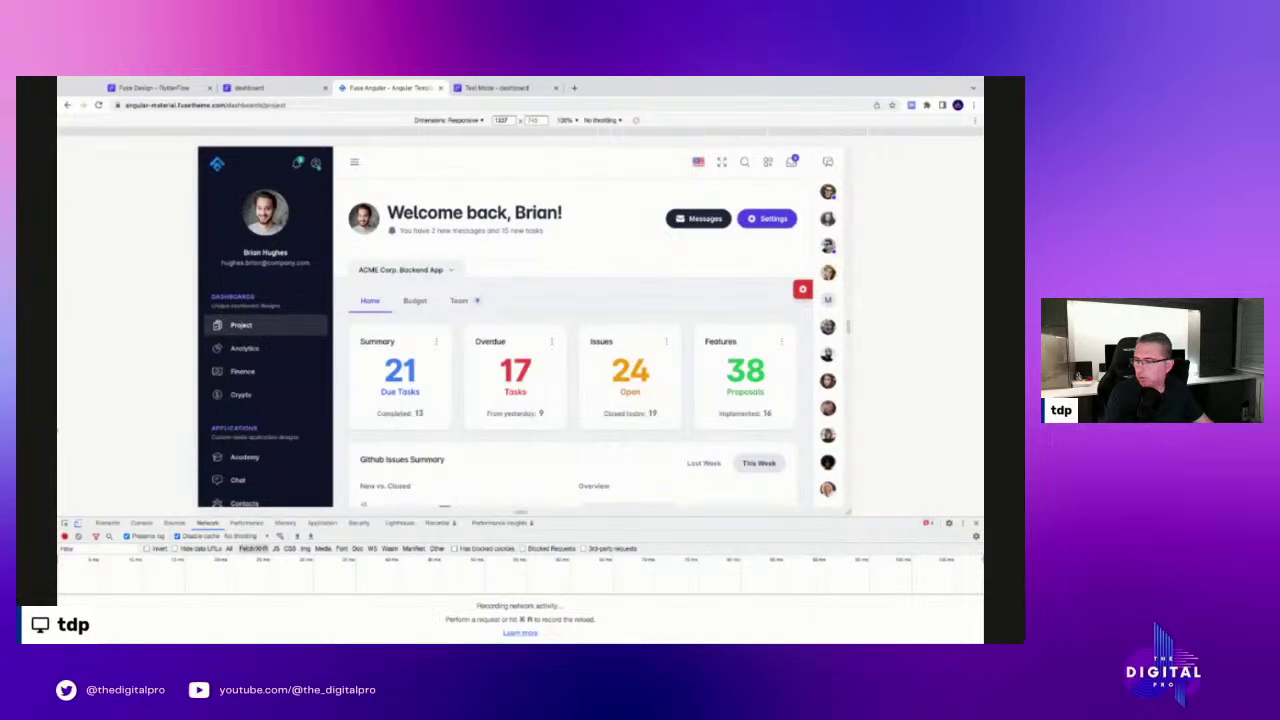
# In the FlutterFlow project, preview each ConditionalBuilder branch in the UI builder, ending with the first condition's container shown
pyautogui.click(152, 88)
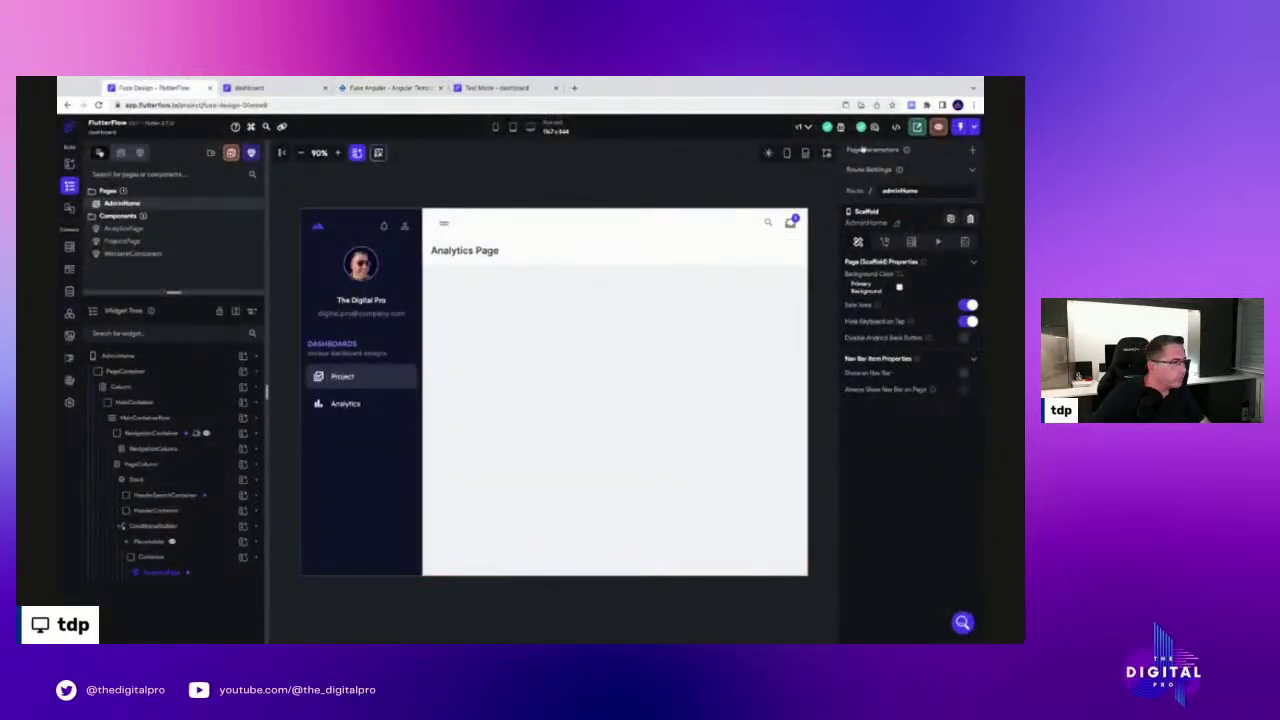
pyautogui.click(155, 527)
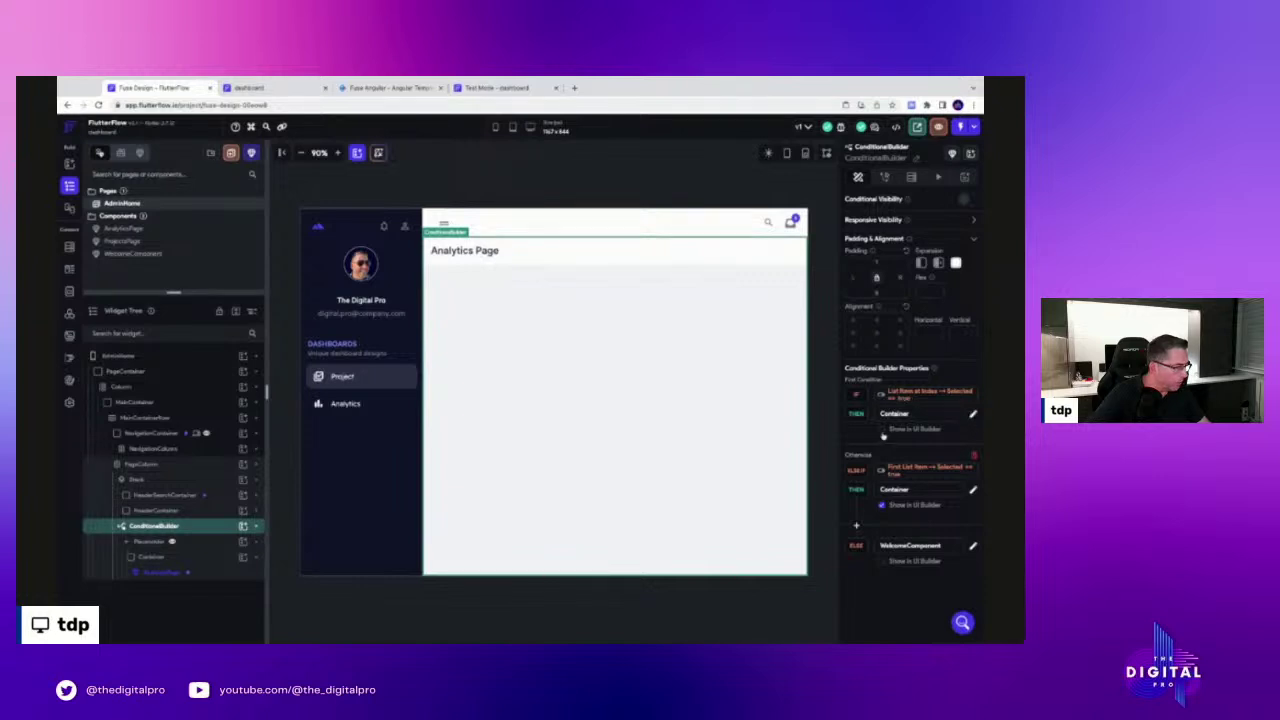
pyautogui.click(882, 429)
pyautogui.click(882, 506)
pyautogui.click(881, 562)
pyautogui.click(882, 506)
pyautogui.click(882, 429)
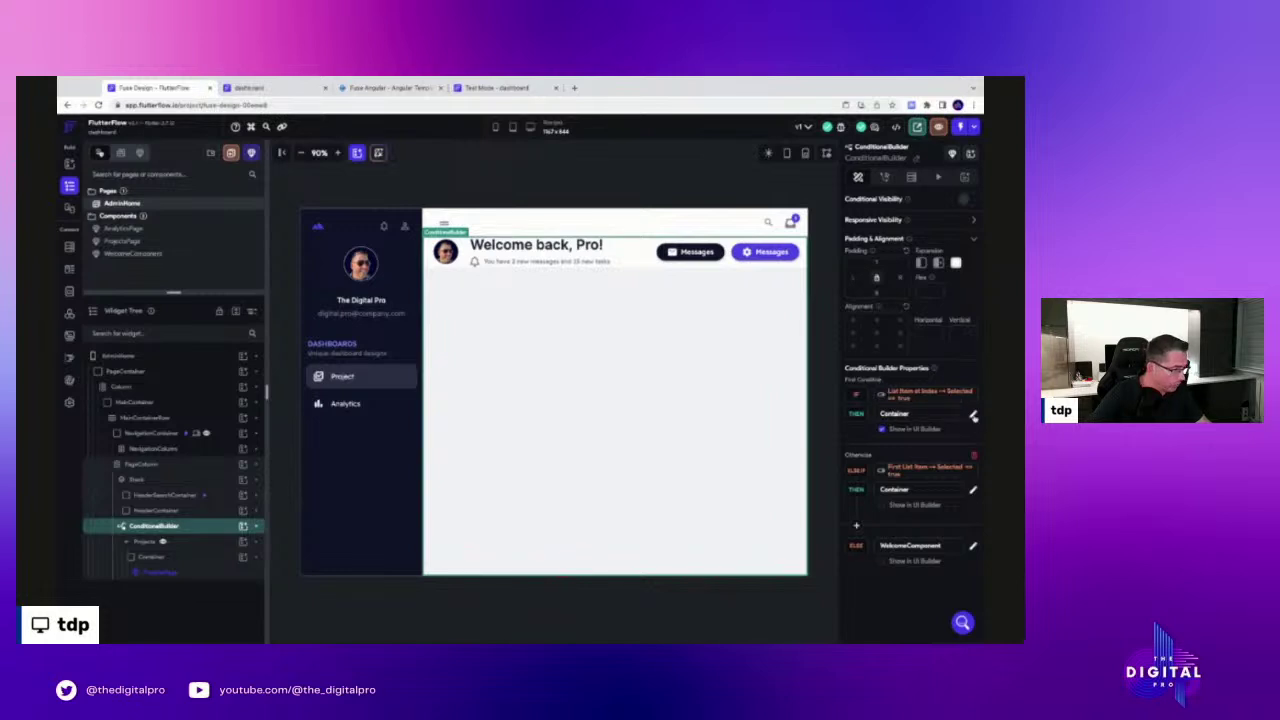
# Examine the first branch's container and both values of the ConditionalBuilder's first condition, leaving the condition unedited
pyautogui.click(973, 414)
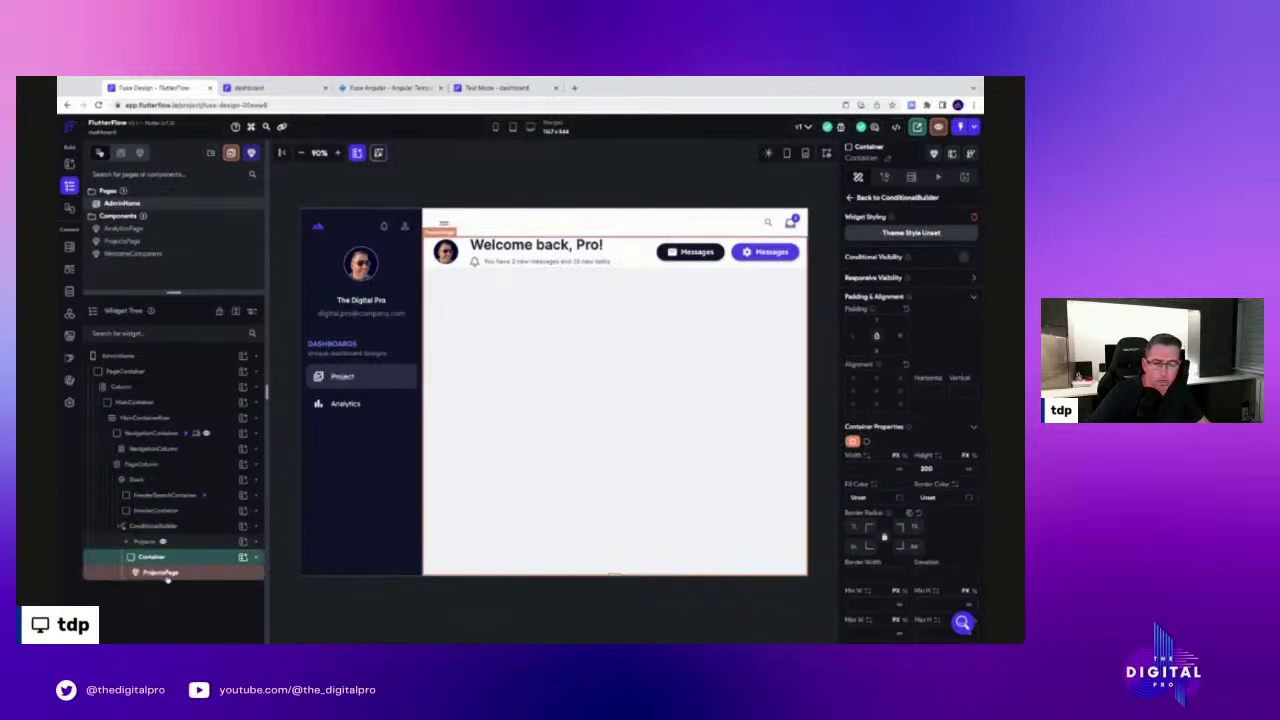
pyautogui.click(150, 526)
pyautogui.click(907, 396)
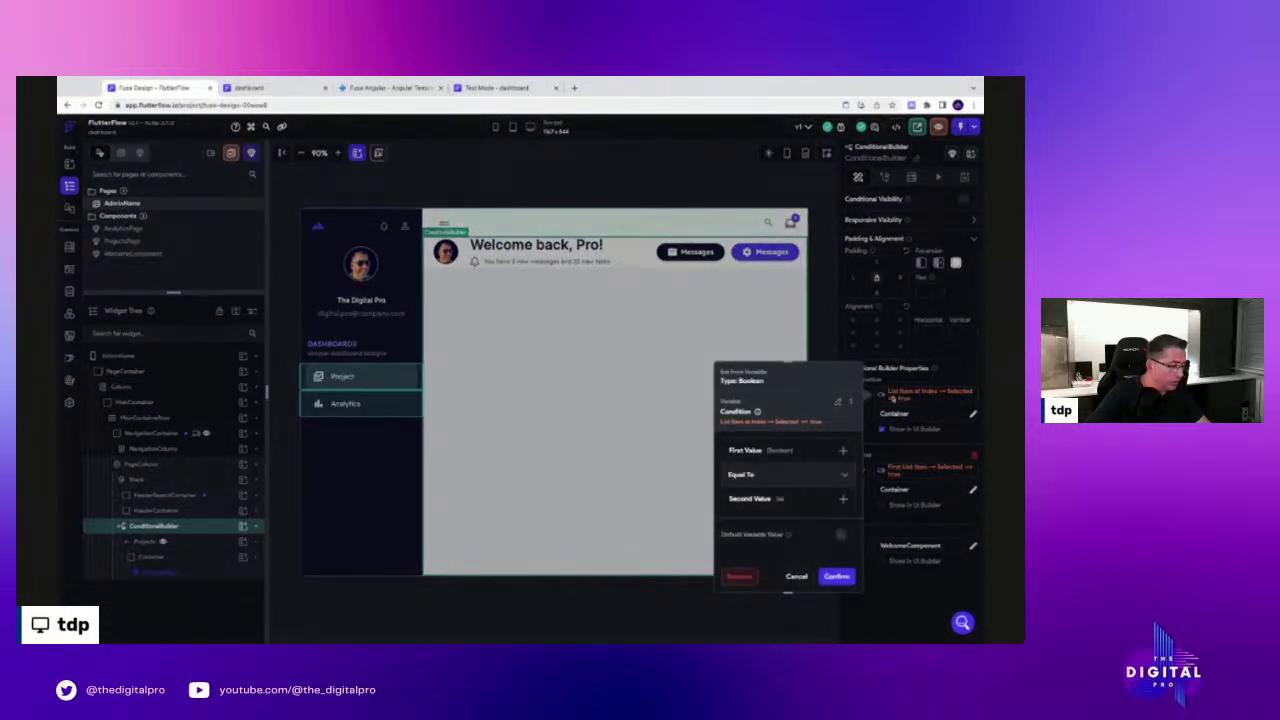
pyautogui.click(779, 452)
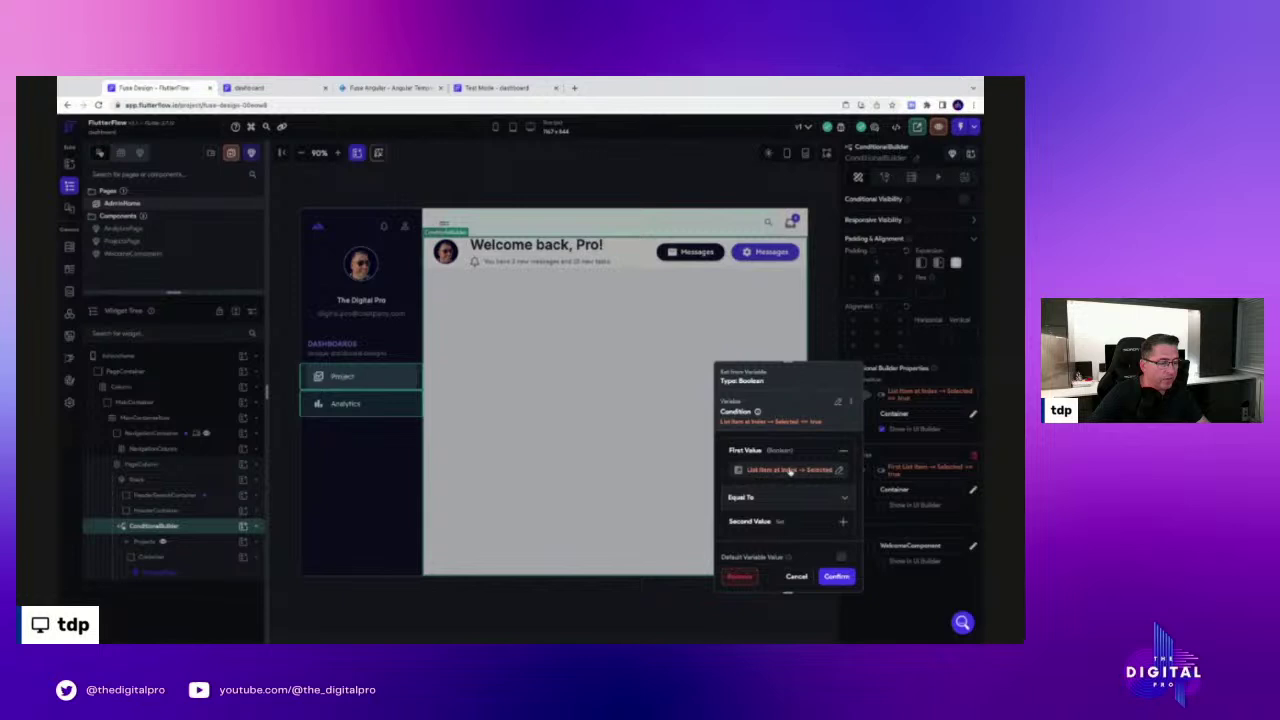
pyautogui.click(754, 521)
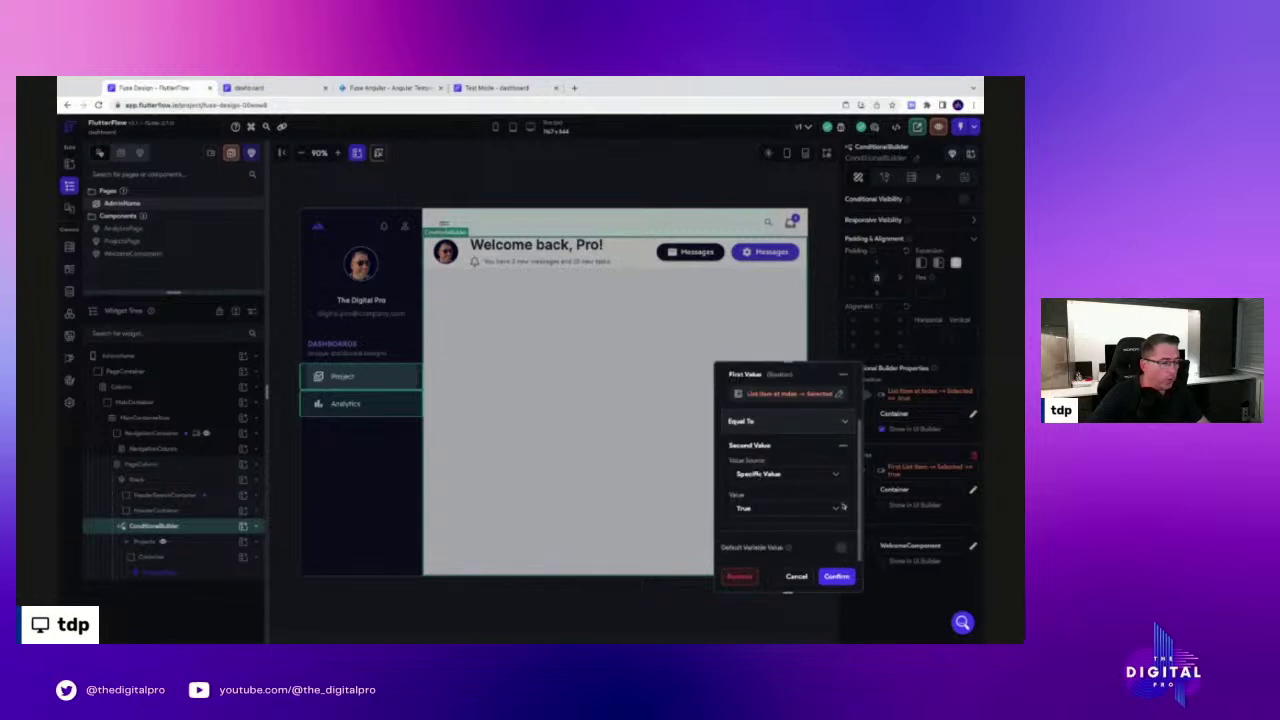
pyautogui.click(796, 577)
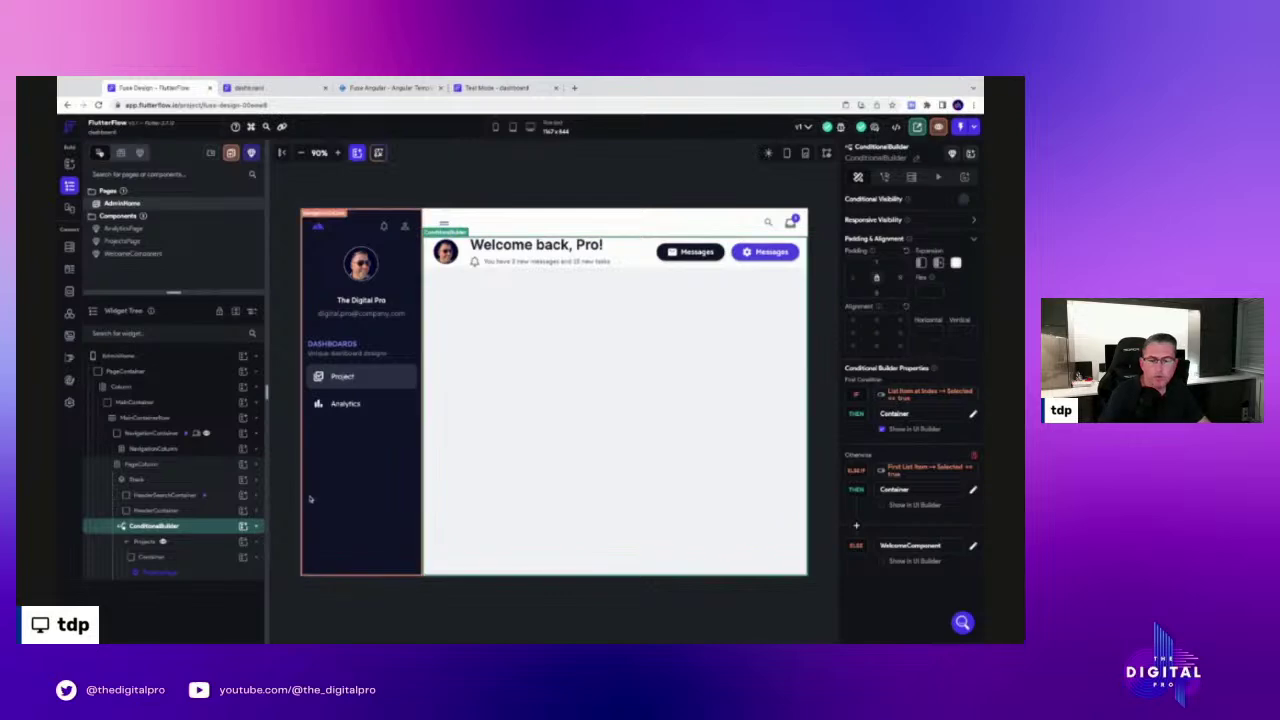
# Duplicate the AnalyticsPage component and rename the copy TestPage
pyautogui.rightClick(125, 232)
pyautogui.click(160, 244)
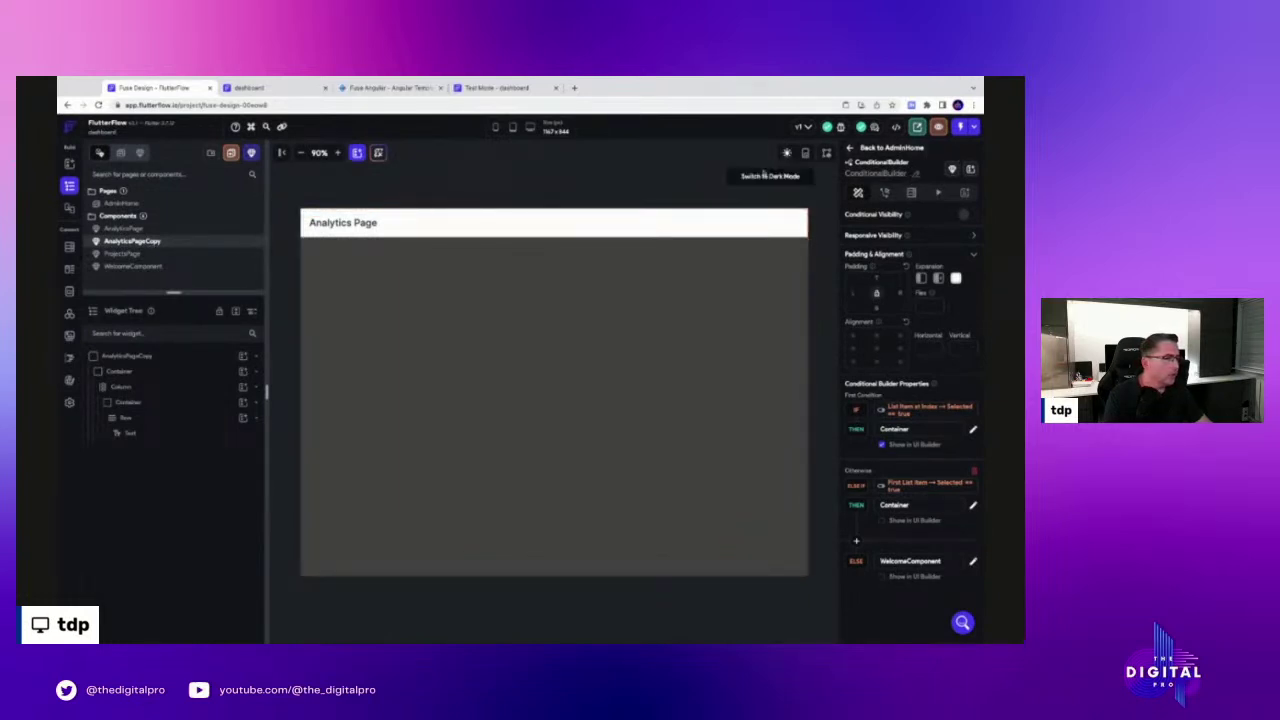
pyautogui.doubleClick(138, 240)
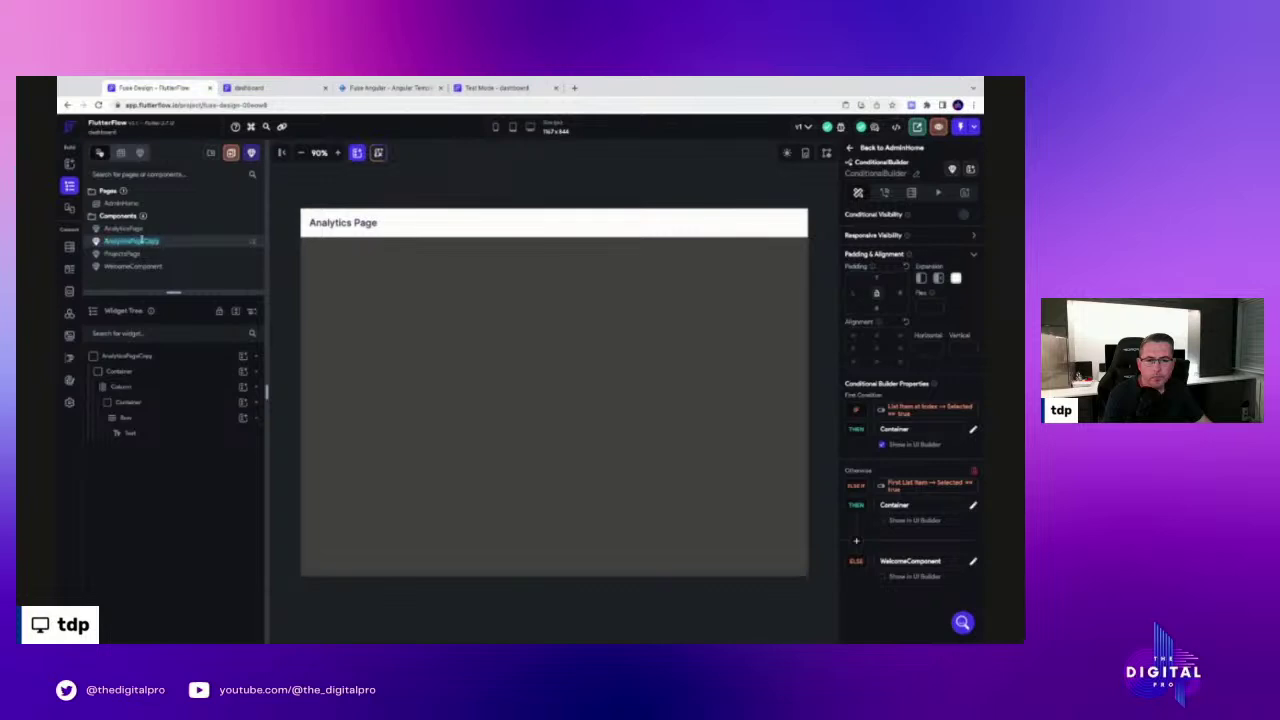
pyautogui.write('TestPage')
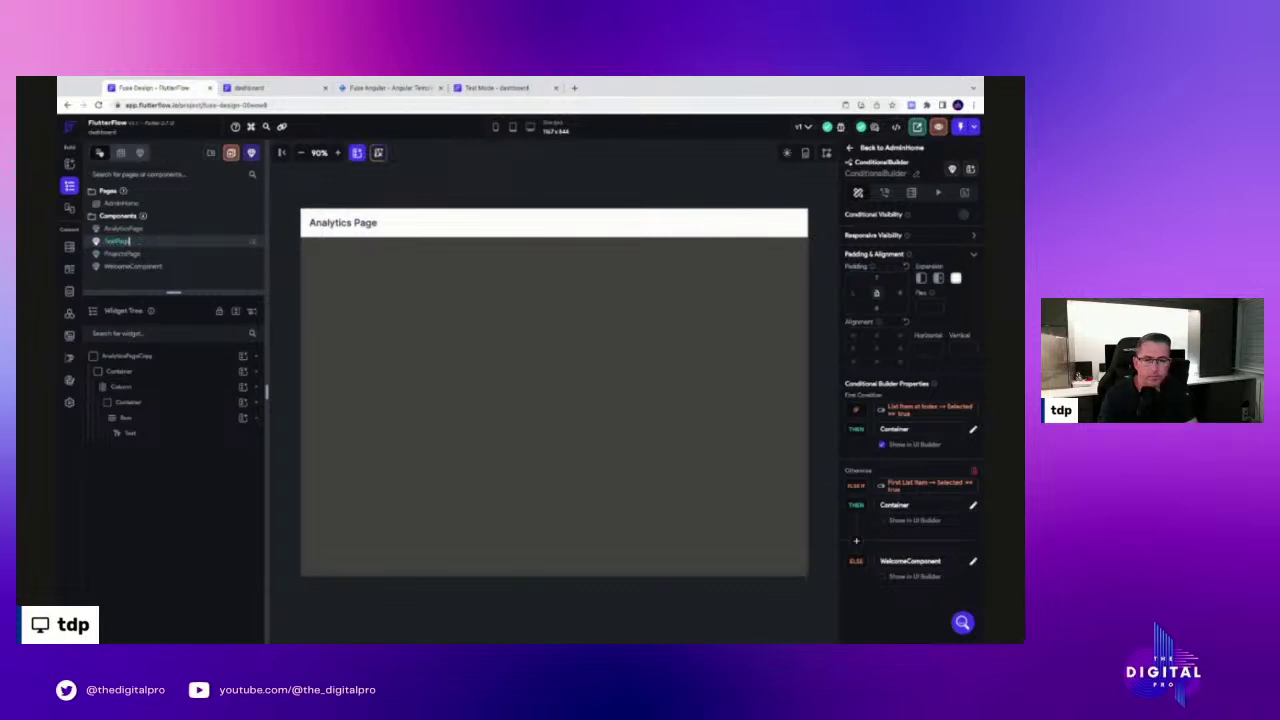
pyautogui.press('Return')
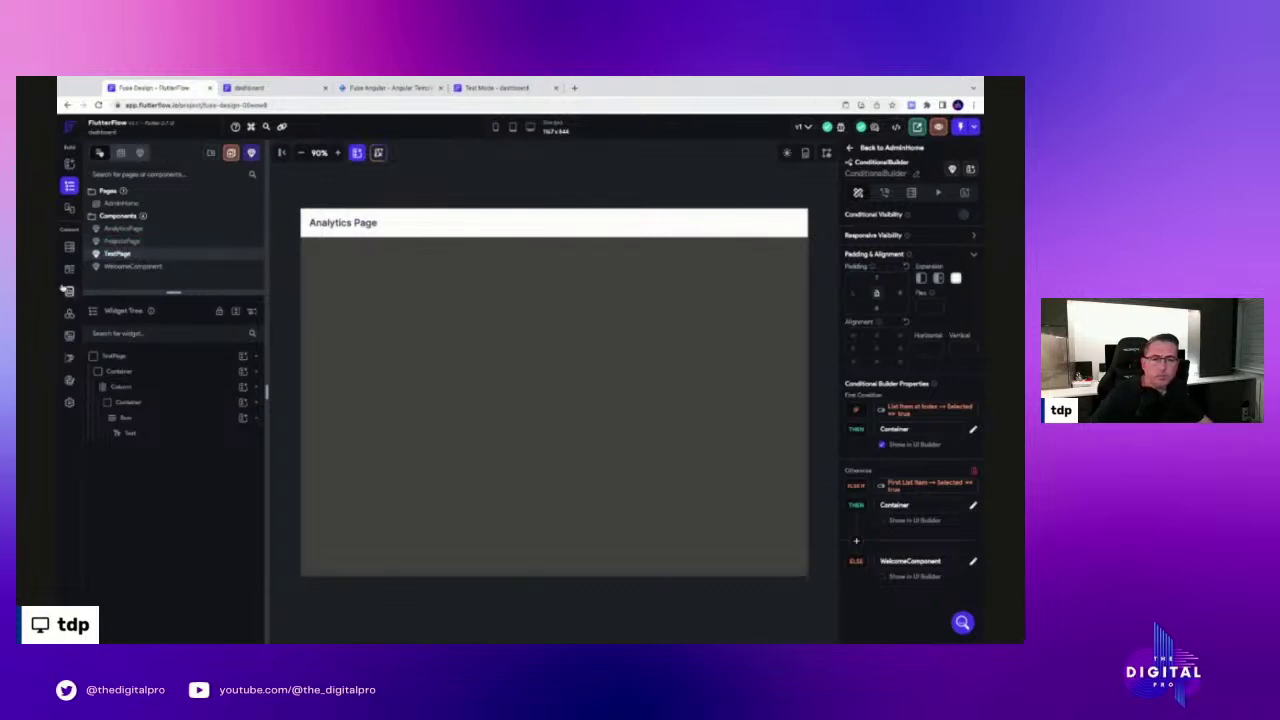
# Change the TestPage component's heading text to "Test Page"
pyautogui.click(327, 224)
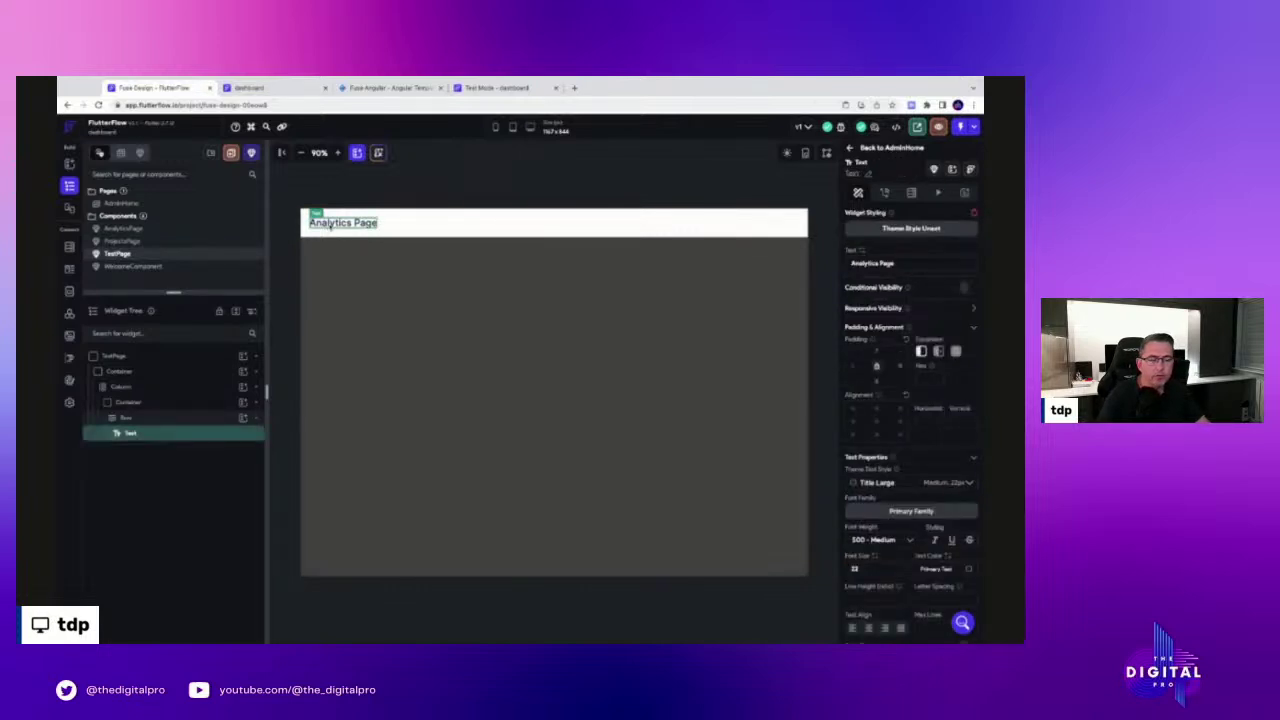
pyautogui.moveTo(903, 265); pyautogui.dragTo(850, 264)
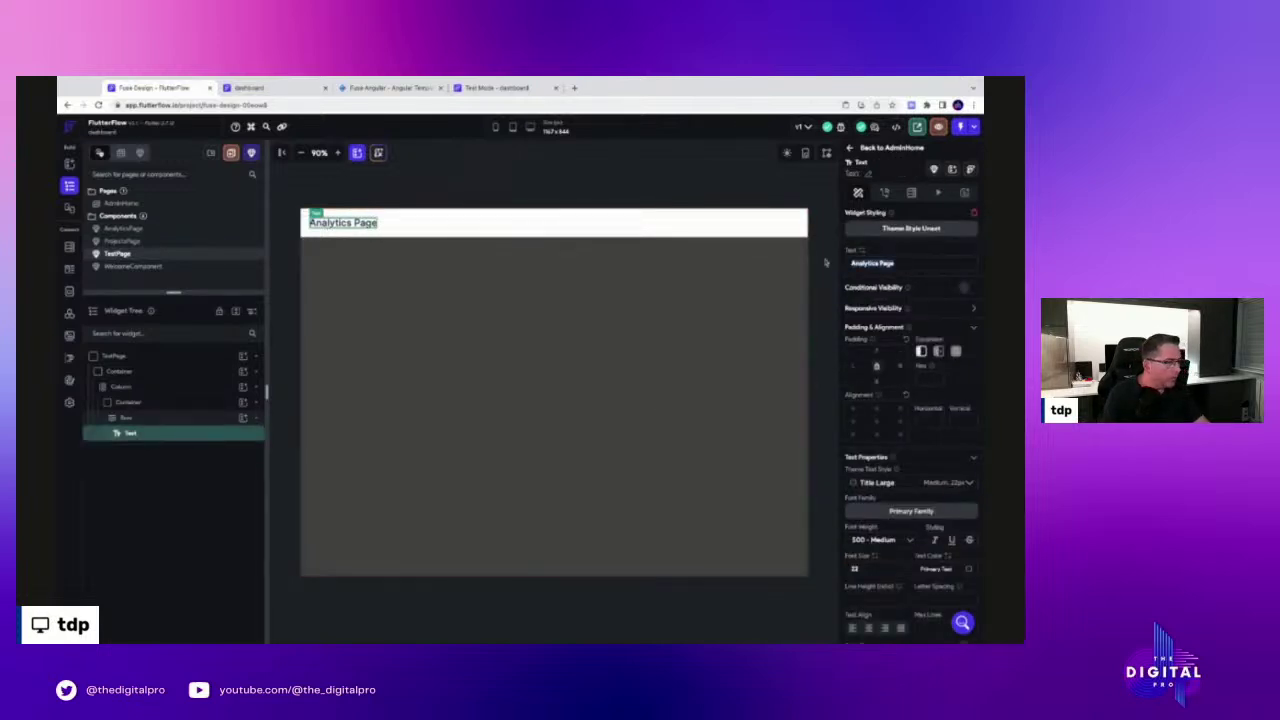
pyautogui.write('Test Page')
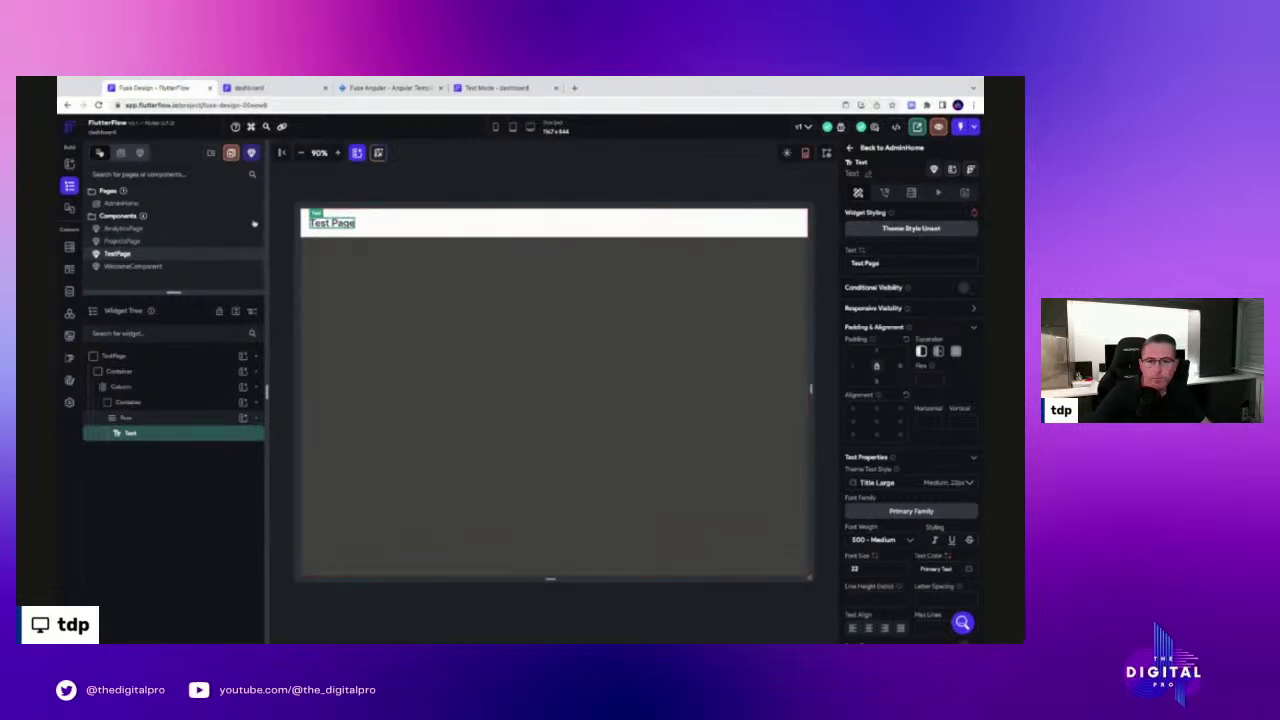
# Open AdminHome and duplicate the MouseRegion that wraps the Analytics item in the sidebar's NavigationColumn
pyautogui.click(117, 203)
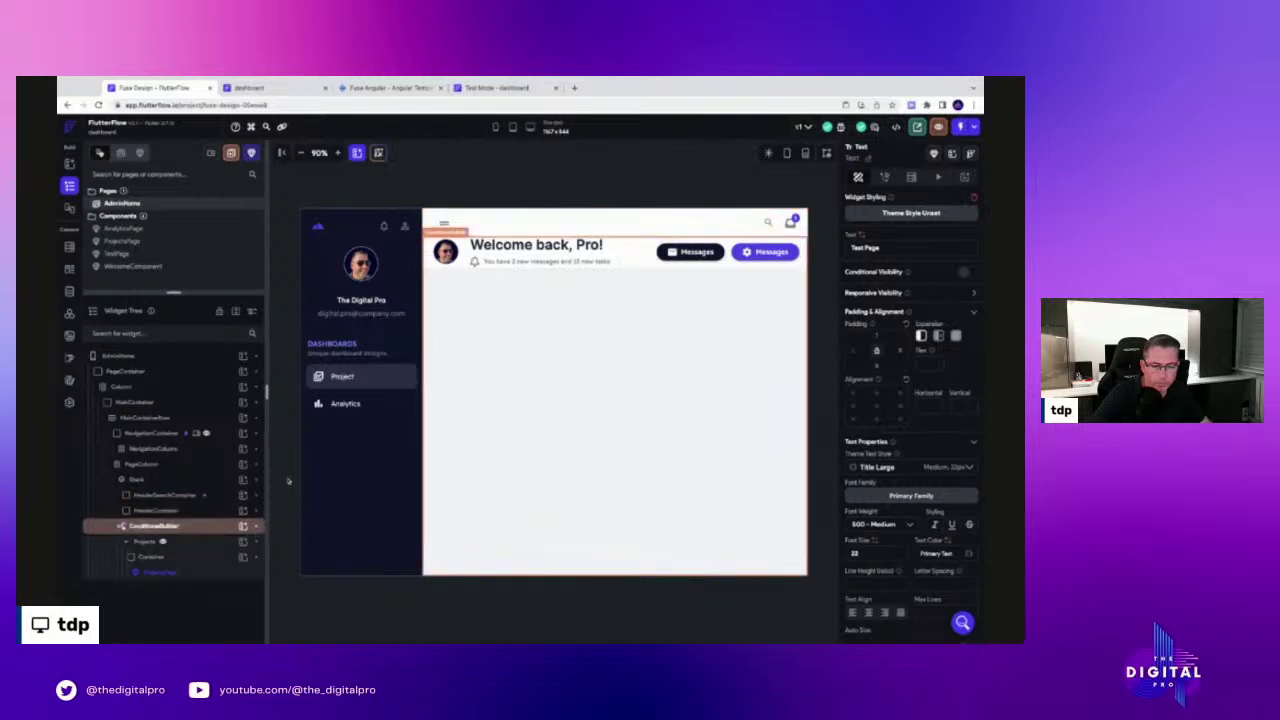
pyautogui.click(316, 402)
pyautogui.click(316, 403)
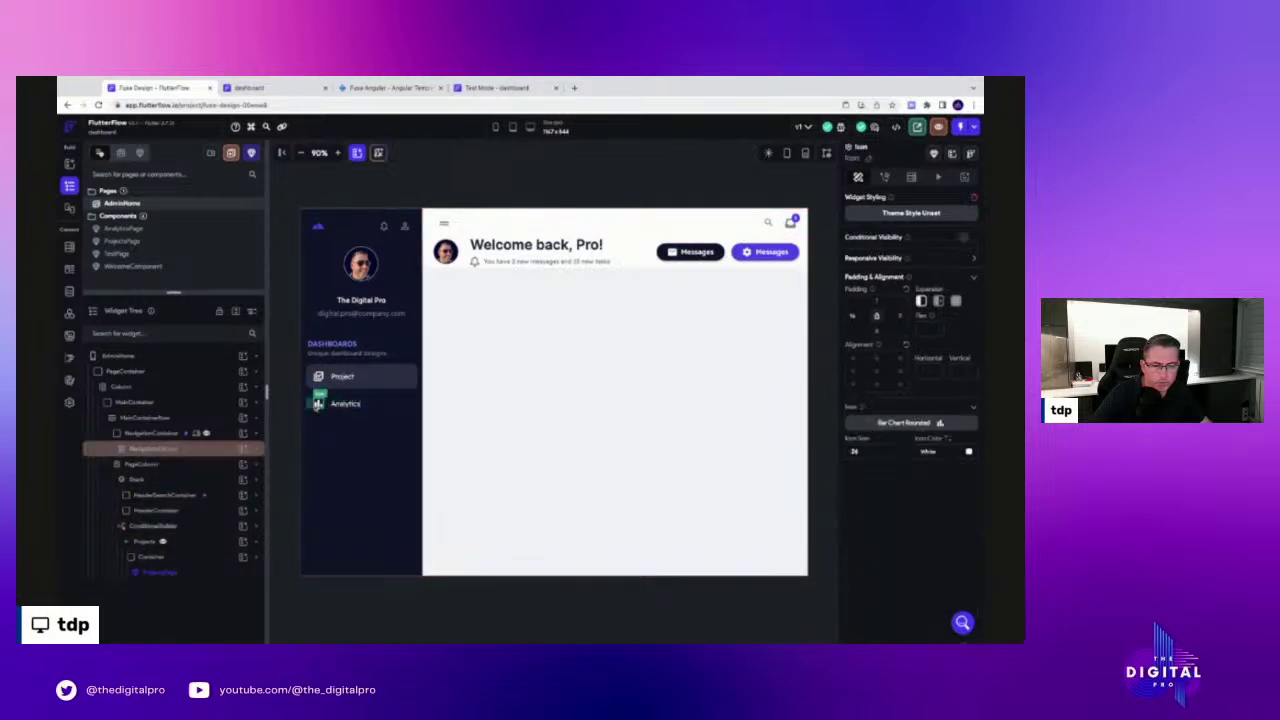
pyautogui.click(252, 451)
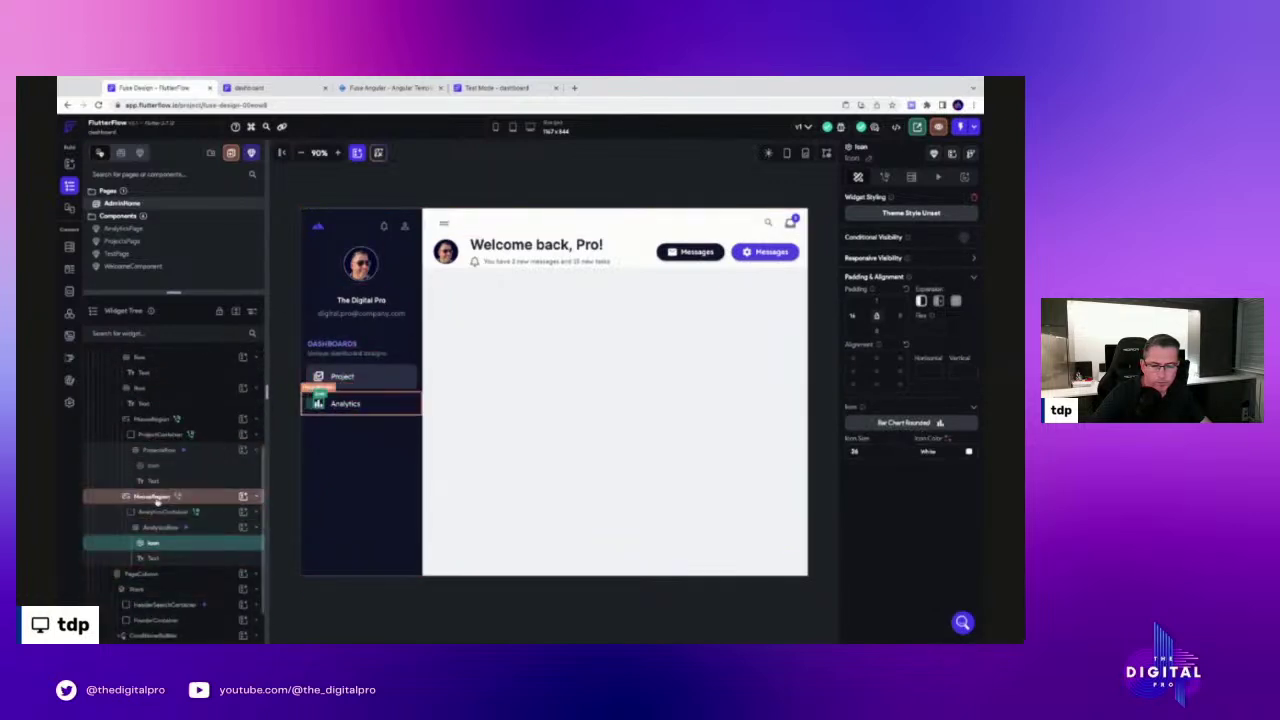
pyautogui.rightClick(152, 497)
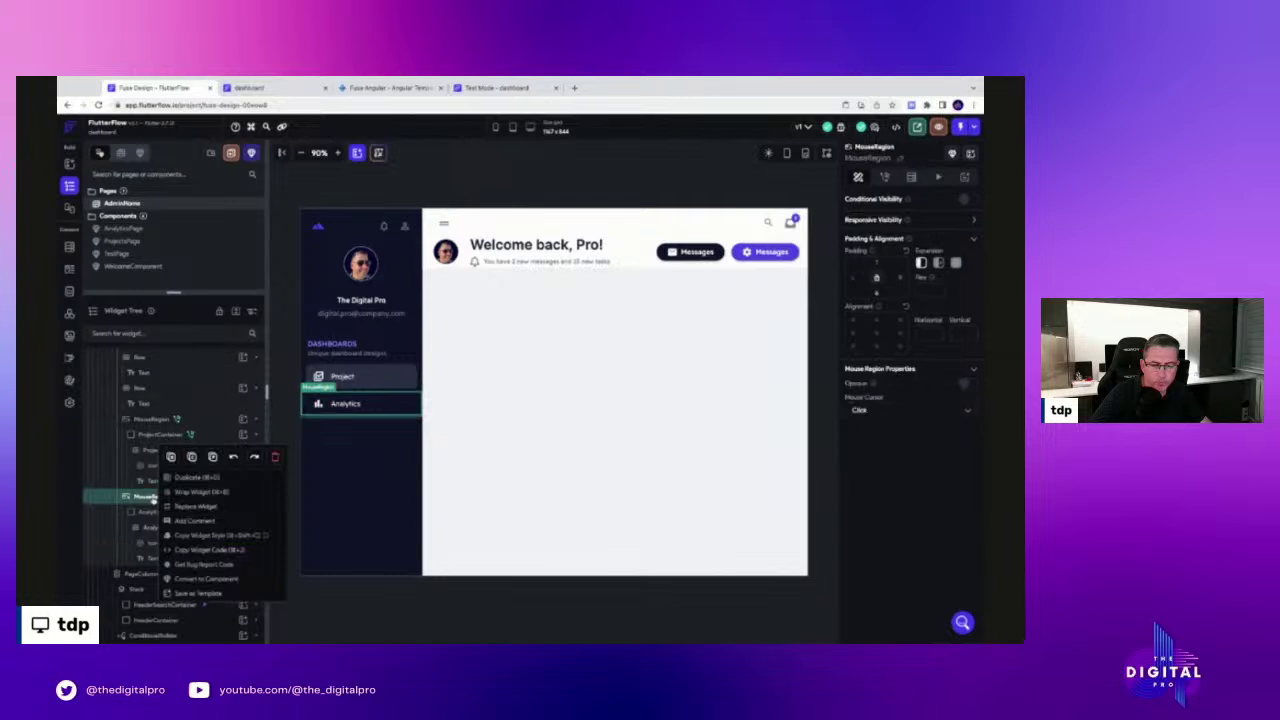
pyautogui.click(199, 478)
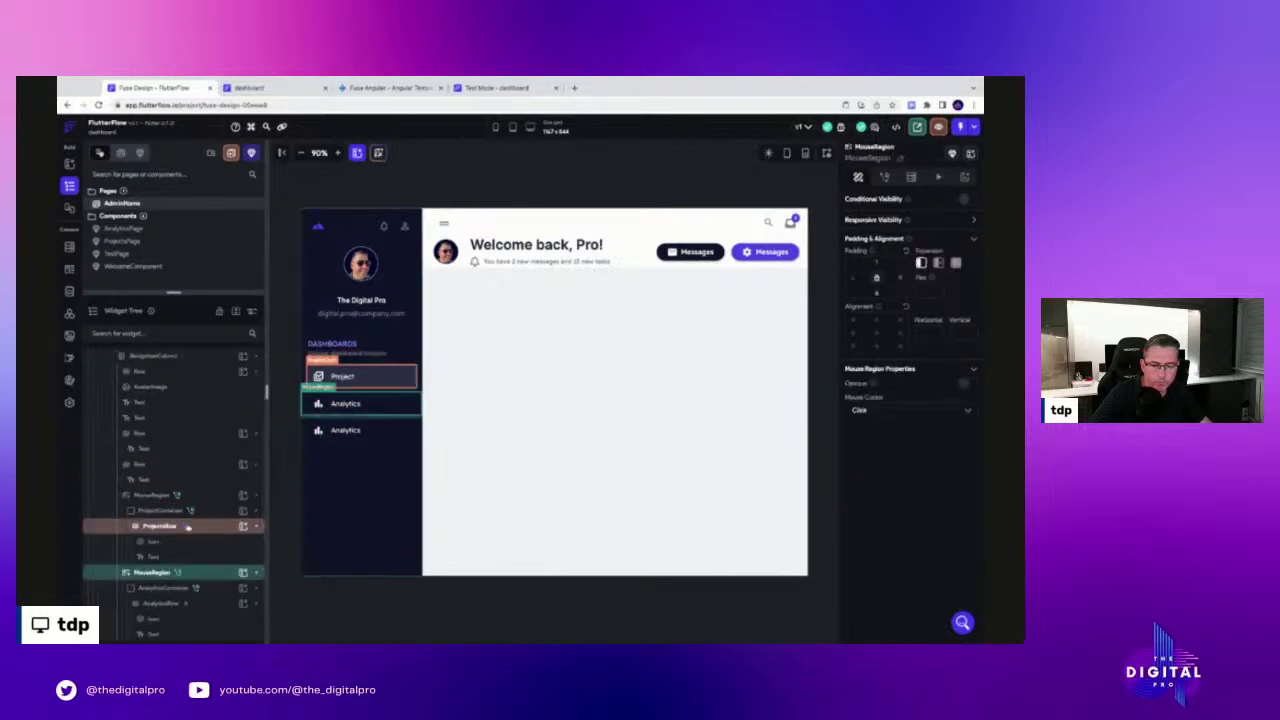
# Change the label of the duplicated Analytics item in the sidebar to "Test Page"
pyautogui.click(345, 431)
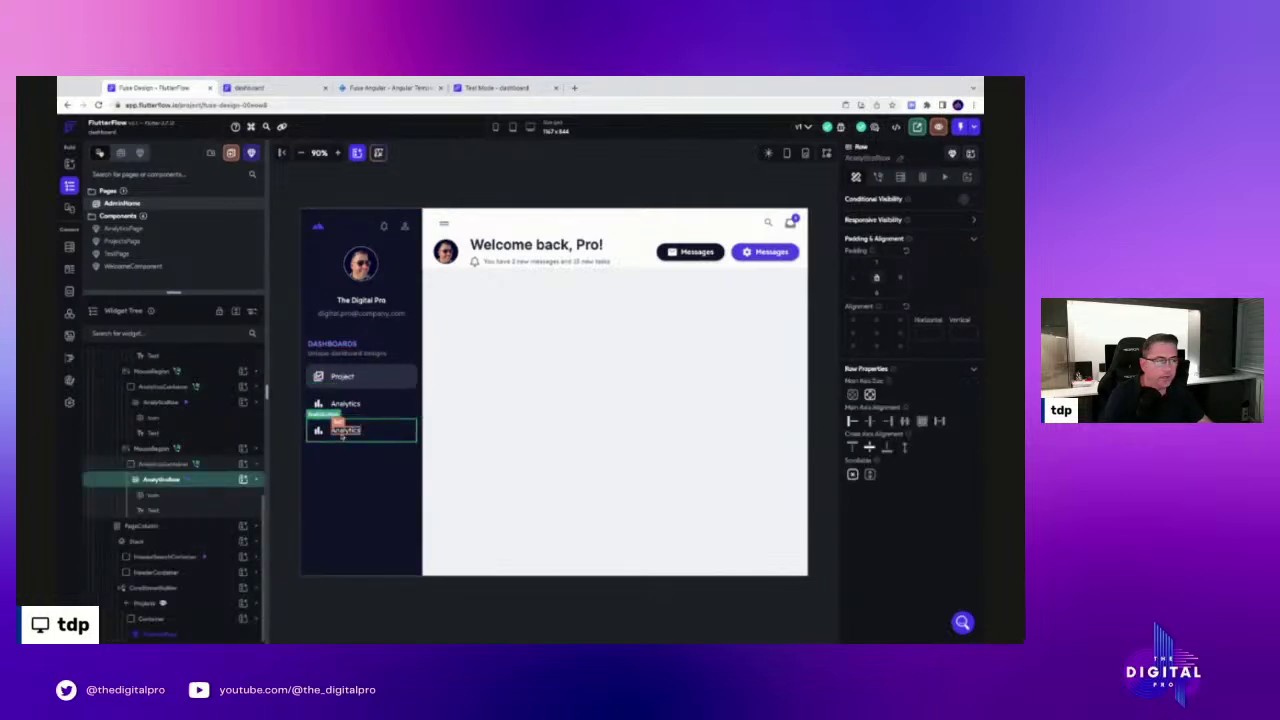
pyautogui.click(166, 512)
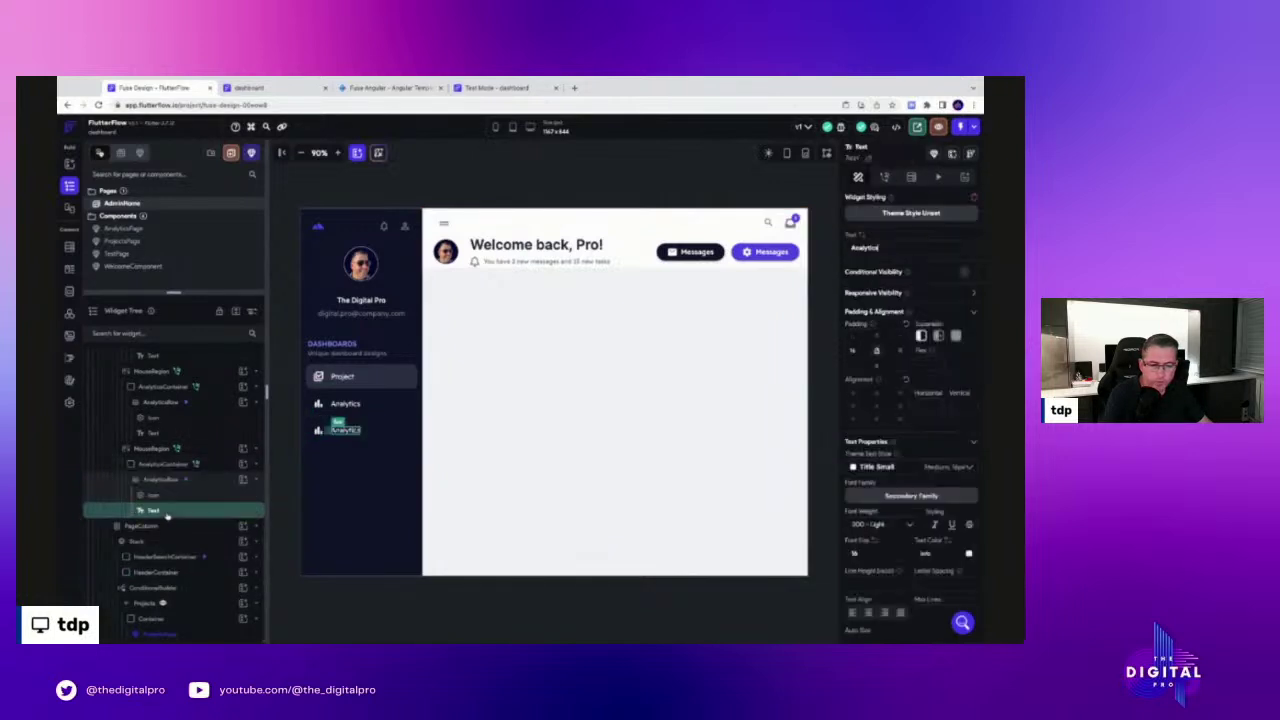
pyautogui.hotkey('ctrl', 'a')
pyautogui.write('Text')
pyautogui.press('BackSpace')
pyautogui.press('BackSpace')
pyautogui.press('BackSpace')
pyautogui.write('est')
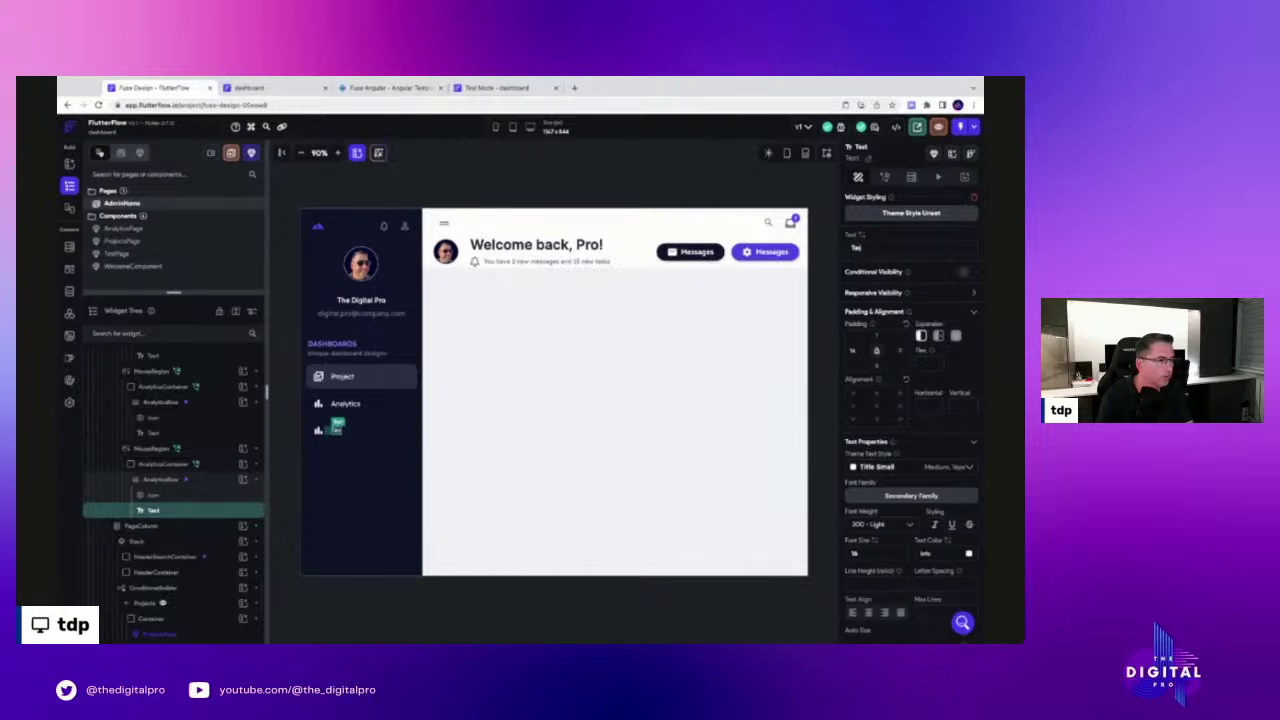
pyautogui.write(' Page')
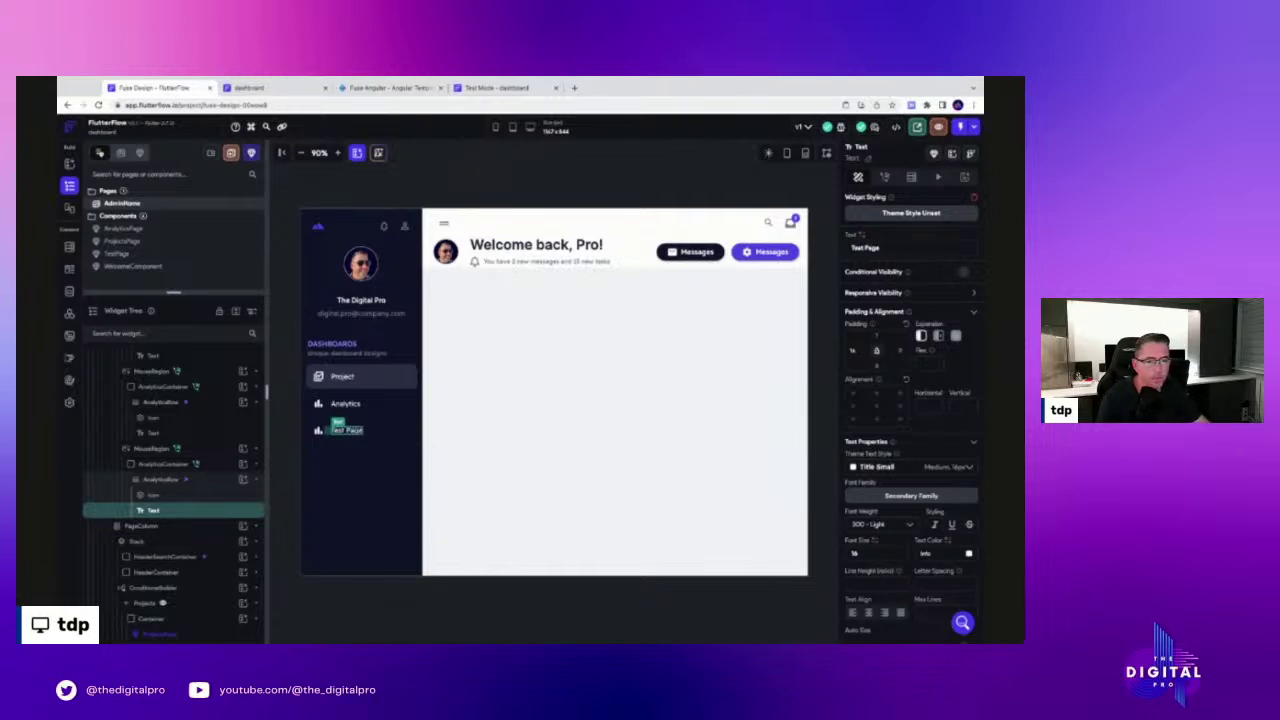
# Replace the Test Page sidebar item's bar chart icon with the Material icon Threed Rotation Sharp
pyautogui.click(319, 431)
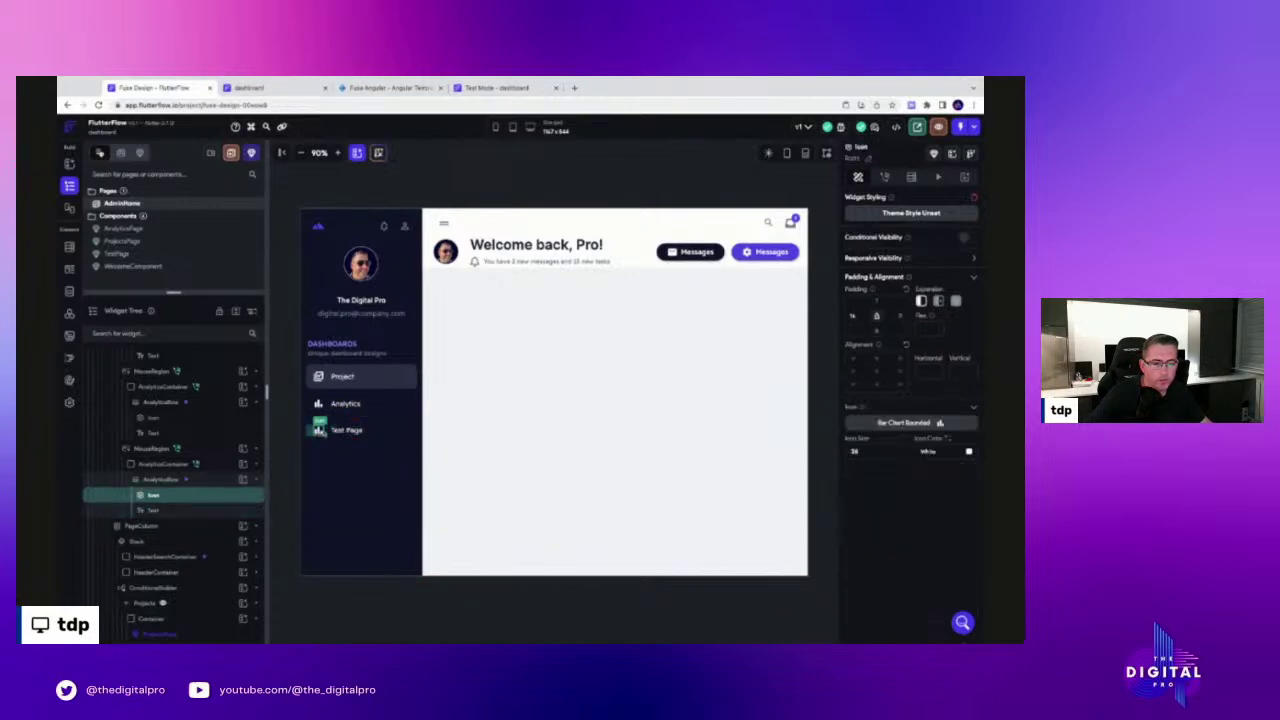
pyautogui.click(922, 423)
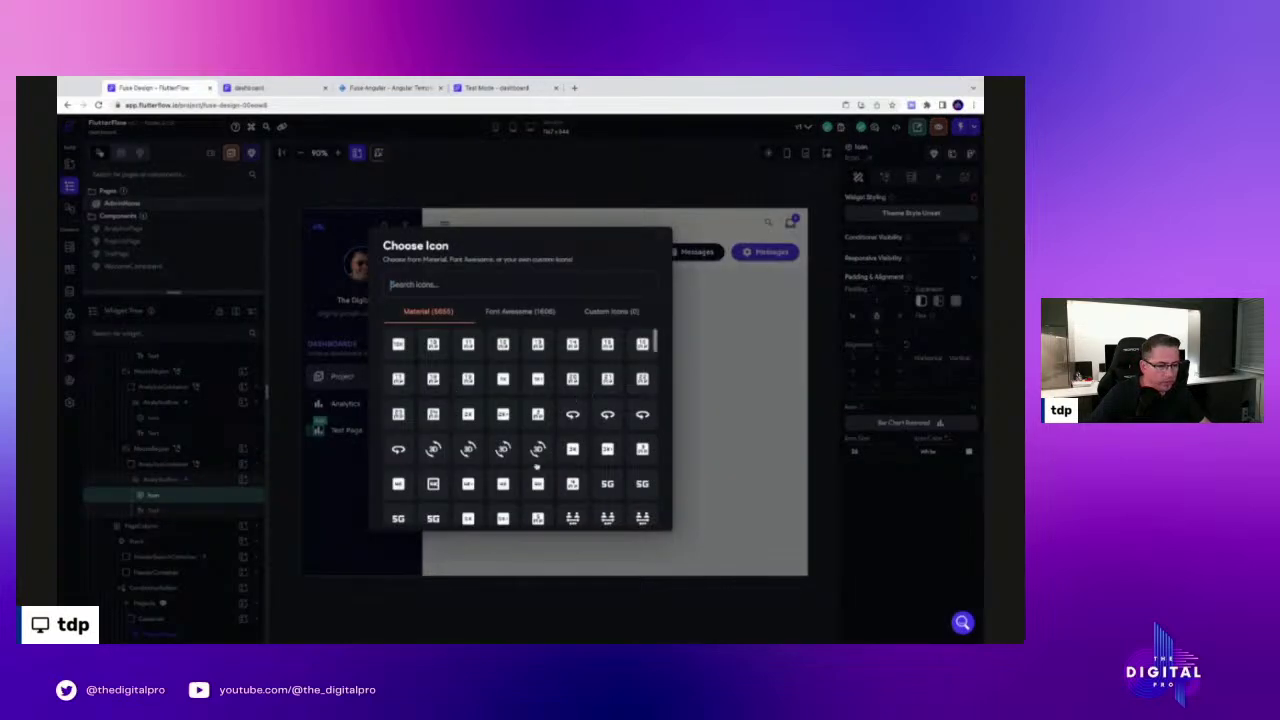
pyautogui.click(546, 411)
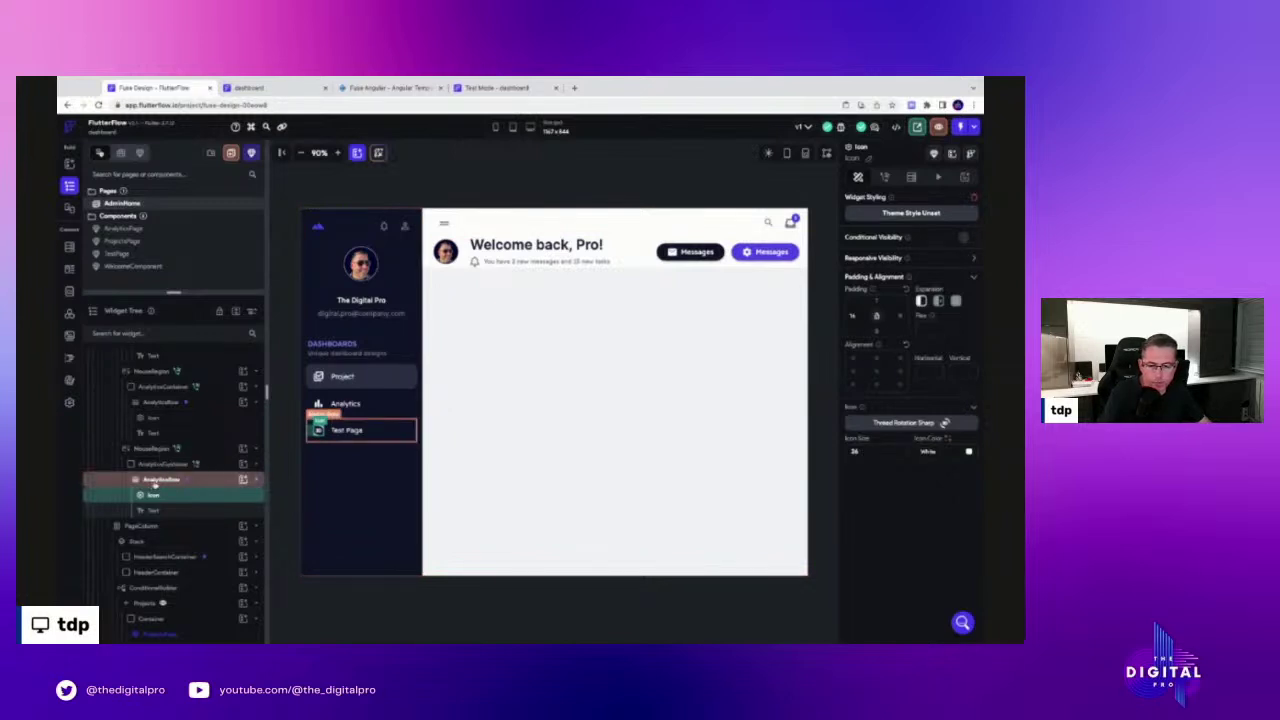
# Open the default value fields of the Navigation app state variable for editing
pyautogui.click(69, 291)
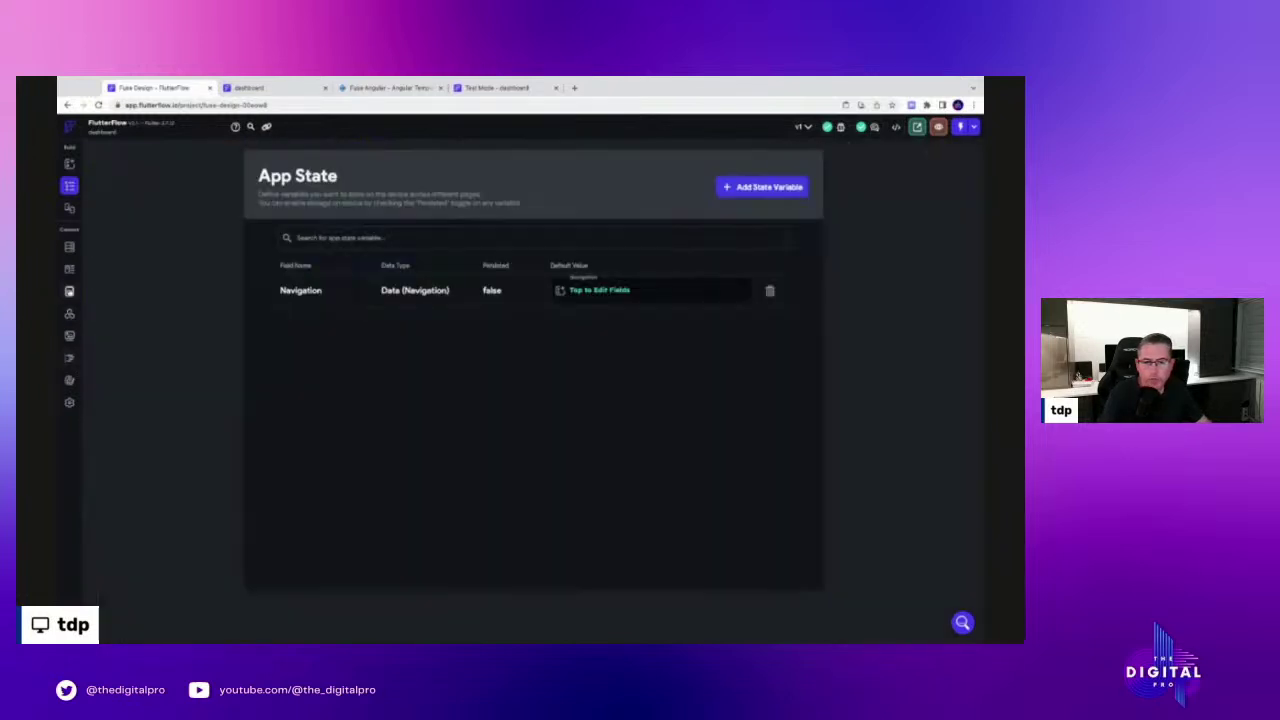
pyautogui.click(600, 290)
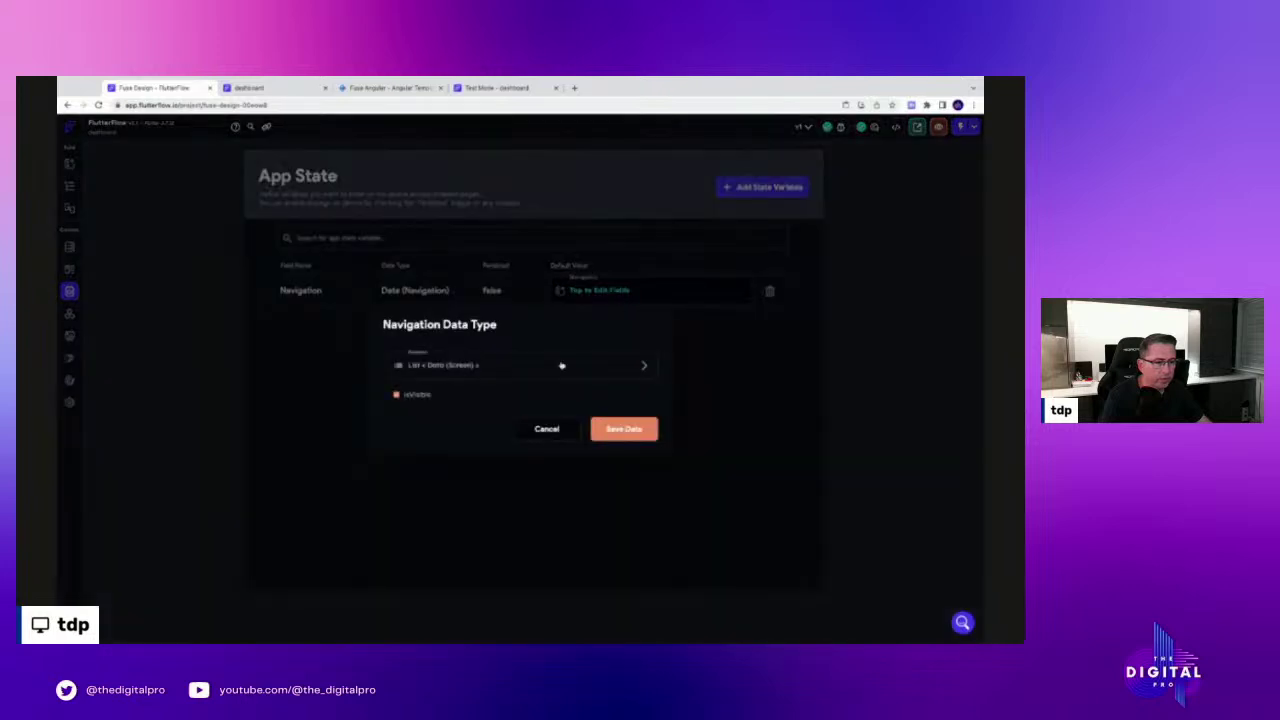
# Add a third item to the Navigation state variable's Screens list with the key TestPage
pyautogui.click(527, 371)
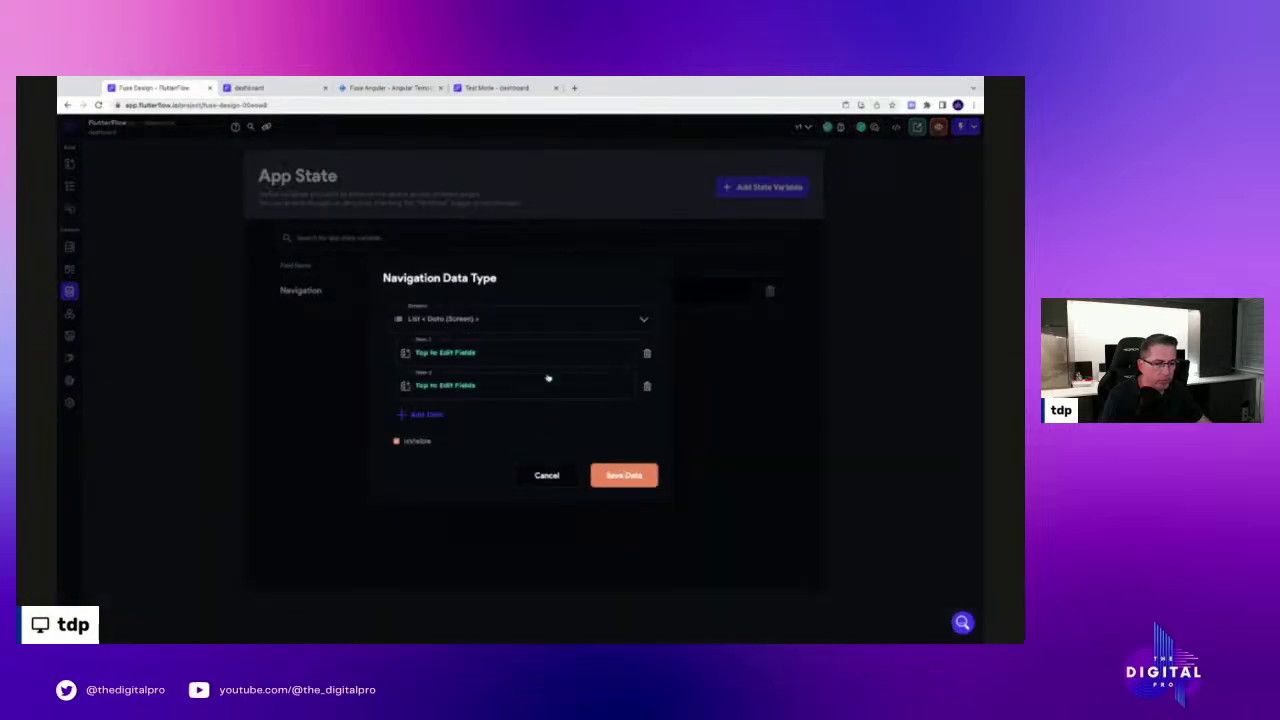
pyautogui.click(433, 416)
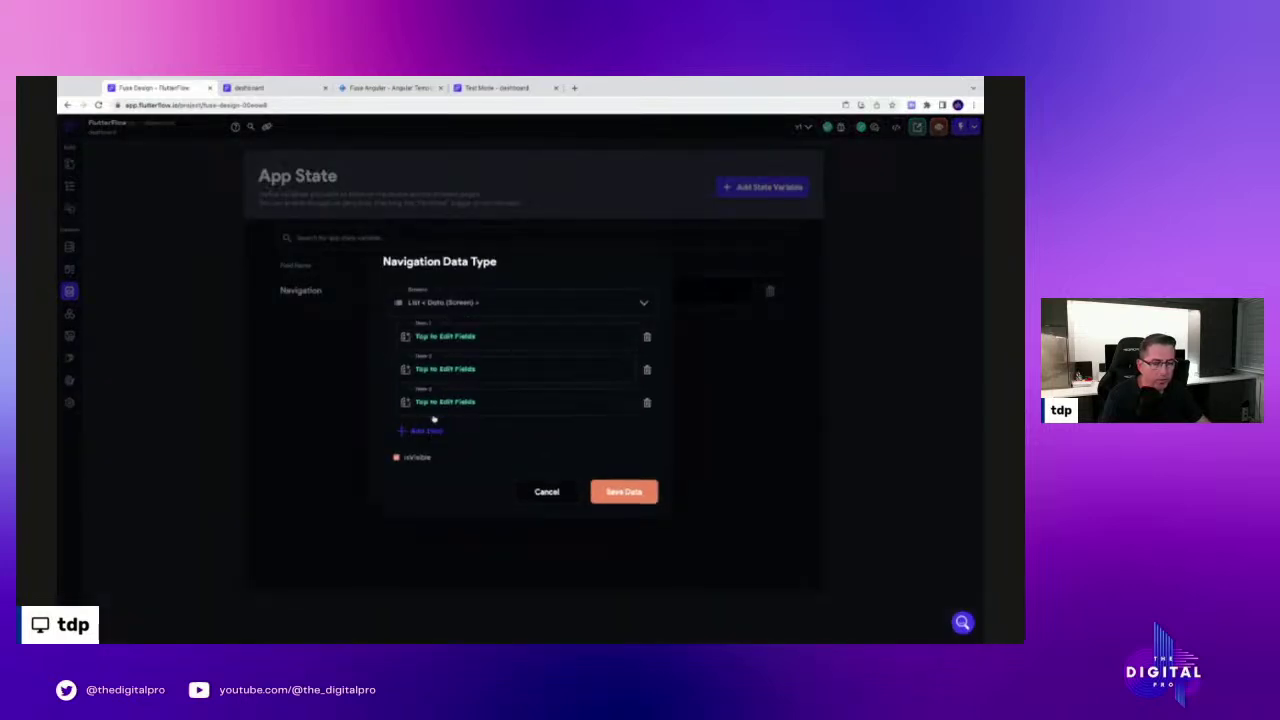
pyautogui.click(469, 403)
pyautogui.click(464, 365)
pyautogui.moveTo(465, 365); pyautogui.dragTo(397, 366)
pyautogui.write('testPage')
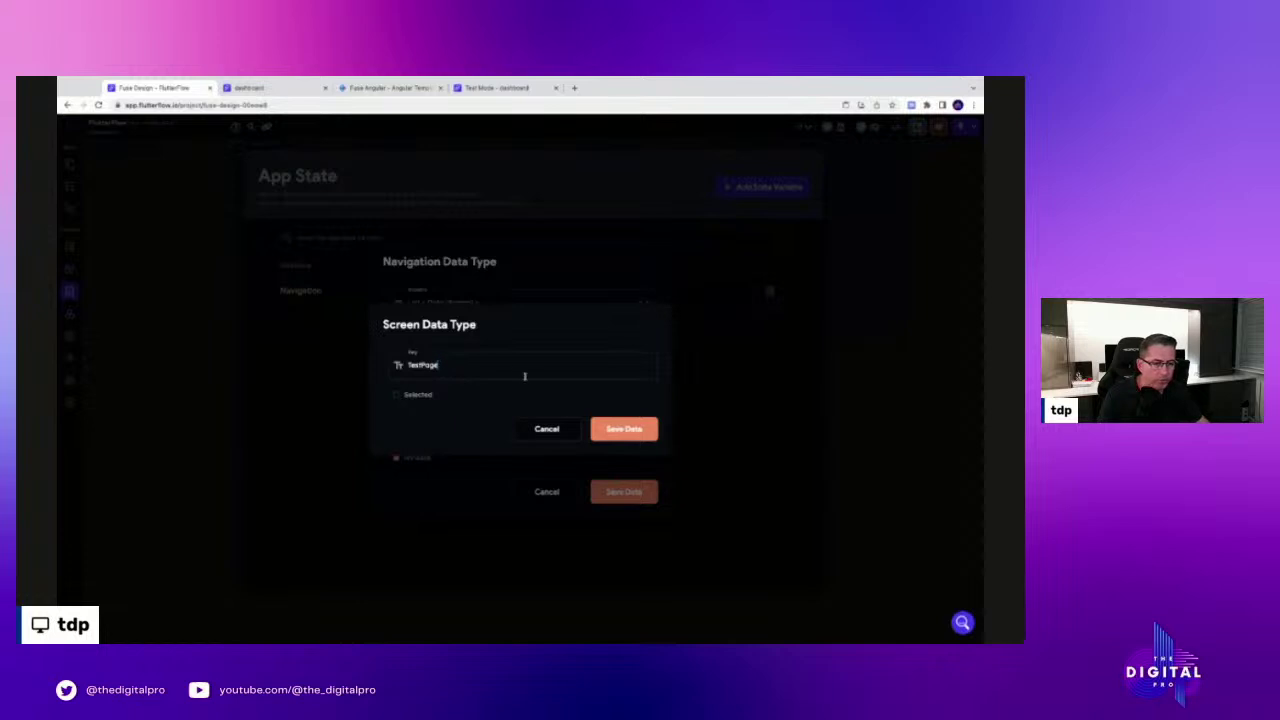
pyautogui.click(621, 431)
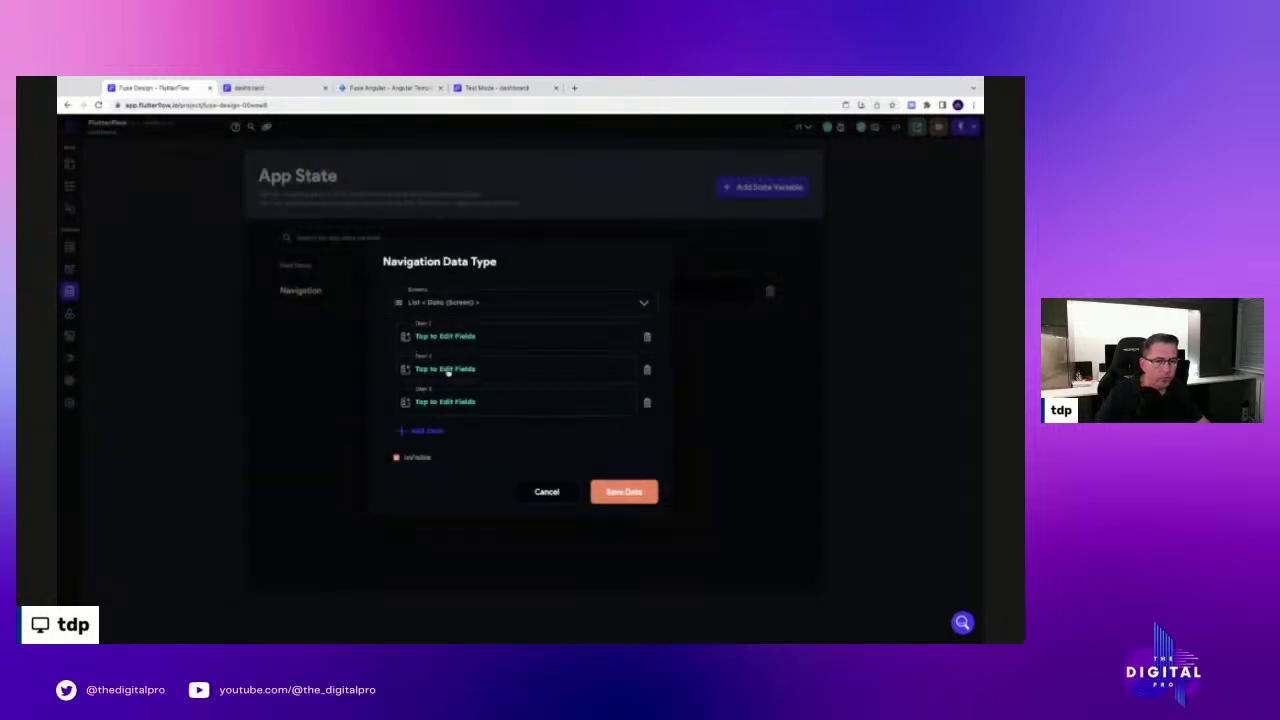
pyautogui.click(557, 494)
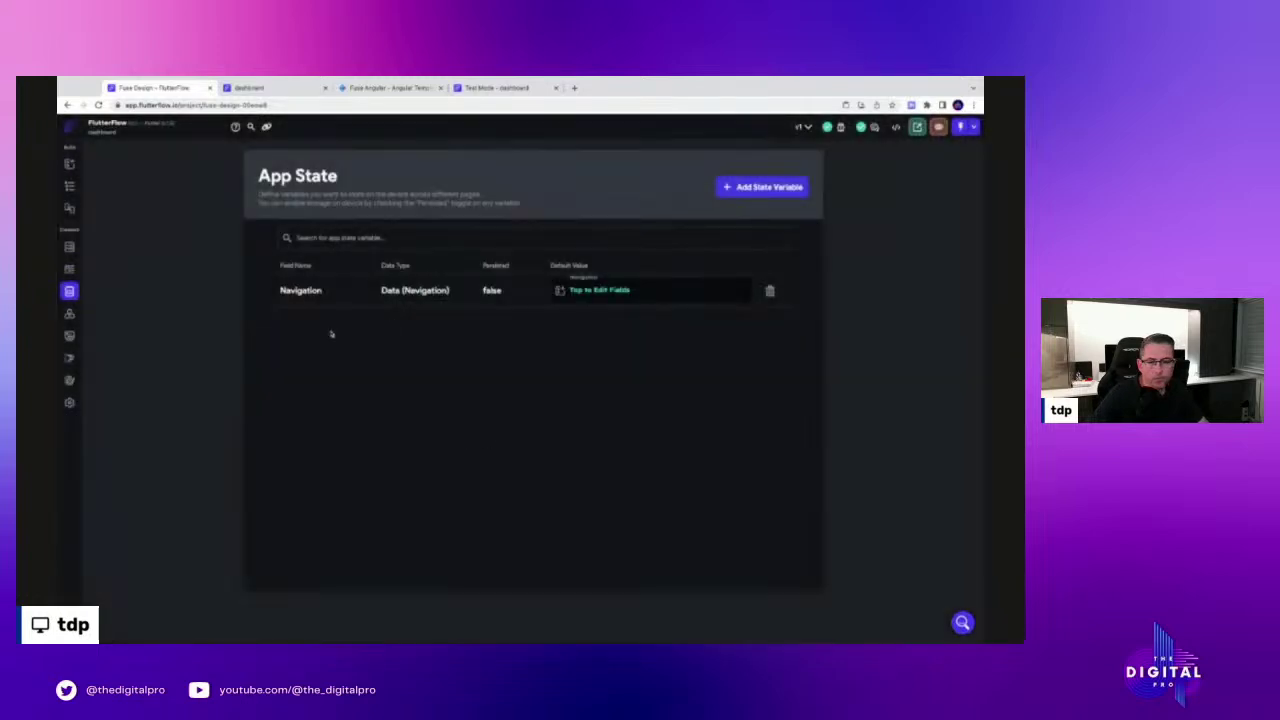
# Add another else-if branch to the ConditionalBuilder on the AdminHome page and show that branch in the UI builder
pyautogui.click(69, 164)
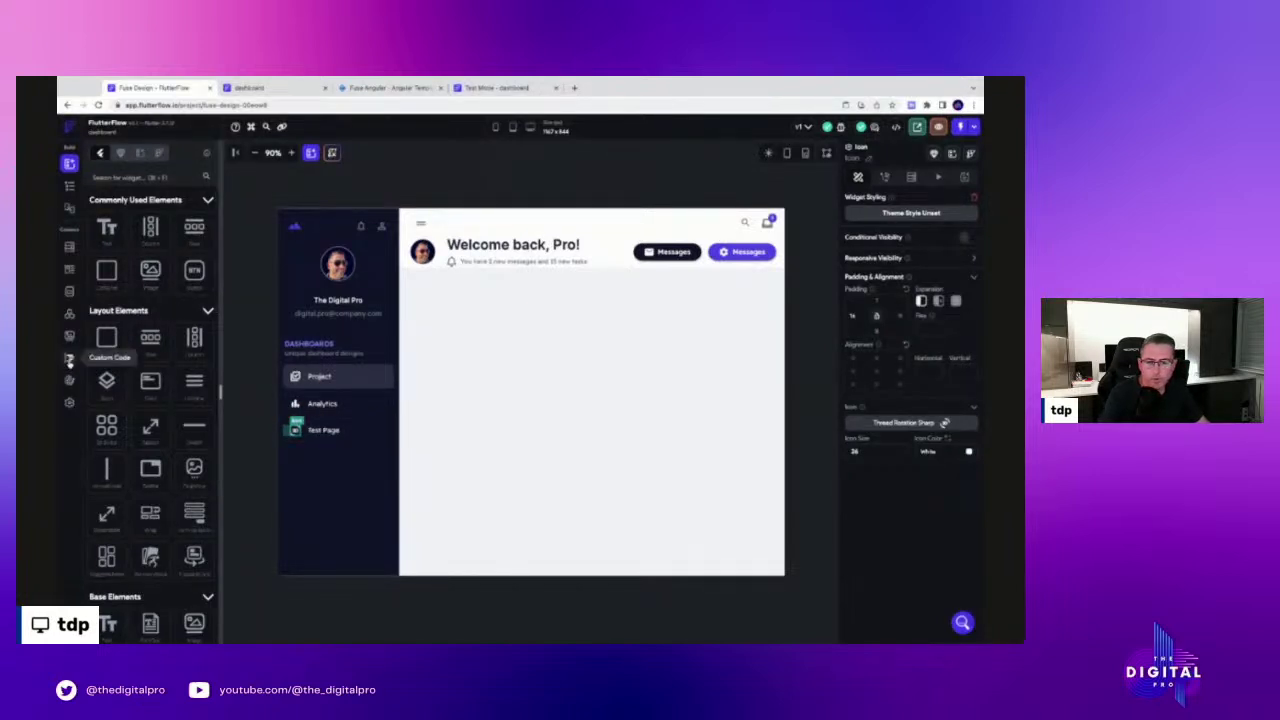
pyautogui.click(69, 186)
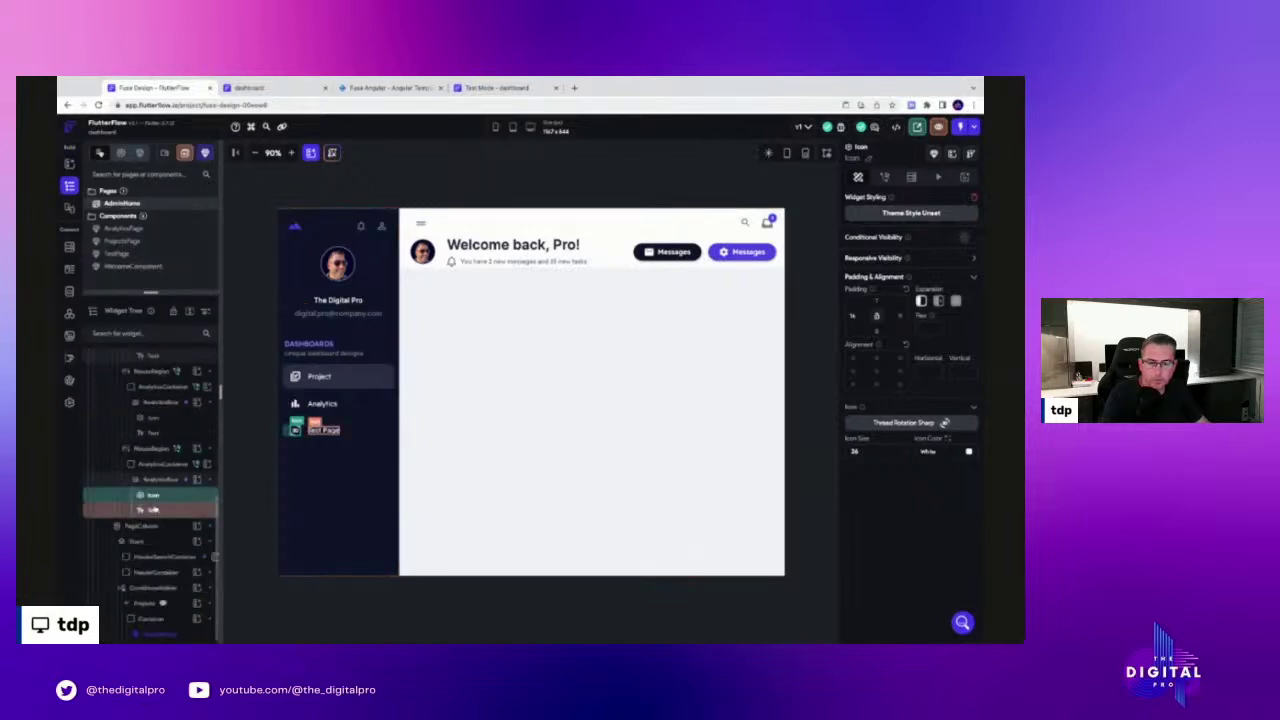
pyautogui.click(156, 588)
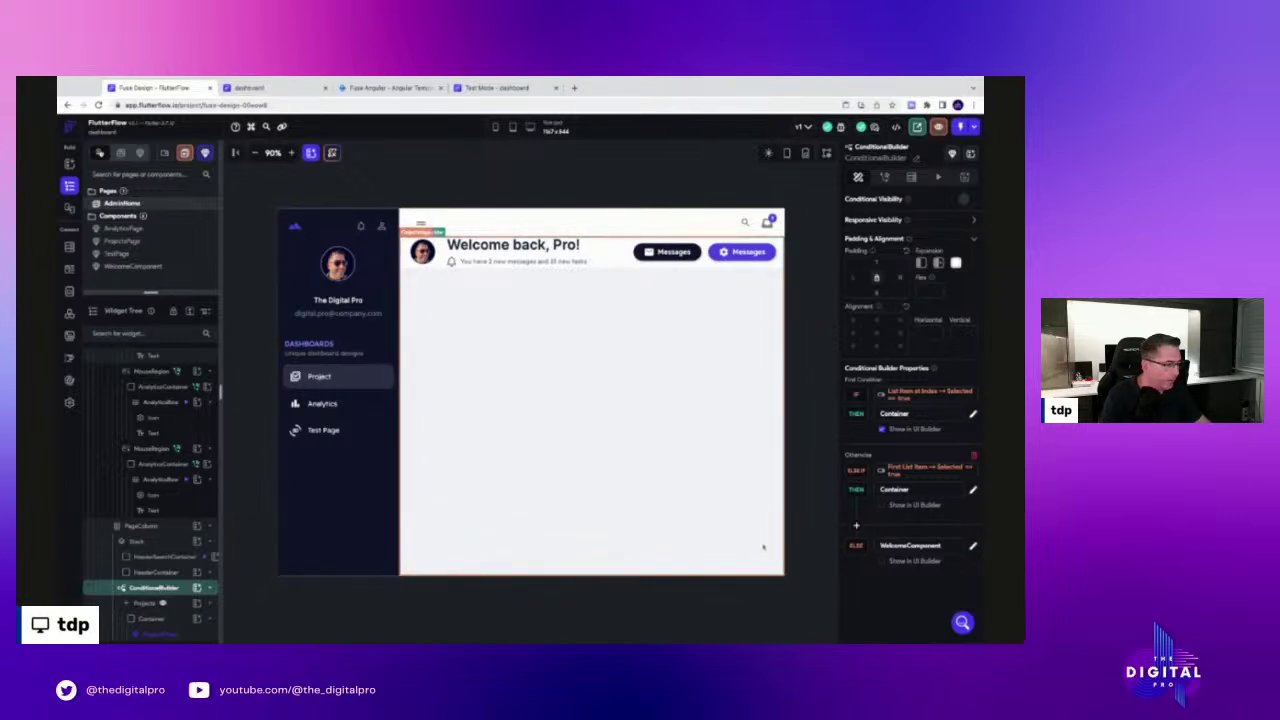
pyautogui.click(856, 527)
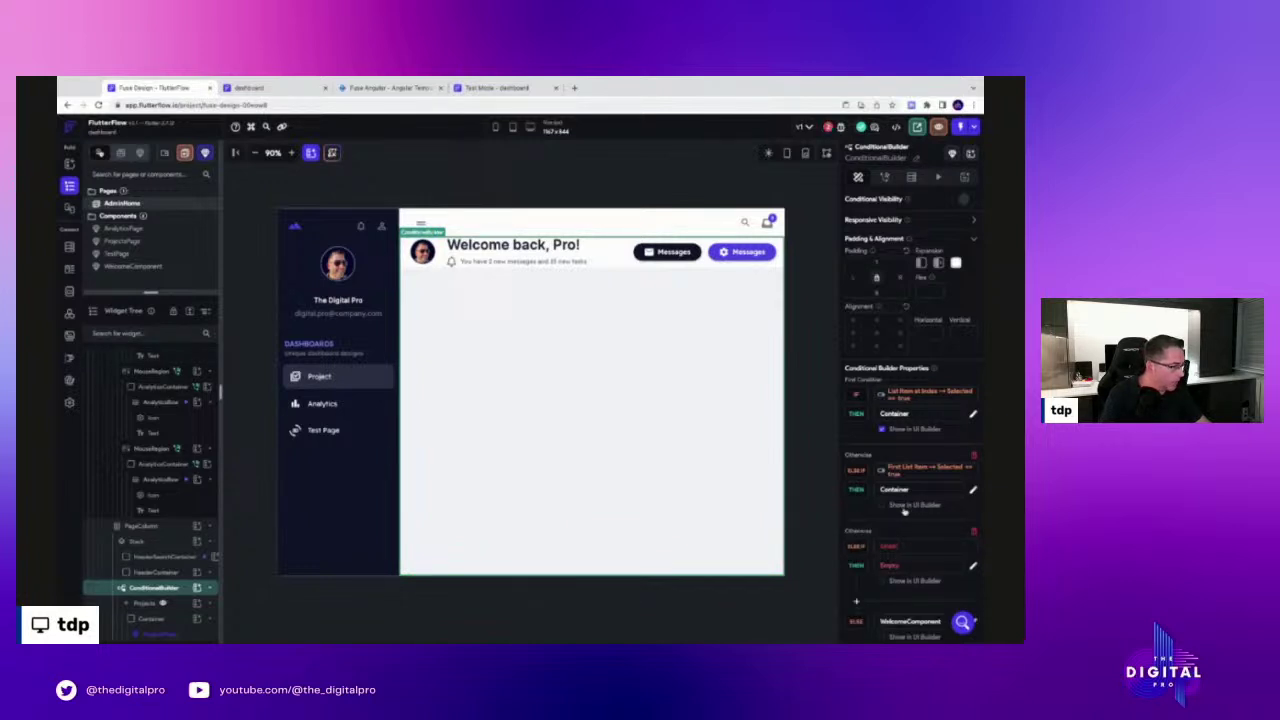
pyautogui.click(927, 470)
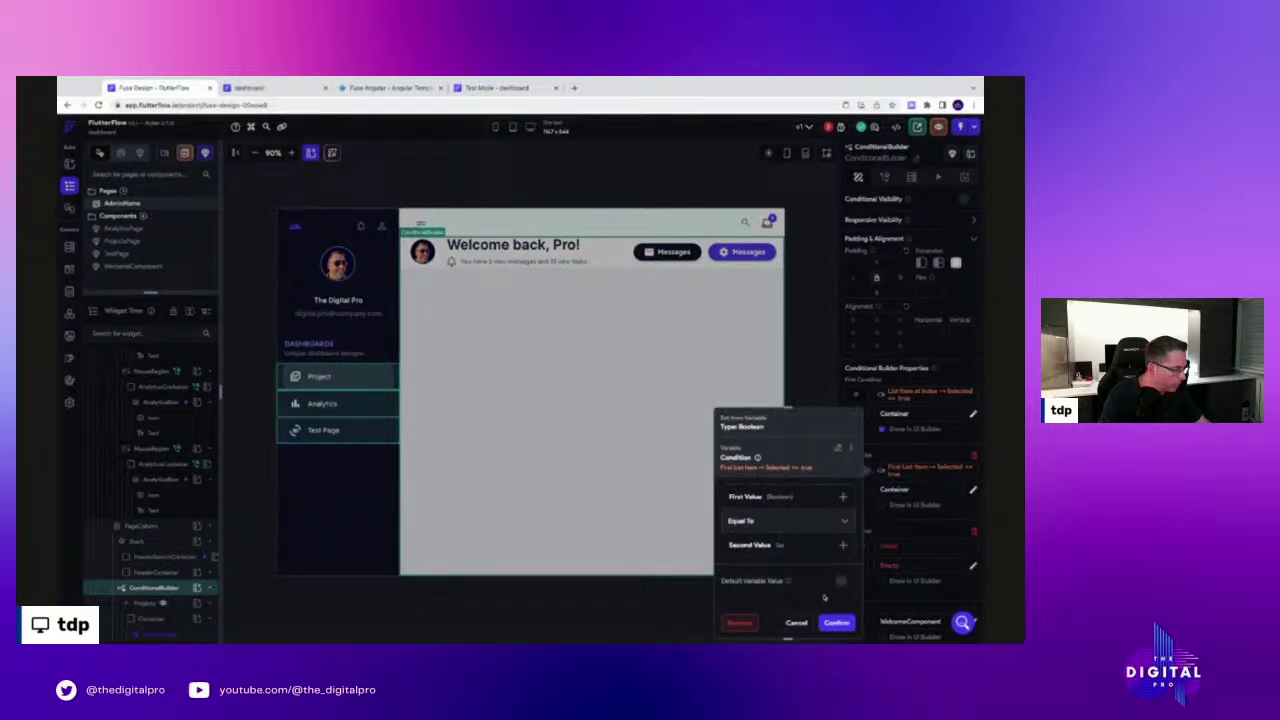
pyautogui.click(796, 622)
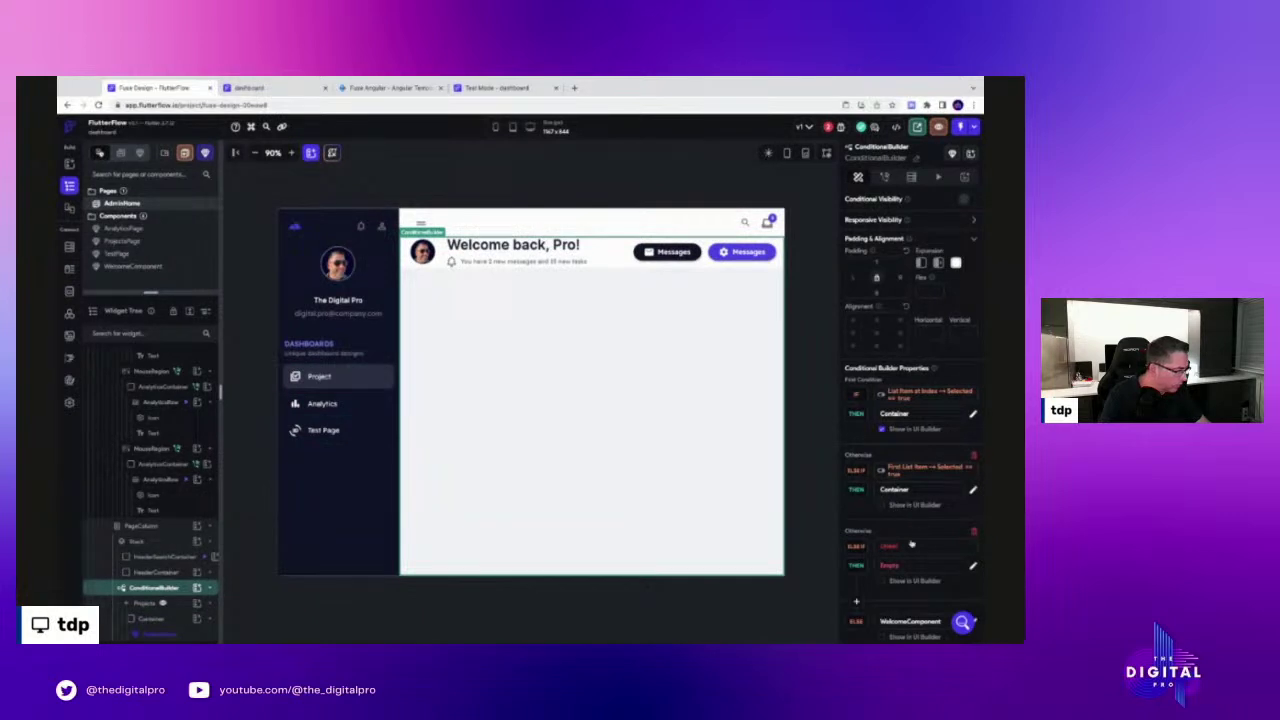
pyautogui.click(880, 582)
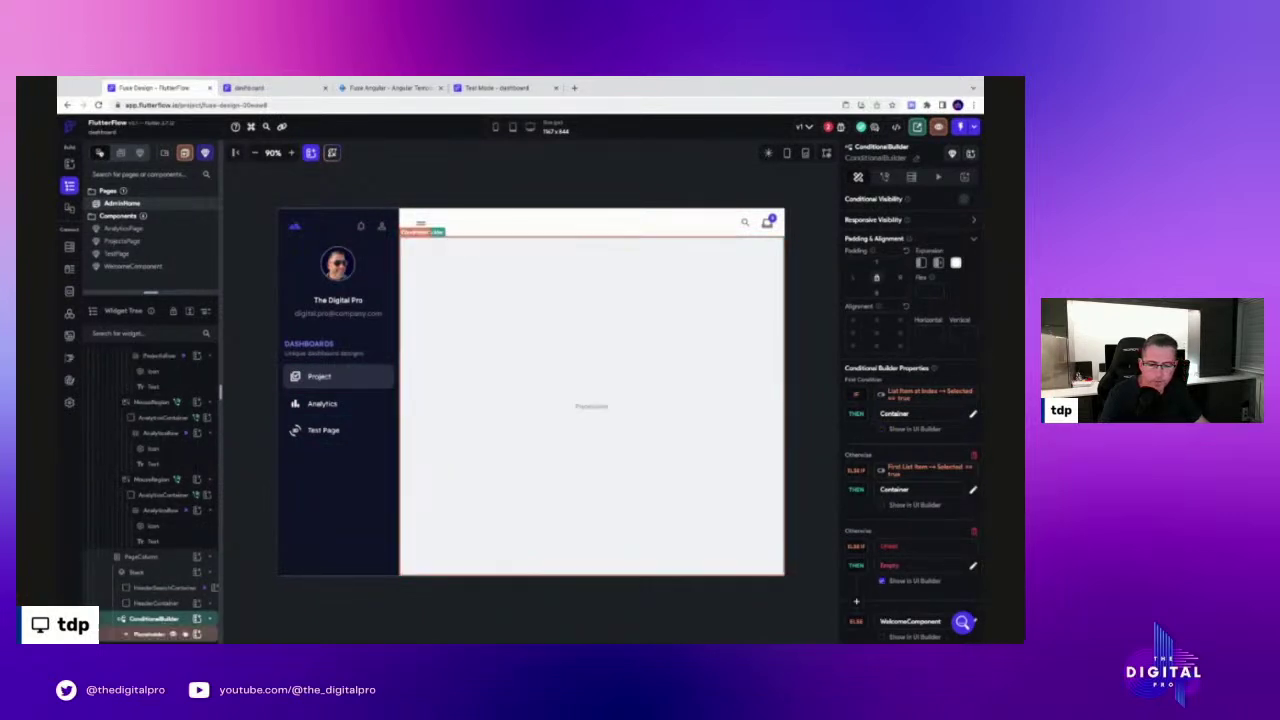
# Insert the custom TestPage component into the new branch's placeholder and reselect the ConditionalBuilder
pyautogui.click(198, 634)
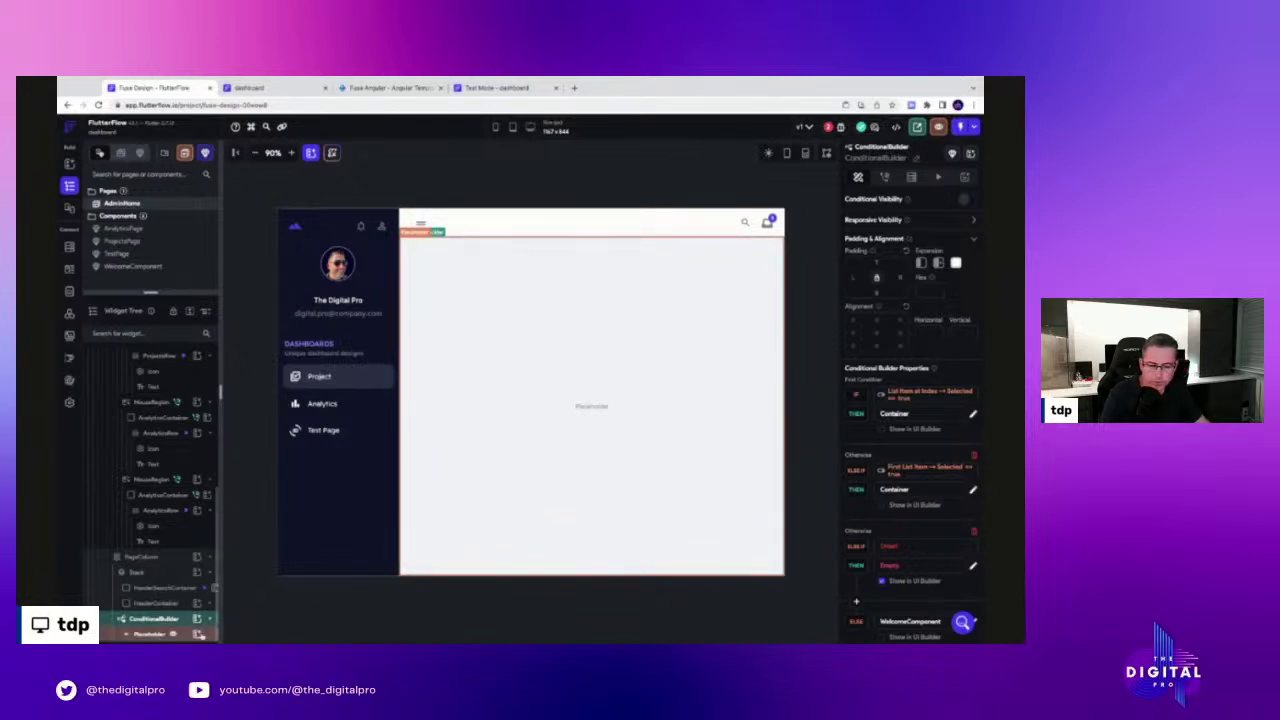
pyautogui.click(160, 634)
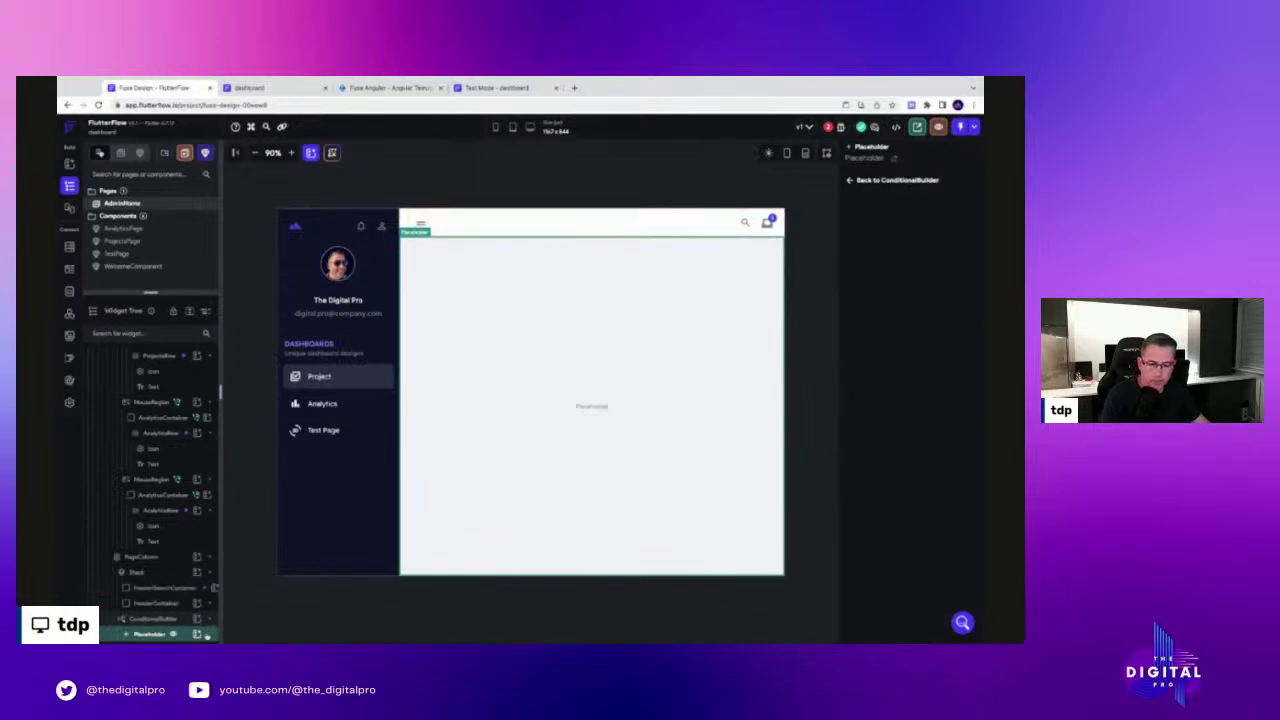
pyautogui.click(198, 634)
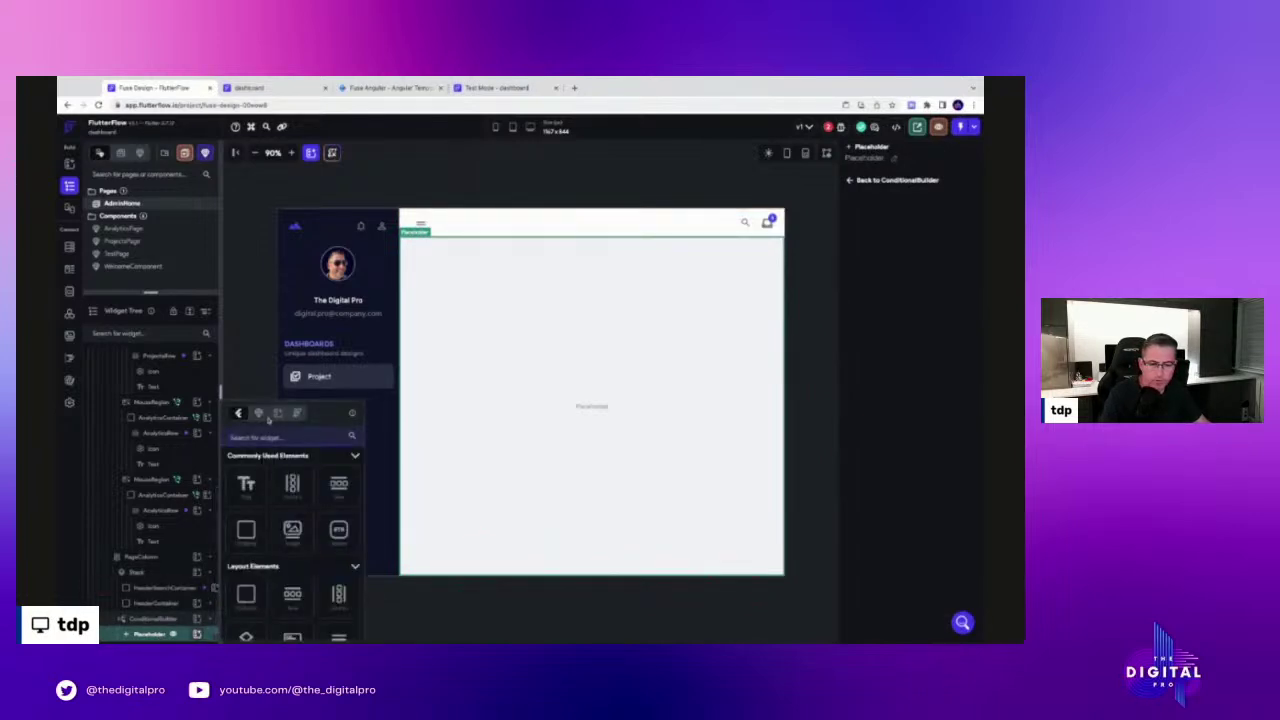
pyautogui.click(258, 413)
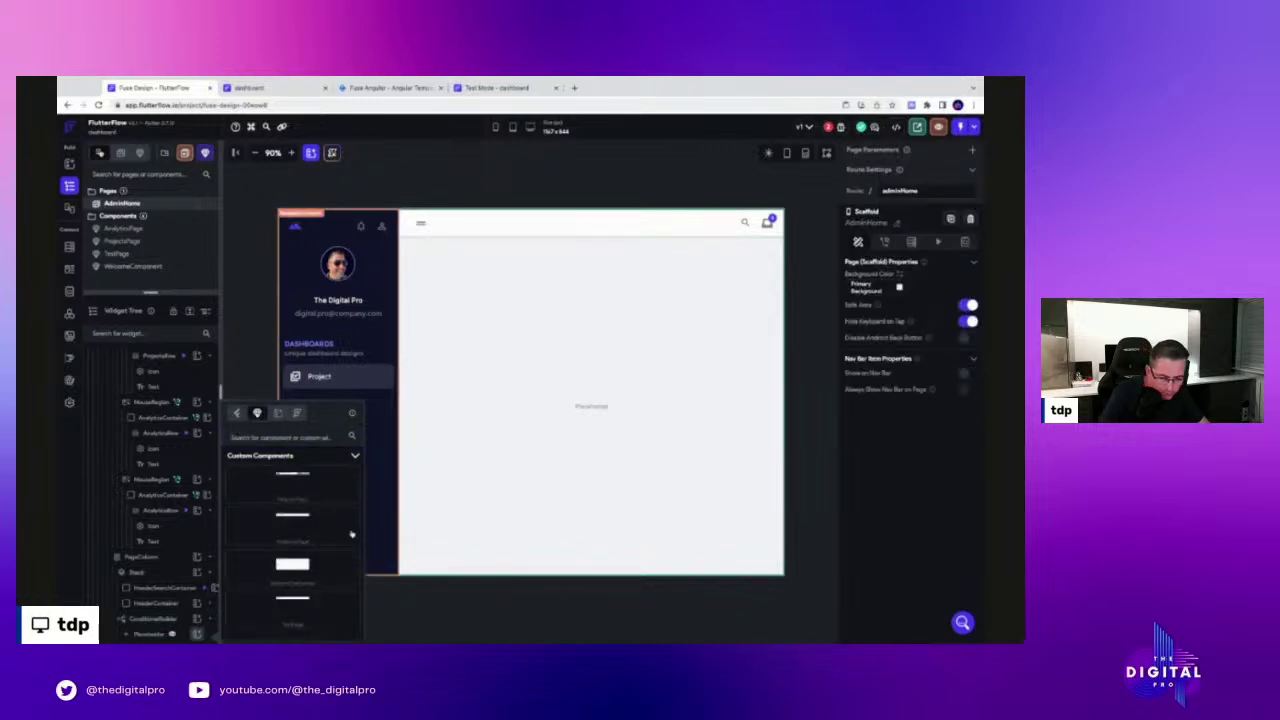
pyautogui.click(294, 605)
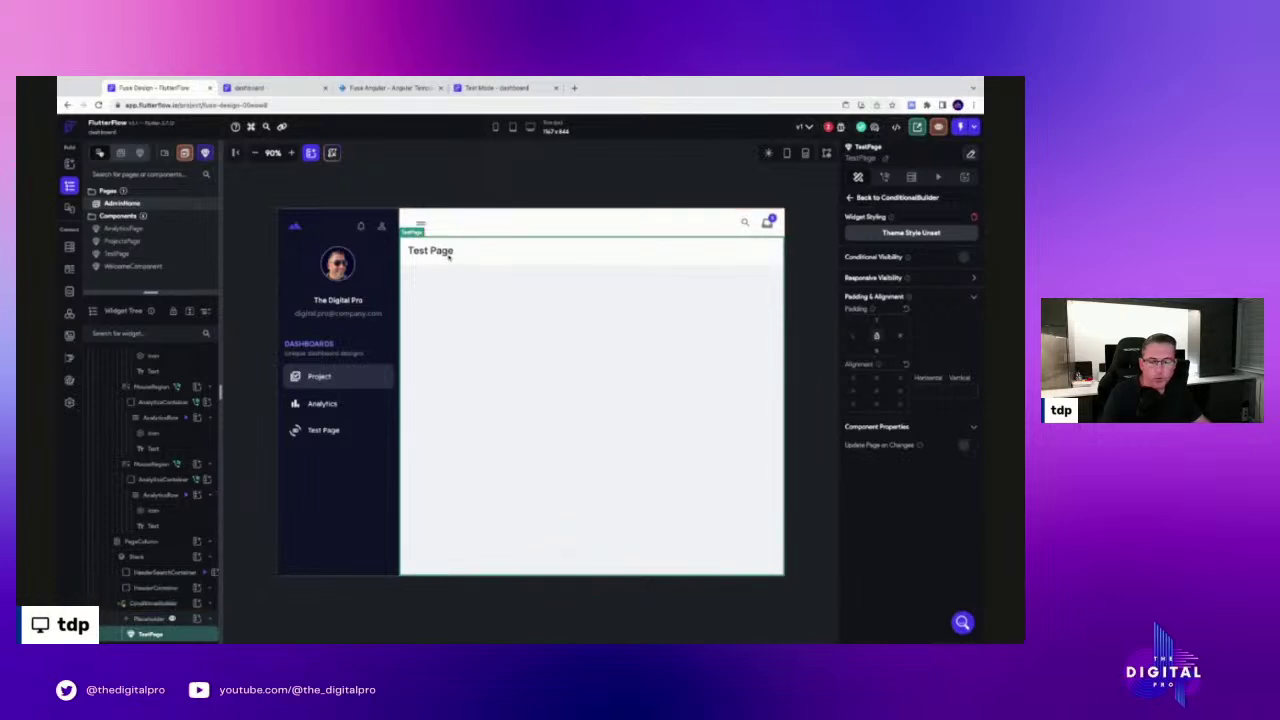
pyautogui.click(156, 605)
pyautogui.scroll(-1, 894, 551)
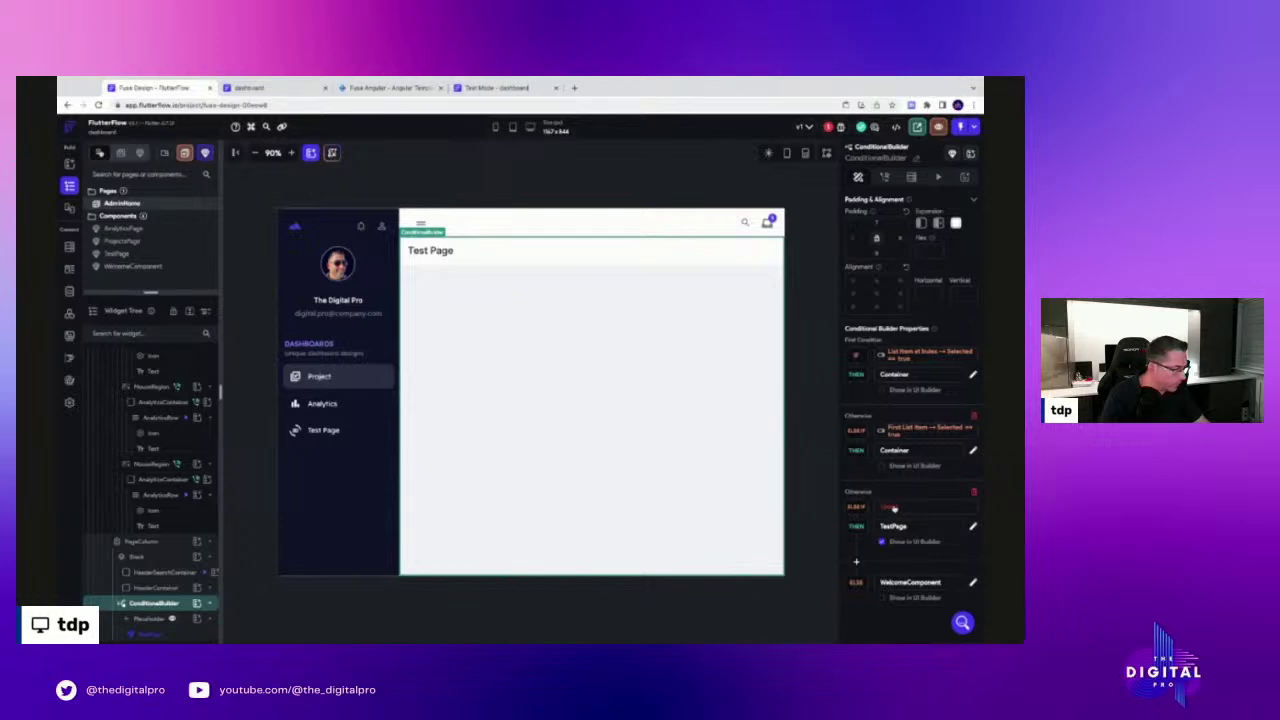
pyautogui.click(894, 509)
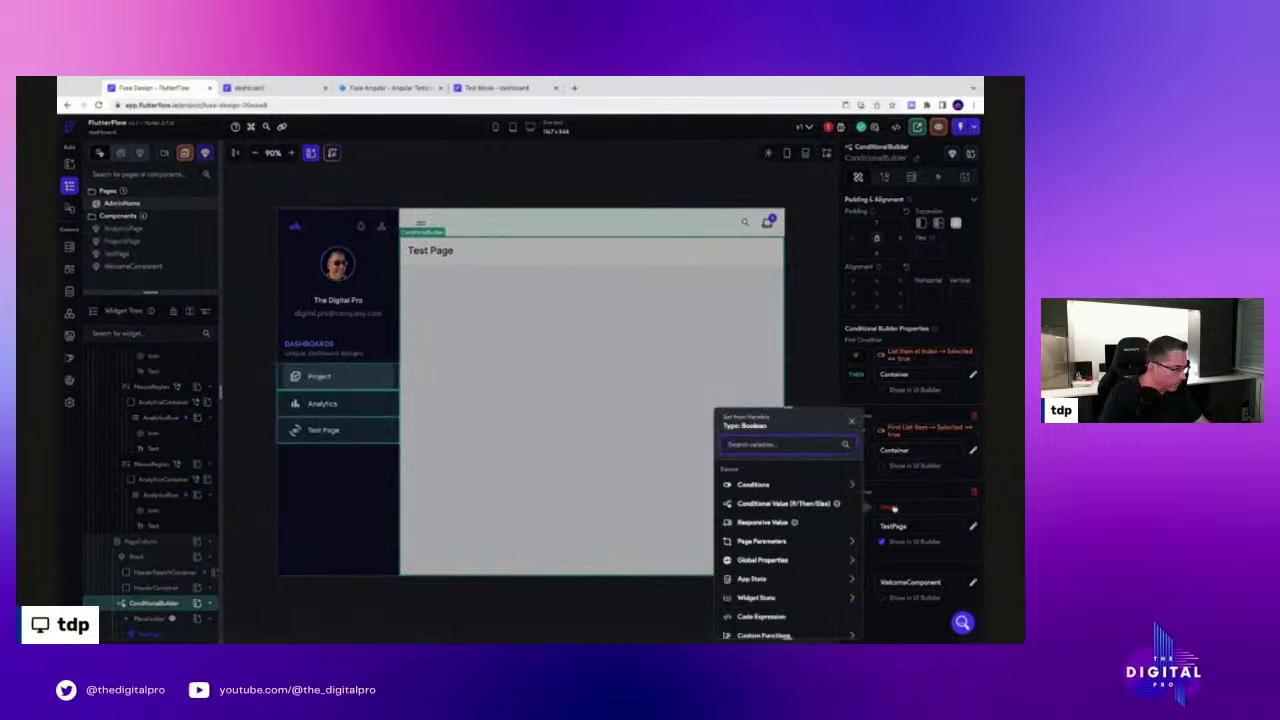
pyautogui.click(771, 485)
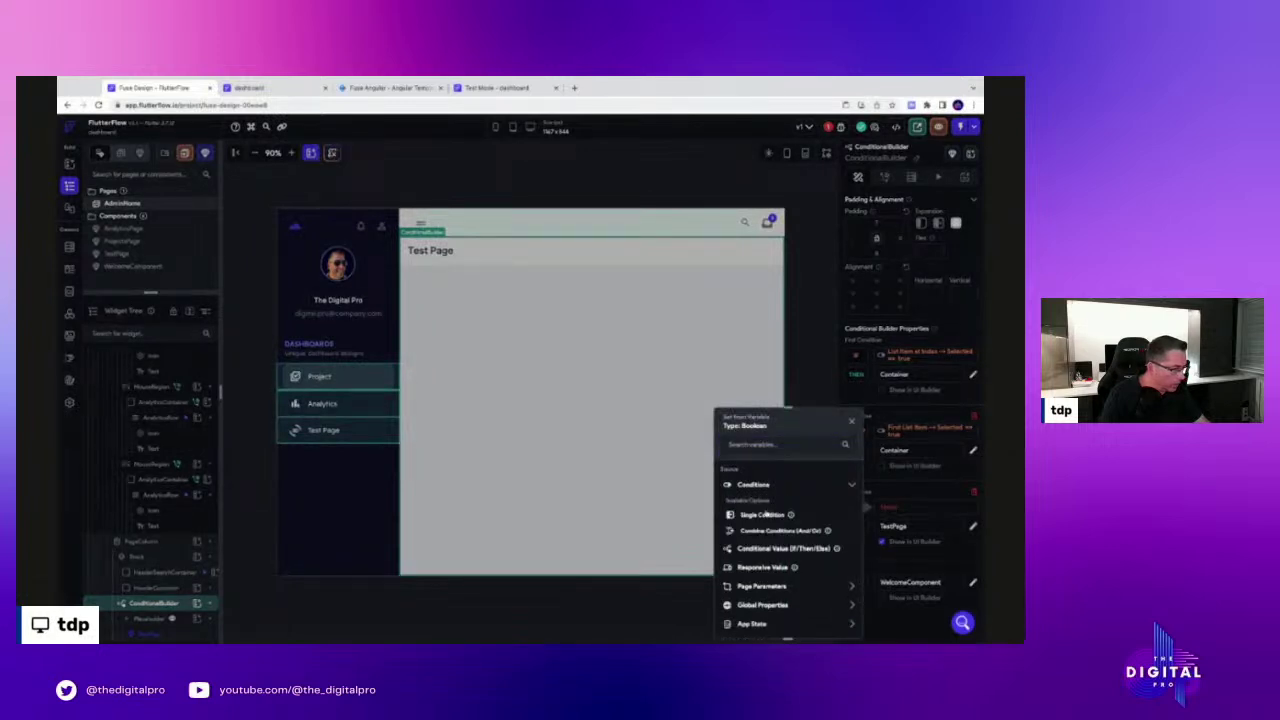
pyautogui.click(766, 515)
pyautogui.click(773, 500)
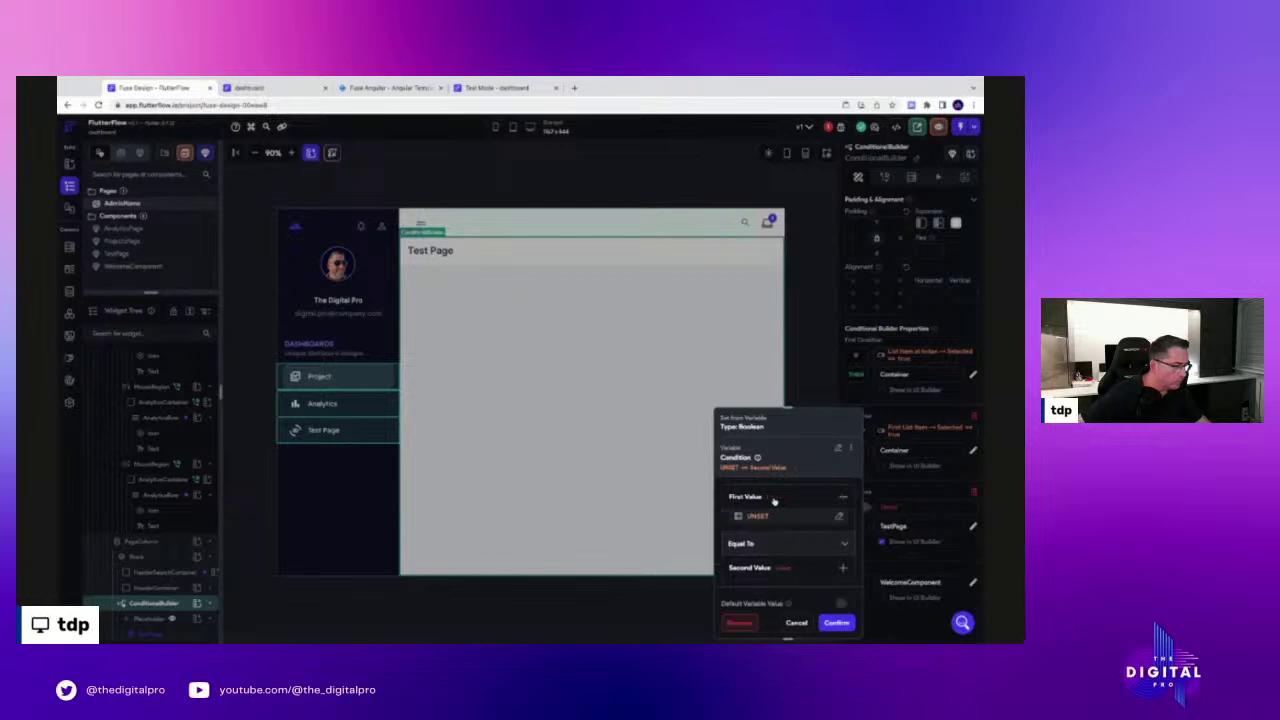
pyautogui.click(762, 516)
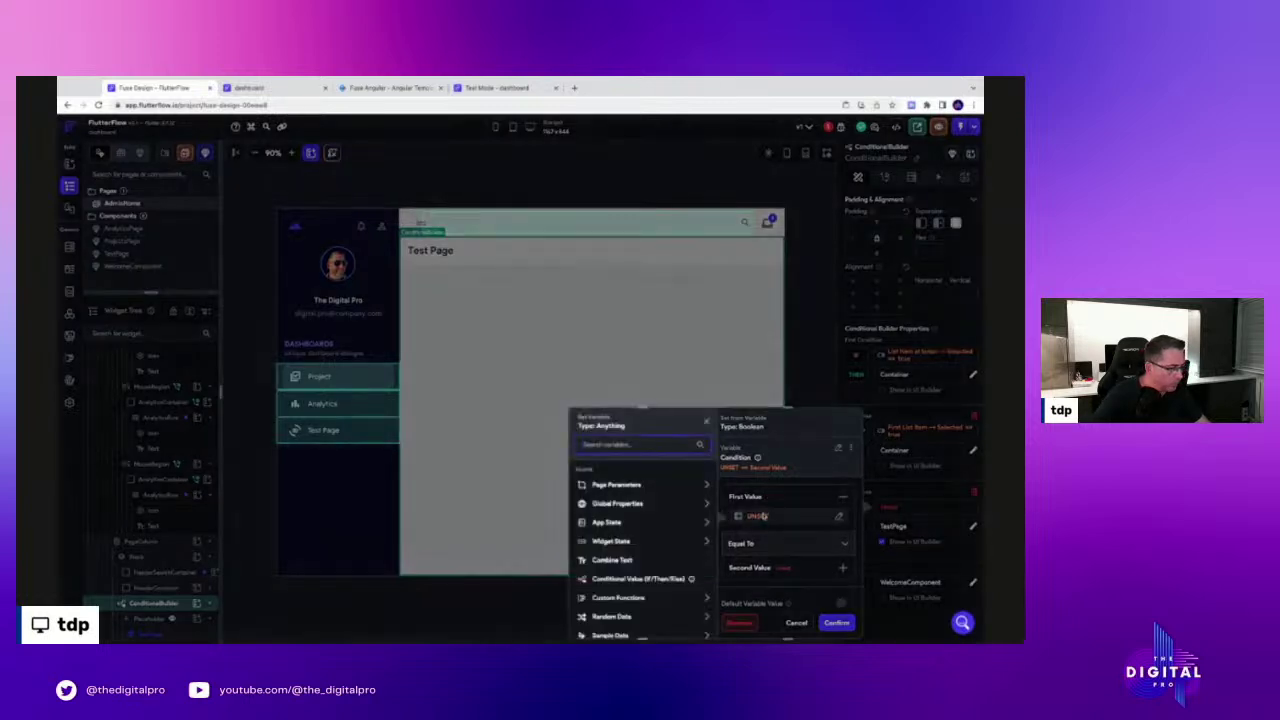
pyautogui.click(770, 515)
pyautogui.click(768, 516)
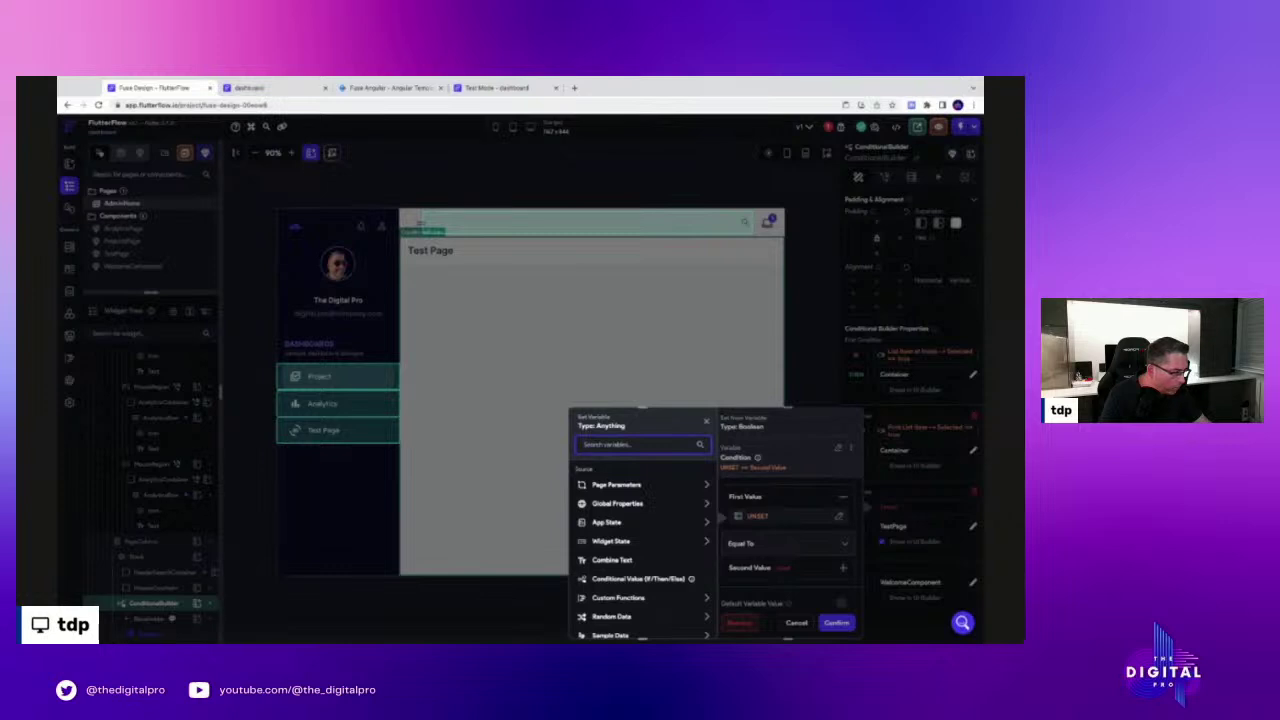
pyautogui.click(770, 516)
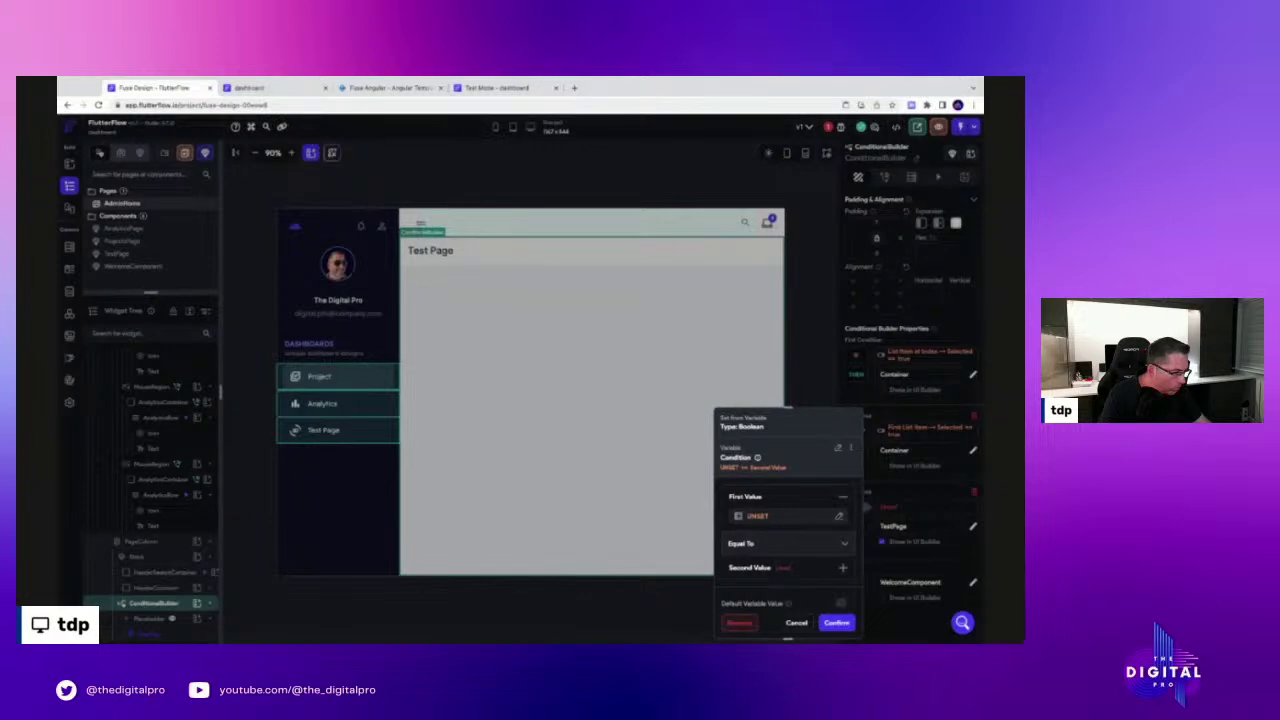
pyautogui.click(796, 622)
# Examine how the first value of the ConditionalBuilder's first condition is set up from app state, then close it unchanged
pyautogui.scroll(1, 906, 404)
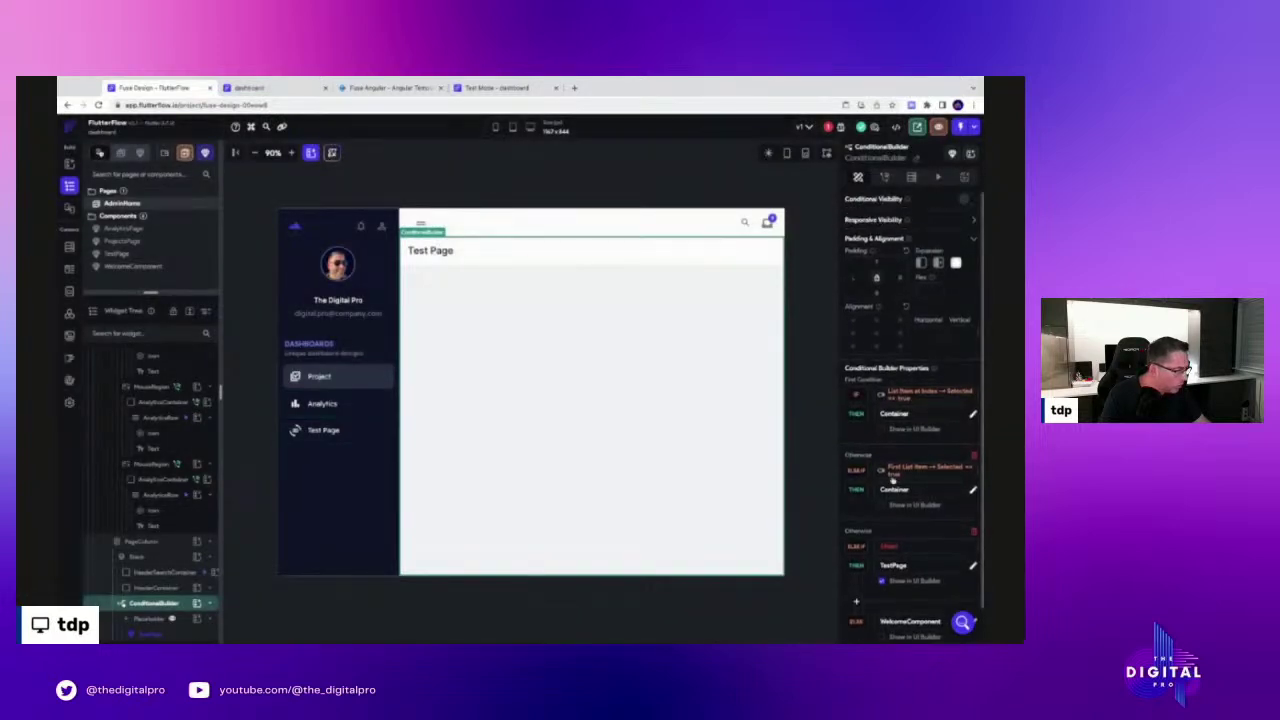
pyautogui.click(910, 396)
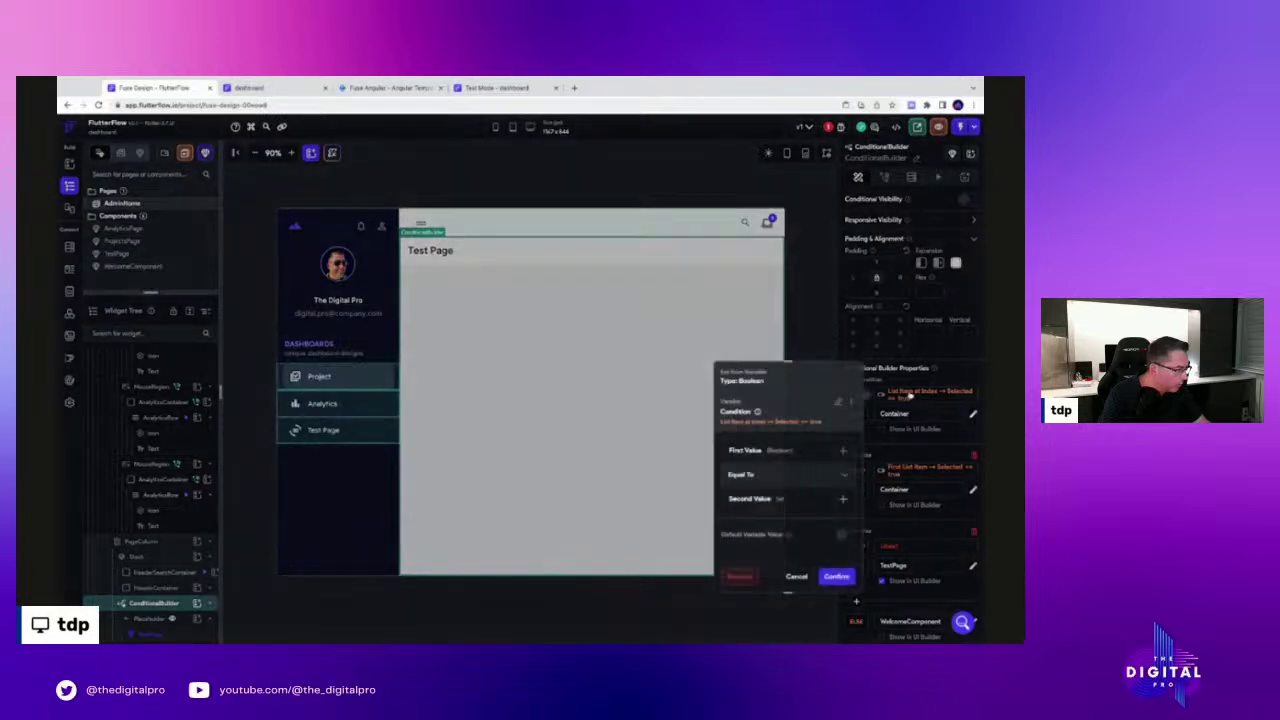
pyautogui.click(780, 452)
pyautogui.click(795, 473)
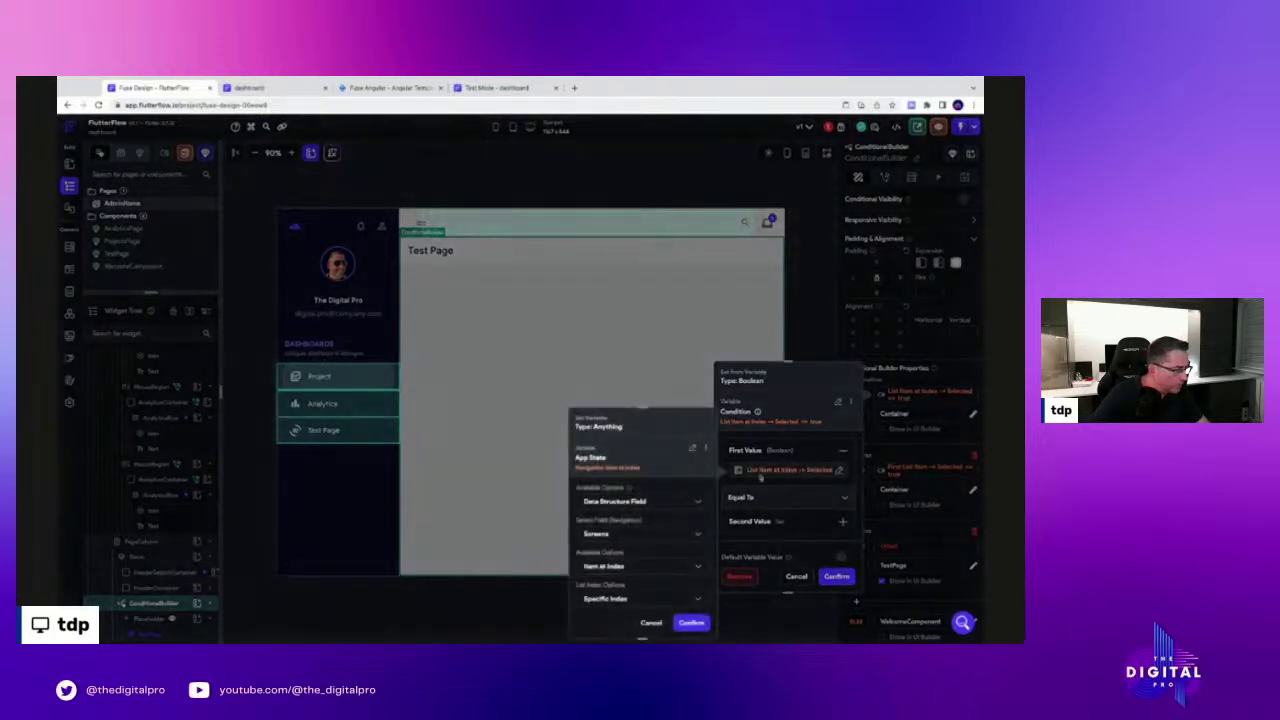
pyautogui.scroll(-2, 637, 521)
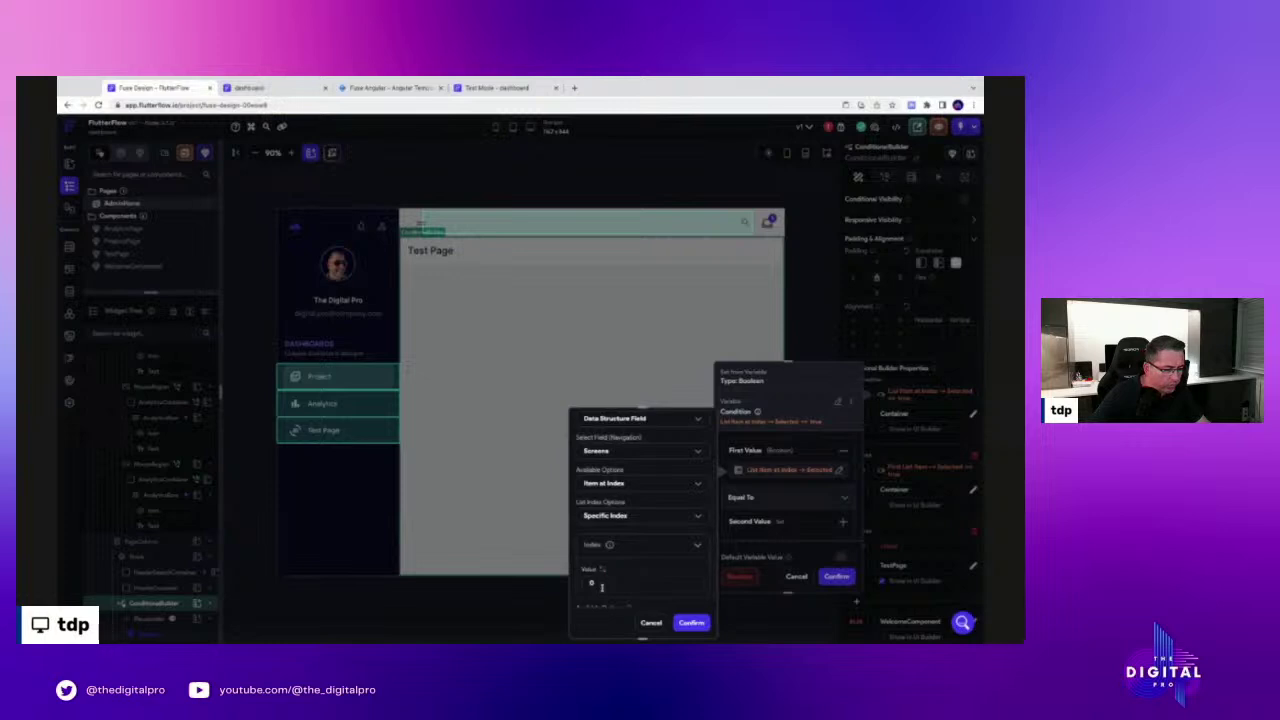
pyautogui.scroll(-1, 620, 590)
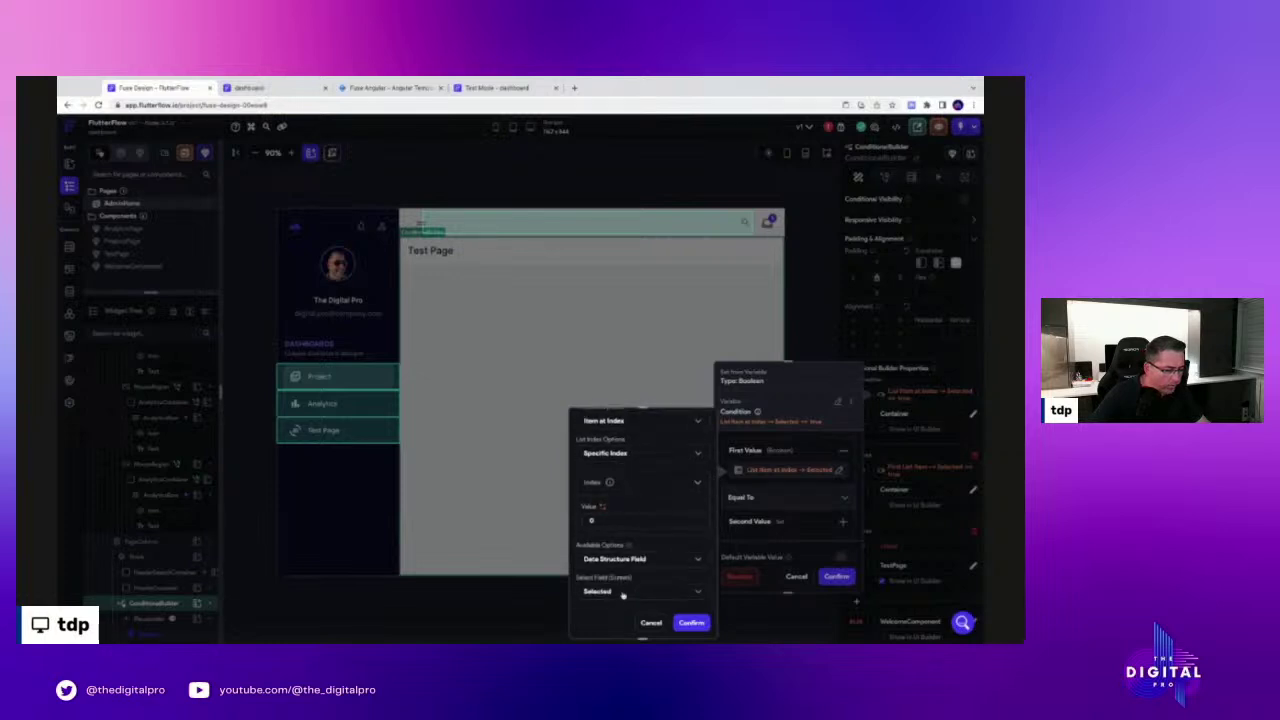
pyautogui.click(652, 623)
pyautogui.click(796, 577)
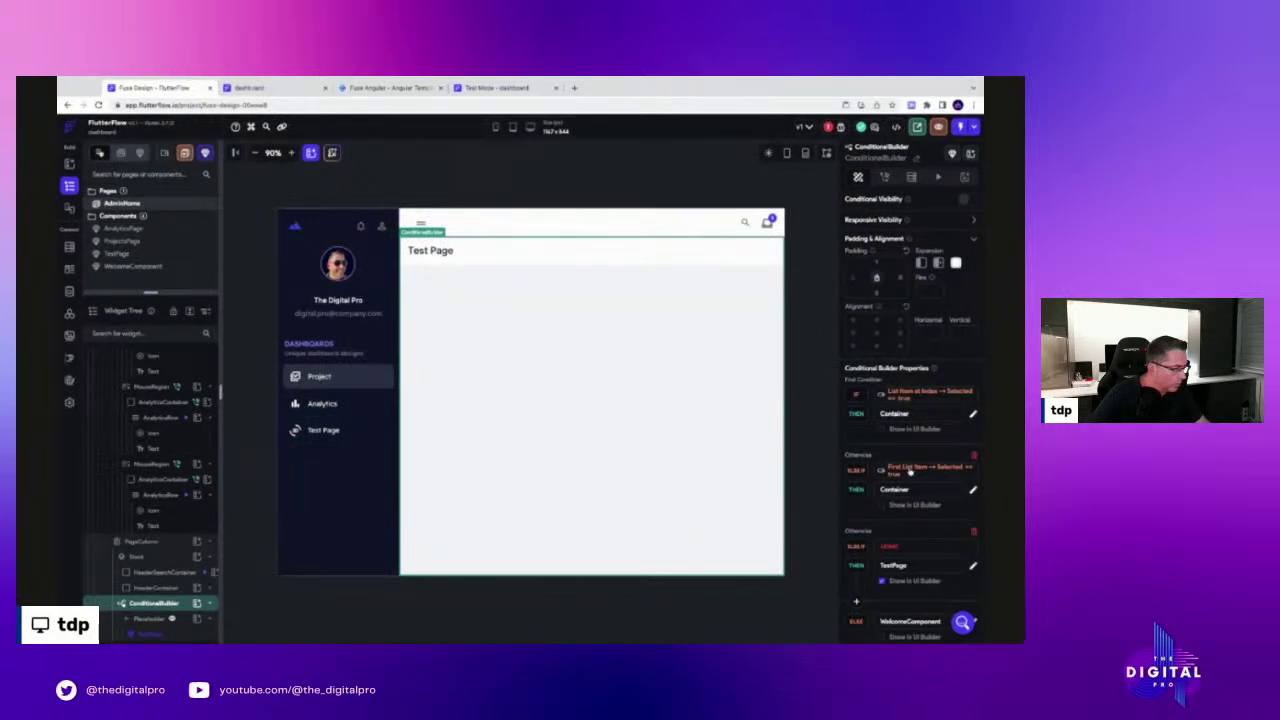
# Examine how the first value of the ConditionalBuilder's second condition filters the Navigation Screens list, then close it unchanged
pyautogui.click(910, 472)
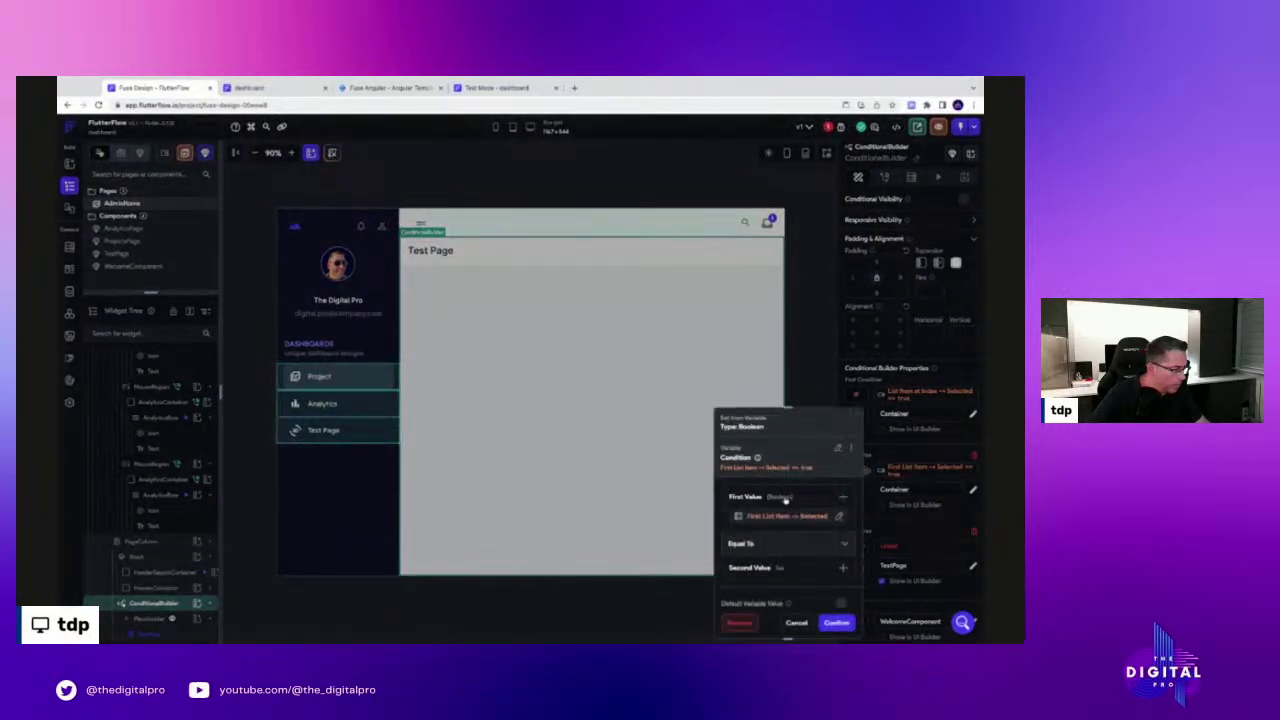
pyautogui.click(780, 516)
pyautogui.scroll(-2, 657, 497)
pyautogui.scroll(2, 657, 497)
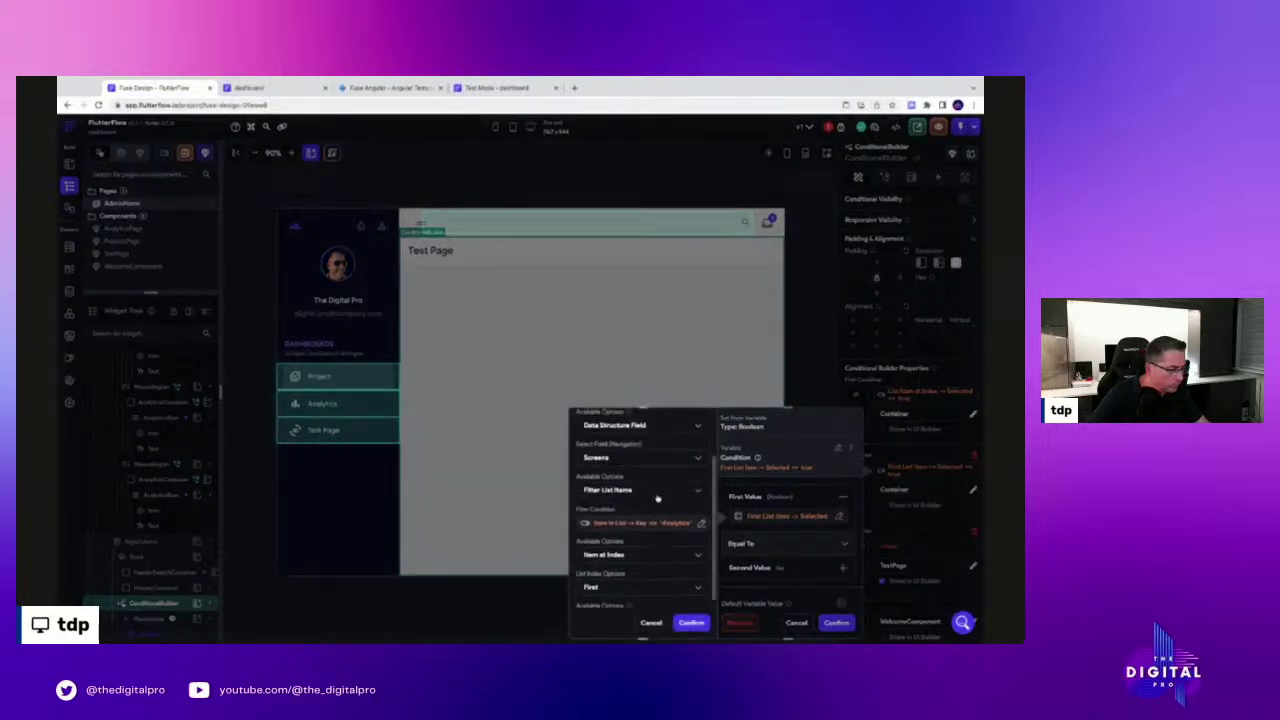
pyautogui.scroll(-2, 640, 510)
pyautogui.scroll(2, 640, 510)
pyautogui.scroll(-2, 640, 510)
pyautogui.scroll(3, 673, 480)
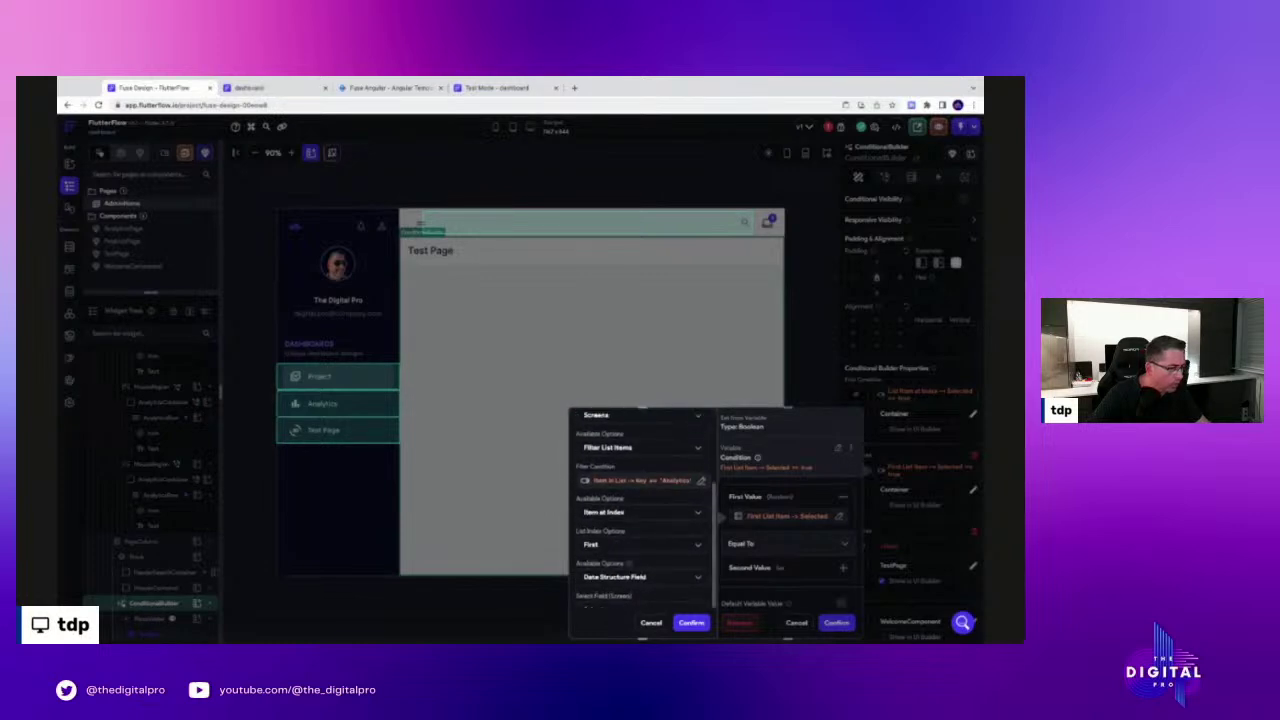
pyautogui.scroll(-1, 673, 480)
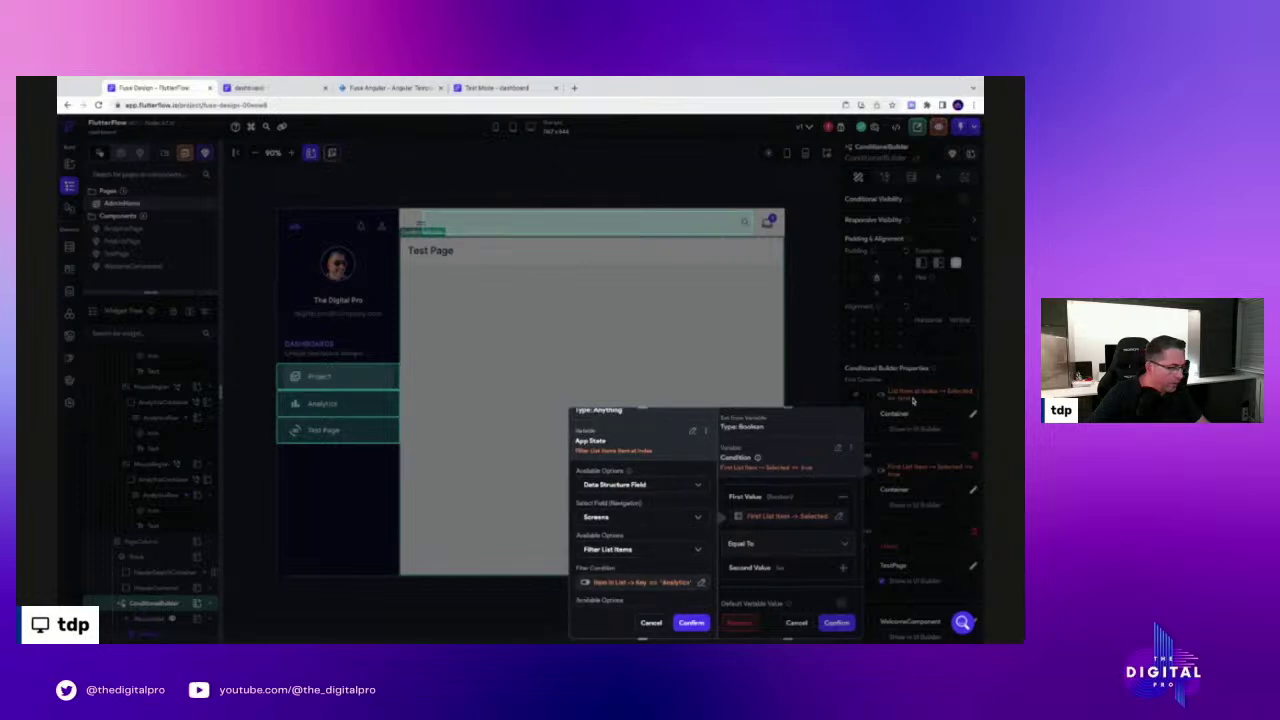
pyautogui.scroll(-1, 610, 528)
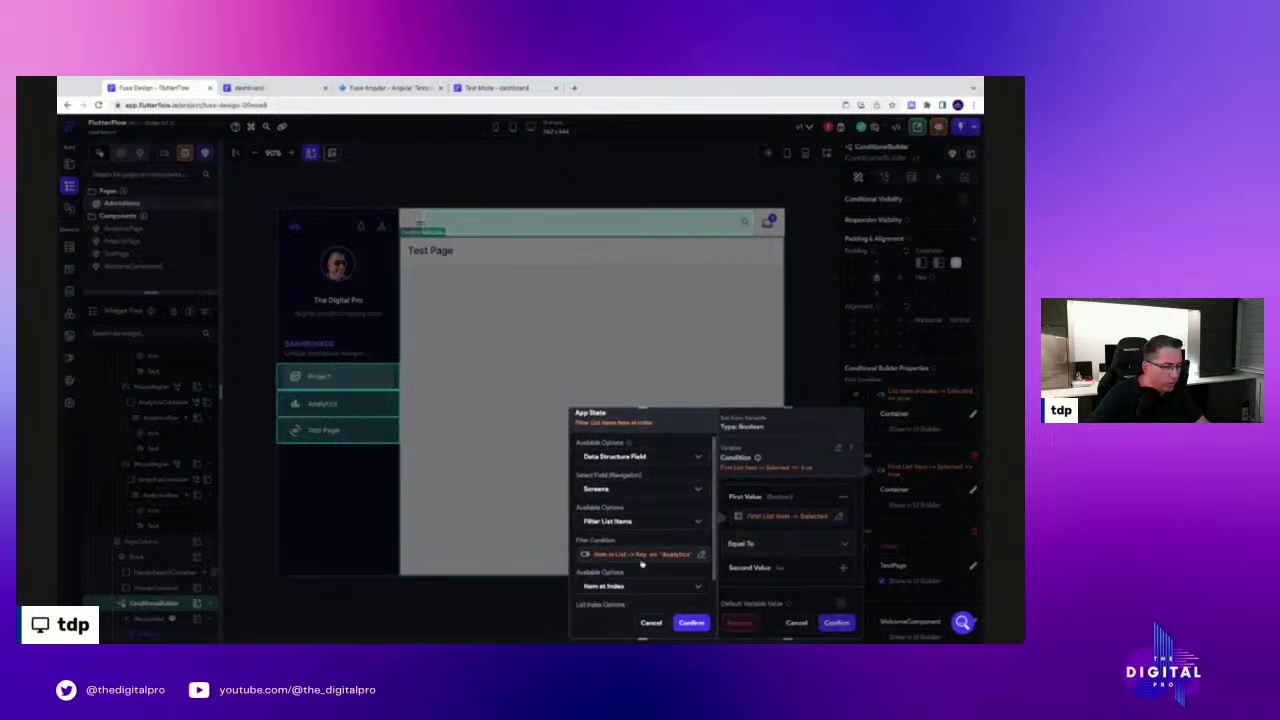
pyautogui.scroll(-1, 652, 558)
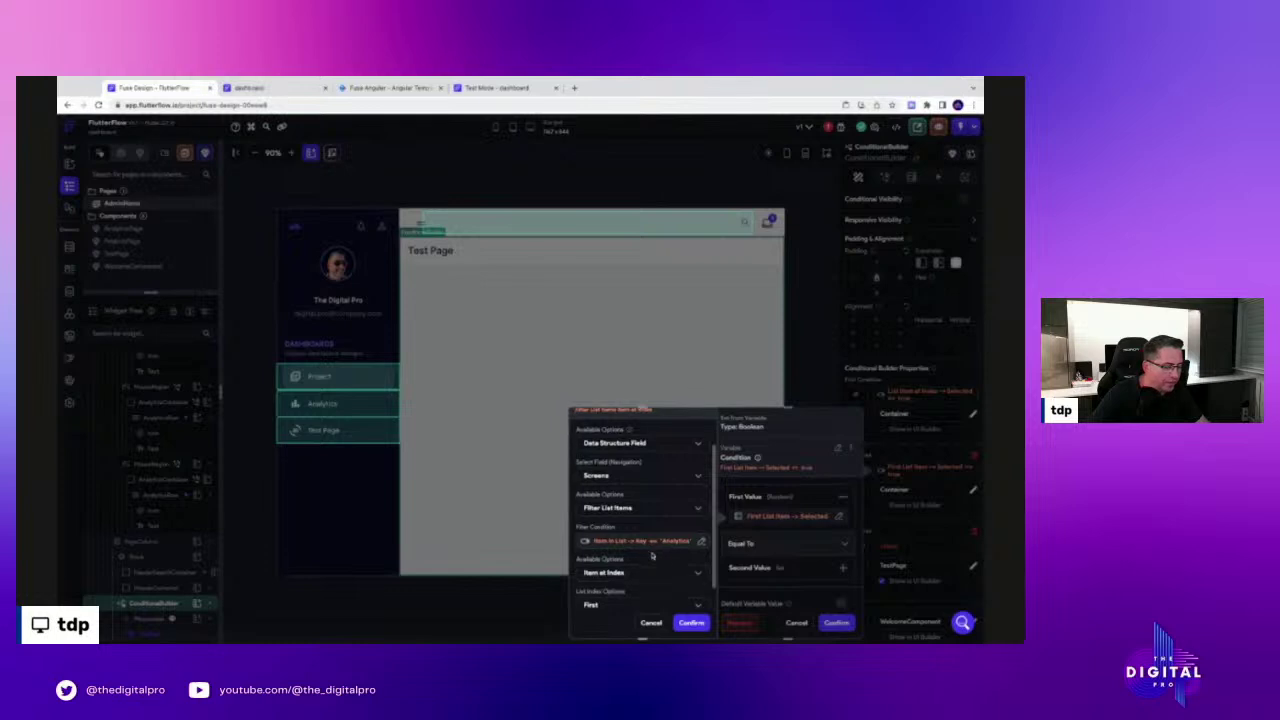
pyautogui.scroll(-2, 652, 556)
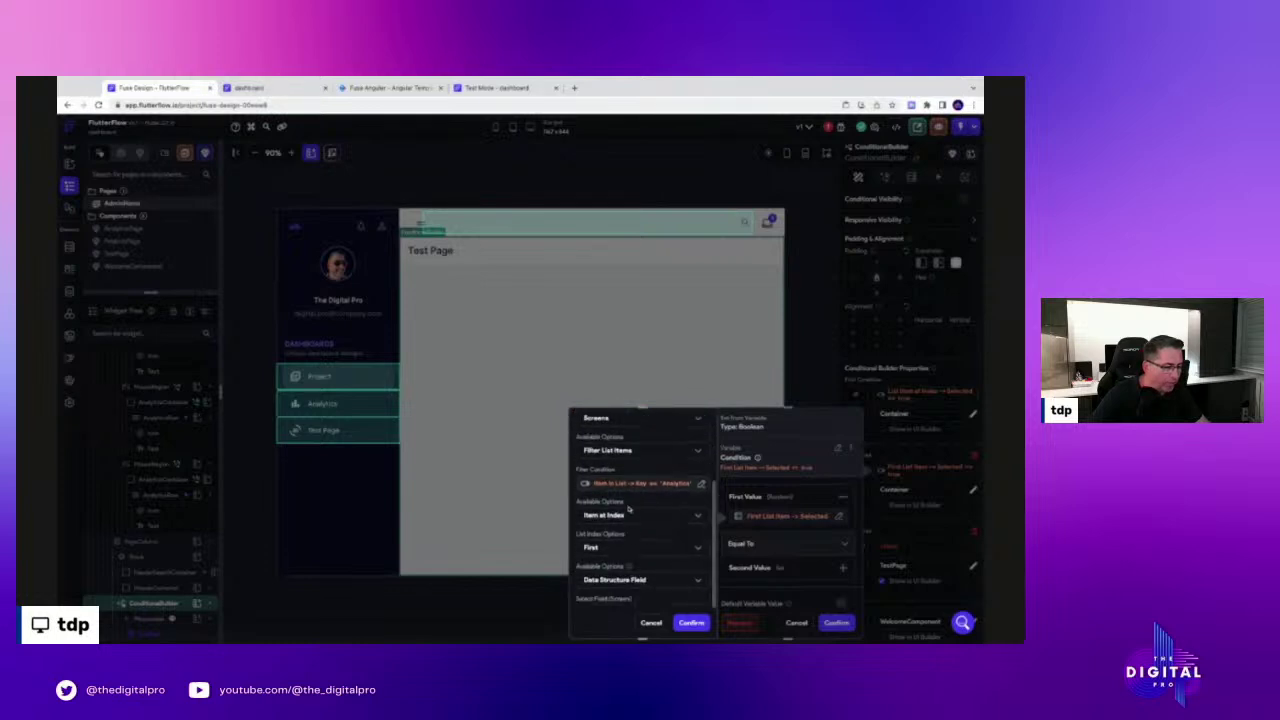
pyautogui.scroll(-1, 588, 556)
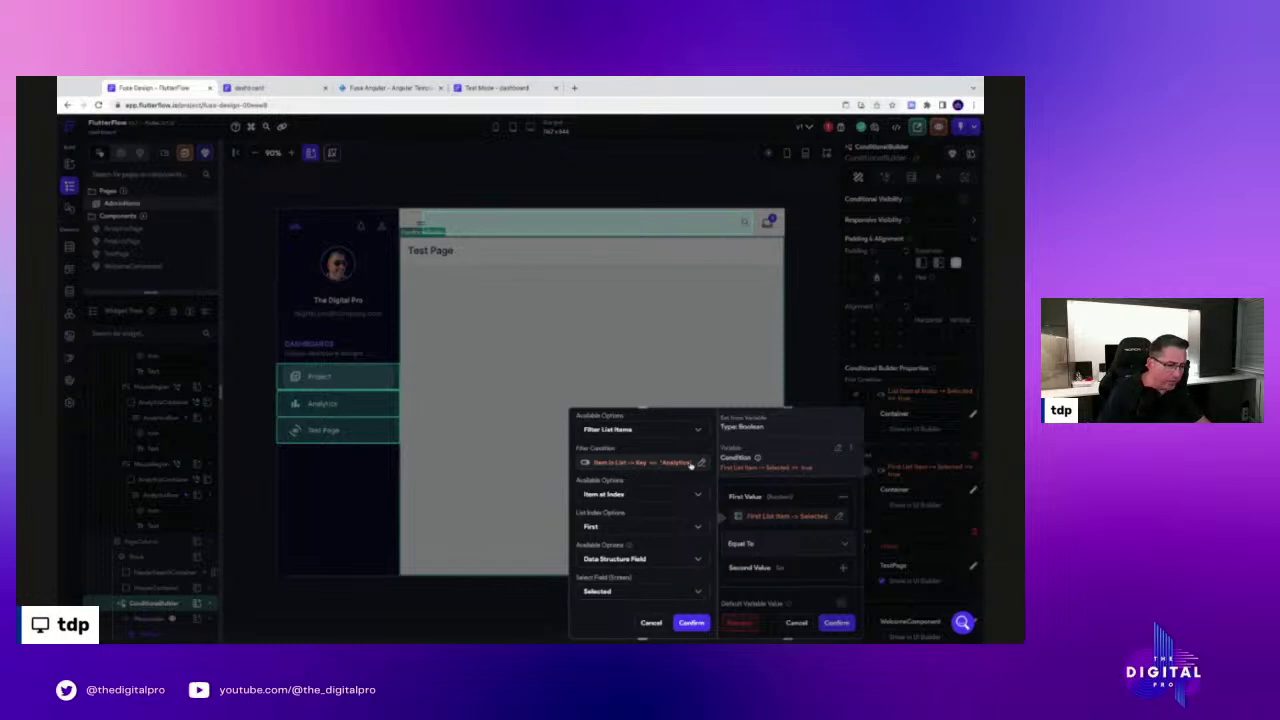
pyautogui.scroll(3, 677, 543)
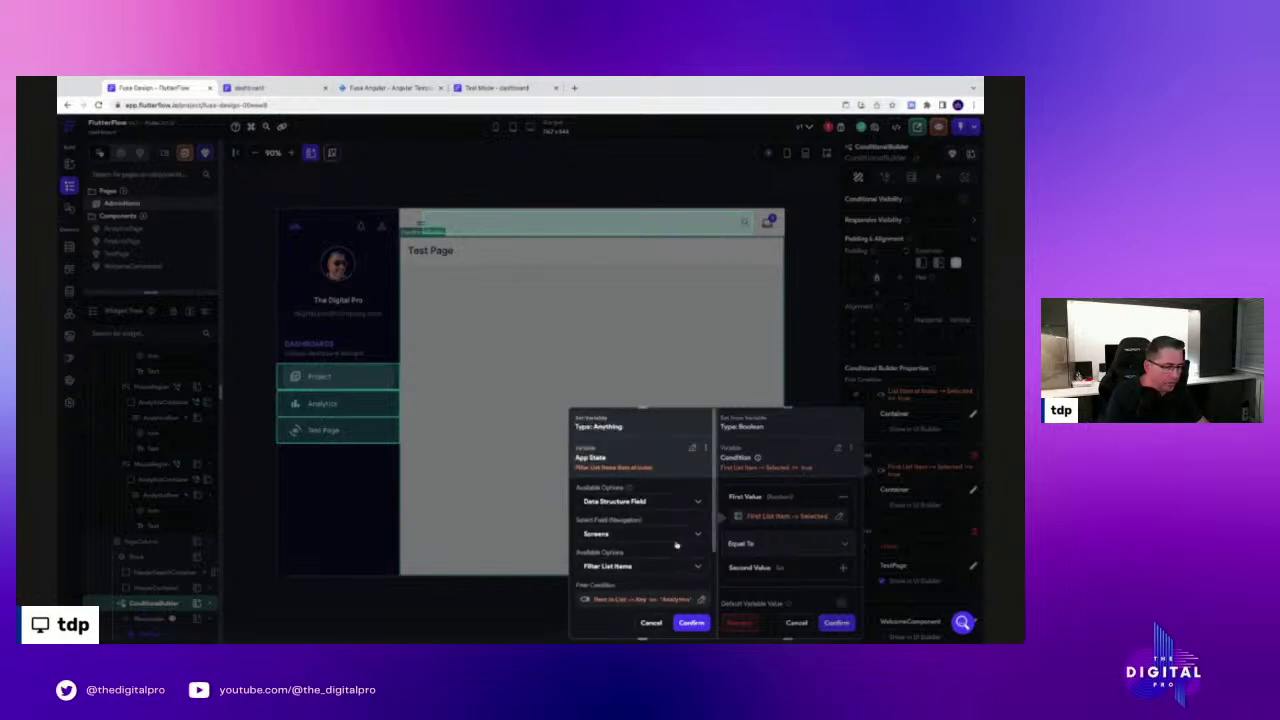
pyautogui.scroll(-1, 677, 544)
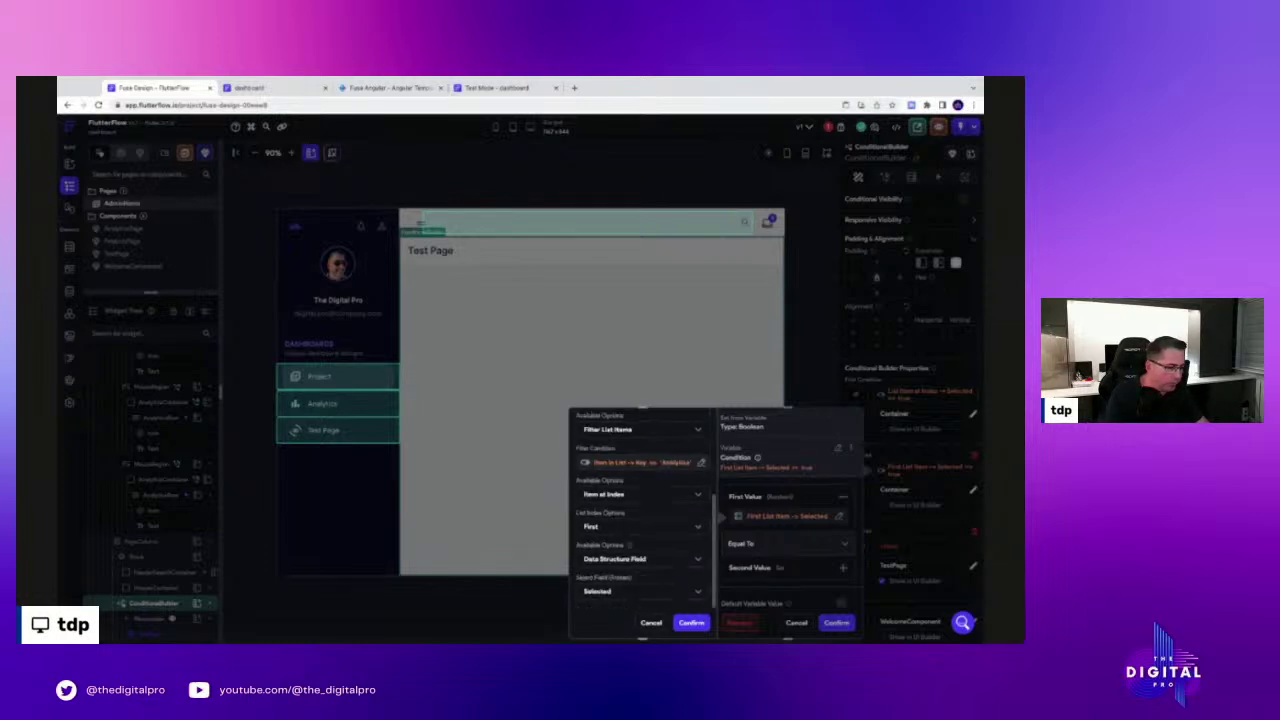
pyautogui.scroll(-1, 640, 510)
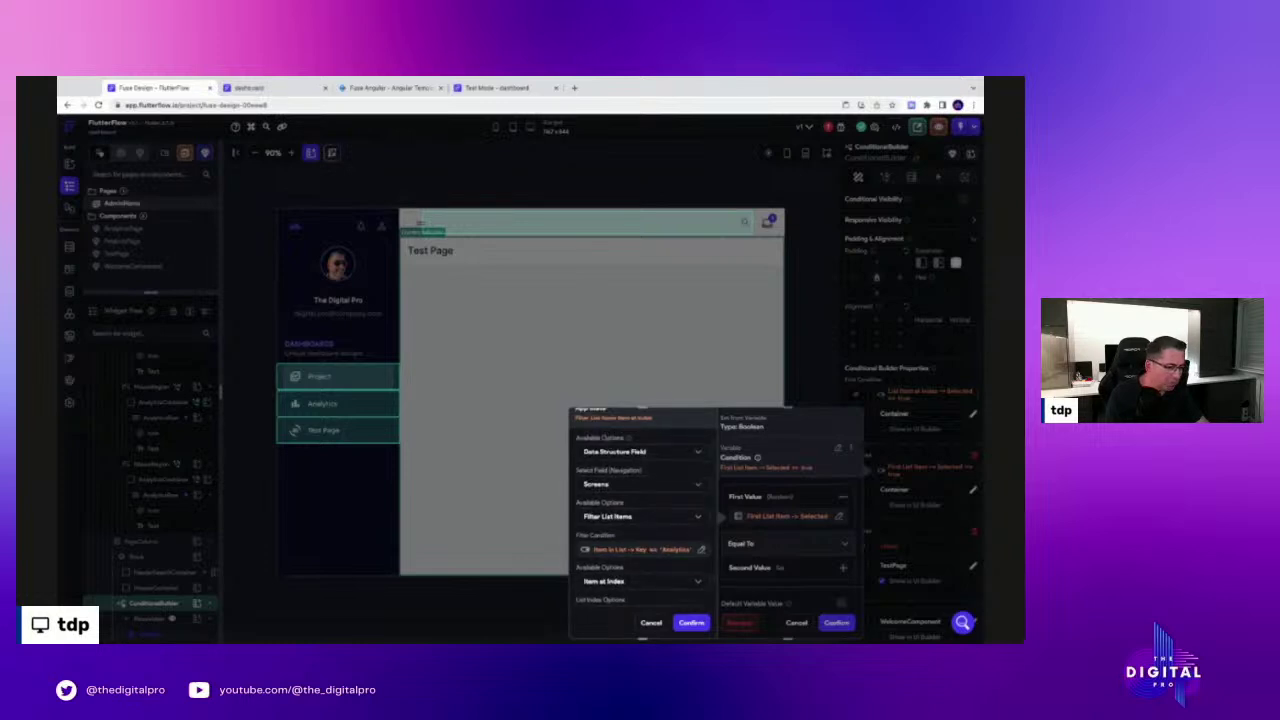
pyautogui.scroll(-2, 665, 555)
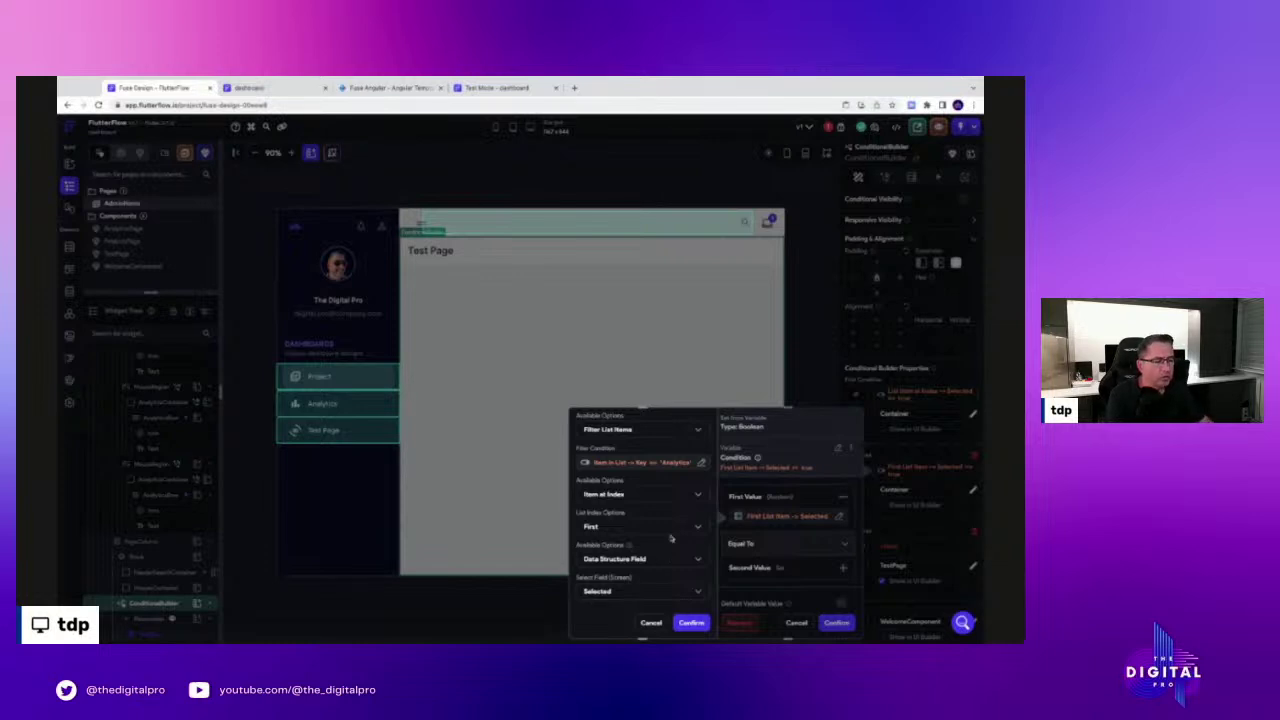
pyautogui.scroll(3, 672, 539)
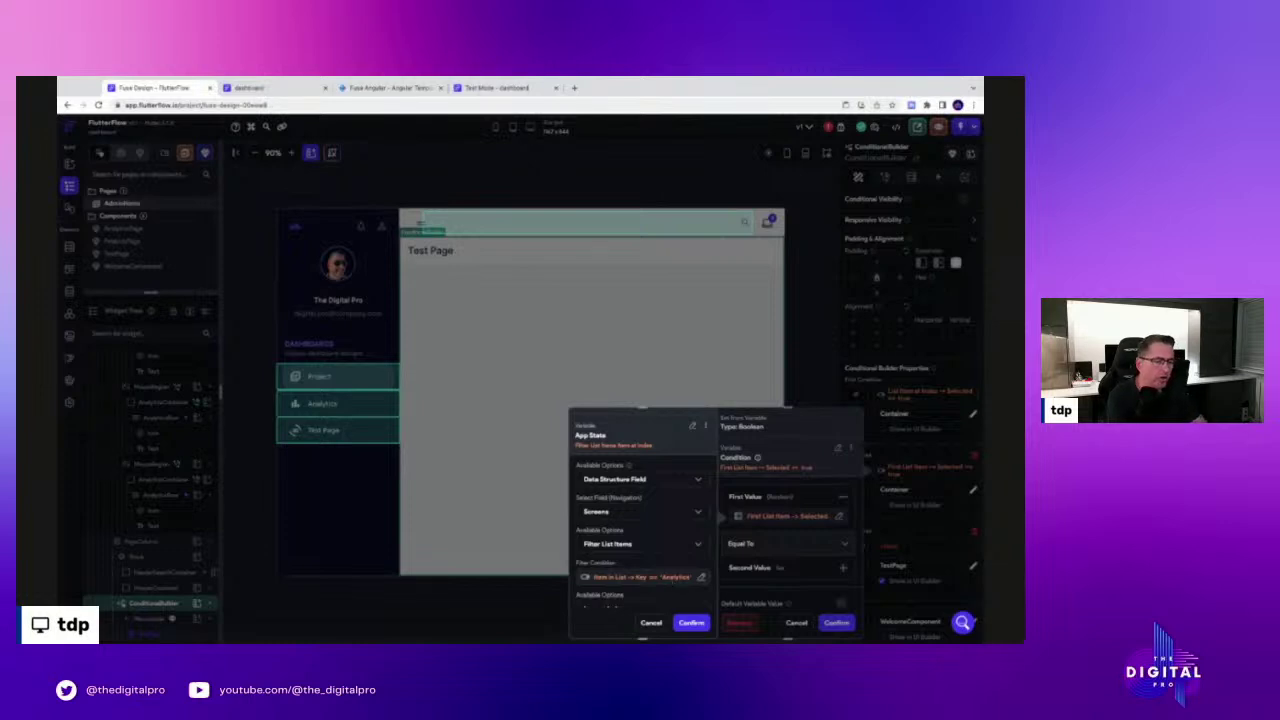
pyautogui.scroll(-2, 640, 520)
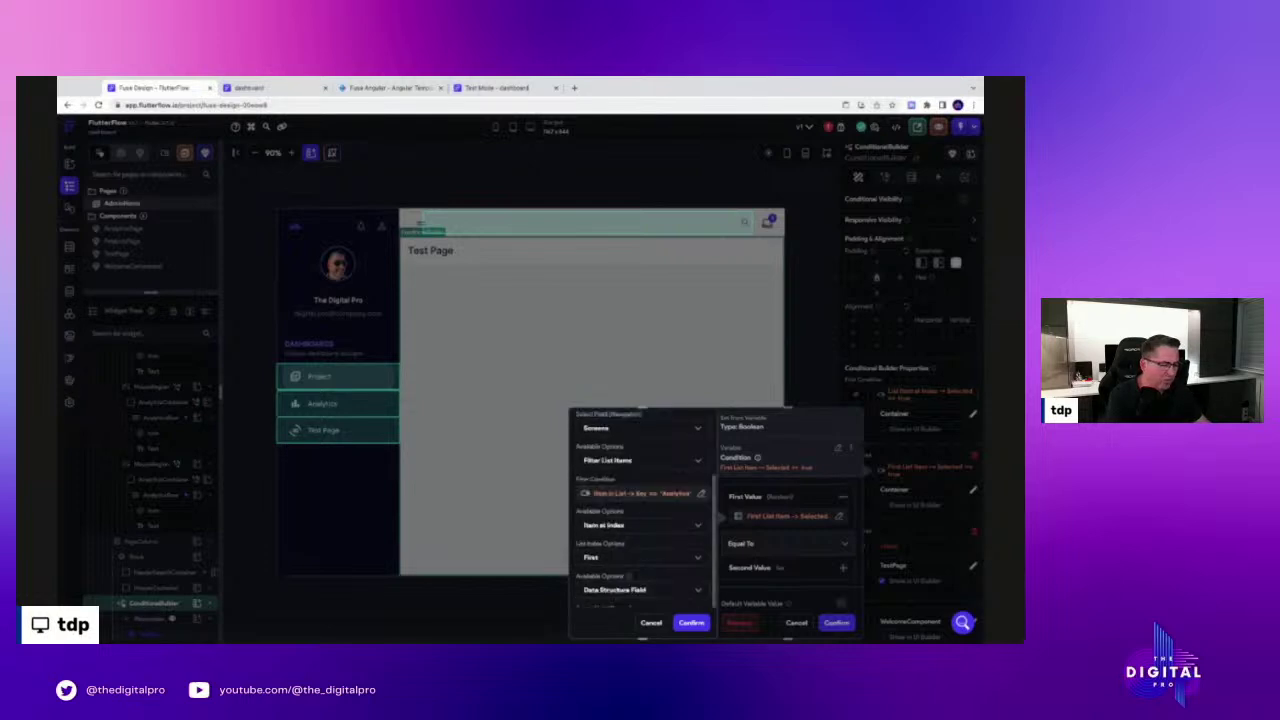
pyautogui.scroll(-1, 660, 540)
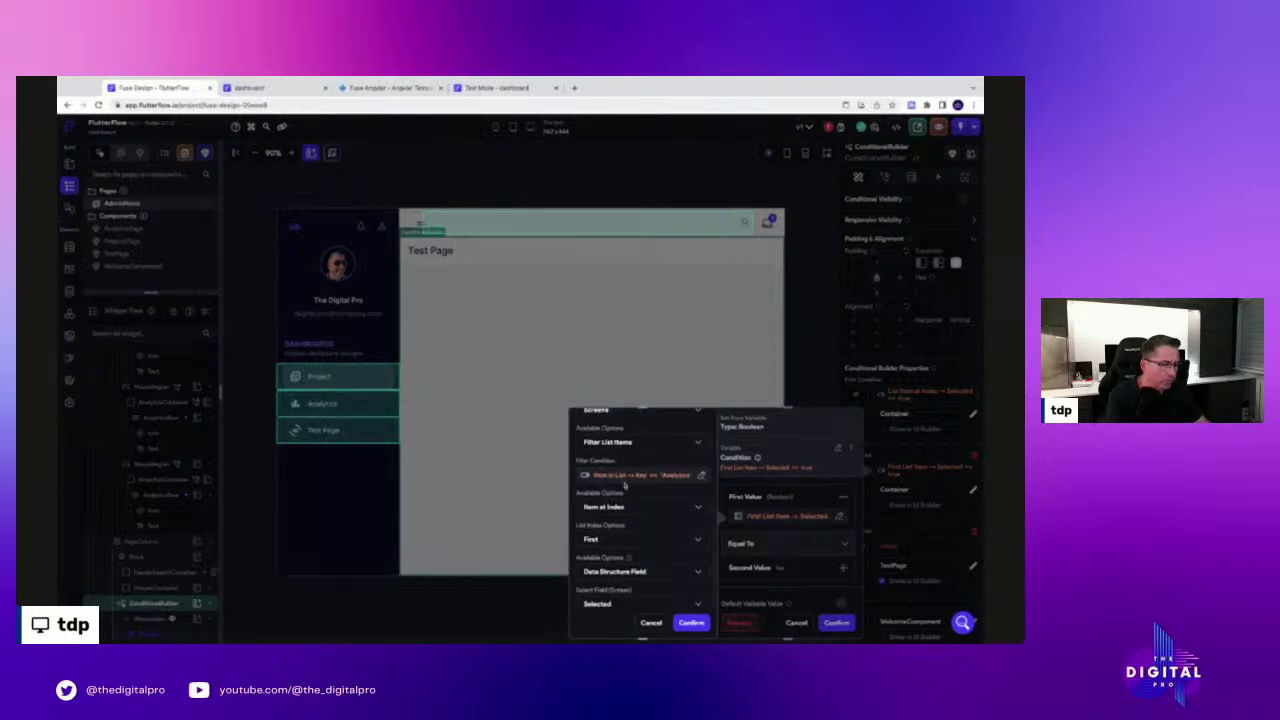
pyautogui.scroll(2, 625, 488)
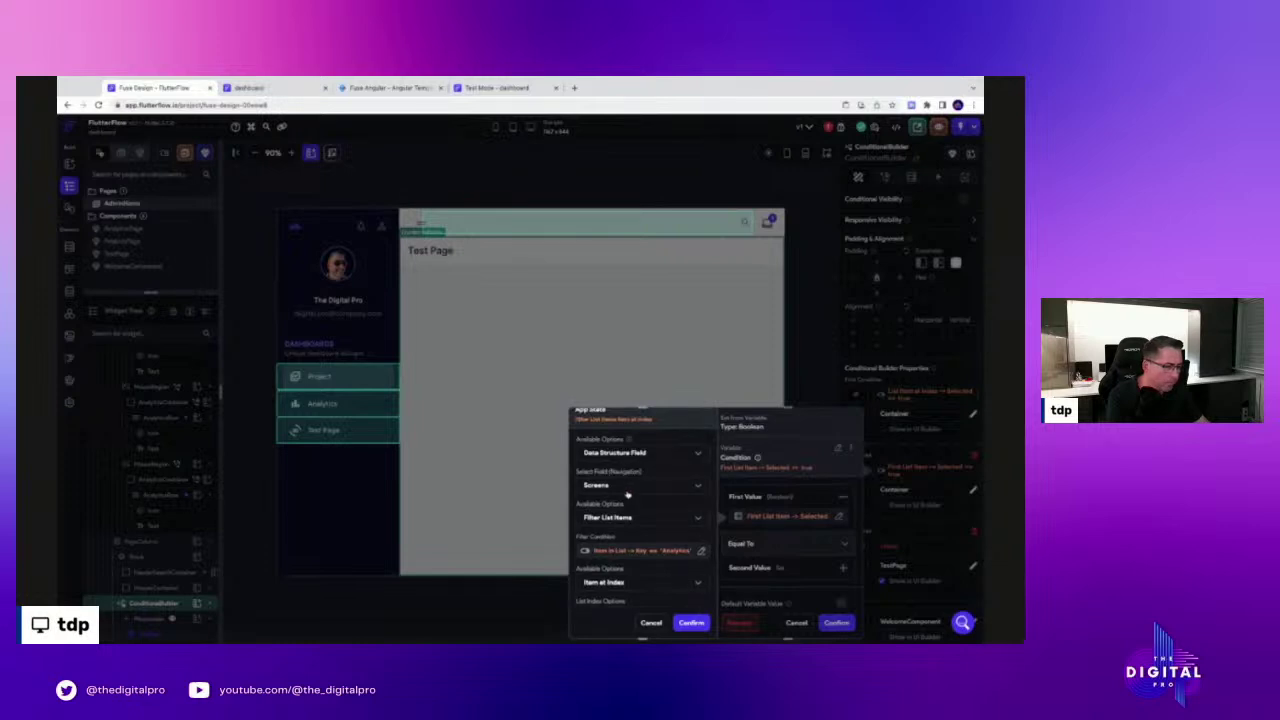
pyautogui.scroll(-3, 627, 494)
pyautogui.scroll(-1, 640, 500)
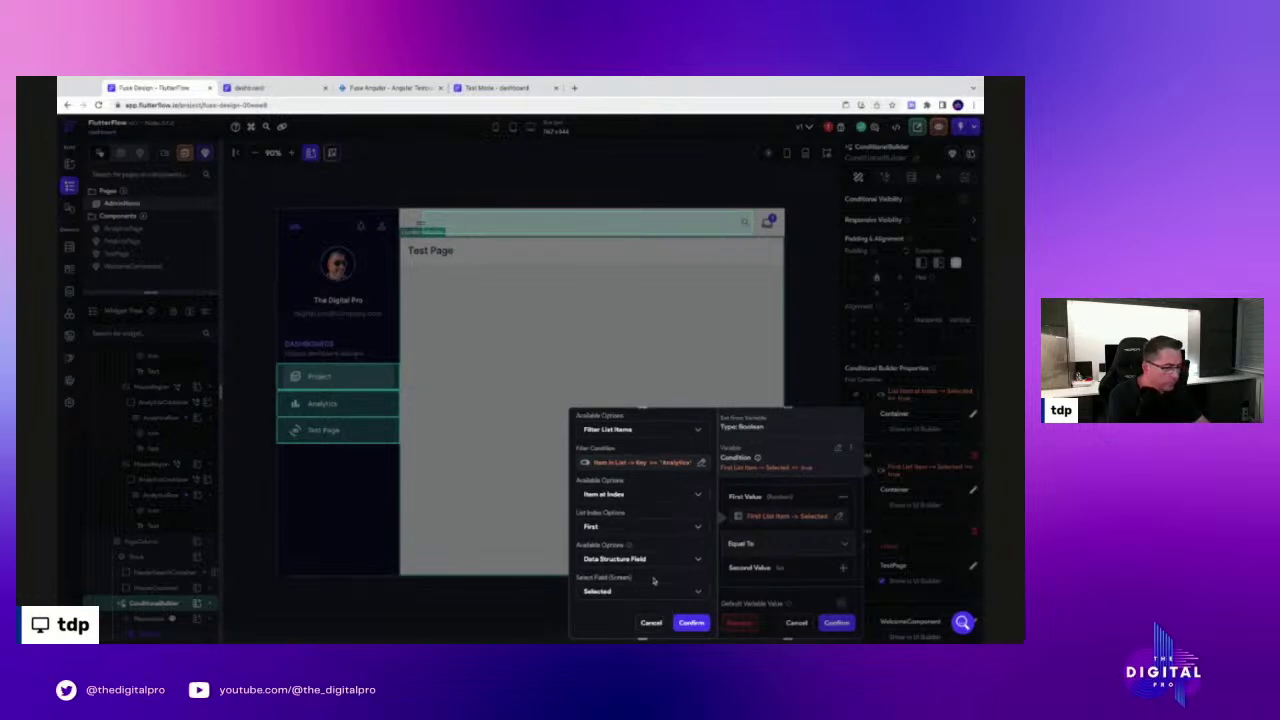
pyautogui.scroll(3, 659, 605)
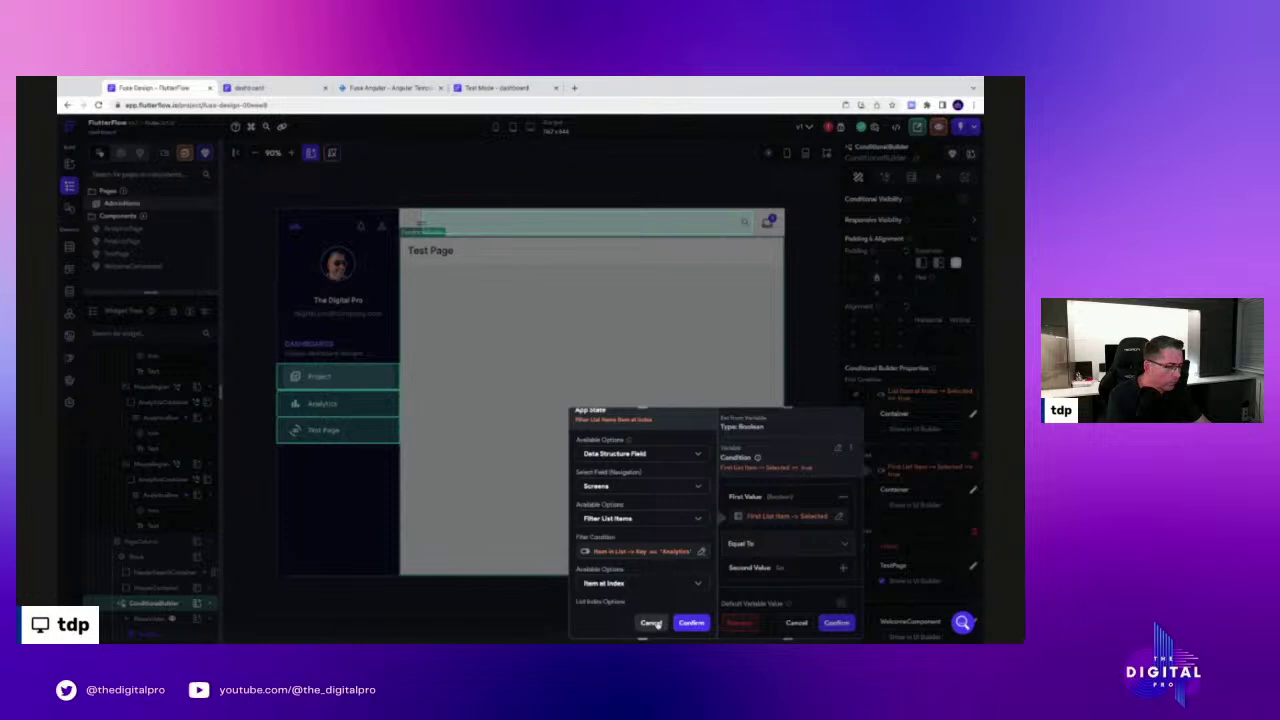
pyautogui.click(759, 519)
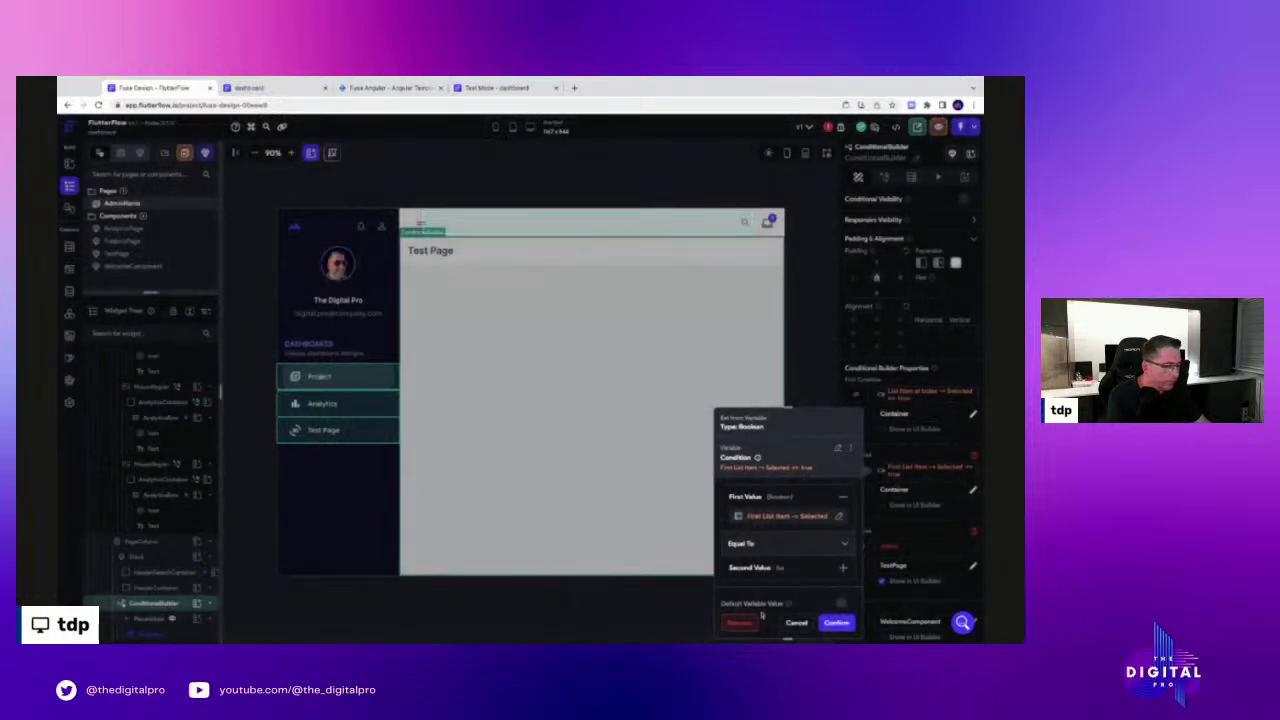
pyautogui.click(796, 622)
pyautogui.click(889, 546)
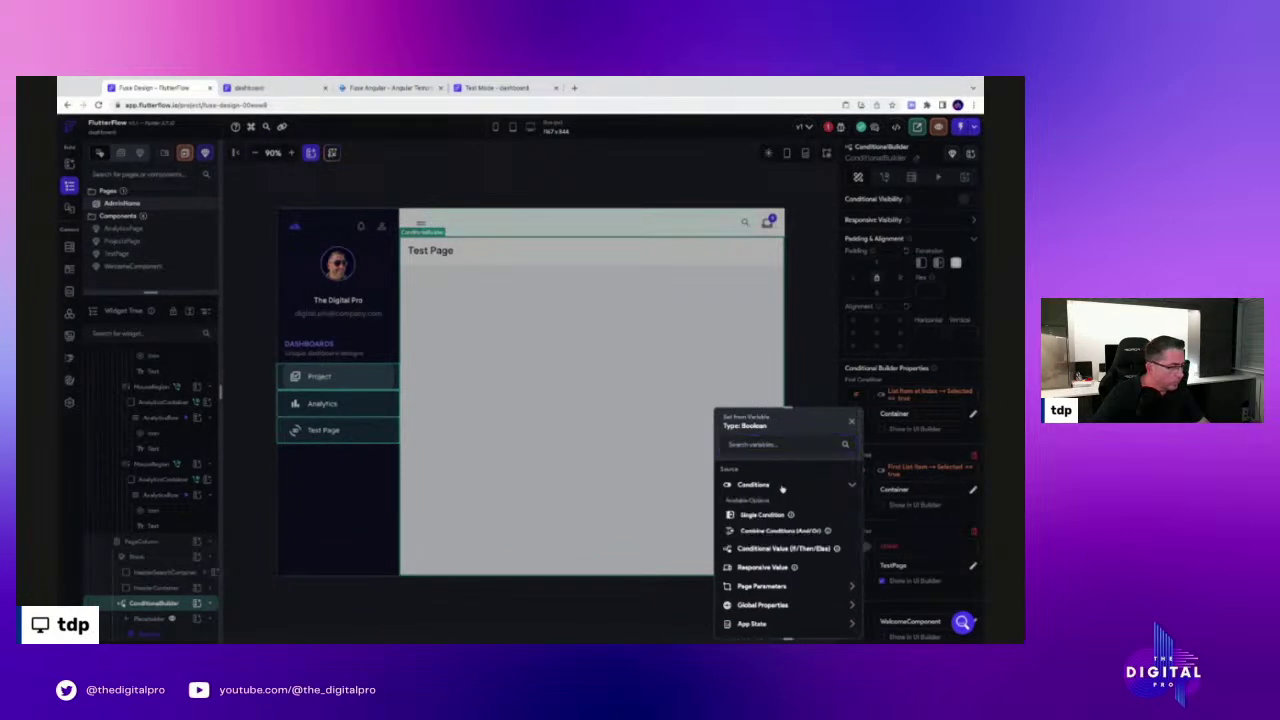
pyautogui.click(766, 515)
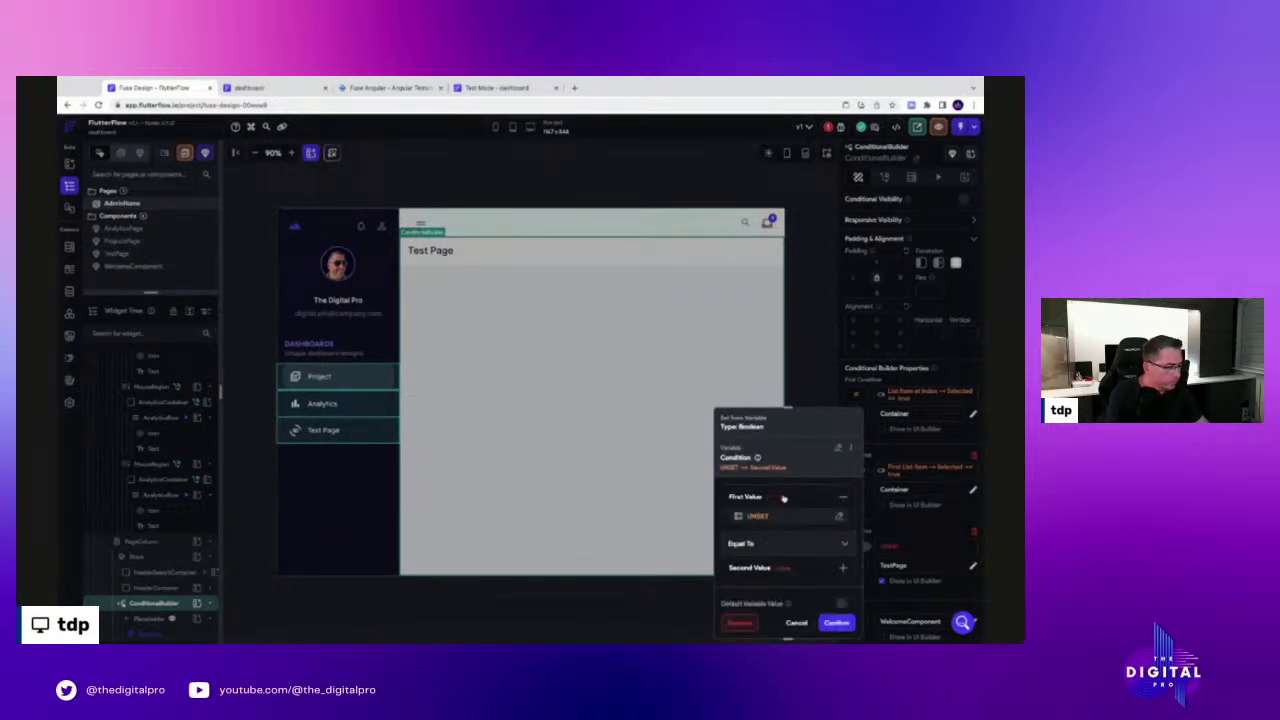
pyautogui.click(779, 517)
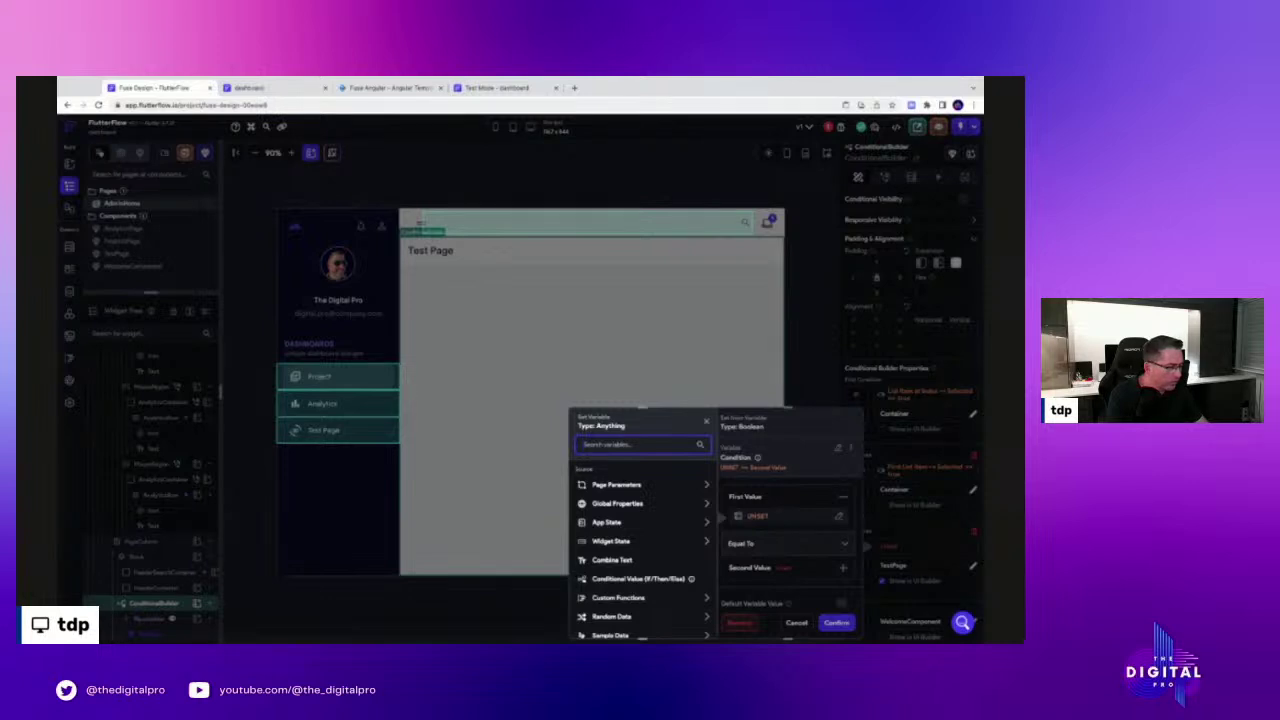
pyautogui.click(624, 580)
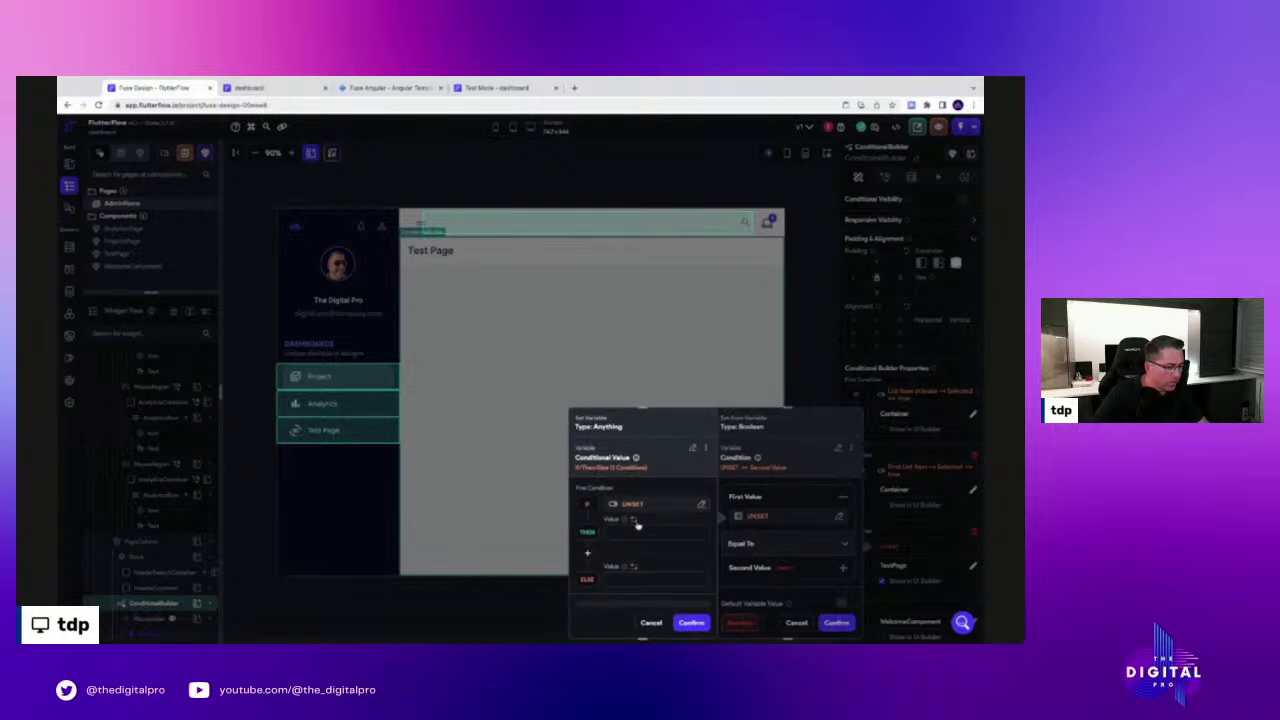
pyautogui.click(651, 622)
pyautogui.click(797, 622)
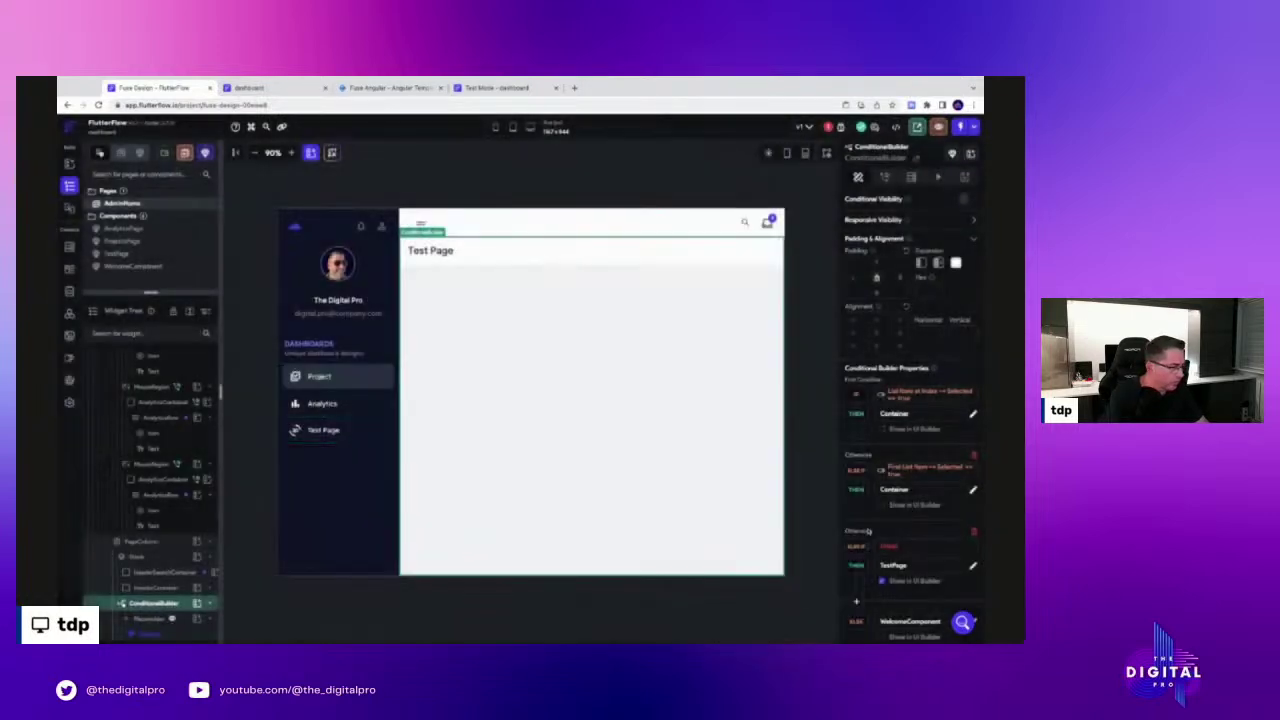
pyautogui.scroll(-1, 906, 504)
pyautogui.scroll(2, 906, 506)
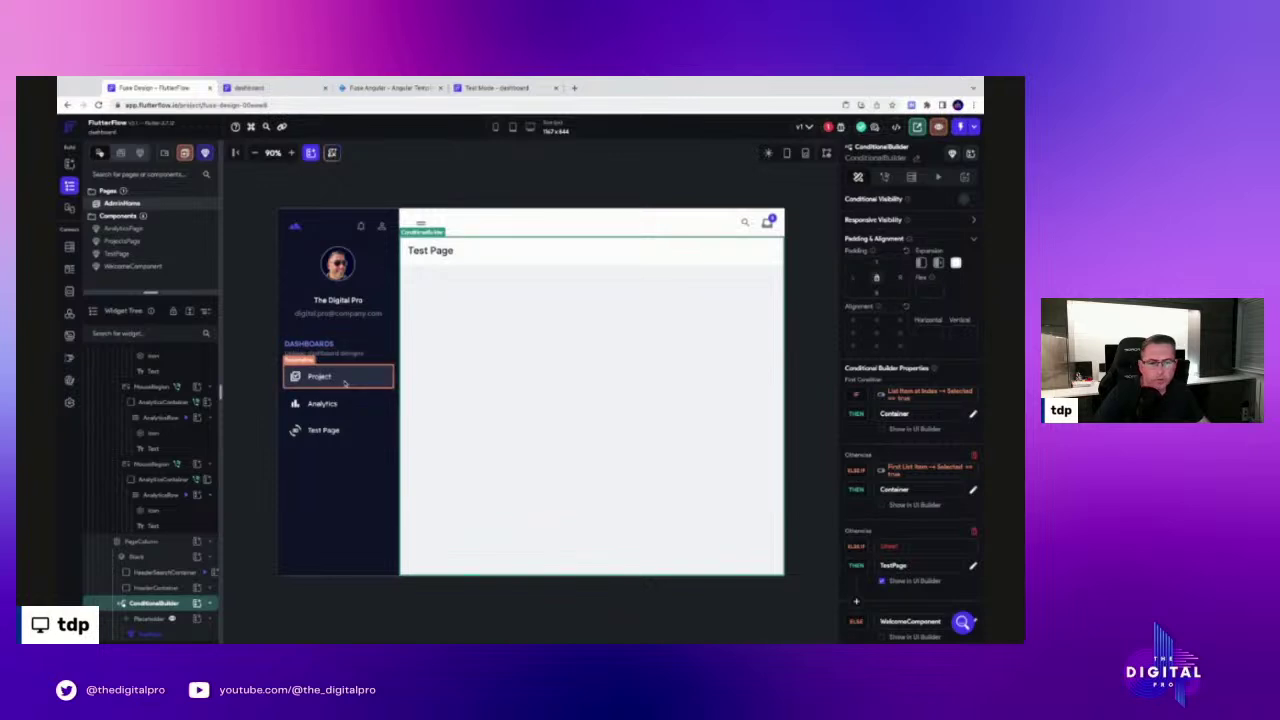
# Examine how the second On Tap action of ProjectContainer updates the Screens field of the Navigation app state, then close the action flow
pyautogui.scroll(1, 152, 455)
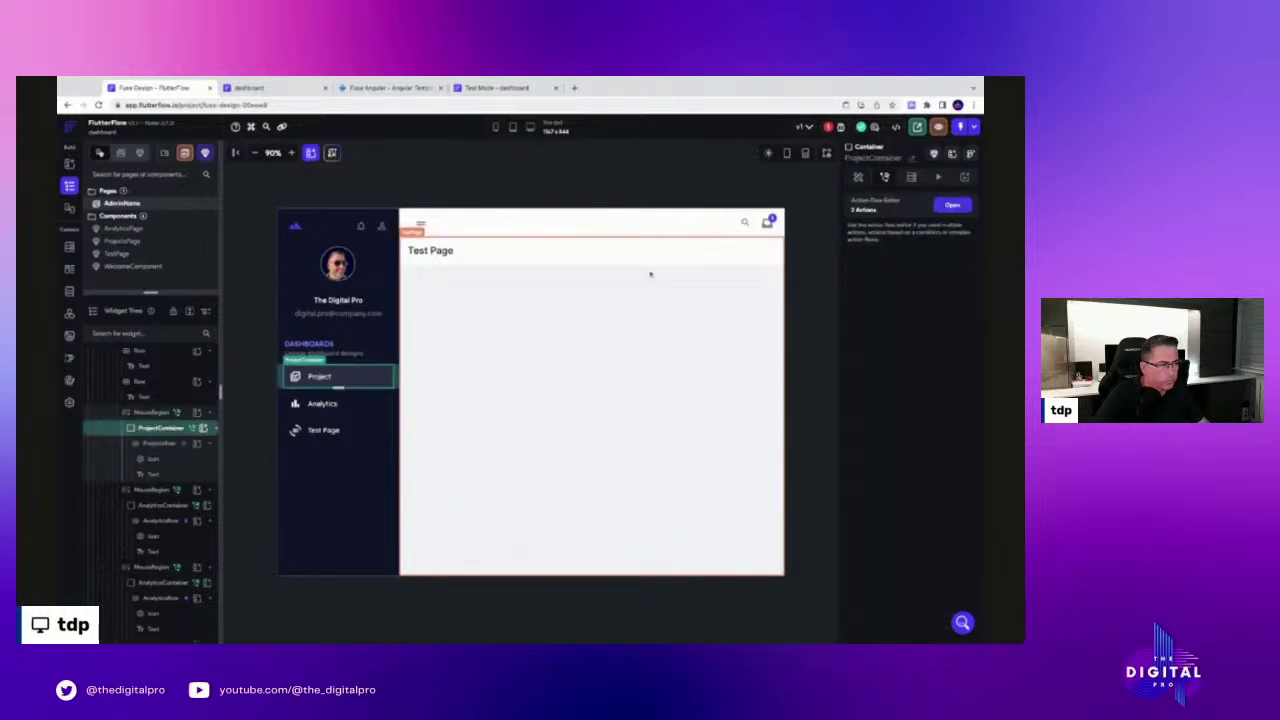
pyautogui.click(952, 204)
pyautogui.click(443, 321)
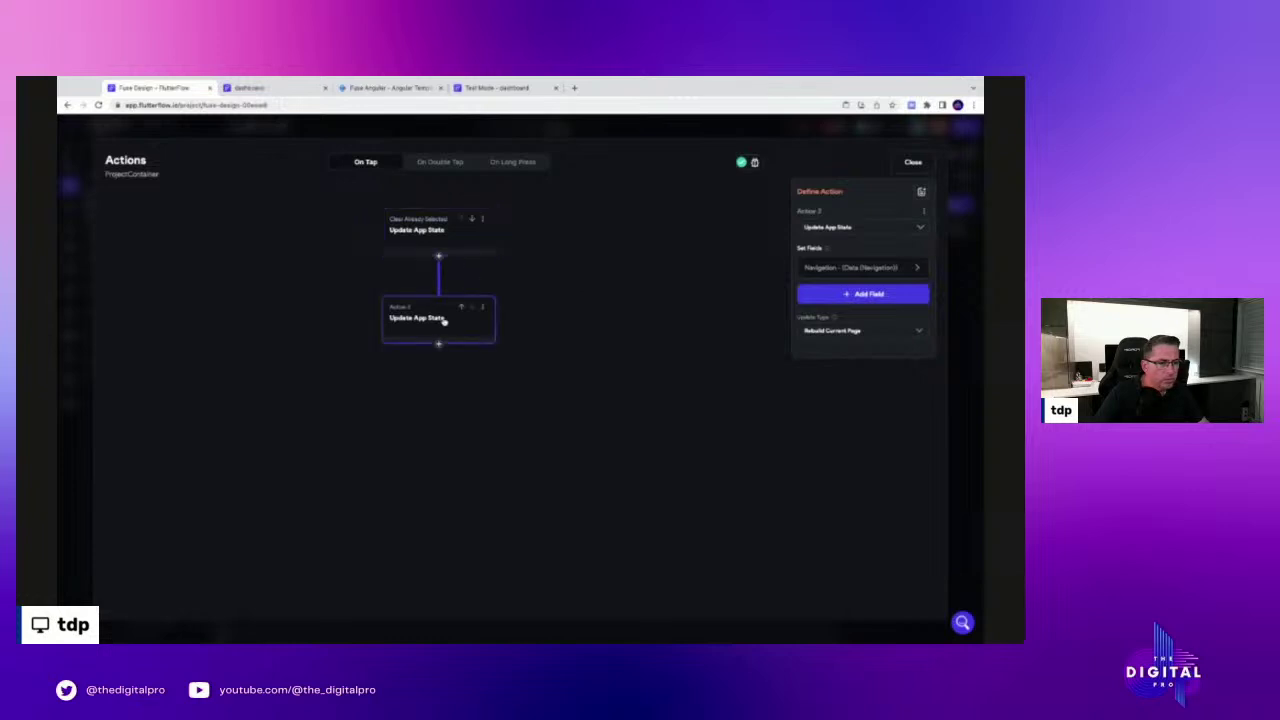
pyautogui.click(822, 262)
pyautogui.click(823, 325)
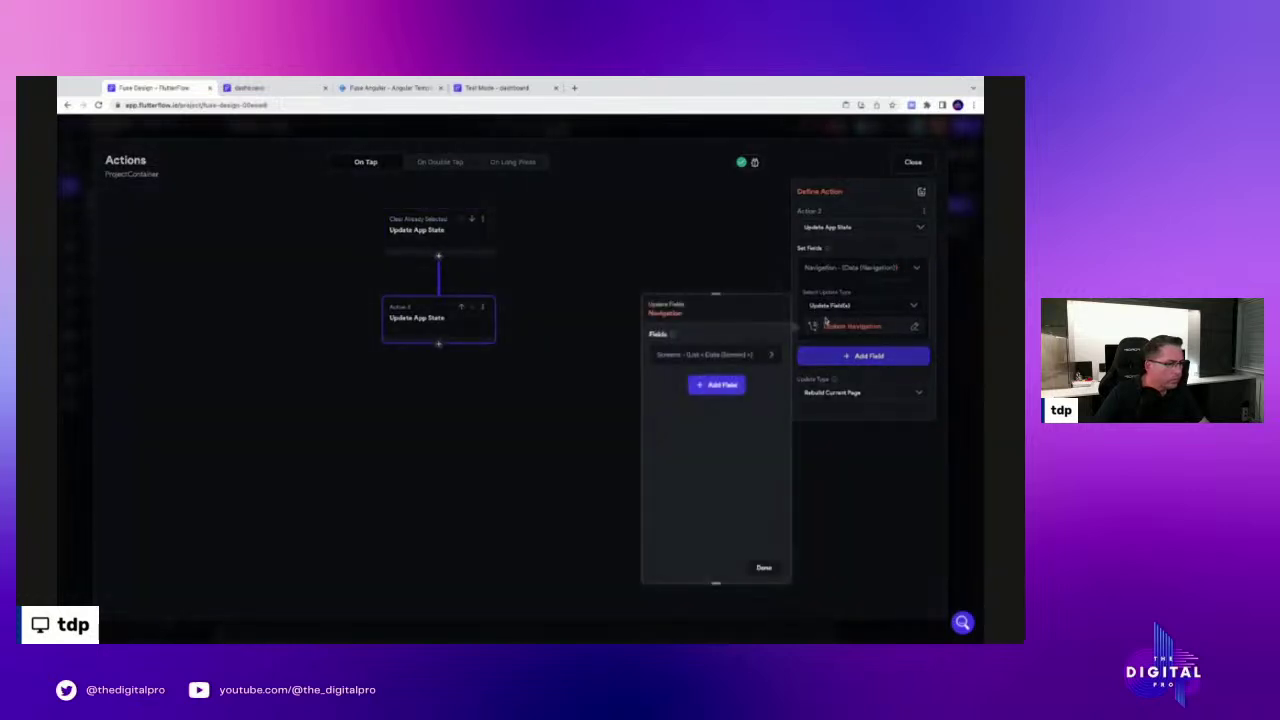
pyautogui.click(688, 356)
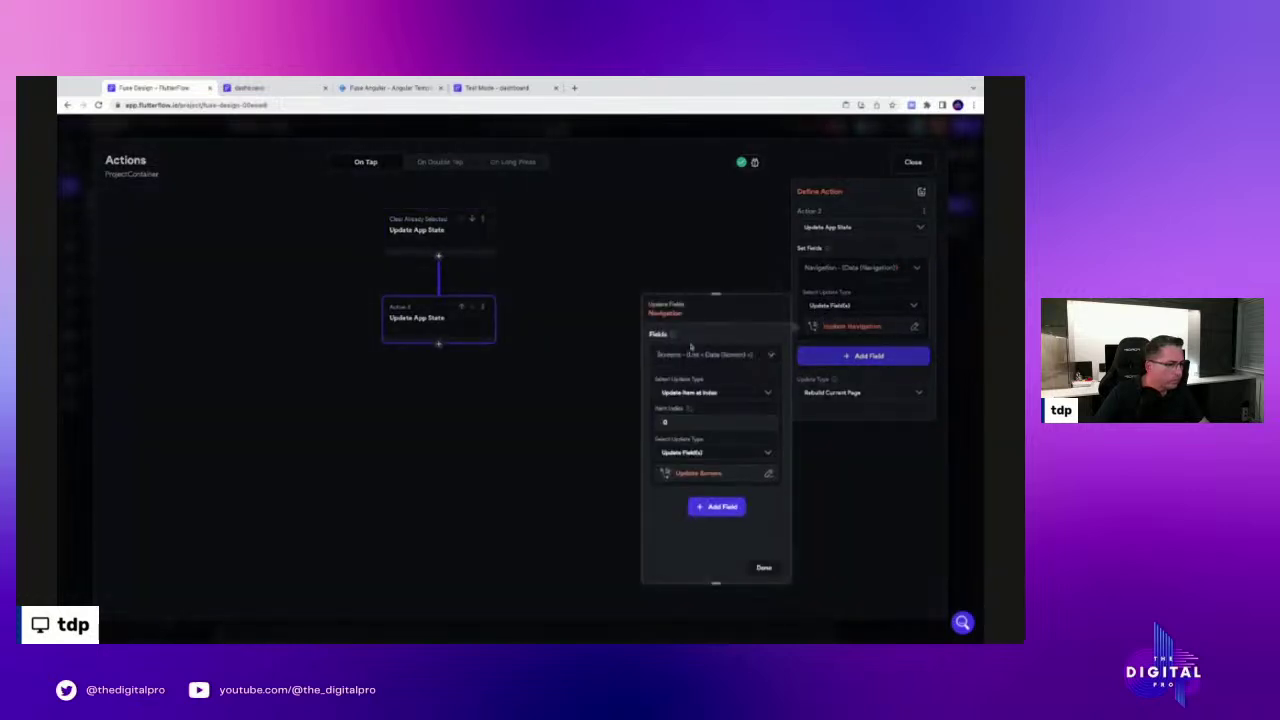
pyautogui.click(672, 276)
pyautogui.click(913, 162)
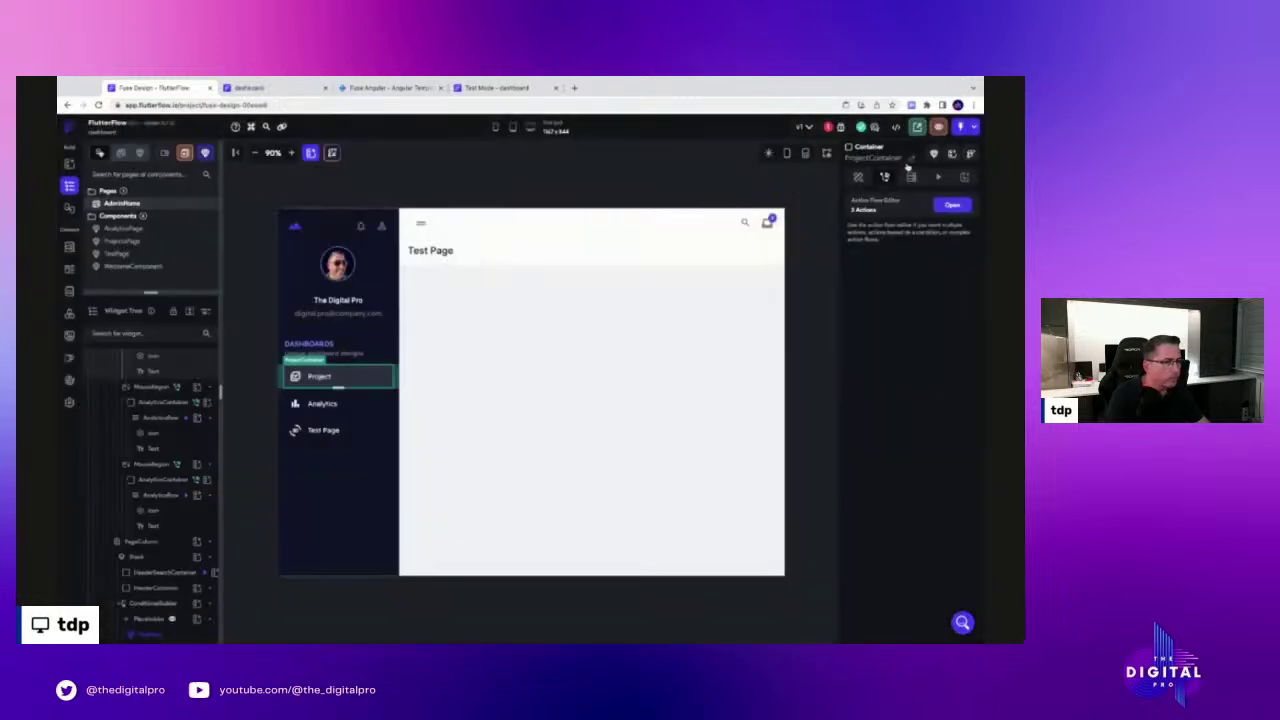
# Copy the condition variable of the ConditionalBuilder's second branch
pyautogui.scroll(5, 160, 490)
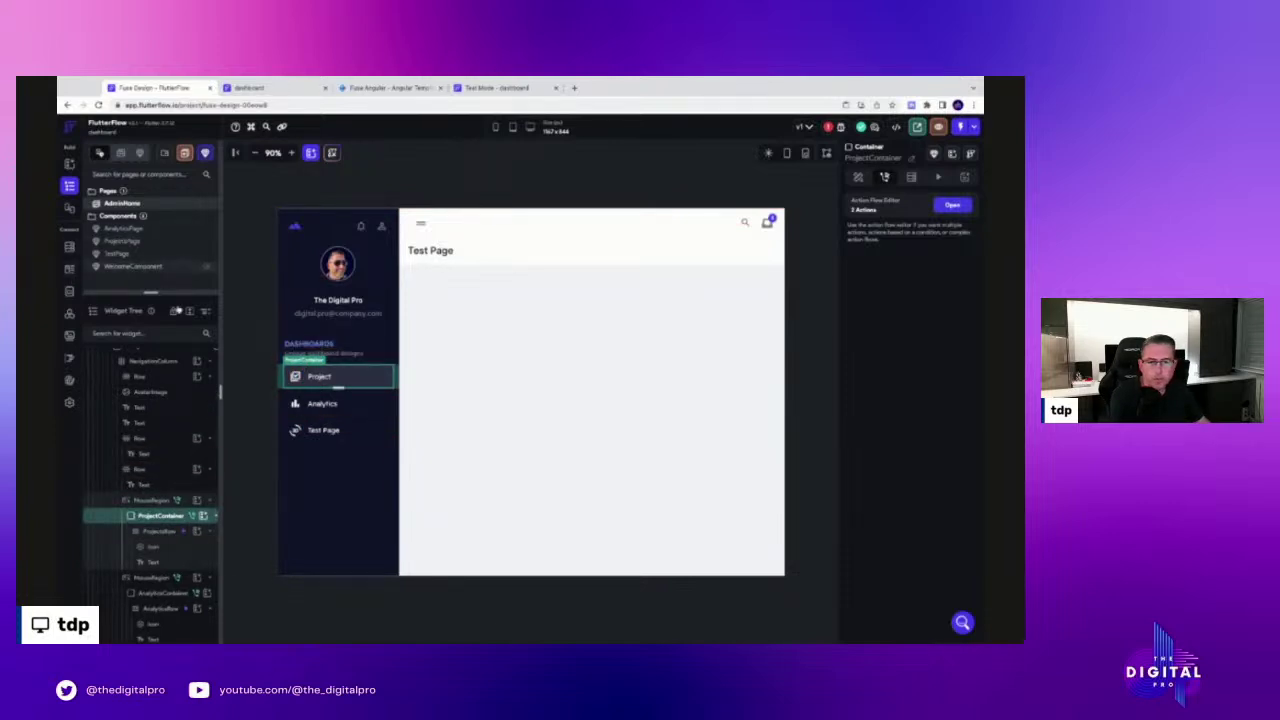
pyautogui.scroll(-5, 175, 480)
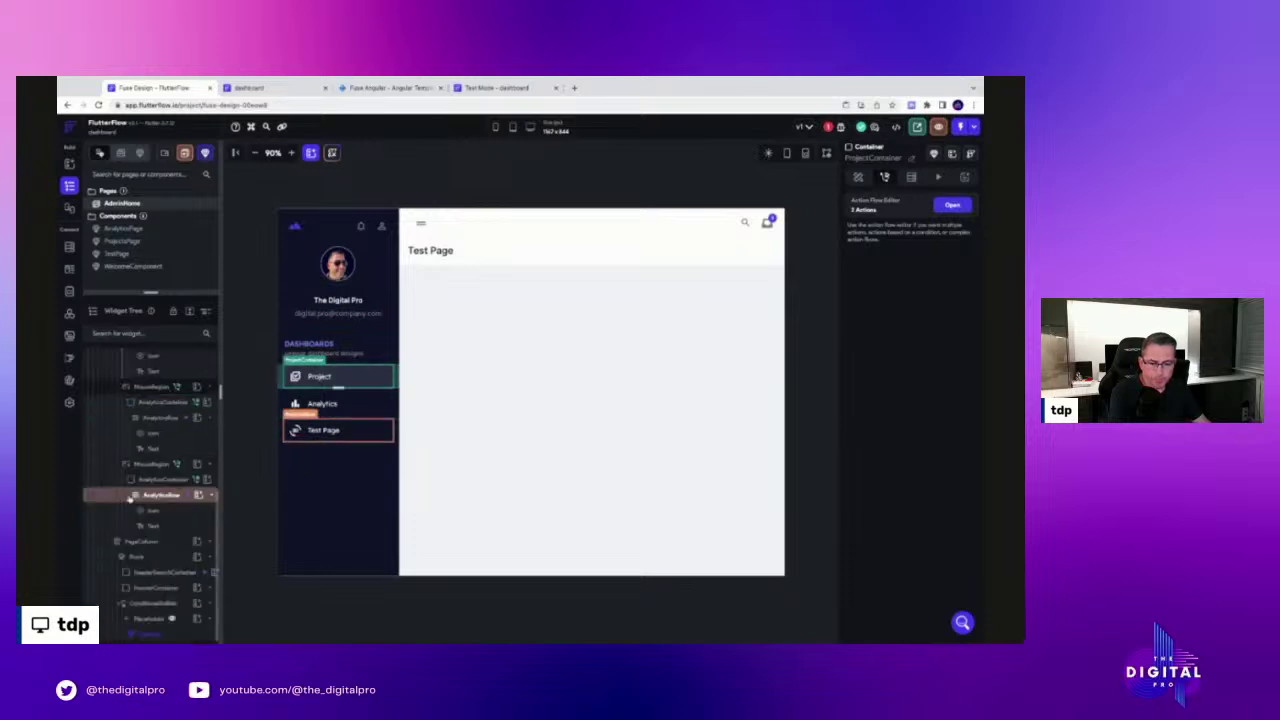
pyautogui.click(158, 603)
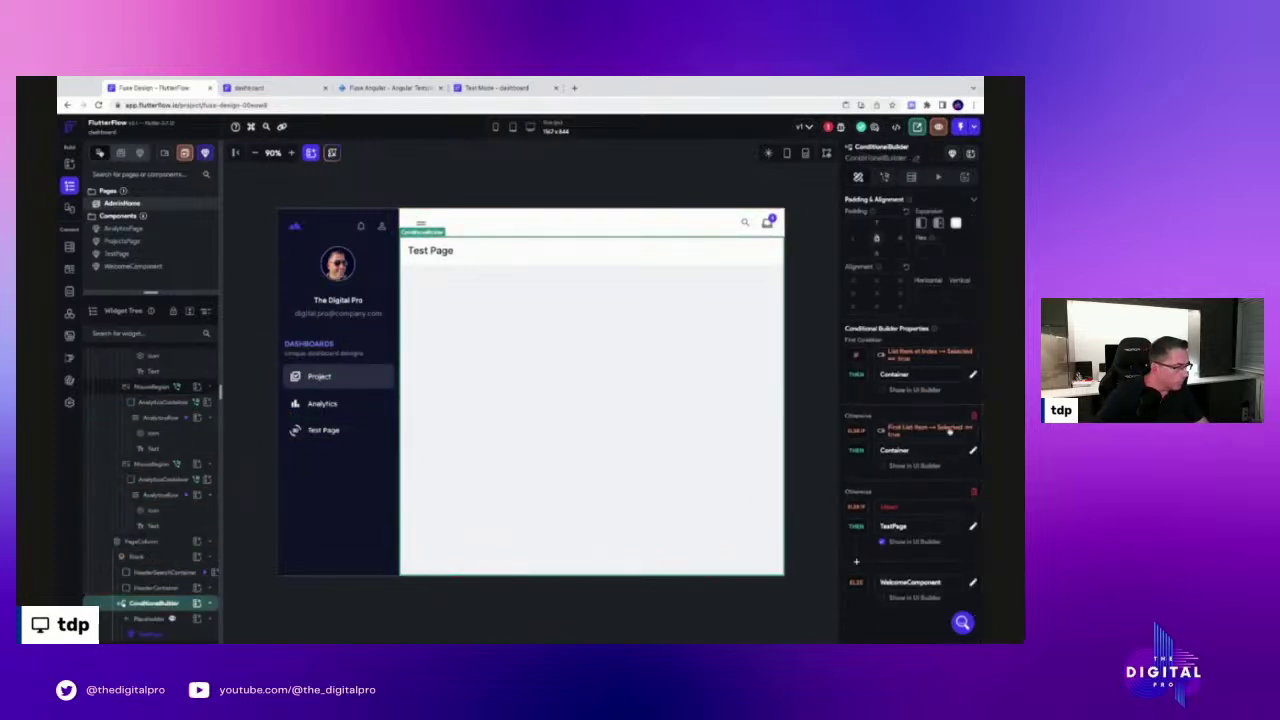
pyautogui.click(938, 438)
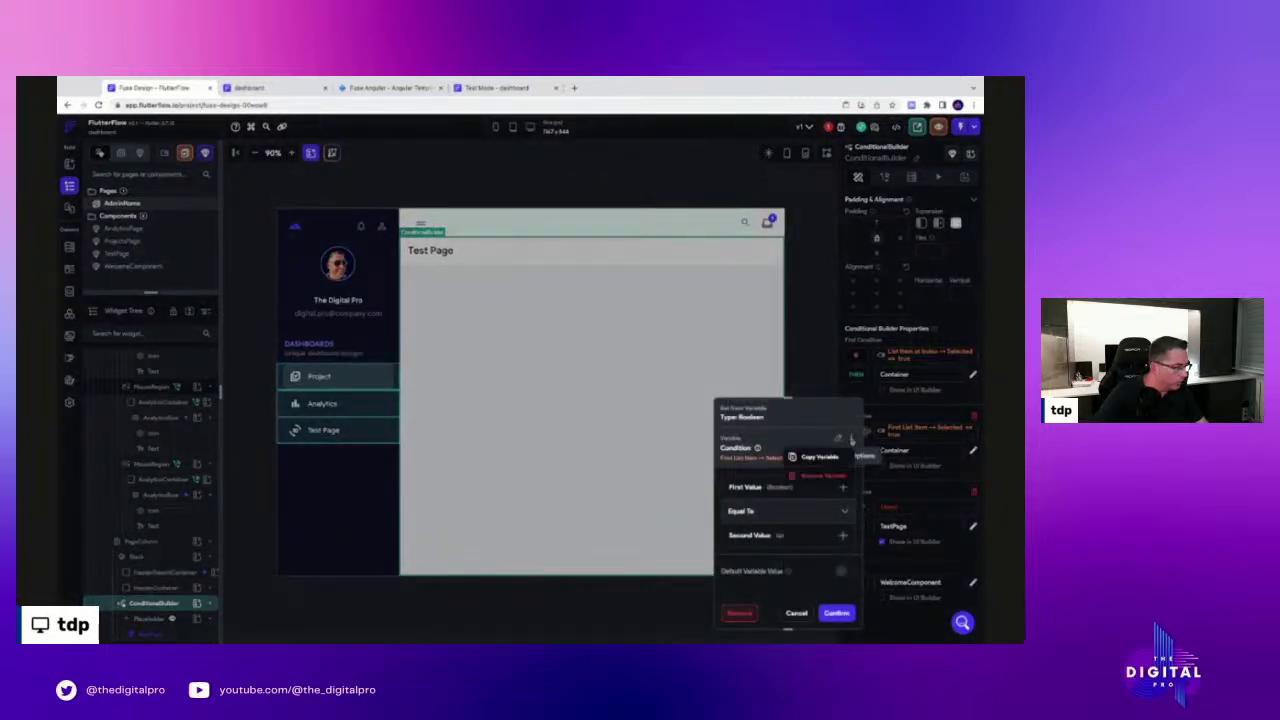
pyautogui.click(849, 441)
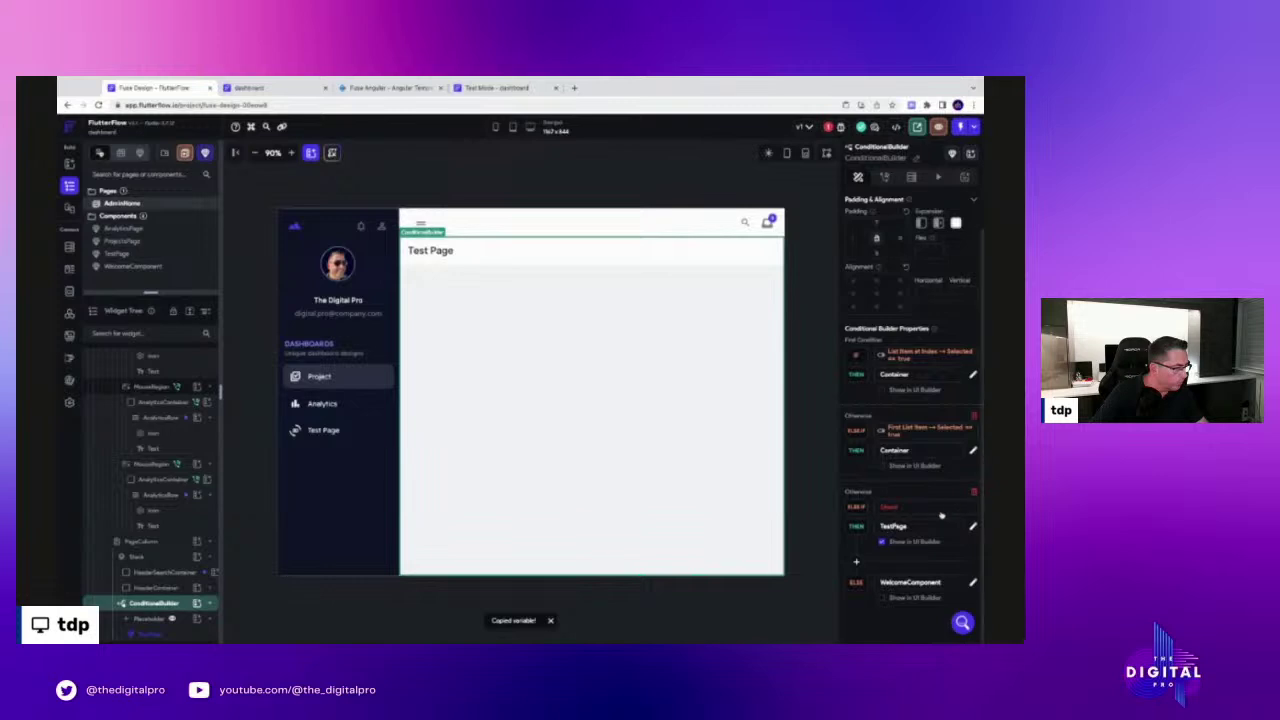
# Paste the copied condition variable into the ConditionalBuilder's unset third branch and check its second value
pyautogui.click(949, 512)
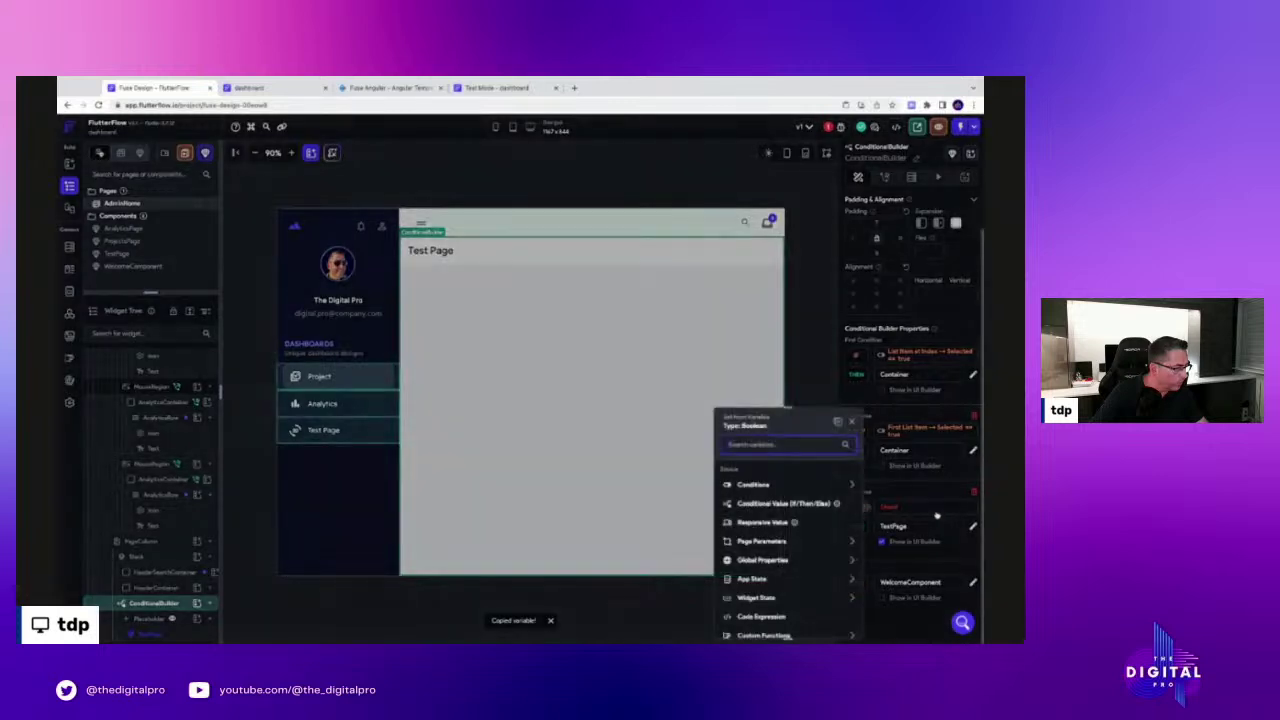
pyautogui.click(839, 423)
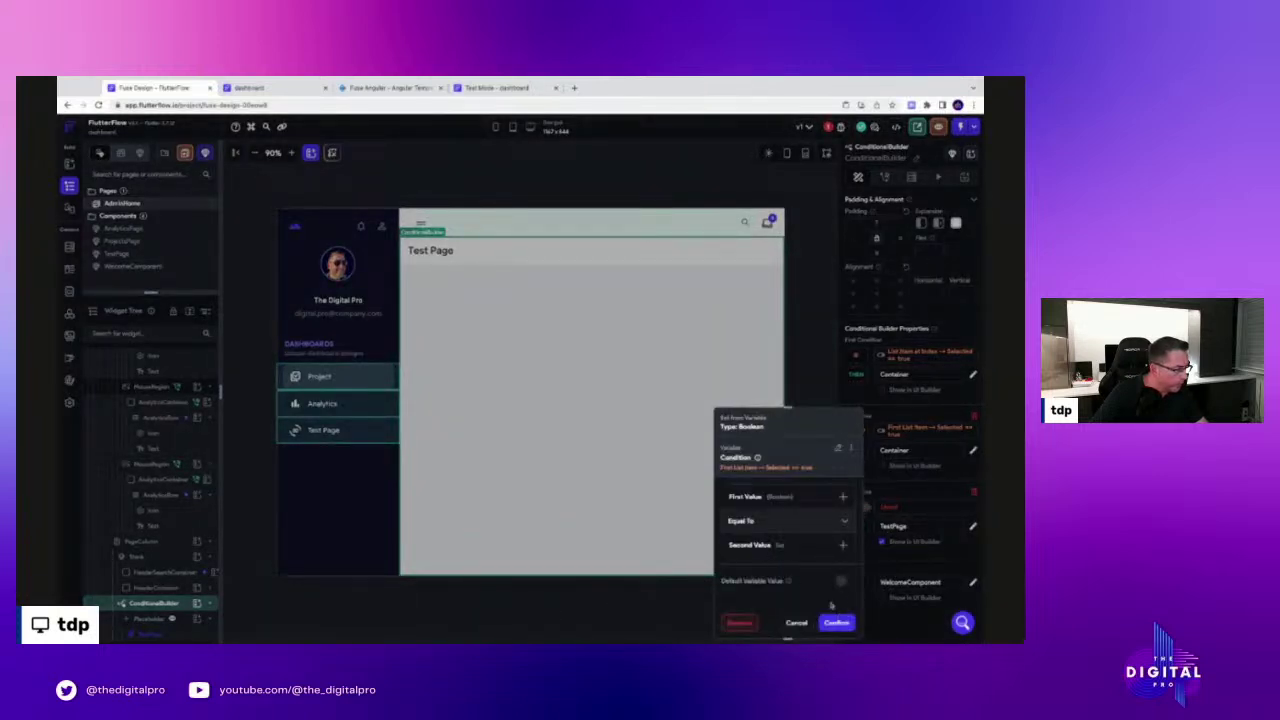
pyautogui.click(758, 544)
pyautogui.scroll(-1, 763, 549)
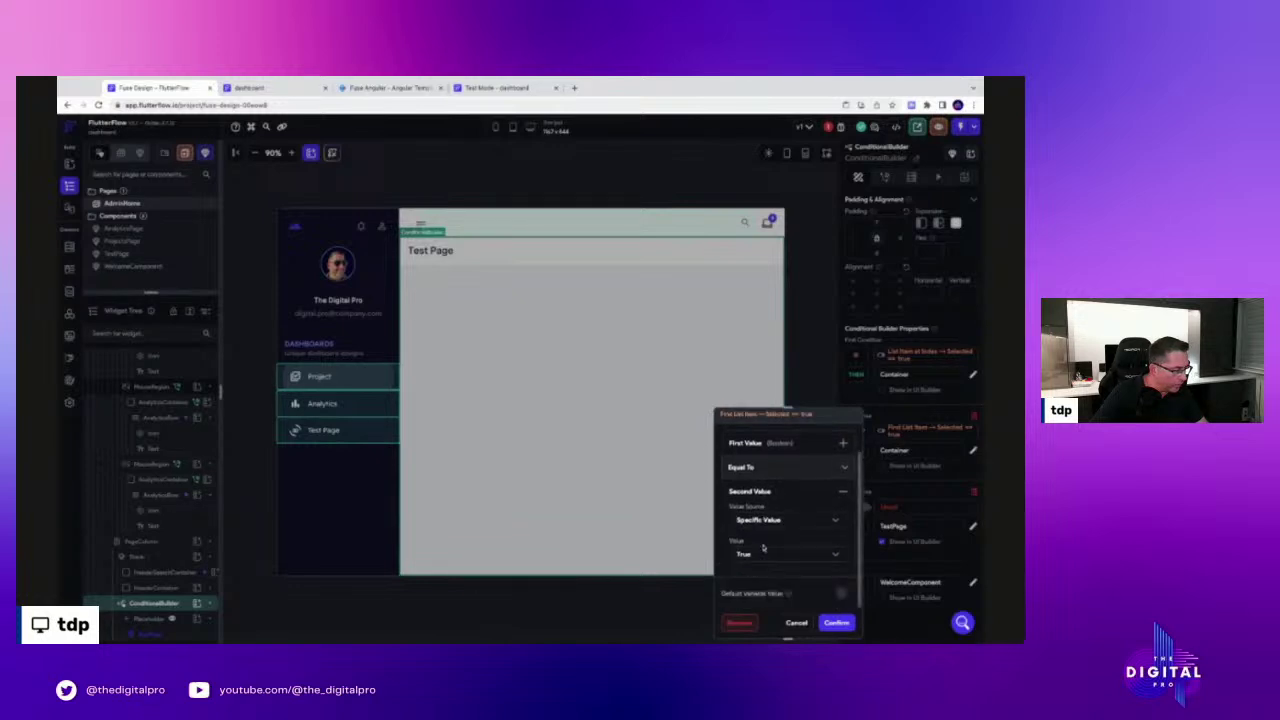
pyautogui.scroll(1, 763, 548)
# In the pasted condition's first value, set the filter condition's second value to TestPage and confirm it
pyautogui.click(774, 504)
pyautogui.click(778, 516)
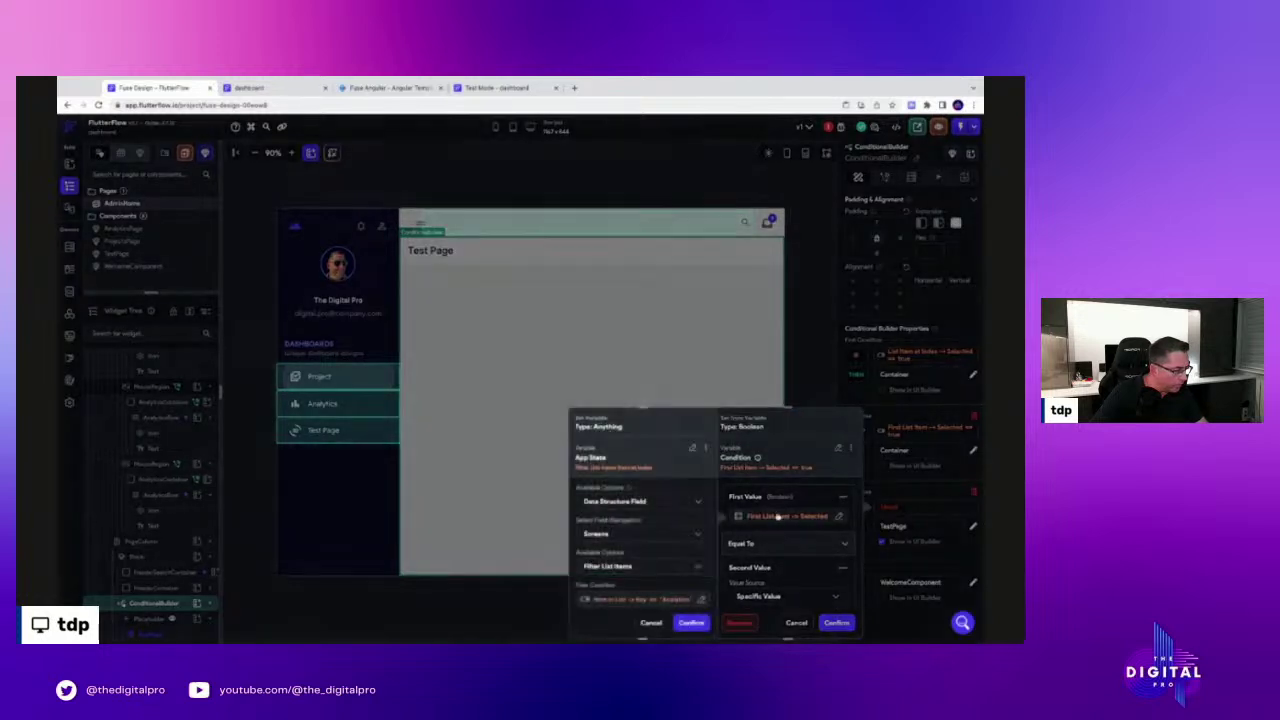
pyautogui.click(676, 566)
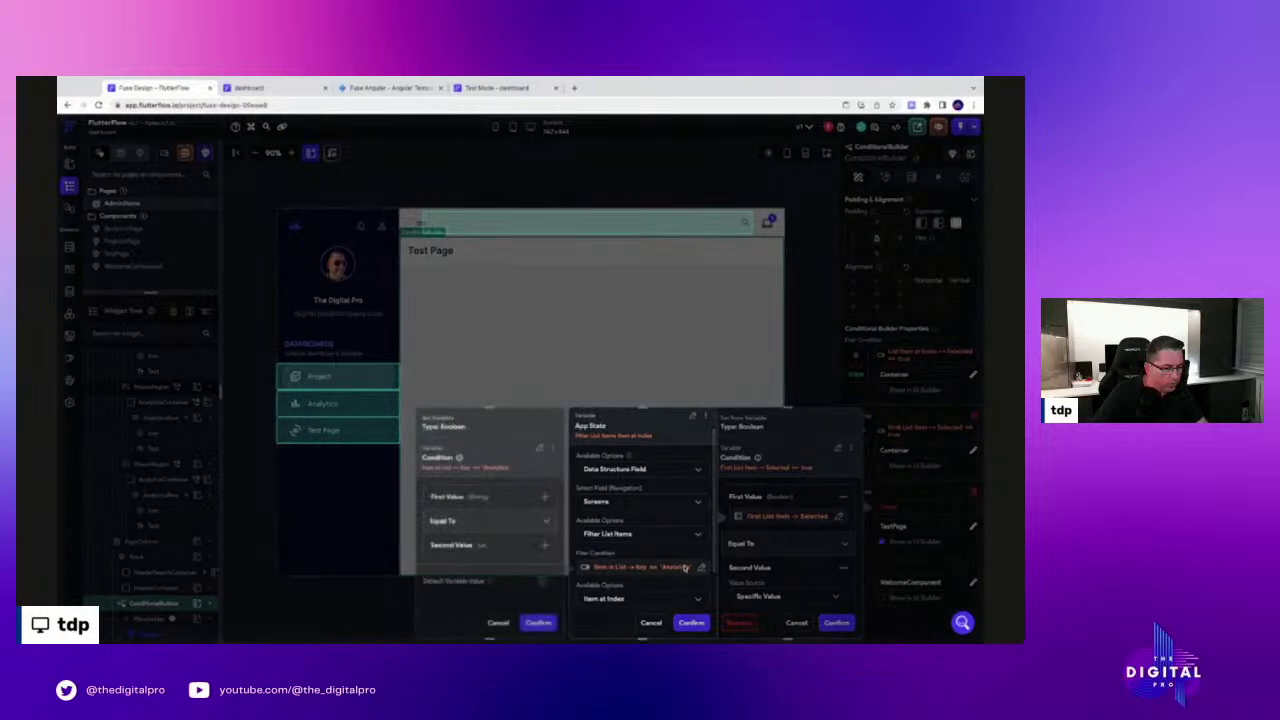
pyautogui.click(484, 545)
pyautogui.scroll(-1, 482, 550)
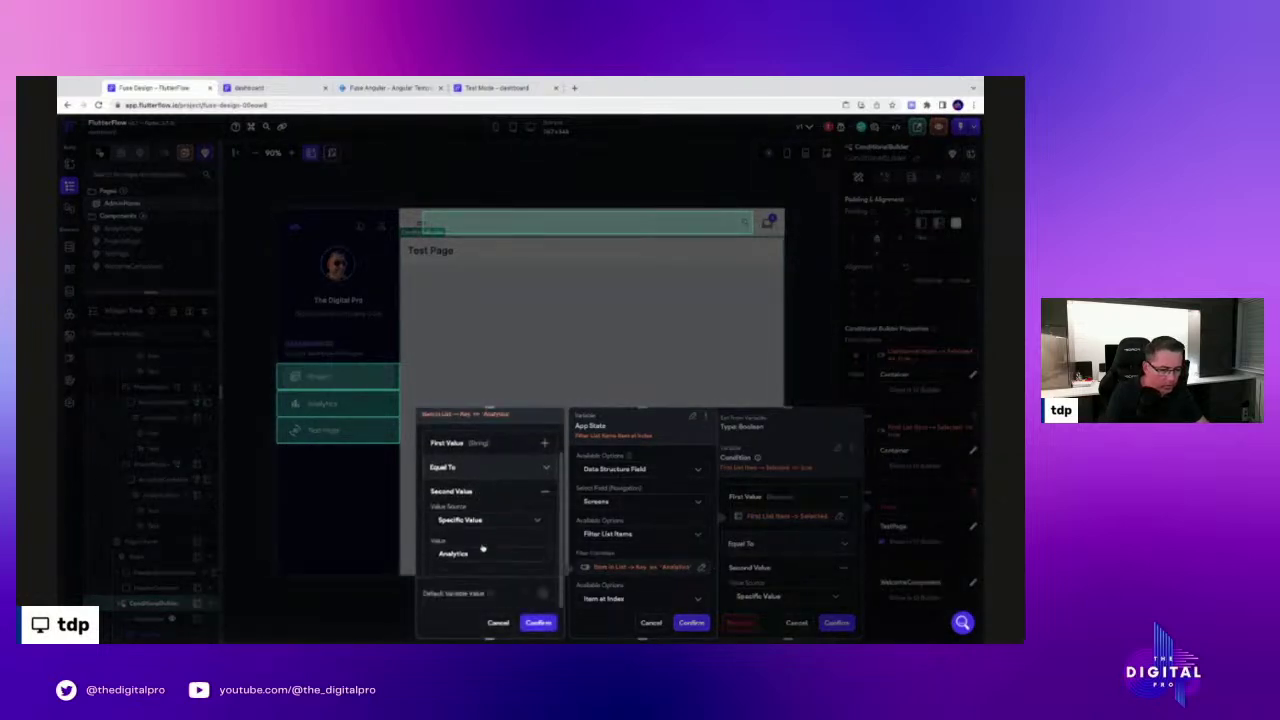
pyautogui.moveTo(479, 553); pyautogui.dragTo(394, 553)
pyautogui.write('TestPage')
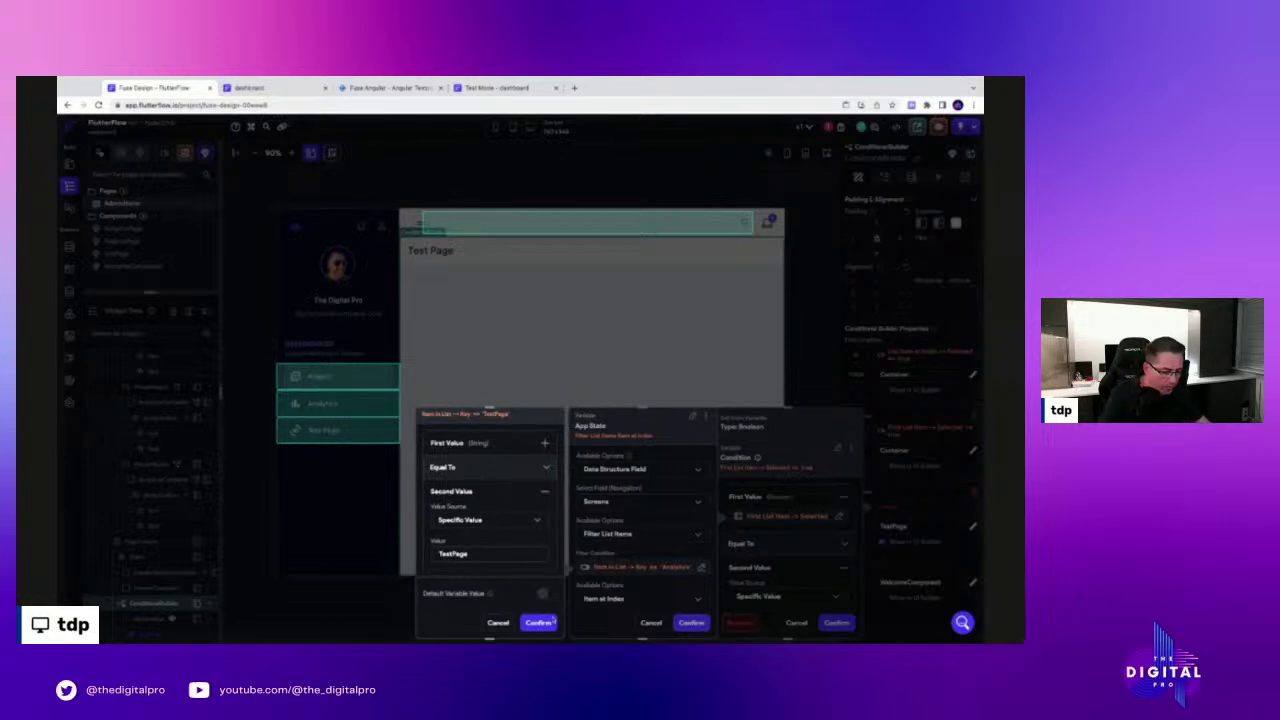
pyautogui.click(538, 622)
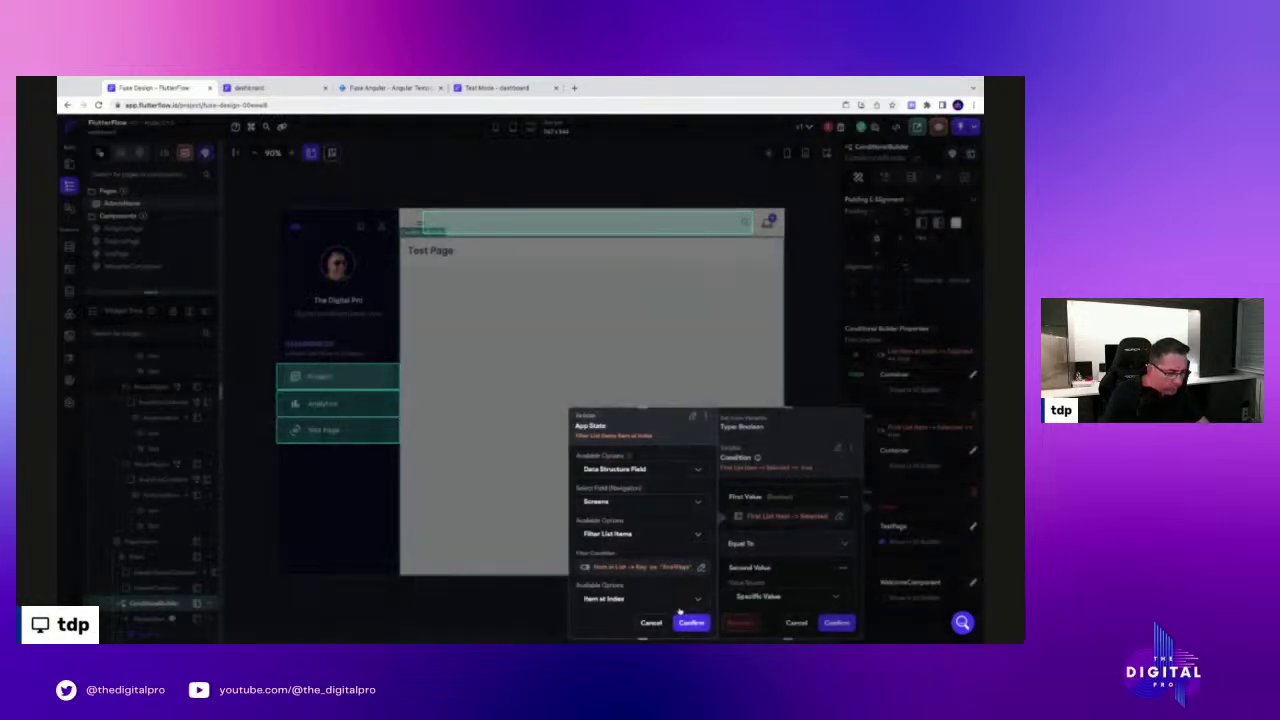
# Examine how the first value reads the Screens field of the Navigation app state and filters its list items by key
pyautogui.scroll(1, 675, 526)
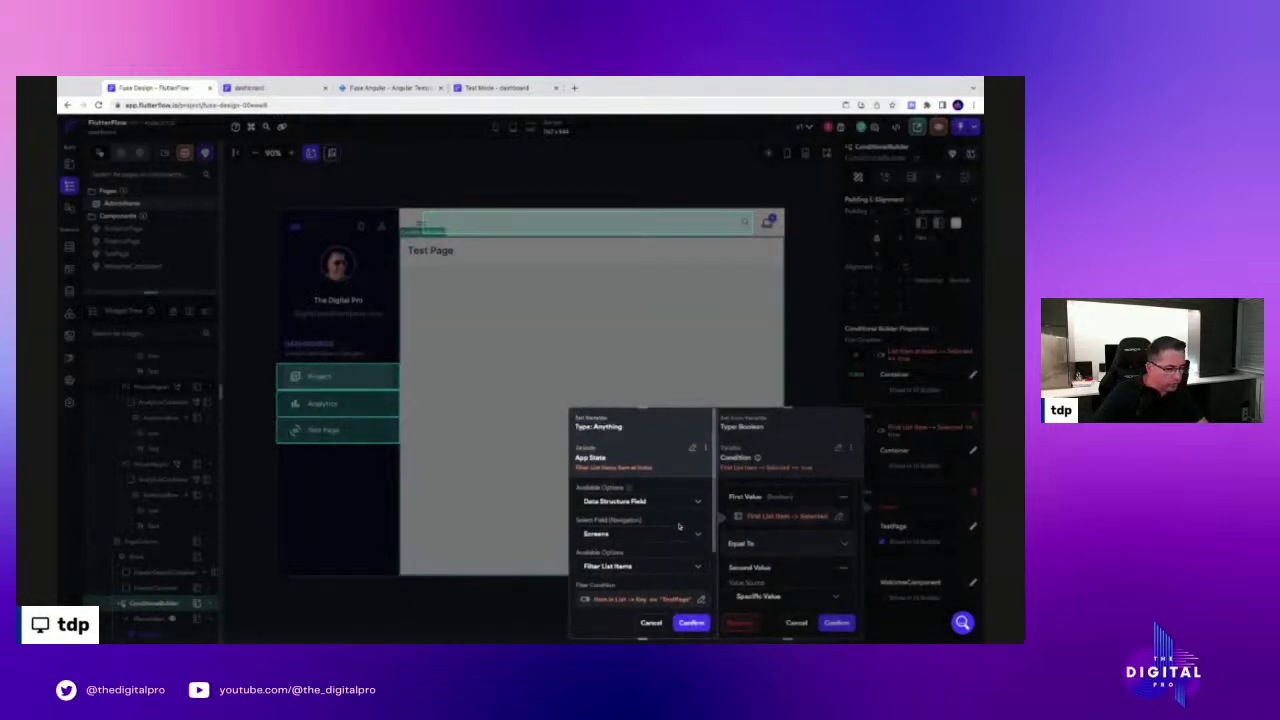
pyautogui.scroll(-2, 679, 527)
pyautogui.scroll(1, 679, 527)
pyautogui.click(650, 455)
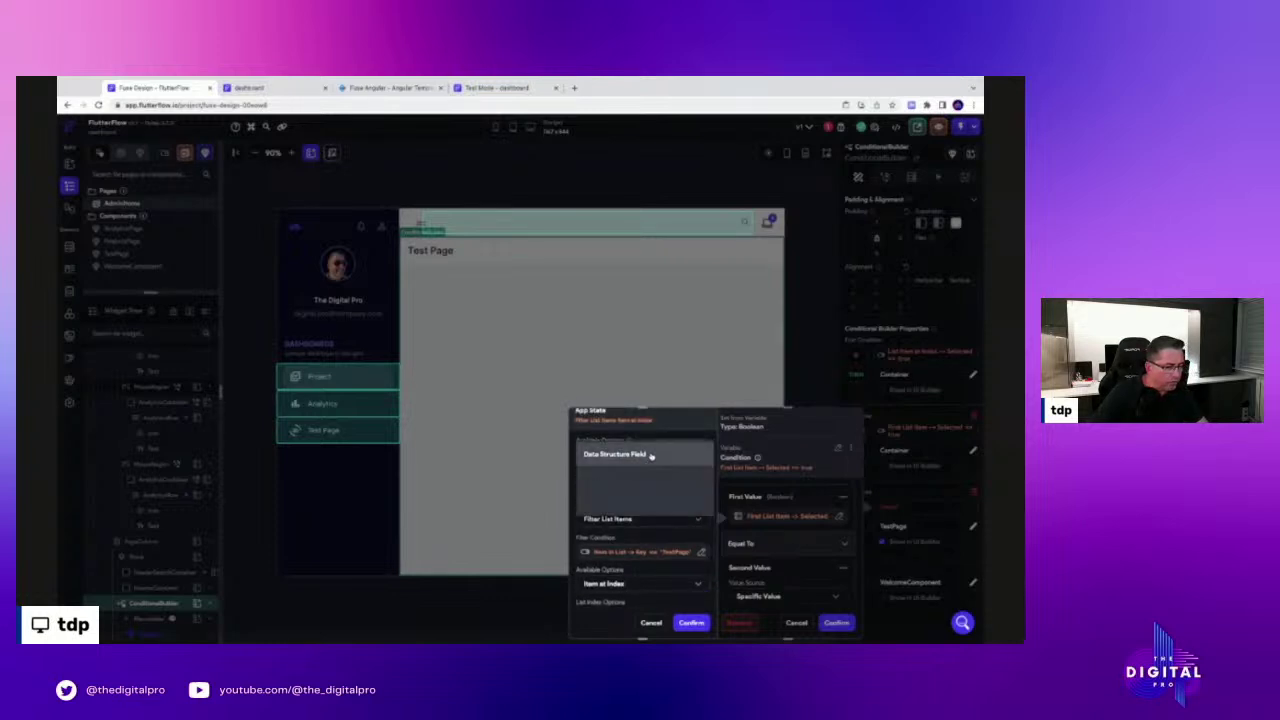
pyautogui.click(690, 453)
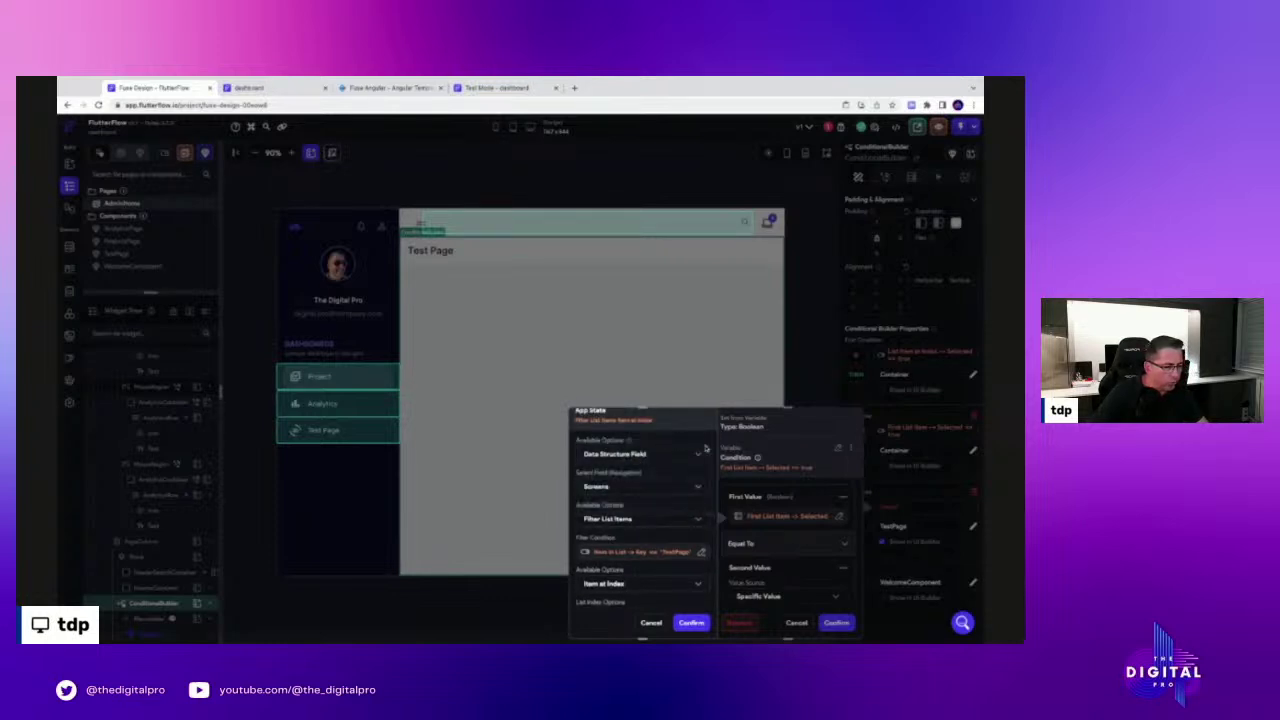
pyautogui.click(621, 490)
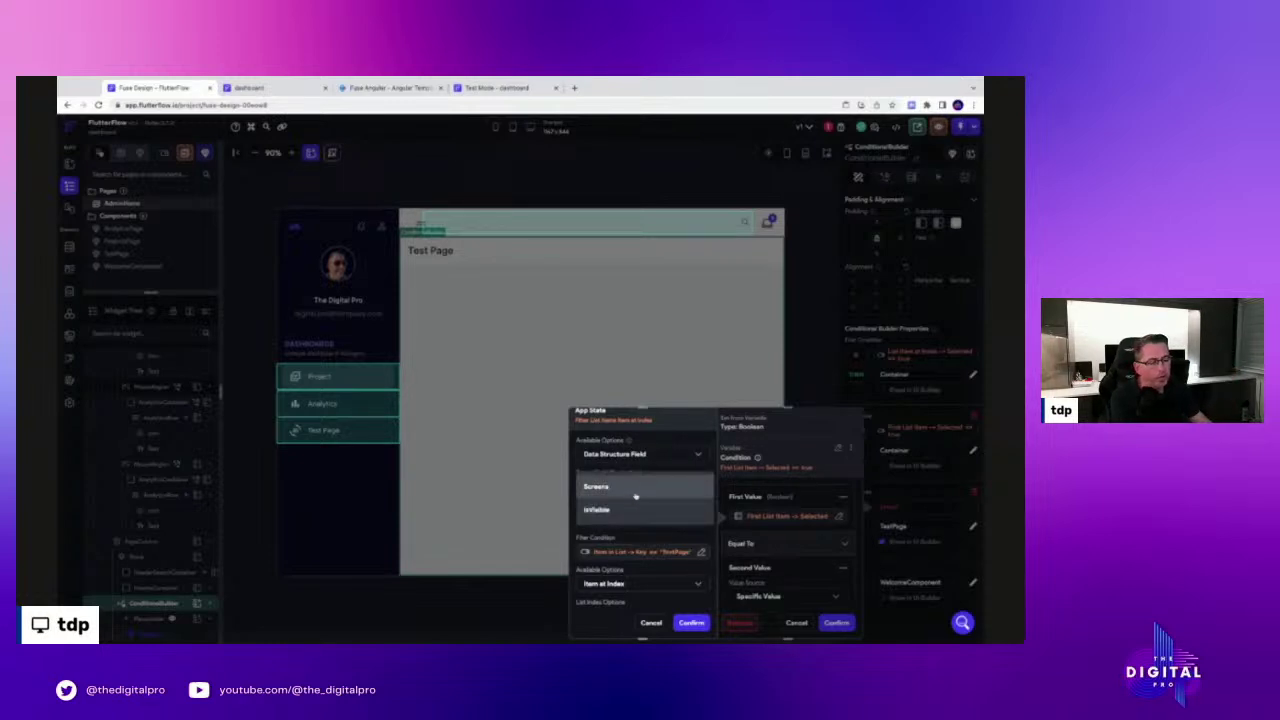
pyautogui.click(711, 471)
pyautogui.click(615, 525)
pyautogui.click(715, 453)
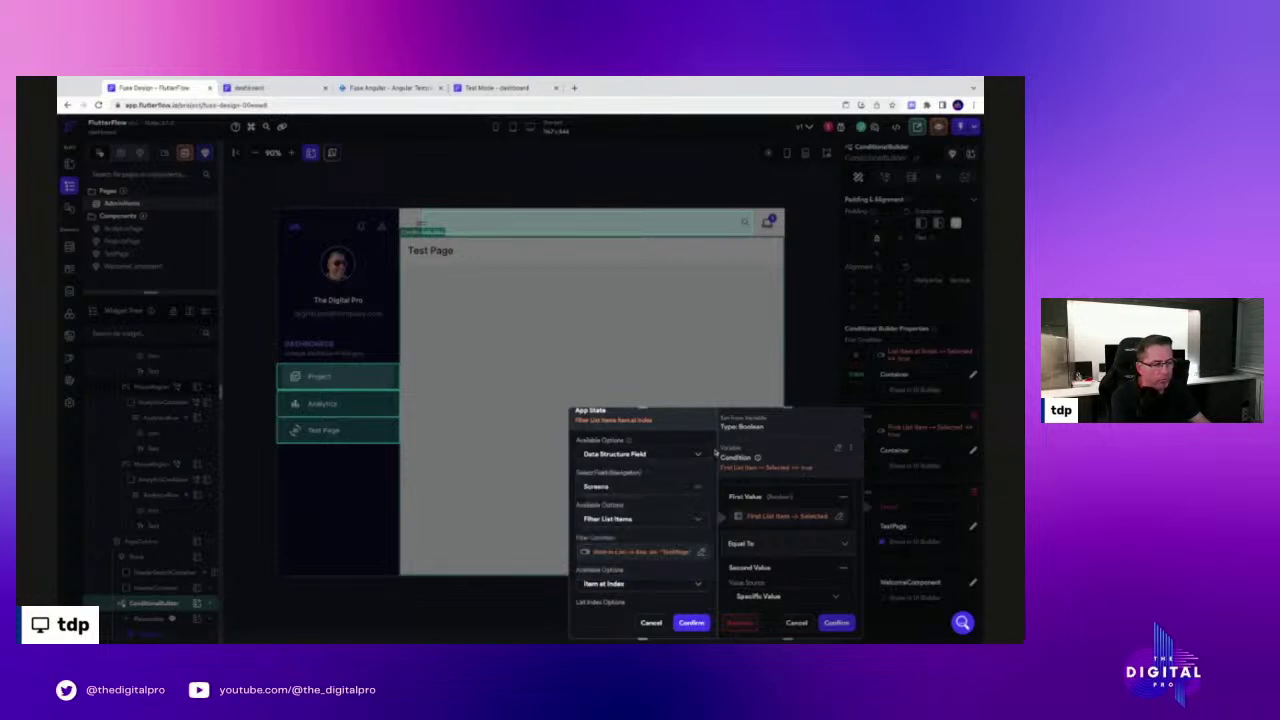
pyautogui.scroll(-1, 628, 547)
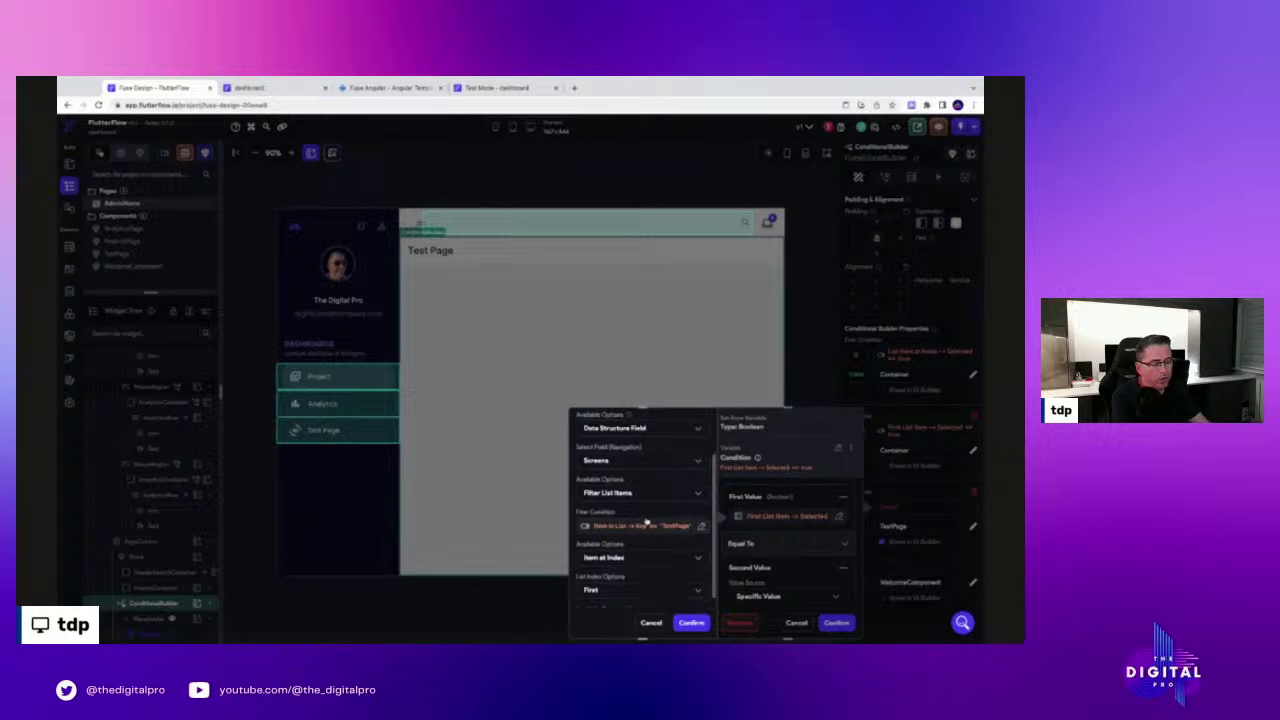
pyautogui.click(646, 526)
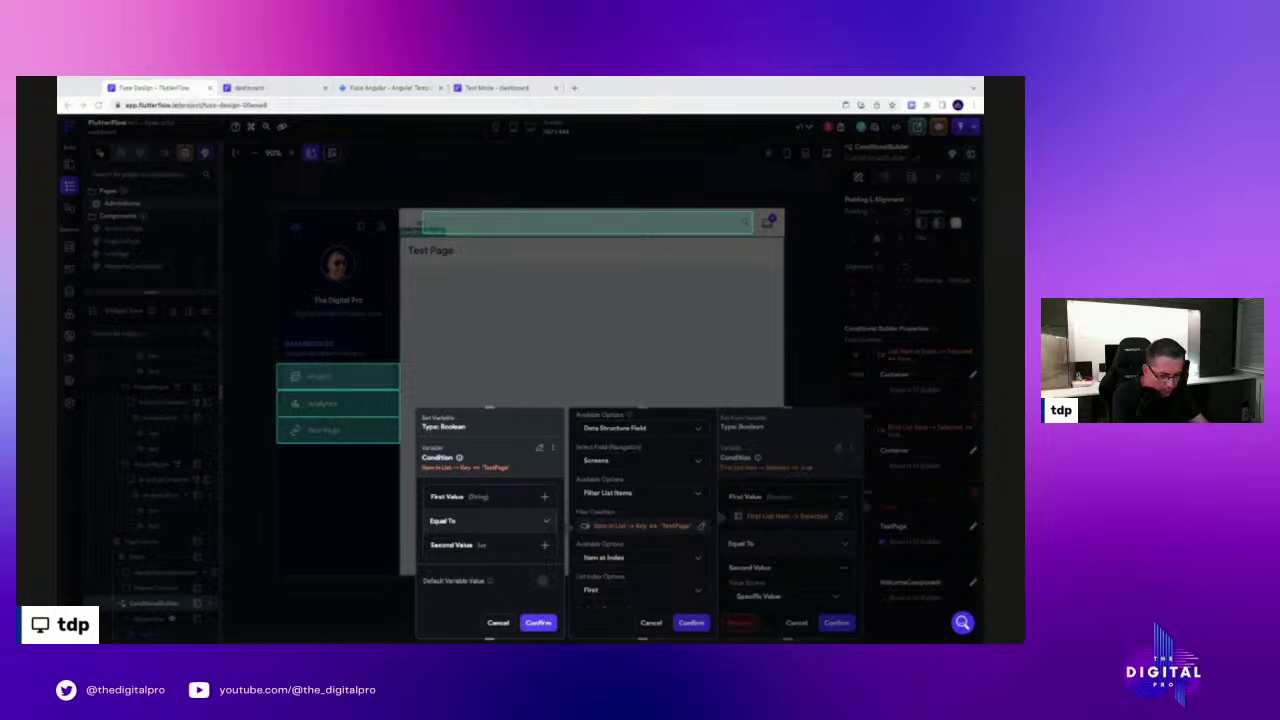
pyautogui.click(538, 622)
pyautogui.scroll(-2, 645, 530)
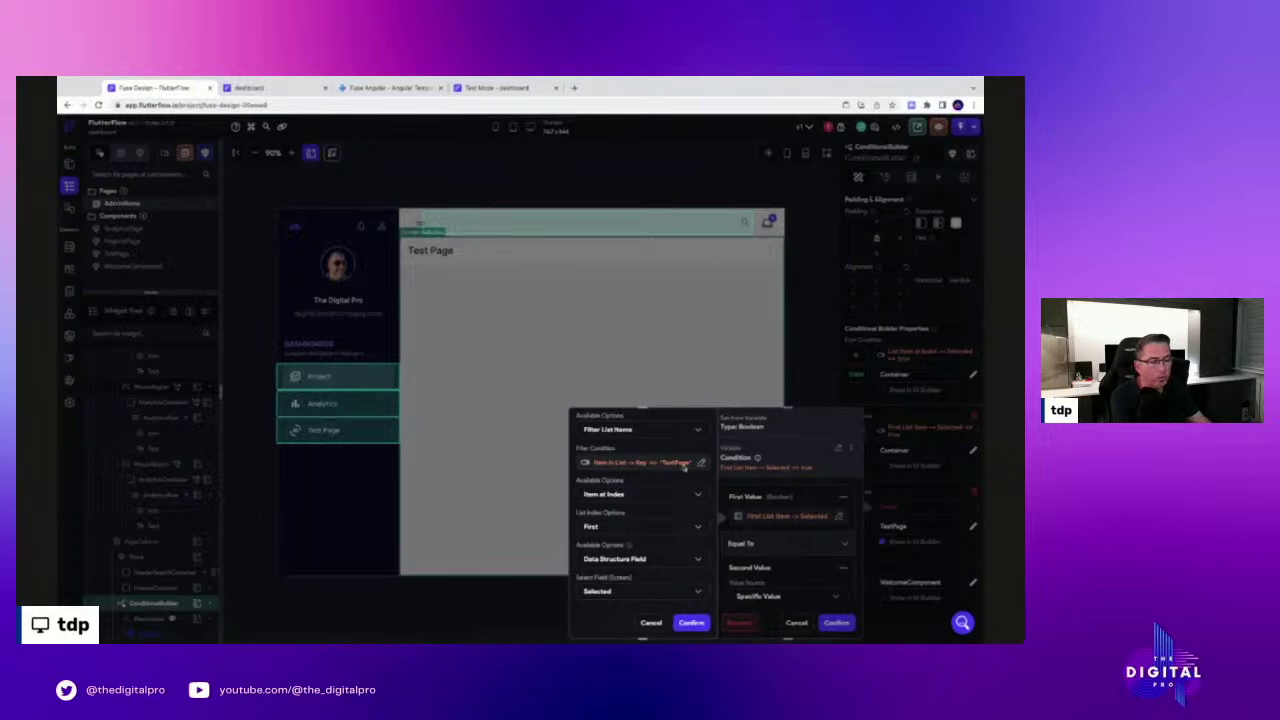
# Keep Selected as the Screen field returned from the first list item, and confirm the third branch's condition
pyautogui.click(636, 562)
pyautogui.click(679, 538)
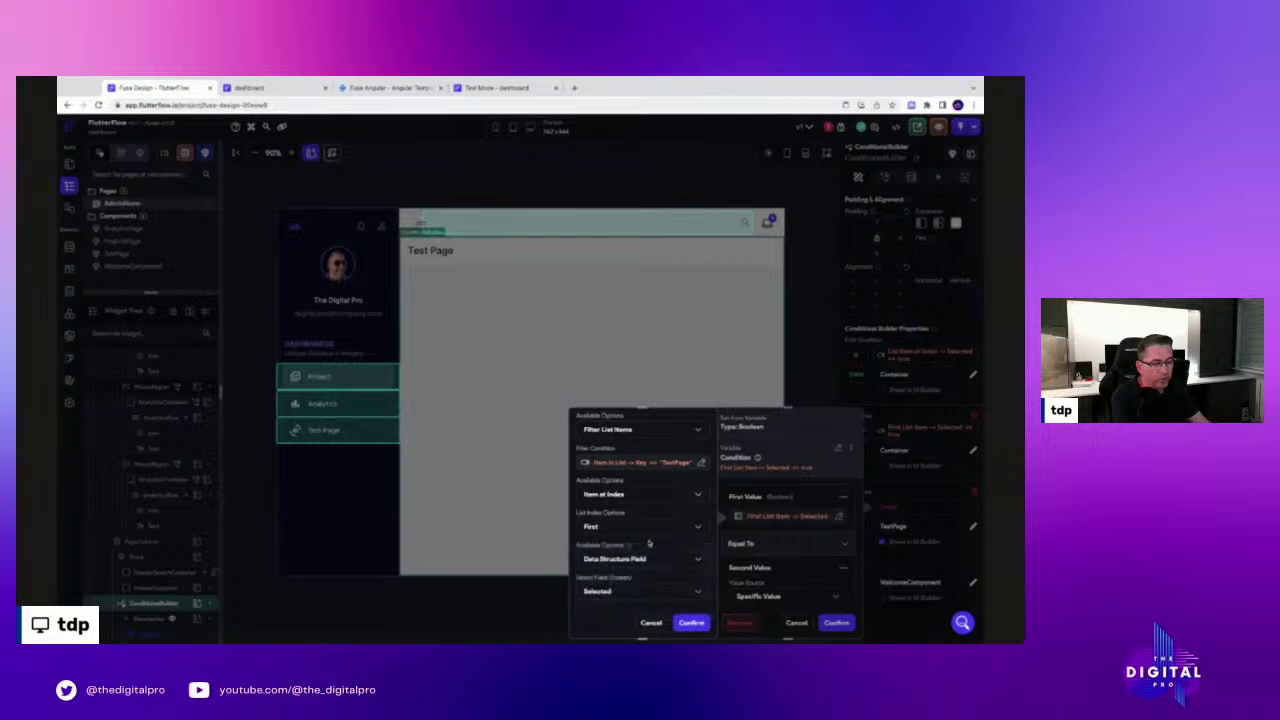
pyautogui.click(604, 592)
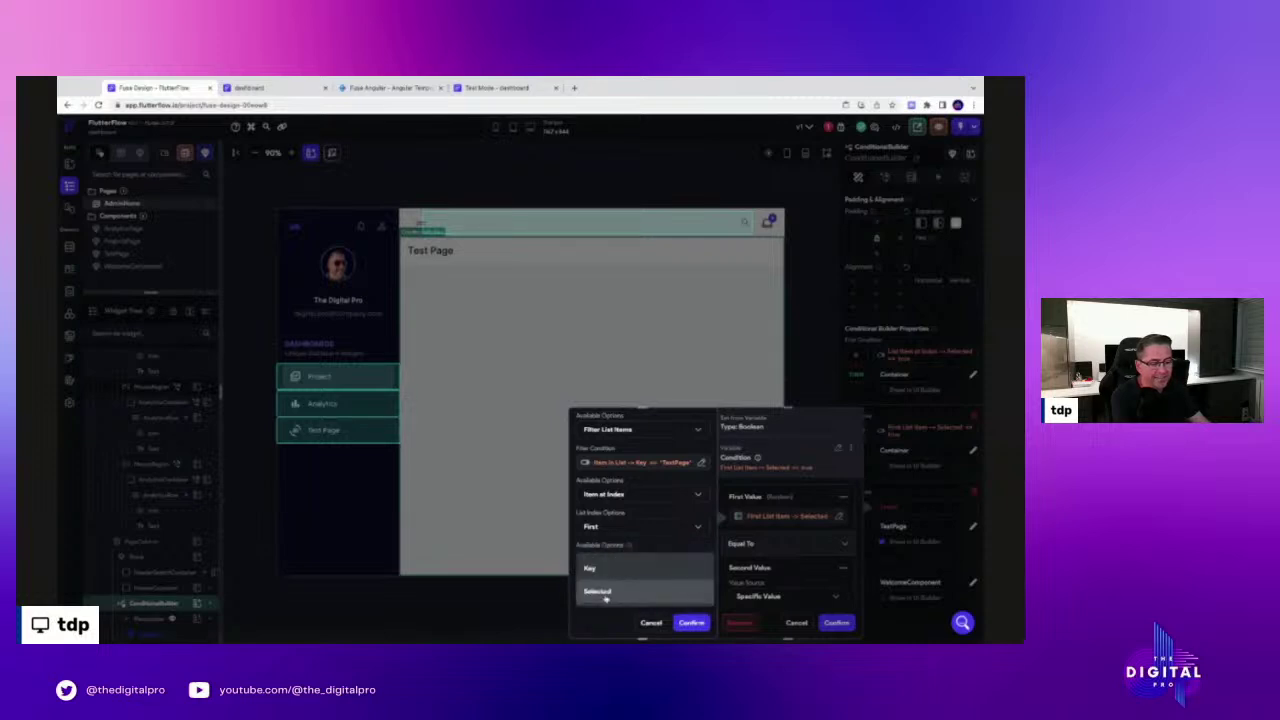
pyautogui.click(602, 594)
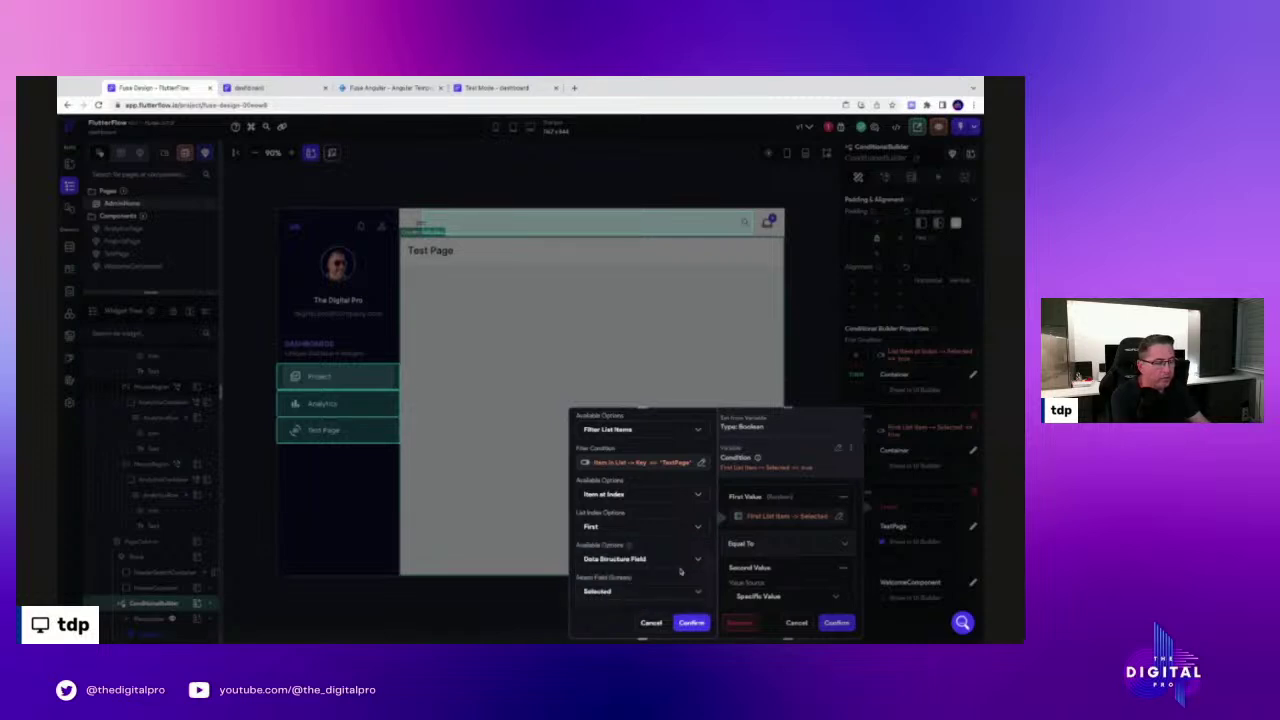
pyautogui.click(700, 624)
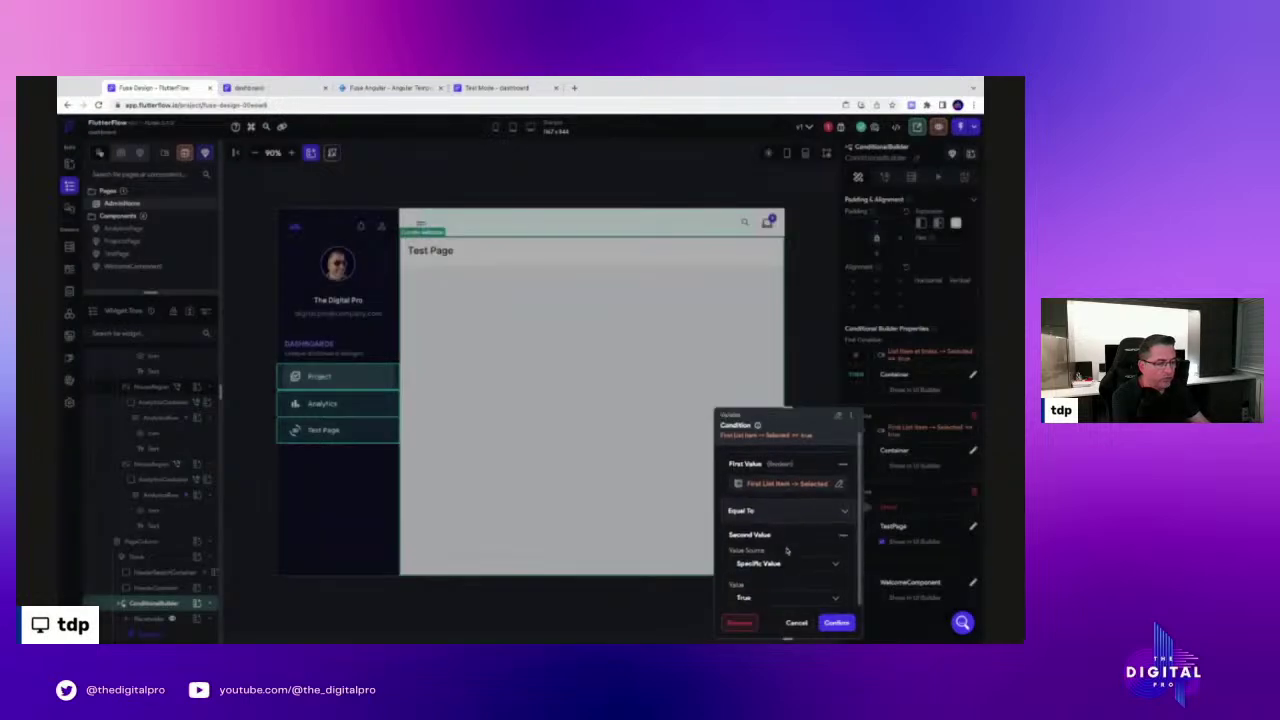
pyautogui.scroll(-1, 765, 560)
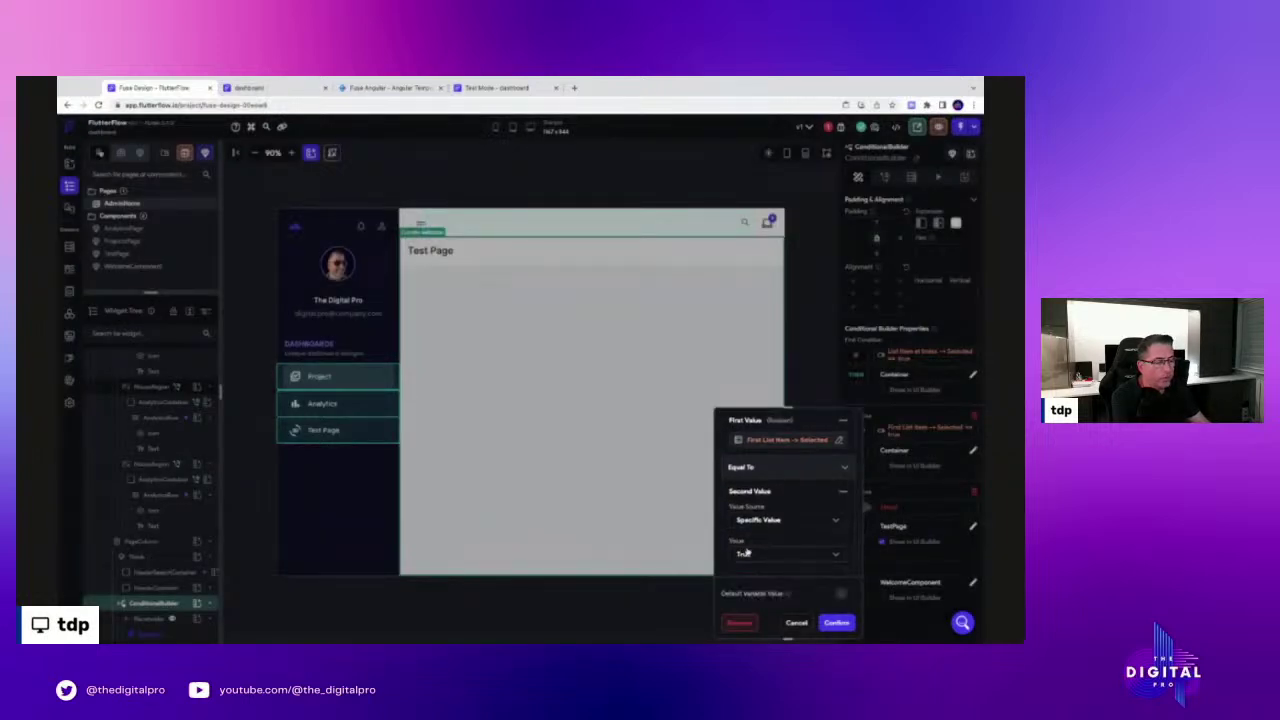
pyautogui.click(836, 622)
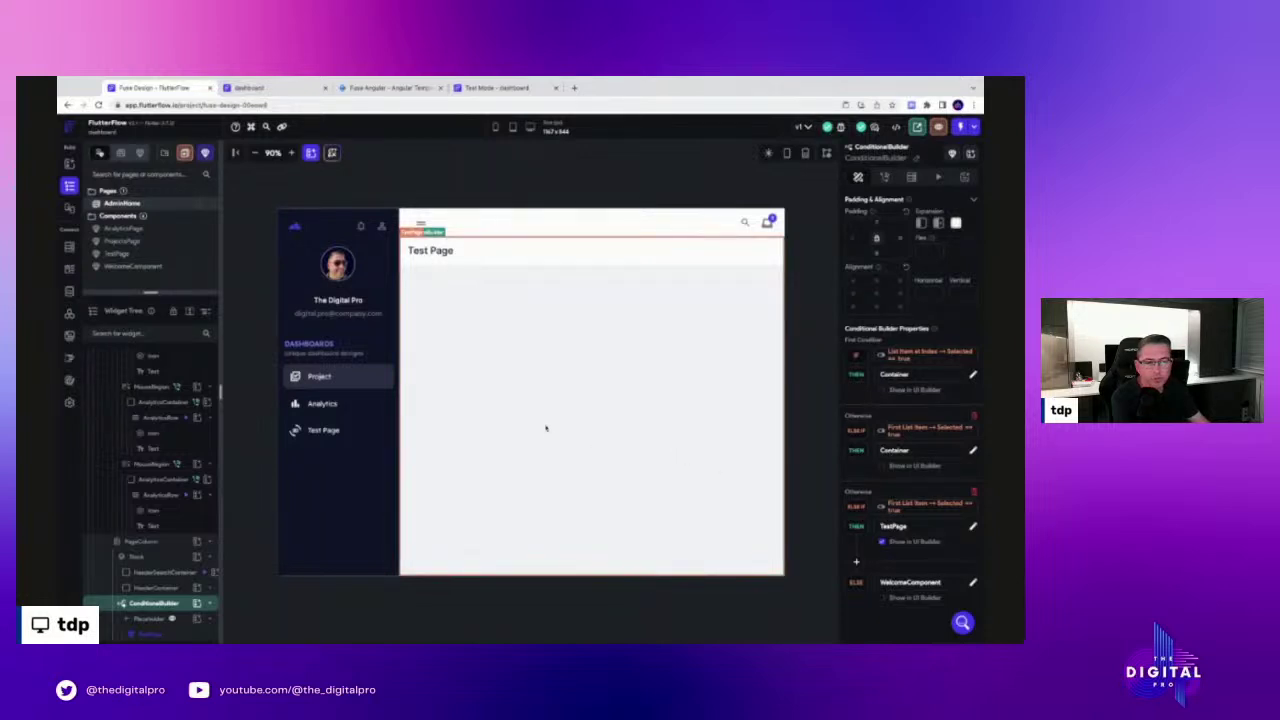
pyautogui.click(268, 92)
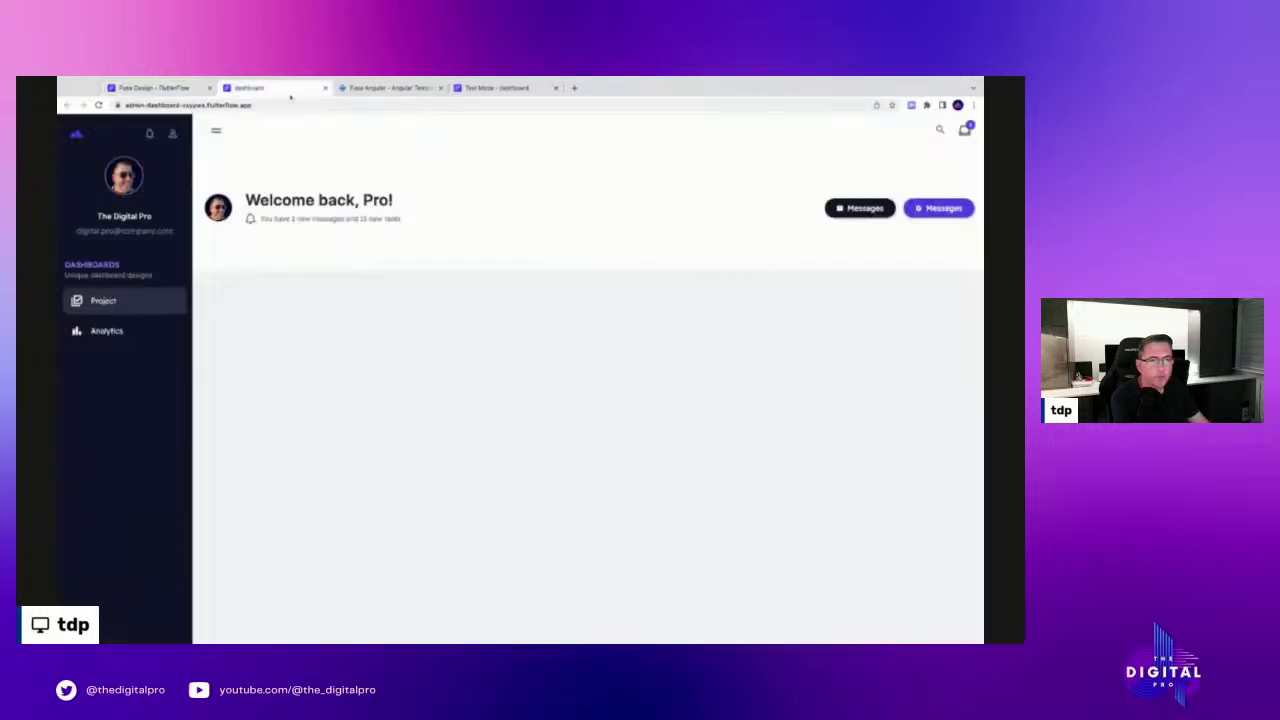
pyautogui.click(480, 92)
pyautogui.click(143, 89)
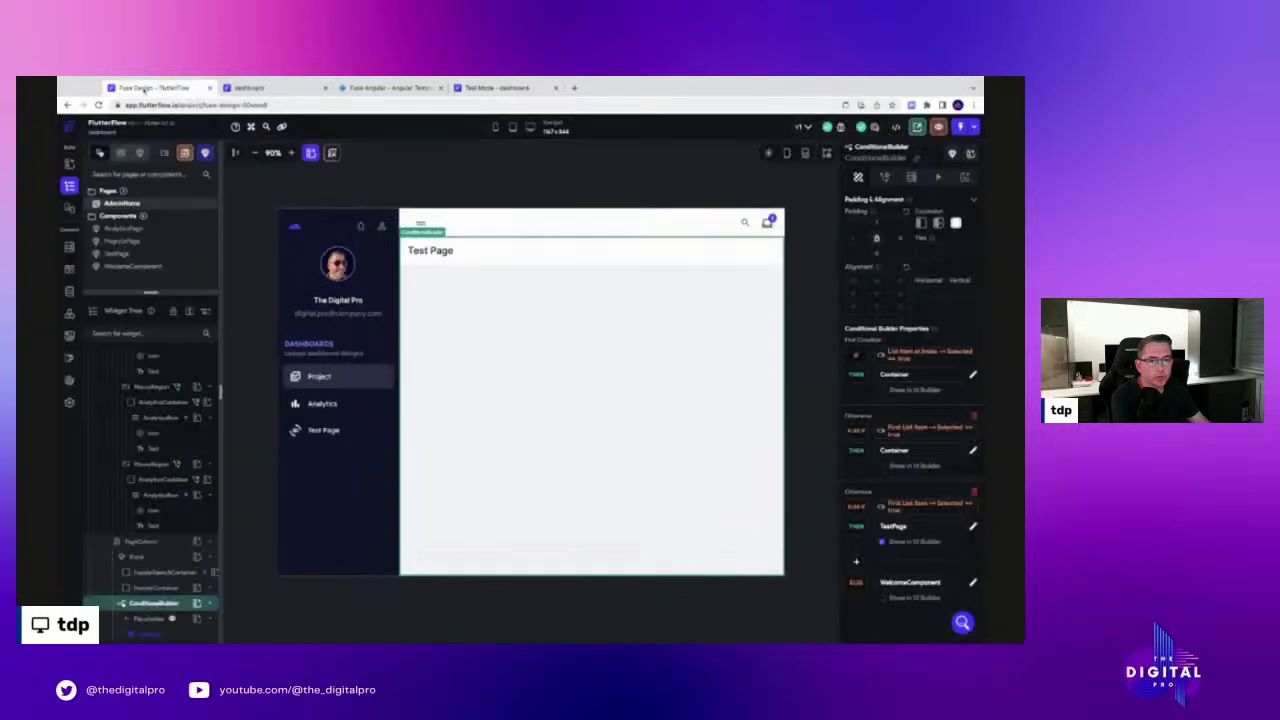
# Examine which Screens item index the second On Tap action of the Test Page menu container updates, leaving its fields unchanged
pyautogui.click(310, 430)
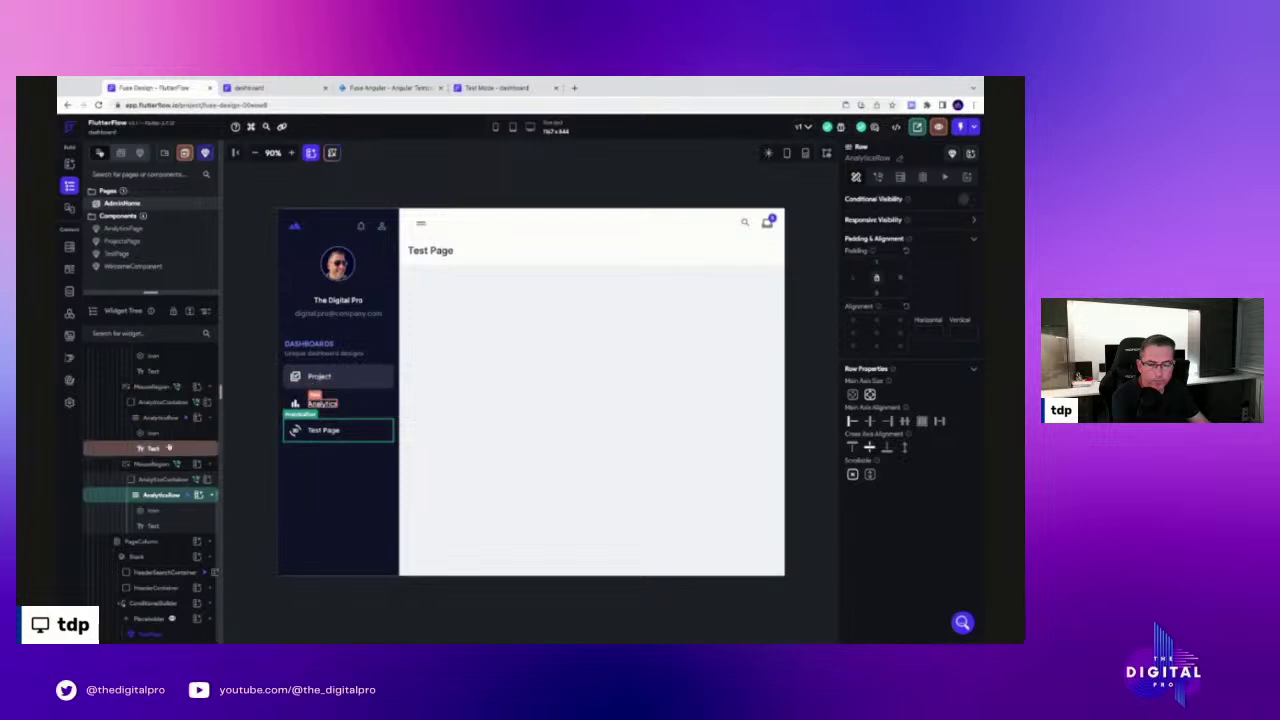
pyautogui.click(183, 481)
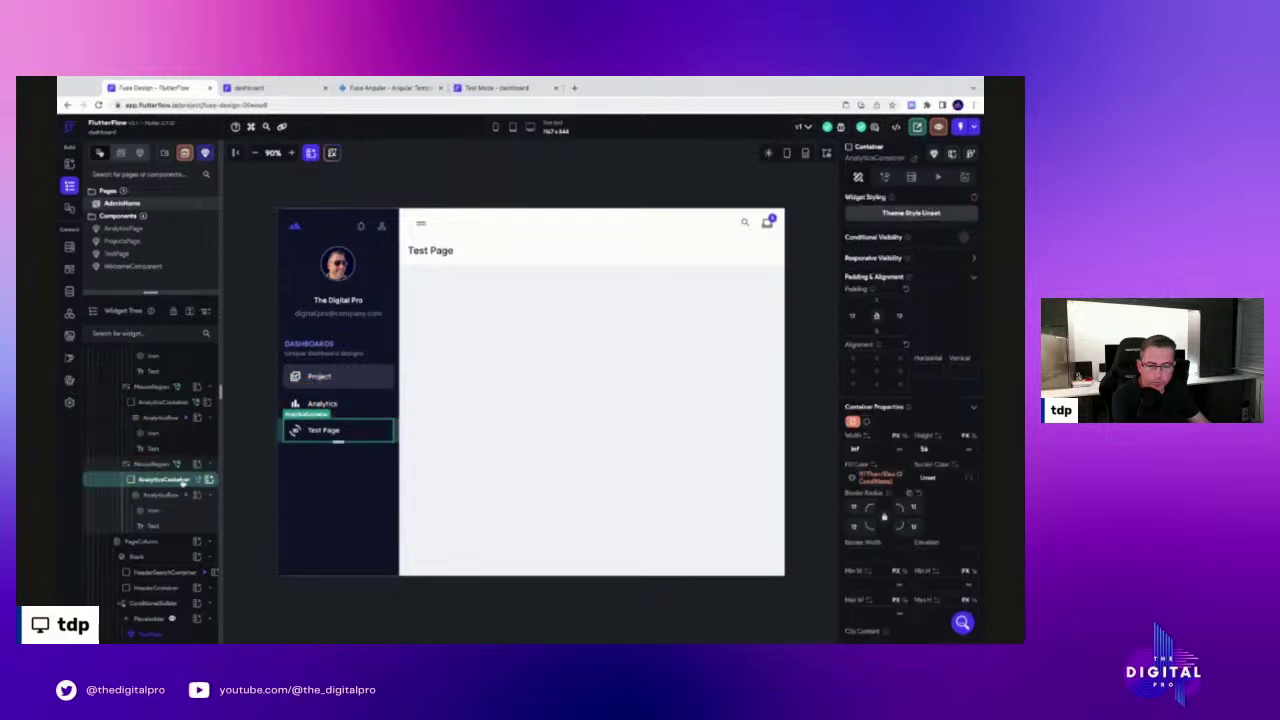
pyautogui.click(884, 177)
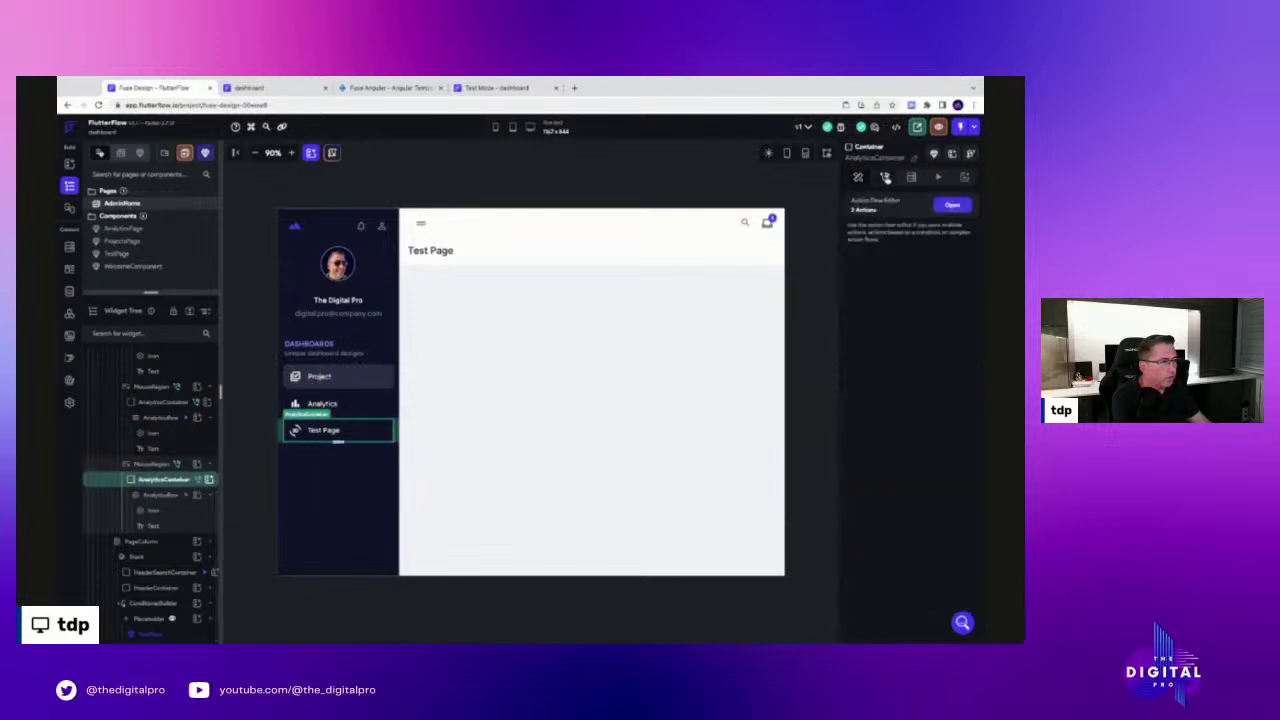
pyautogui.click(951, 205)
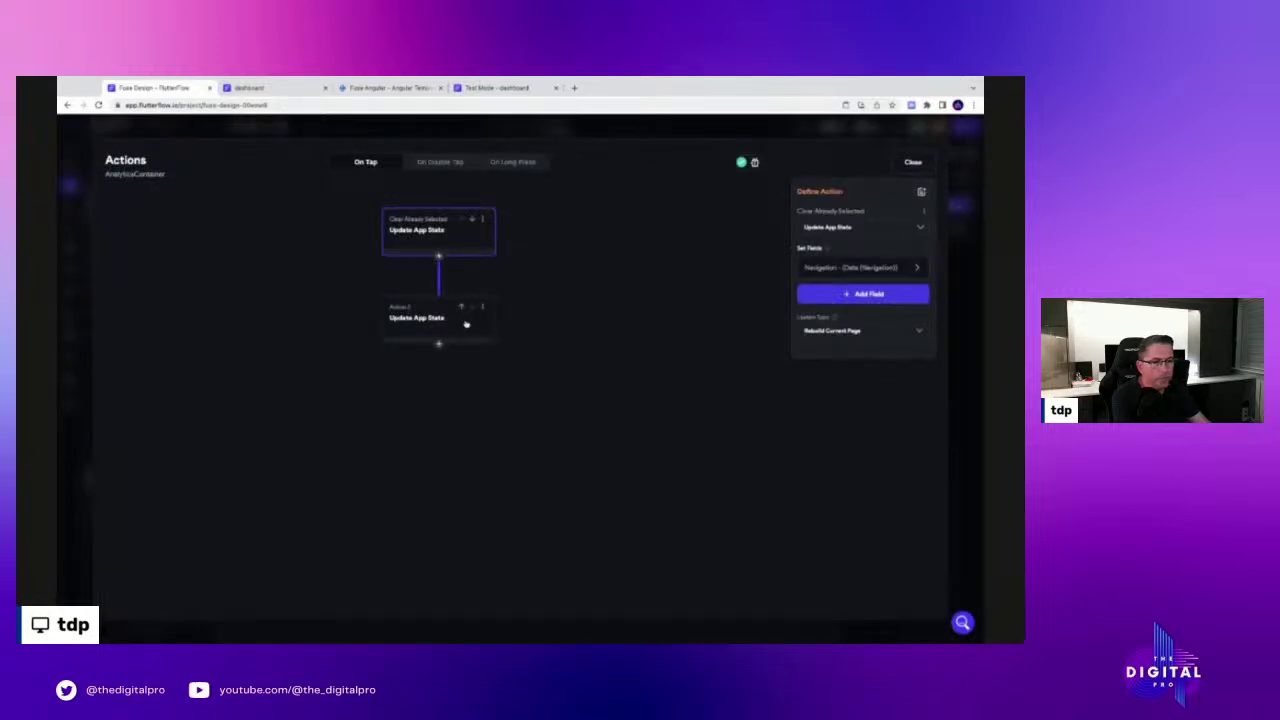
pyautogui.click(432, 305)
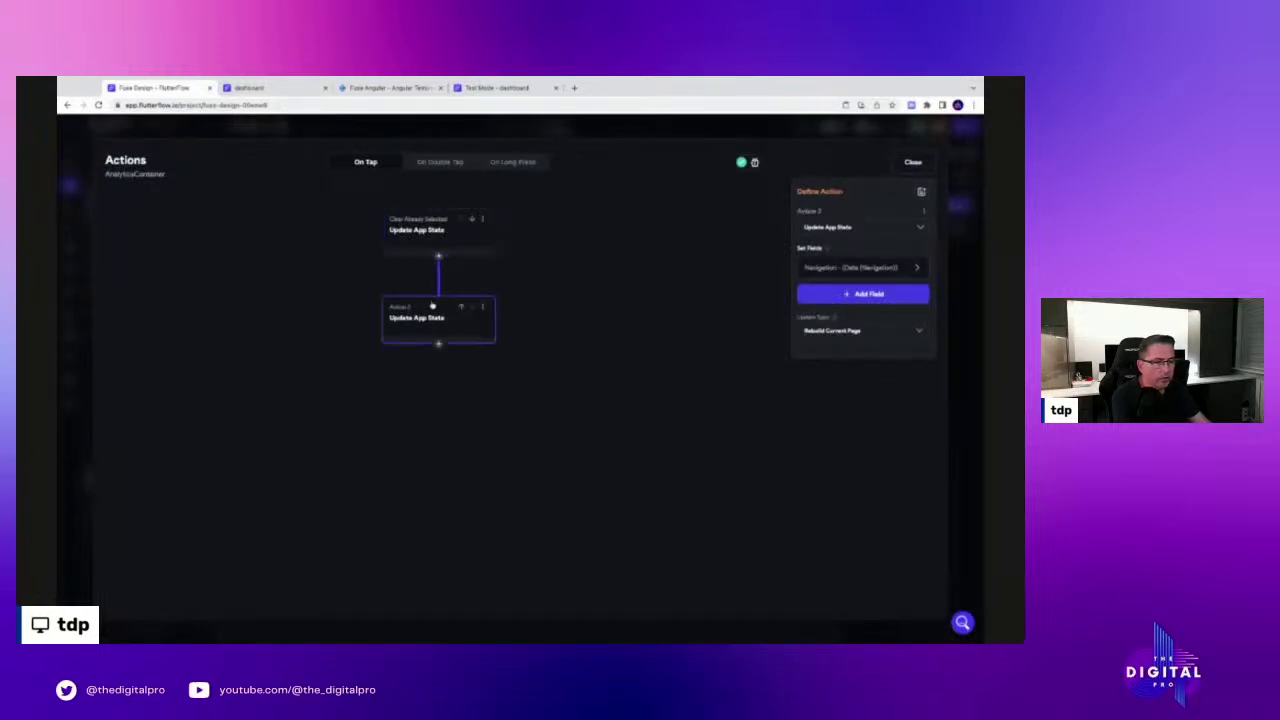
pyautogui.click(850, 267)
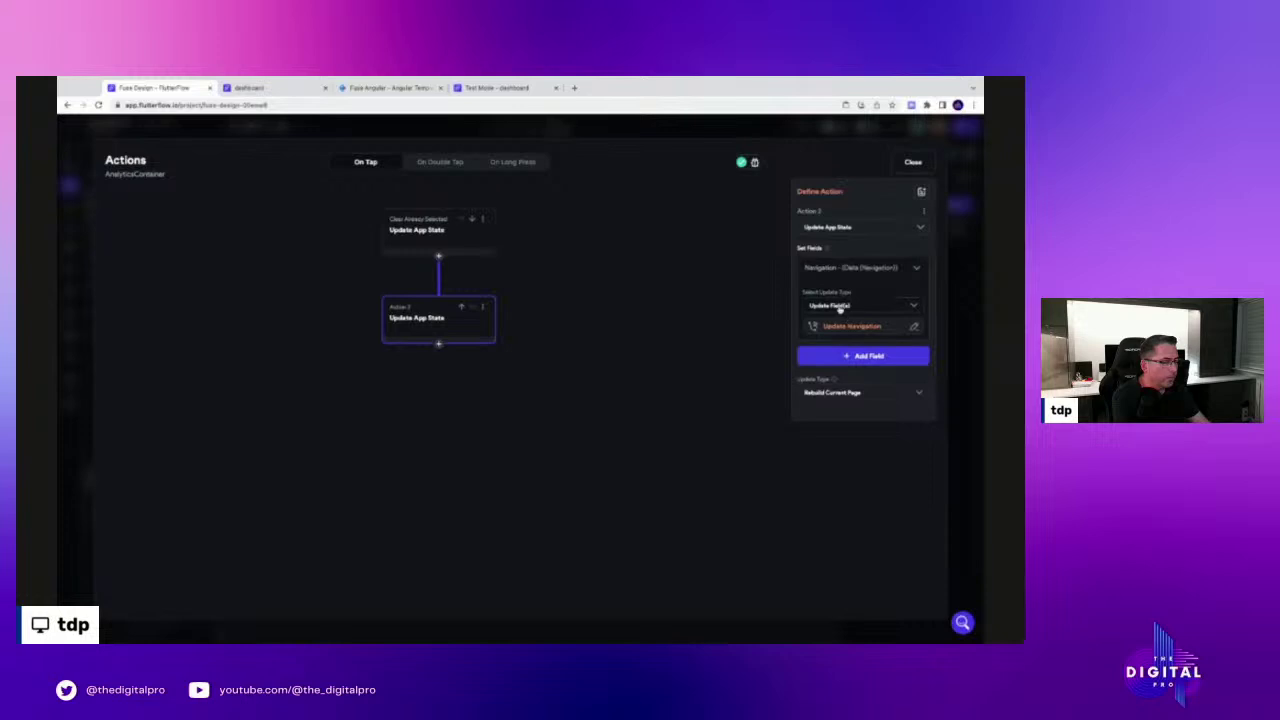
pyautogui.click(842, 329)
pyautogui.click(692, 356)
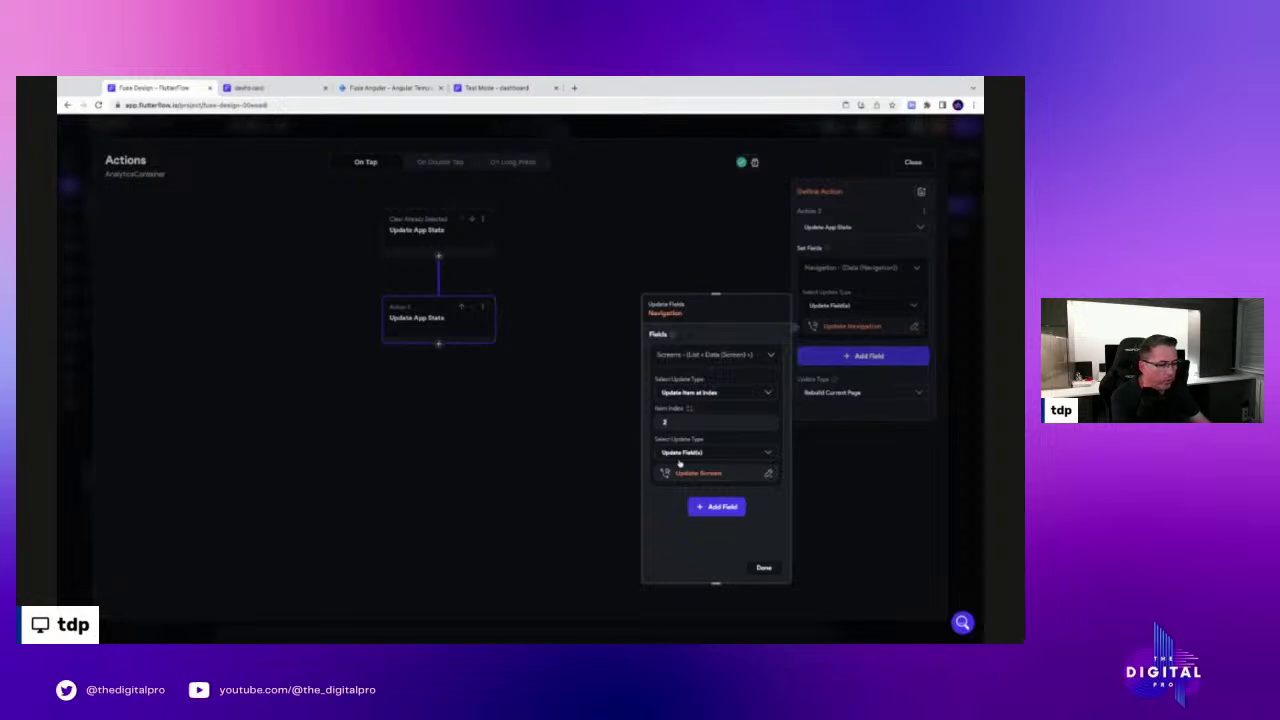
pyautogui.click(763, 567)
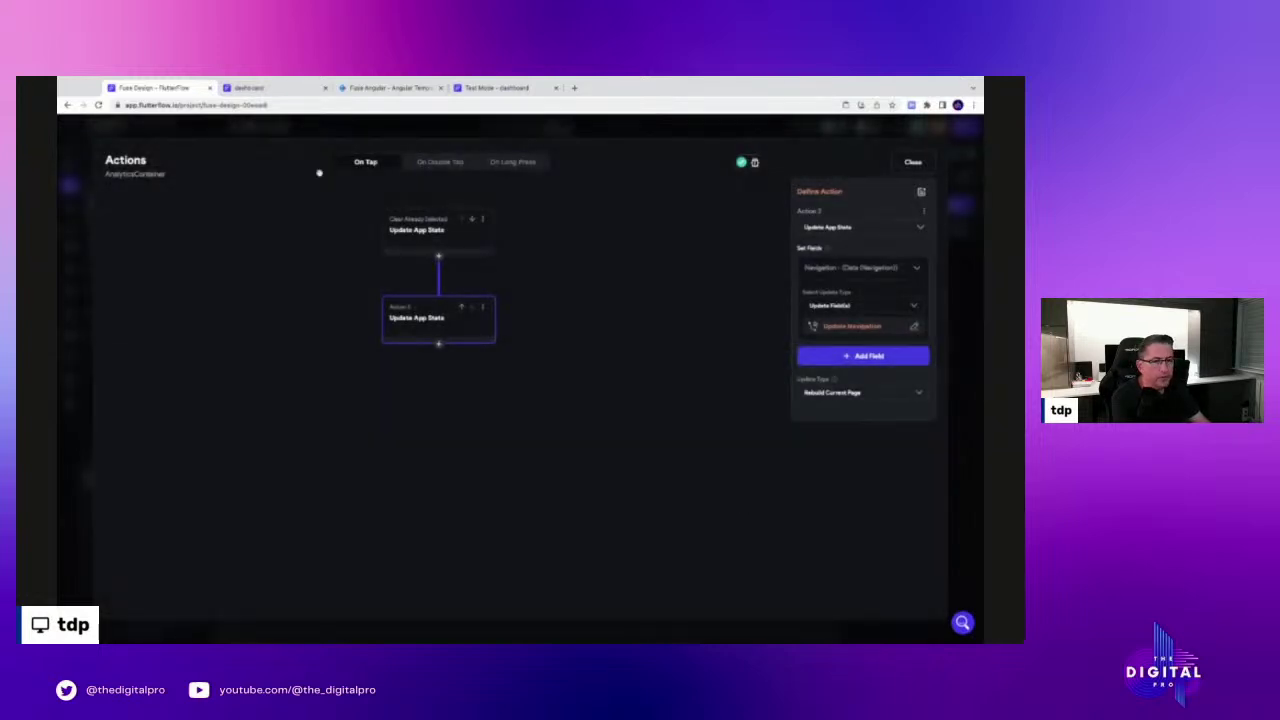
# Open a new FlutterFlow debug session of the dashboard in a separate browser tab and return to the project's action flow
pyautogui.click(280, 90)
pyautogui.click(385, 88)
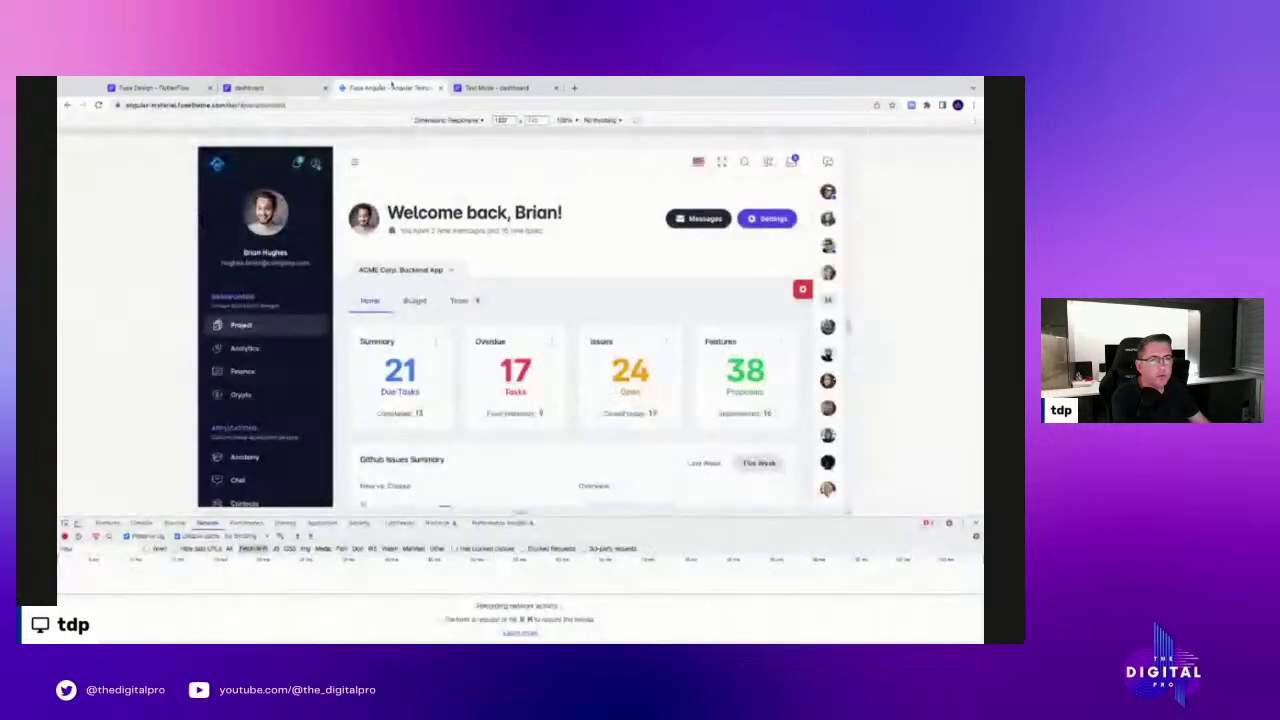
pyautogui.click(495, 88)
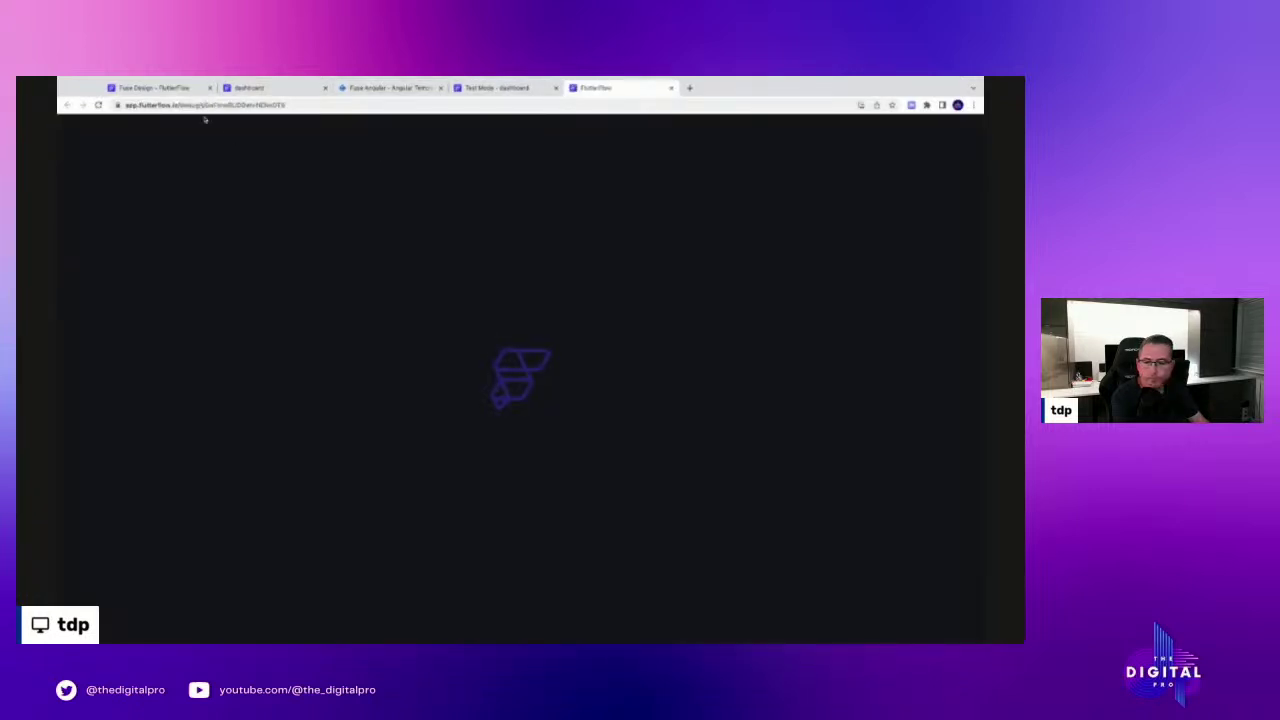
pyautogui.click(158, 89)
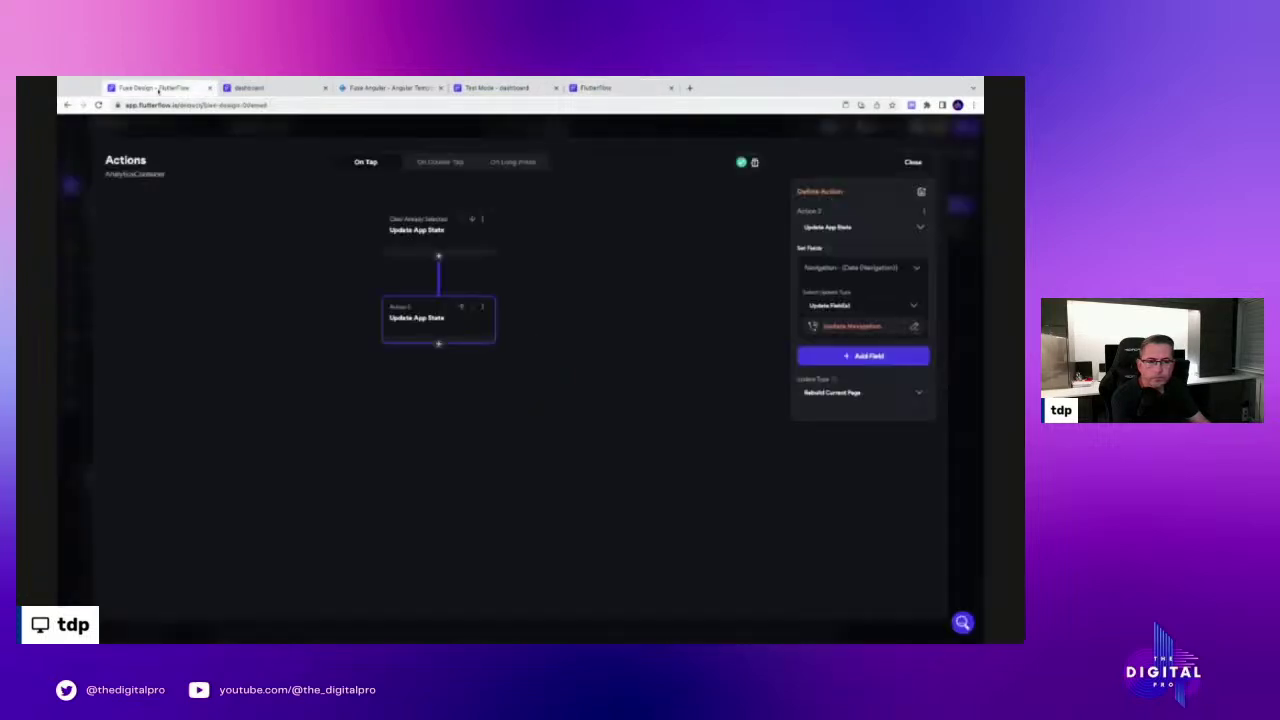
# Close the action flow of the Test Page menu container and widen the widget tree area
pyautogui.click(263, 90)
pyautogui.click(195, 91)
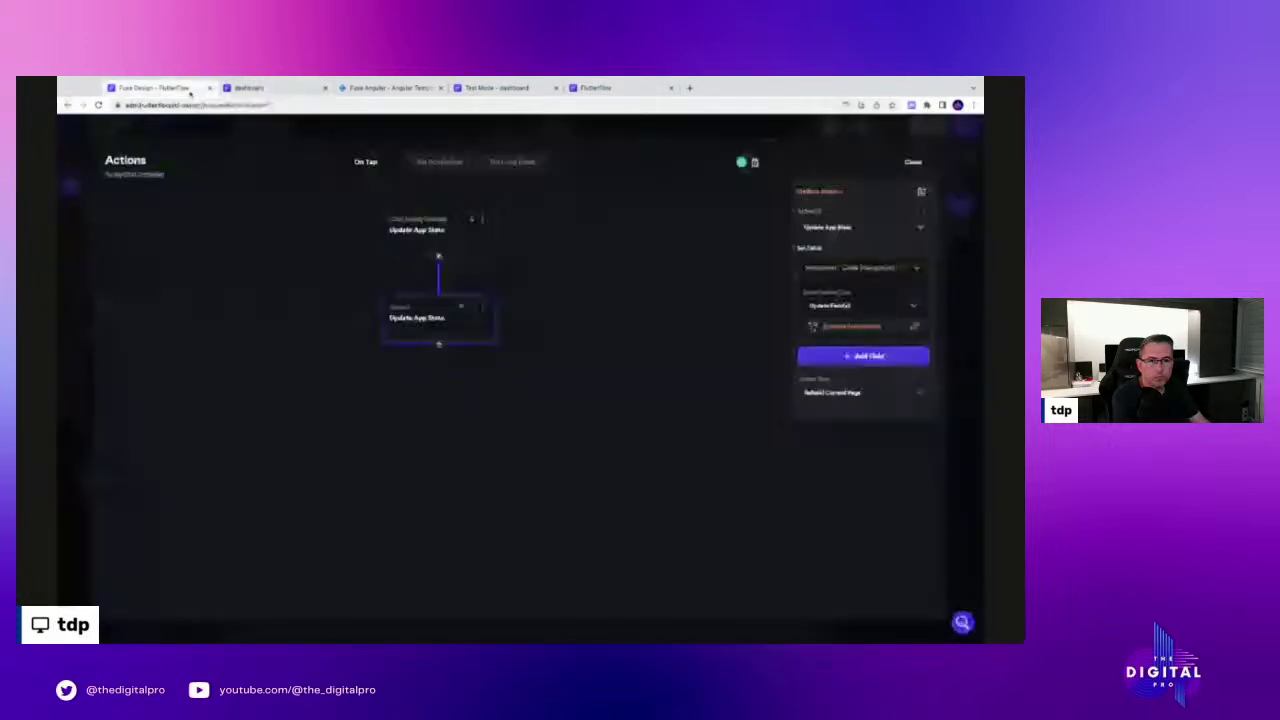
pyautogui.click(914, 164)
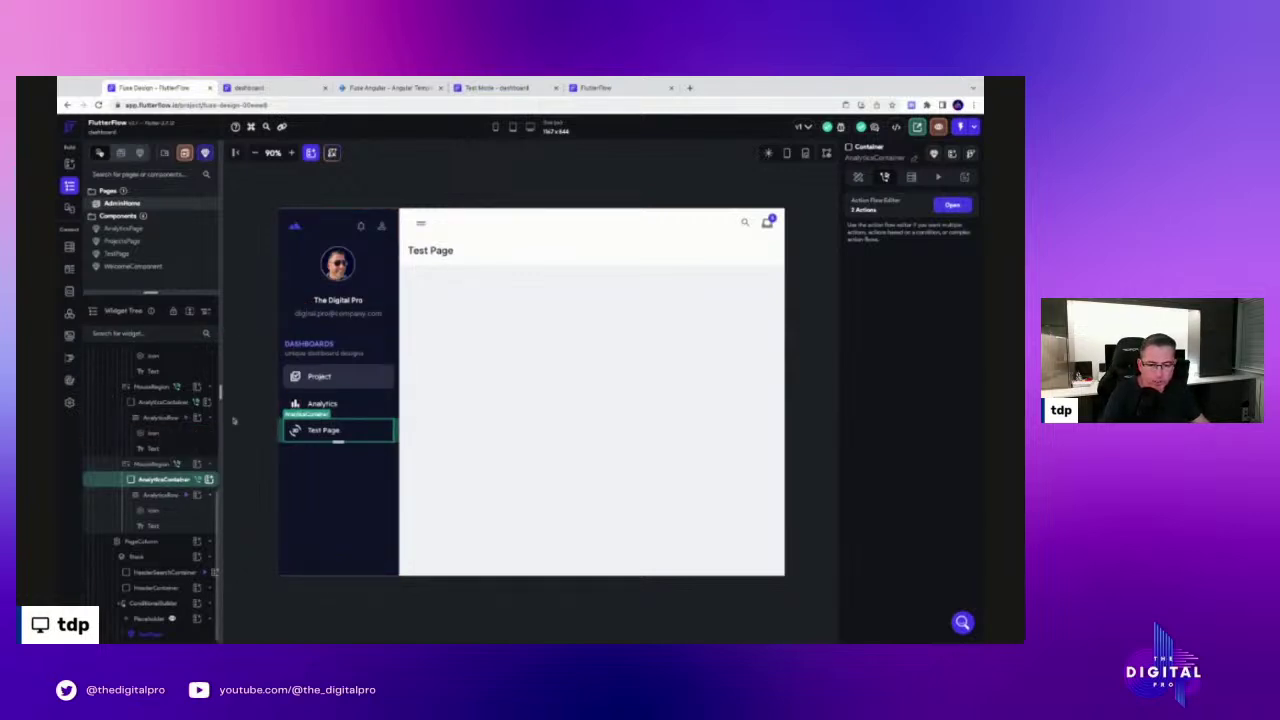
pyautogui.moveTo(219, 395); pyautogui.dragTo(259, 395)
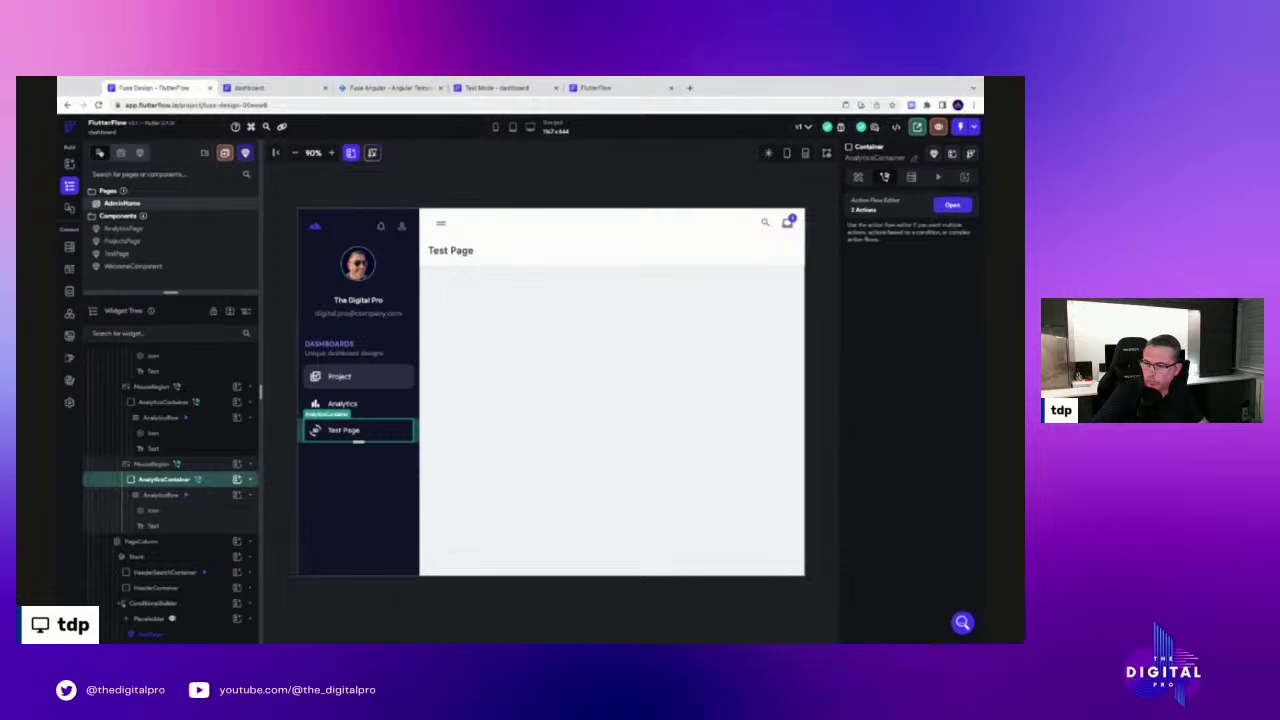
# Switch to the new debug session of the dashboard and open Test Page from its side navigation
pyautogui.click(288, 87)
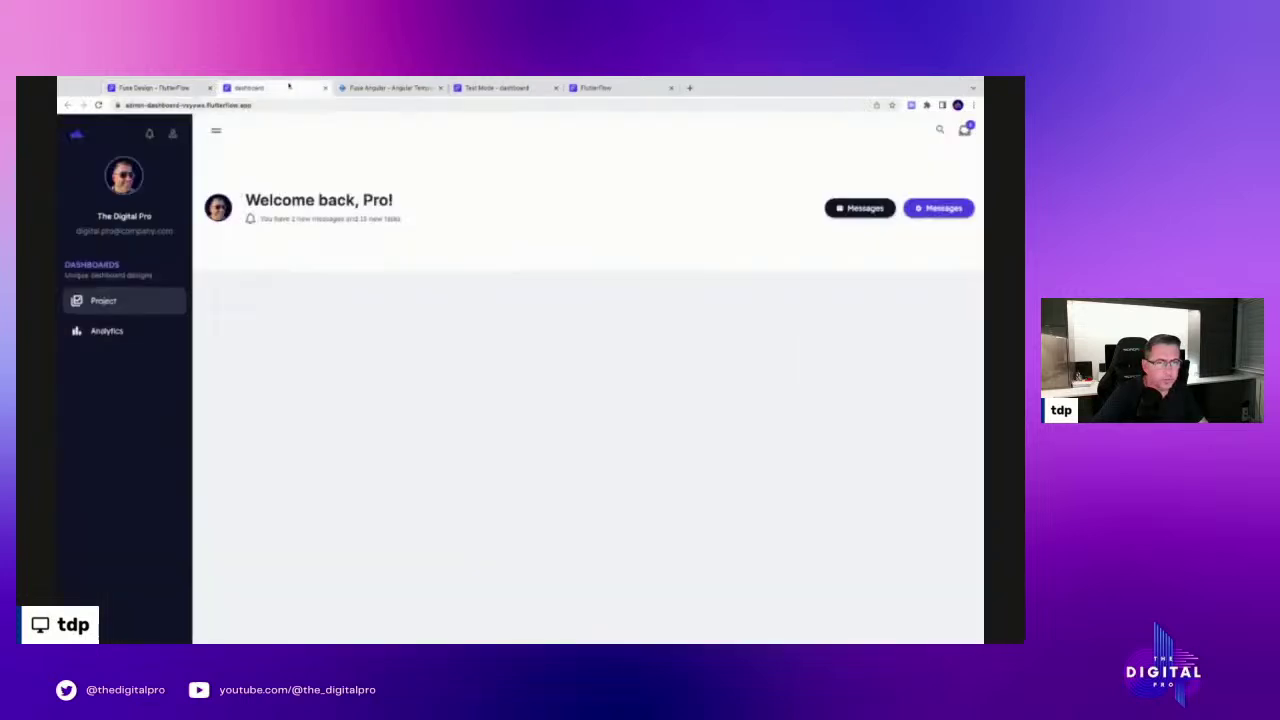
pyautogui.click(470, 87)
pyautogui.click(605, 88)
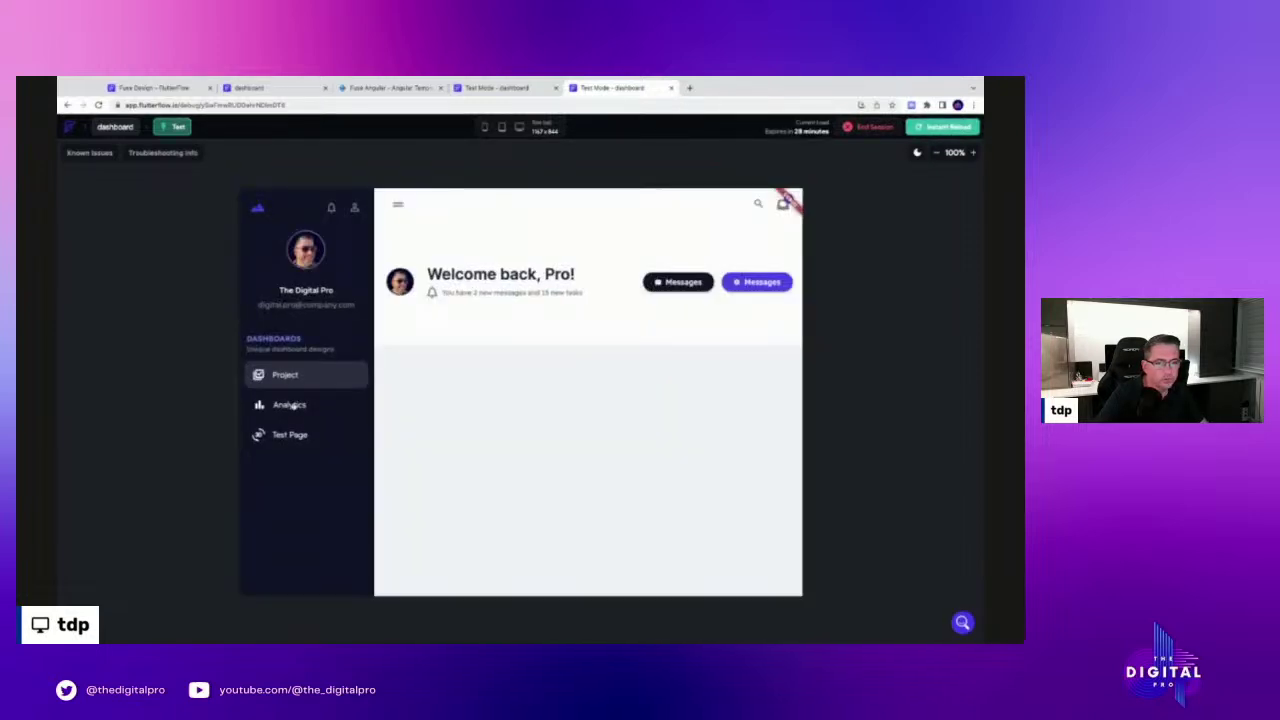
pyautogui.click(290, 439)
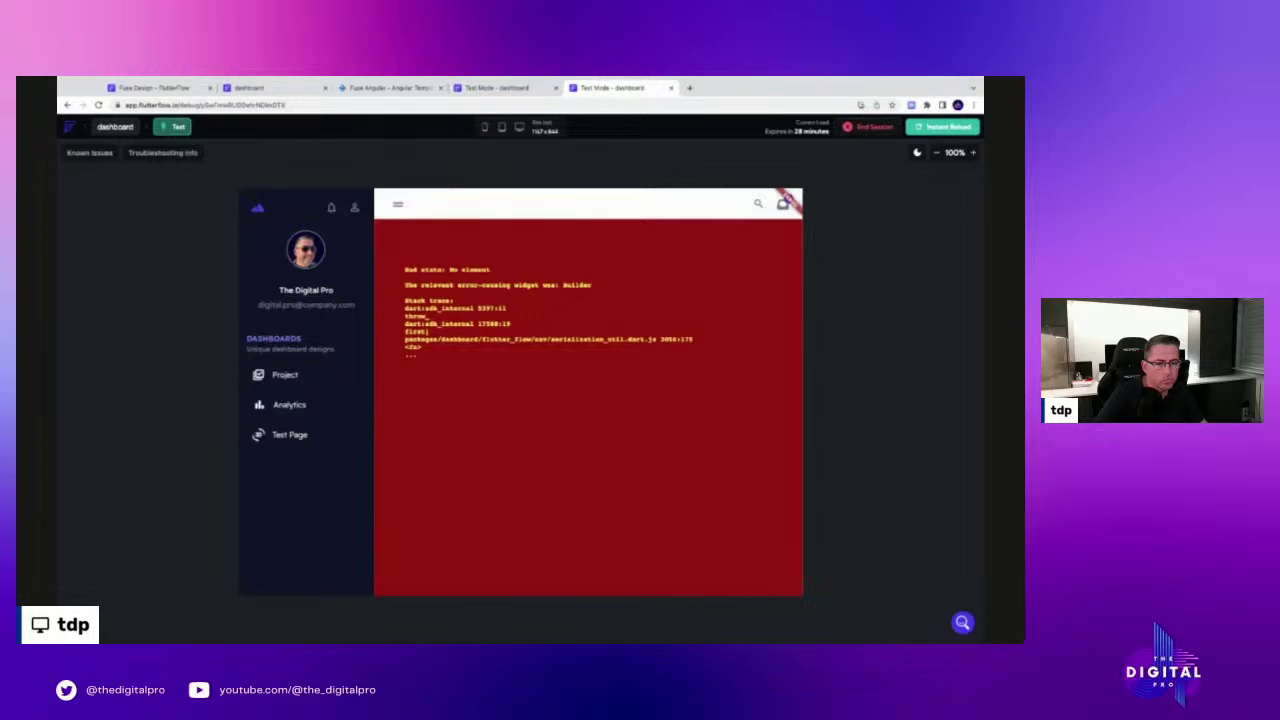
# Add a third Screens item with the key TestPage to the default value of the Navigation app state variable and save it
pyautogui.click(150, 88)
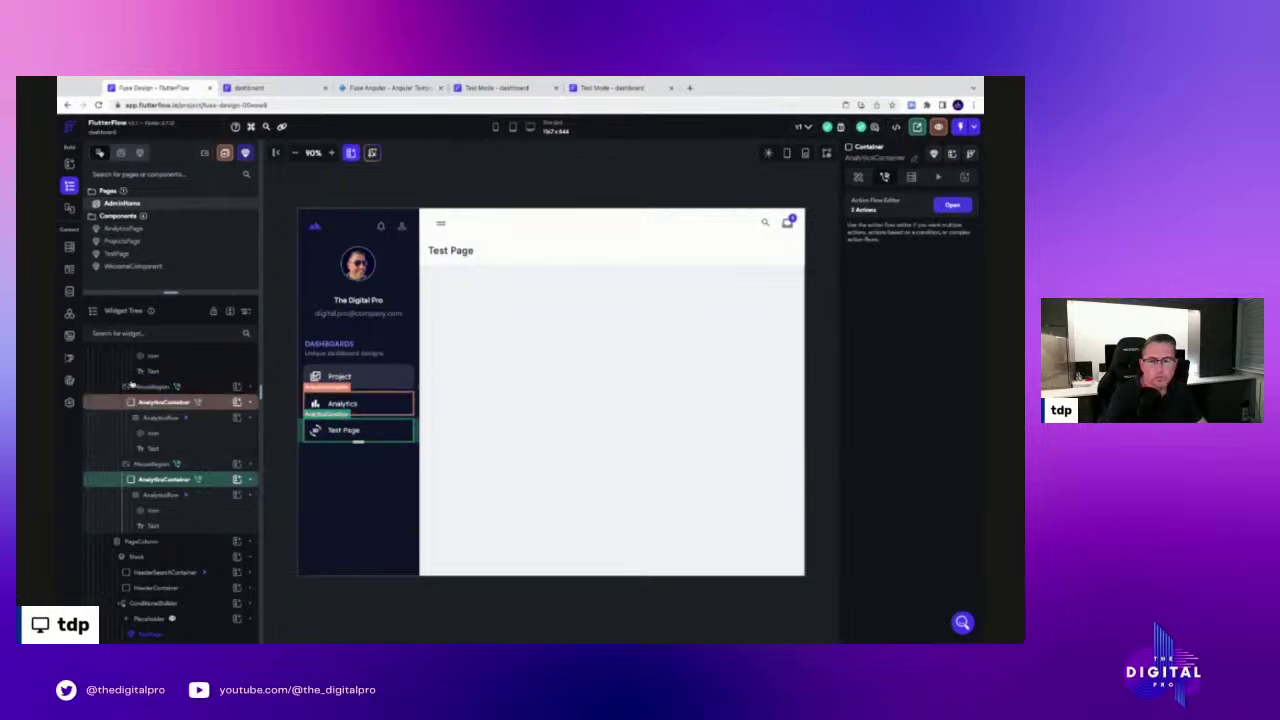
pyautogui.click(69, 358)
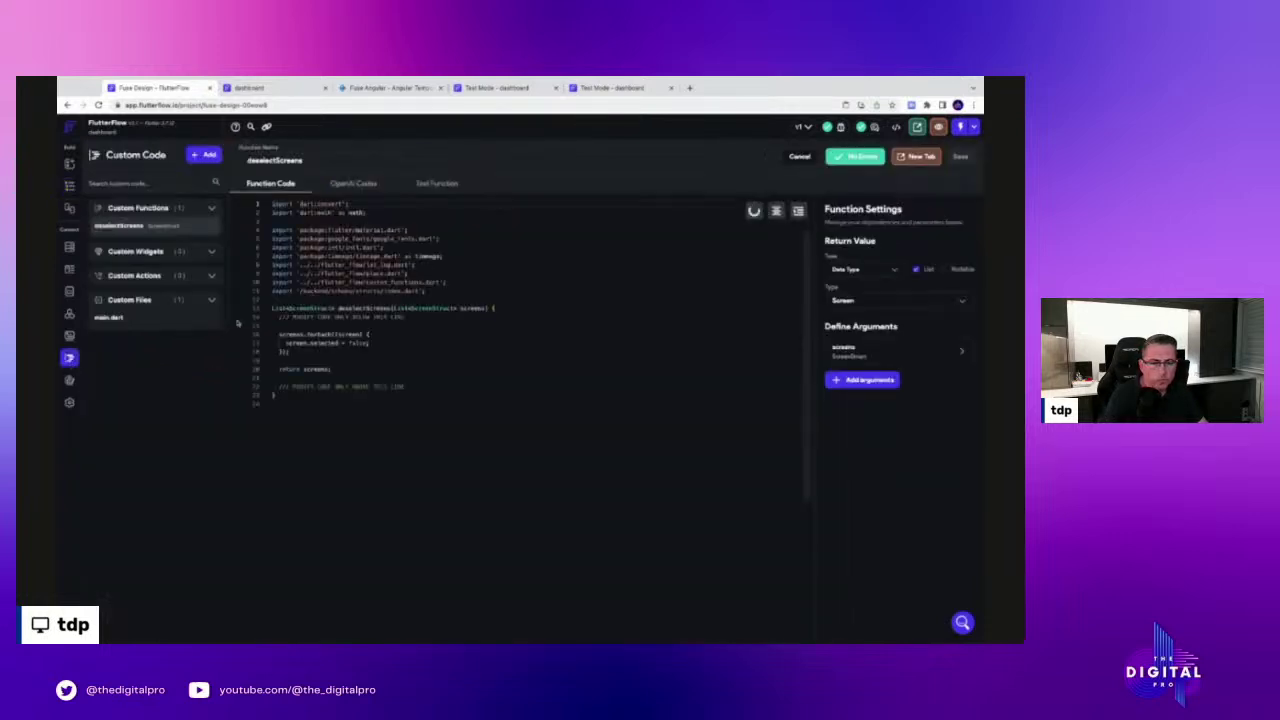
pyautogui.click(69, 269)
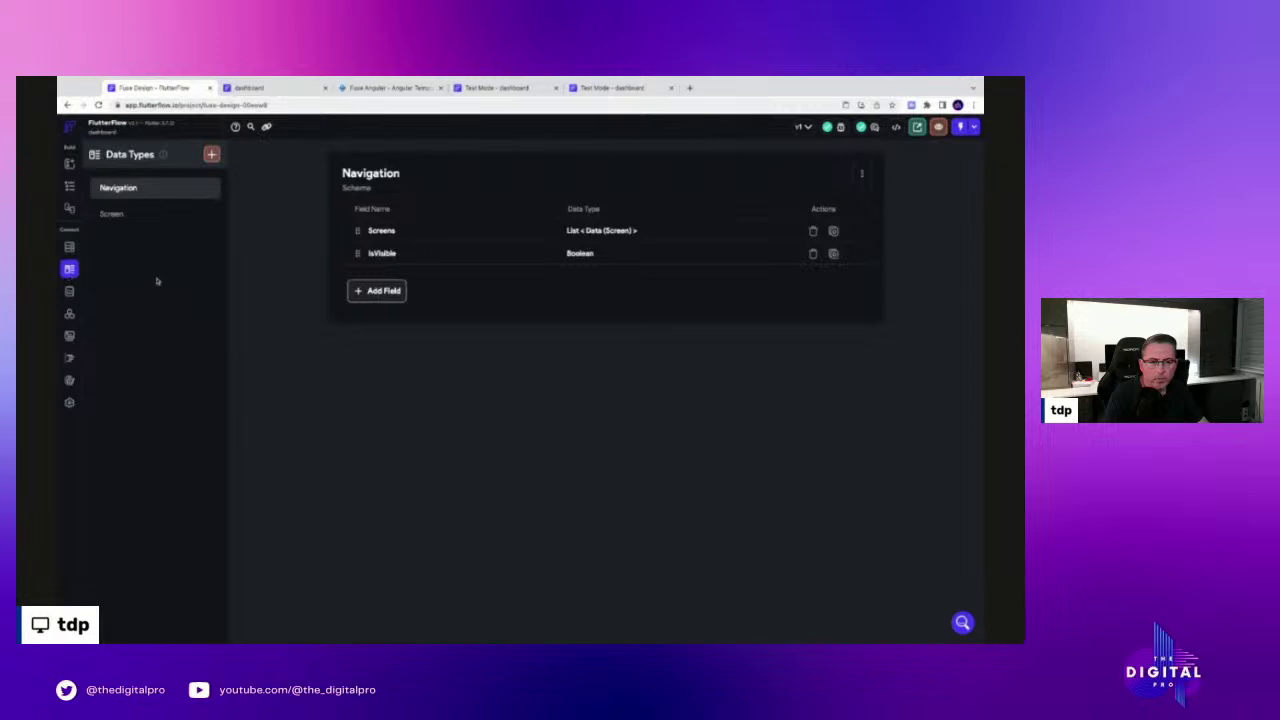
pyautogui.click(69, 291)
pyautogui.click(653, 298)
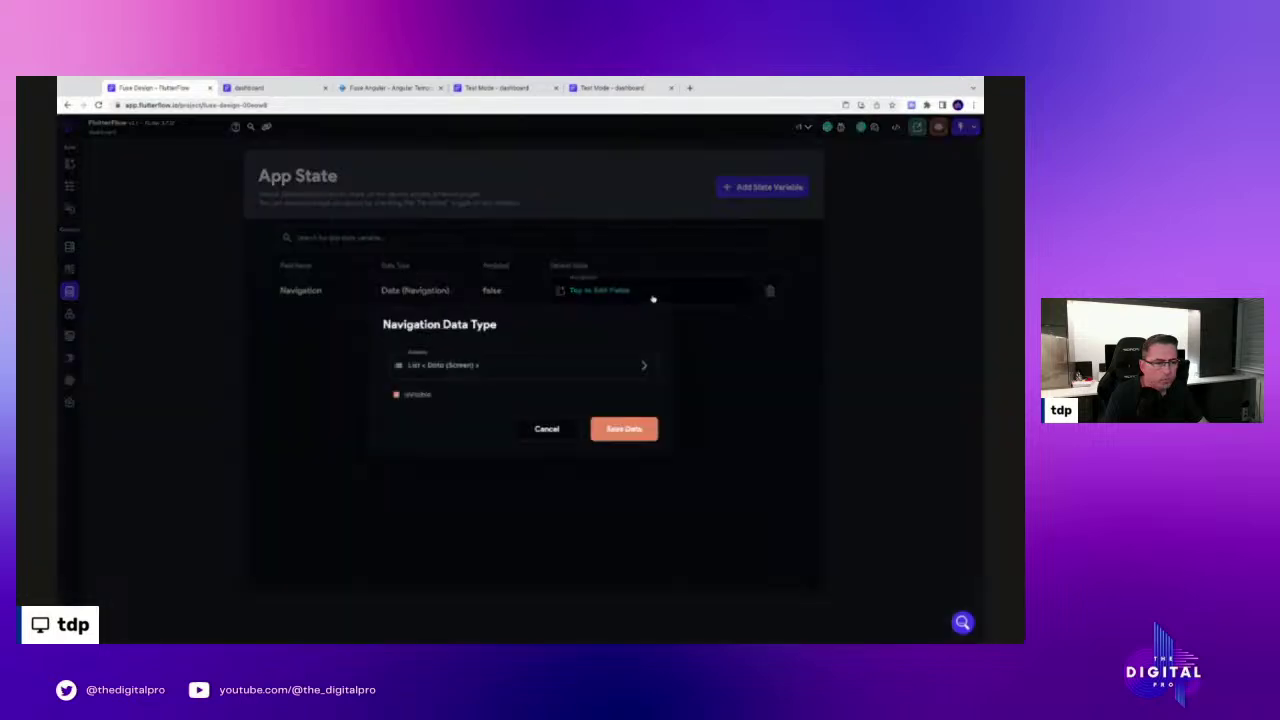
pyautogui.click(491, 366)
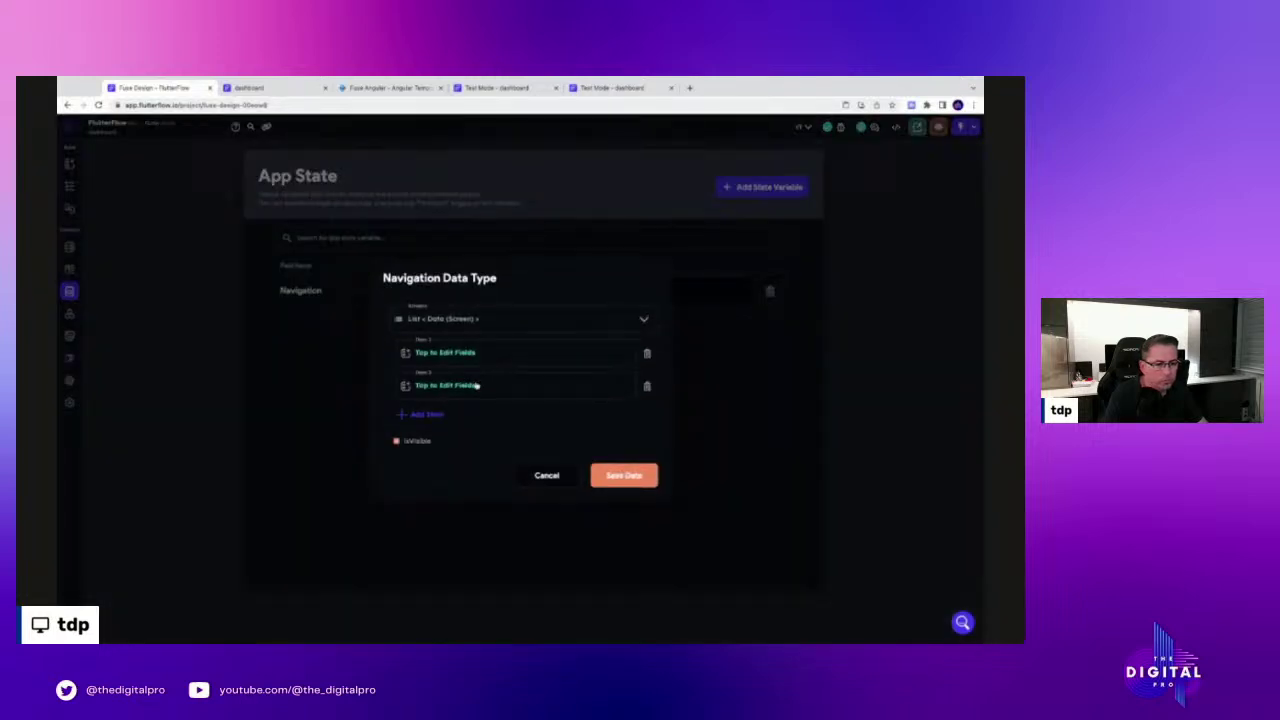
pyautogui.click(419, 414)
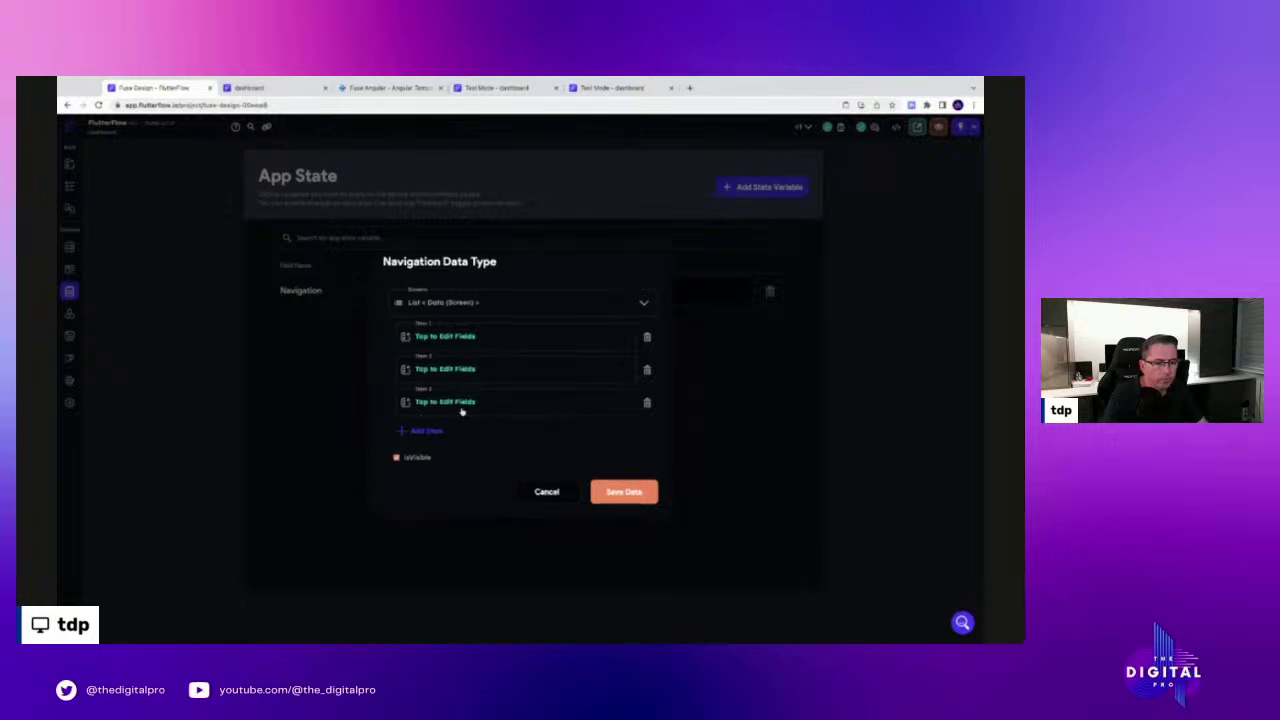
pyautogui.click(460, 405)
pyautogui.moveTo(520, 372); pyautogui.dragTo(395, 365)
pyautogui.write('TestPage')
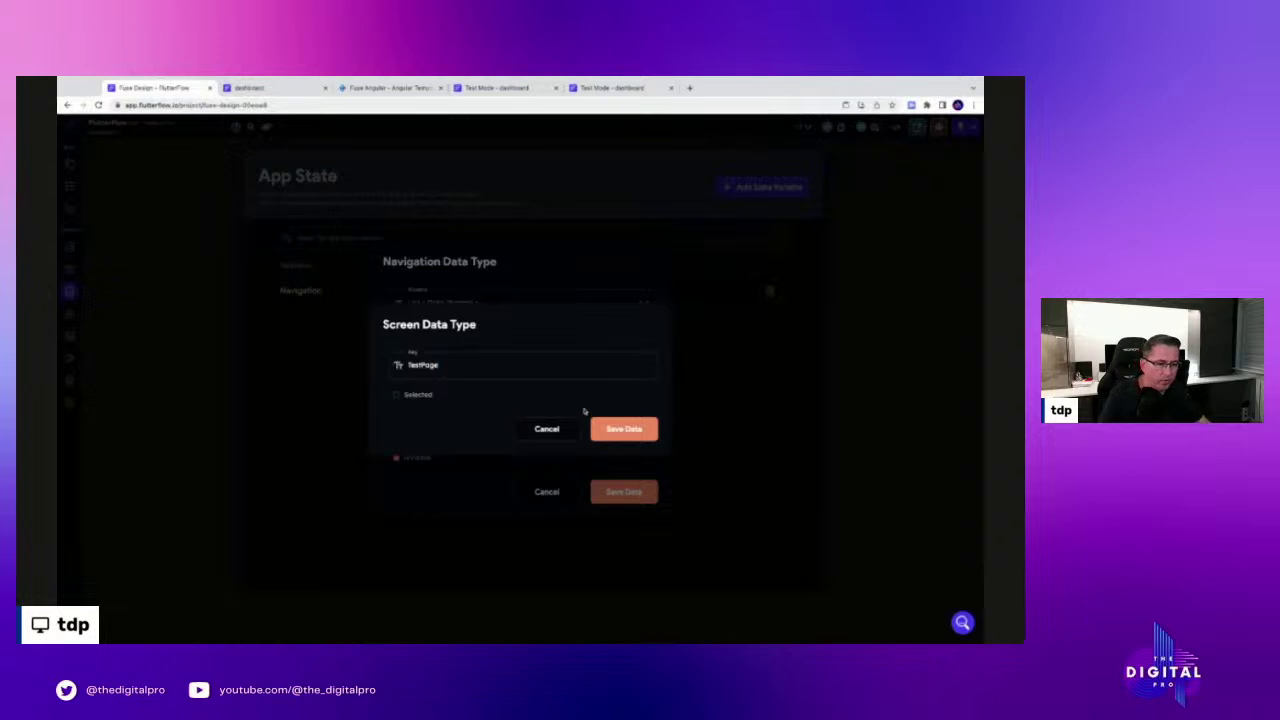
pyautogui.click(628, 432)
pyautogui.click(632, 493)
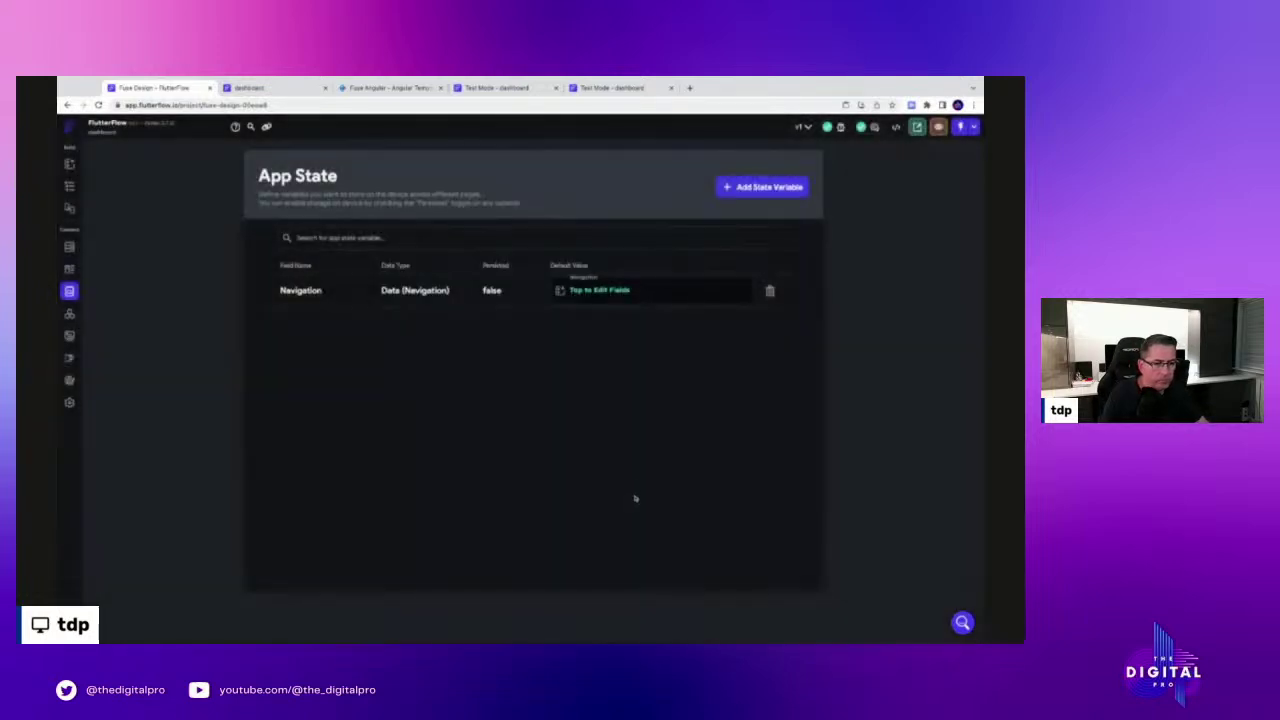
# Reload the debug session with the project changes and test switching between Test Page and Analytics in the side navigation
pyautogui.click(612, 88)
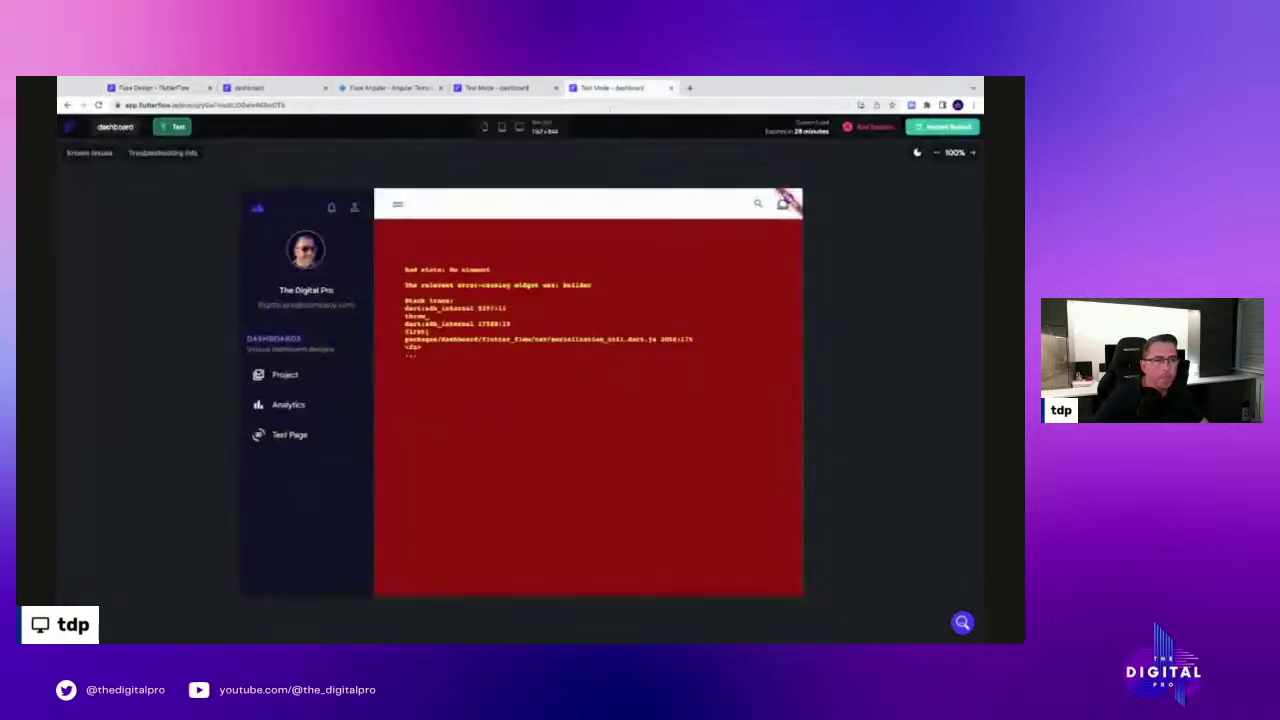
pyautogui.click(930, 128)
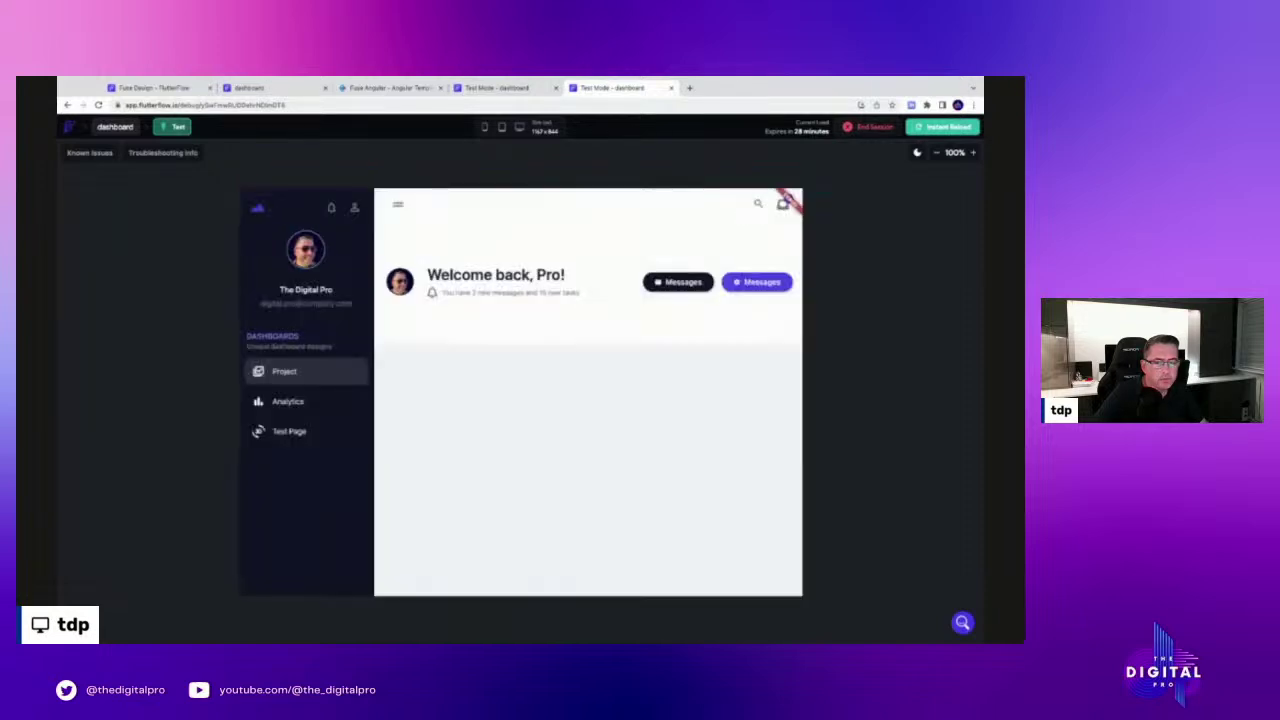
pyautogui.click(305, 434)
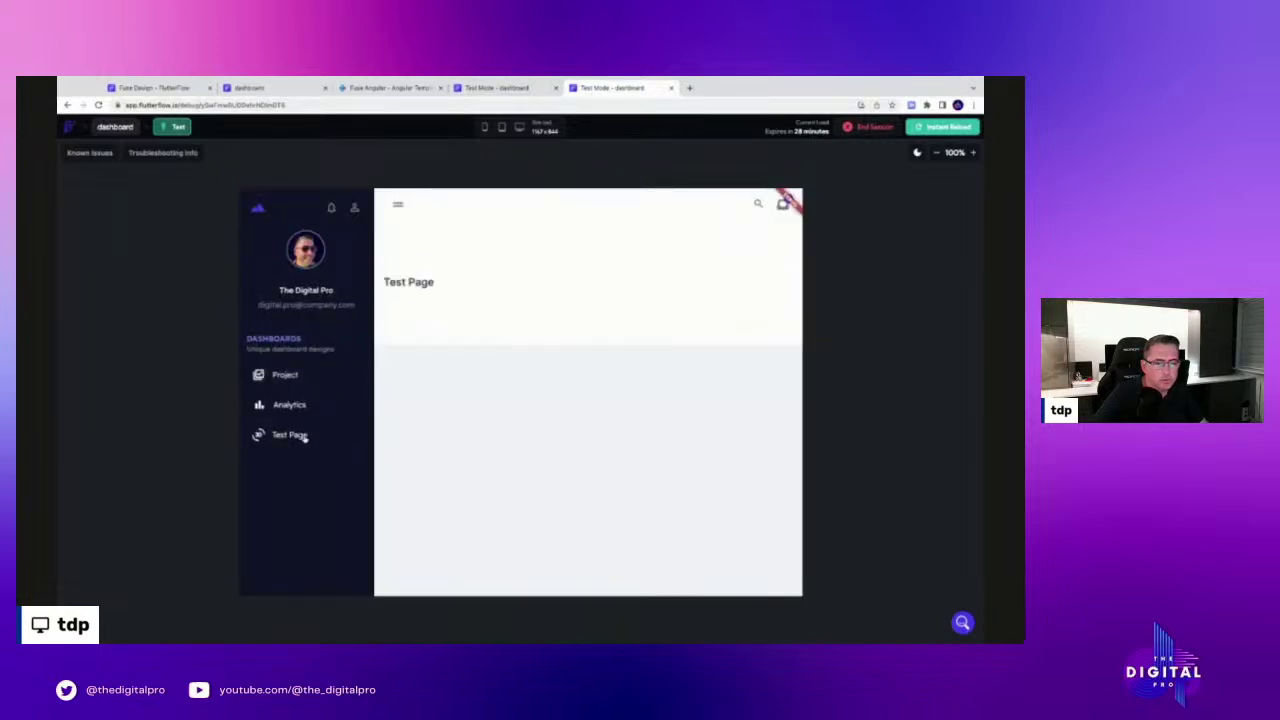
pyautogui.click(296, 402)
pyautogui.click(290, 436)
pyautogui.click(293, 407)
pyautogui.click(291, 440)
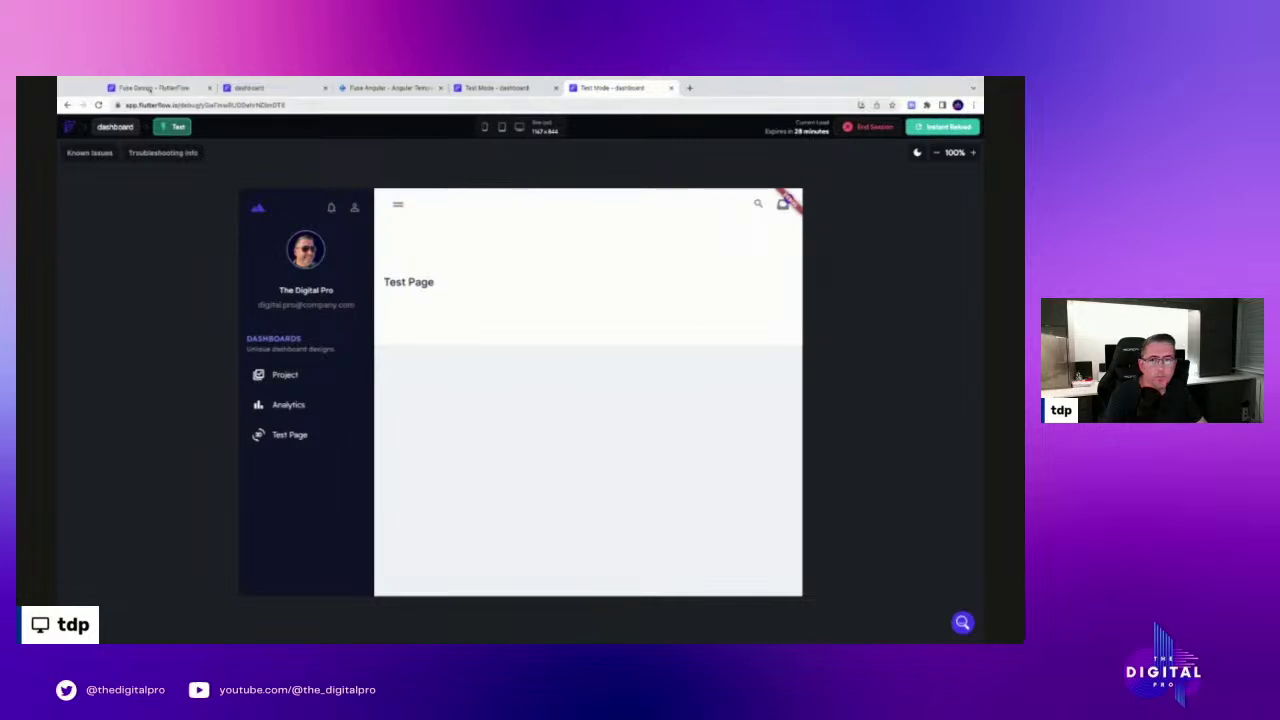
# Return to the AdminHome page in the project, look through its navigation widgets in the widget tree, and select the page itself
pyautogui.click(152, 88)
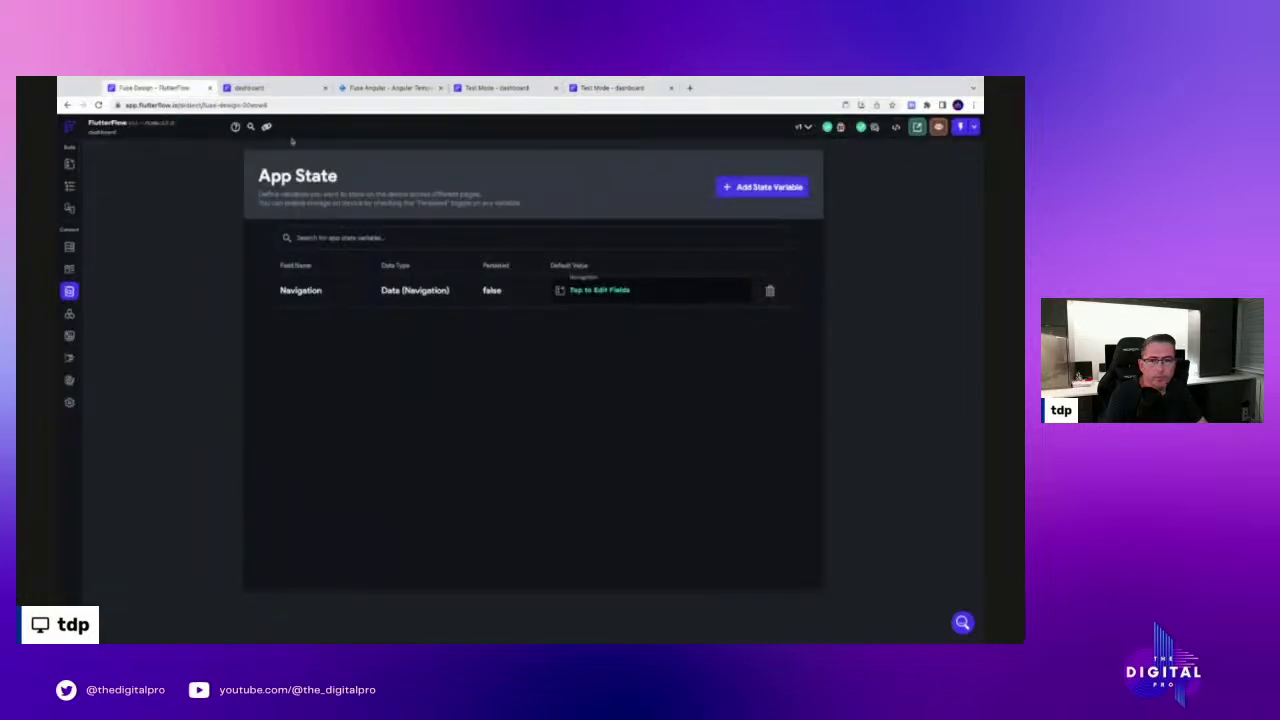
pyautogui.click(267, 89)
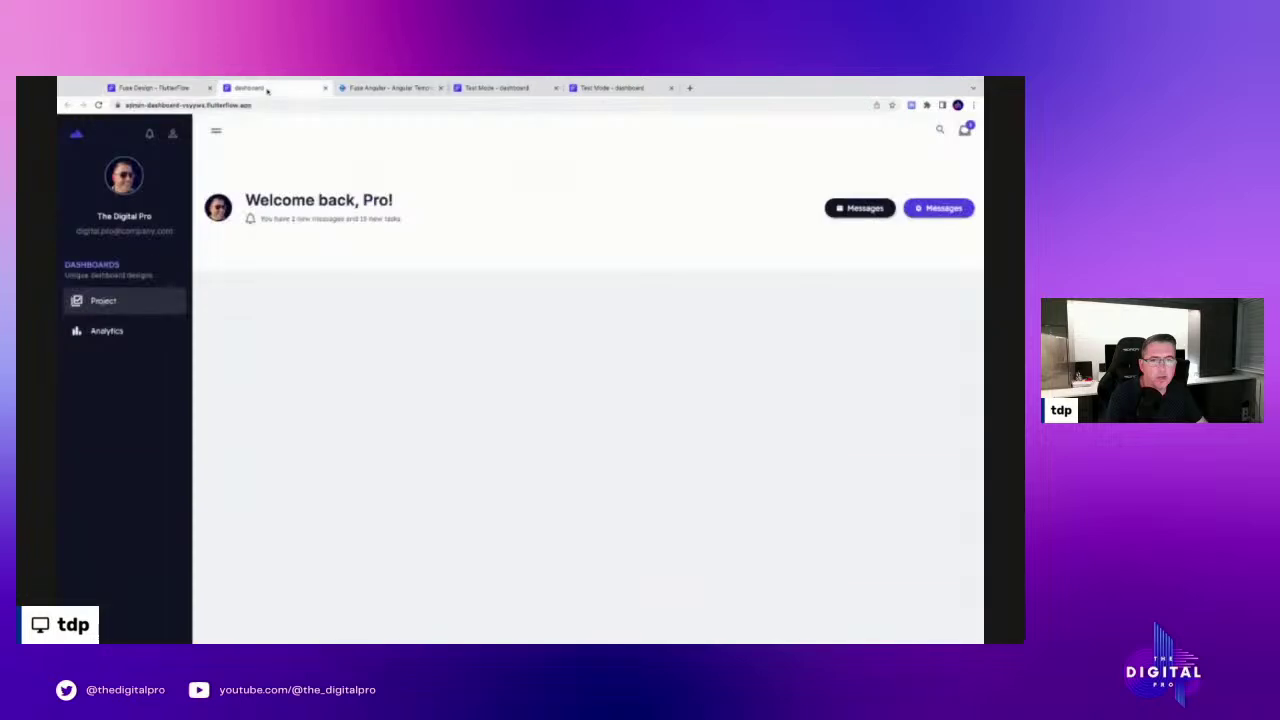
pyautogui.click(160, 88)
pyautogui.click(69, 186)
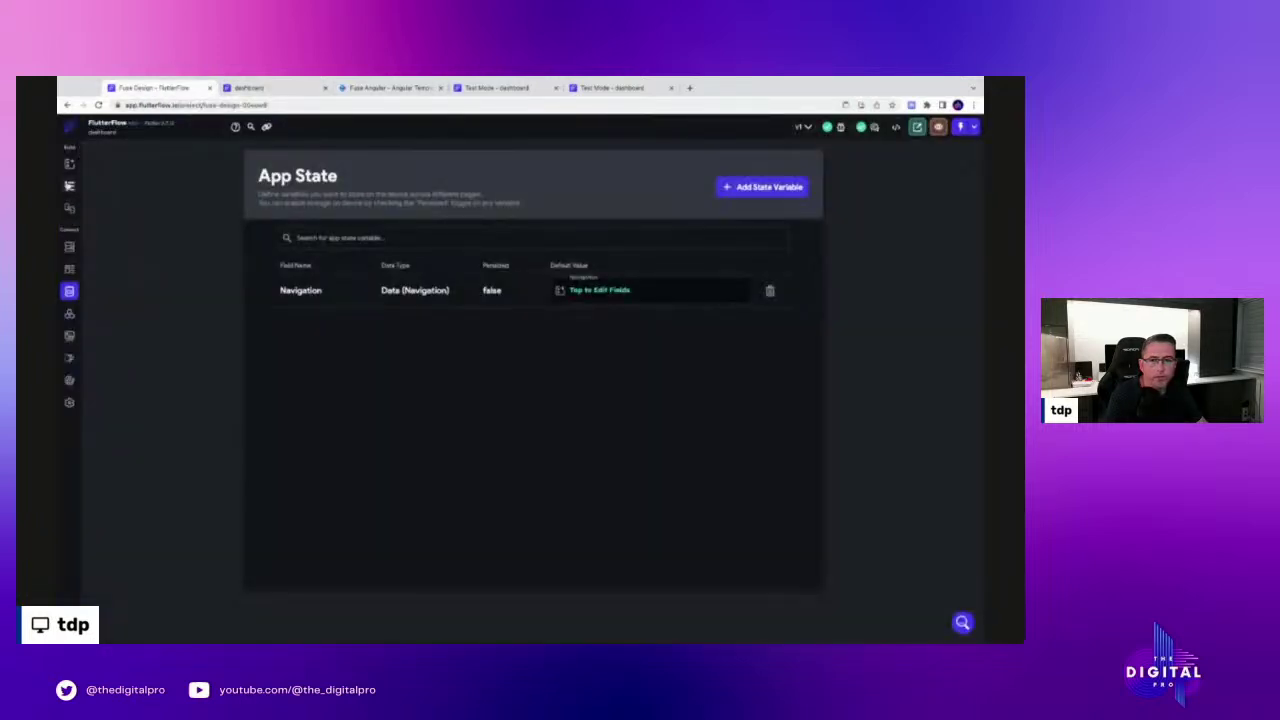
pyautogui.scroll(-5, 168, 498)
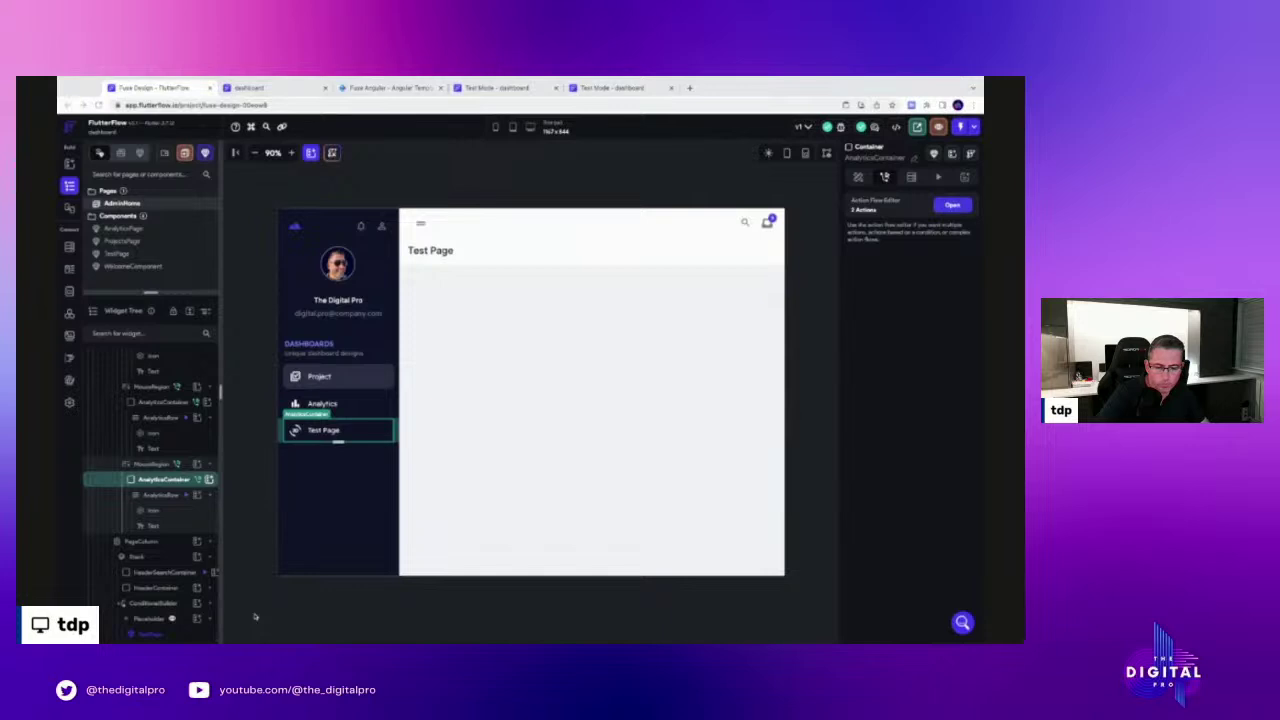
pyautogui.scroll(6, 196, 535)
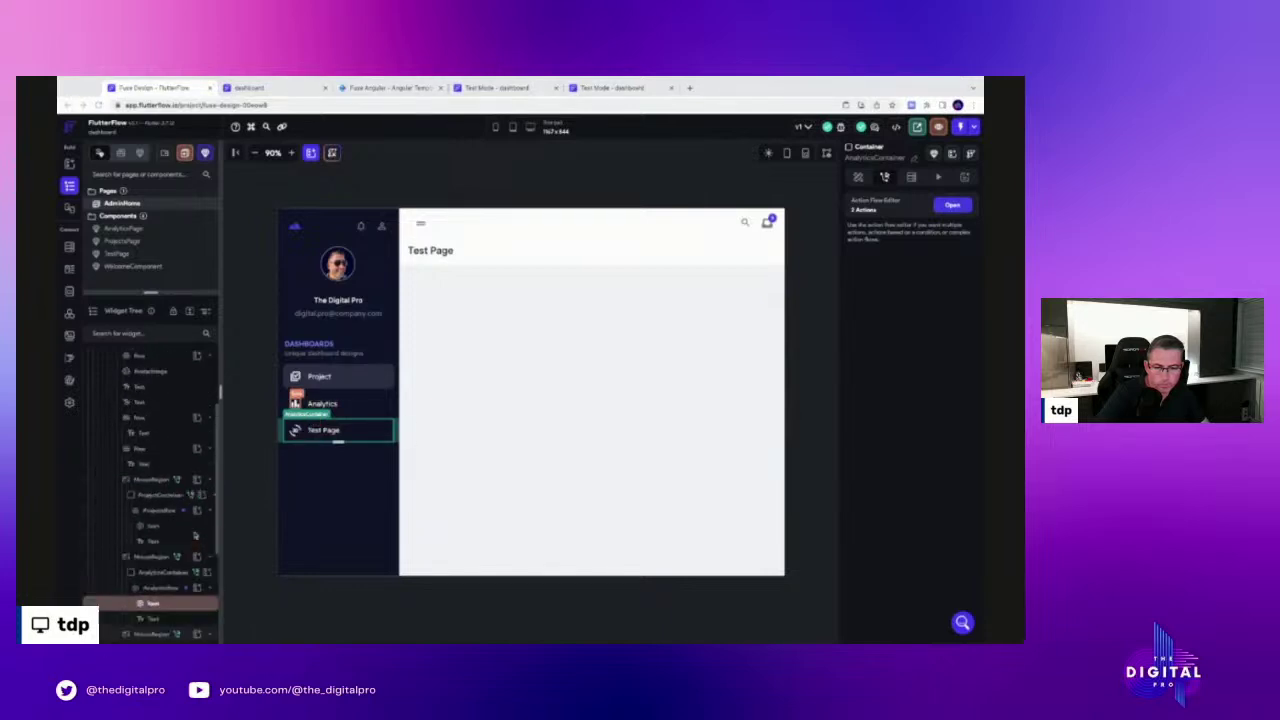
pyautogui.scroll(-2, 196, 535)
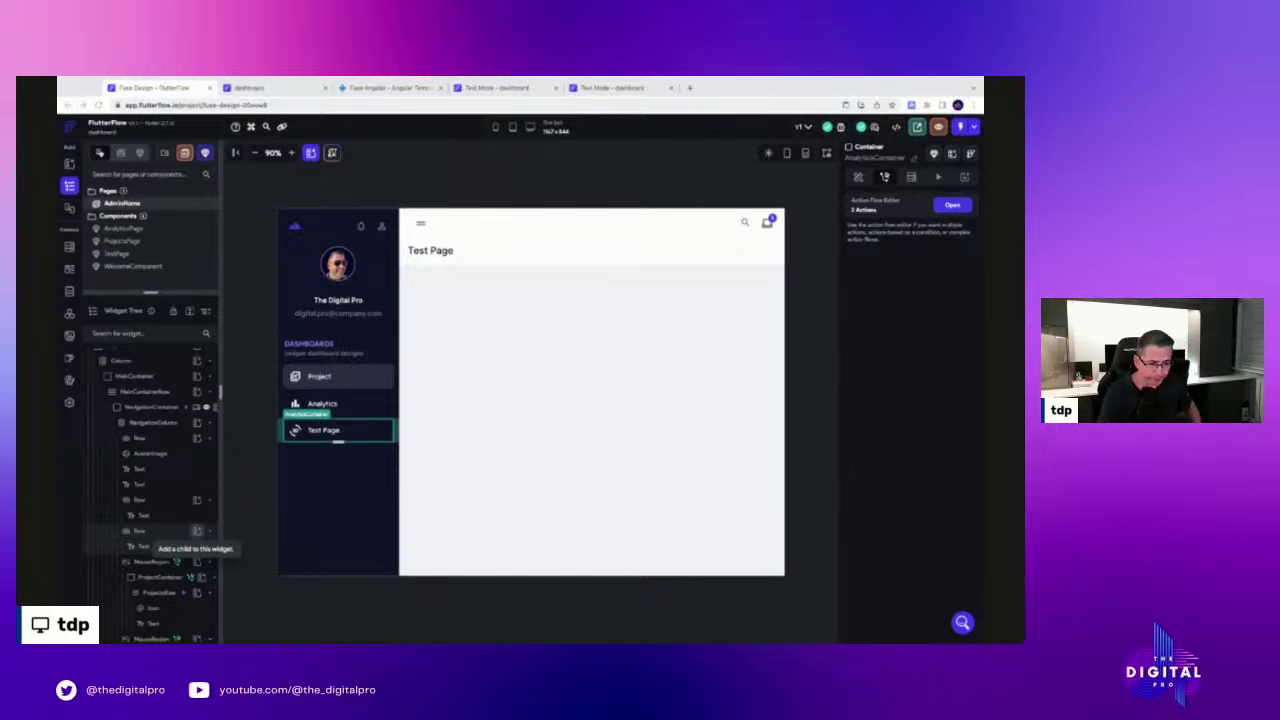
pyautogui.click(250, 516)
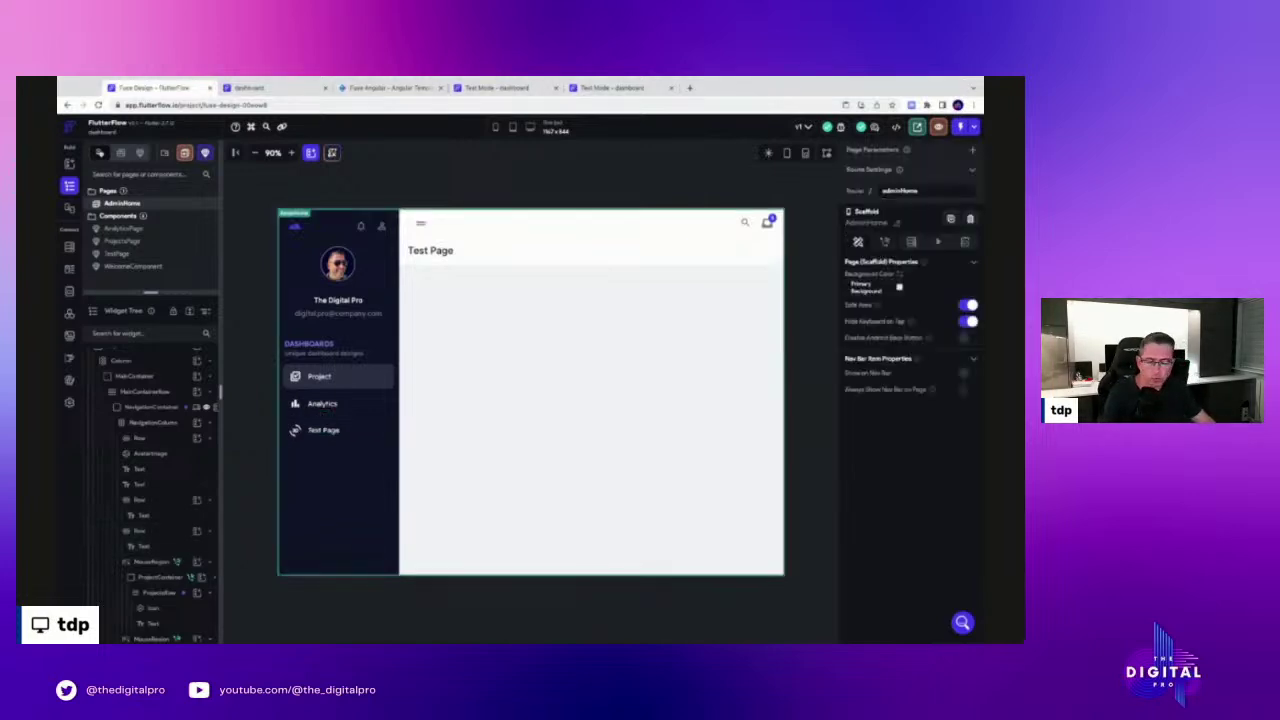
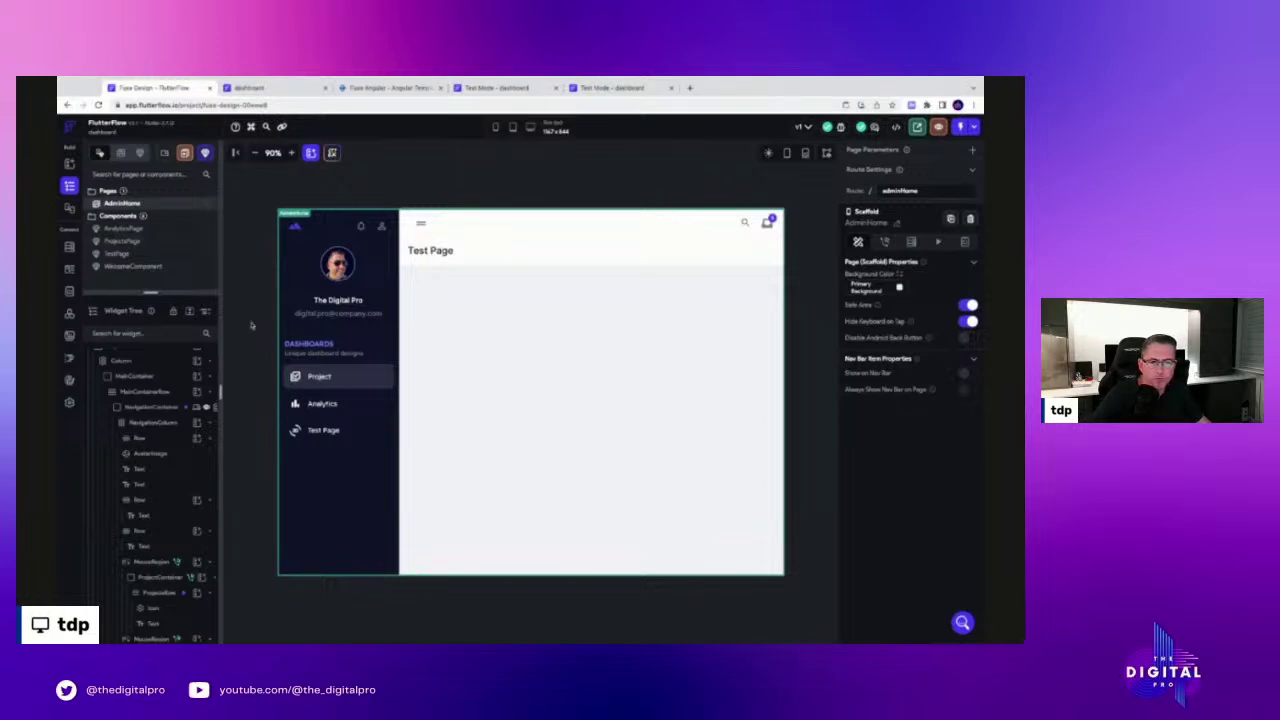
# Set the ConditionalBuilder on AdminHome to show its first condition's container in the UI builder
pyautogui.scroll(-5, 165, 556)
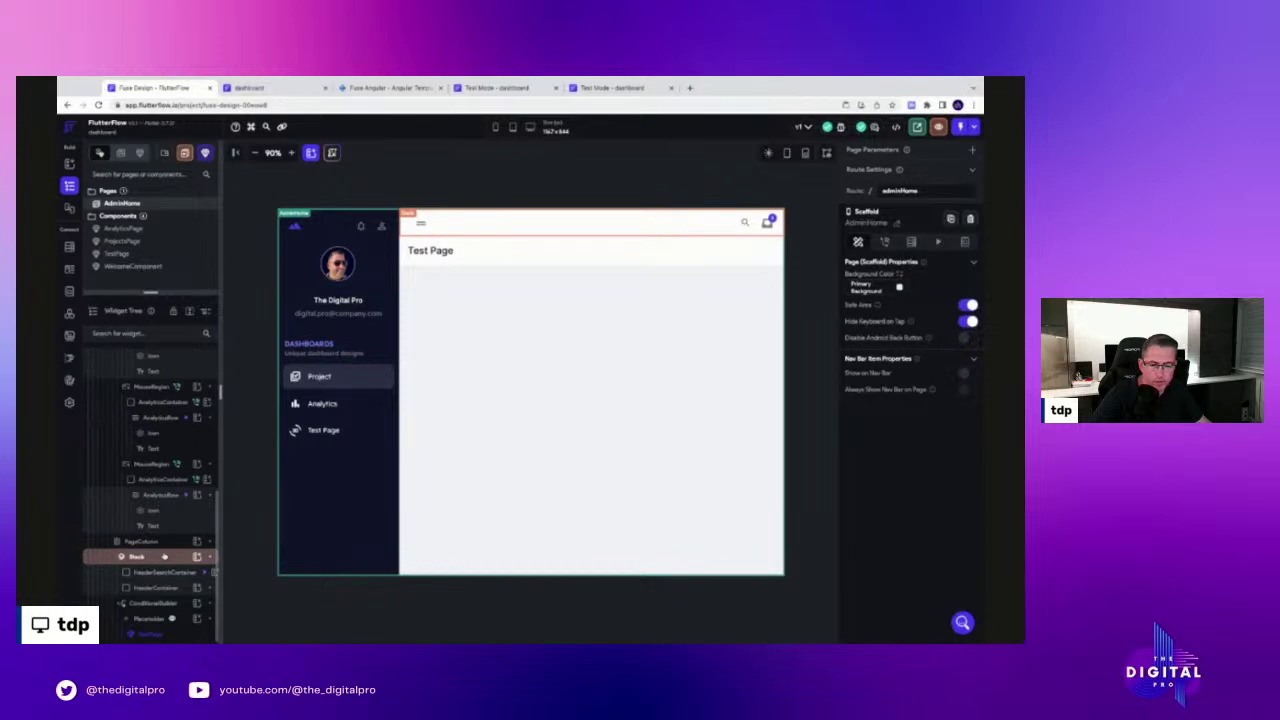
pyautogui.click(155, 604)
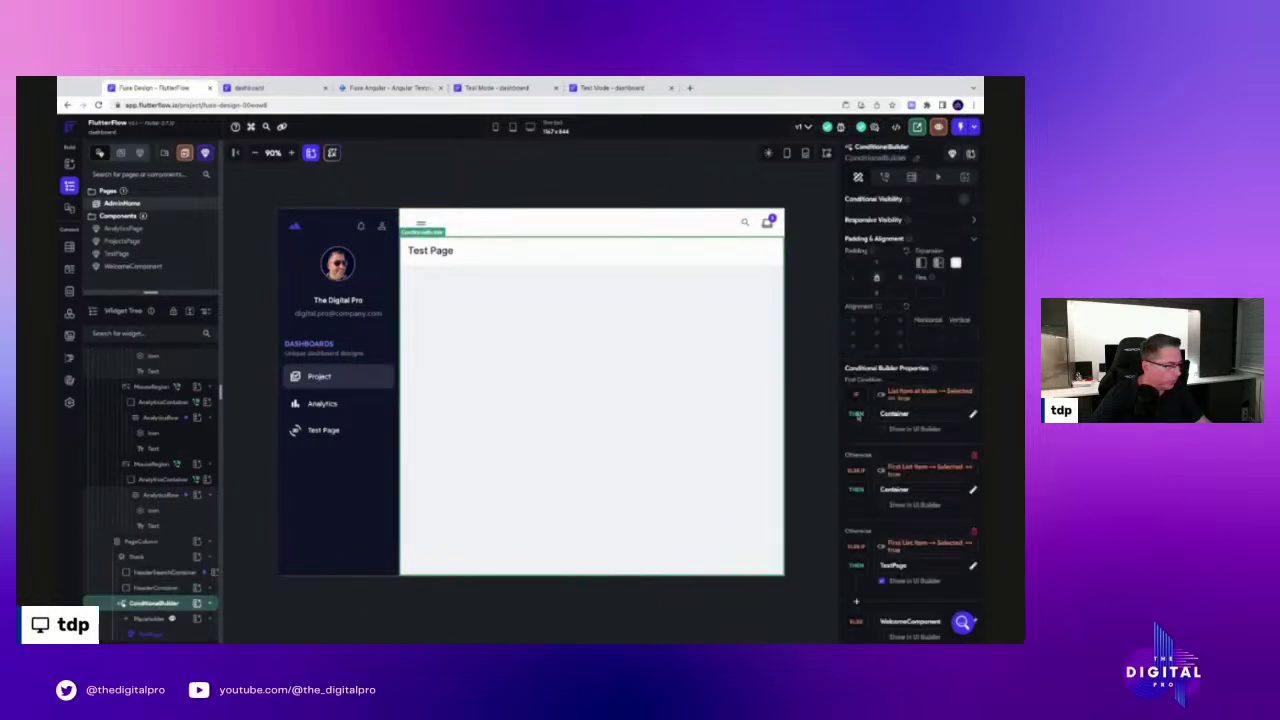
pyautogui.click(882, 430)
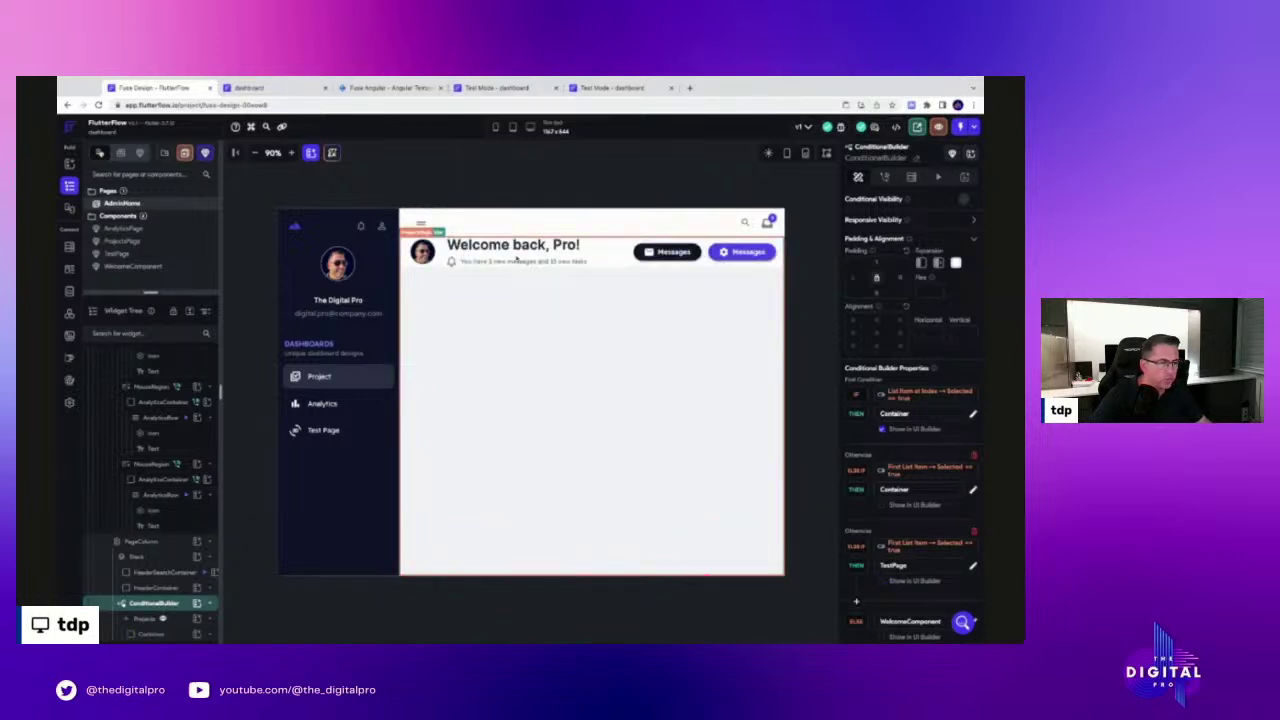
# Check the published dashboard's responsive layout with the browser developer tools by narrowing the viewport and widening it again
pyautogui.click(510, 88)
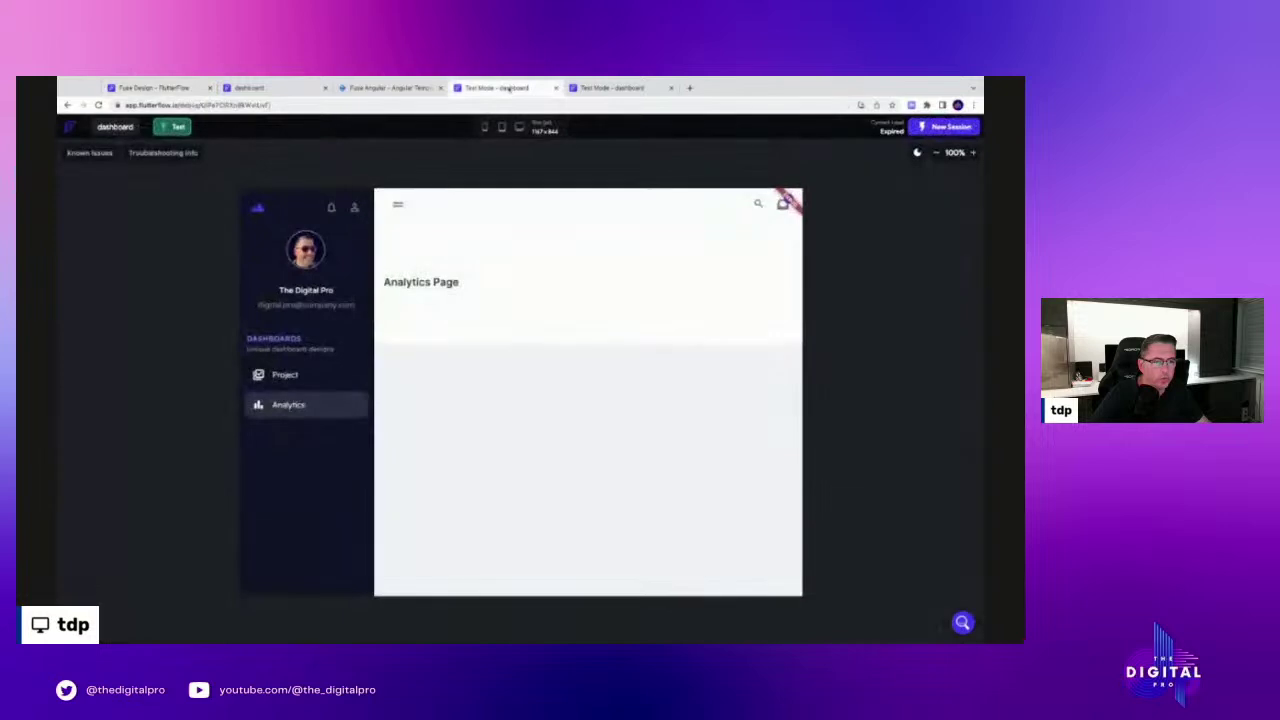
pyautogui.click(612, 88)
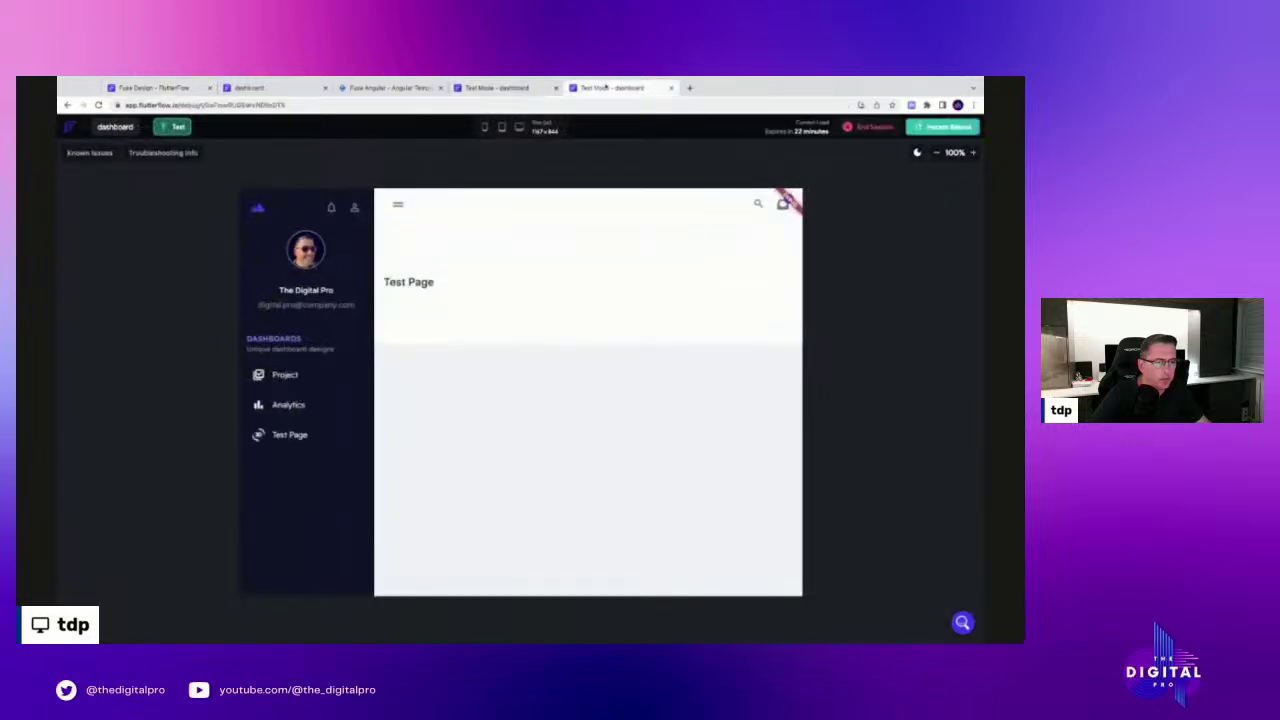
pyautogui.click(280, 90)
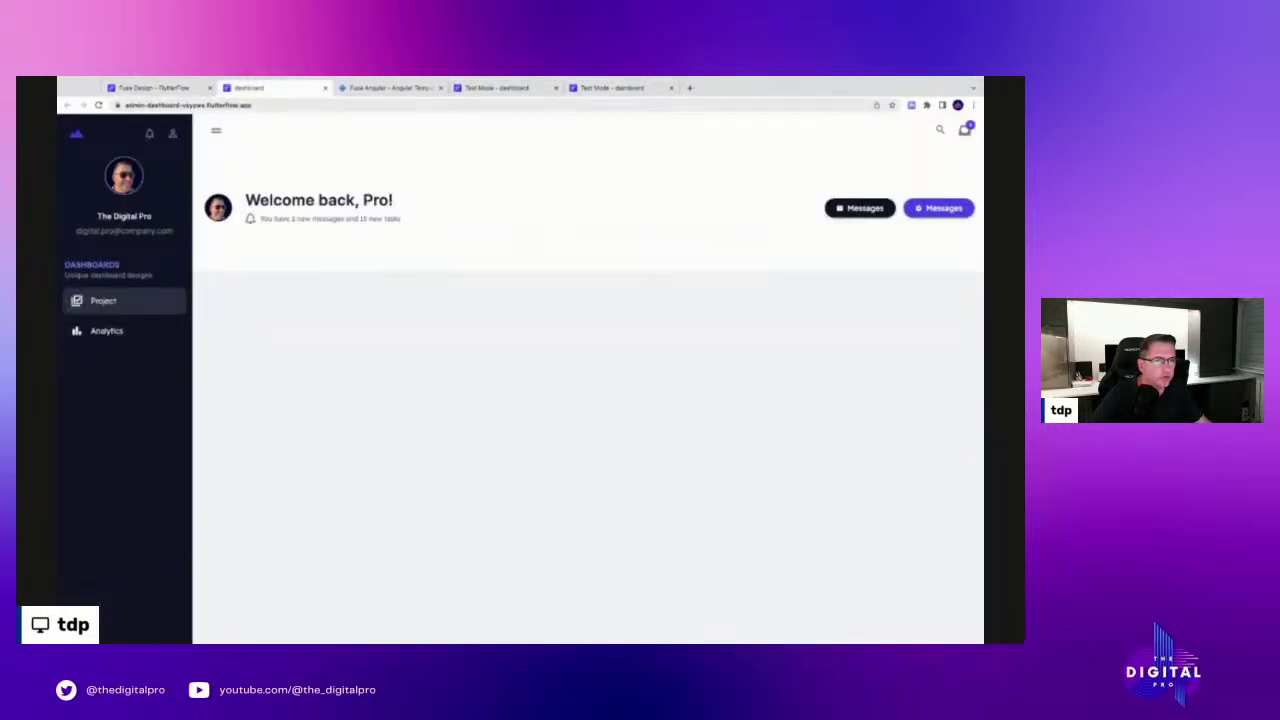
pyautogui.press('super+alt+i')
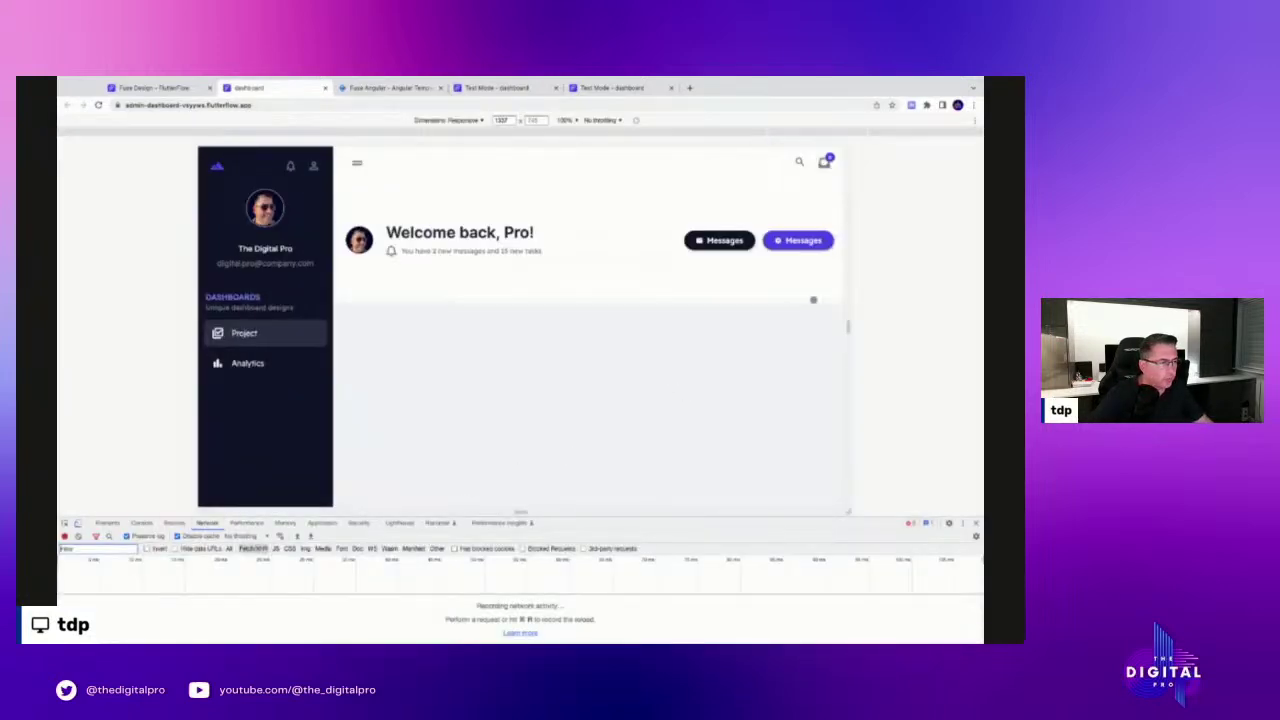
pyautogui.moveTo(848, 326); pyautogui.dragTo(756, 327)
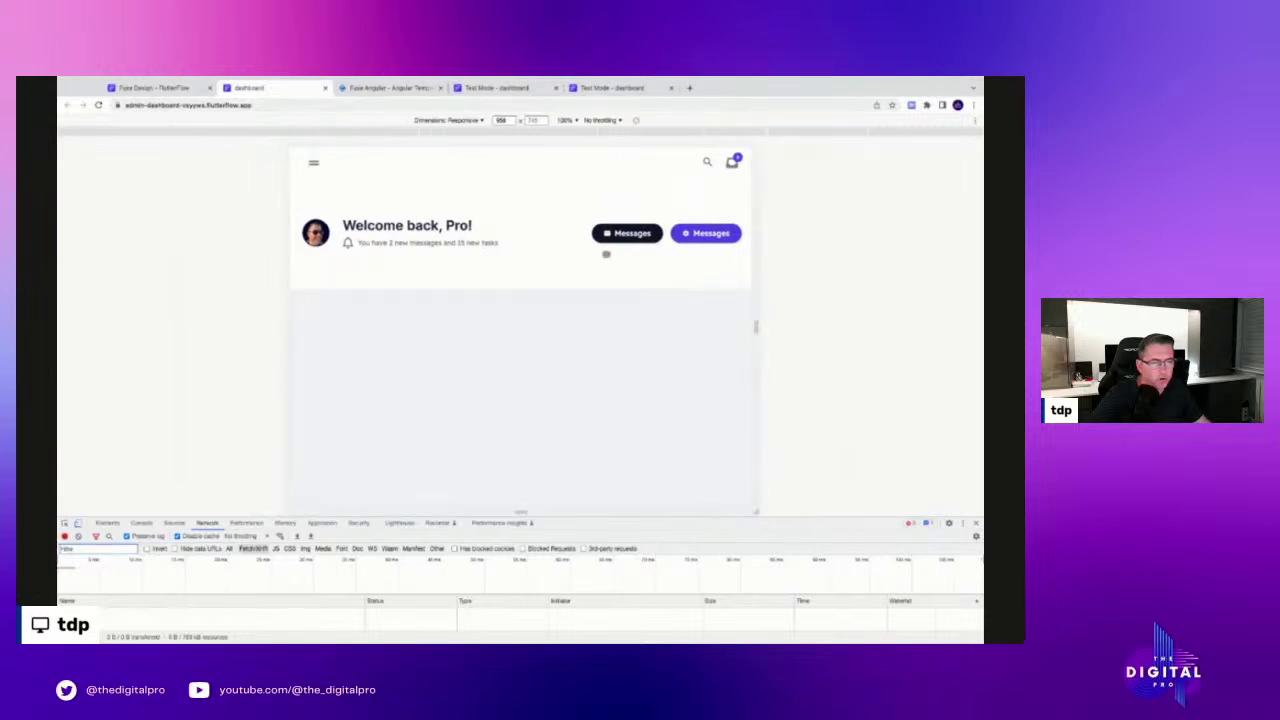
pyautogui.moveTo(758, 327); pyautogui.dragTo(853, 327)
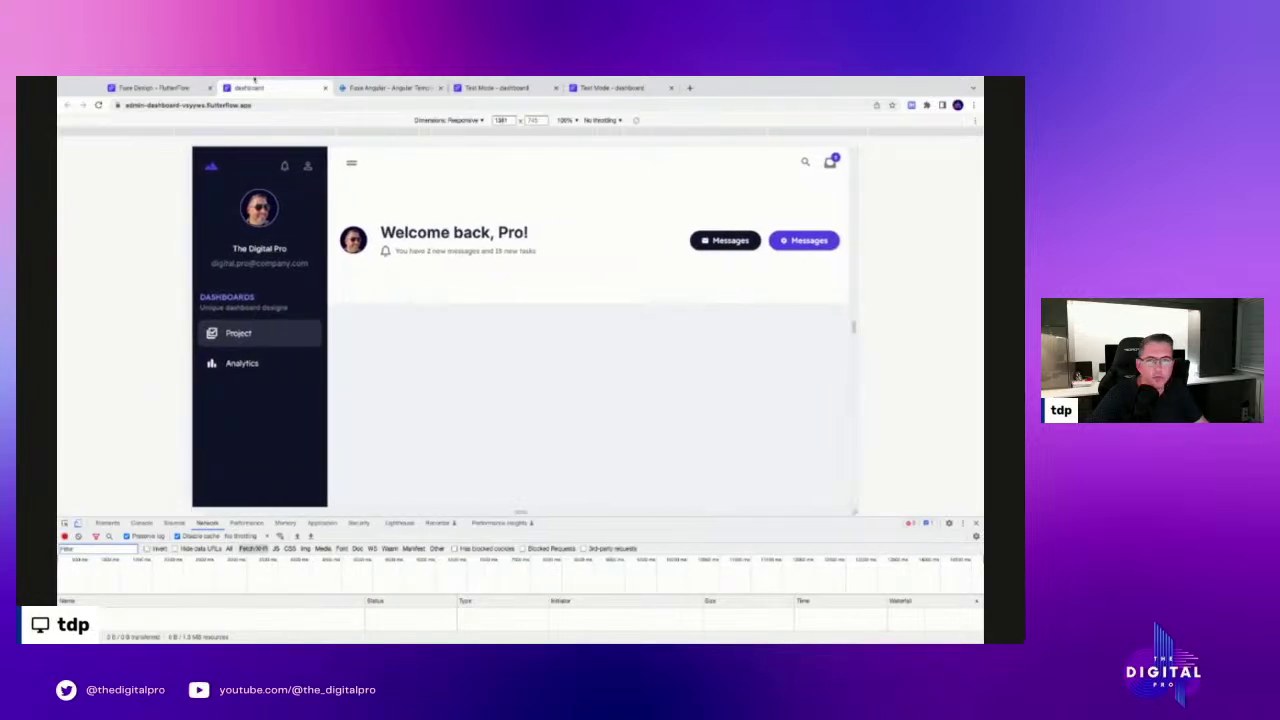
# Return to the FlutterFlow project and review the responsive breakpoints in the theme's design system settings
pyautogui.click(155, 88)
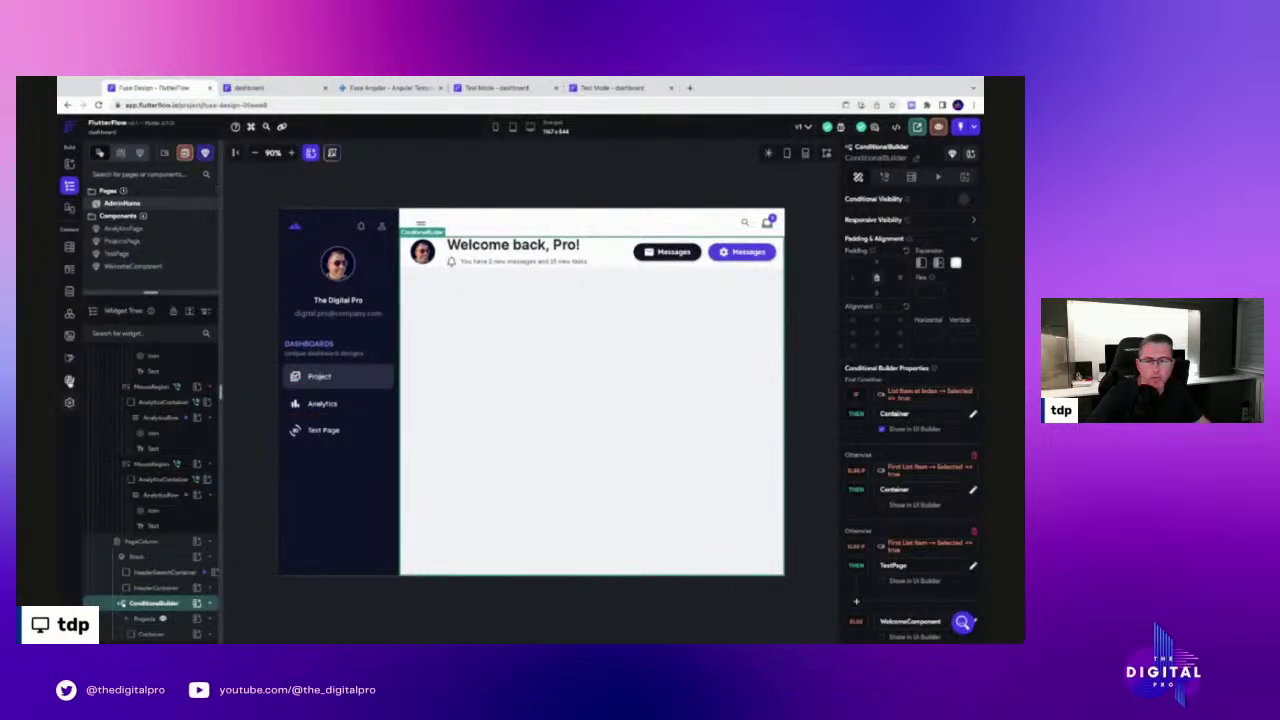
pyautogui.click(69, 401)
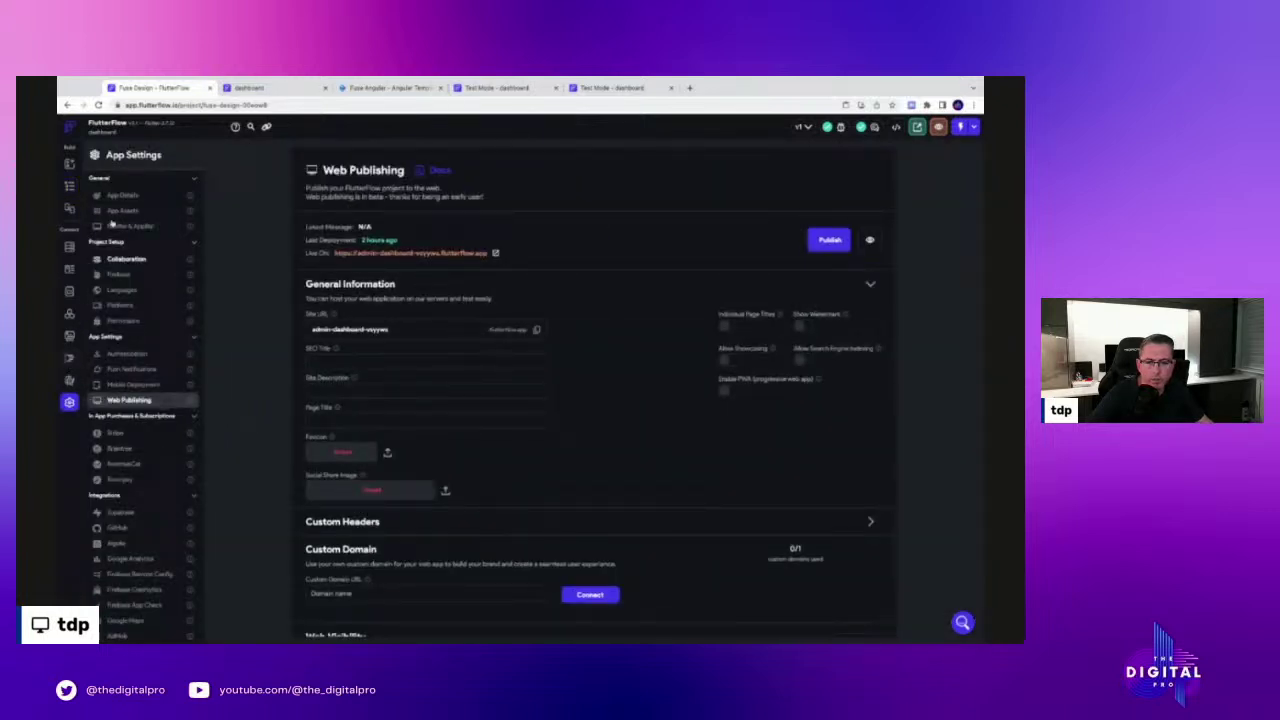
pyautogui.click(69, 380)
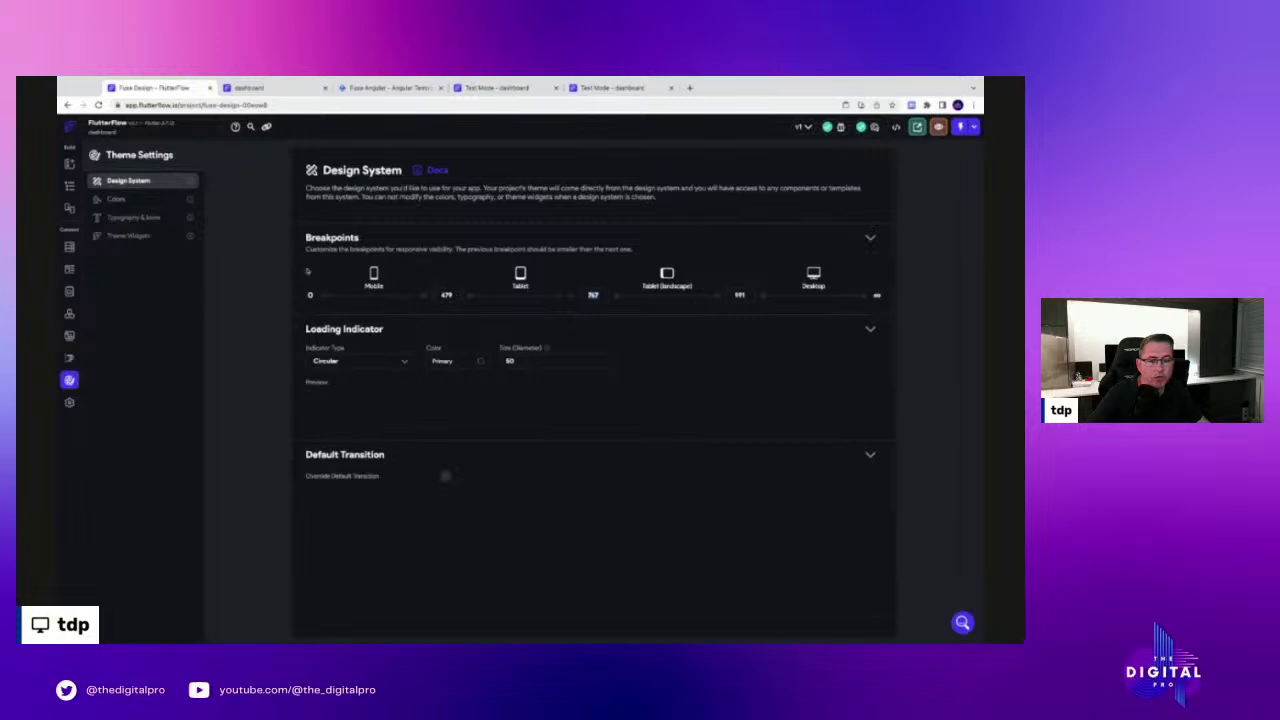
# Open the ProjectsPage component and examine the screen-width conditions that control the font size of the "Welcome back, Pro!" text
pyautogui.click(69, 186)
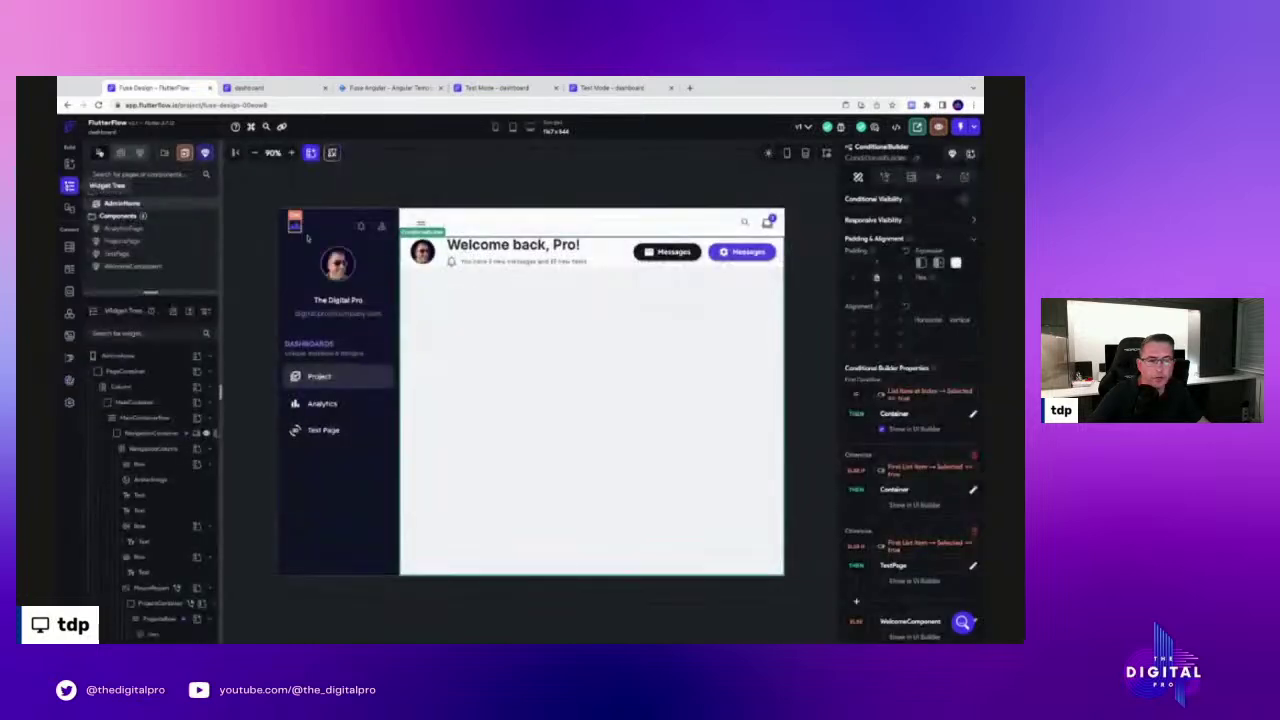
pyautogui.click(120, 242)
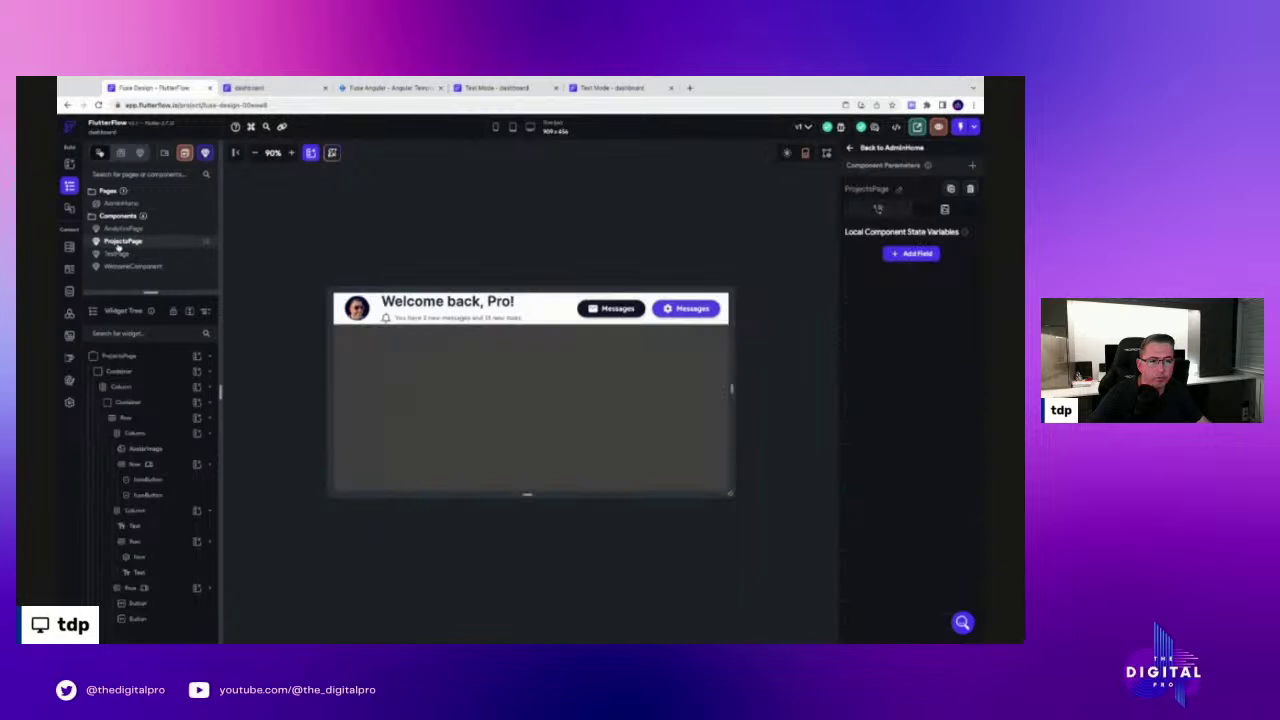
pyautogui.click(437, 311)
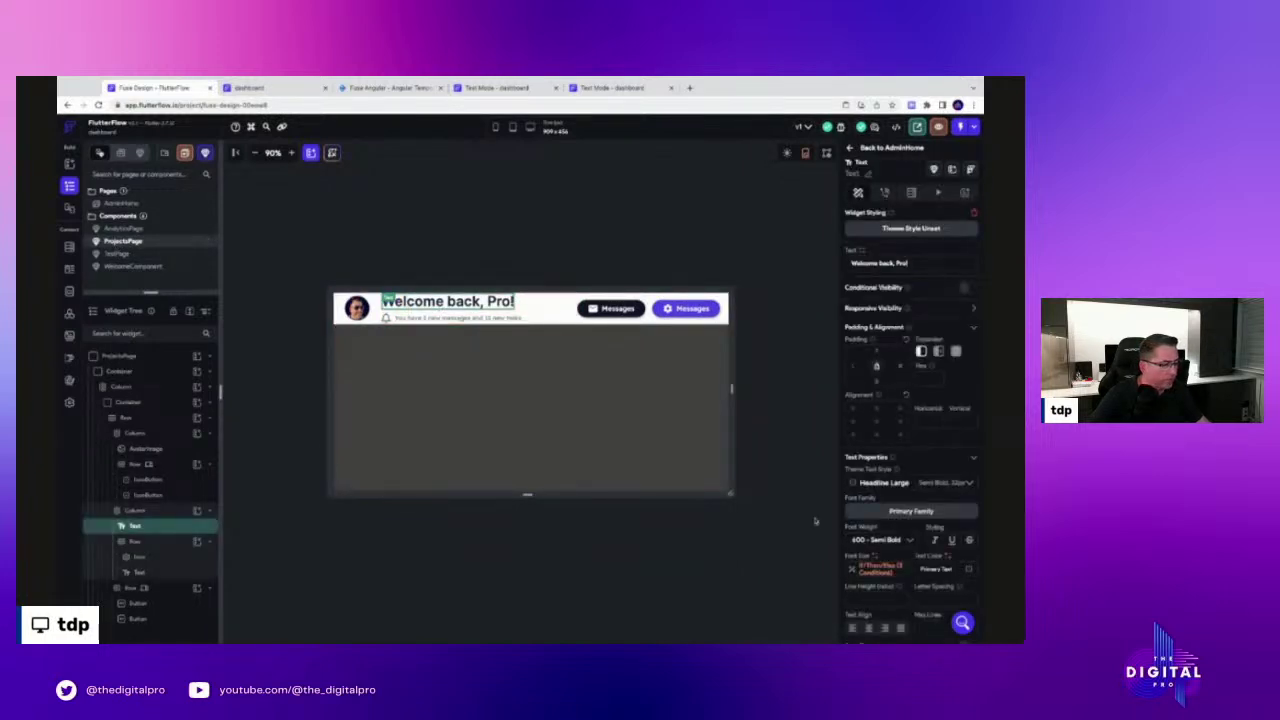
pyautogui.scroll(-2, 877, 570)
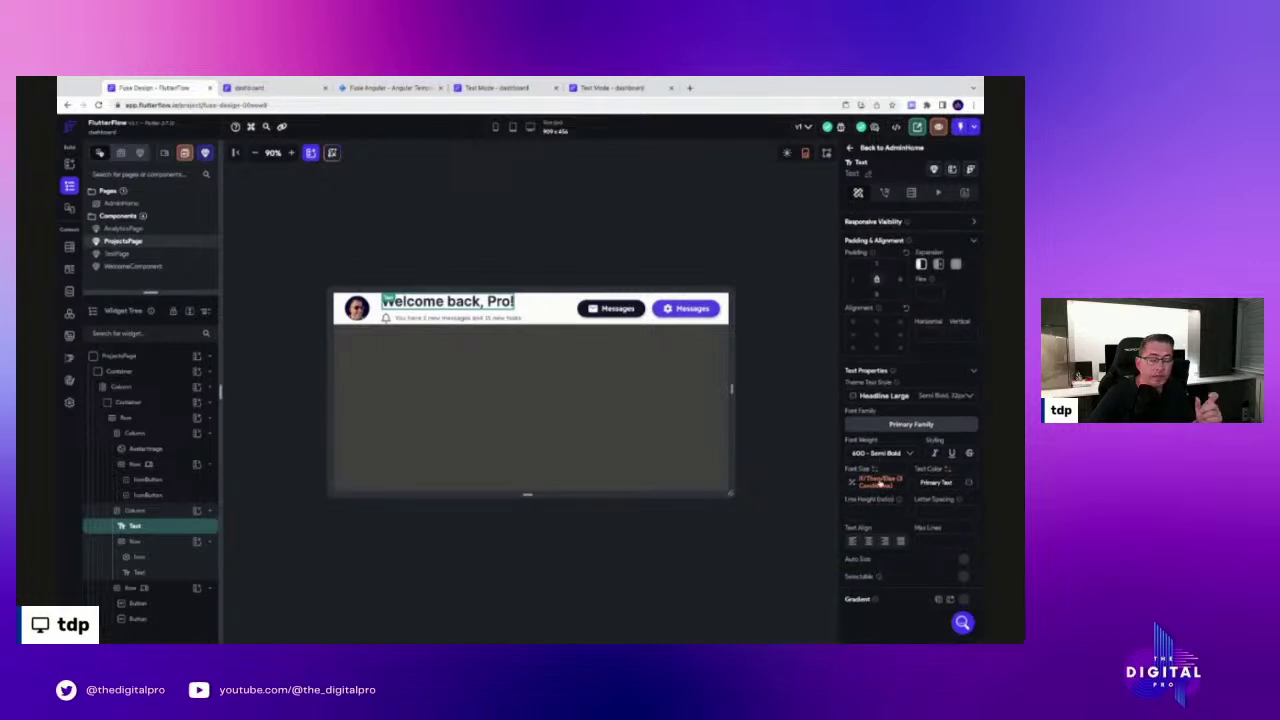
pyautogui.click(880, 482)
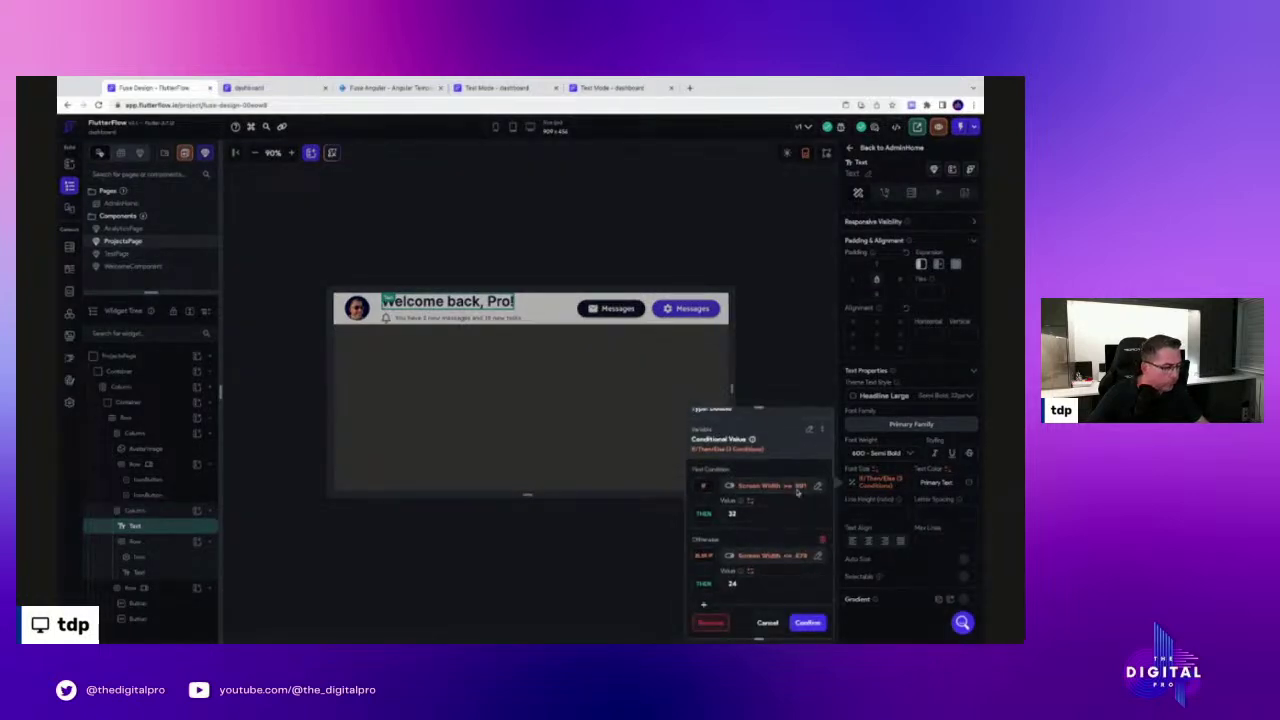
pyautogui.scroll(-2, 800, 485)
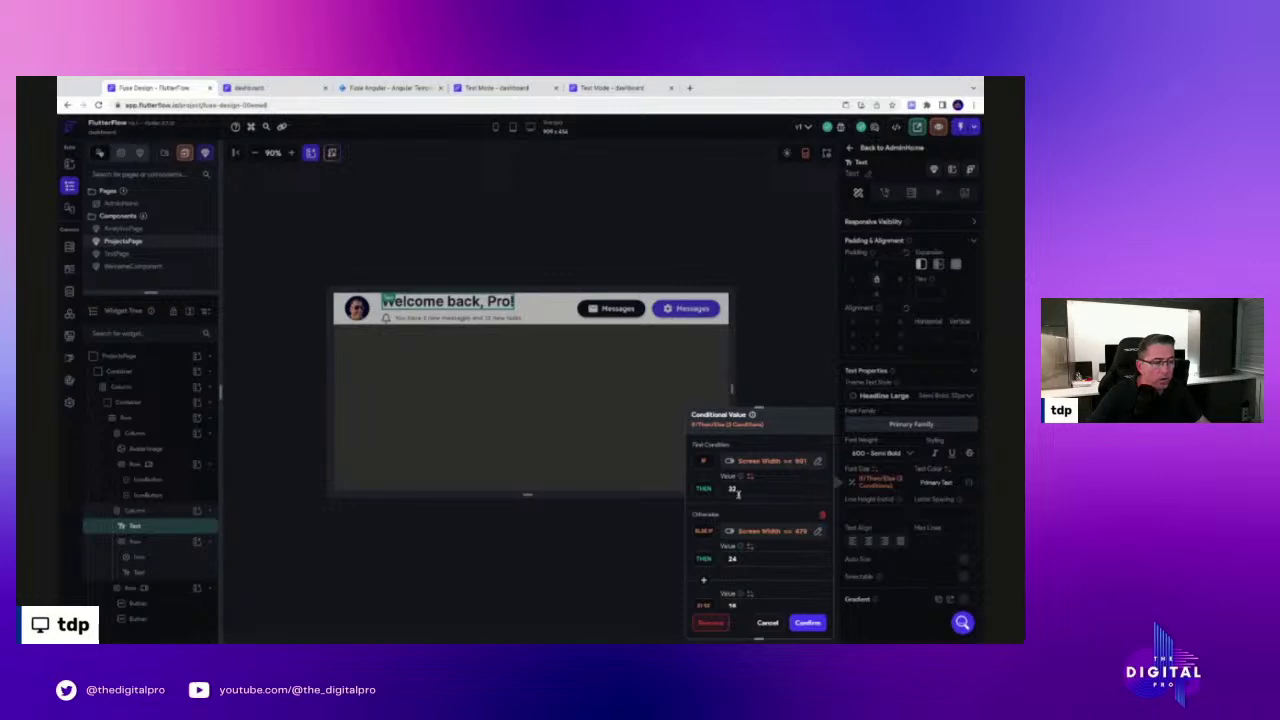
pyautogui.doubleClick(731, 489)
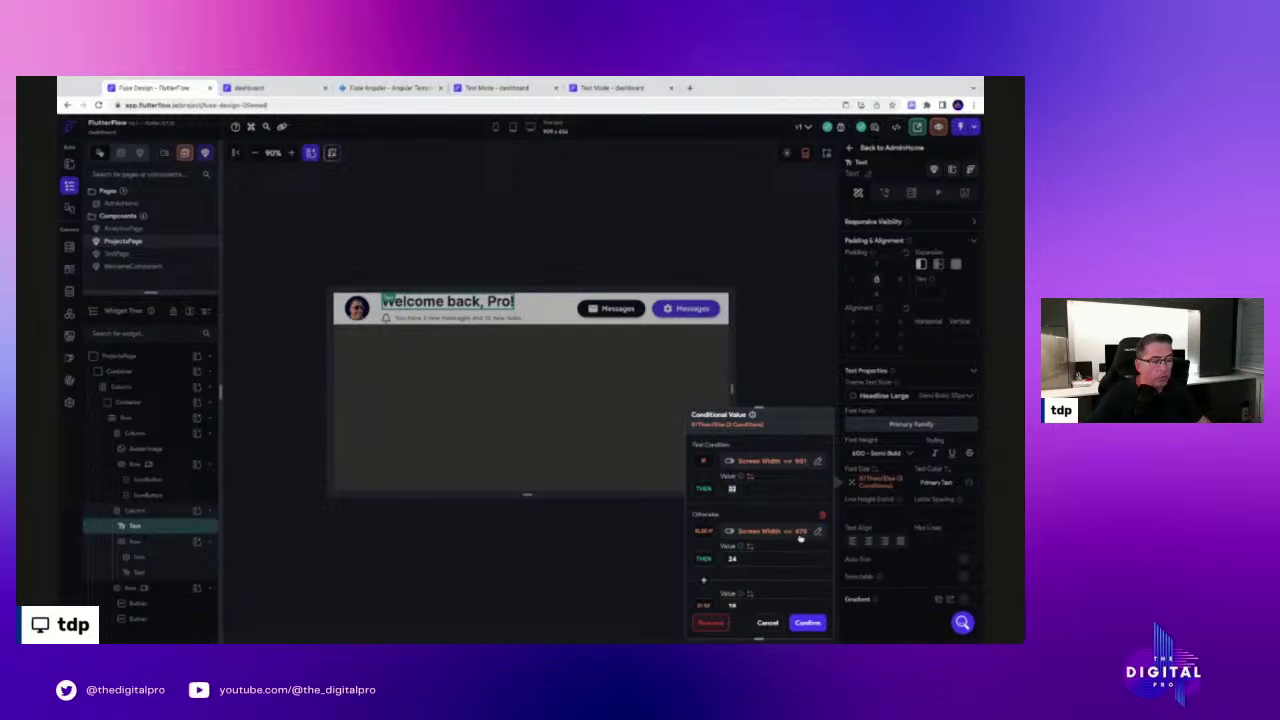
pyautogui.doubleClick(734, 560)
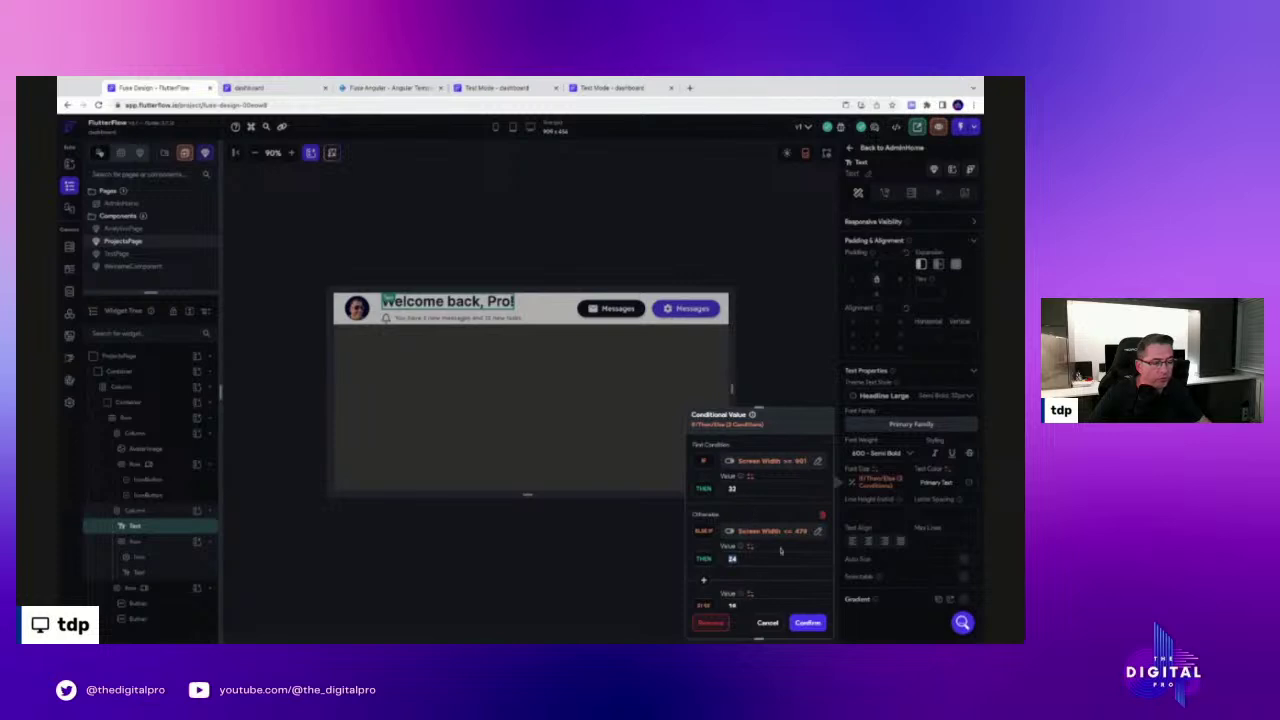
pyautogui.scroll(-2, 781, 550)
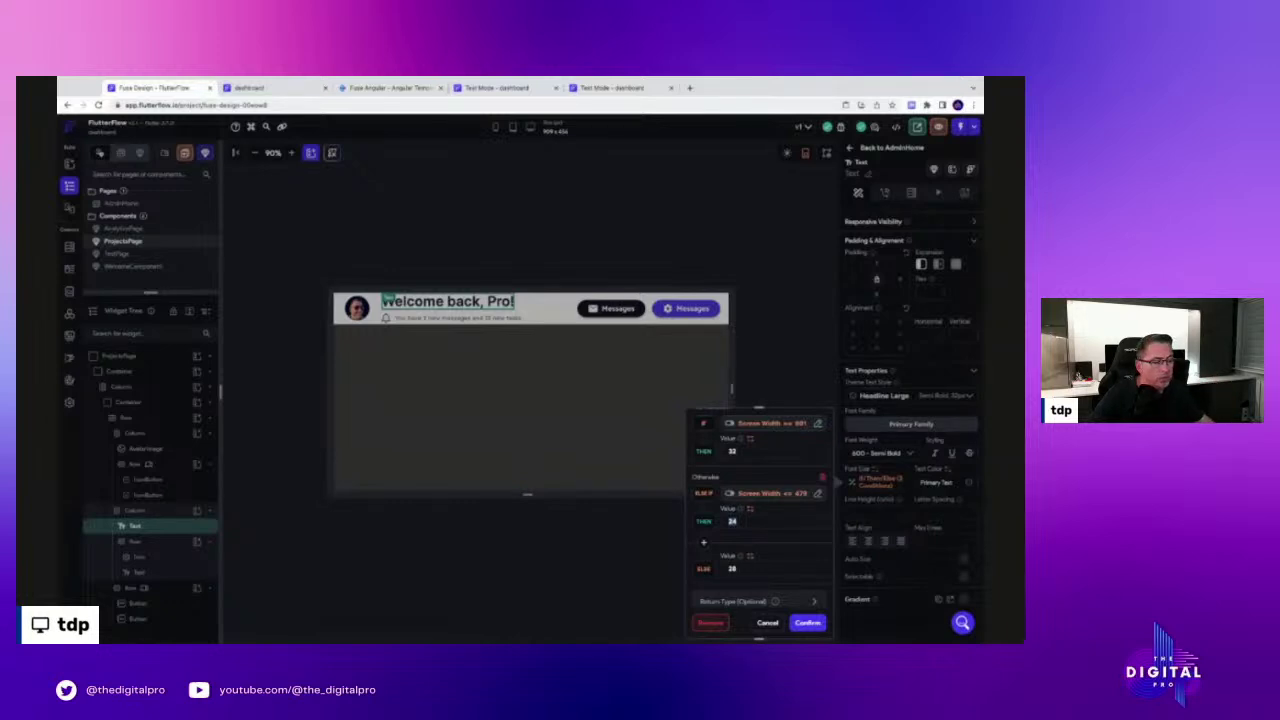
pyautogui.scroll(2, 733, 568)
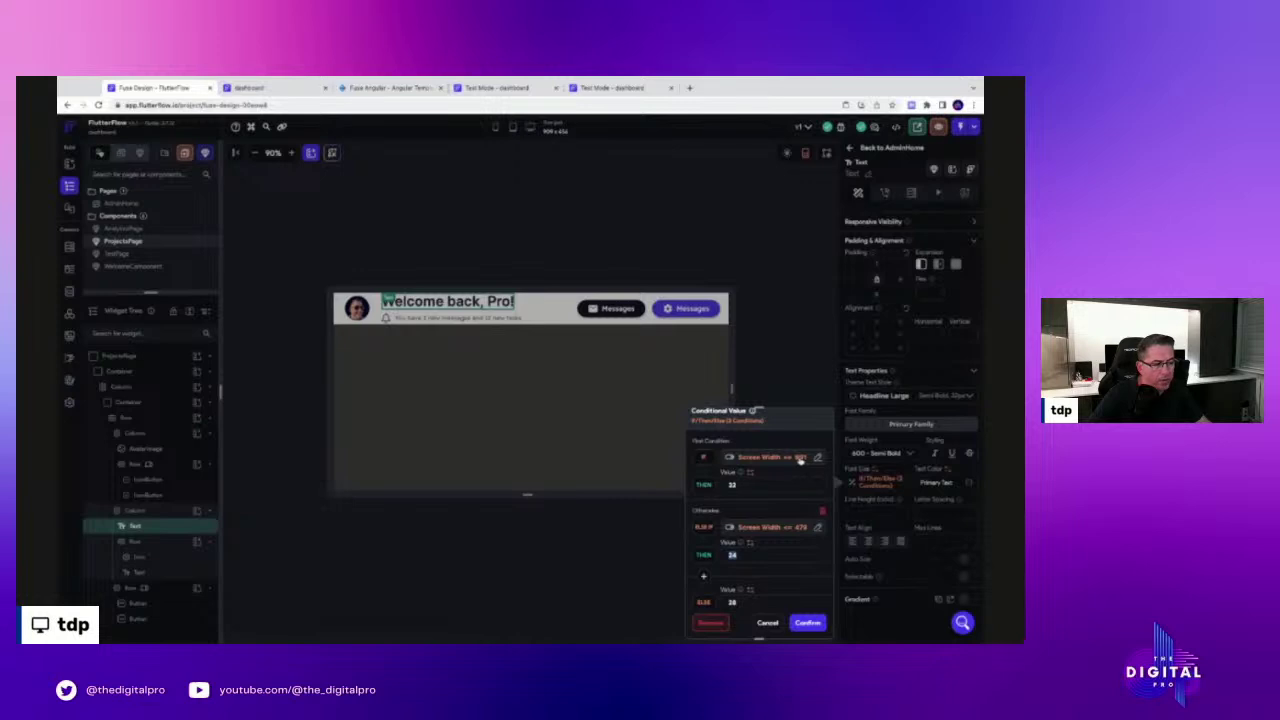
pyautogui.scroll(3, 801, 530)
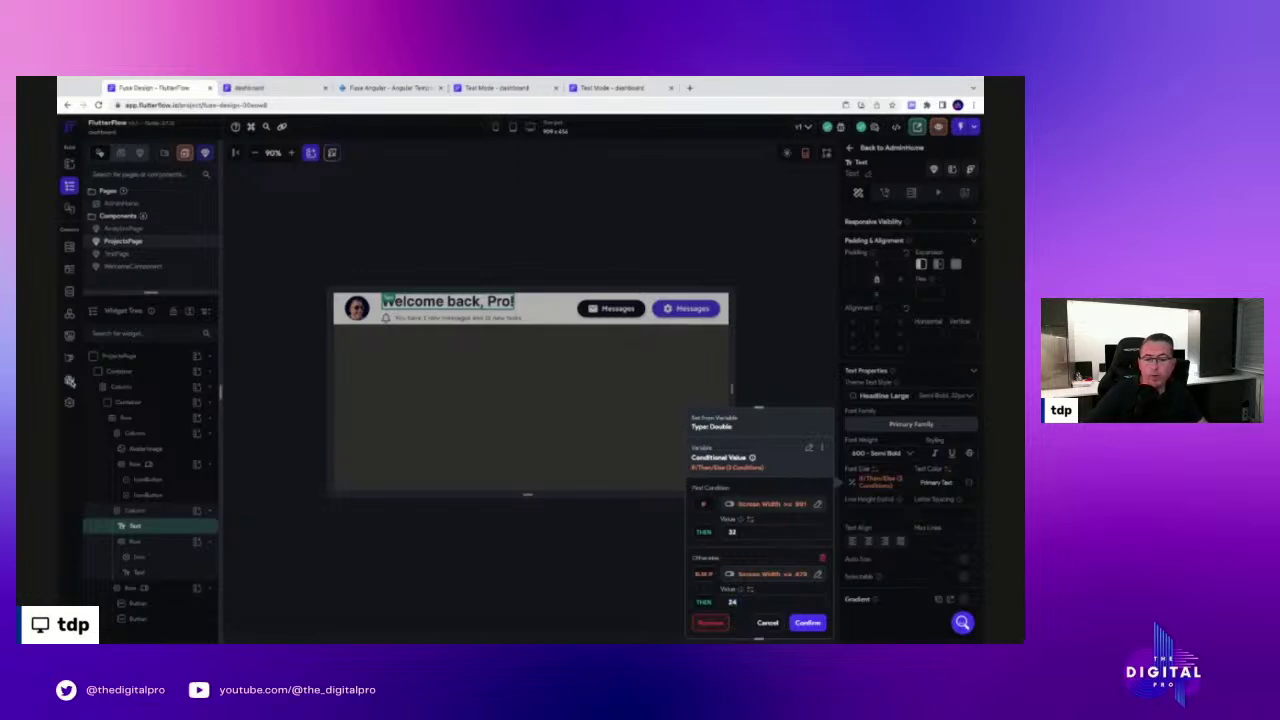
# Recheck the theme's breakpoints, glance at the App State variables, and return to the welcome text's properties on ProjectsPage
pyautogui.click(69, 380)
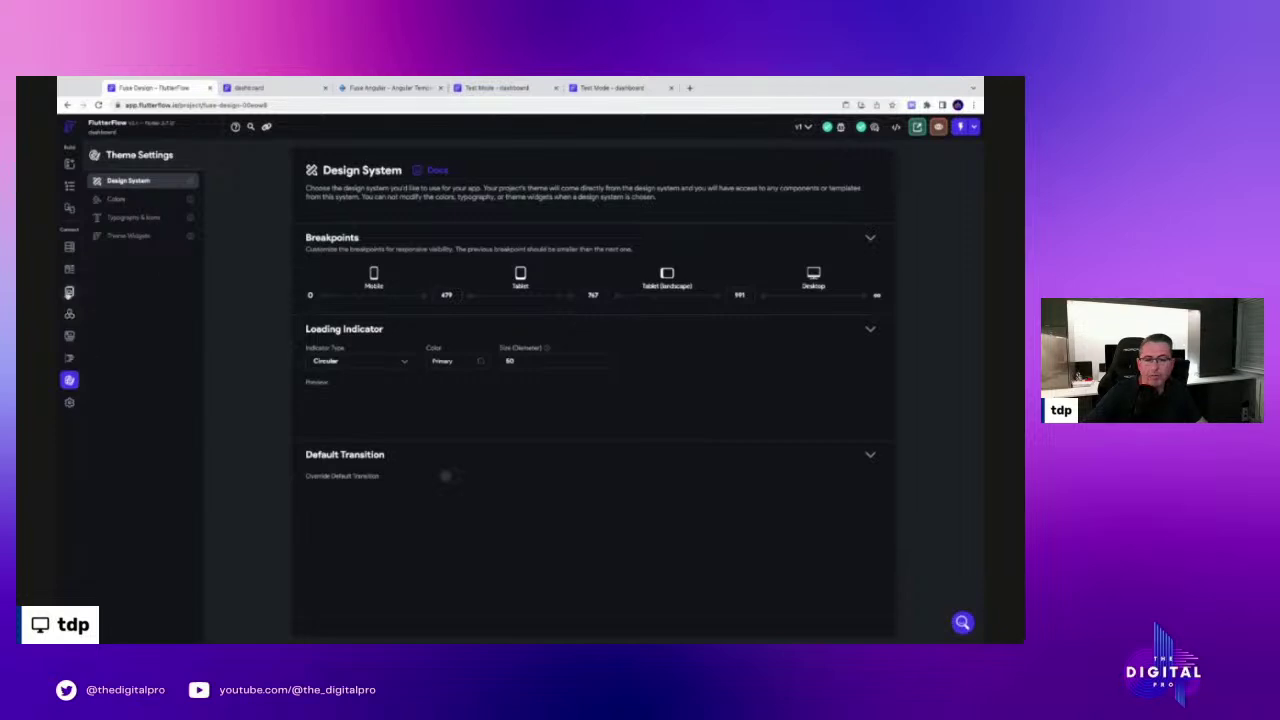
pyautogui.click(70, 292)
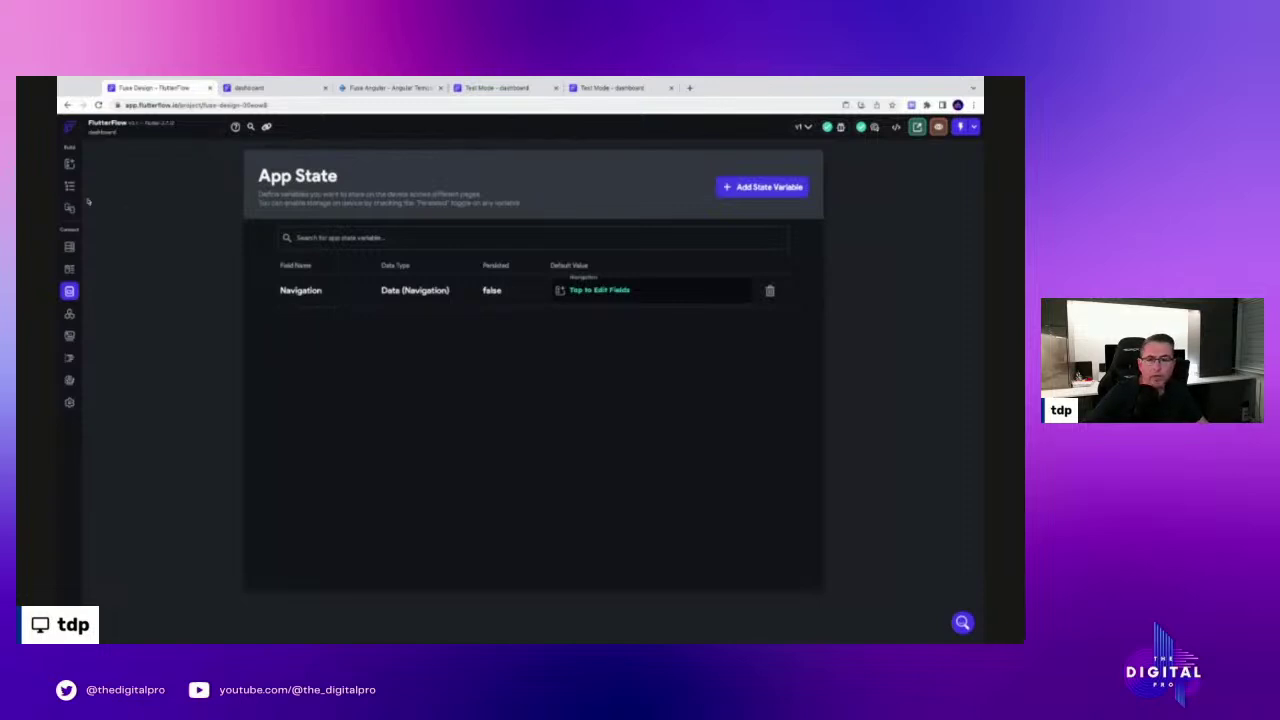
pyautogui.click(69, 186)
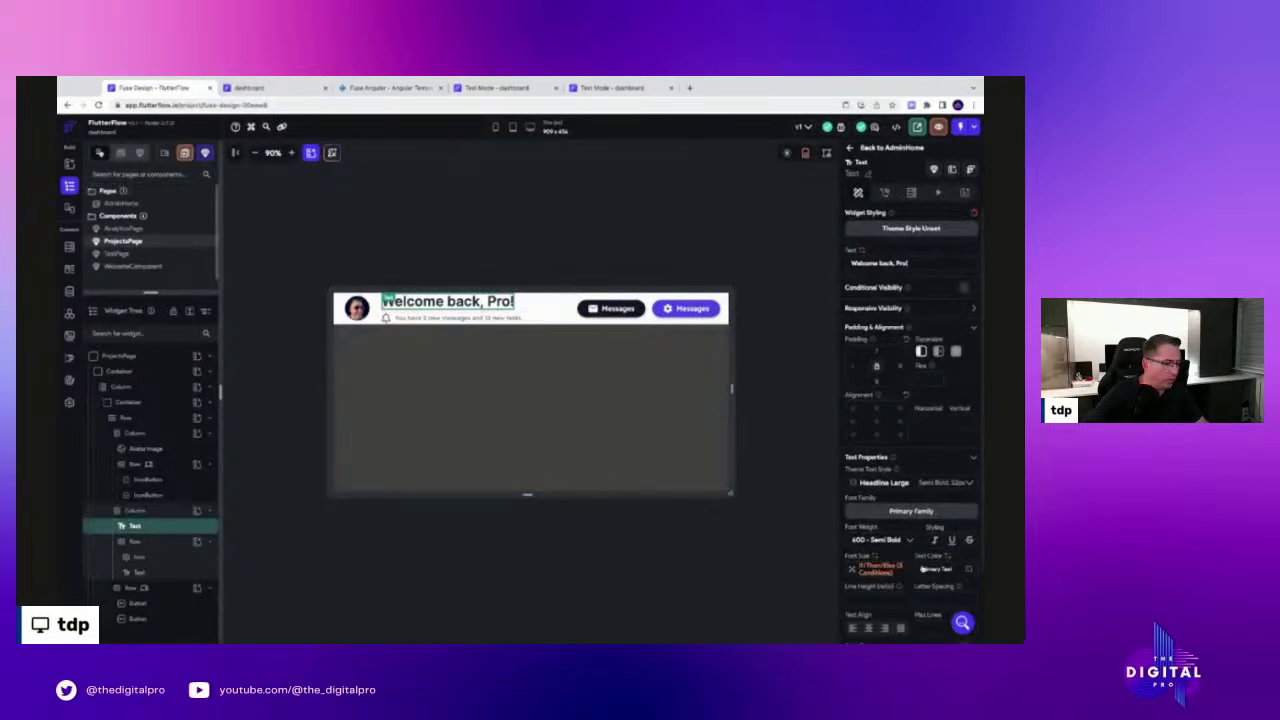
pyautogui.scroll(-3, 940, 562)
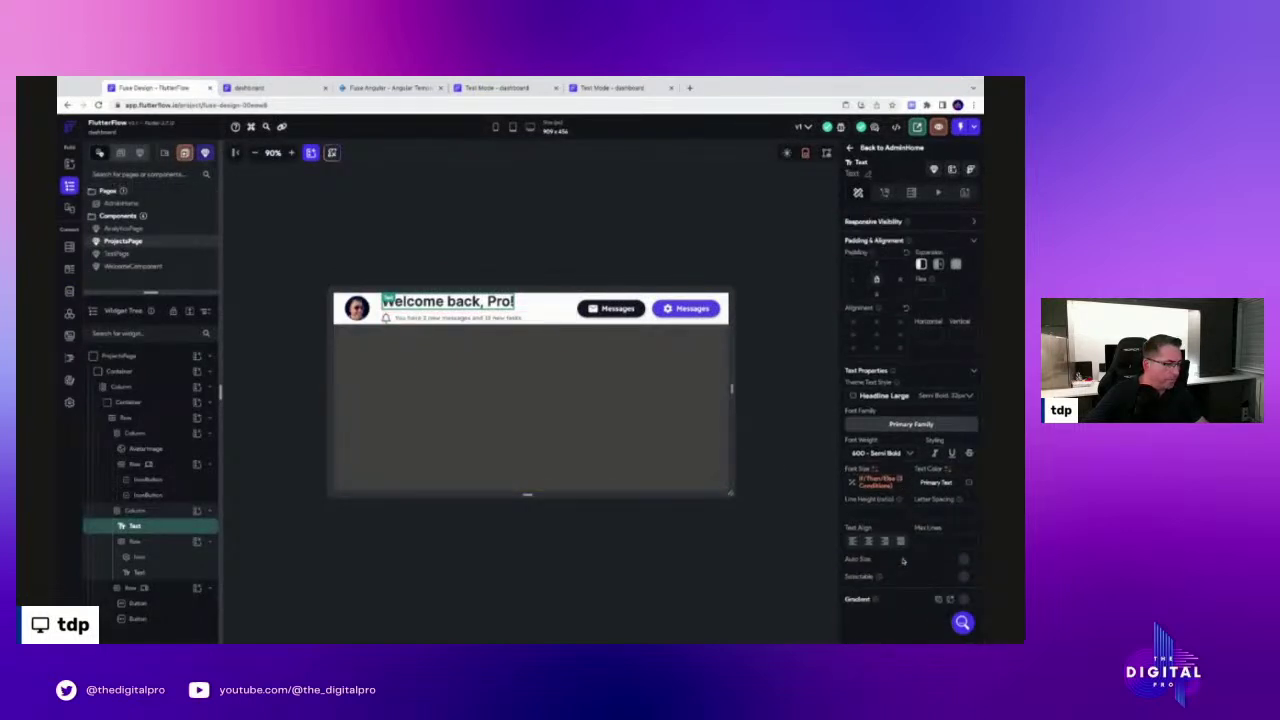
pyautogui.scroll(3, 903, 561)
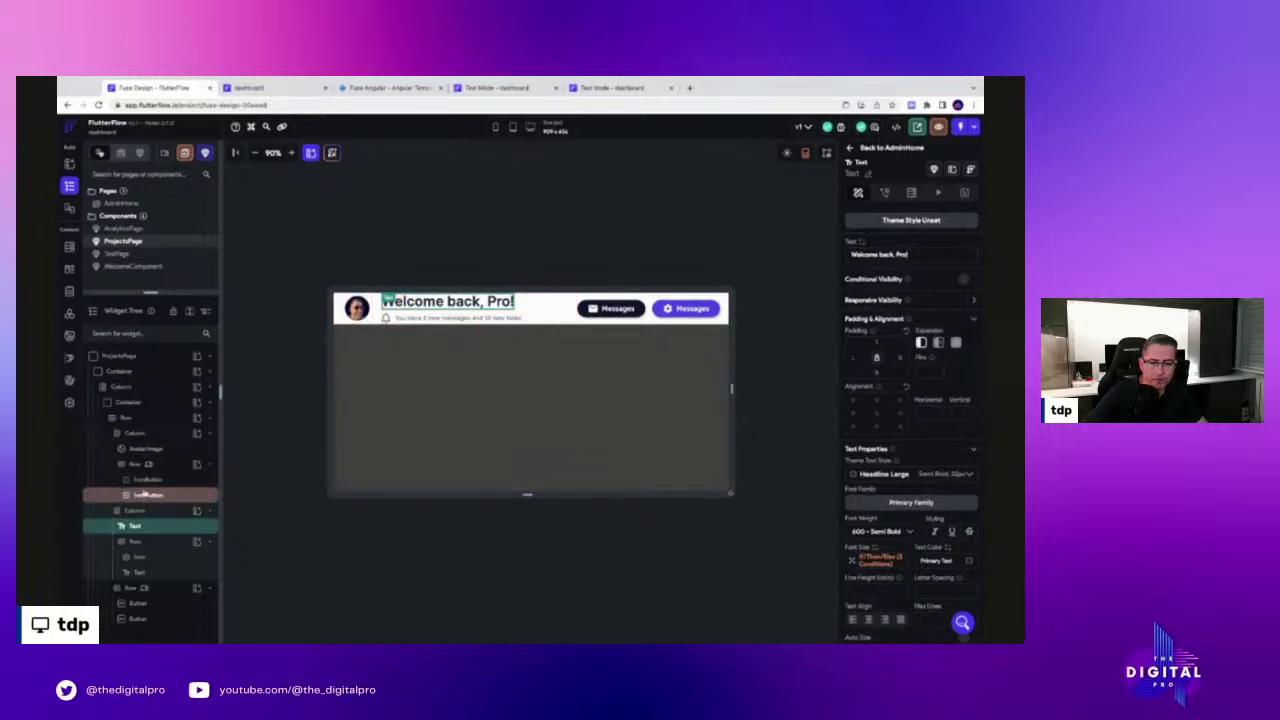
# Examine the screen-width conditions that set the height of the header container on ProjectsPage
pyautogui.click(616, 407)
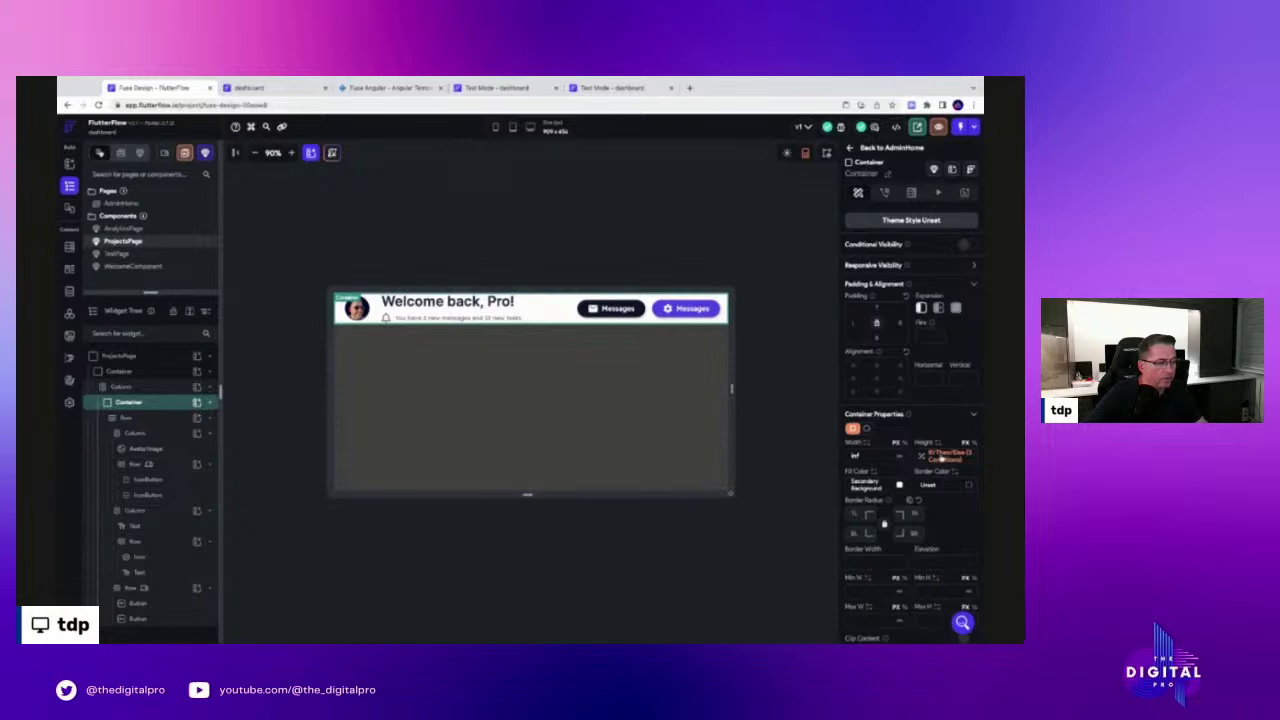
pyautogui.click(943, 456)
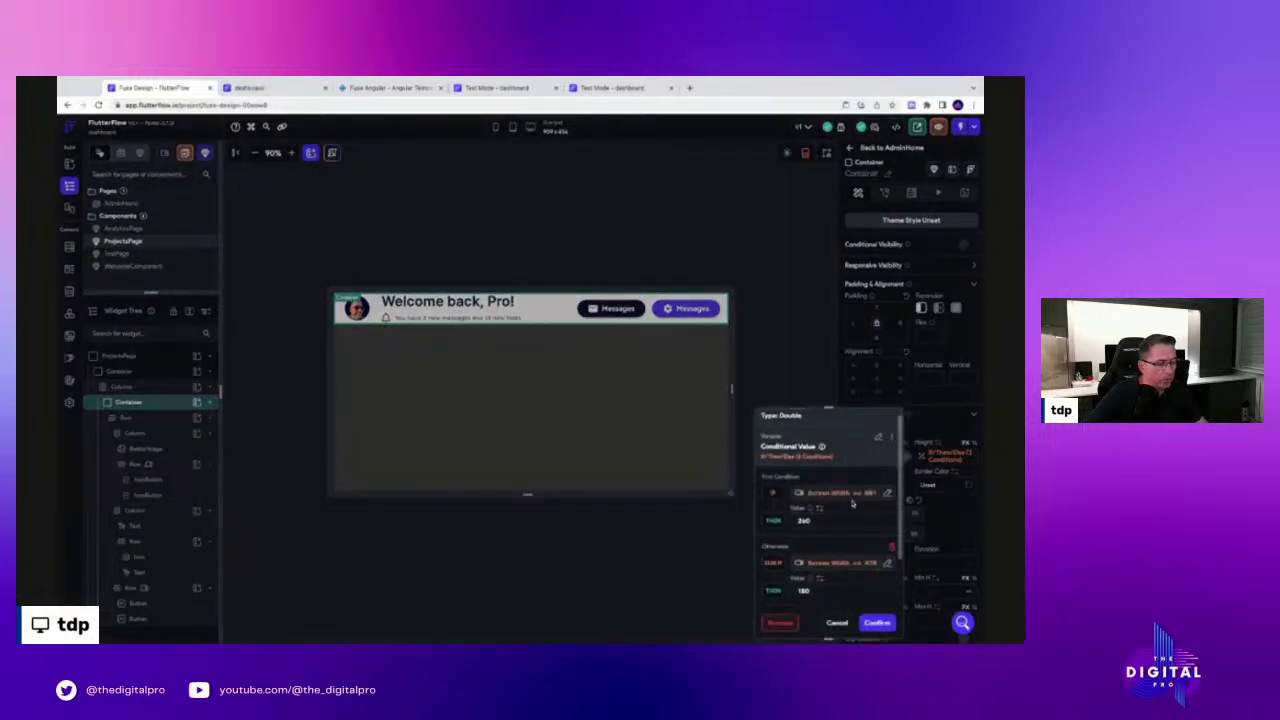
pyautogui.moveTo(815, 523); pyautogui.dragTo(791, 527)
pyautogui.scroll(-1, 844, 552)
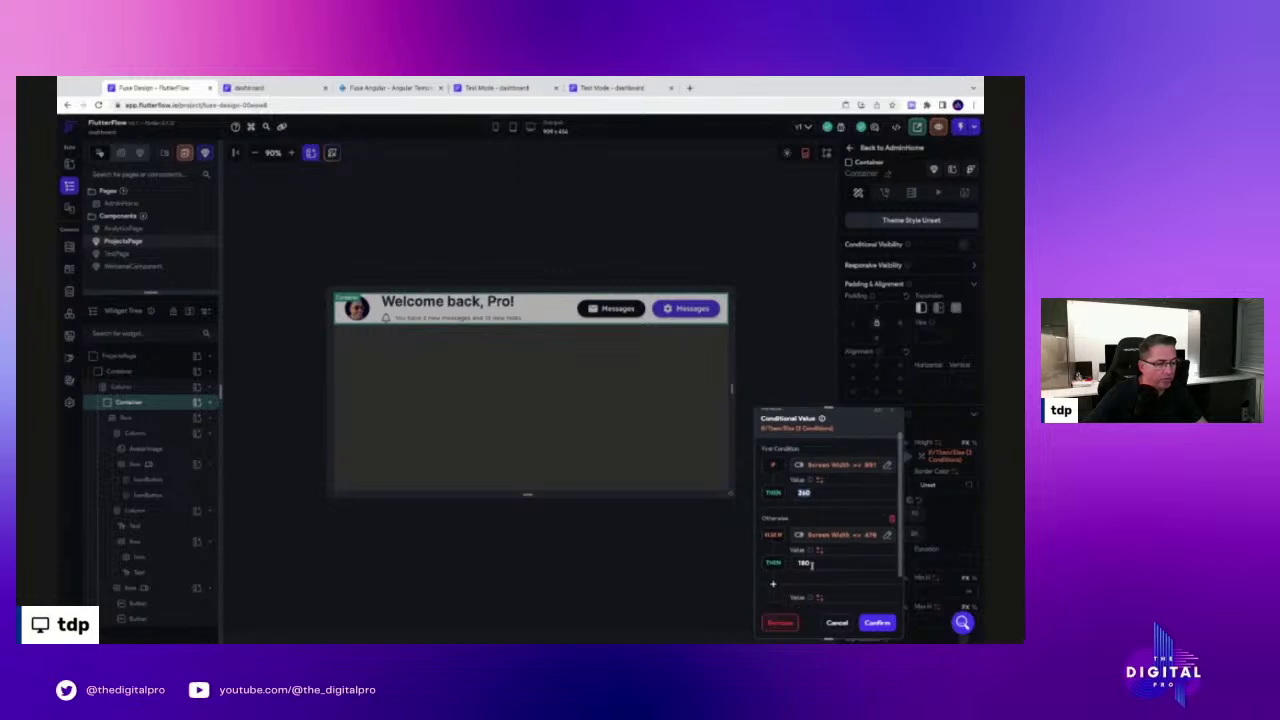
pyautogui.scroll(-2, 815, 564)
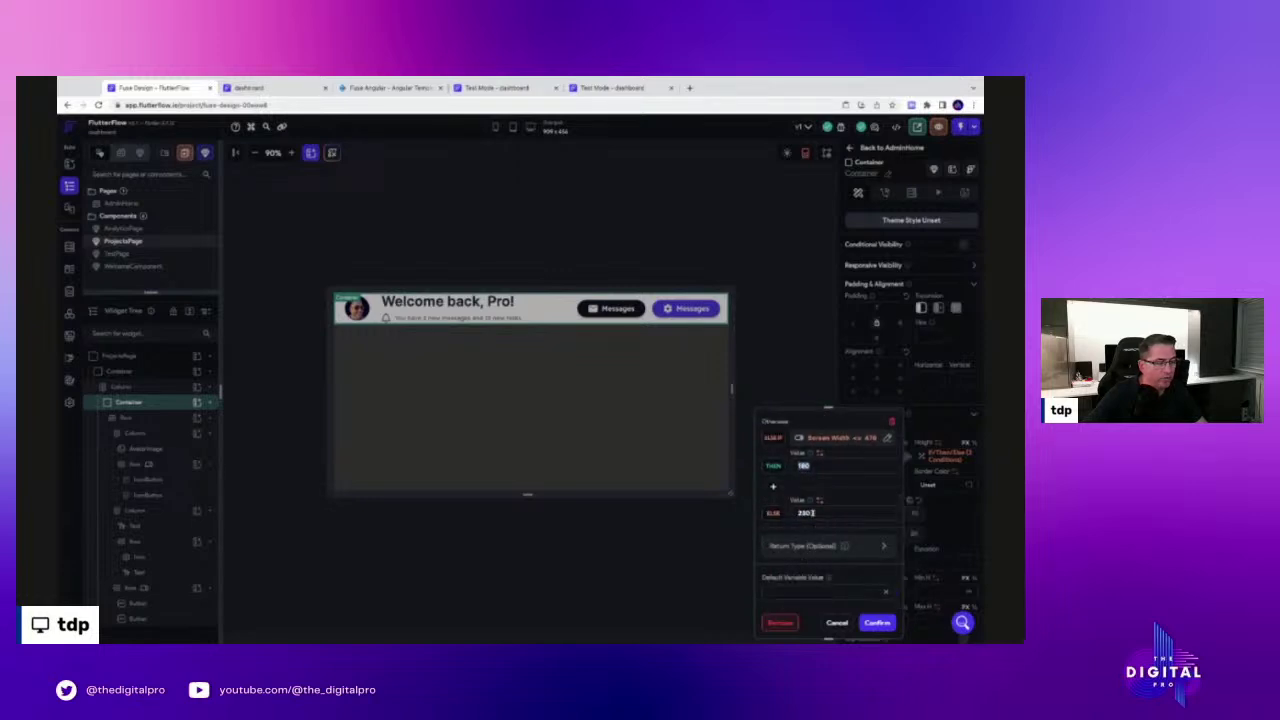
pyautogui.scroll(1, 812, 513)
# Compare the test session and the Fuse Angular template with the published dashboard, widening the published dashboard's viewport slightly
pyautogui.click(605, 88)
pyautogui.click(515, 88)
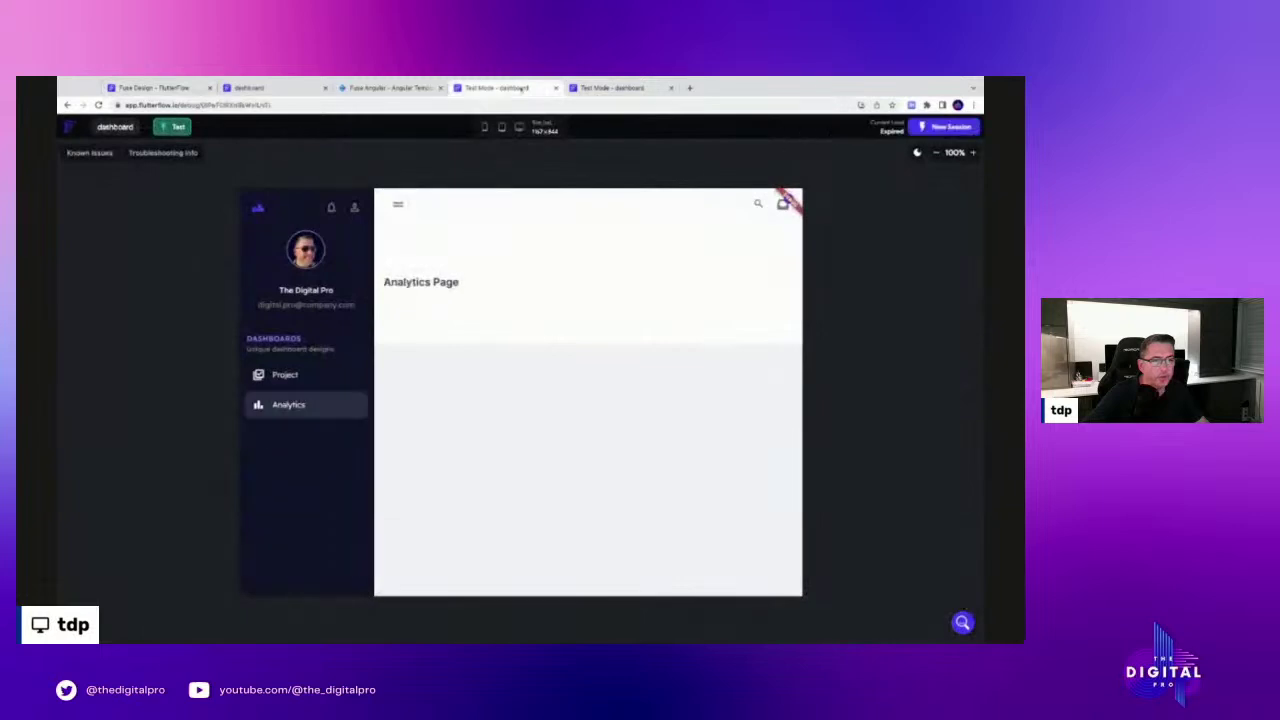
pyautogui.click(428, 88)
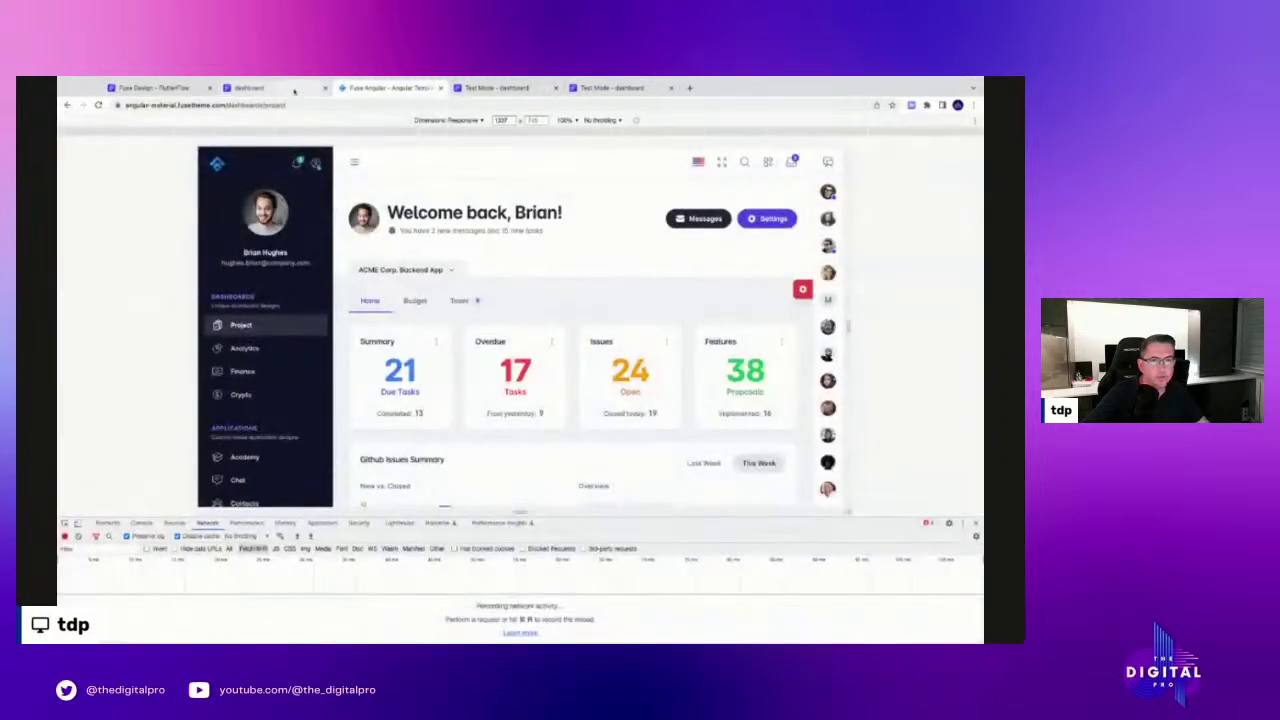
pyautogui.click(285, 88)
pyautogui.moveTo(853, 325)
pyautogui.mouseDown()
pyautogui.moveTo(691, 326)
pyautogui.moveTo(865, 326)
pyautogui.mouseUp()
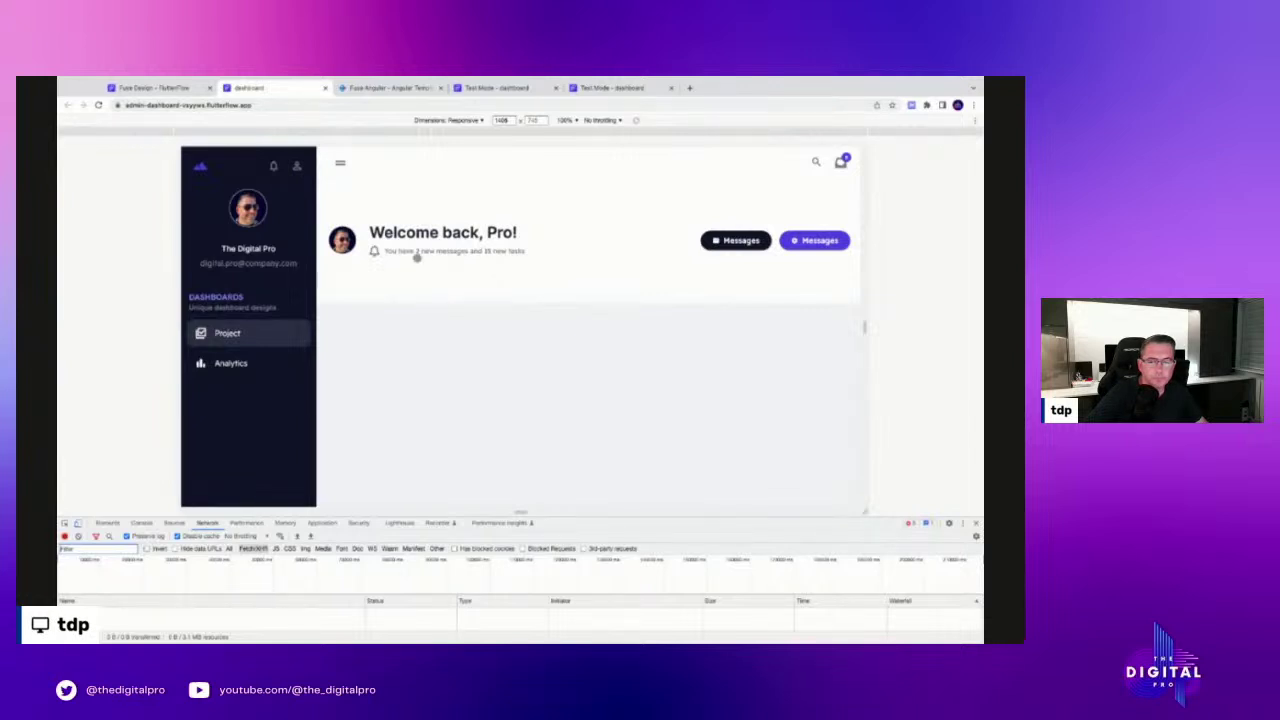
# Return to the project, close the height conditions, and look over the properties of the header container and the avatar's column
pyautogui.click(155, 88)
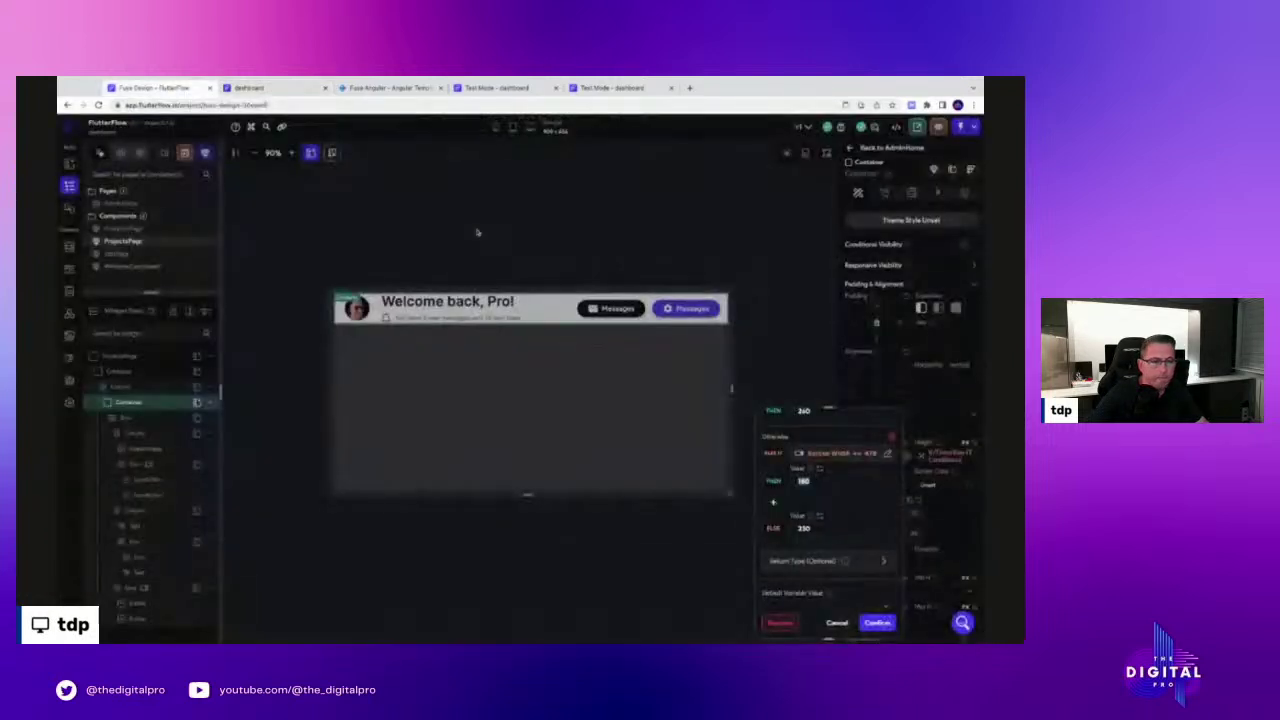
pyautogui.click(773, 363)
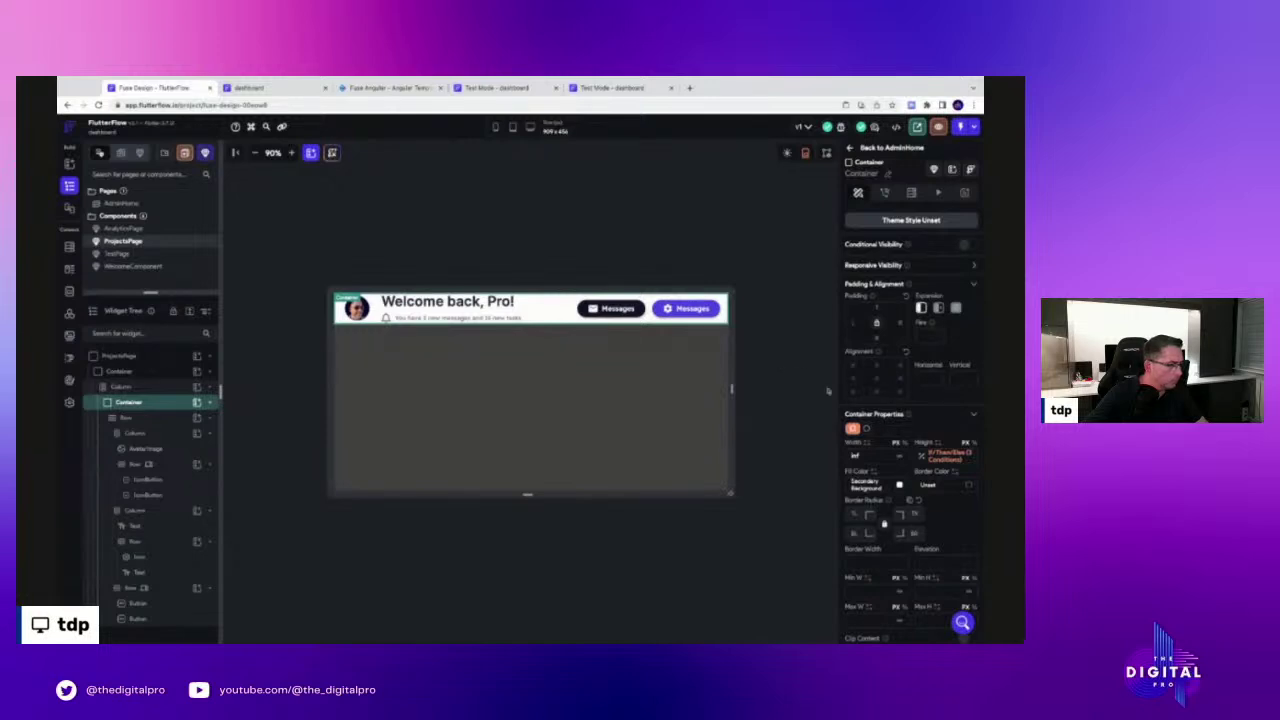
pyautogui.scroll(-5, 862, 413)
pyautogui.scroll(5, 862, 413)
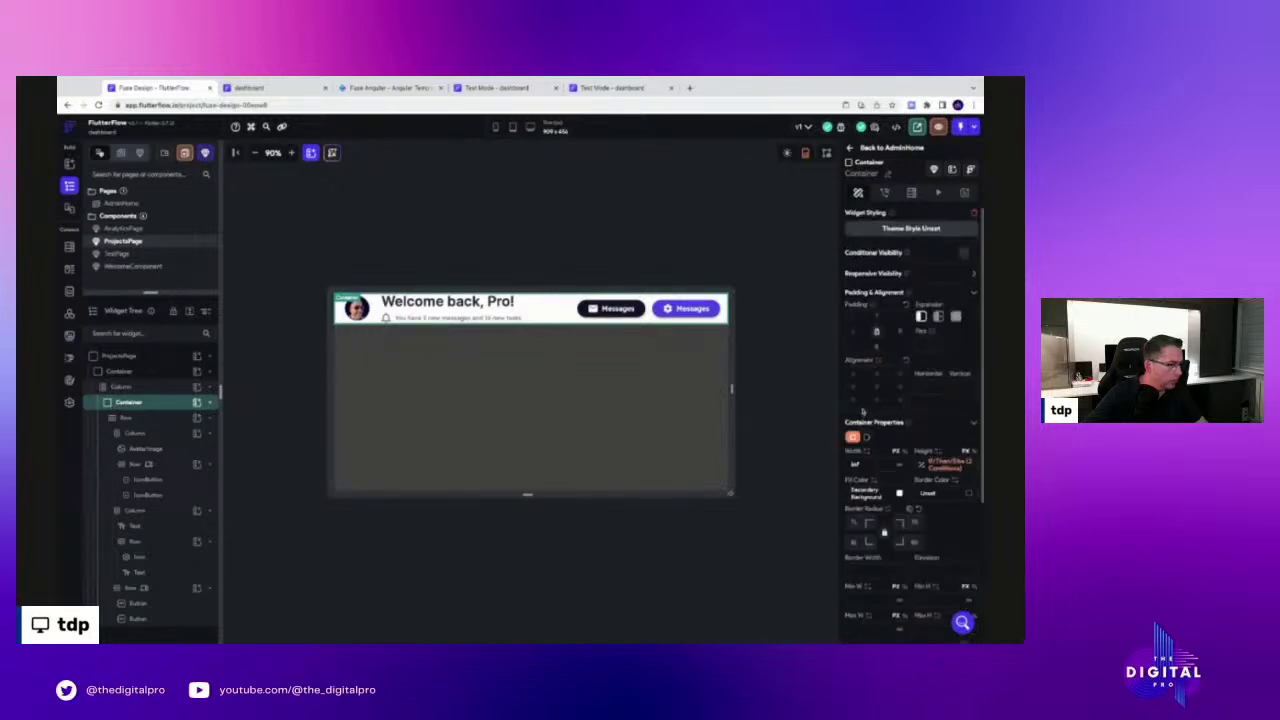
pyautogui.click(135, 435)
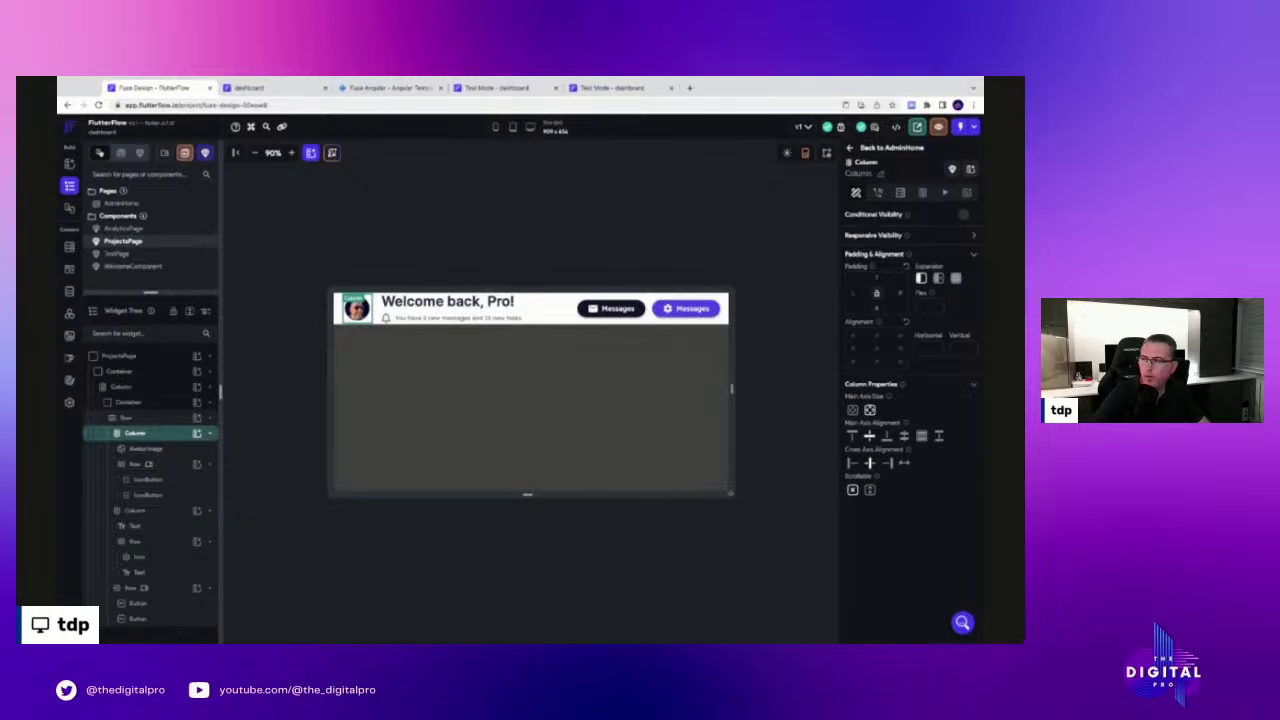
pyautogui.click(290, 248)
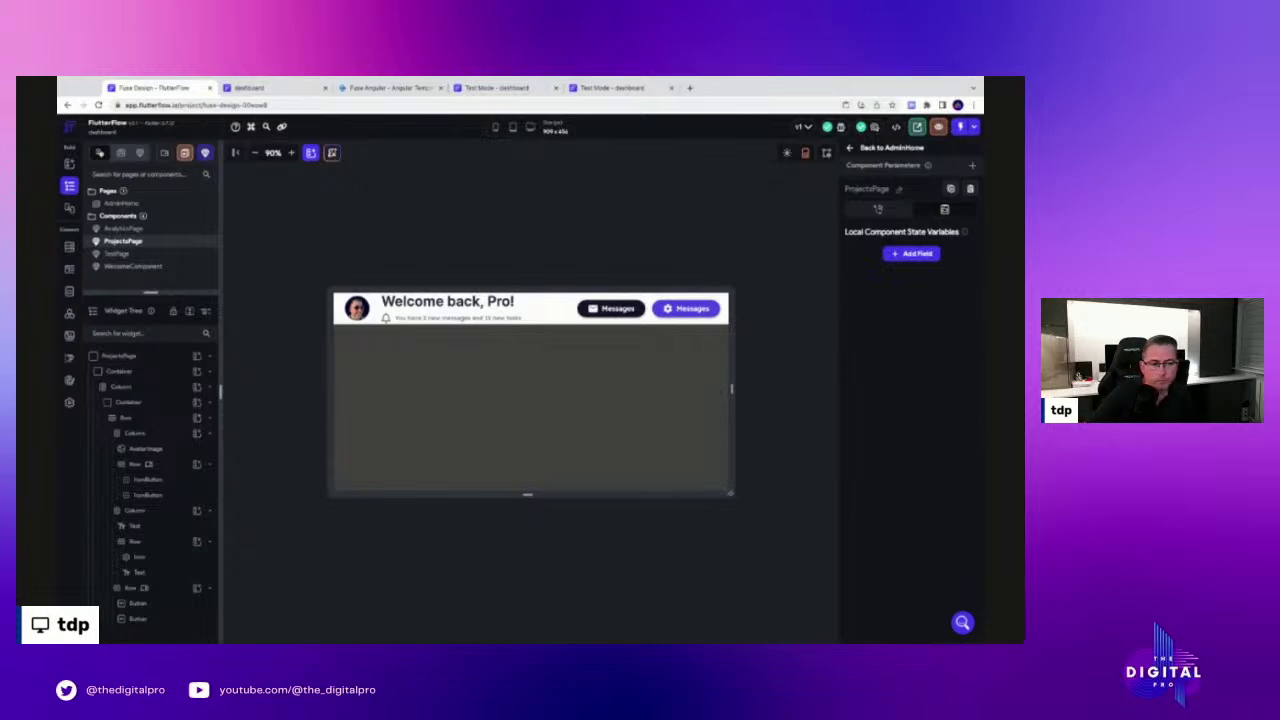
pyautogui.click(285, 203)
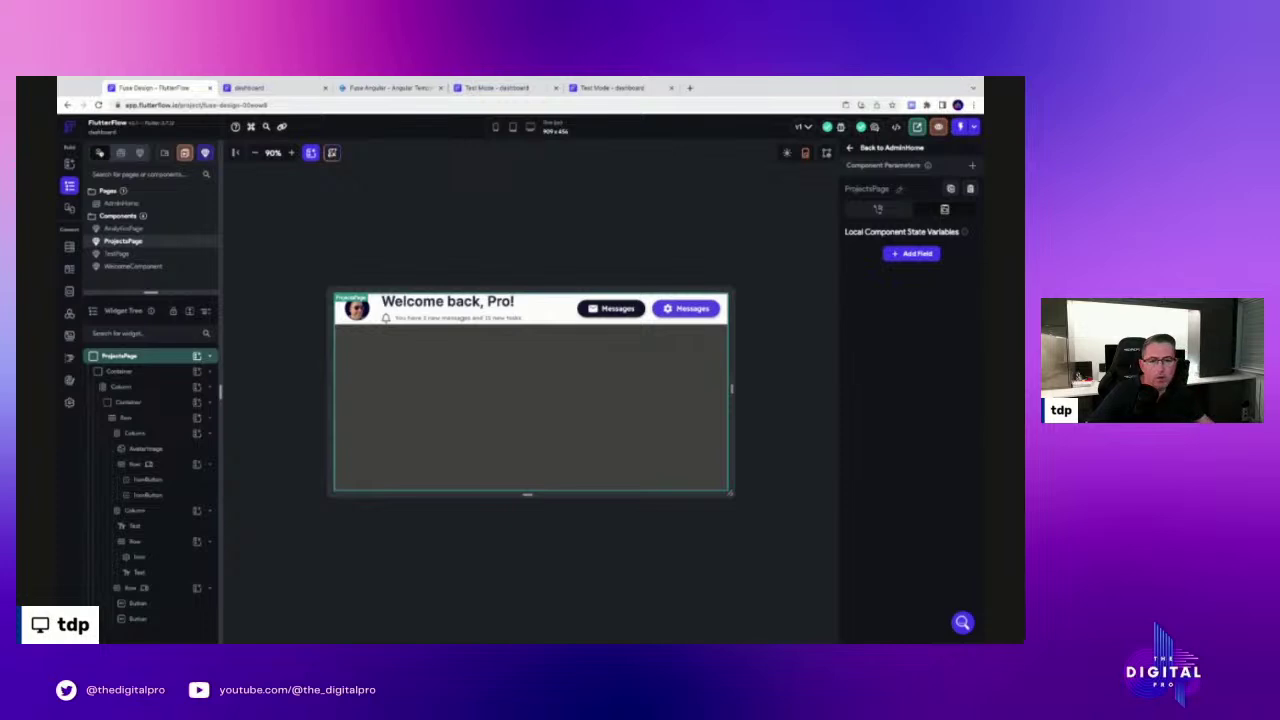
# Save the header's messages-and-tasks text on ProjectsPage as a theme style widget named Text_Secondary
pyautogui.click(426, 267)
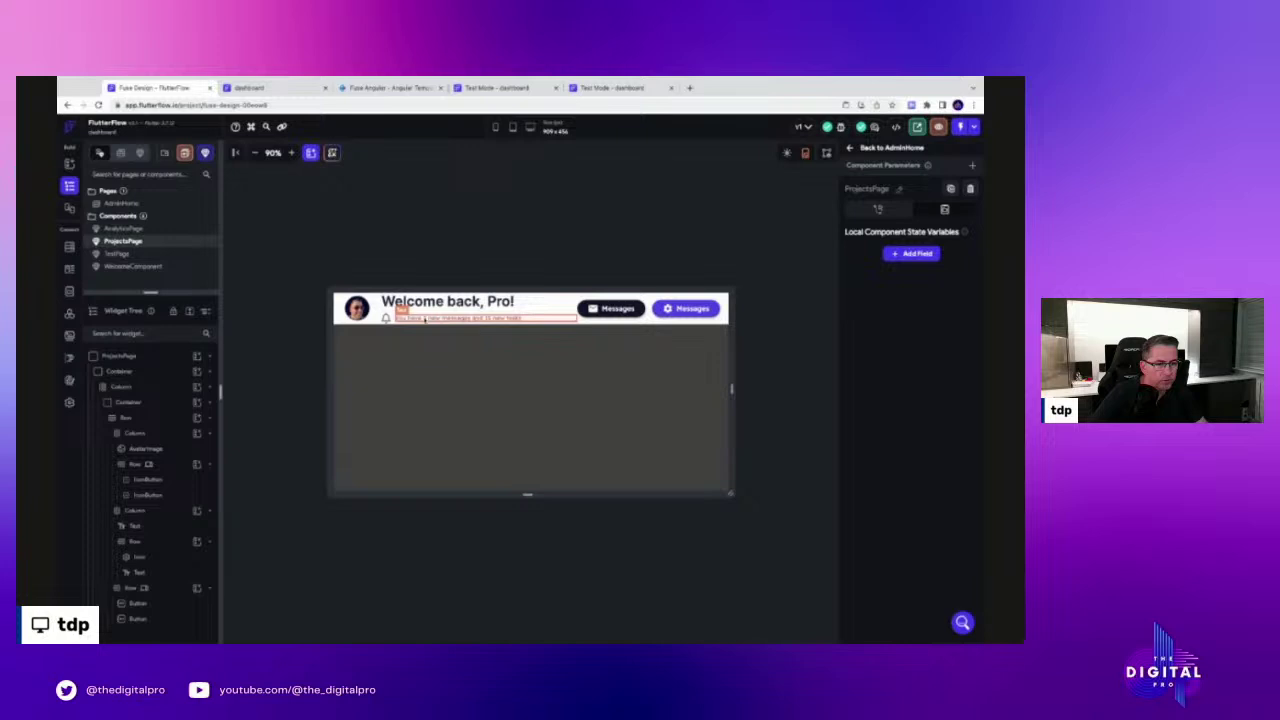
pyautogui.click(439, 318)
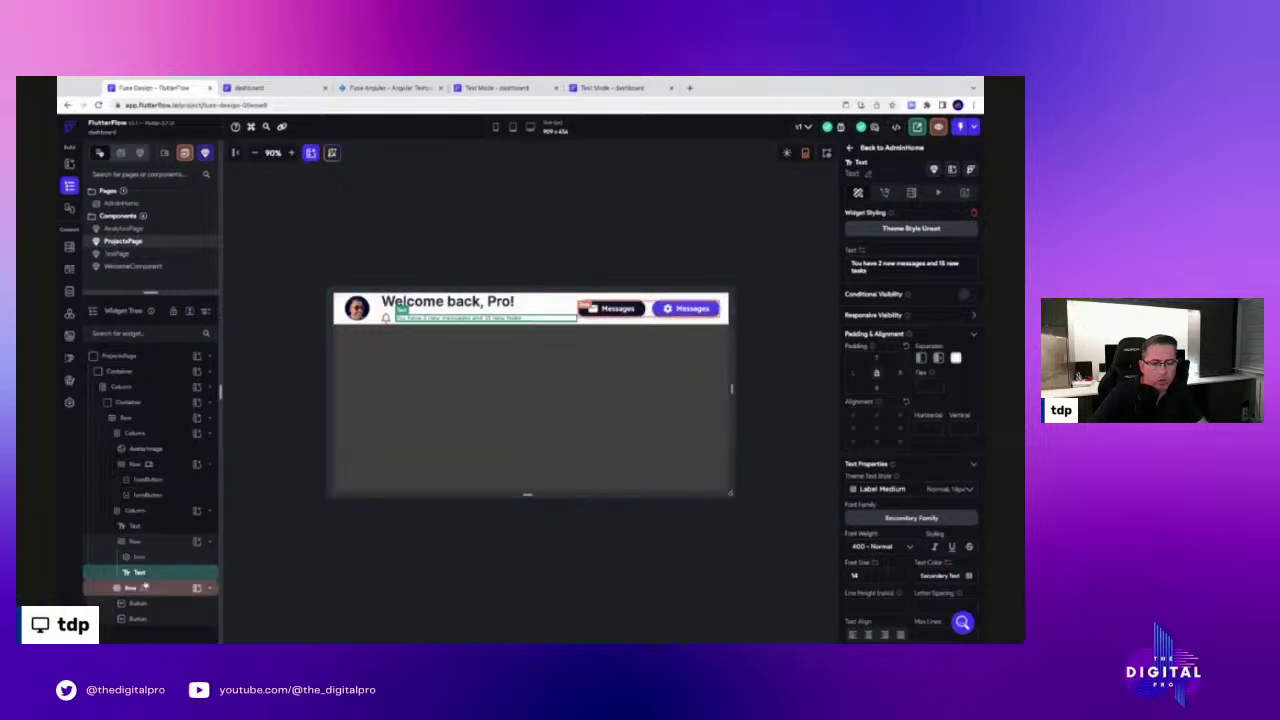
pyautogui.rightClick(145, 573)
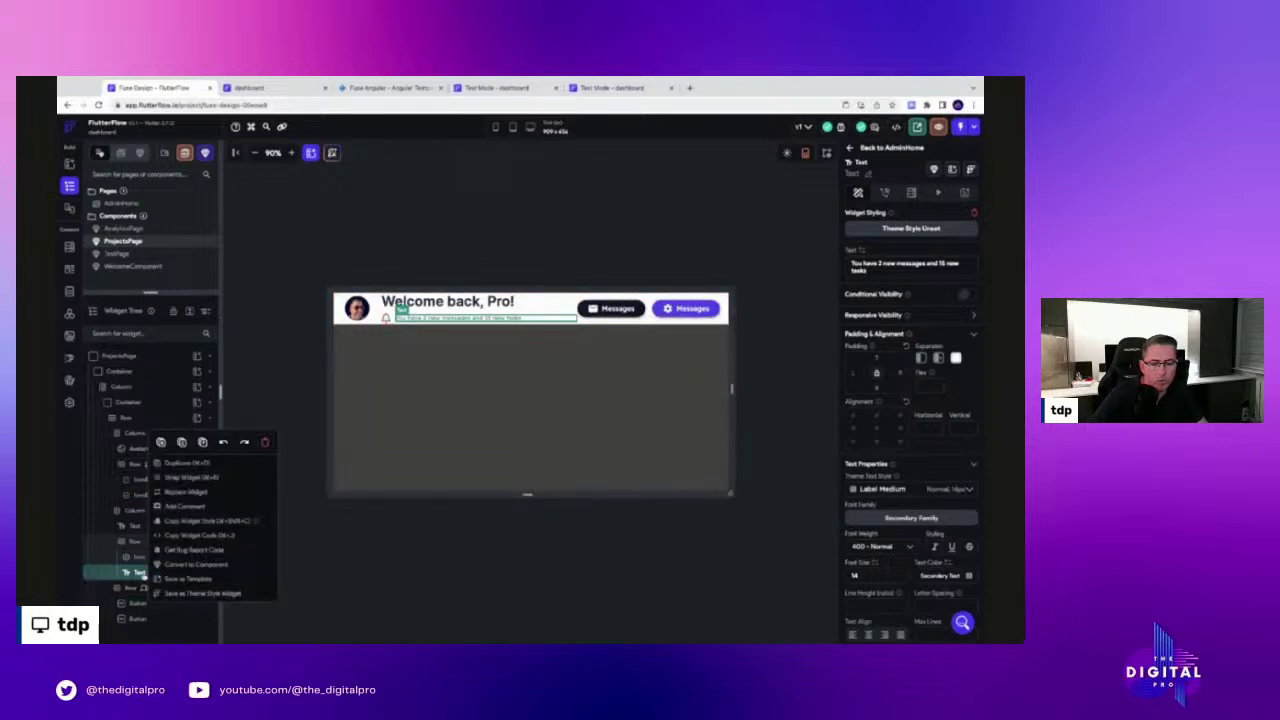
pyautogui.click(205, 593)
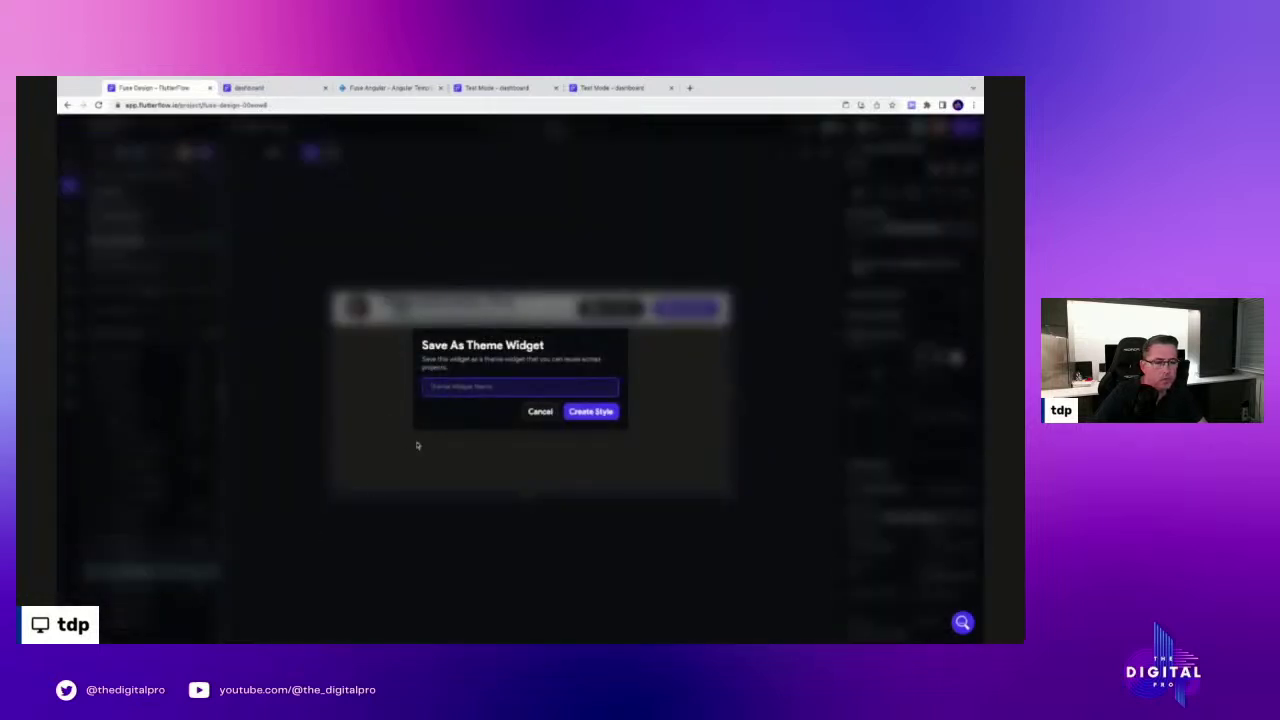
pyautogui.write('Tex')
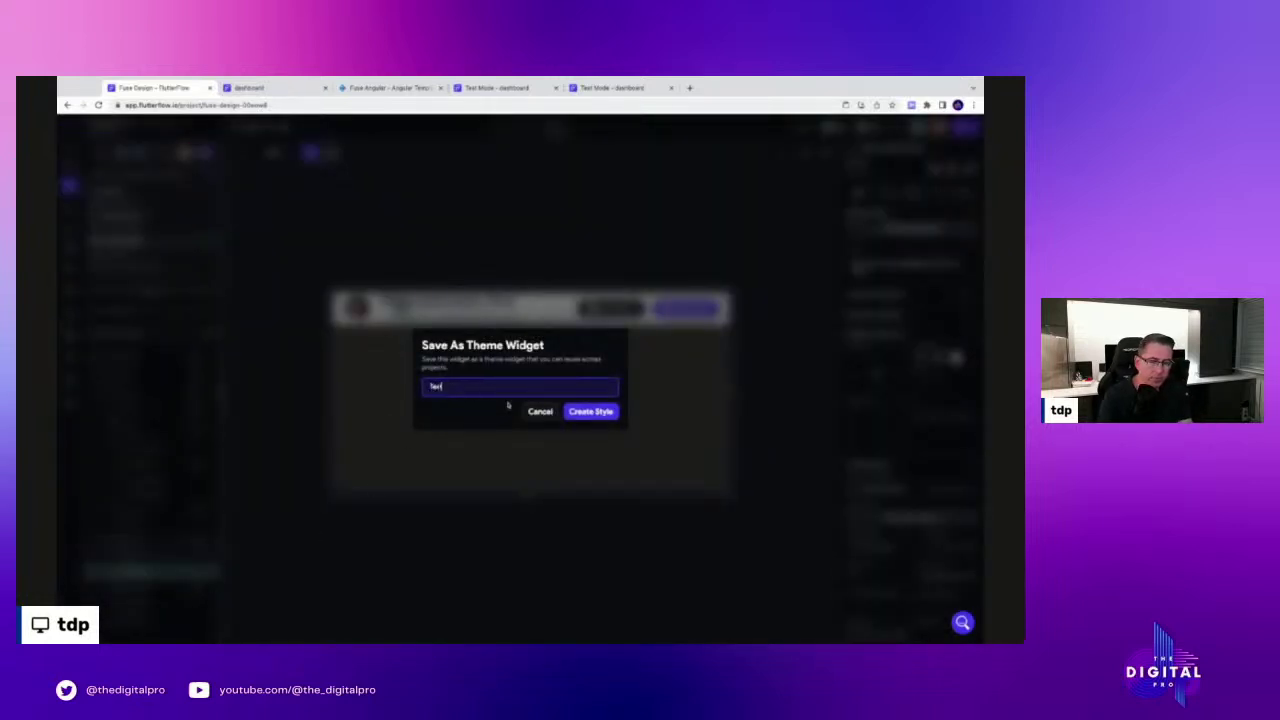
pyautogui.write('t_Secondary')
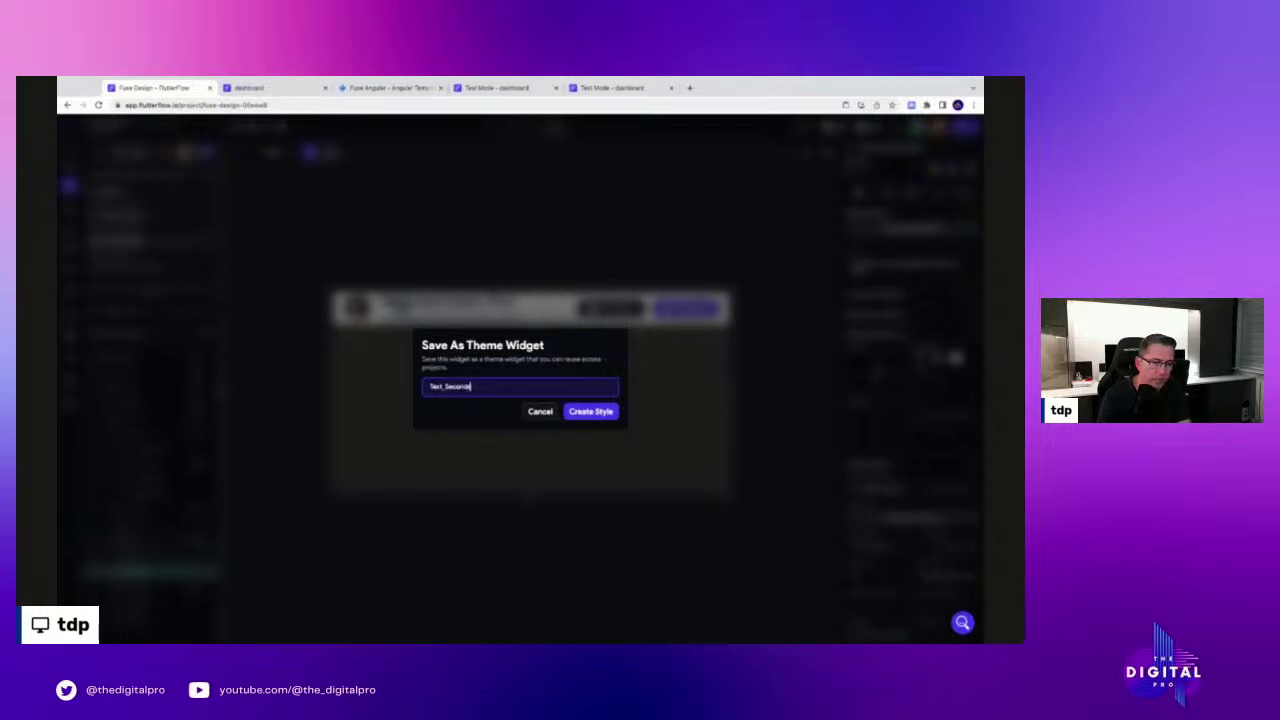
pyautogui.click(596, 412)
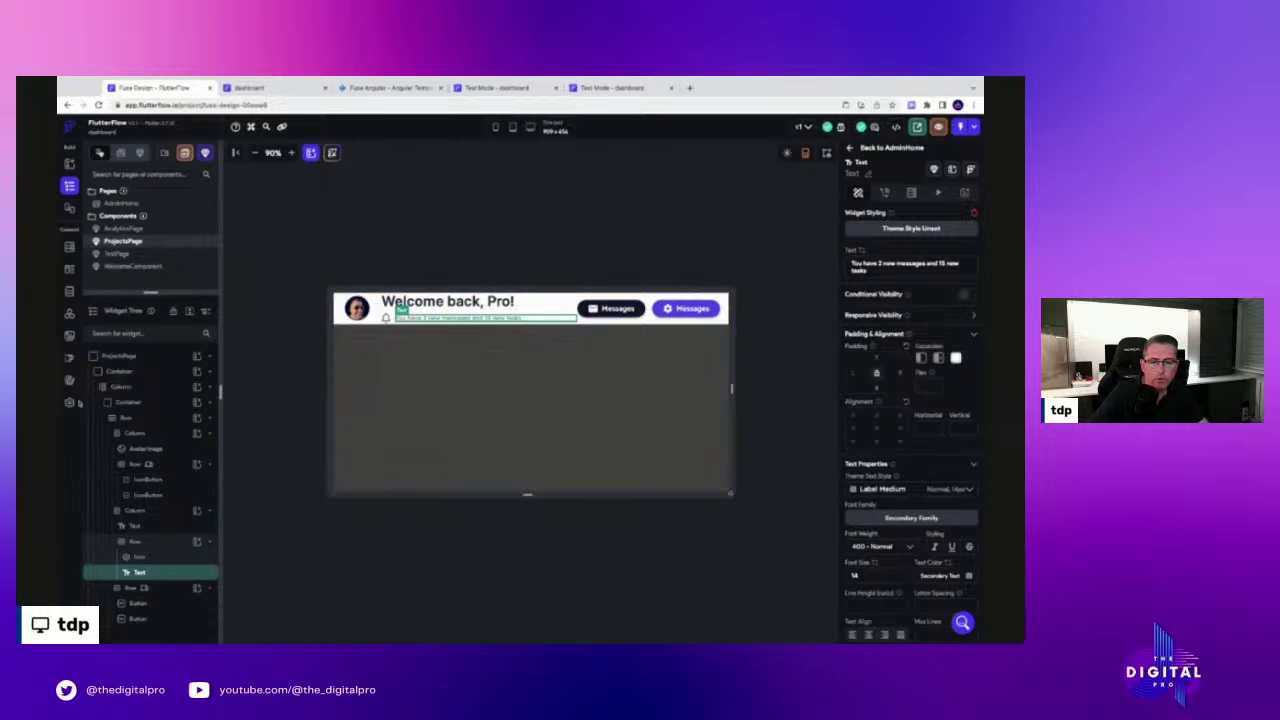
# Open the Text_Secondary theme widget from the theme settings and set its theme text style to Title Medium
pyautogui.click(69, 380)
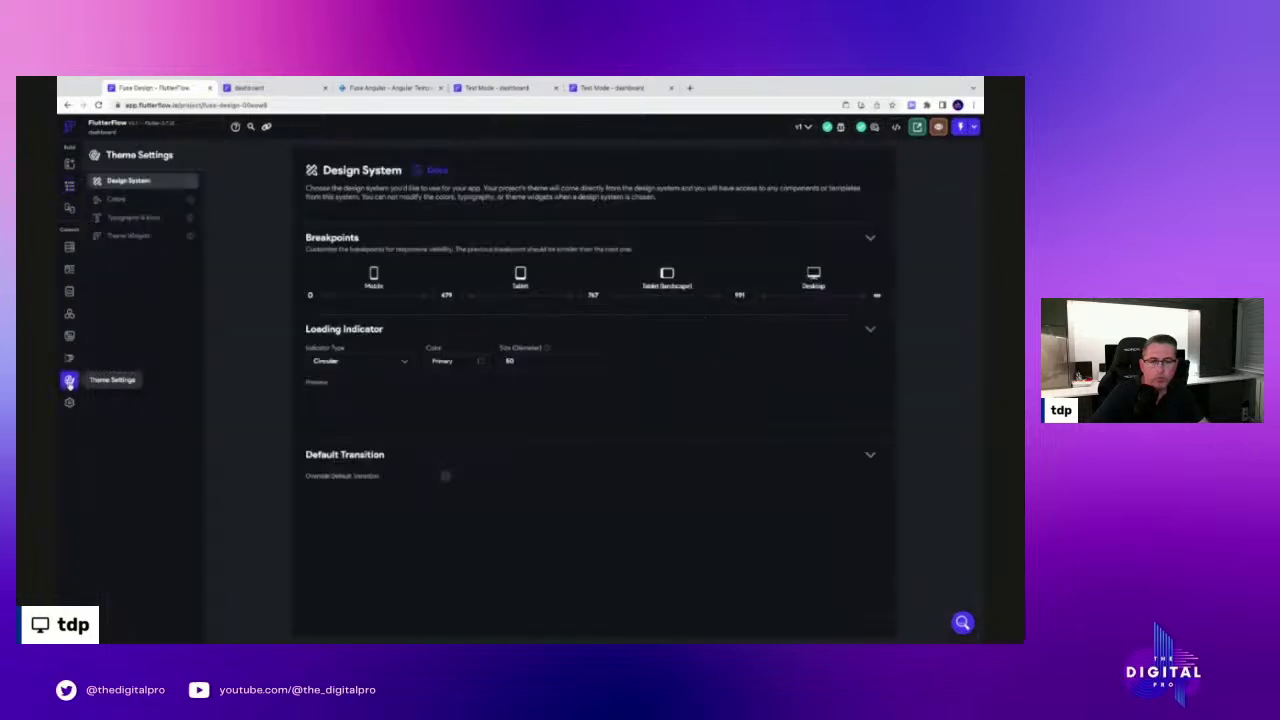
pyautogui.click(135, 237)
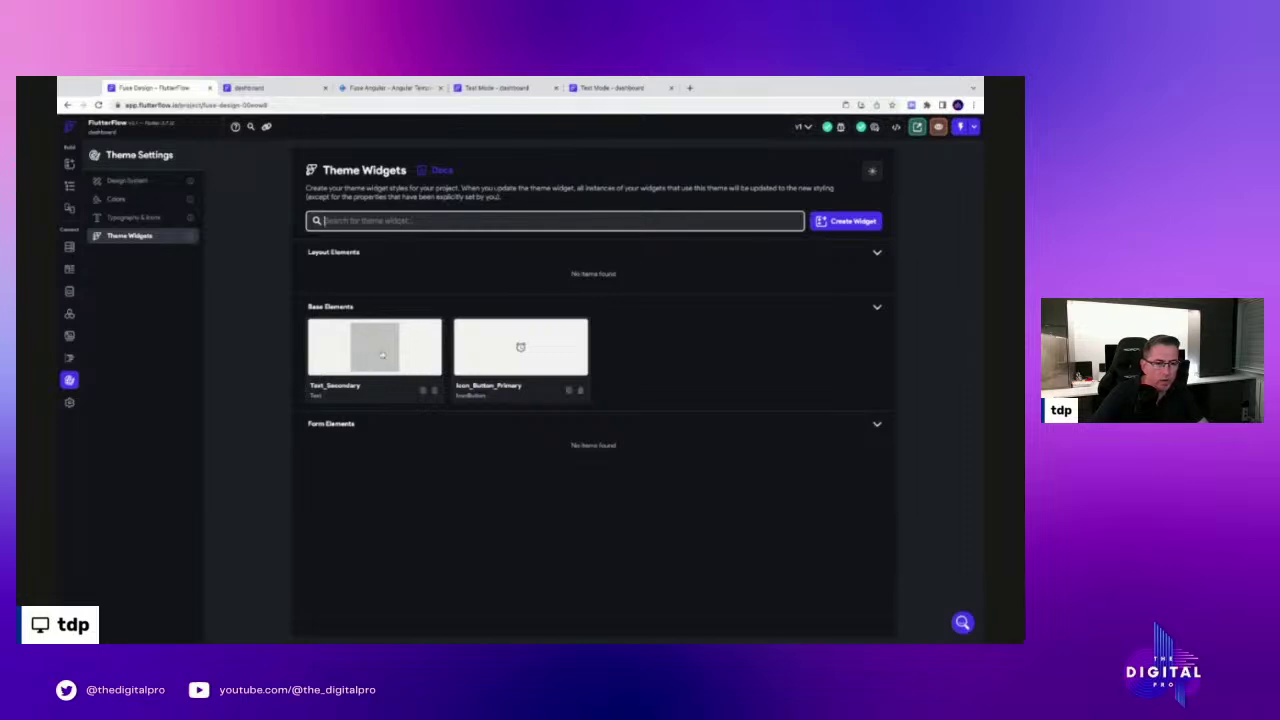
pyautogui.click(381, 355)
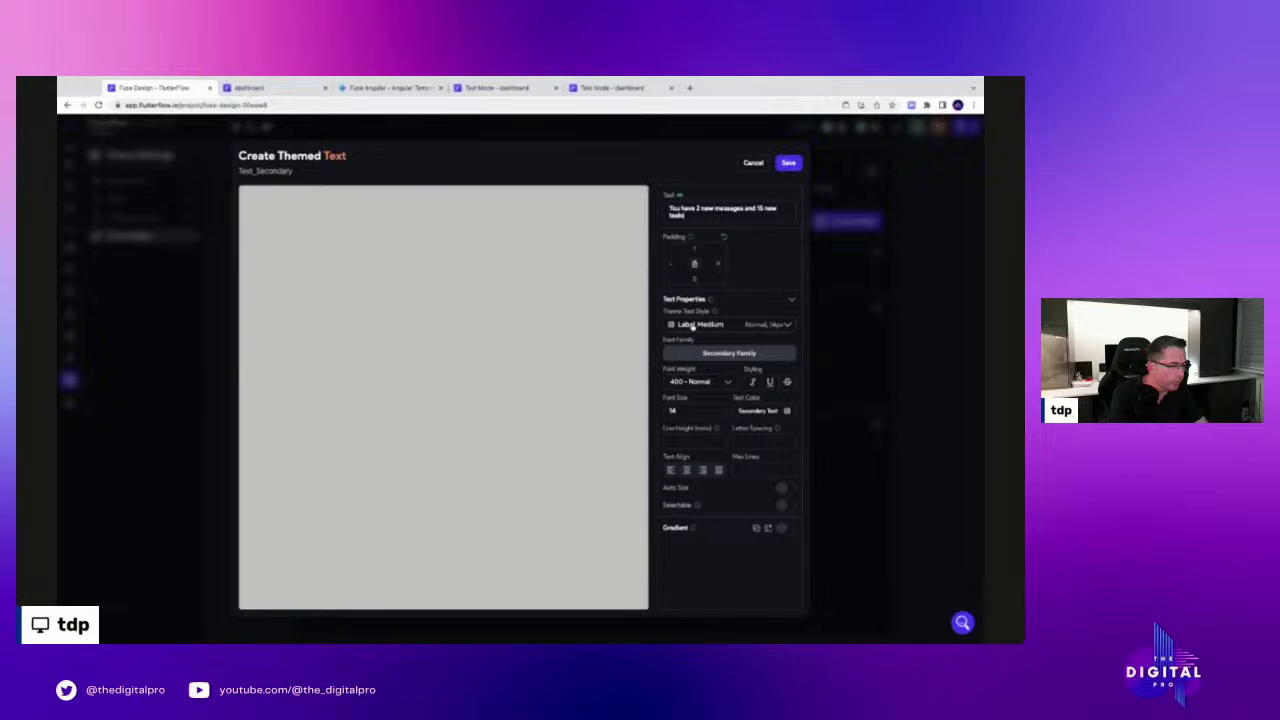
pyautogui.click(693, 326)
pyautogui.click(691, 322)
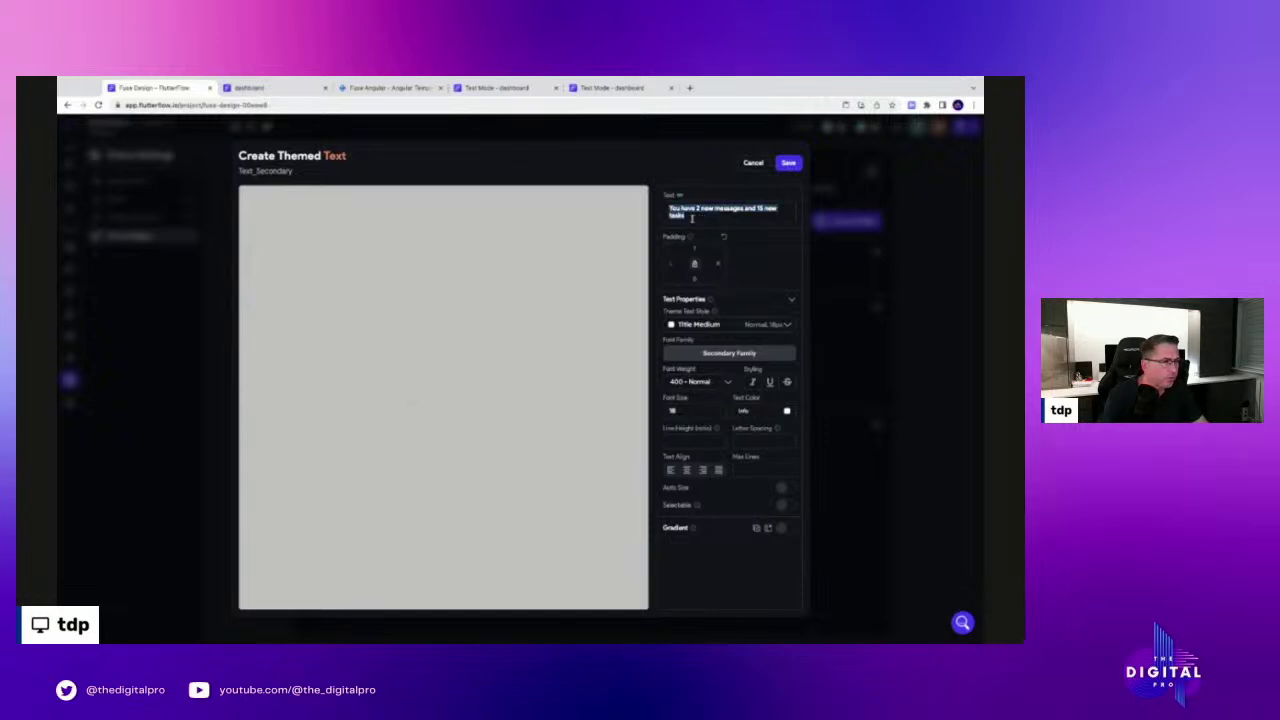
# Try replacing the Text_Secondary sample text with "Hello World", check the text property's link hint, and discard the changes to the theme widget
pyautogui.moveTo(680, 198)
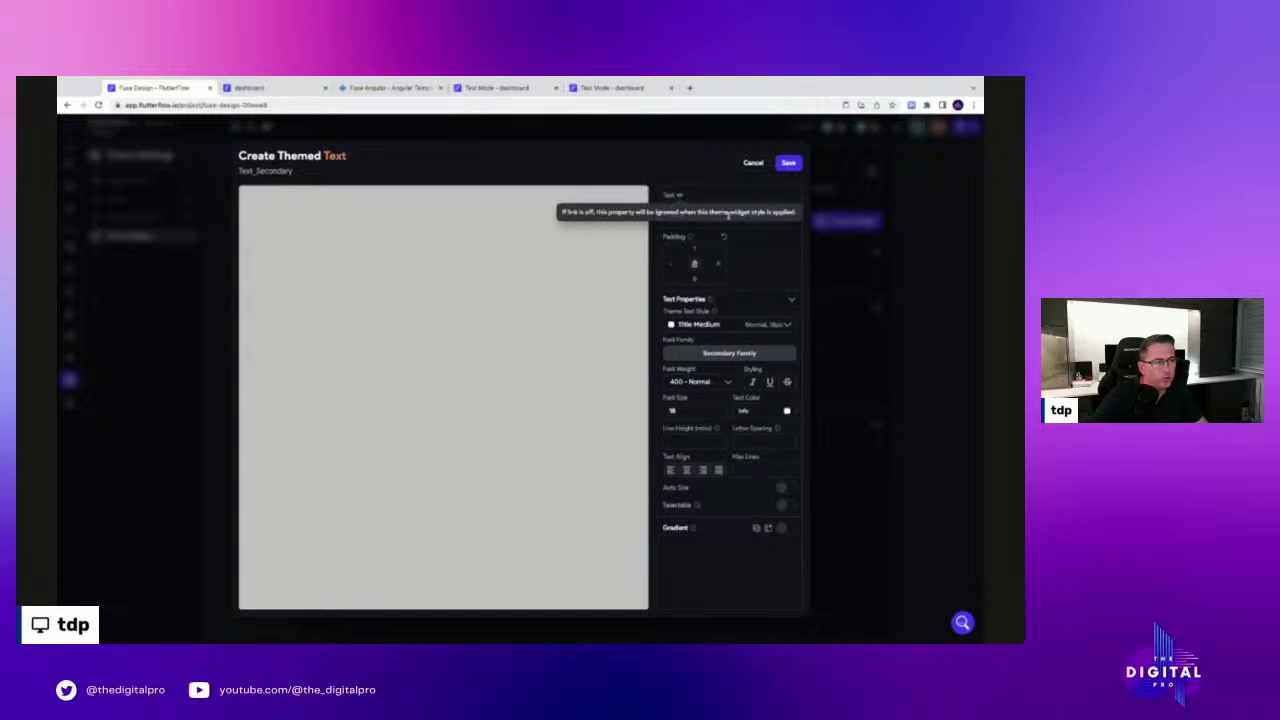
pyautogui.tripleClick(689, 216)
pyautogui.click(699, 216)
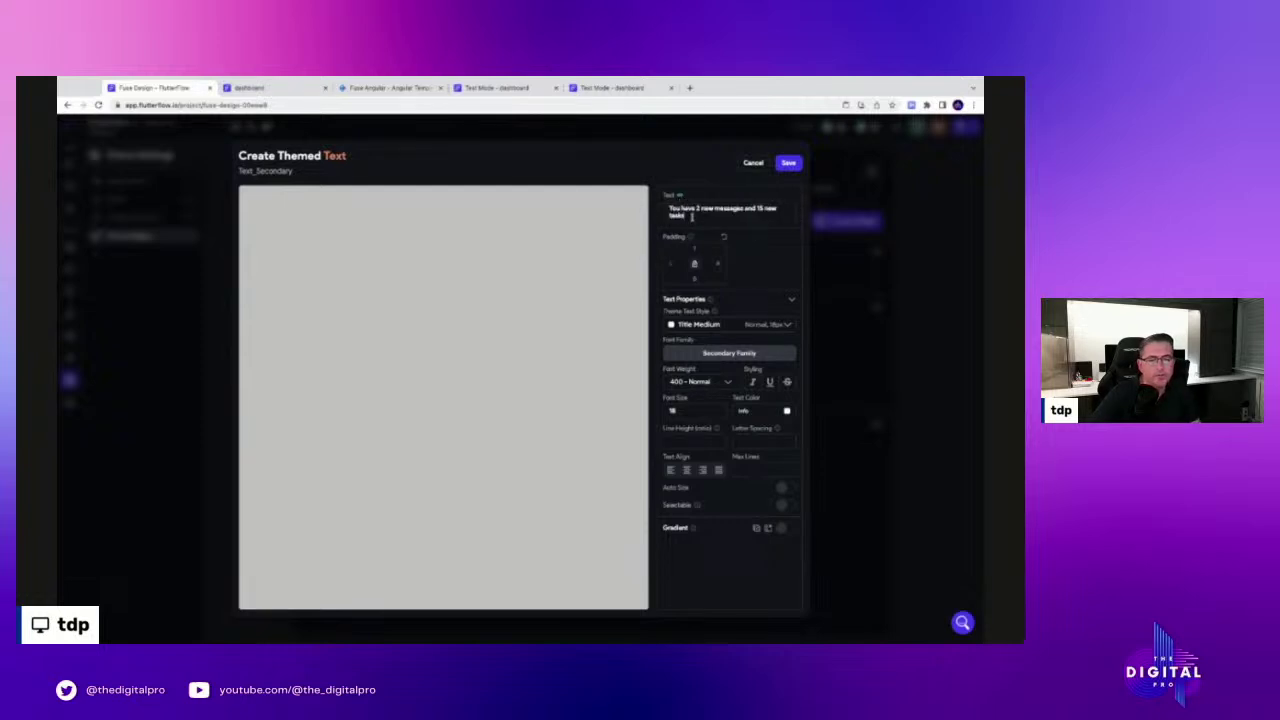
pyautogui.write('!')
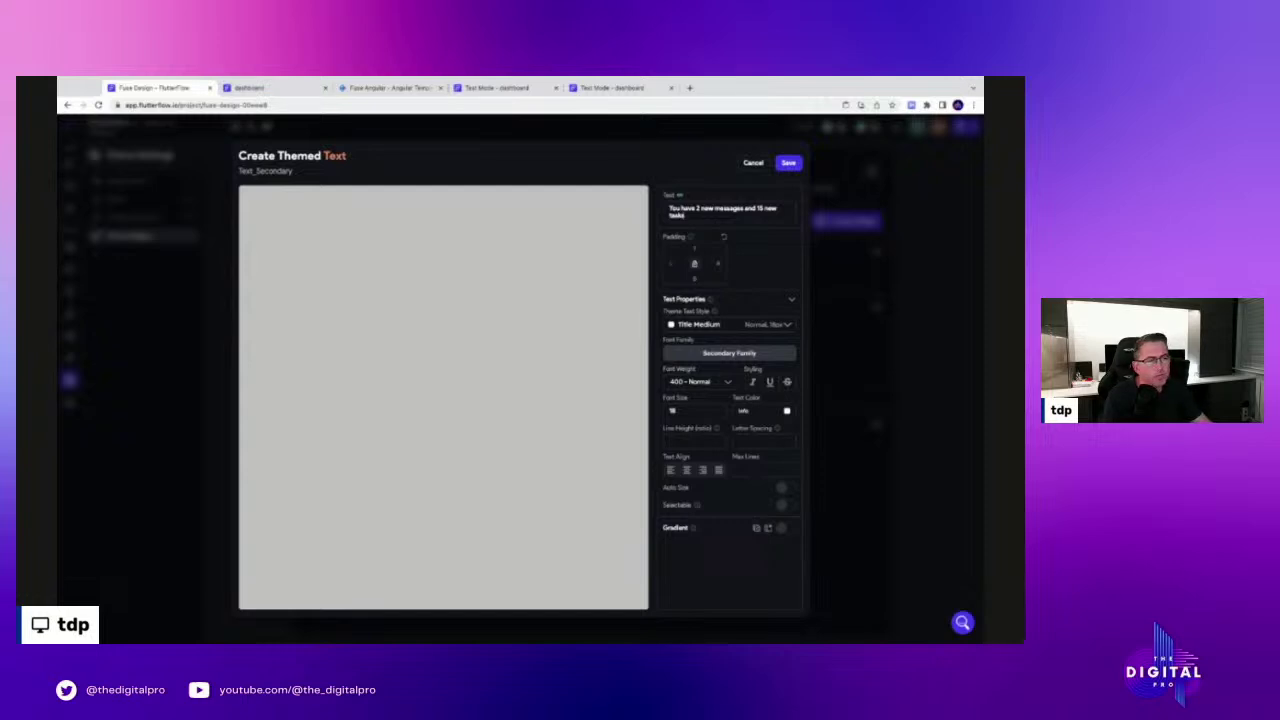
pyautogui.moveTo(685, 216); pyautogui.dragTo(668, 212)
pyautogui.click(673, 217)
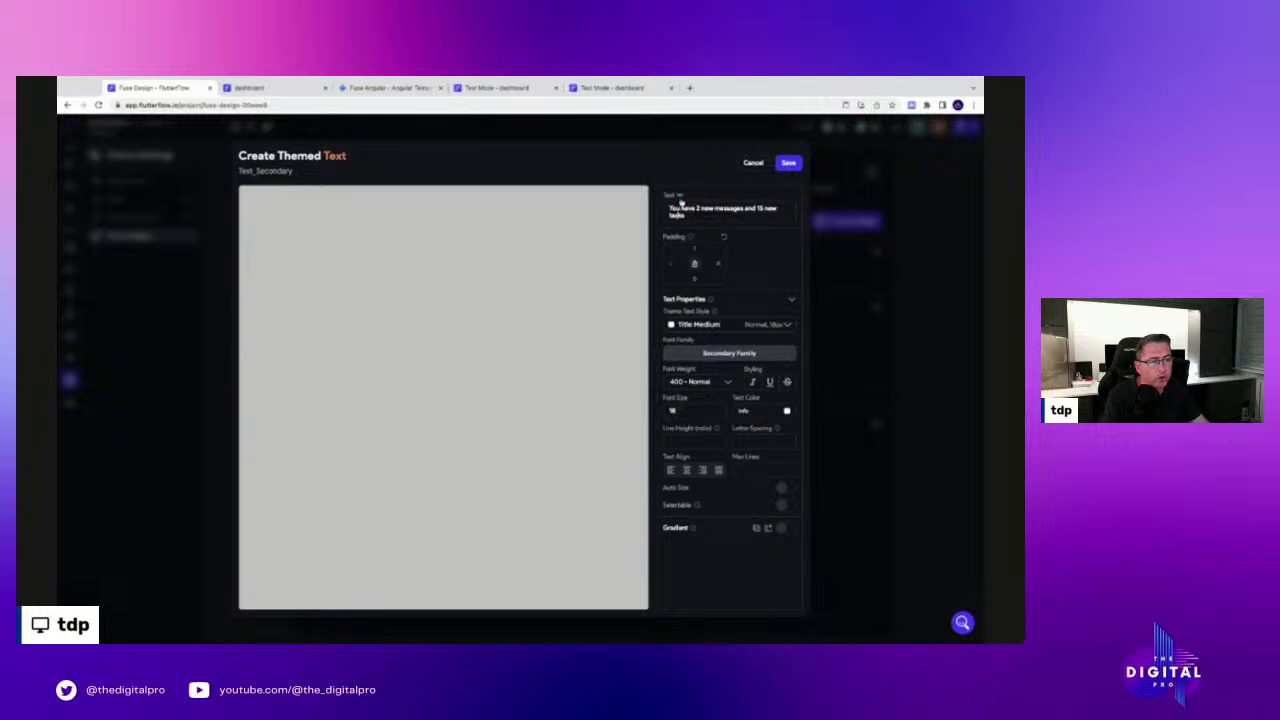
pyautogui.moveTo(688, 215); pyautogui.dragTo(667, 209)
pyautogui.write('Hello World')
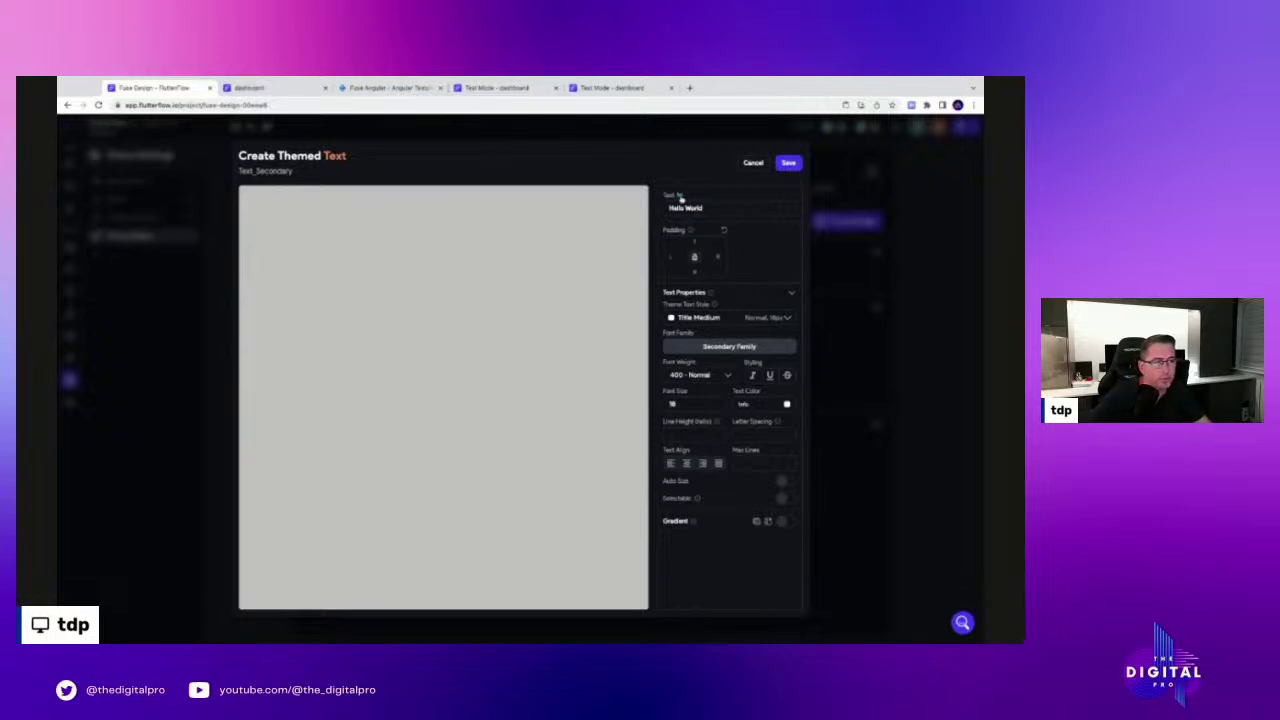
pyautogui.moveTo(677, 199)
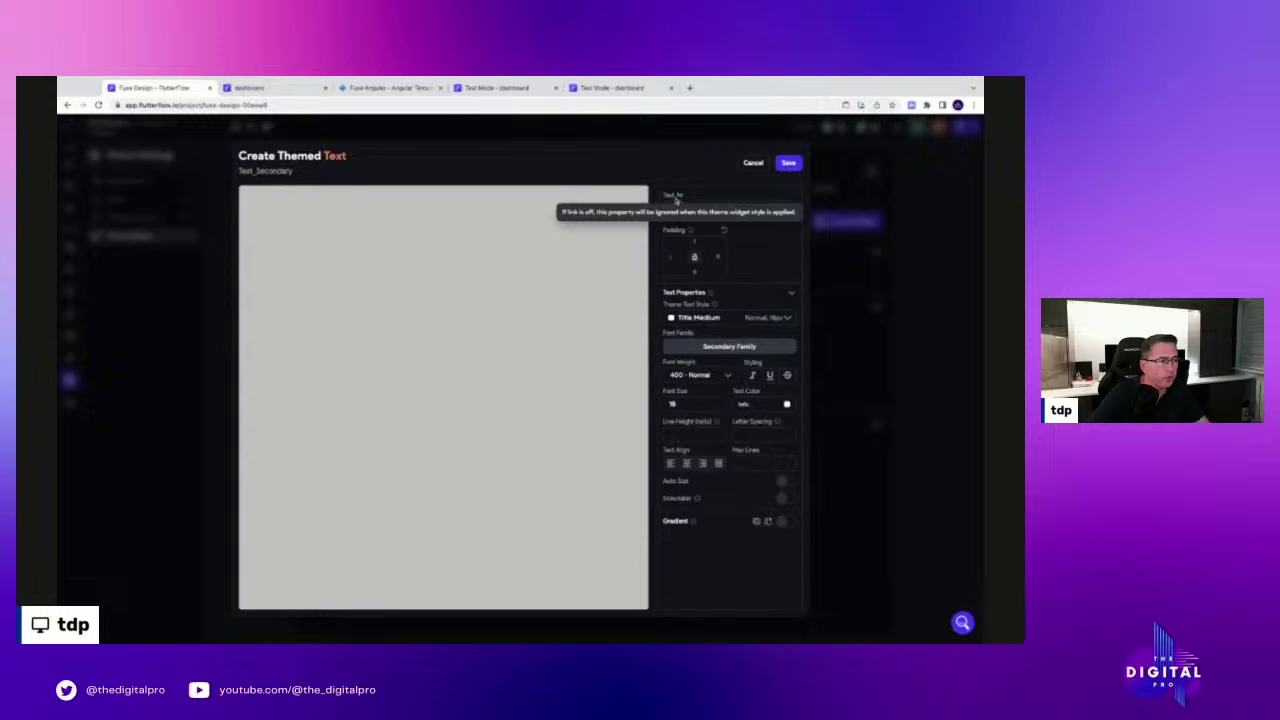
pyautogui.click(753, 162)
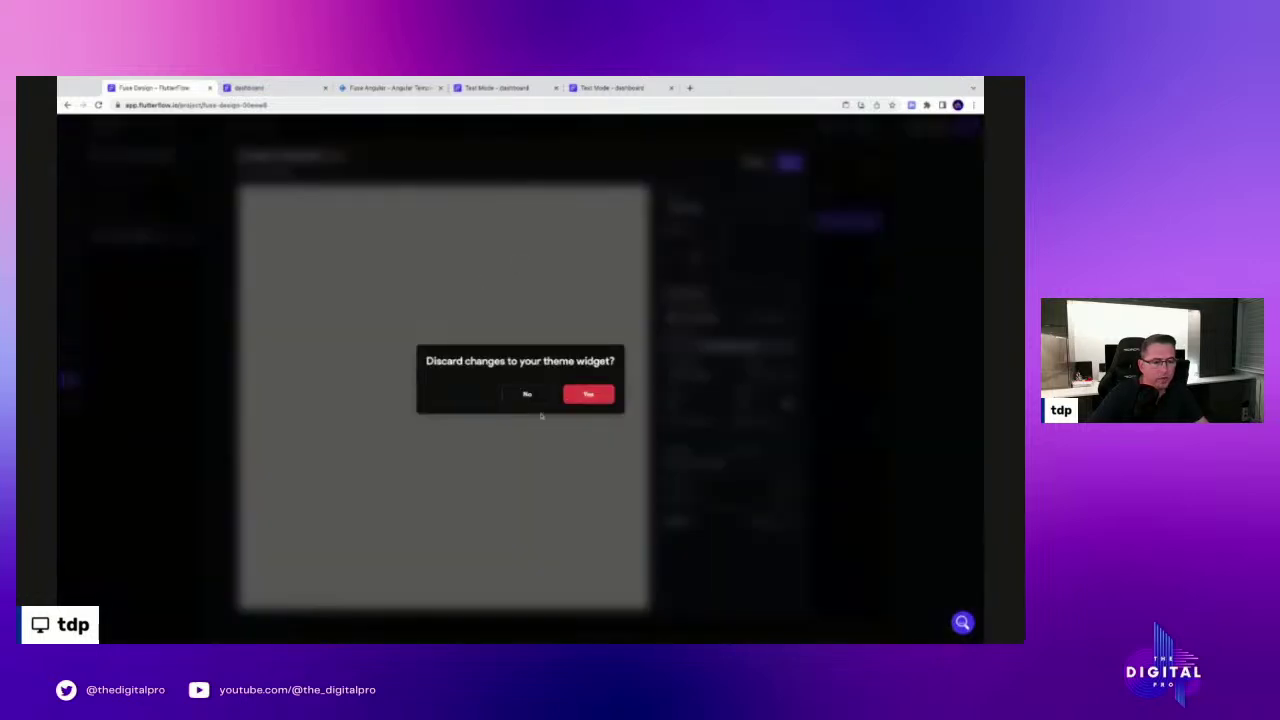
pyautogui.click(587, 399)
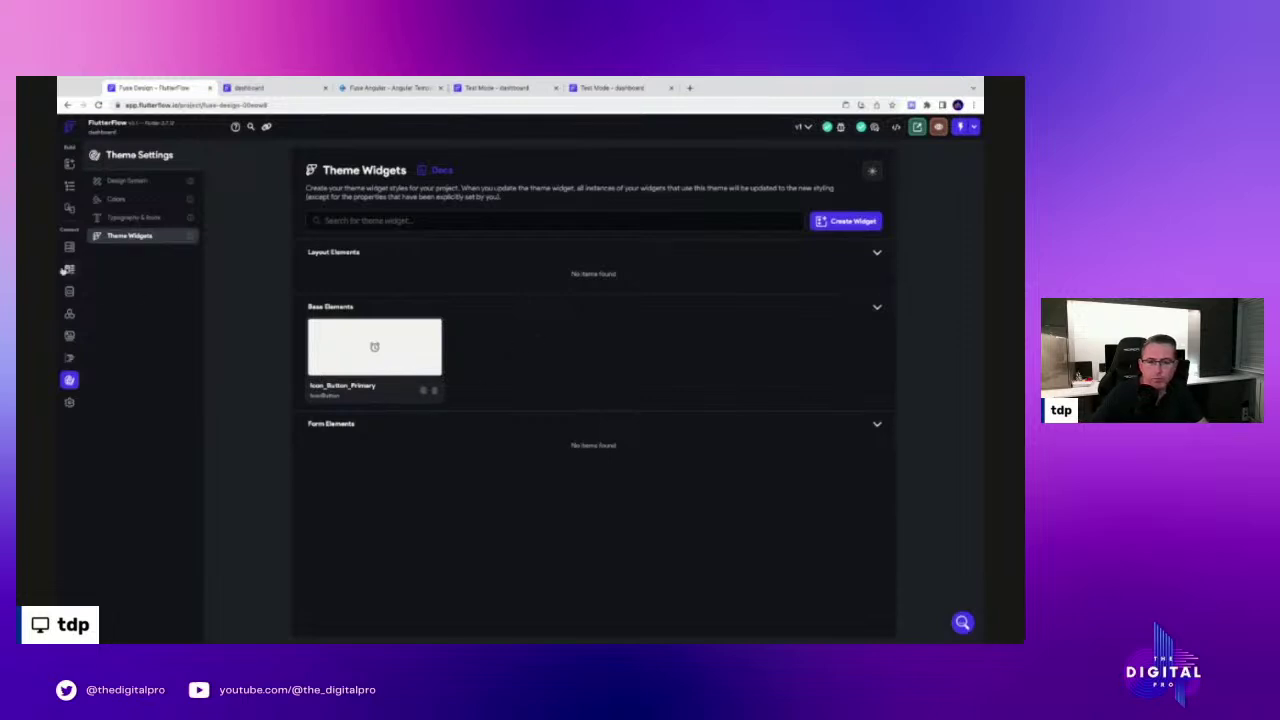
# Return to the ProjectsPage canvas, dismiss the error notice, and toggle the canvas resize handle bars off and on
pyautogui.click(69, 187)
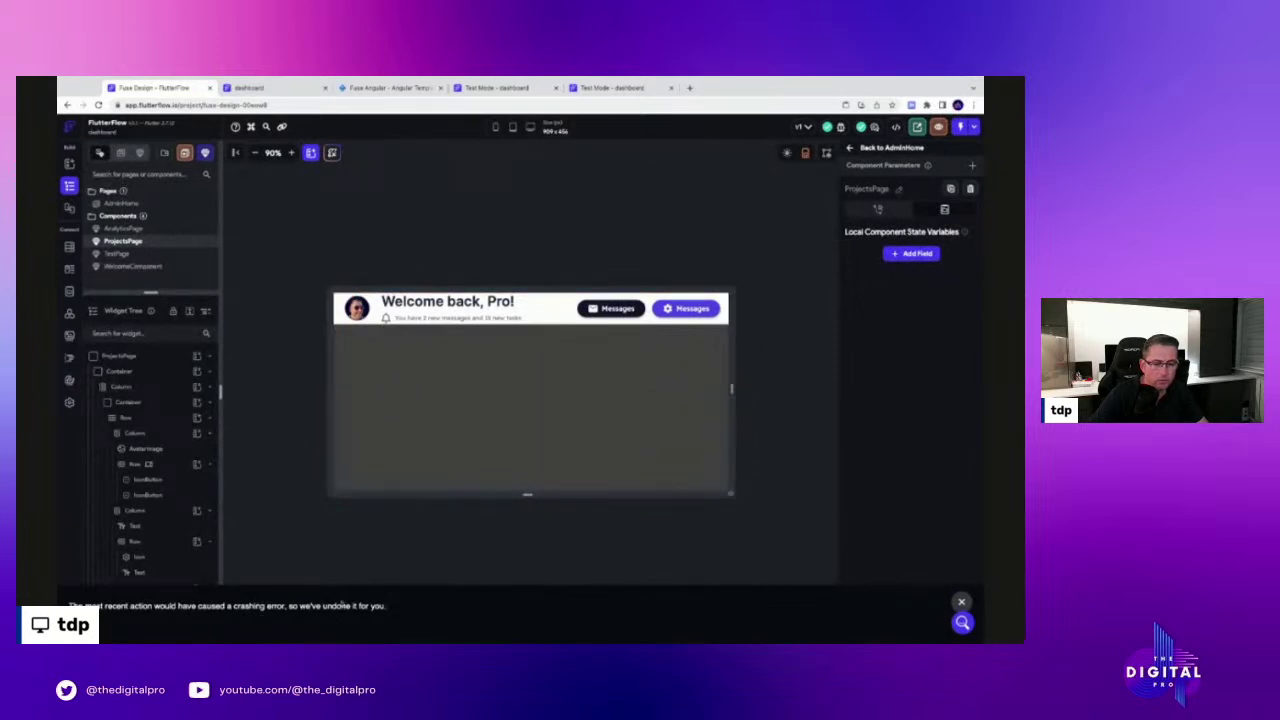
pyautogui.click(961, 601)
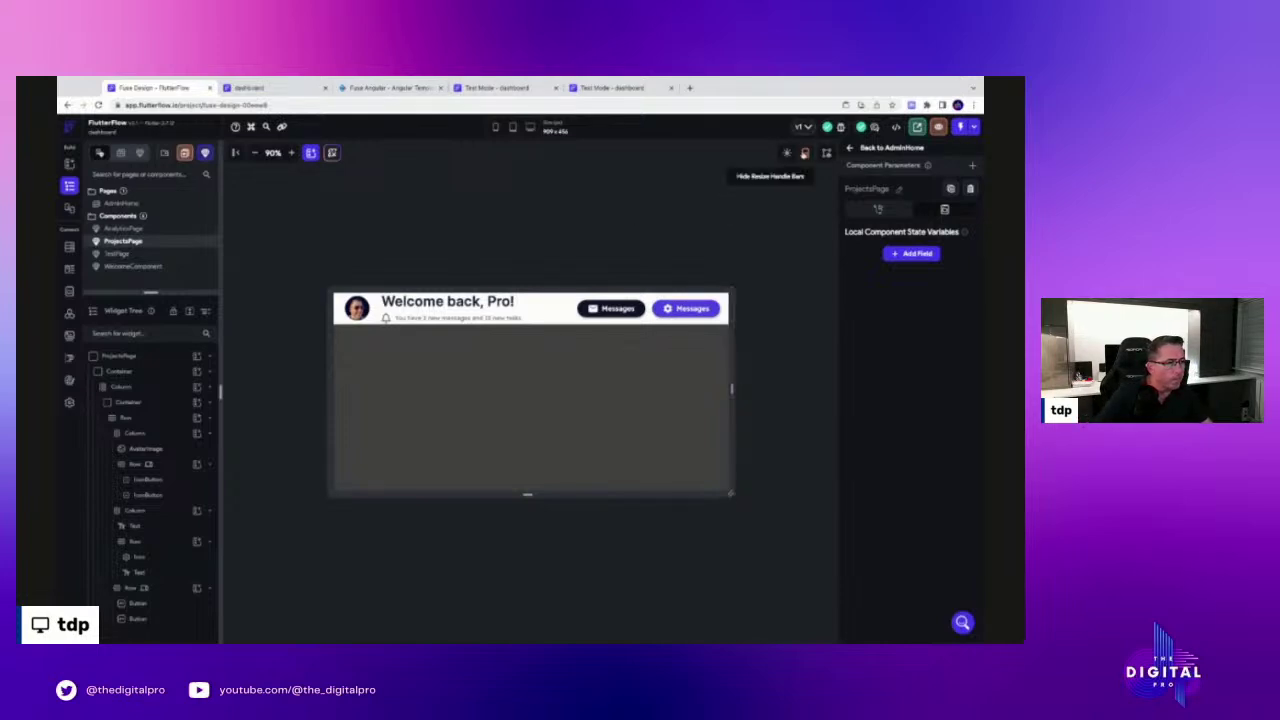
pyautogui.click(804, 153)
pyautogui.click(805, 156)
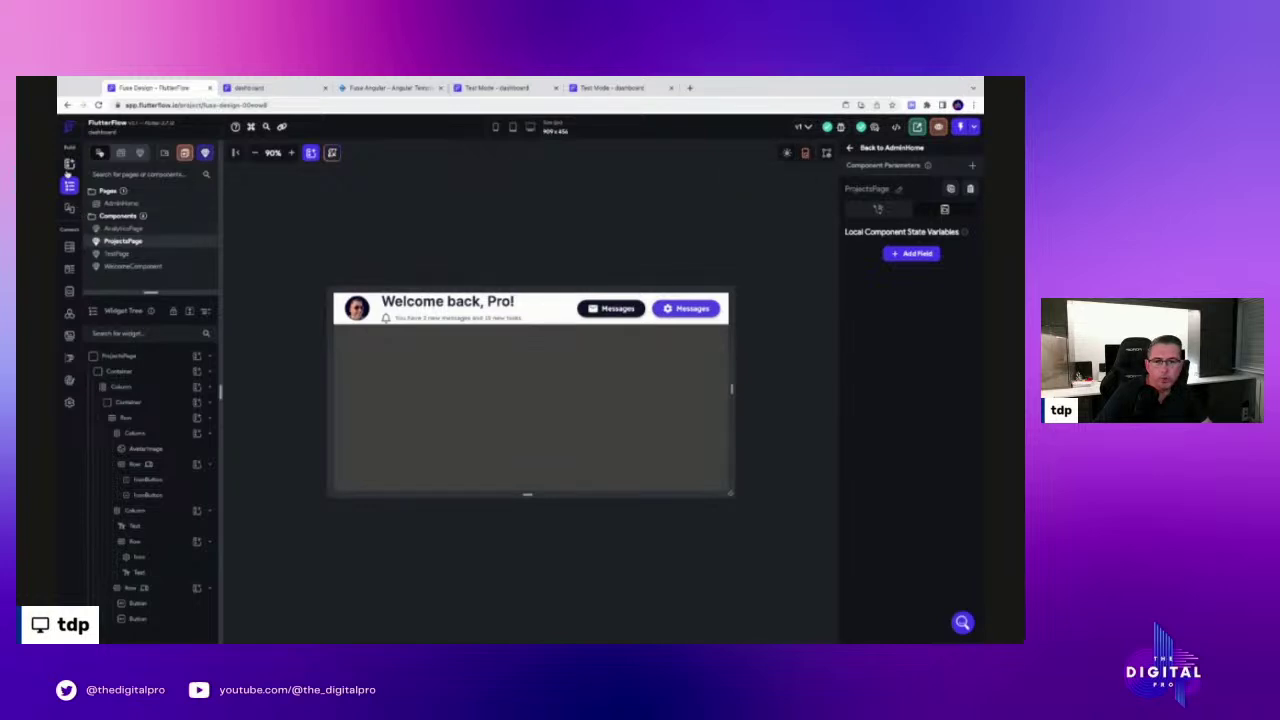
# Open the AdminHome page with resize handle bars shown and widen its canvas to about 1287 px
pyautogui.click(110, 205)
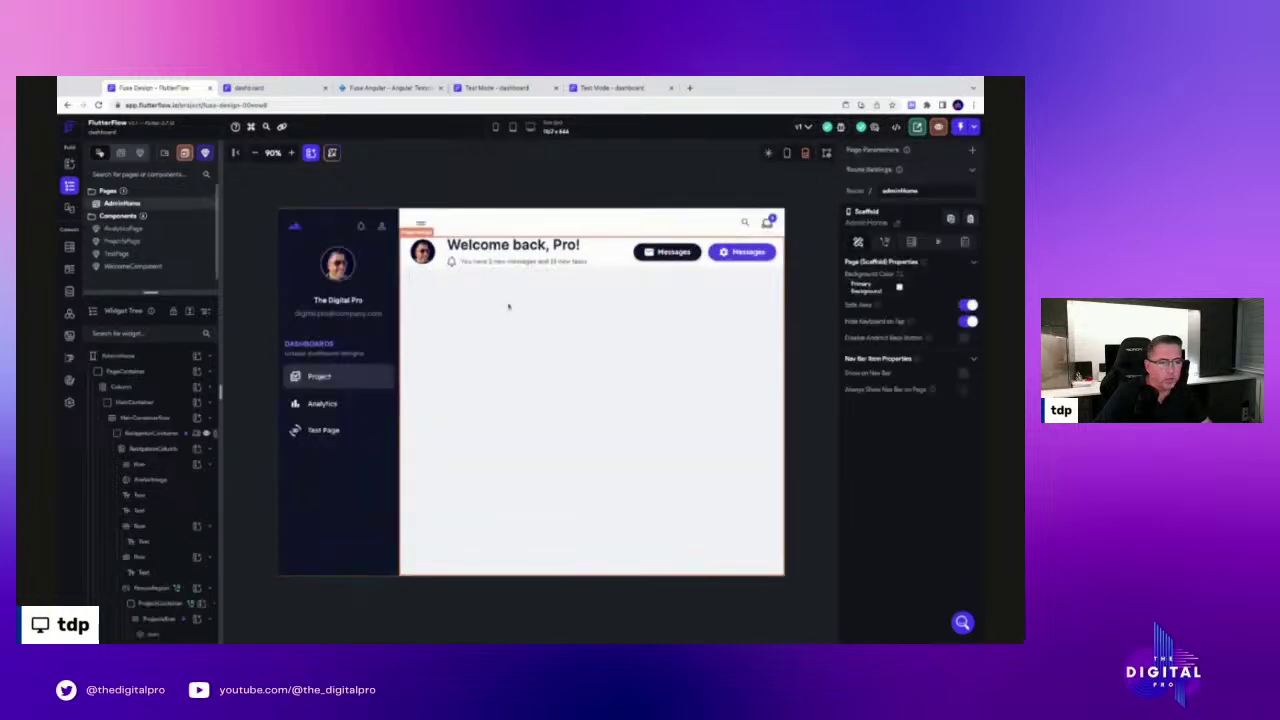
pyautogui.click(806, 153)
pyautogui.moveTo(787, 389); pyautogui.dragTo(814, 388)
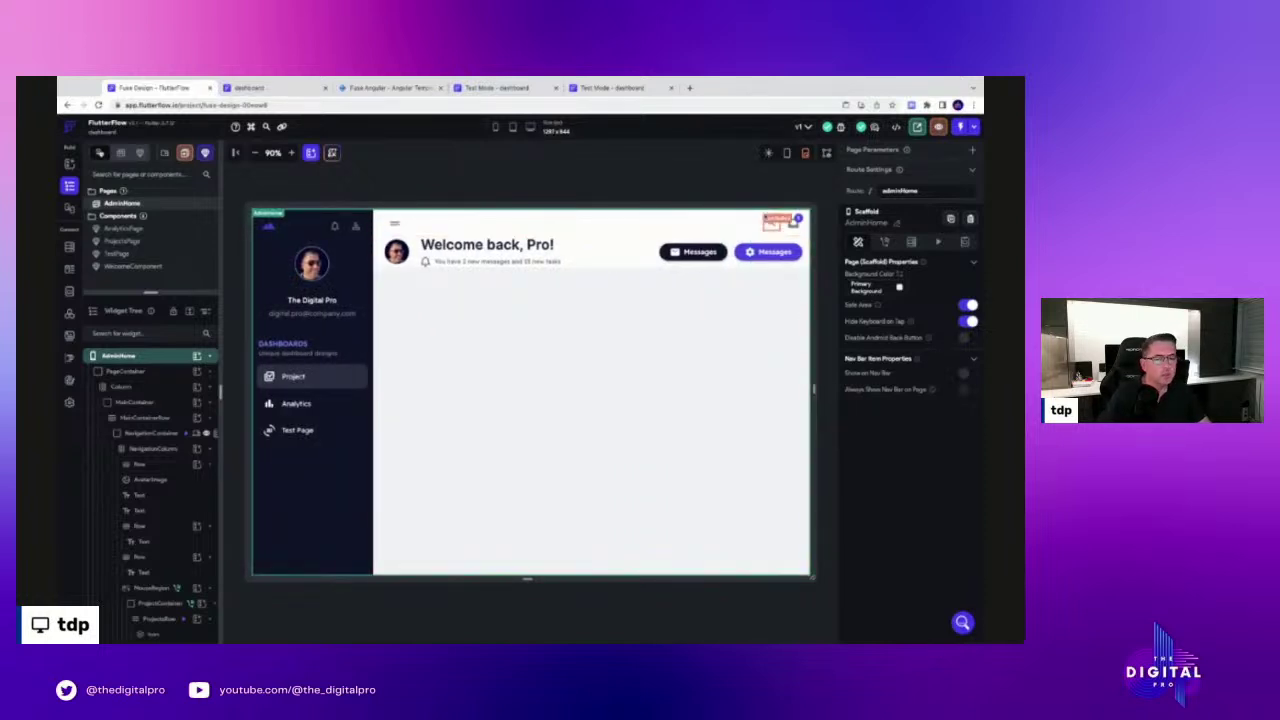
pyautogui.click(748, 191)
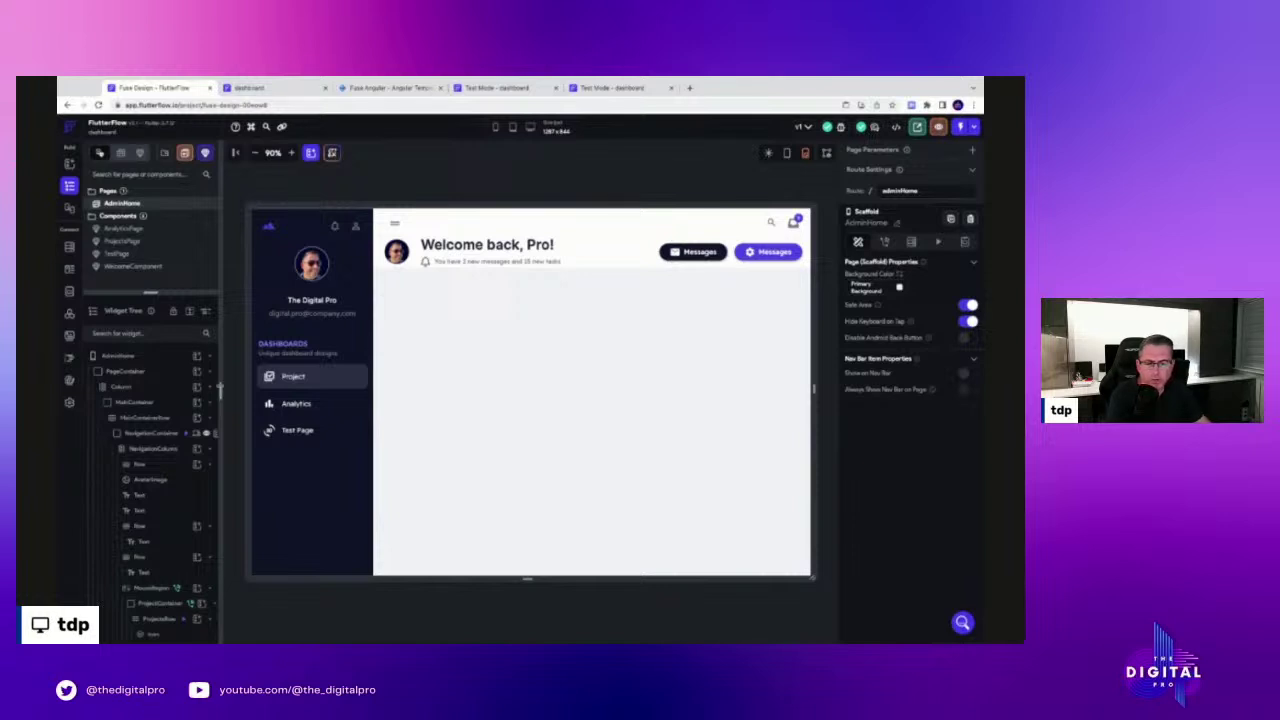
# Widen the widget tree and examine NavigationContainer's conditional visibility, toggling its display in the UI builder off and on
pyautogui.moveTo(220, 390); pyautogui.dragTo(261, 390)
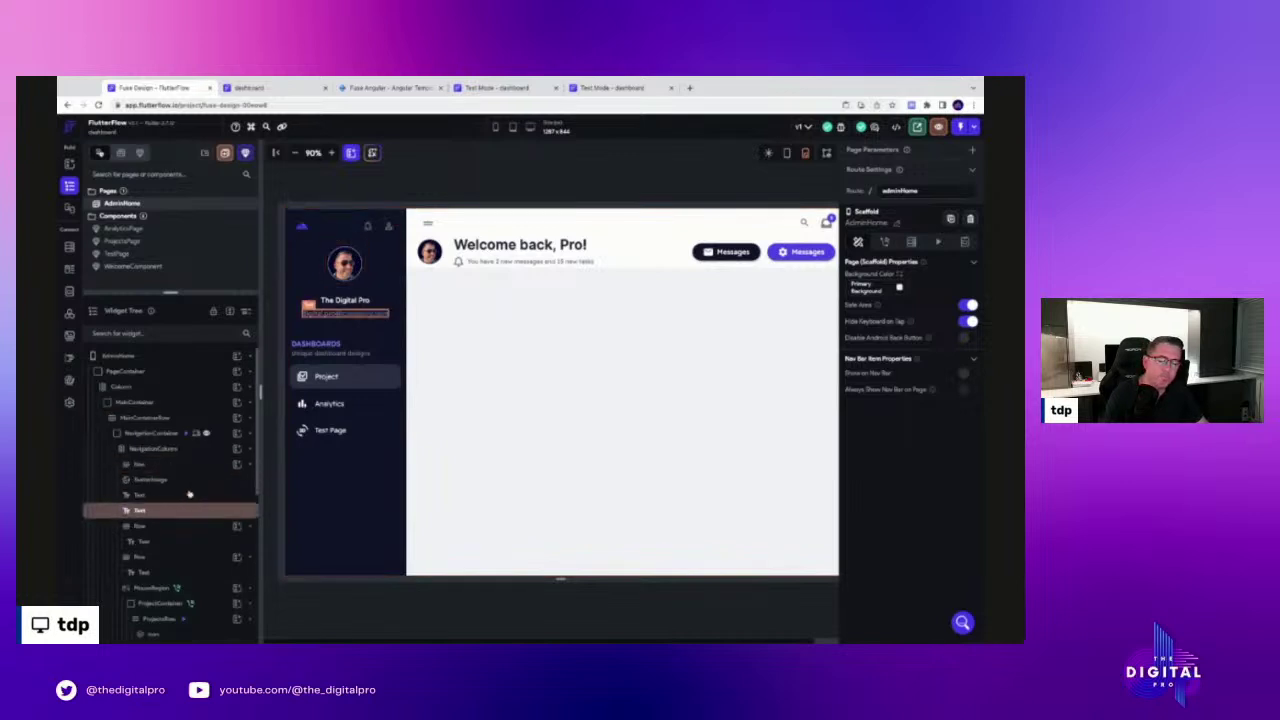
pyautogui.scroll(-5, 183, 520)
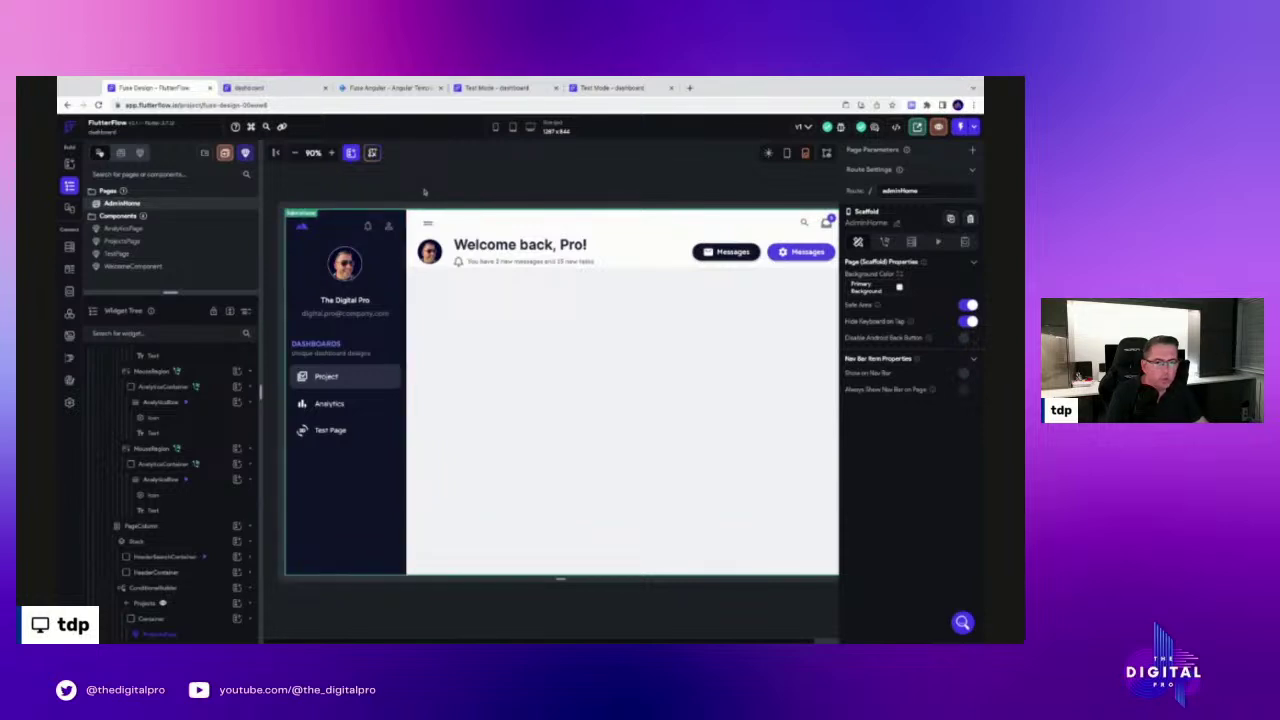
pyautogui.scroll(5, 160, 400)
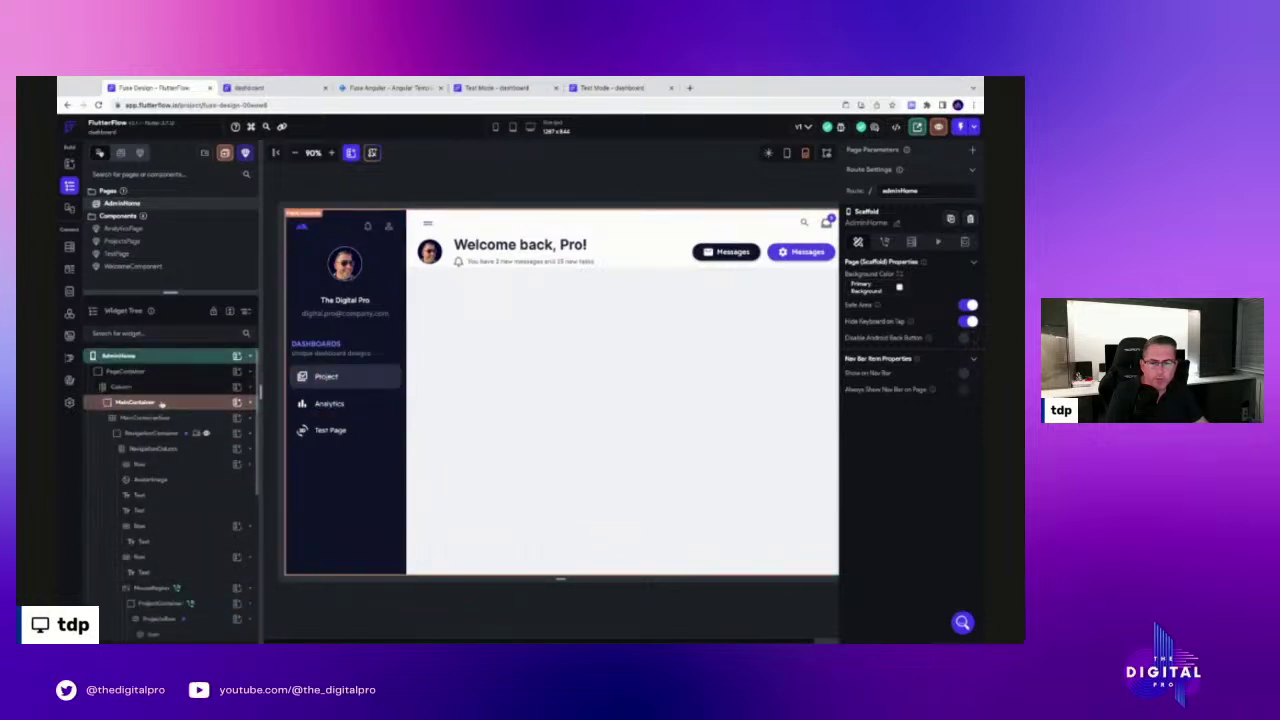
pyautogui.click(156, 435)
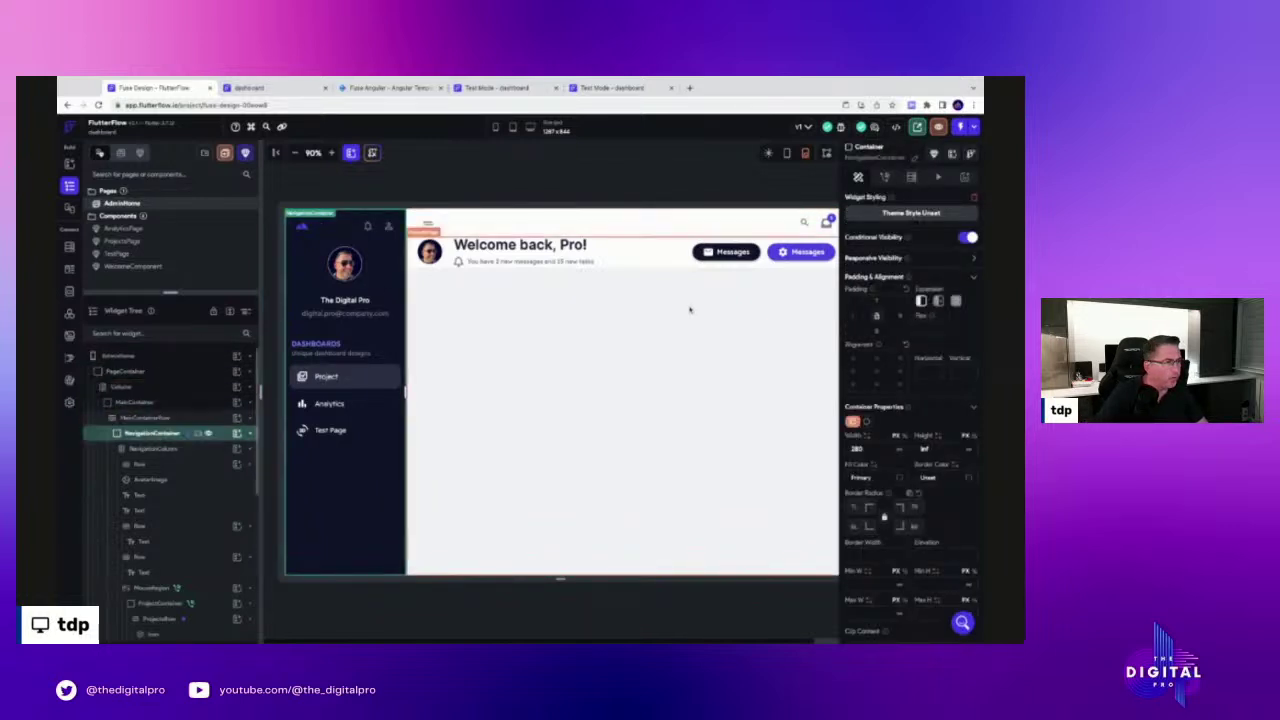
pyautogui.click(867, 239)
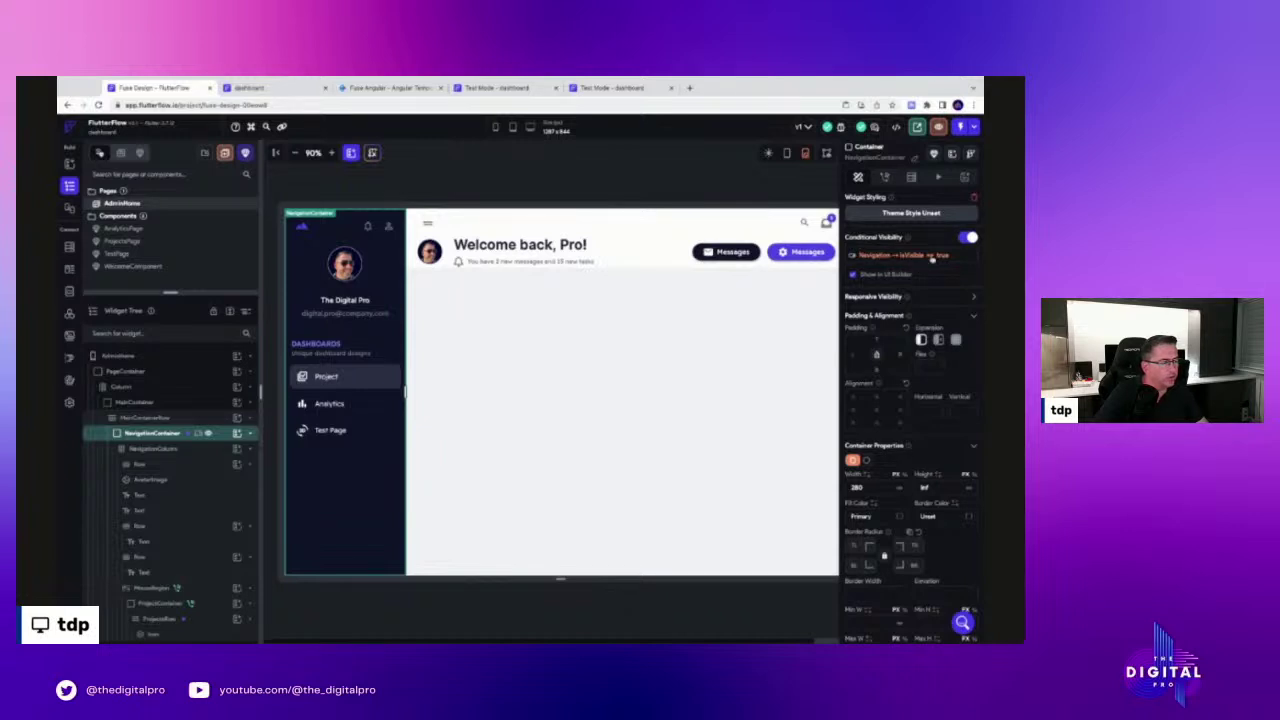
pyautogui.click(854, 276)
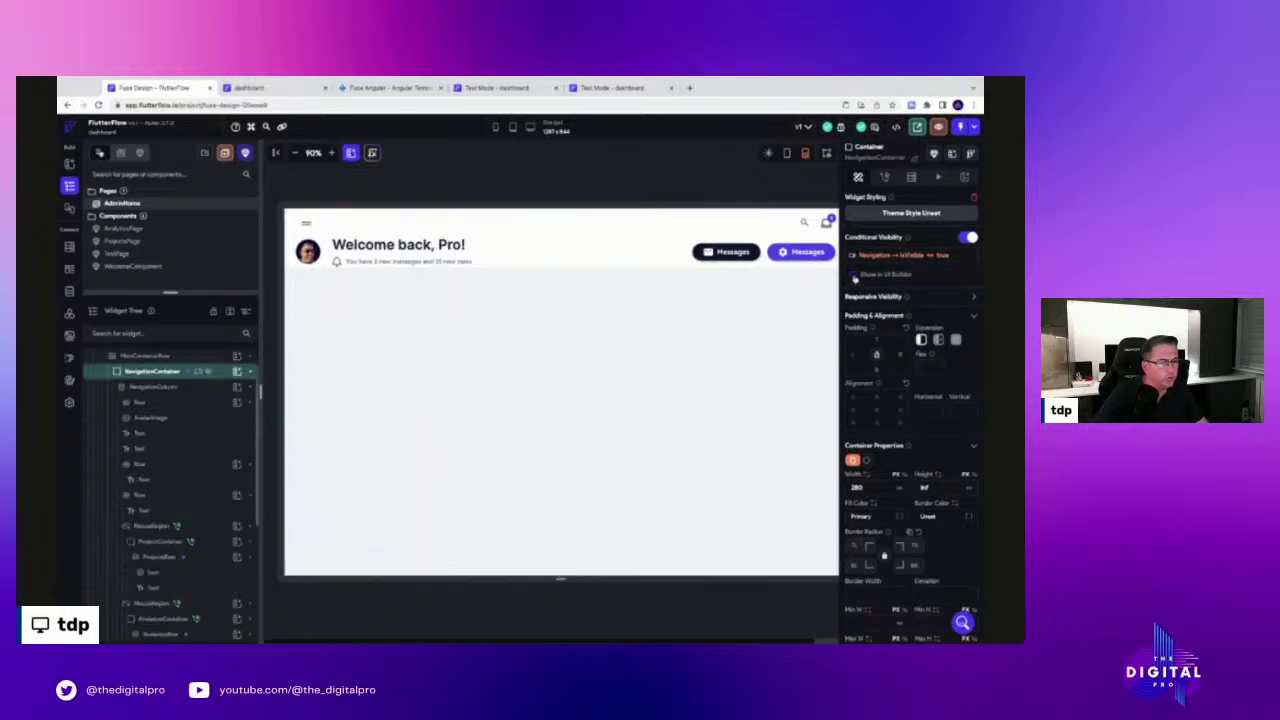
pyautogui.click(854, 276)
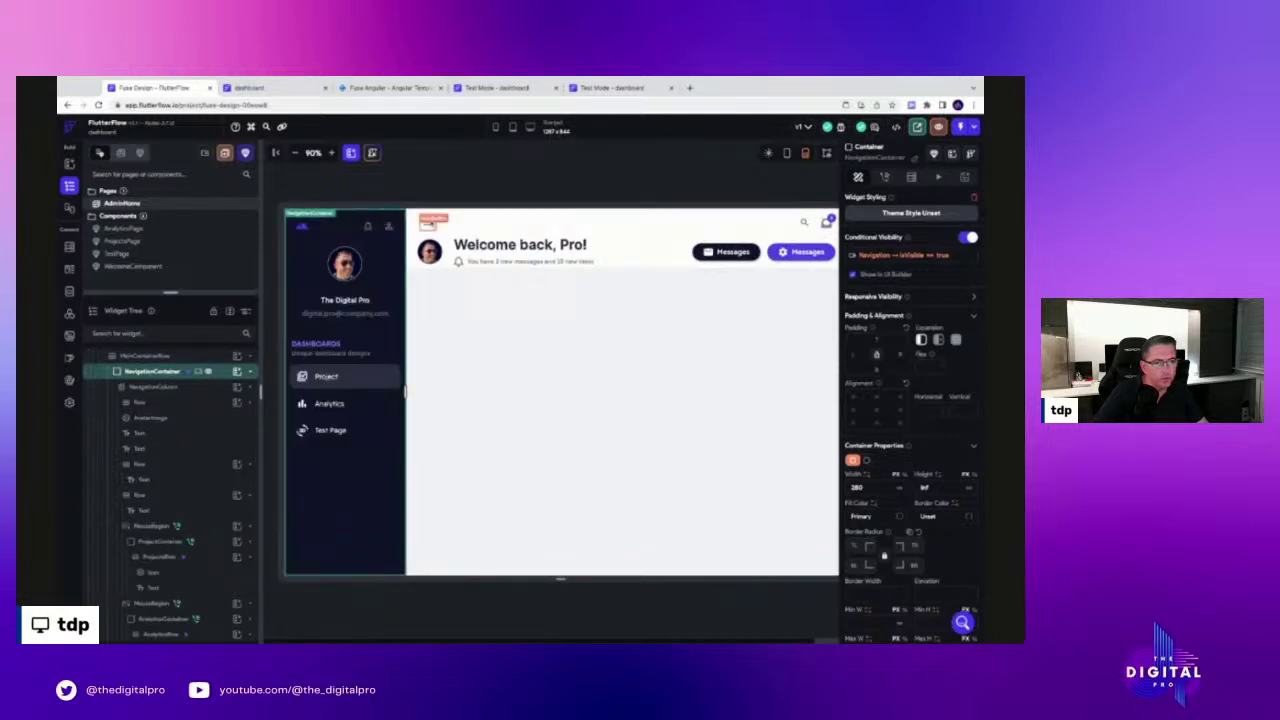
# Look over the properties of the header's menu icon button and return to NavigationContainer's properties
pyautogui.click(428, 224)
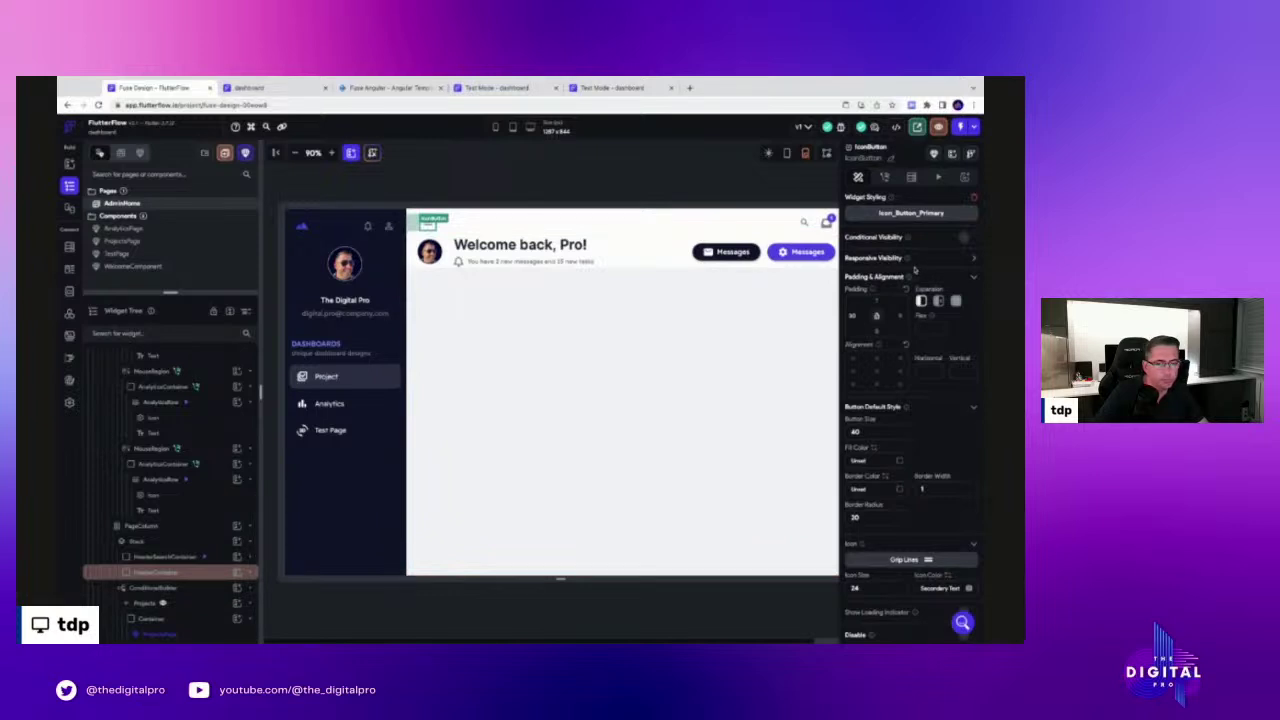
pyautogui.scroll(5, 180, 444)
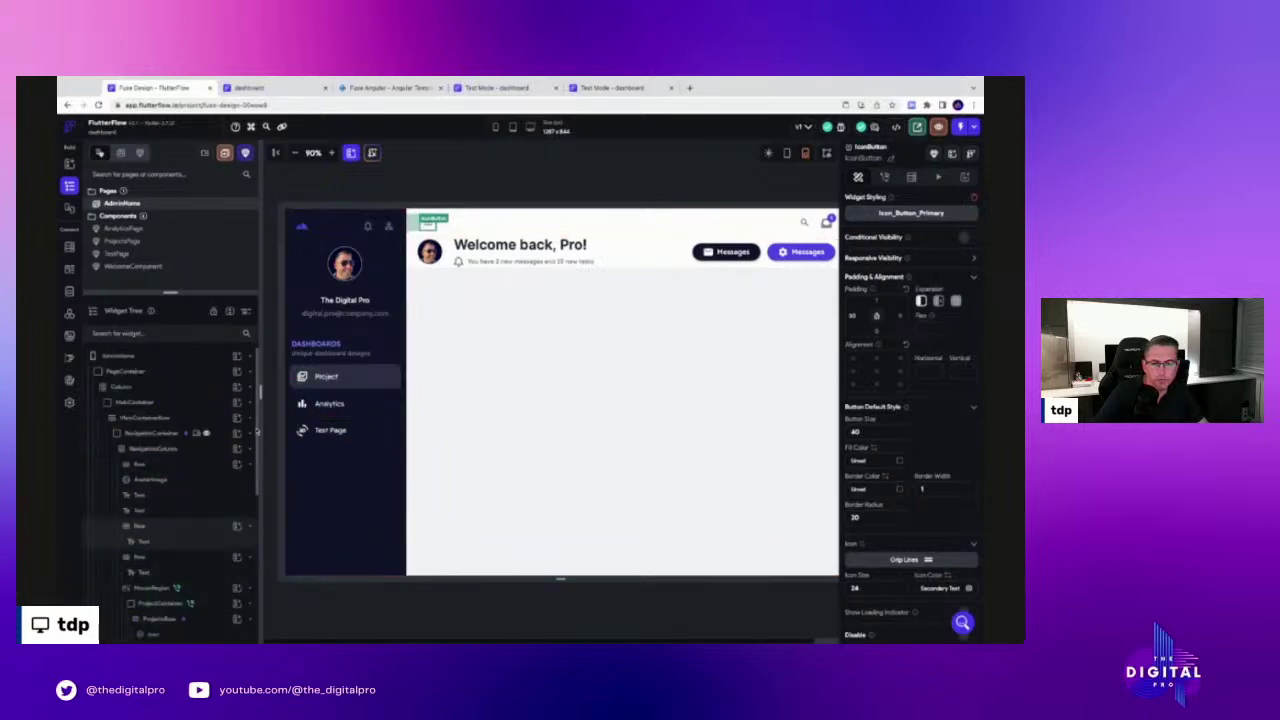
pyautogui.click(152, 433)
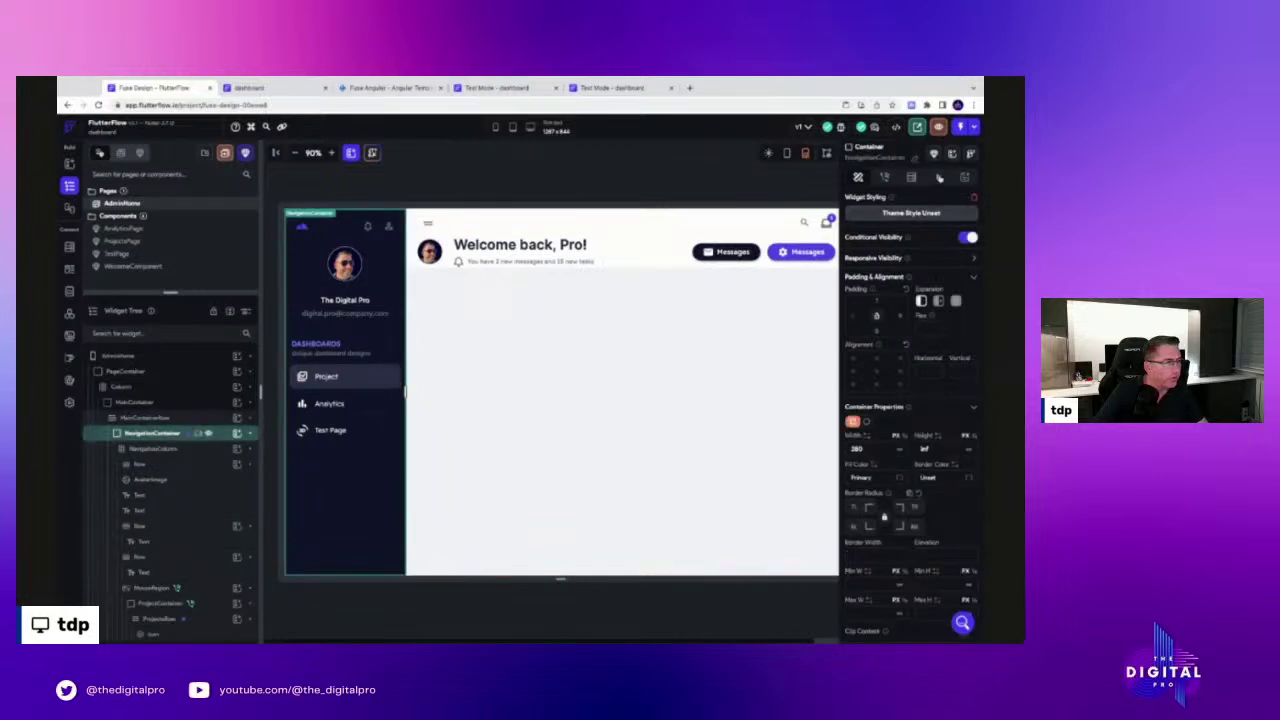
# Open NavigationContainer's On Action Trigger animations and preview its Slide animation on the canvas
pyautogui.click(938, 177)
pyautogui.click(944, 204)
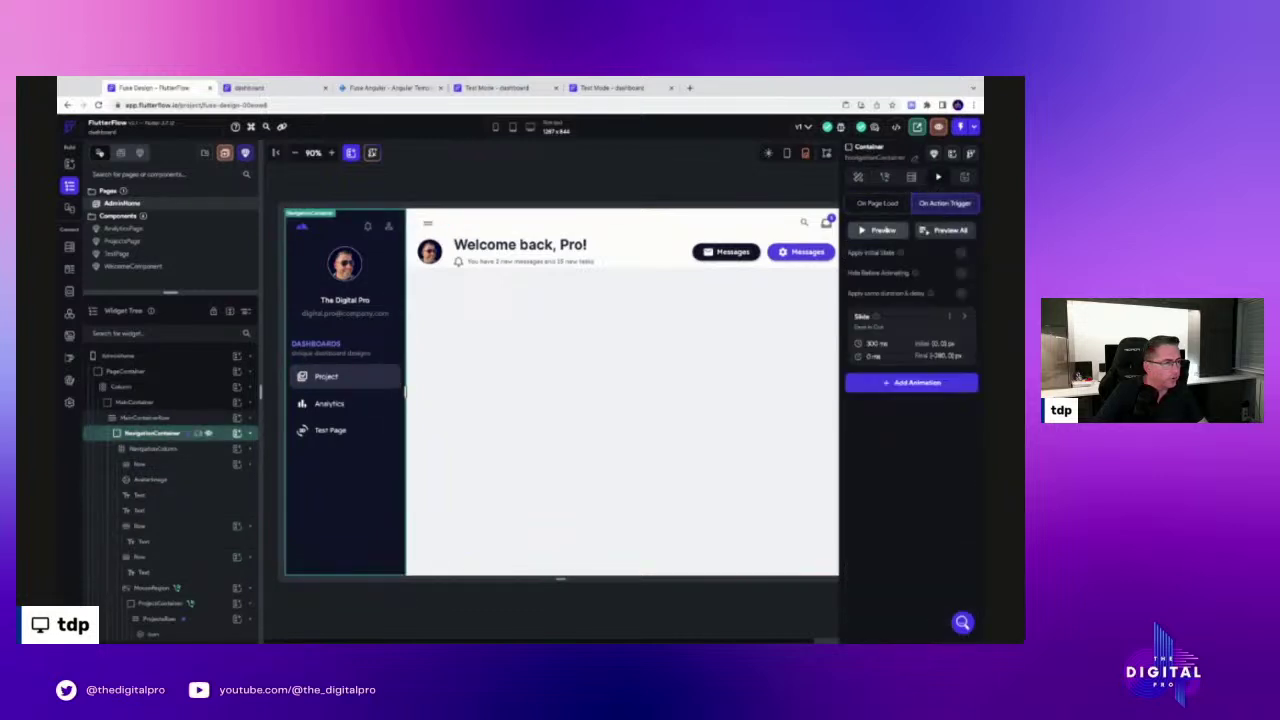
pyautogui.click(881, 231)
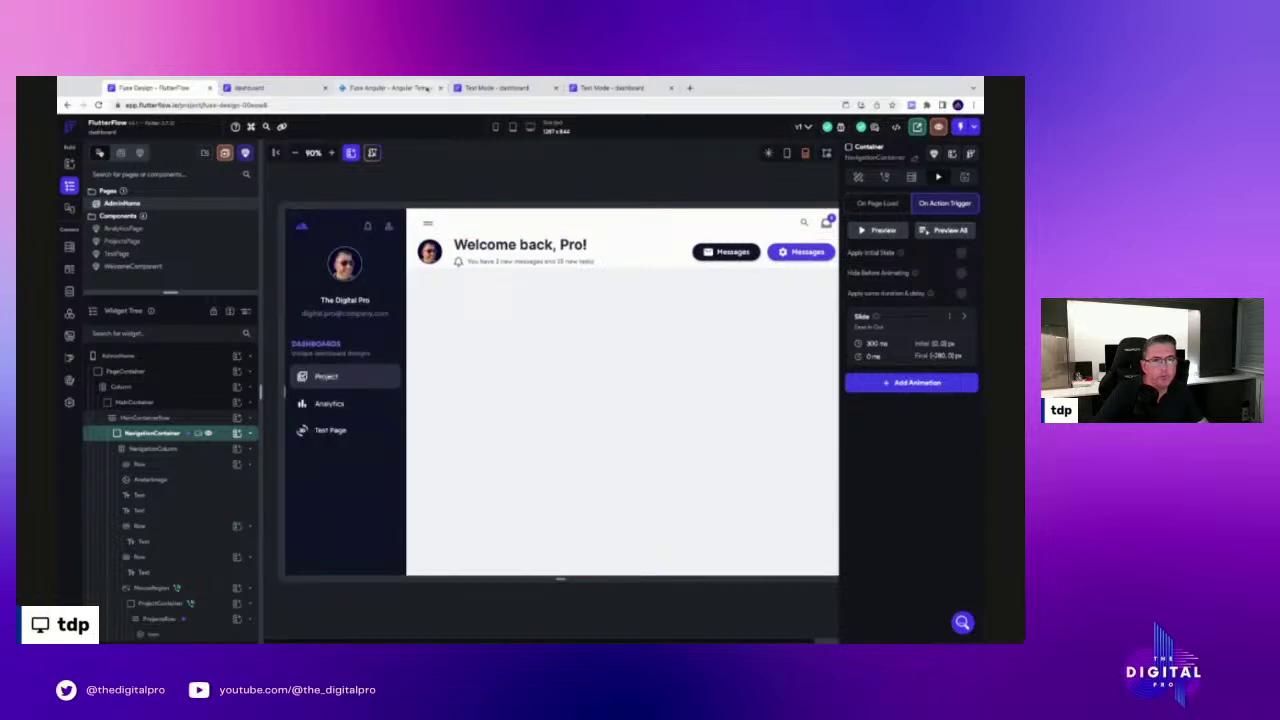
# Look at the reference Fuse Angular dashboard in the browser, and return to FlutterFlow with the AdminHome scaffold selected
pyautogui.click(390, 88)
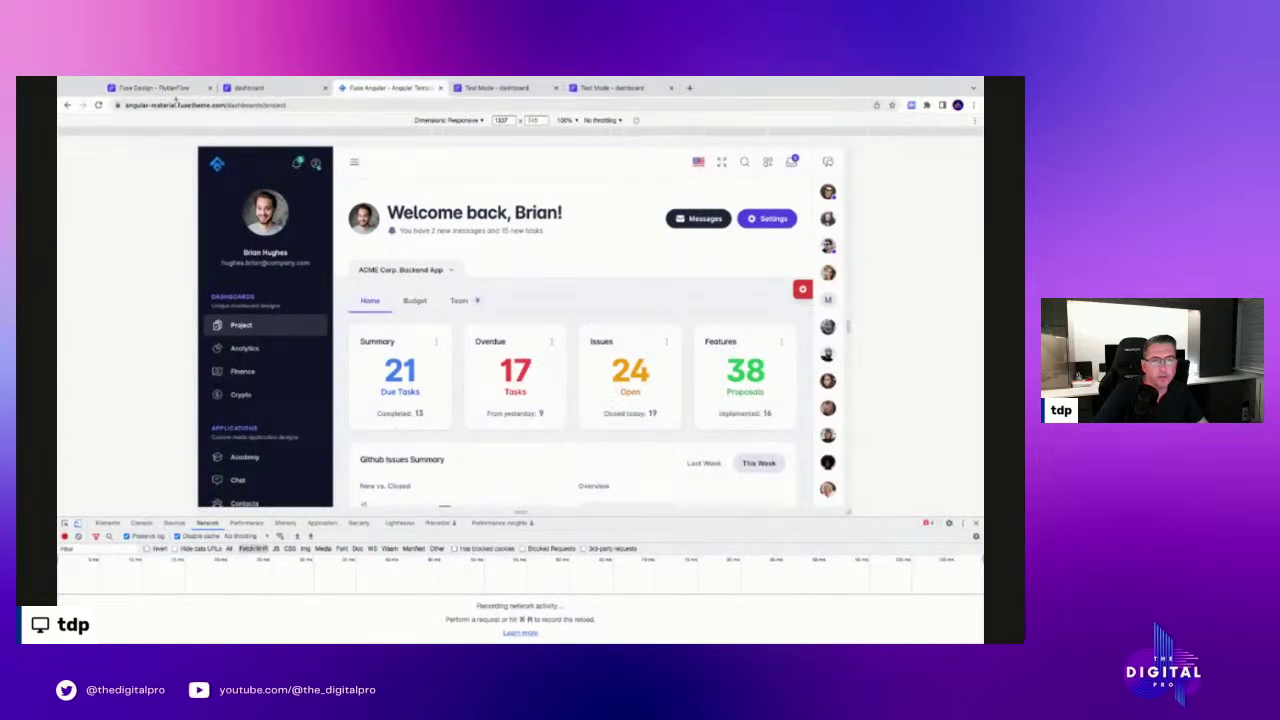
pyautogui.click(155, 88)
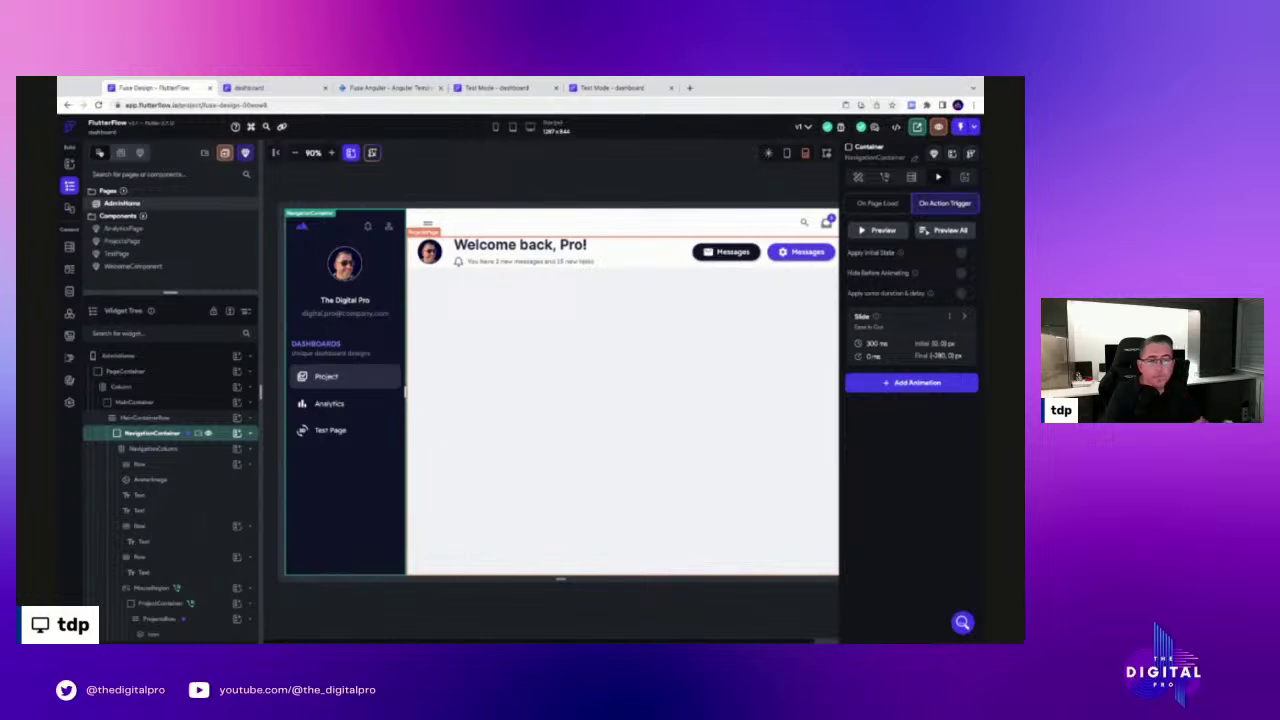
pyautogui.click(491, 183)
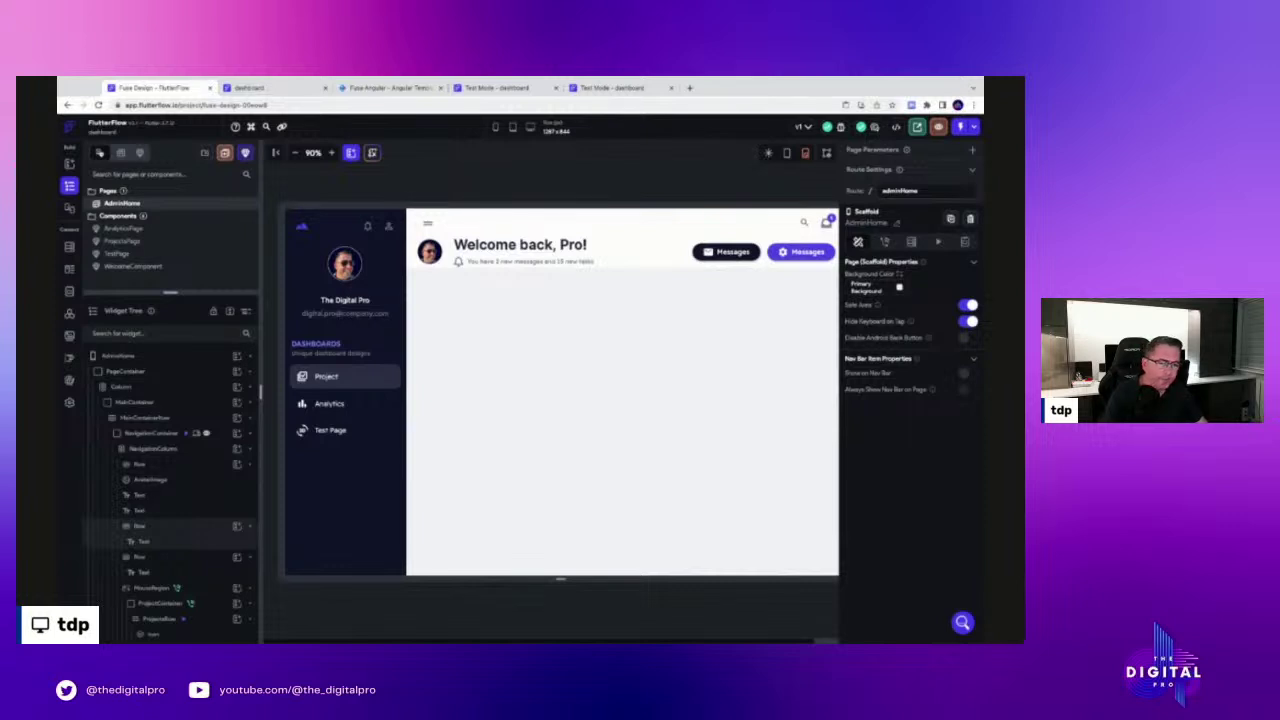
# Look over the Navigation data type's fields and the dialog for creating a data type, and return to the widget tree
pyautogui.click(69, 269)
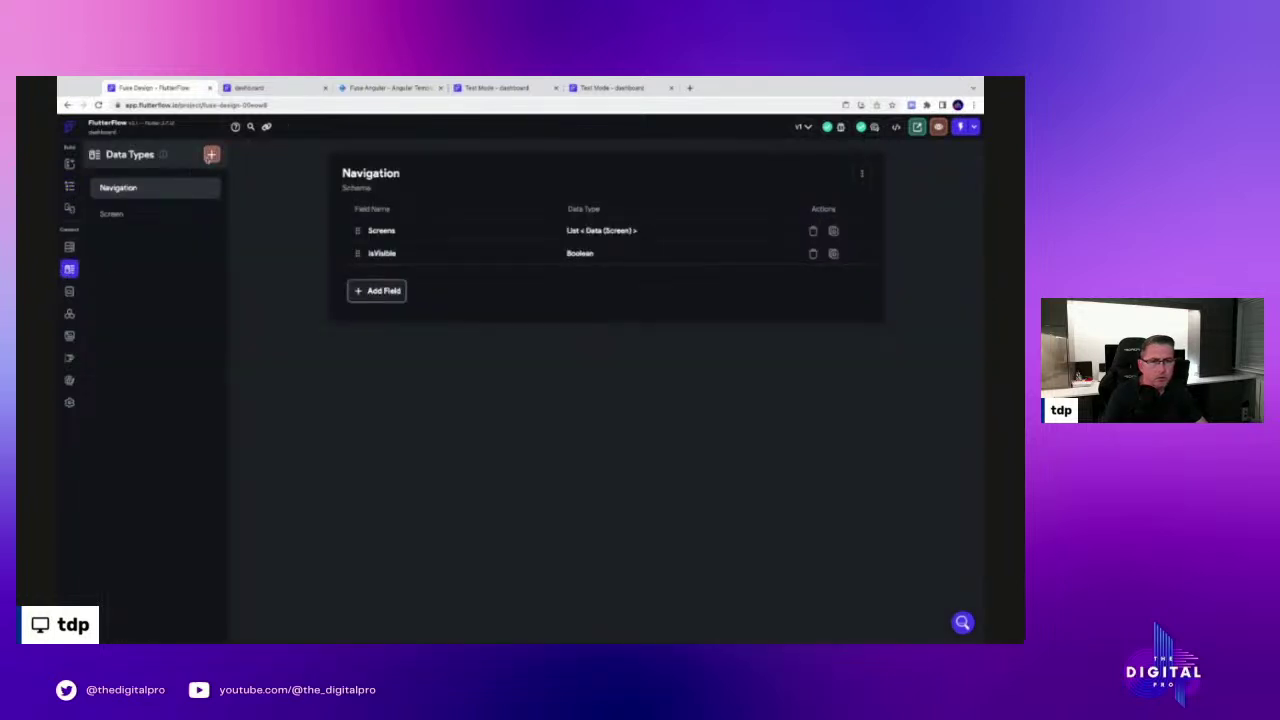
pyautogui.click(212, 155)
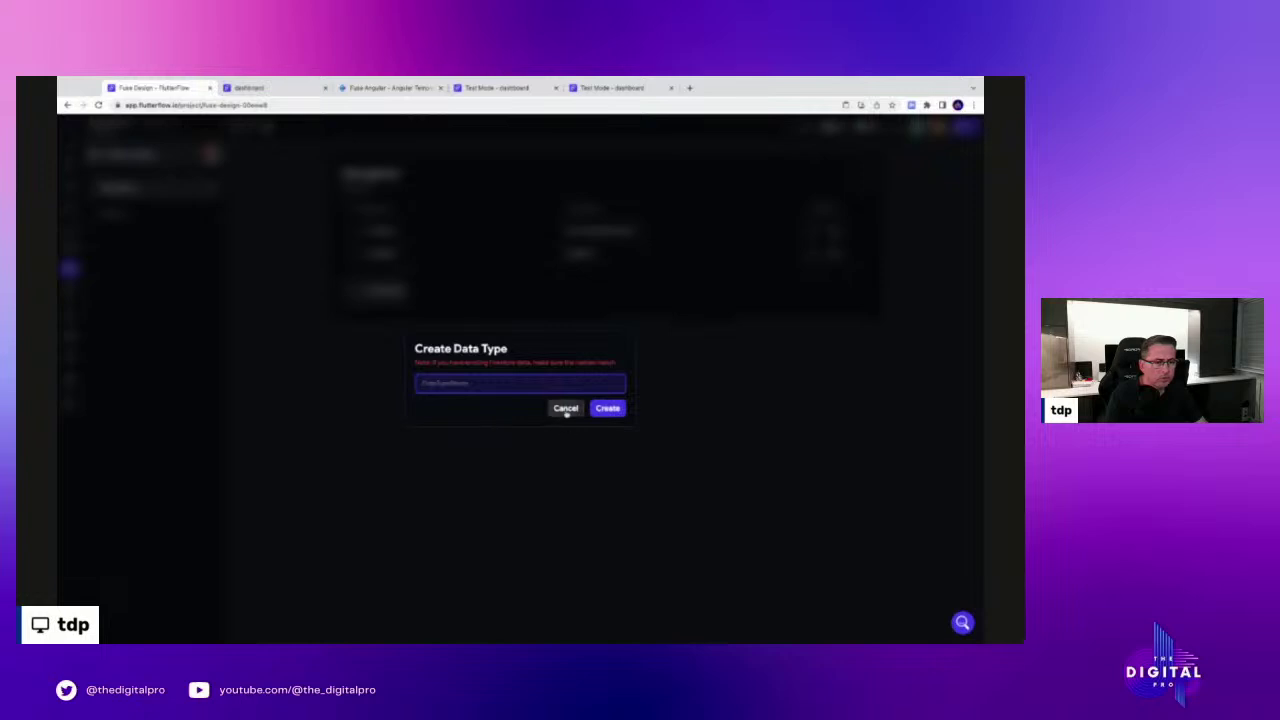
pyautogui.click(566, 408)
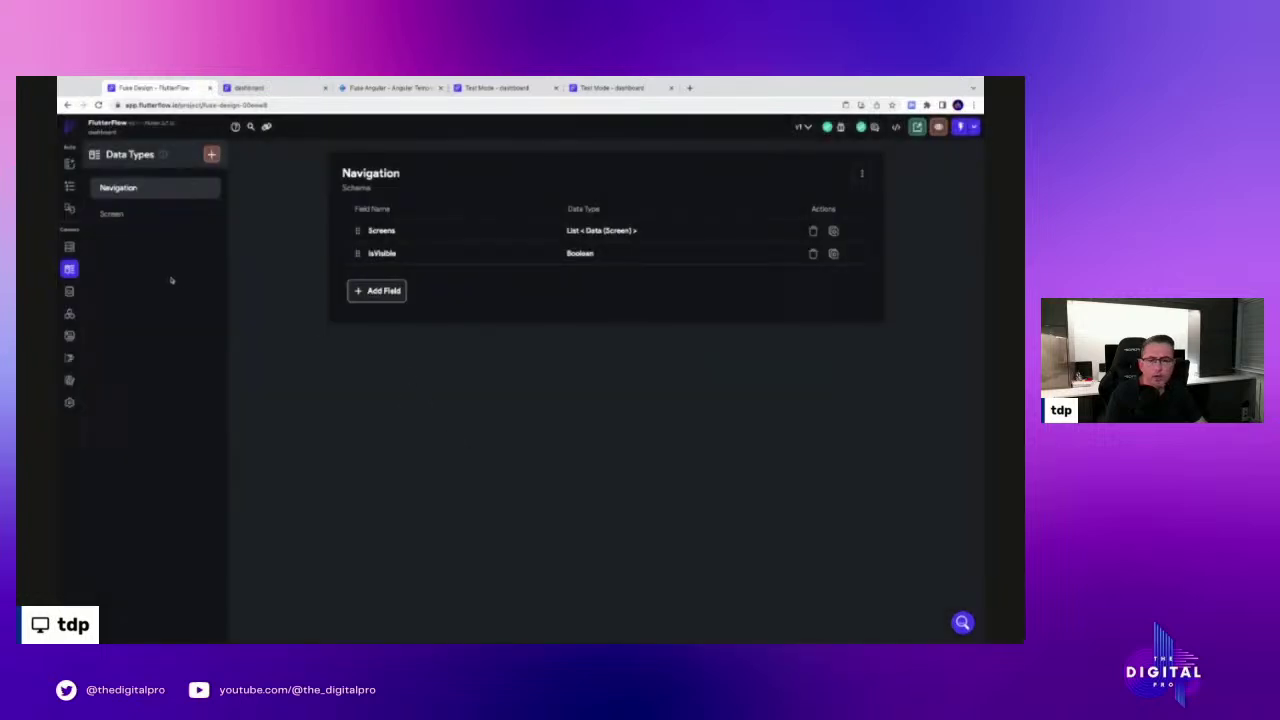
pyautogui.click(69, 187)
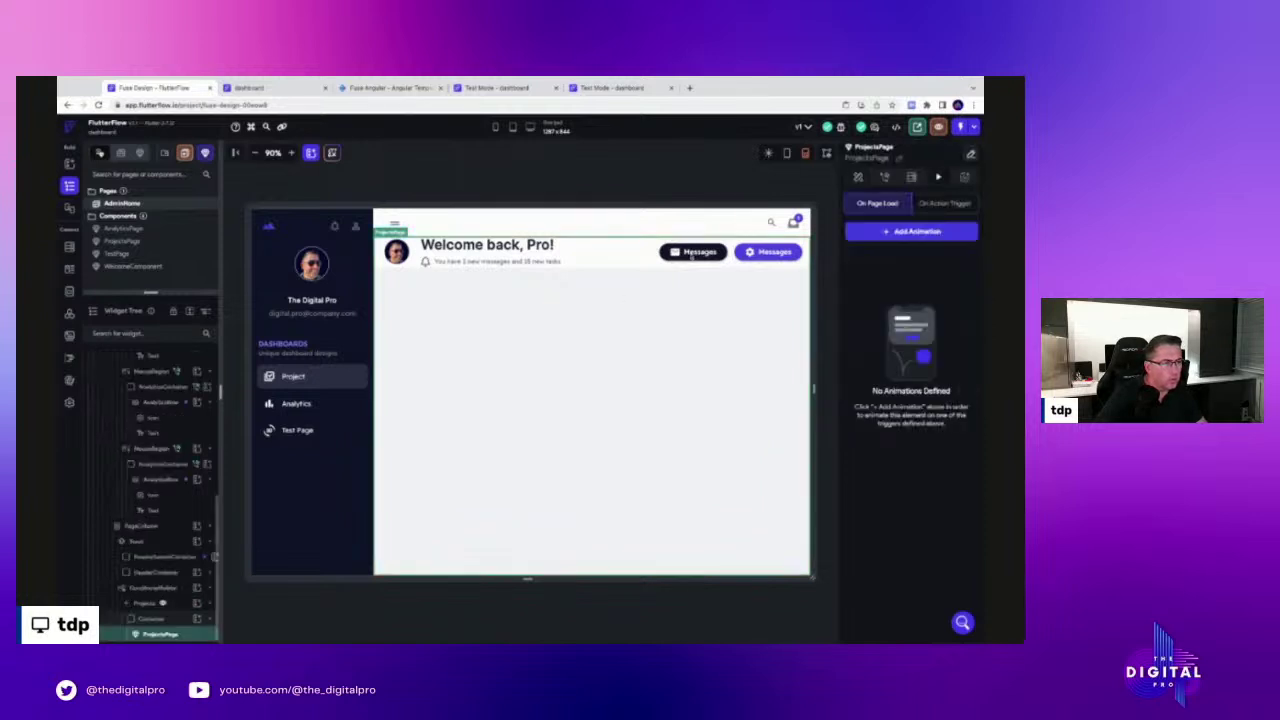
# Open the ProjectsPage component and resize its canvas to about 762 px and 862 px wide to compare the header layouts
pyautogui.click(174, 440)
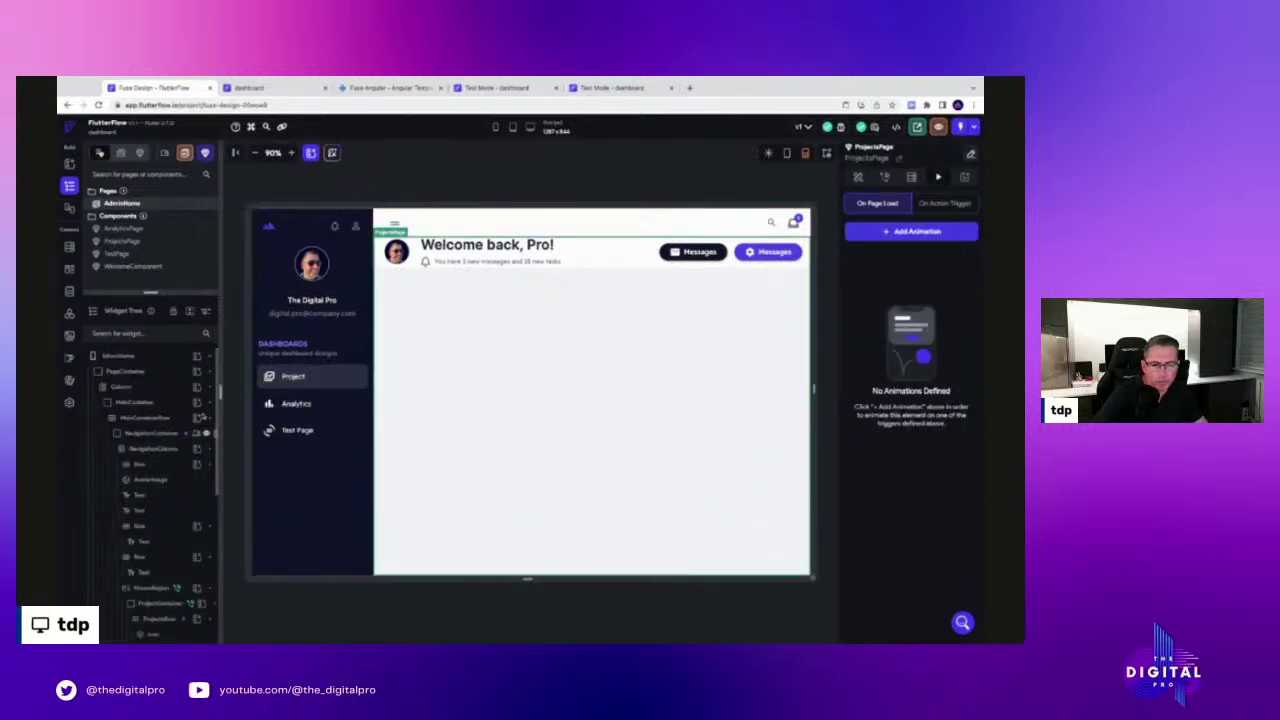
pyautogui.click(311, 302)
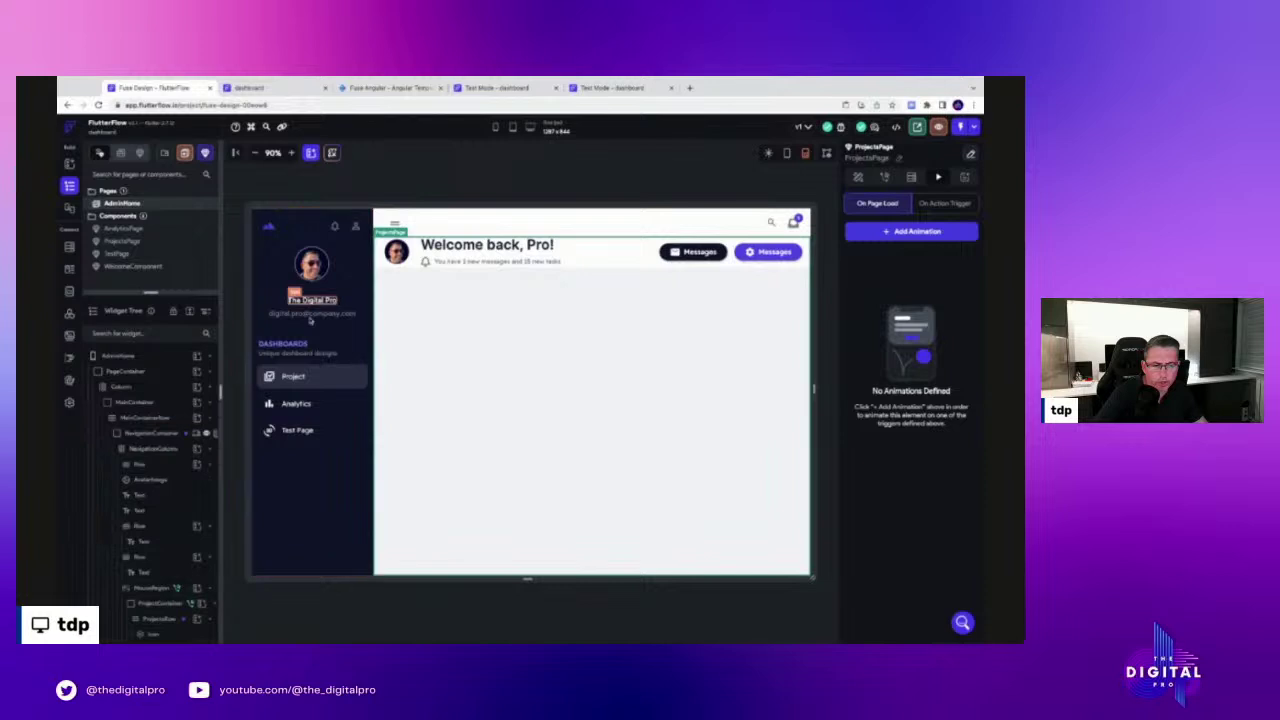
pyautogui.click(122, 243)
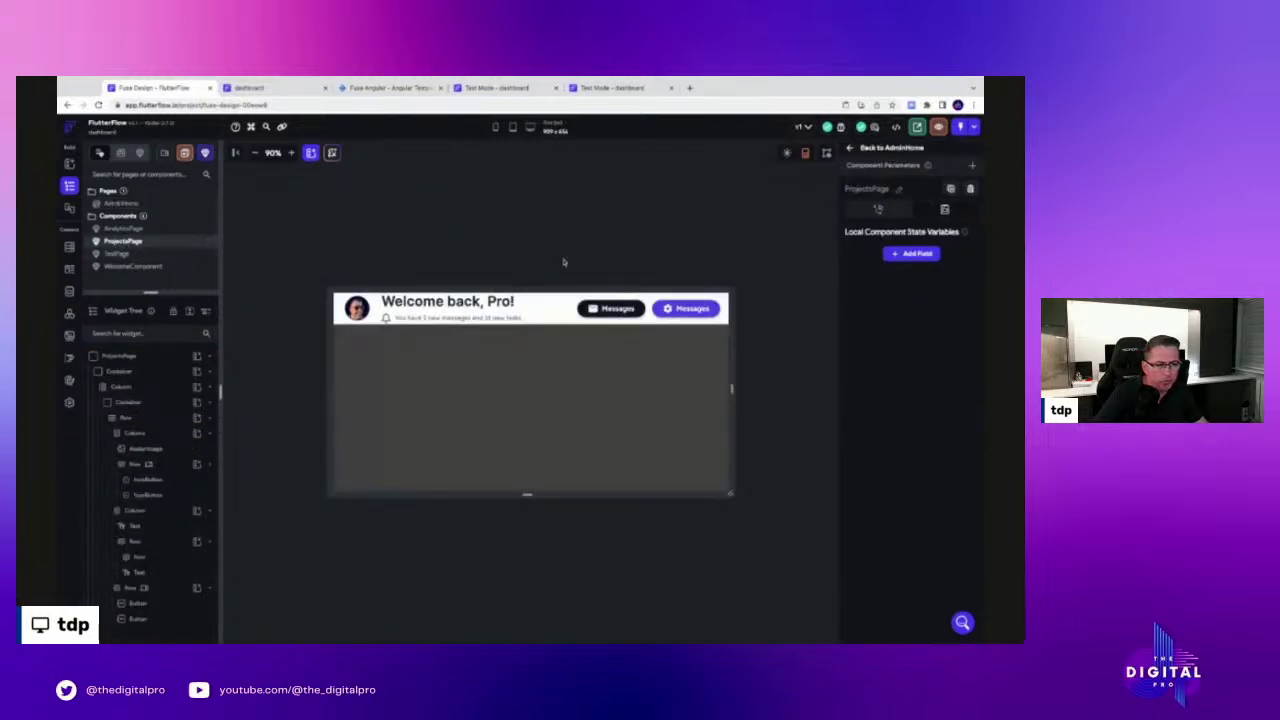
pyautogui.click(731, 386)
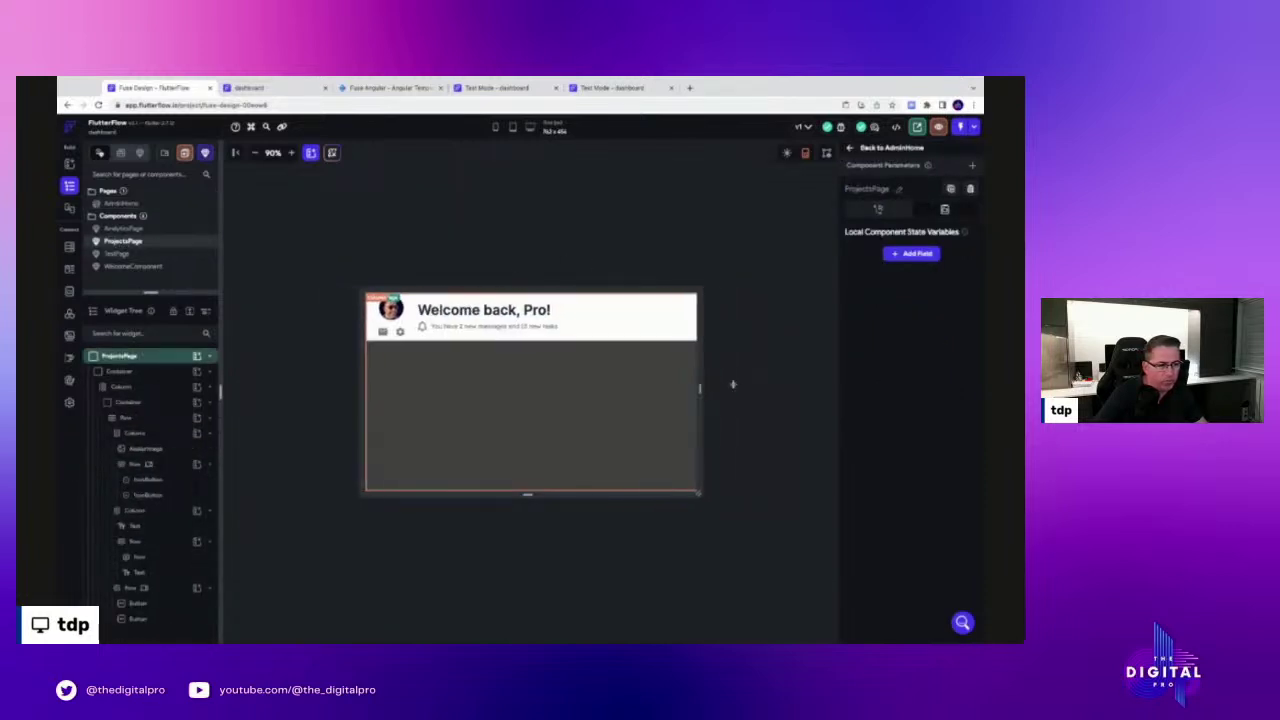
pyautogui.moveTo(732, 384); pyautogui.dragTo(724, 388)
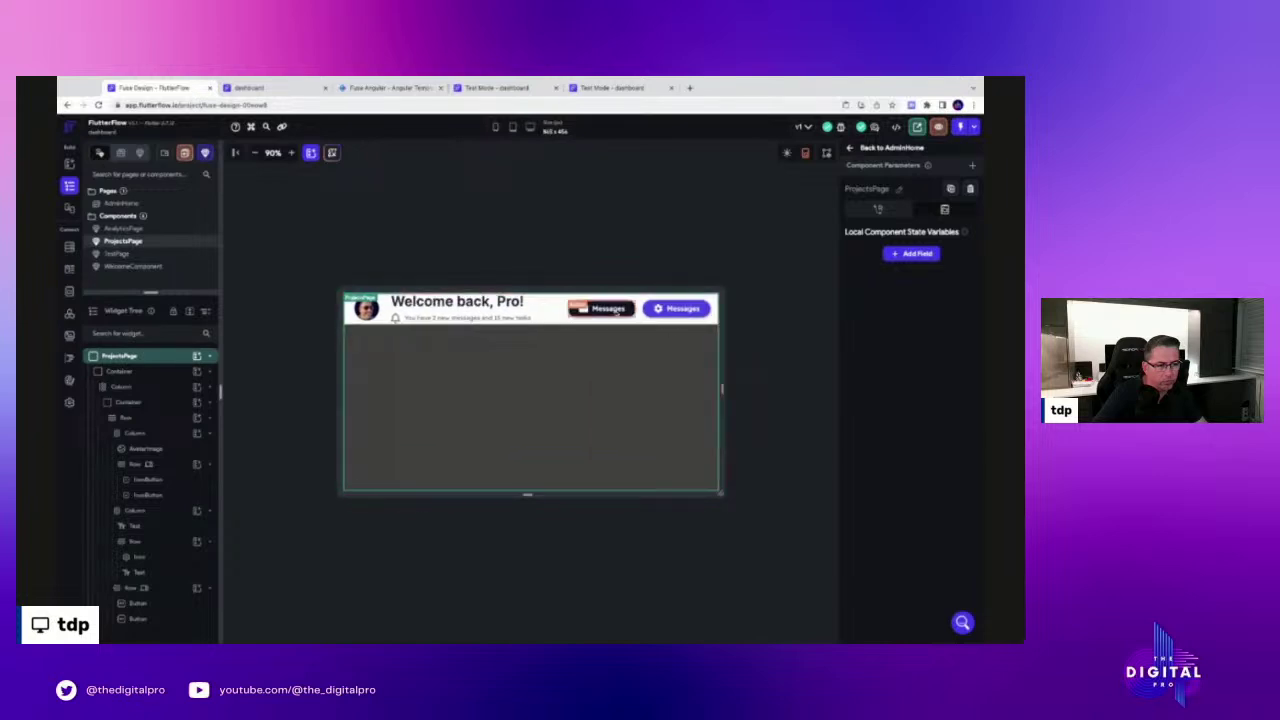
# Examine the responsive visibility settings of the row holding the header's two Messages buttons
pyautogui.click(576, 313)
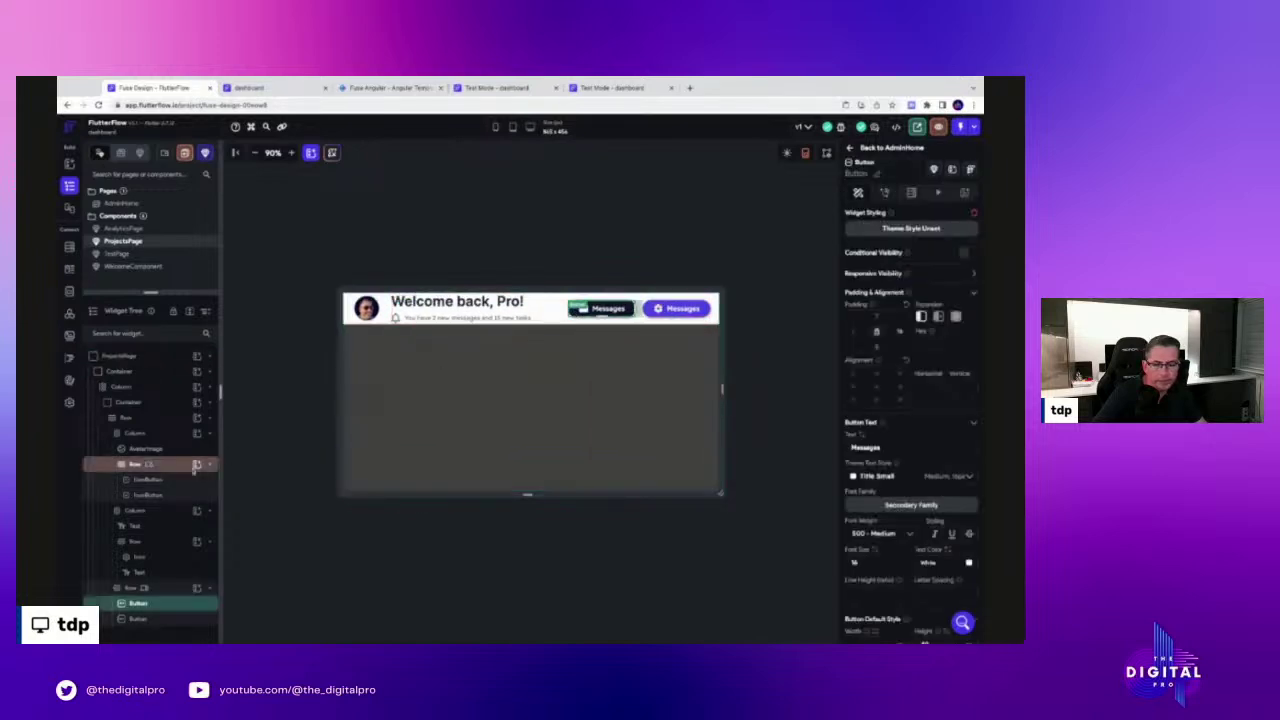
pyautogui.click(134, 589)
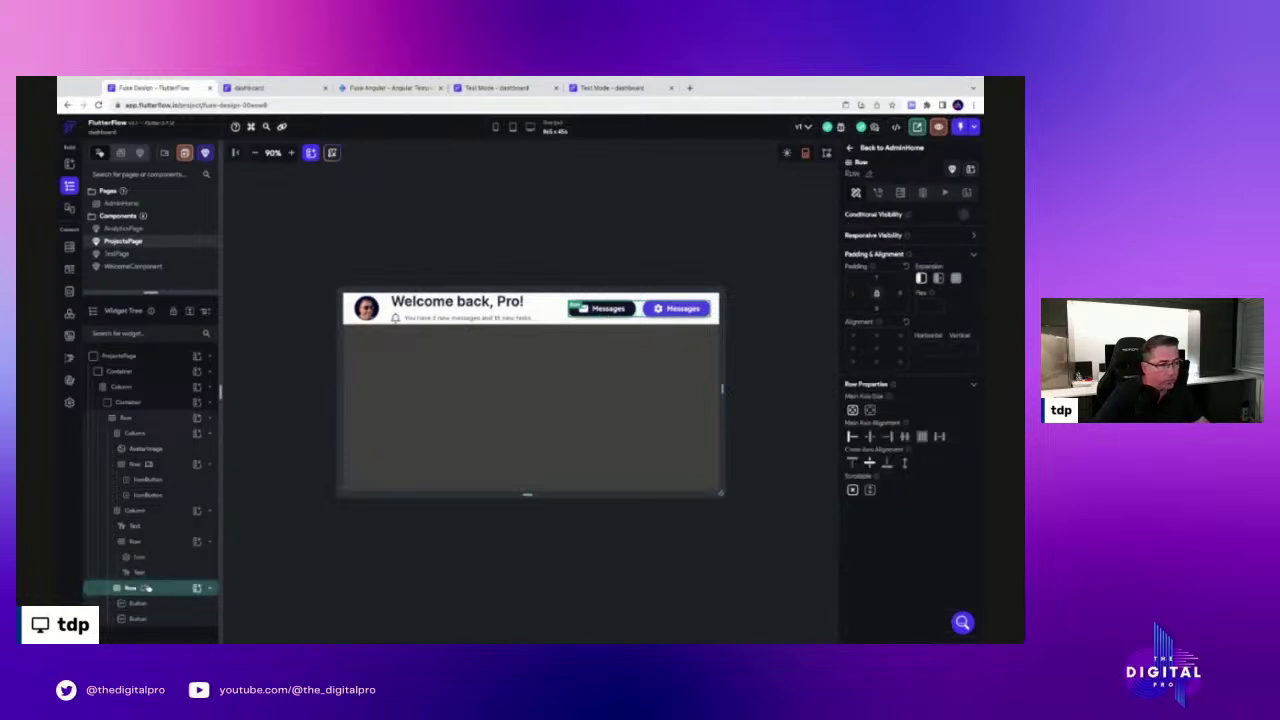
pyautogui.click(974, 236)
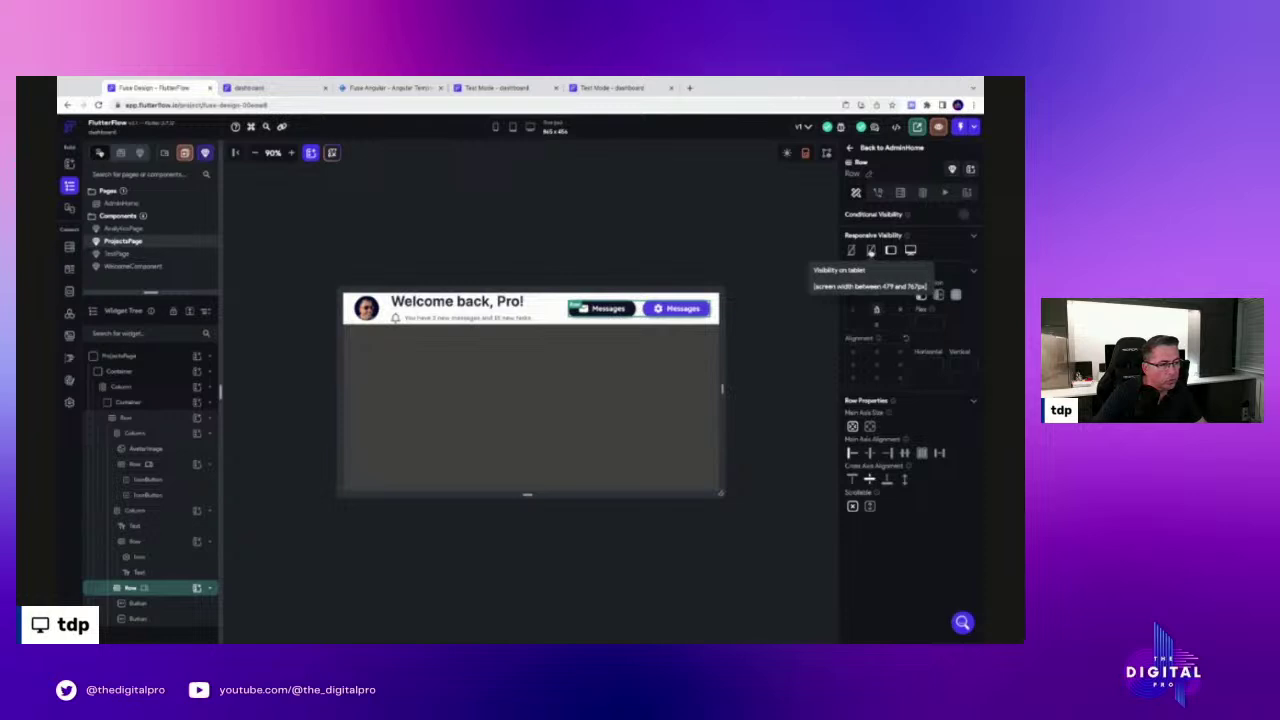
# Narrow the ProjectsPage canvas to about 704 px and examine the responsive visibility of the row with the two icon buttons
pyautogui.click(721, 388)
pyautogui.moveTo(721, 388); pyautogui.dragTo(687, 388)
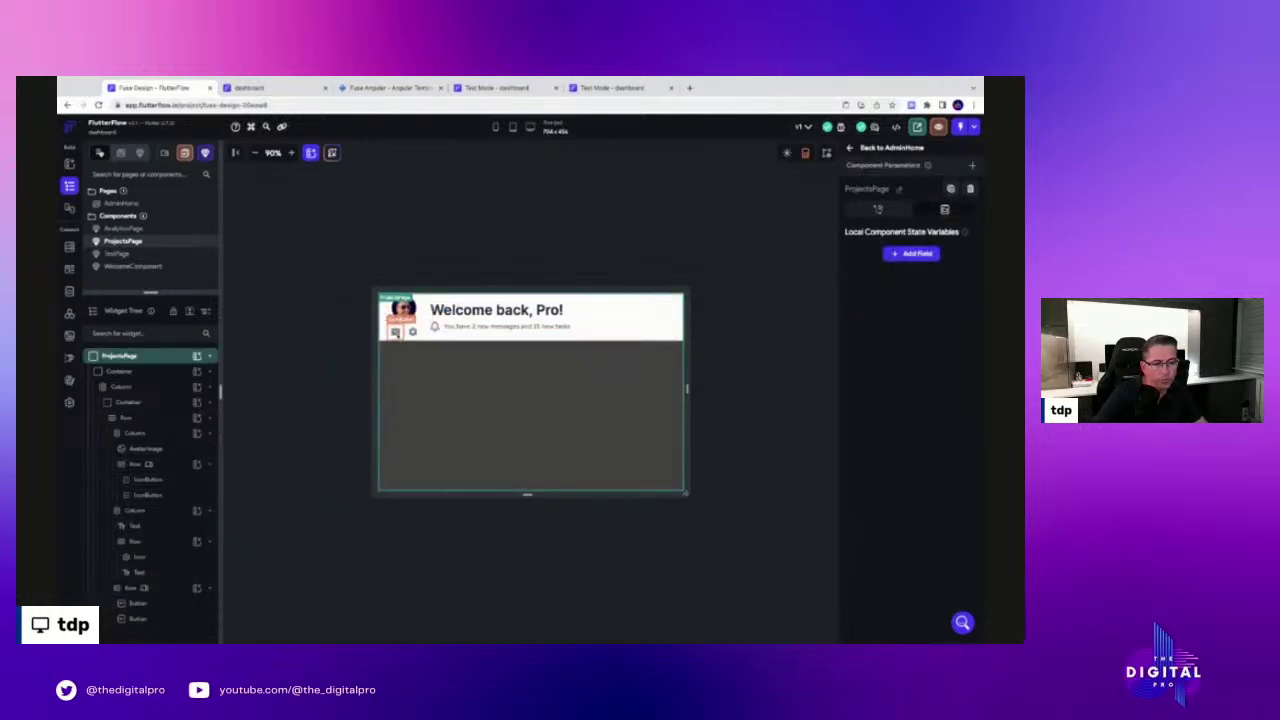
pyautogui.click(412, 331)
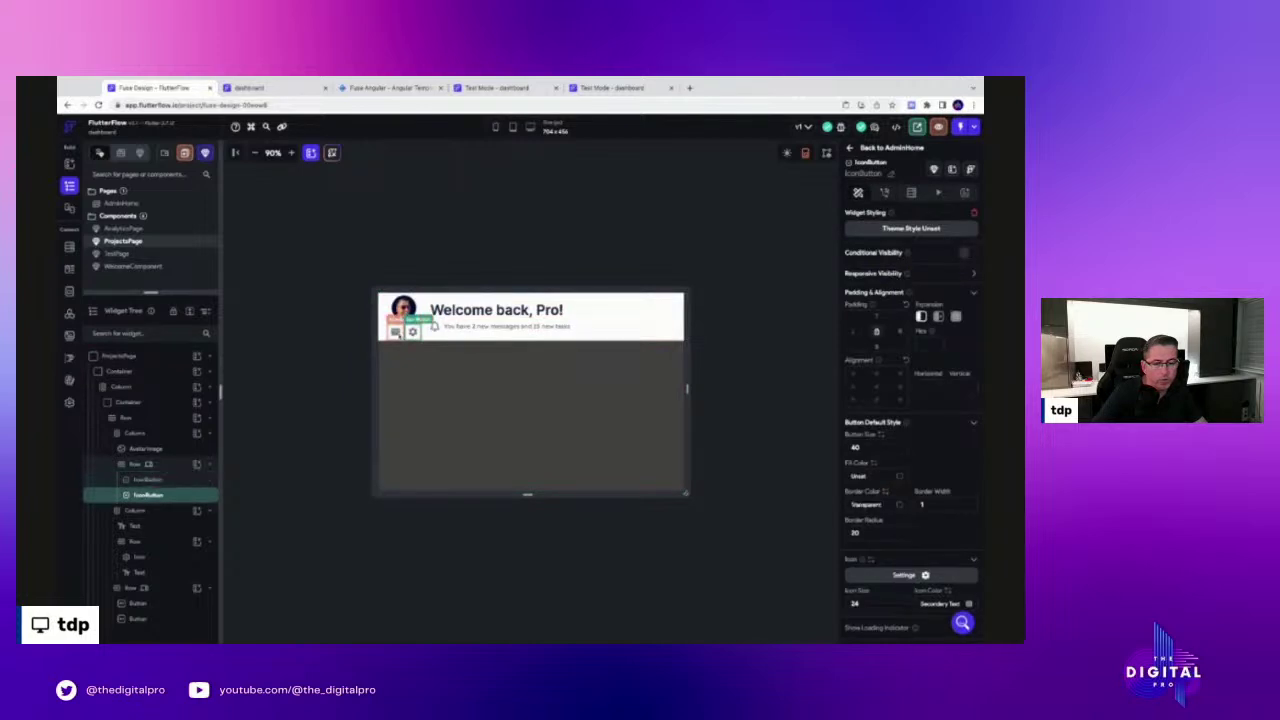
pyautogui.click(396, 331)
pyautogui.click(159, 465)
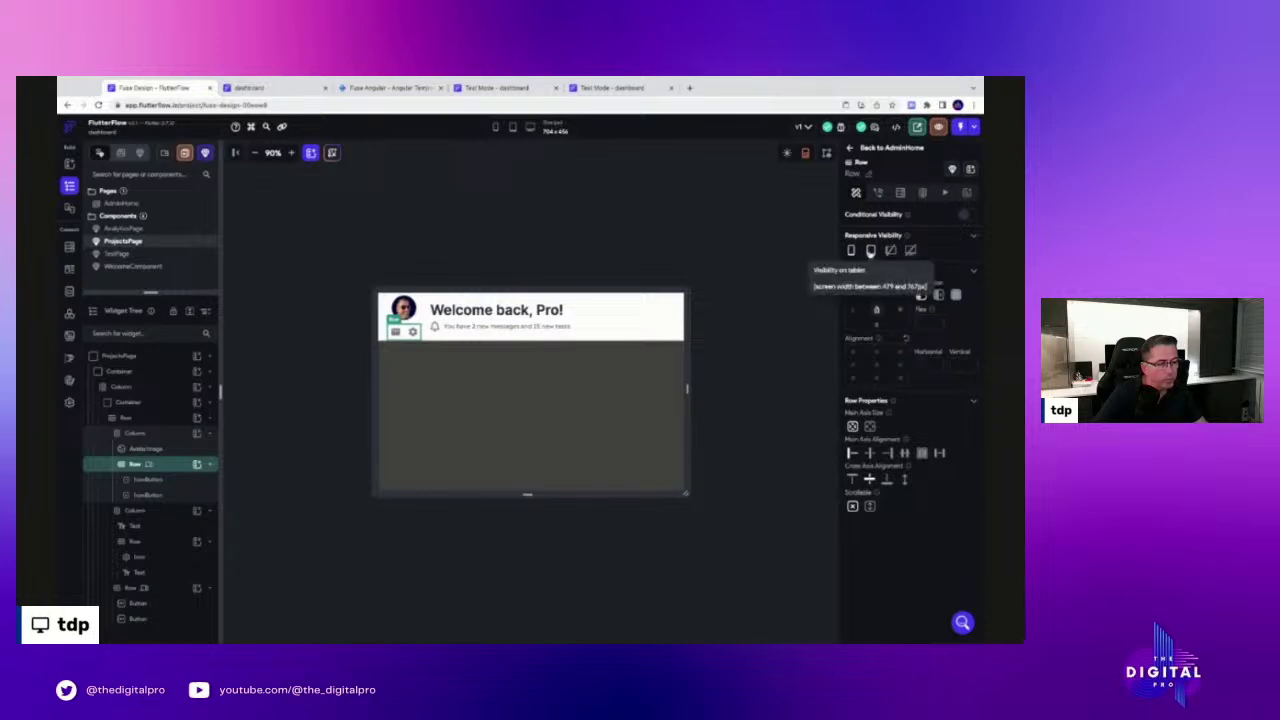
# Widen the ProjectsPage canvas to about 997 px, review the icon button row's properties, and narrow the canvas to about 957 px
pyautogui.click(686, 390)
pyautogui.moveTo(686, 390); pyautogui.dragTo(751, 389)
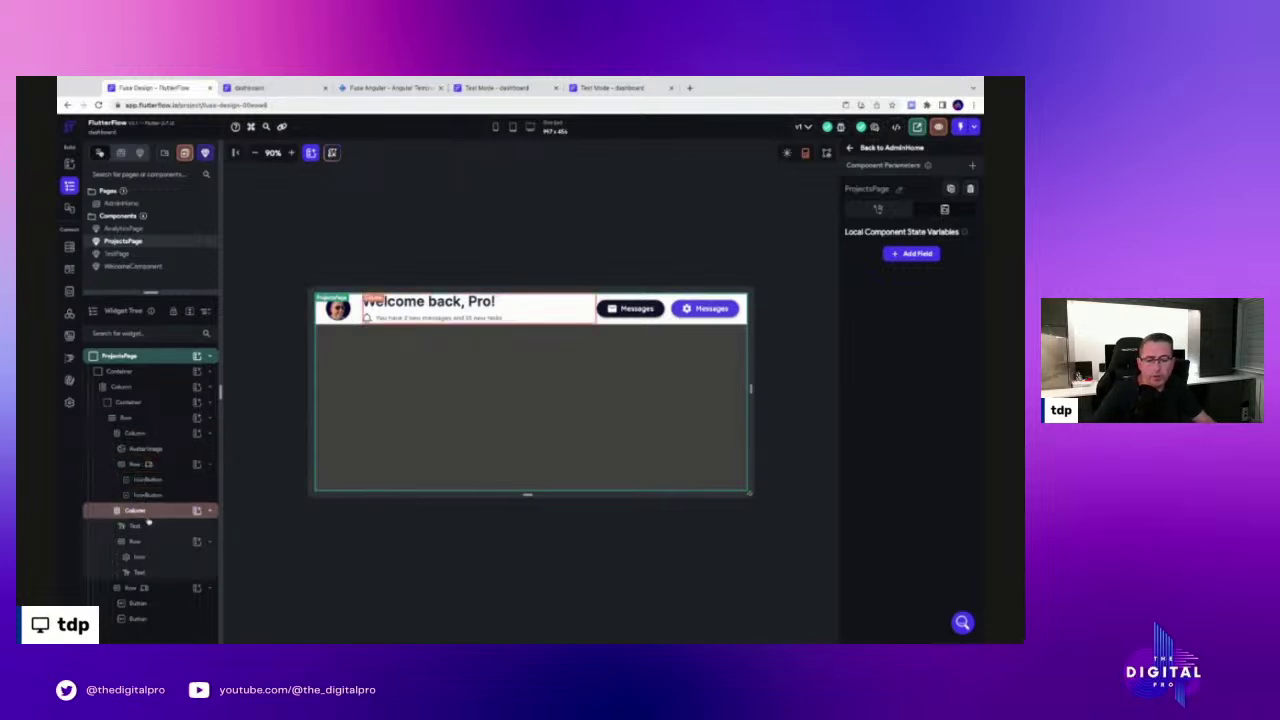
pyautogui.click(138, 466)
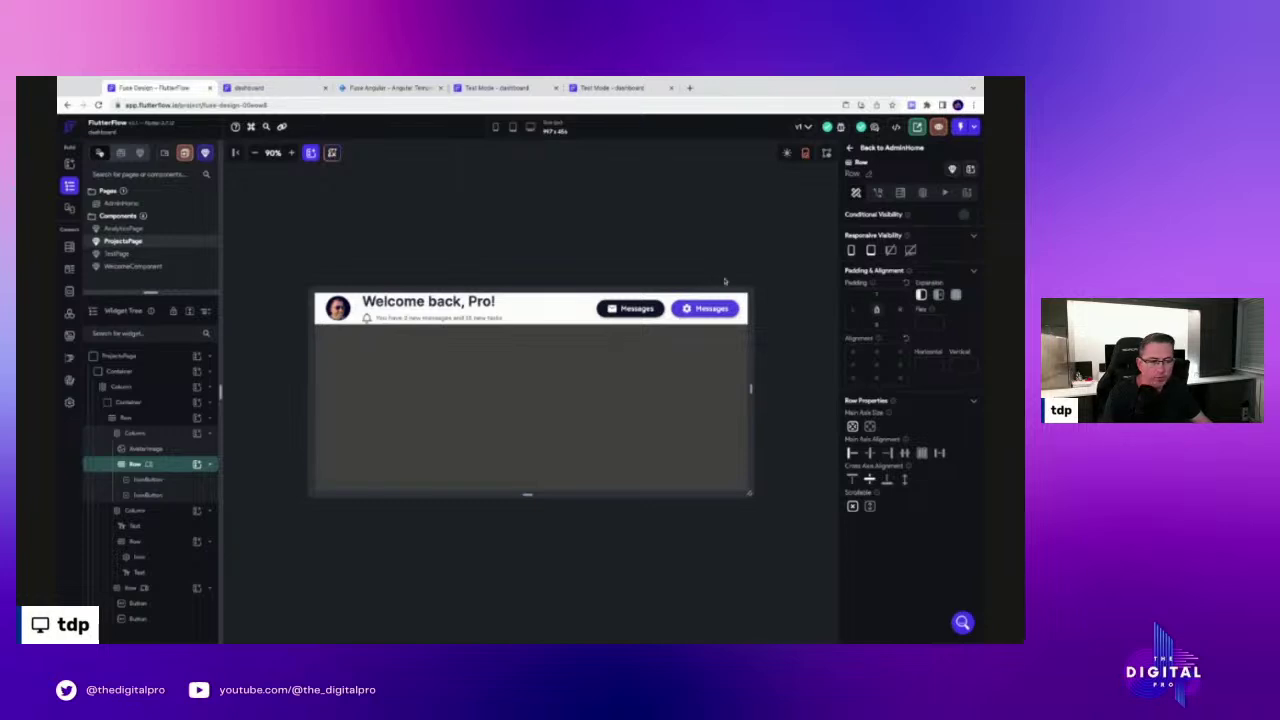
pyautogui.click(751, 388)
pyautogui.moveTo(753, 389)
pyautogui.mouseDown()
pyautogui.moveTo(614, 389)
pyautogui.moveTo(742, 389)
pyautogui.mouseUp()
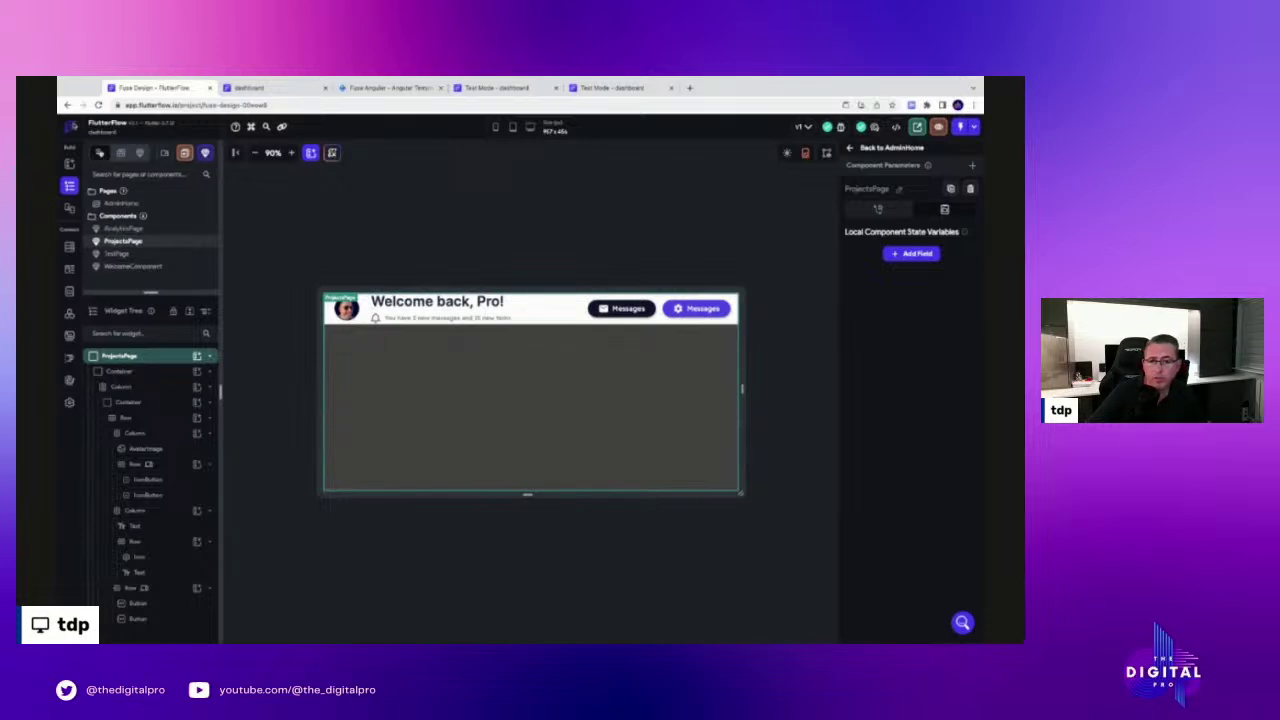
# Leave the project for the FlutterFlow Marketplace and sort its items by Date Updated
pyautogui.click(72, 127)
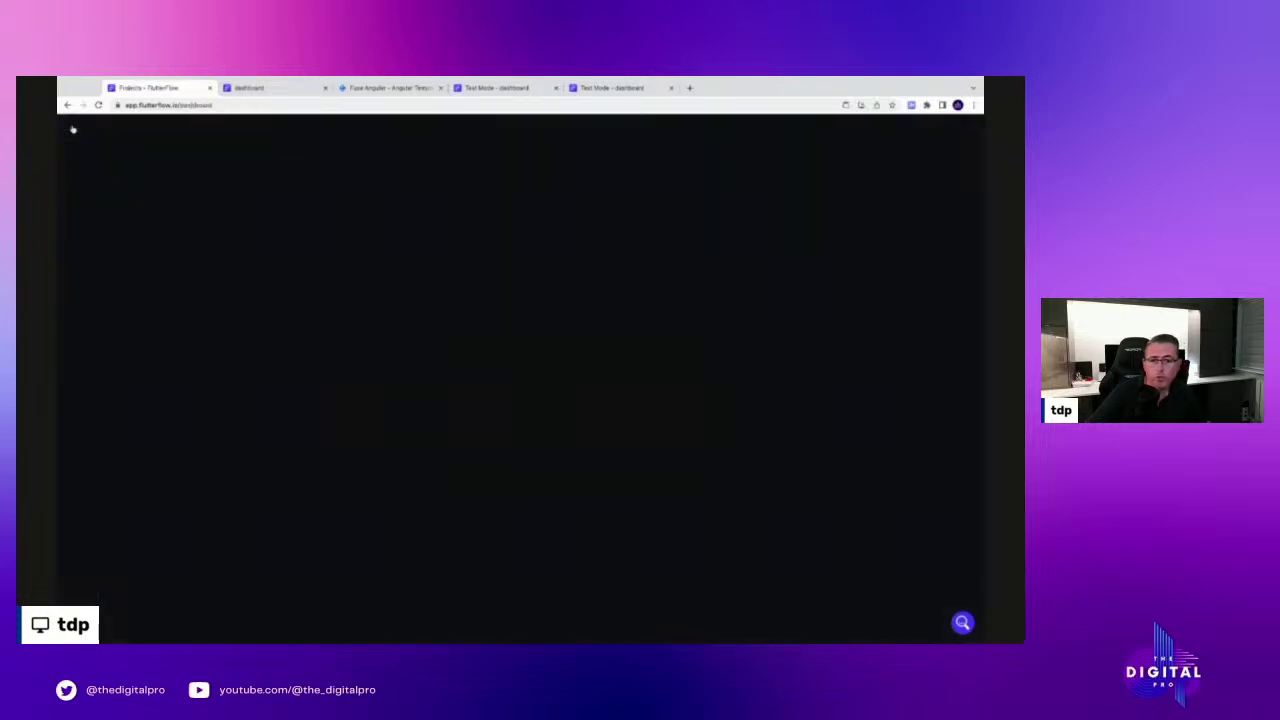
pyautogui.click(111, 201)
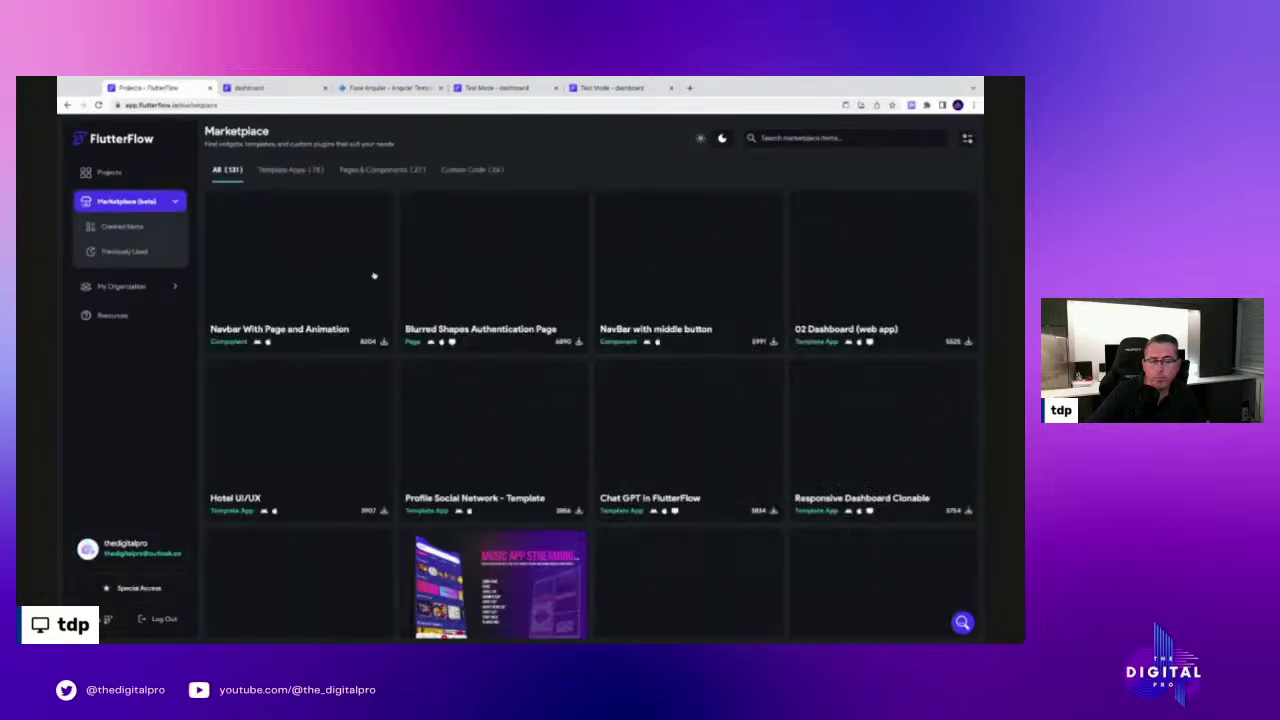
pyautogui.click(967, 144)
pyautogui.click(900, 190)
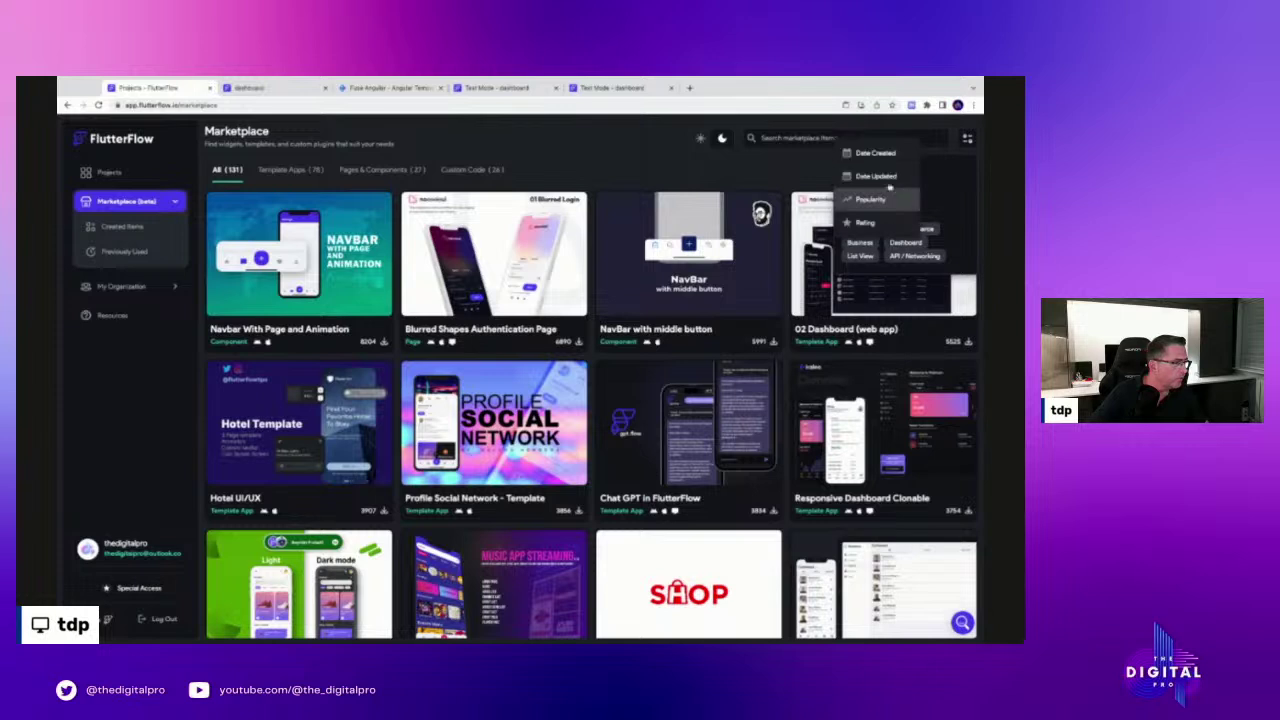
pyautogui.click(876, 176)
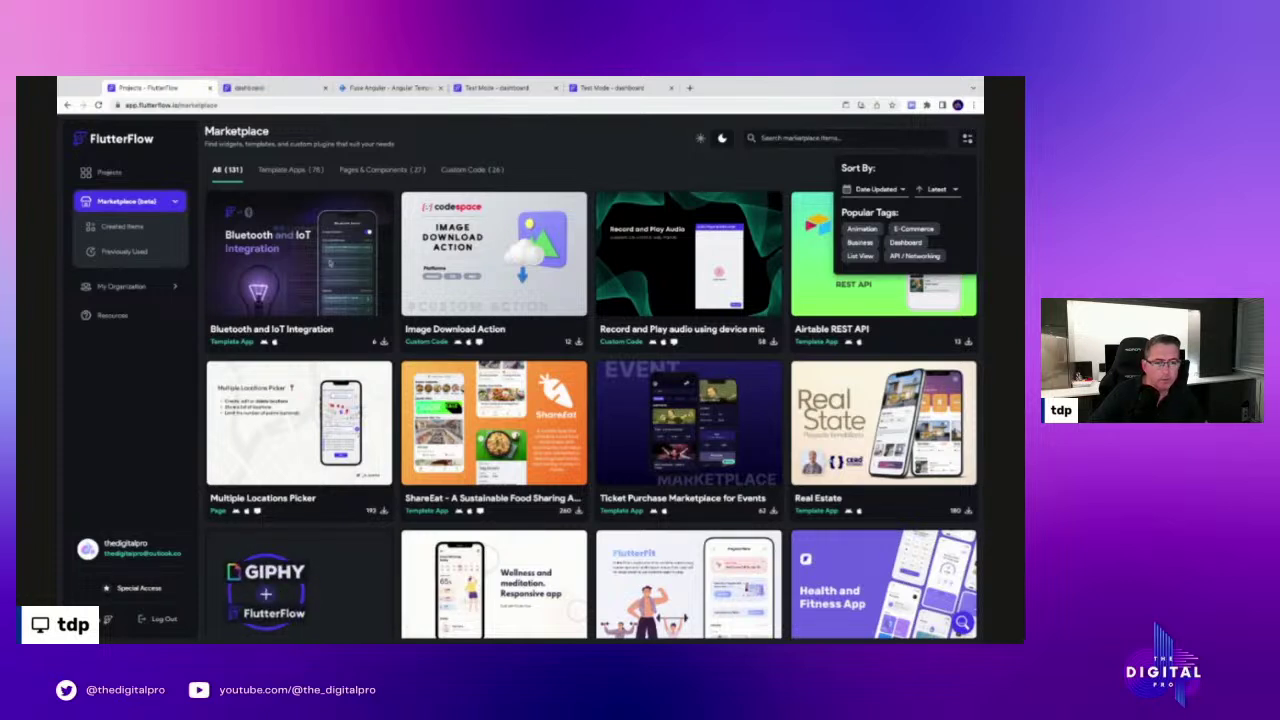
# View the Bluetooth and IoT Integration template's details, return to the Marketplace listing, and browse the recently updated items
pyautogui.click(335, 262)
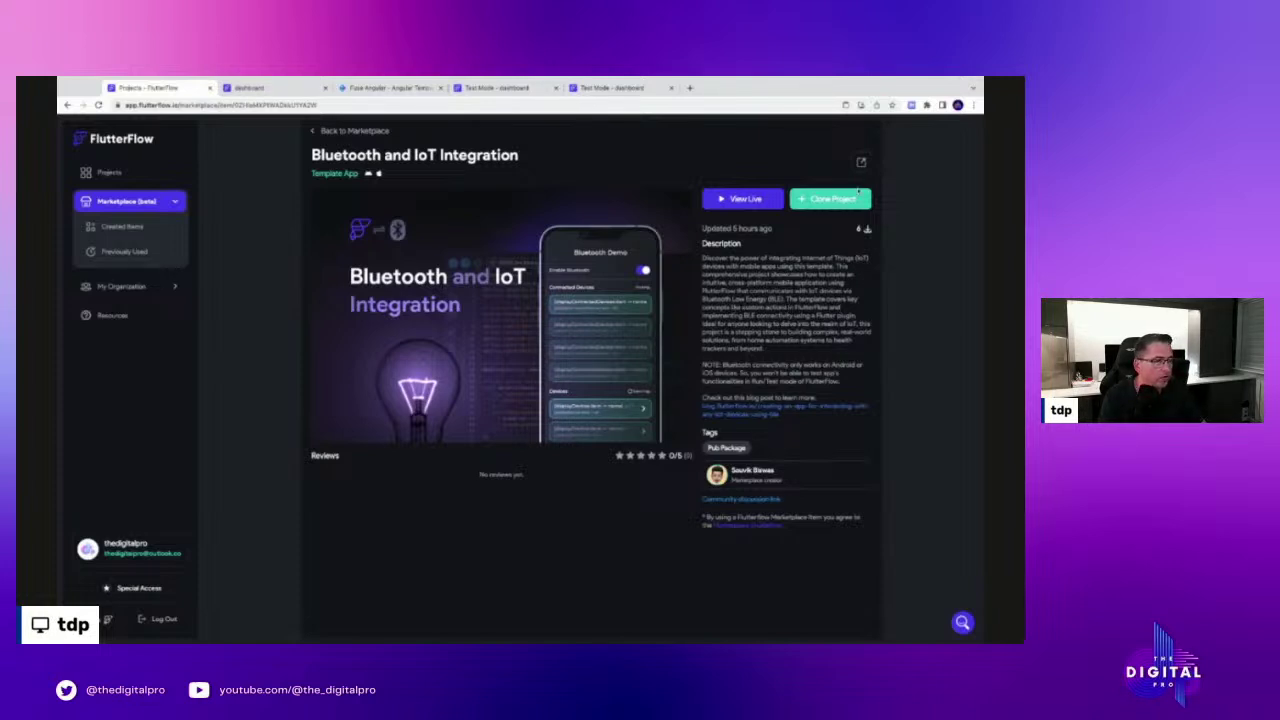
pyautogui.click(333, 132)
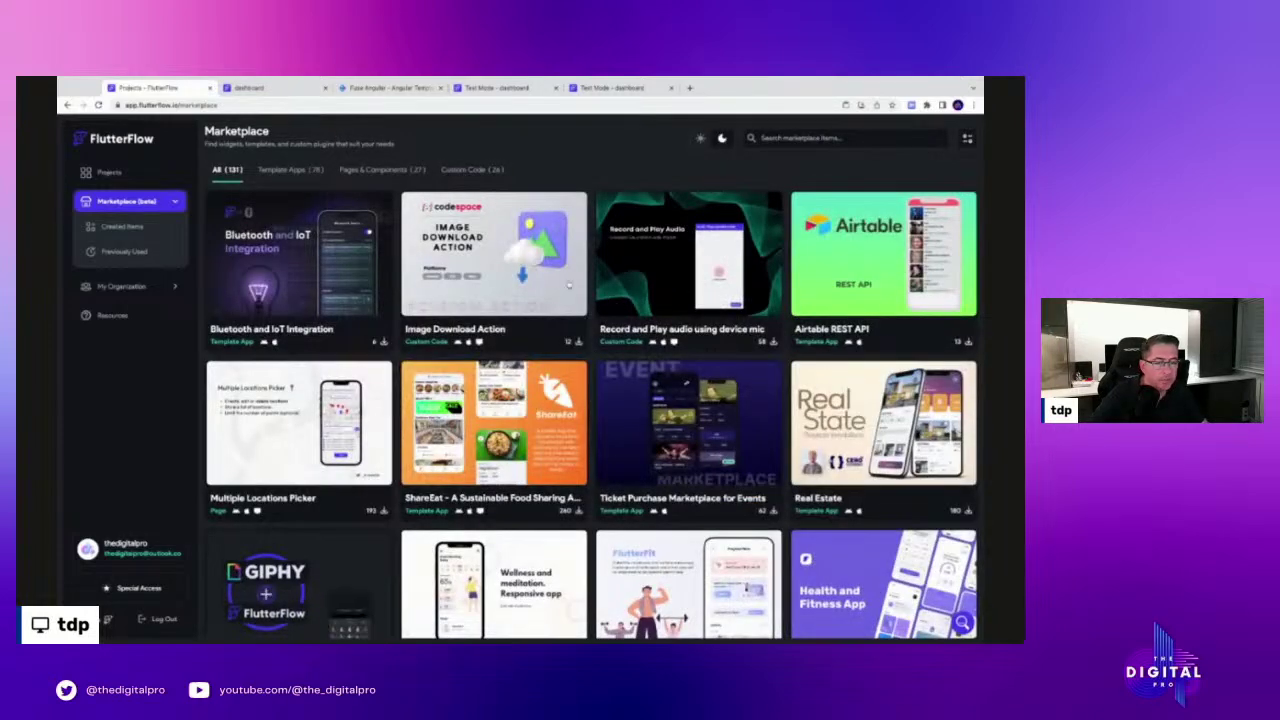
pyautogui.scroll(-4, 527, 331)
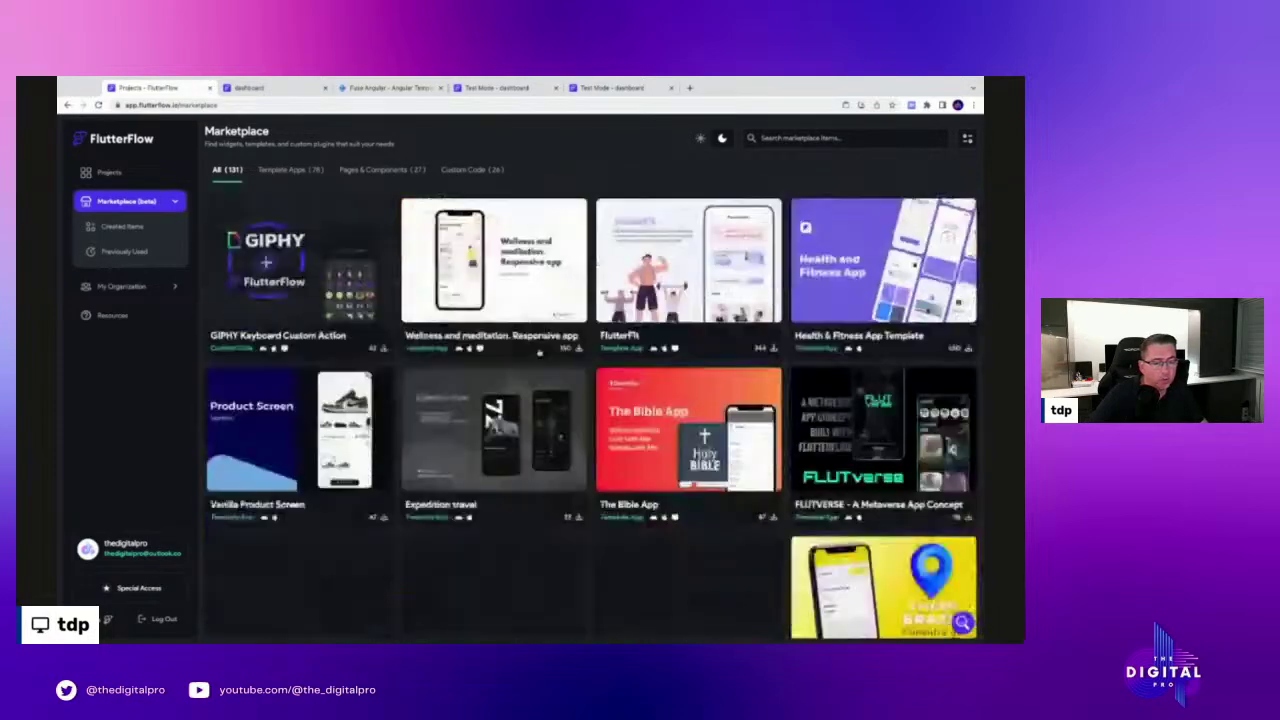
pyautogui.scroll(-4, 540, 352)
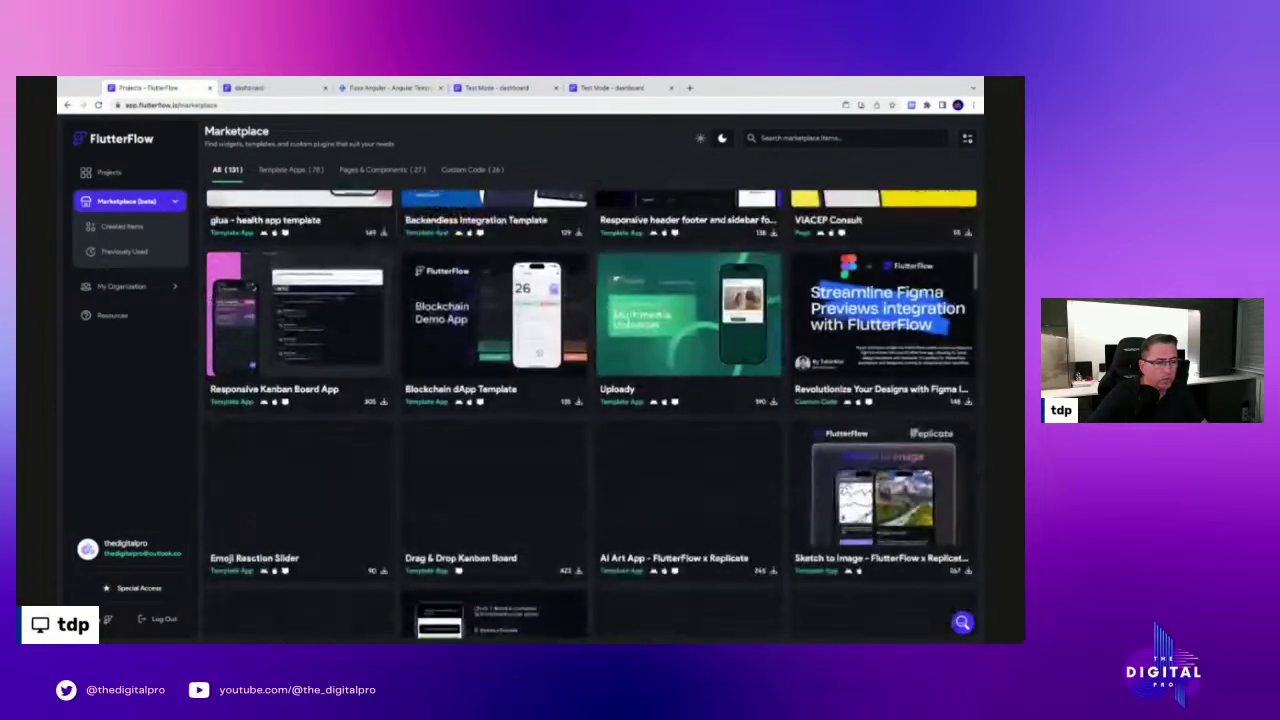
pyautogui.scroll(1, 540, 352)
pyautogui.scroll(5, 538, 352)
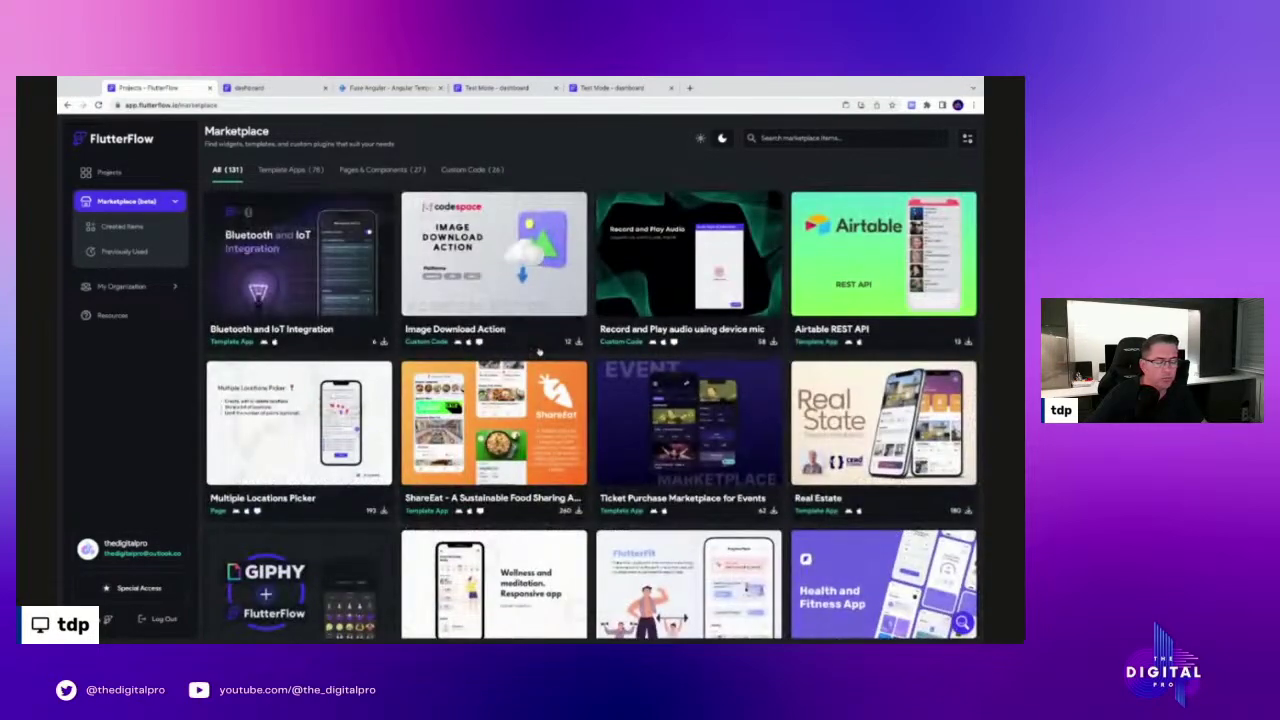
pyautogui.scroll(-3, 592, 414)
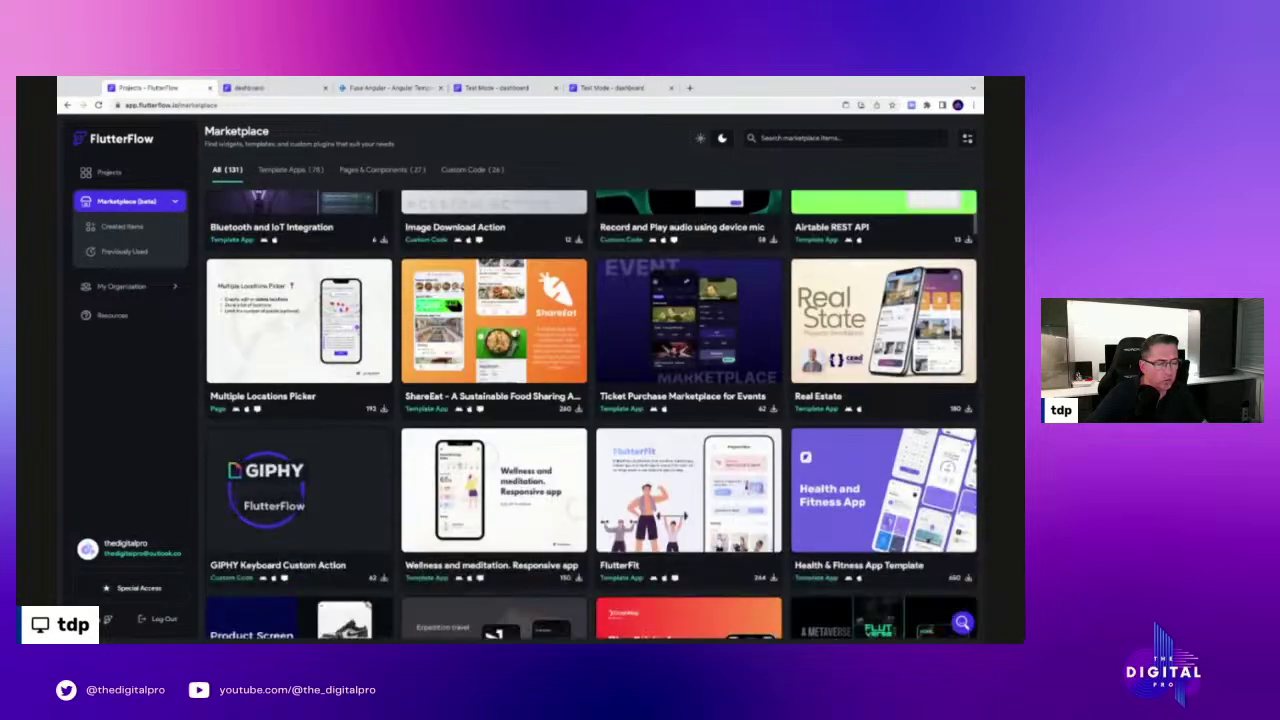
pyautogui.scroll(-2, 590, 414)
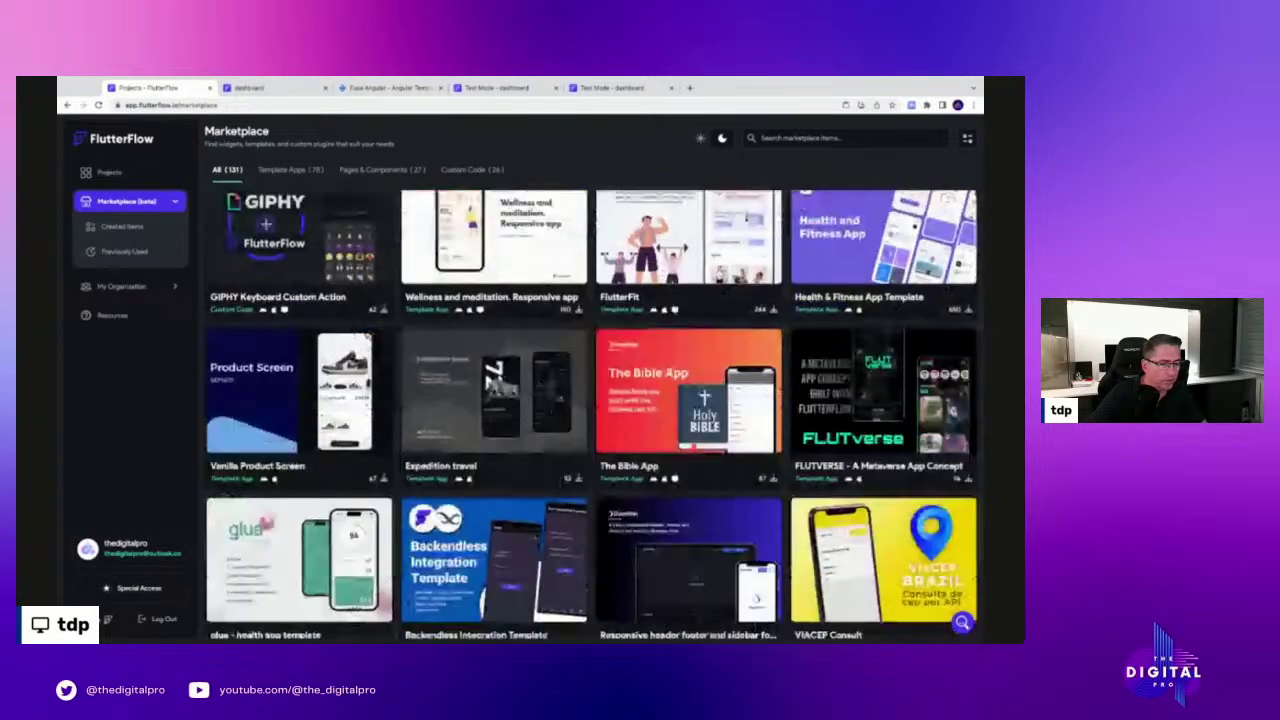
pyautogui.scroll(-2, 590, 414)
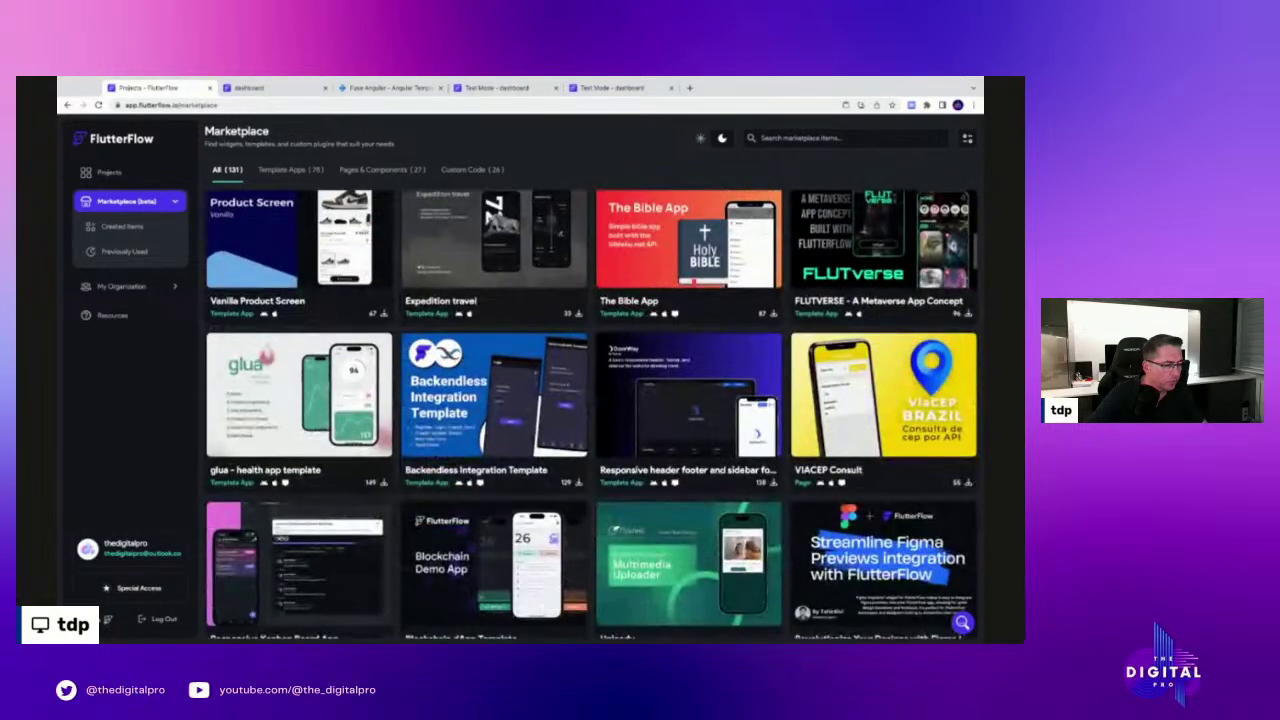
# Browse the full FlutterFlow Marketplace listing, view the account's projects list, and return to the Marketplace
pyautogui.scroll(-1, 590, 414)
pyautogui.scroll(6, 590, 414)
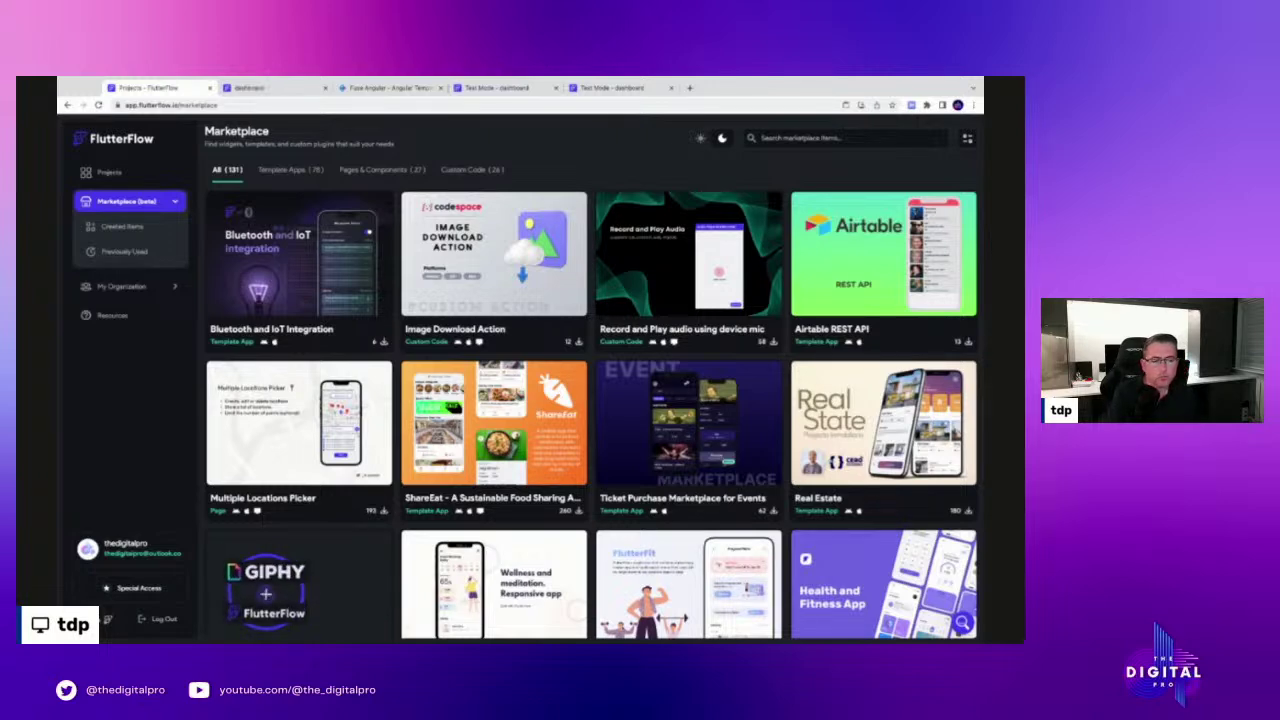
pyautogui.scroll(-2, 592, 315)
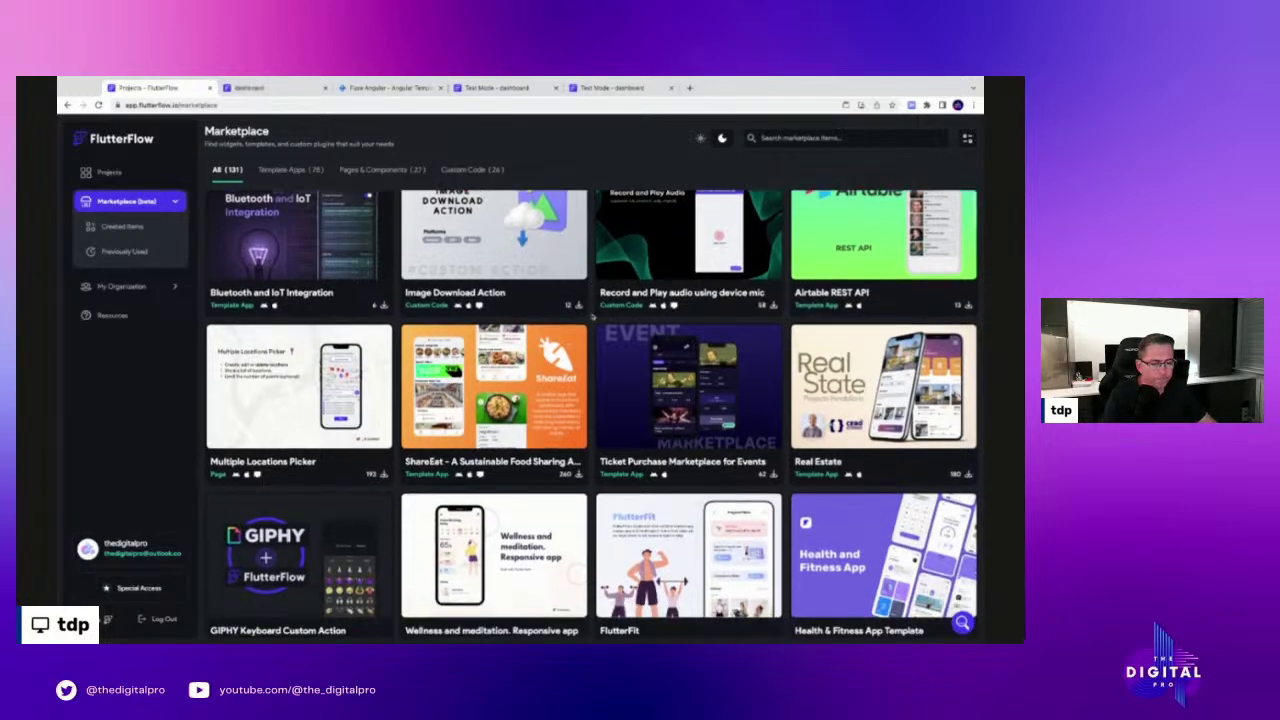
pyautogui.scroll(-2, 592, 315)
pyautogui.scroll(4, 592, 315)
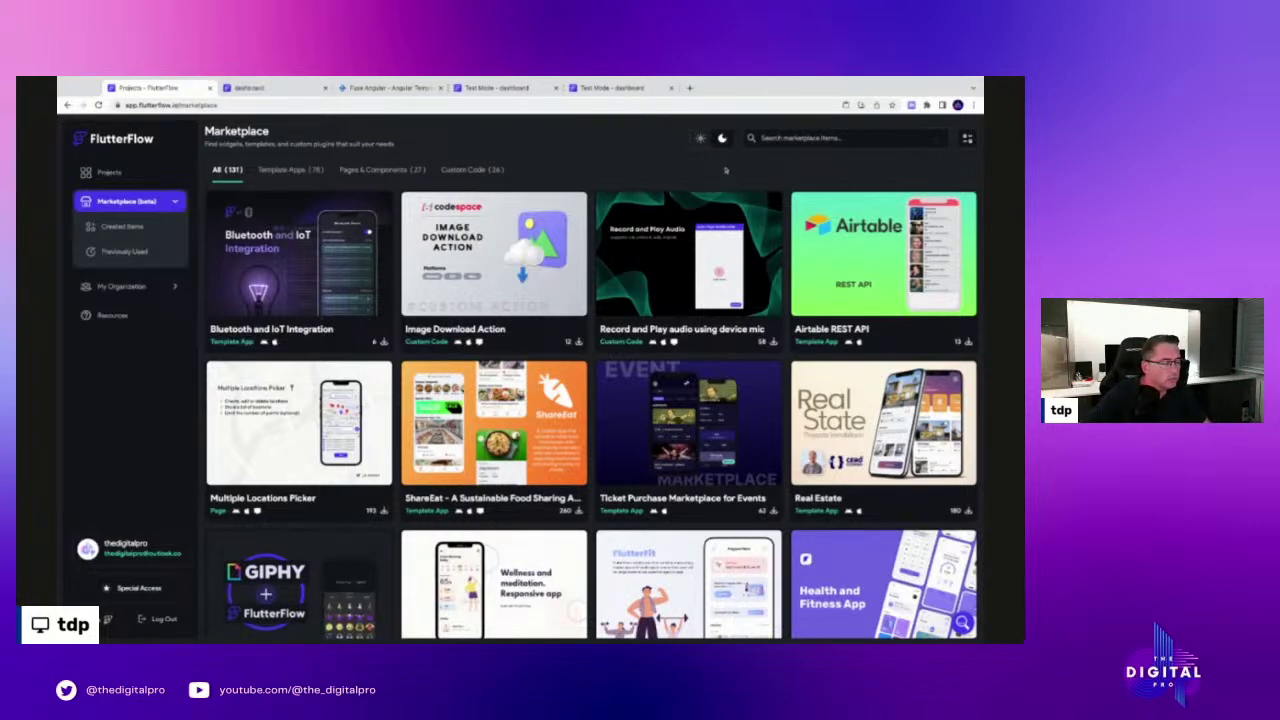
pyautogui.scroll(-3, 743, 354)
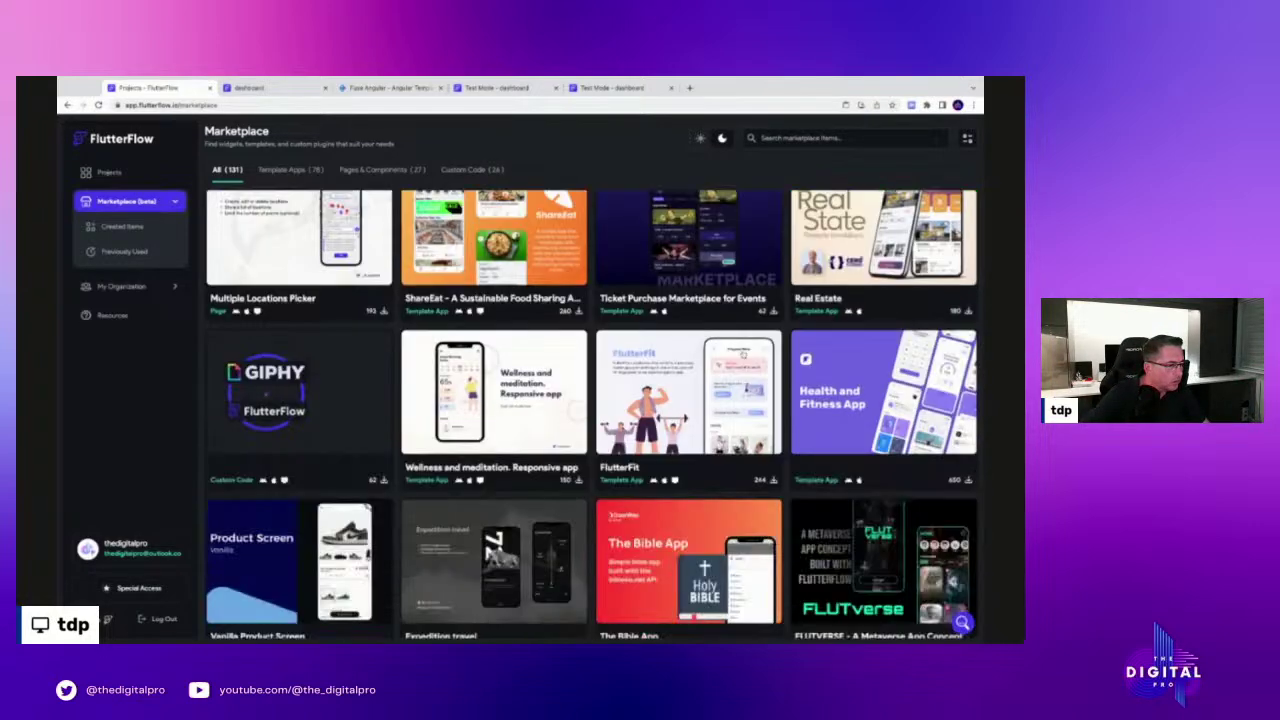
pyautogui.scroll(4, 743, 354)
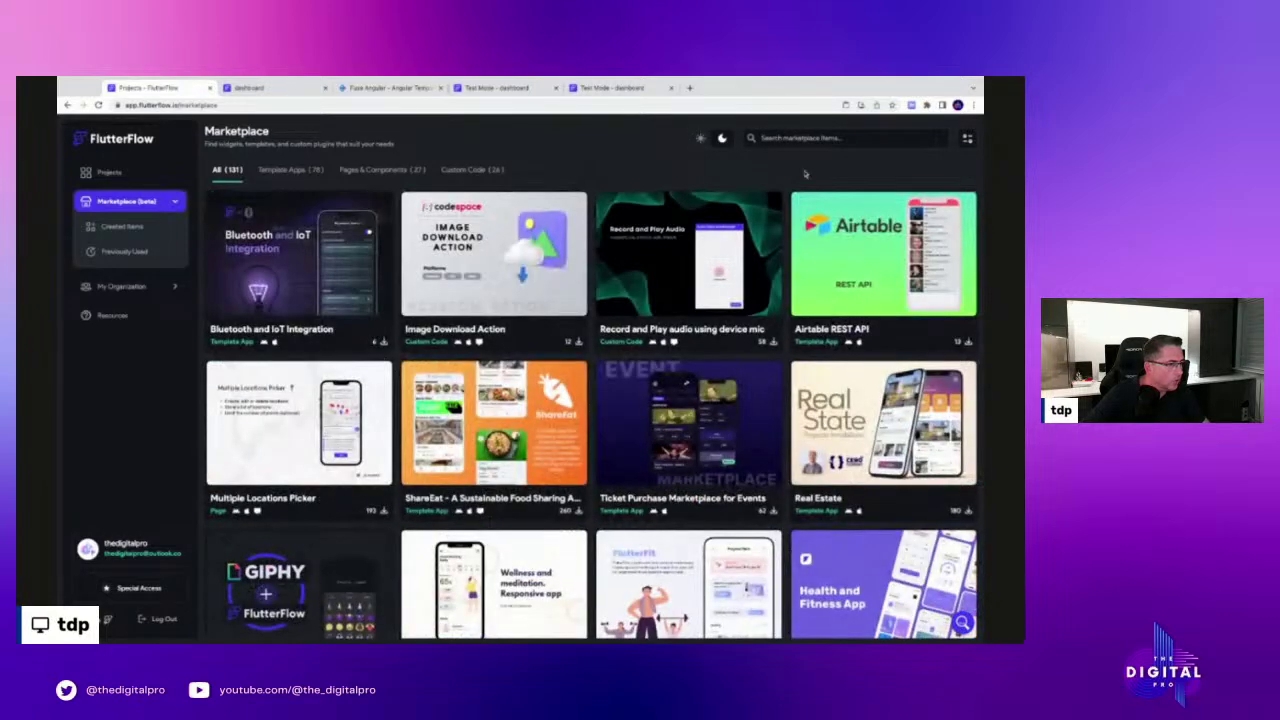
pyautogui.click(110, 172)
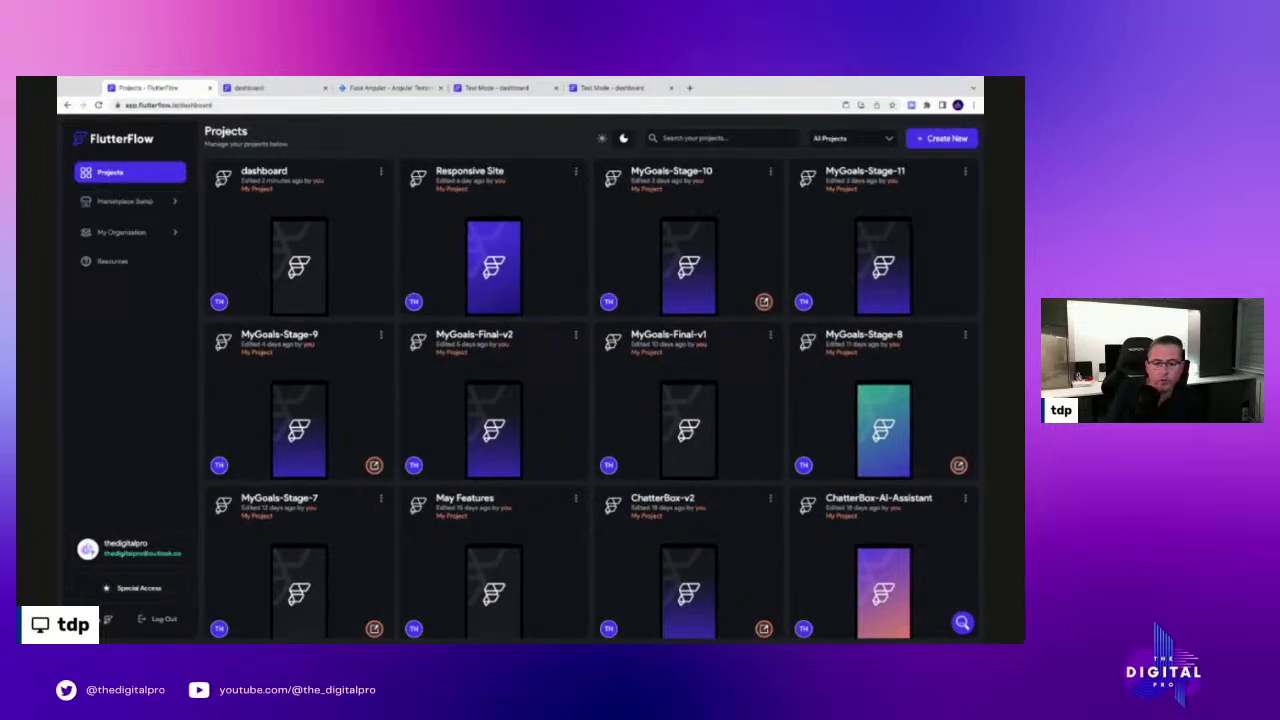
pyautogui.click(163, 202)
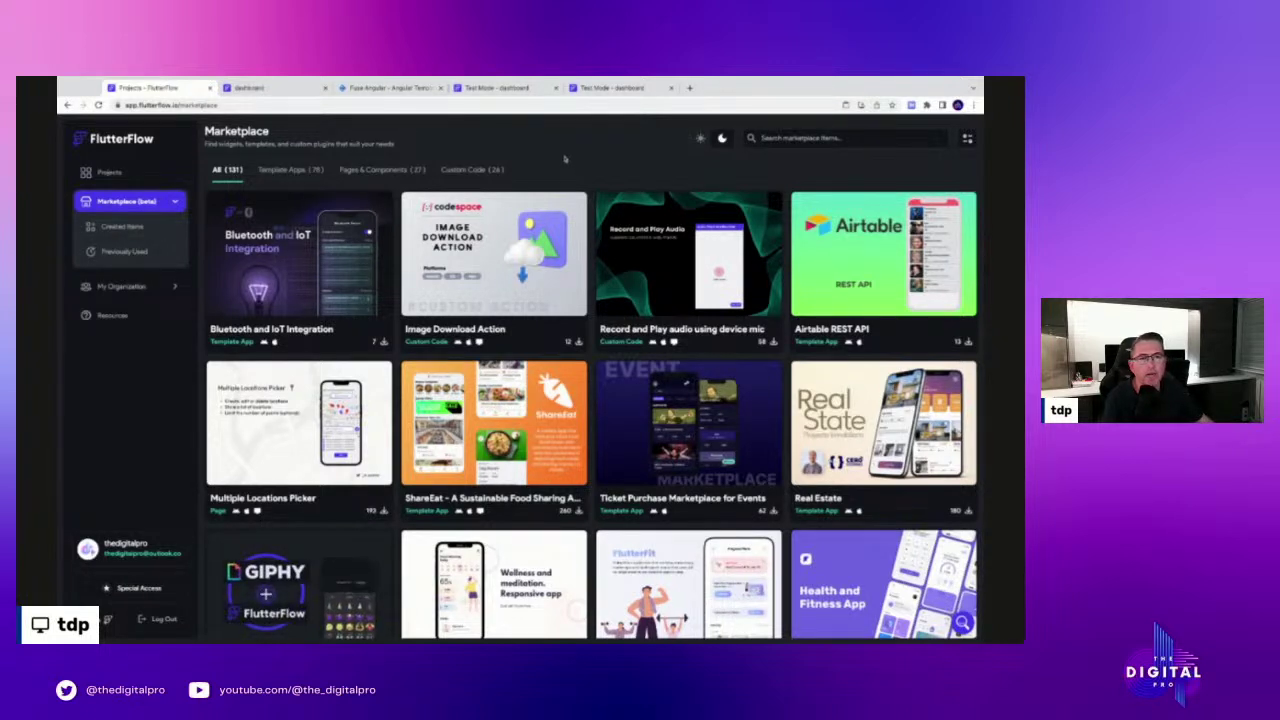
# View the published dashboard app and its Test Mode session on the Analytics page, and return to the Marketplace
pyautogui.click(273, 89)
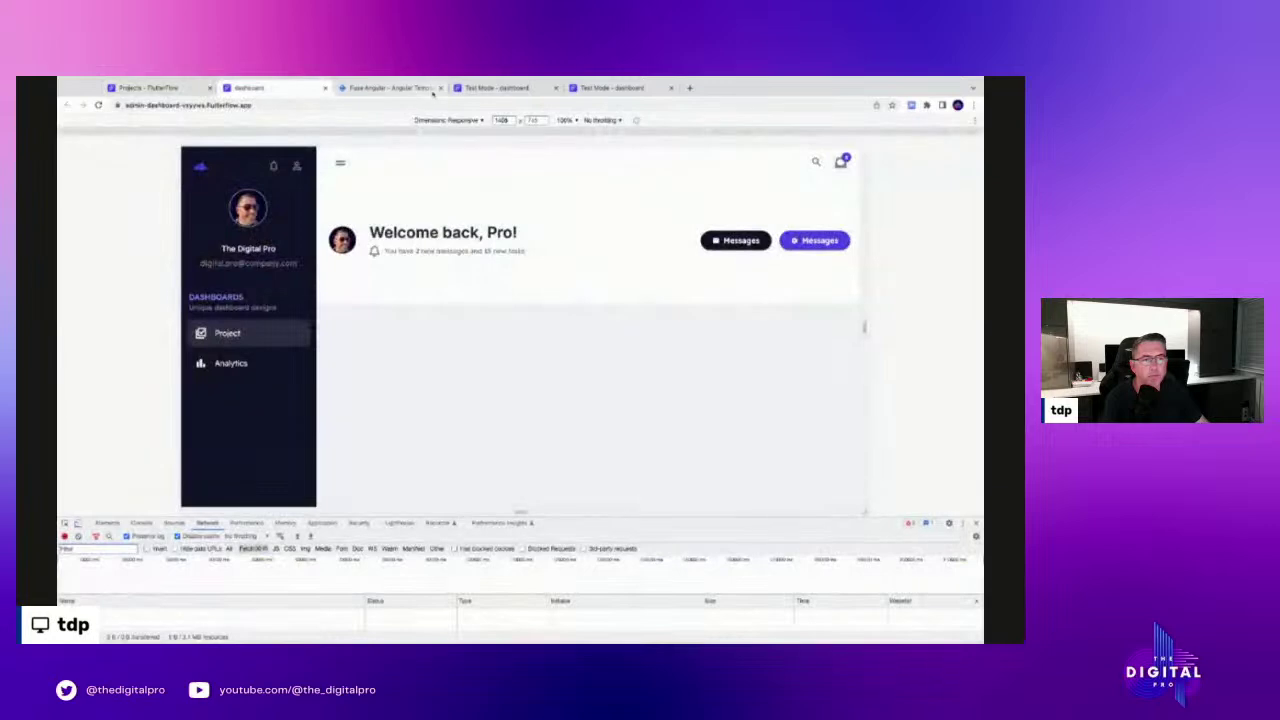
pyautogui.click(500, 88)
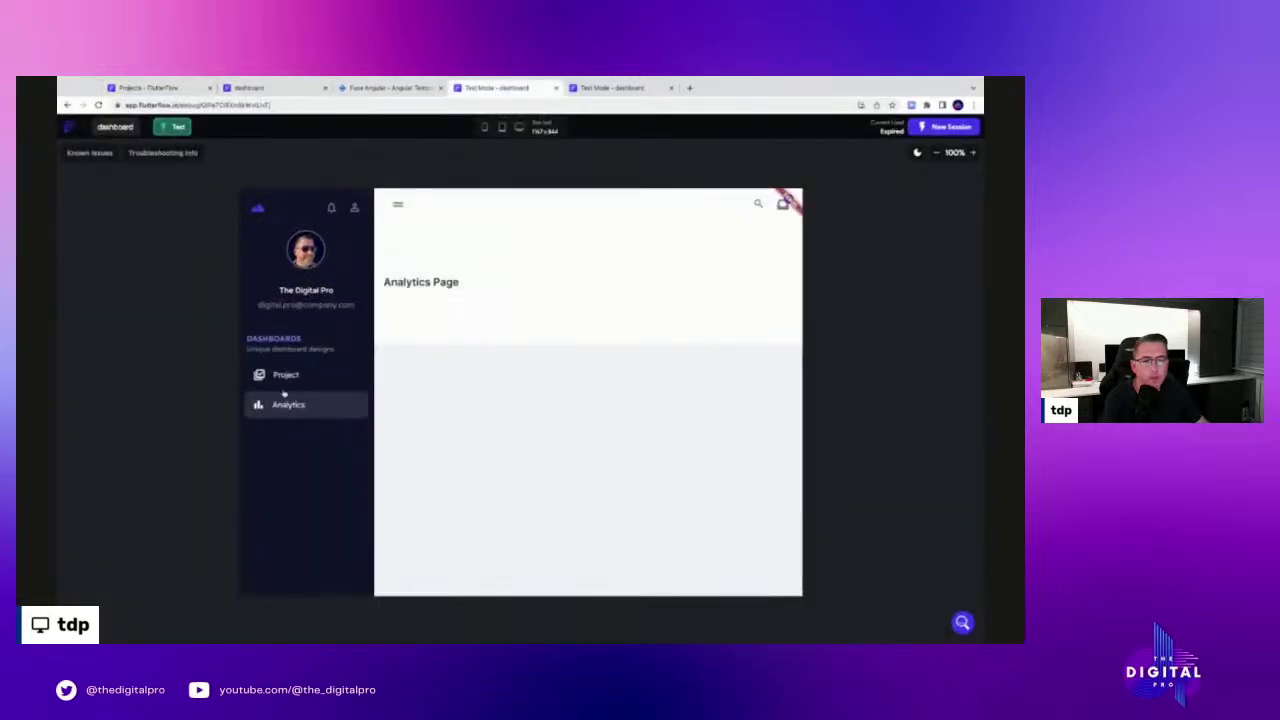
pyautogui.click(152, 88)
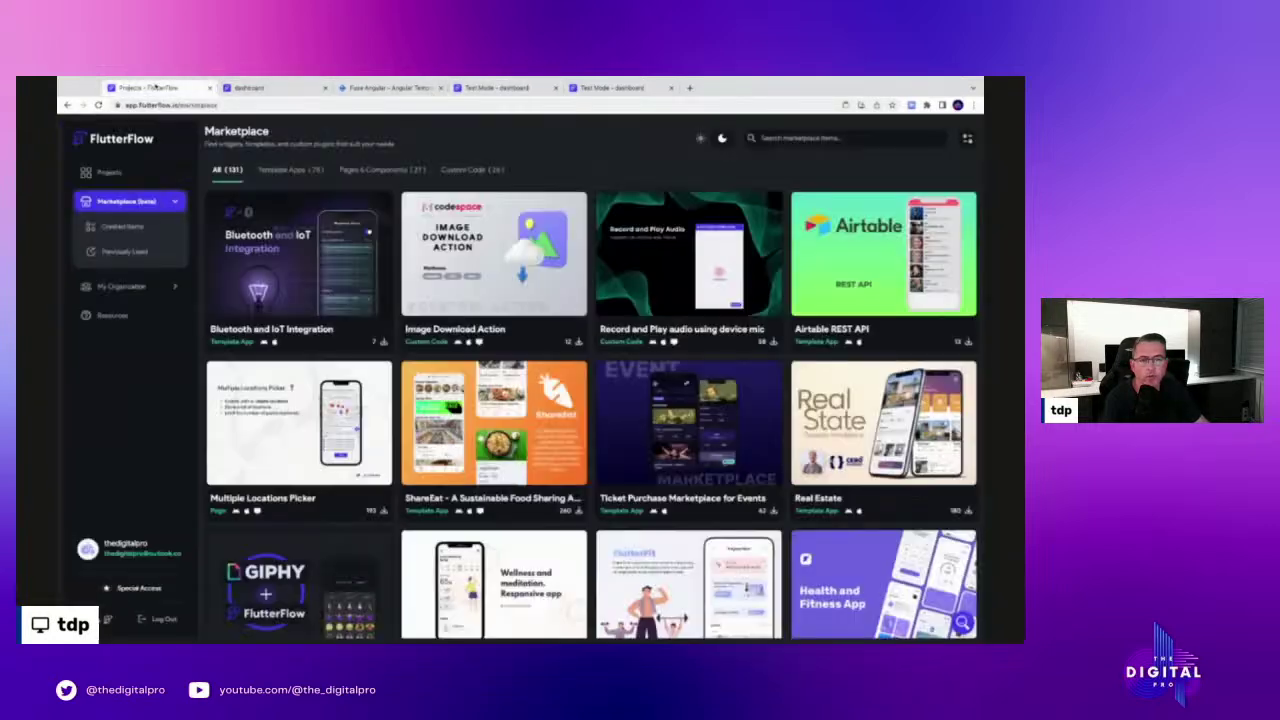